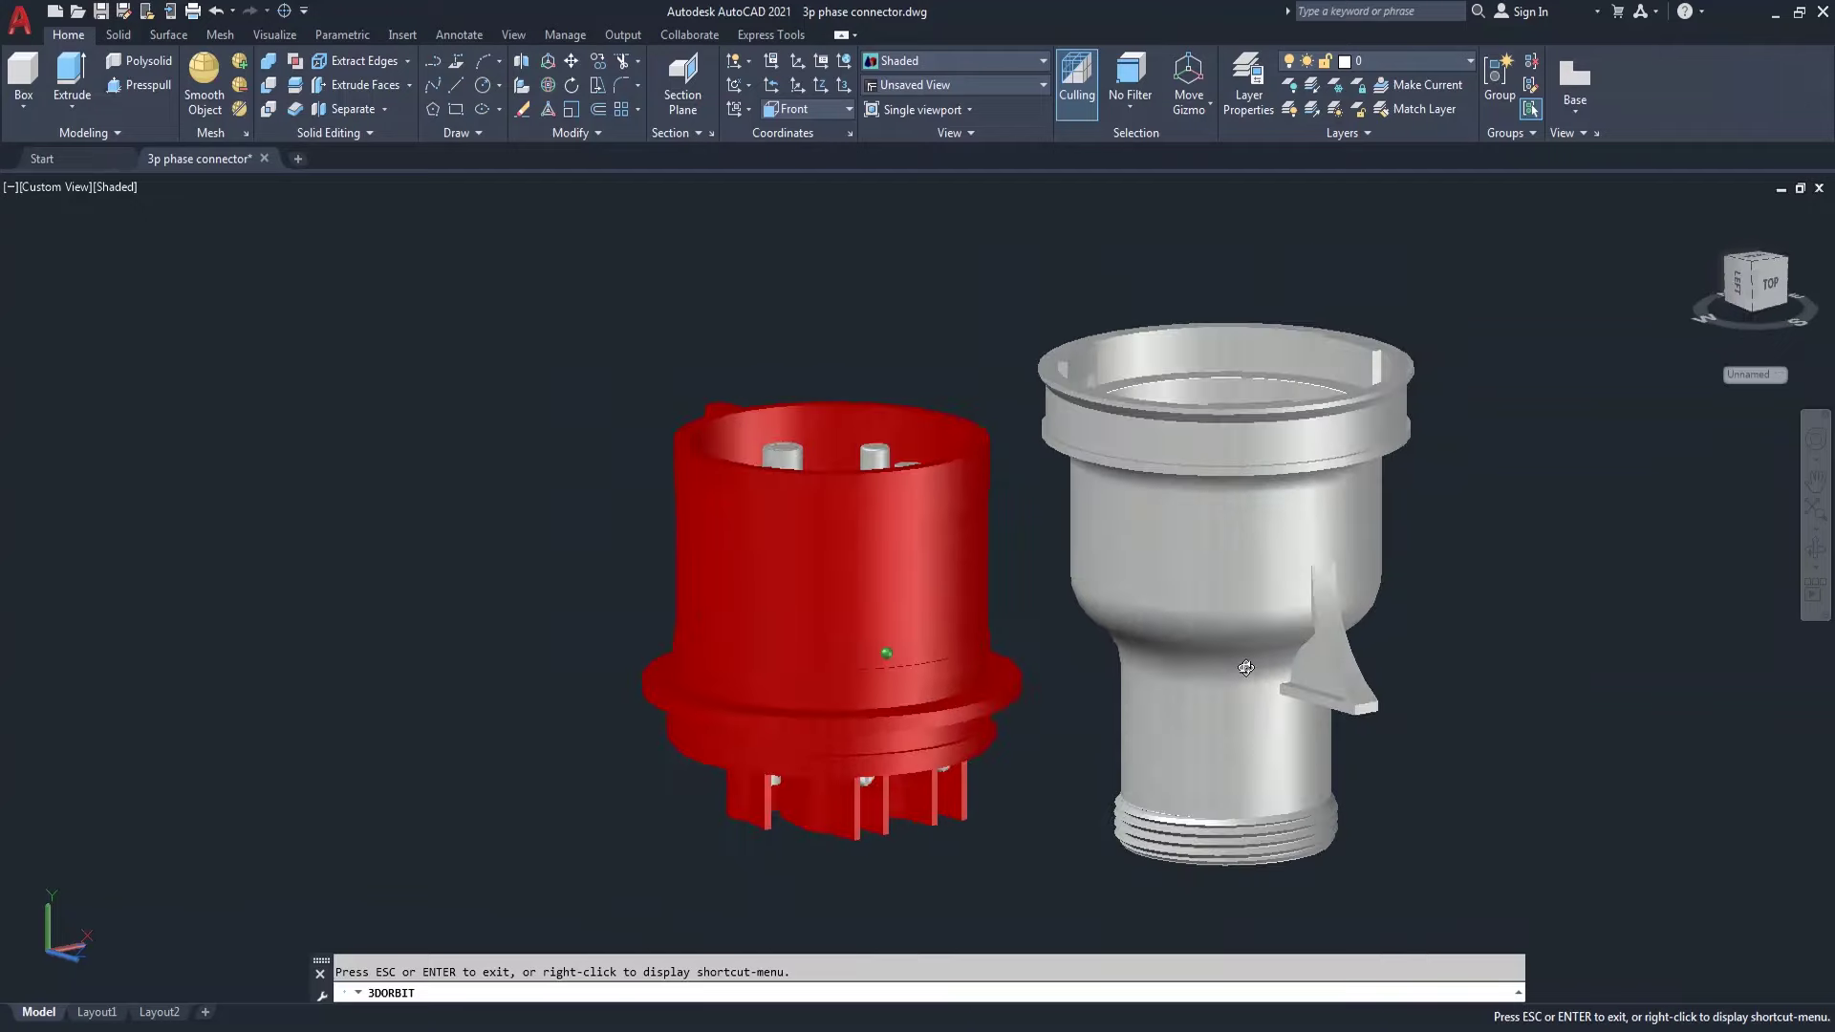
- Orbit the shaded red plug and grey housing toward a southwest isometric viewpoint
mouse_move(1073, 635)
left_mouse_down()
mouse_move(963, 762)
mouse_move(1144, 758)
mouse_move(1295, 805)
mouse_move(1303, 475)
mouse_move(1312, 627)
mouse_move(1200, 696)
mouse_move(1414, 586)
mouse_move(1203, 648)
mouse_move(1163, 749)
mouse_move(1280, 604)
mouse_move(1273, 543)
mouse_move(1220, 530)
left_mouse_up()
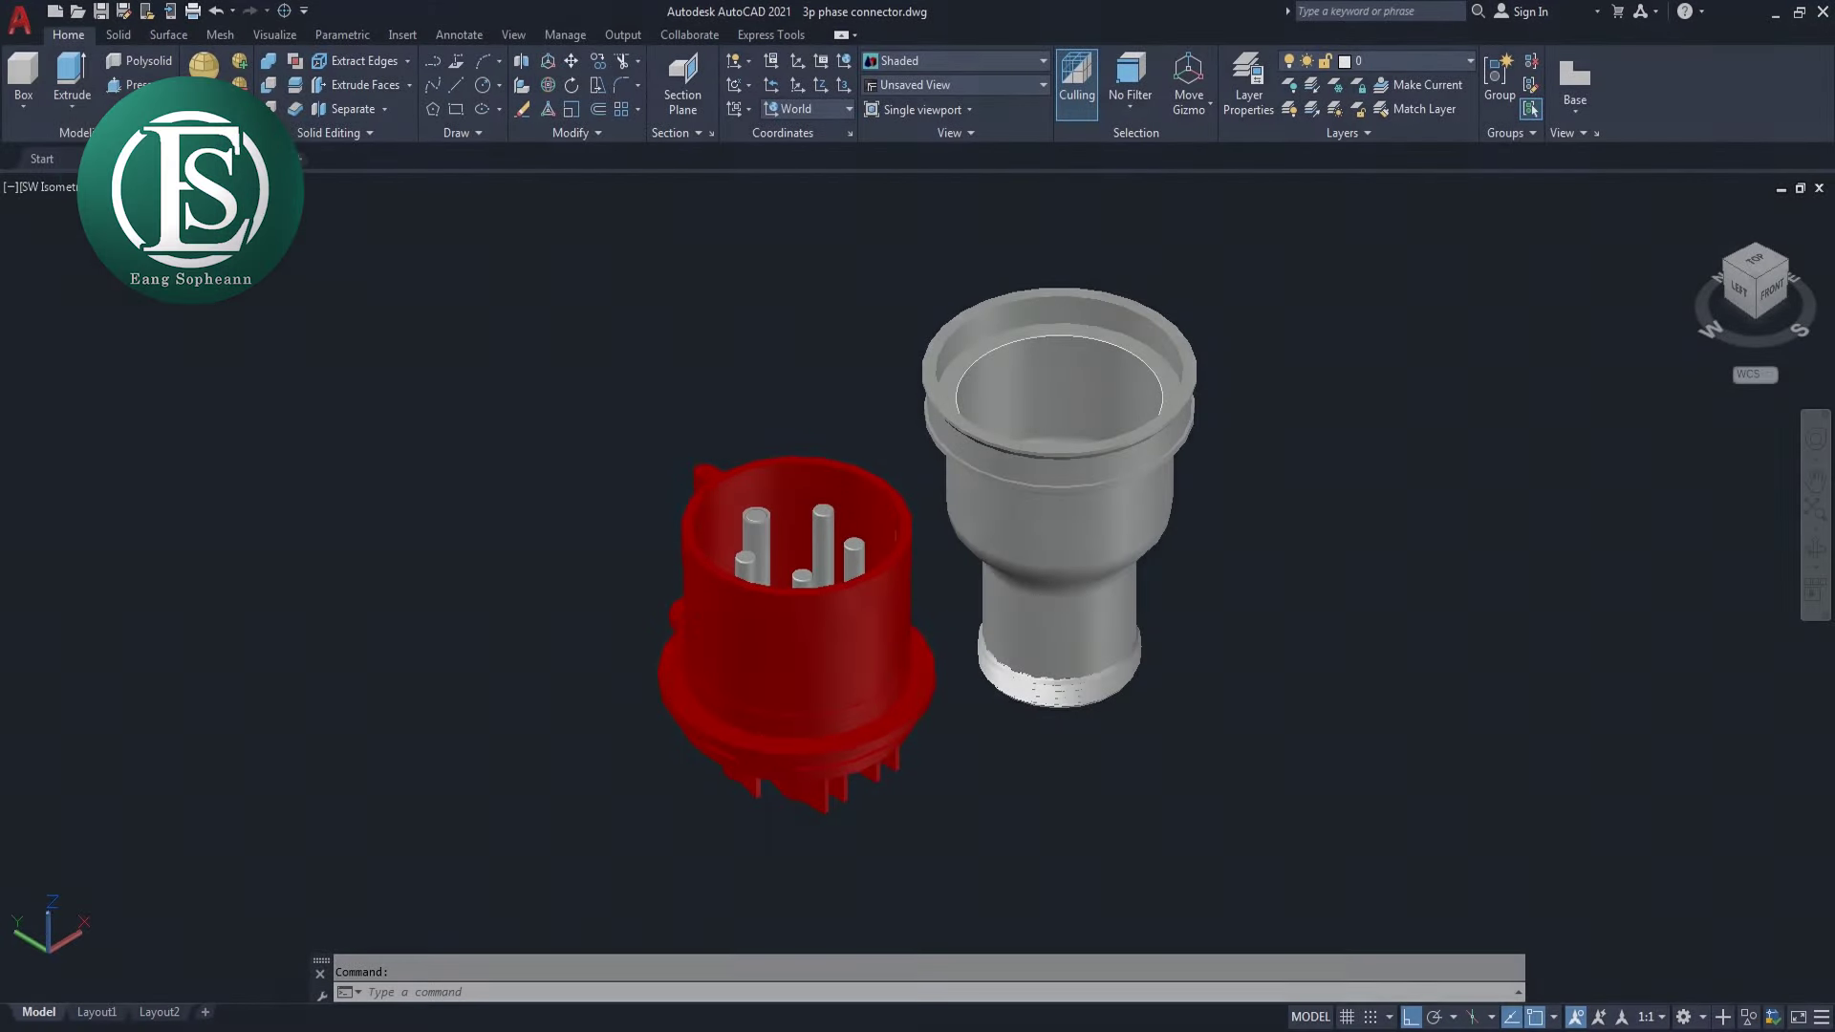
- Switch to 2D Wireframe, then zoom and orbit to face the housing's bottom ring
left_click(138, 186)
left_click(286, 215)
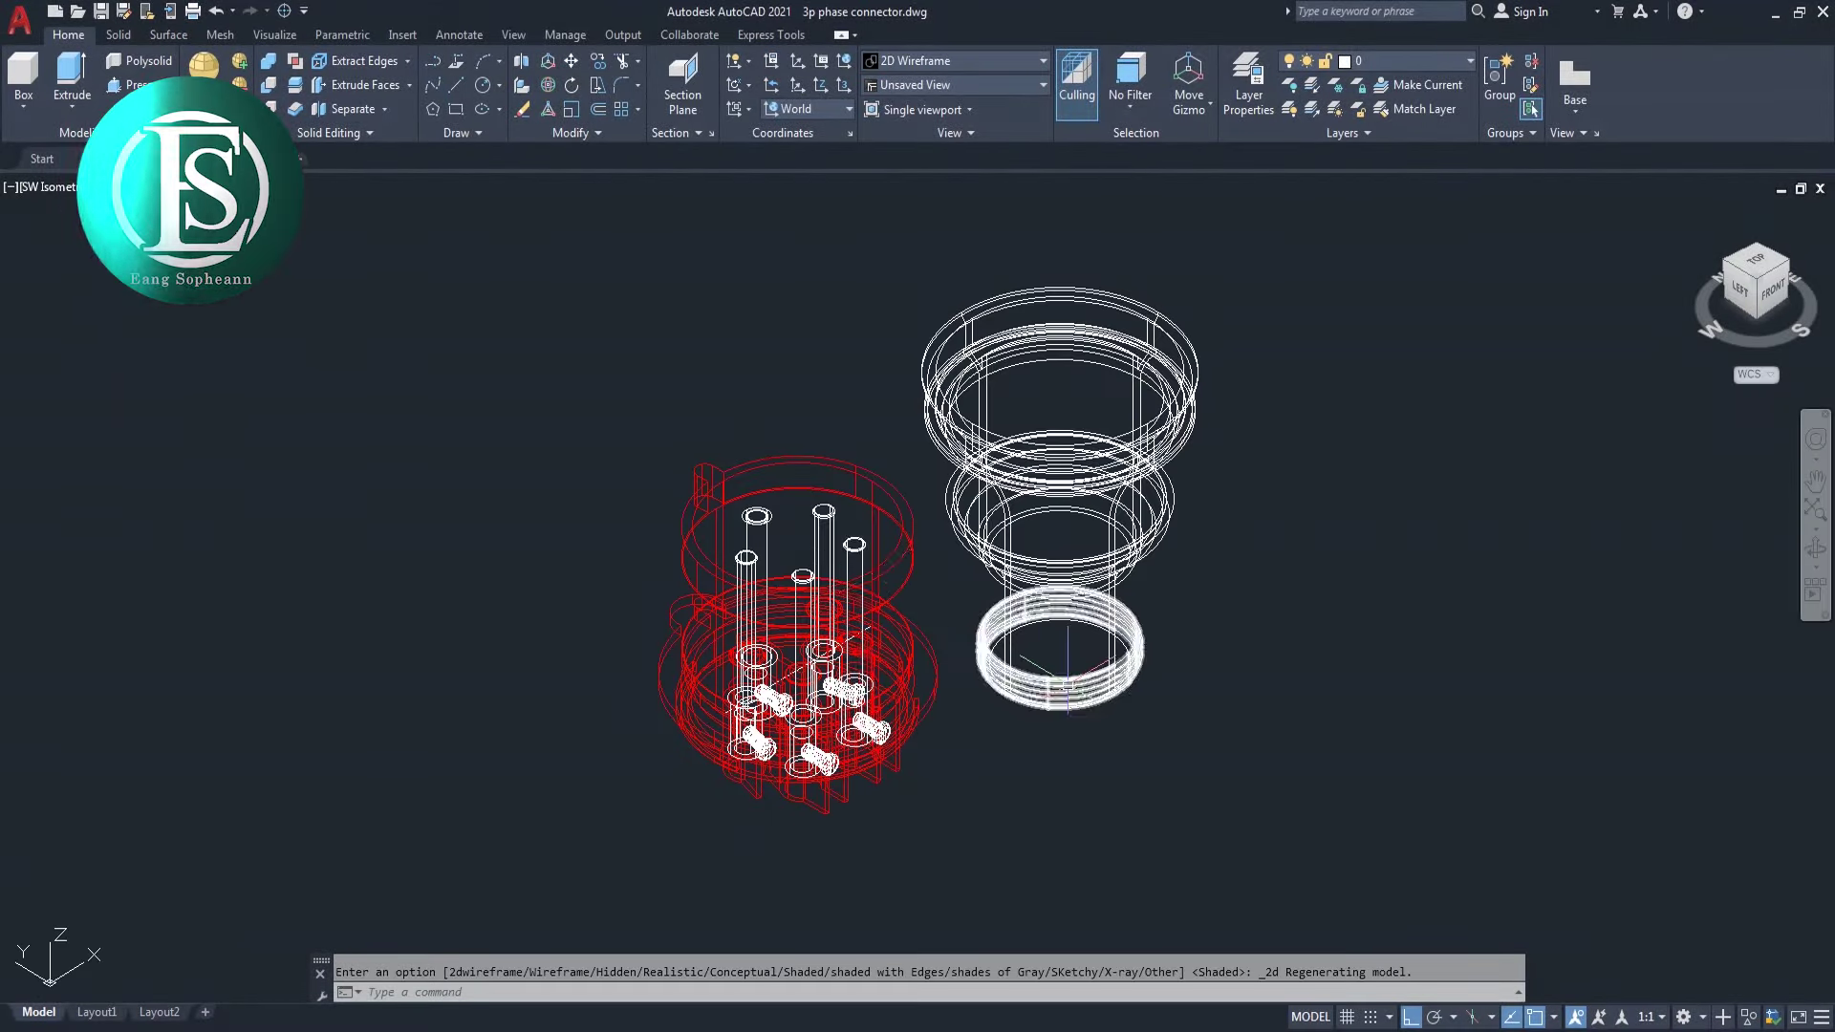
scroll(1061, 669, "up", 5)
scroll(1099, 707, "up", 2)
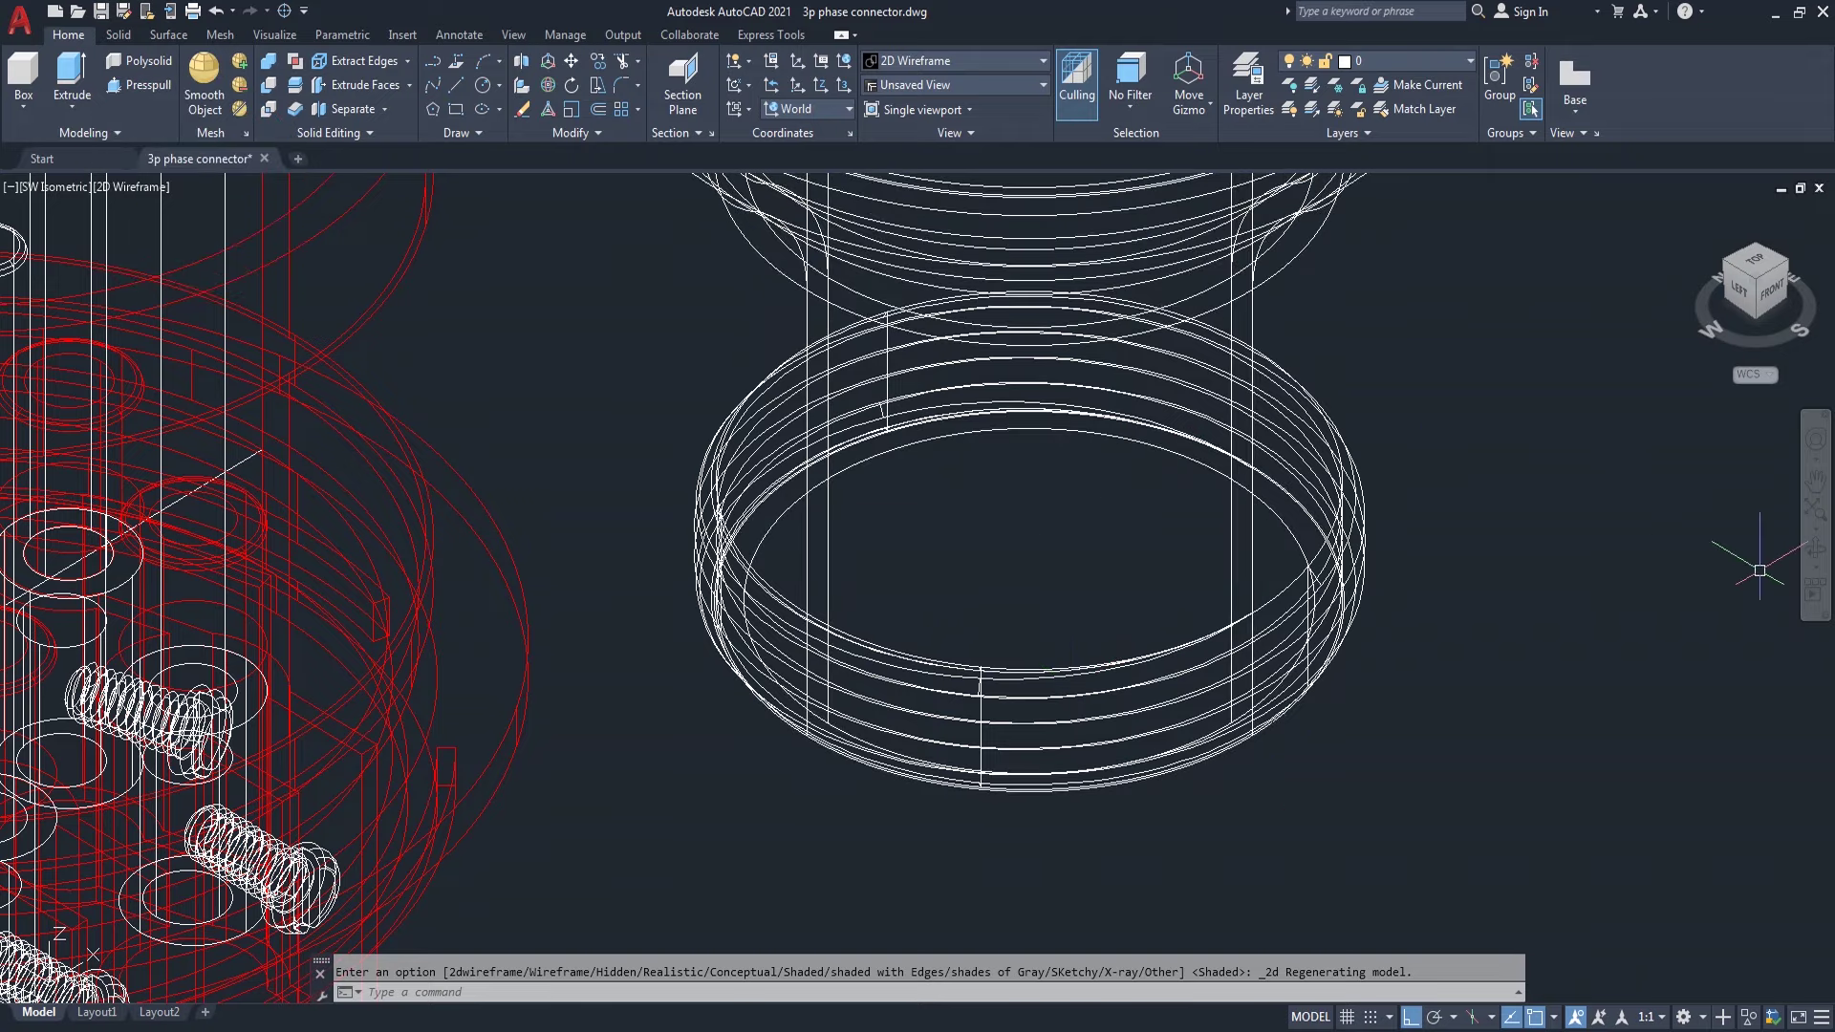
left_click(1814, 564)
mouse_move(1532, 541)
left_mouse_down()
mouse_move(1282, 618)
mouse_move(1013, 562)
left_mouse_up()
right_click(601, 575)
left_click(621, 579)
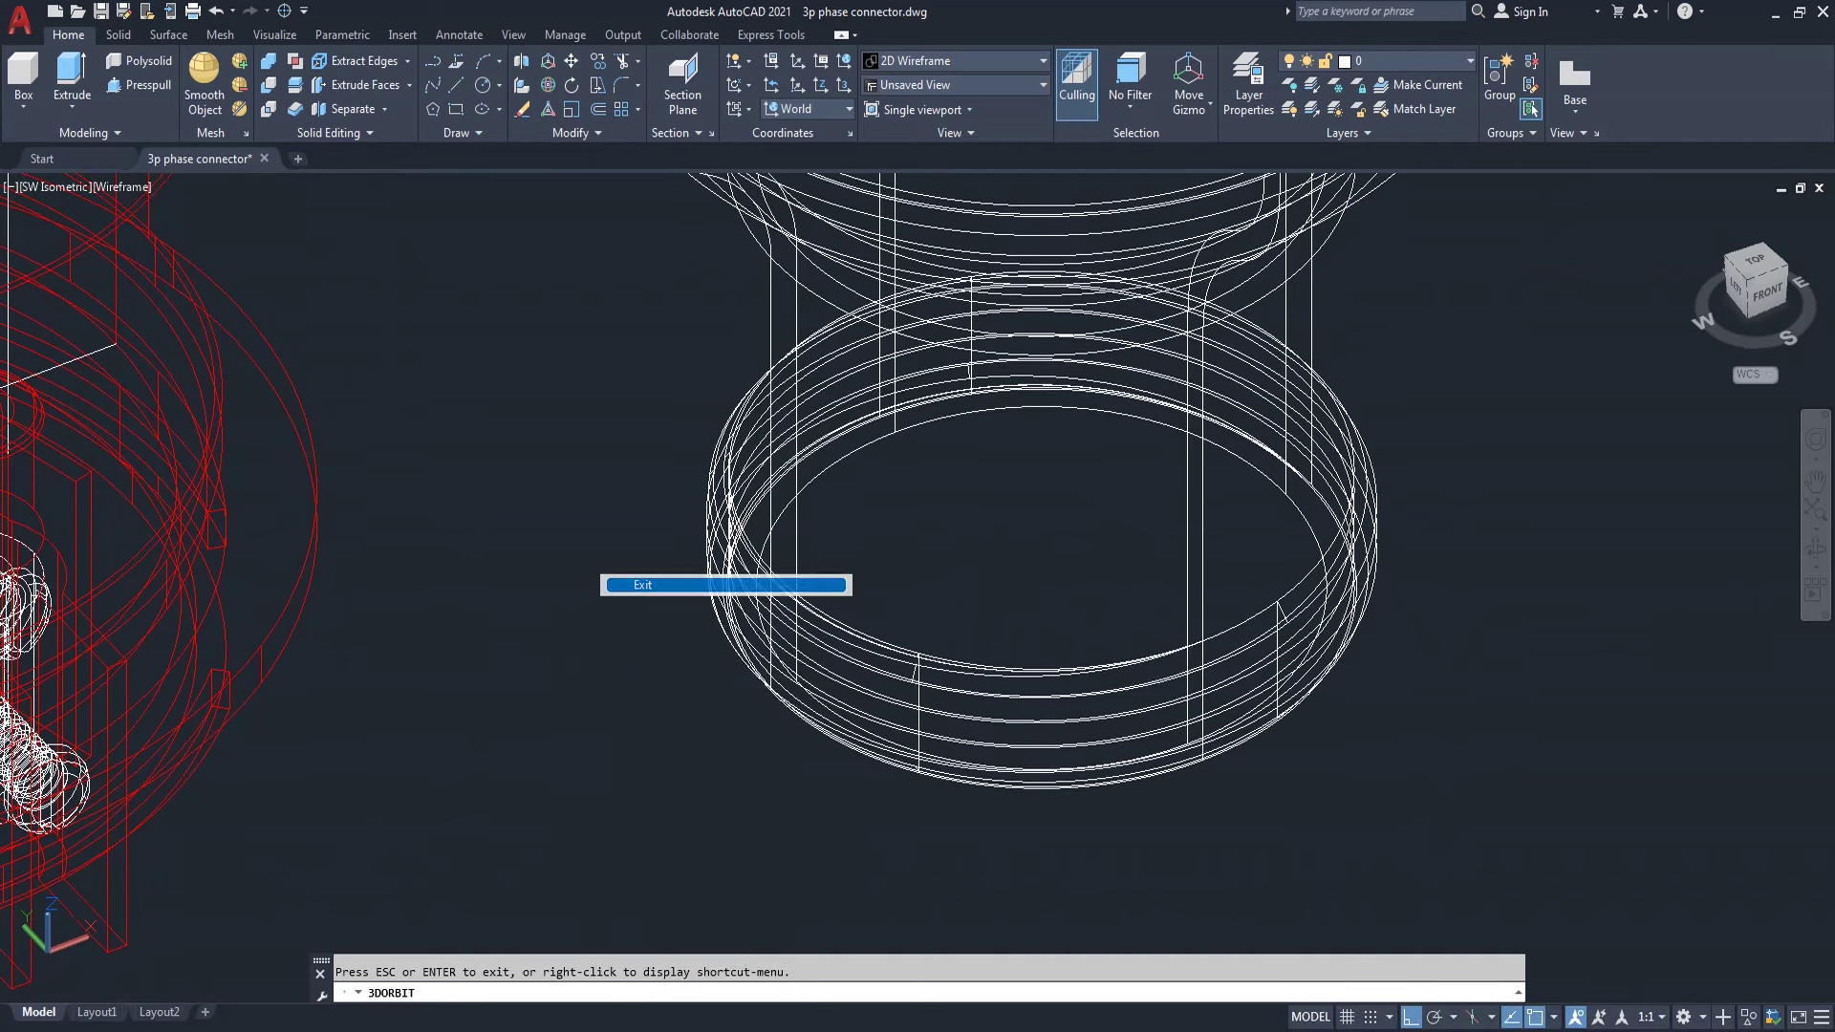
- Draw a circle centred inside the housing's bottom ring
type("c")
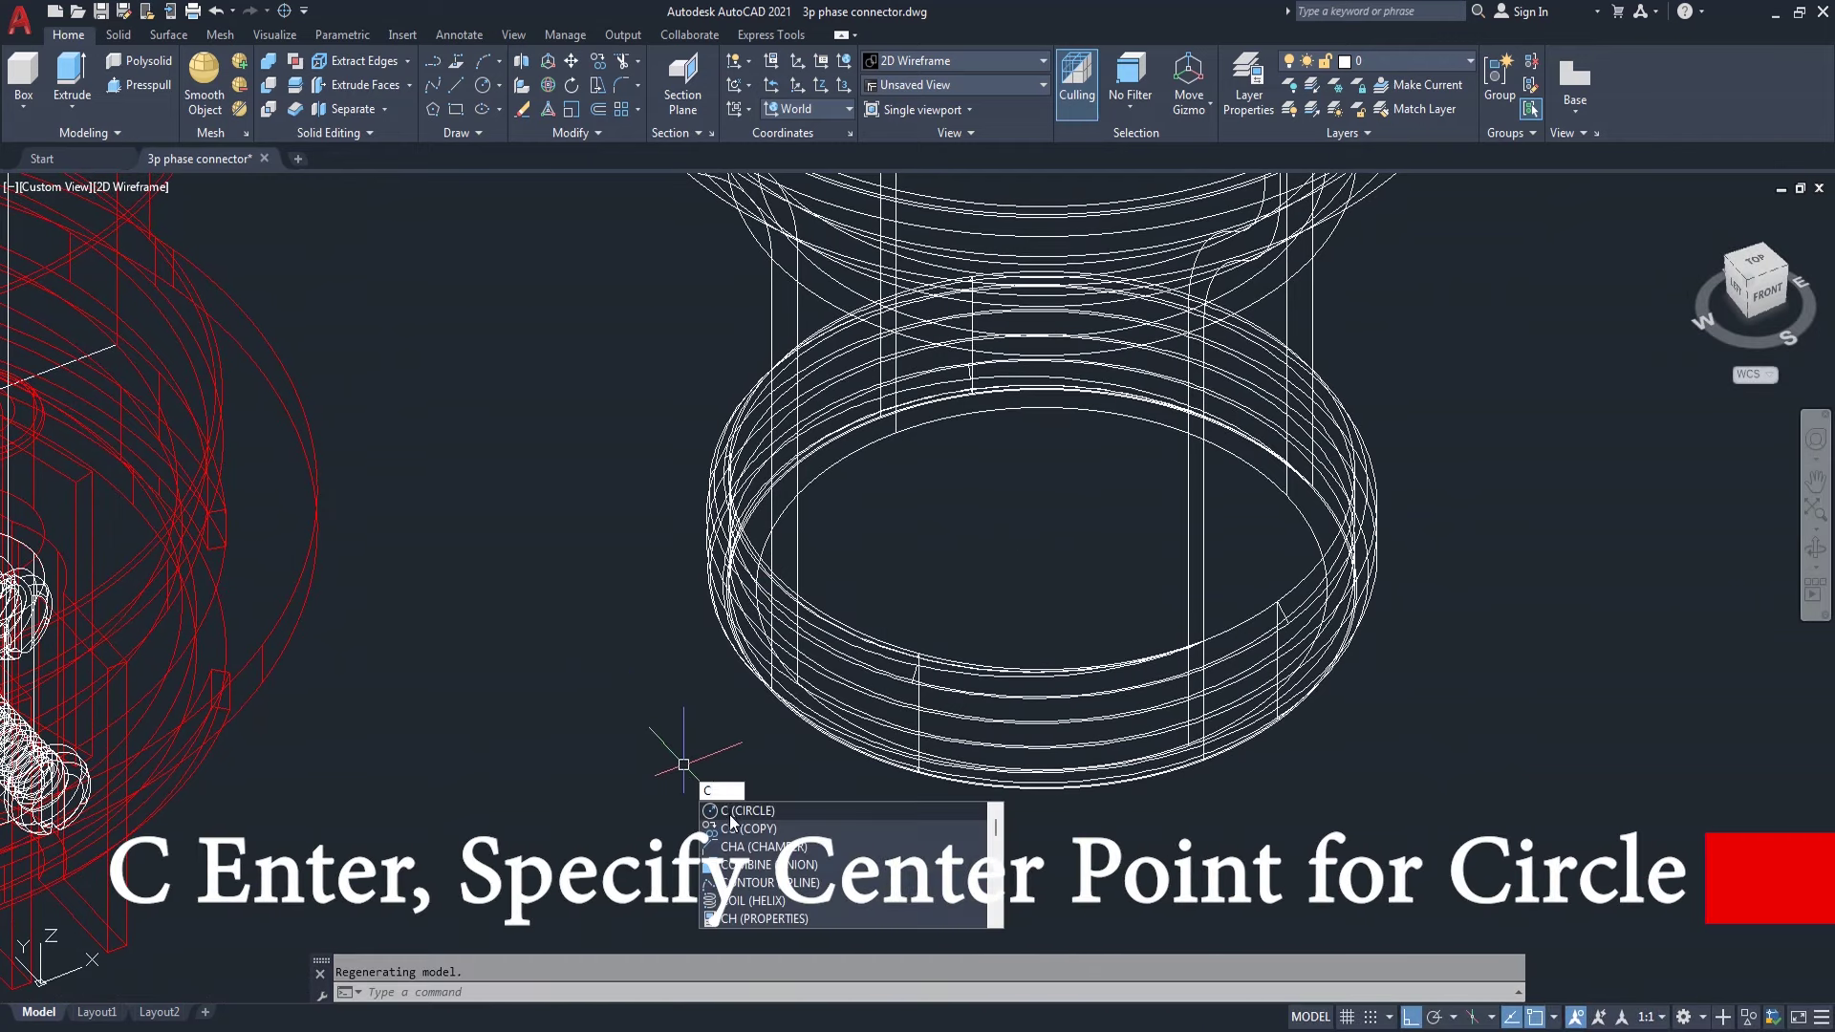
key("Return")
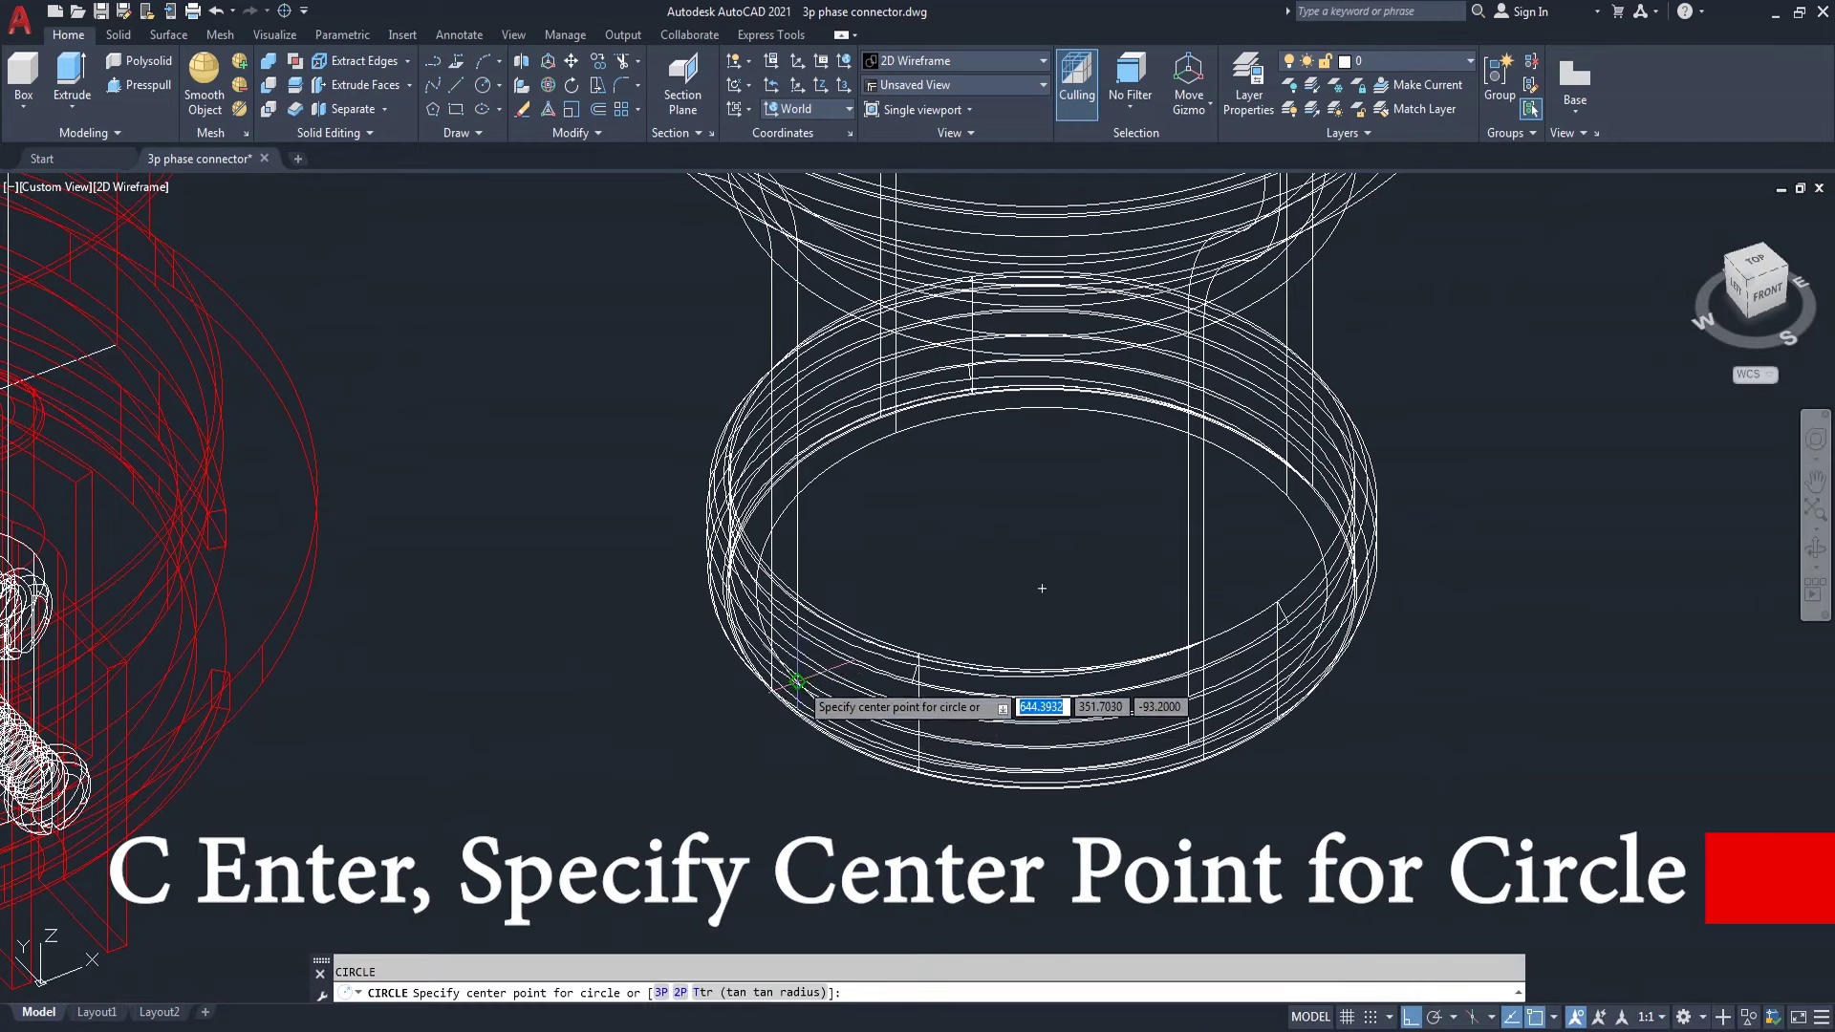
left_click(1018, 562)
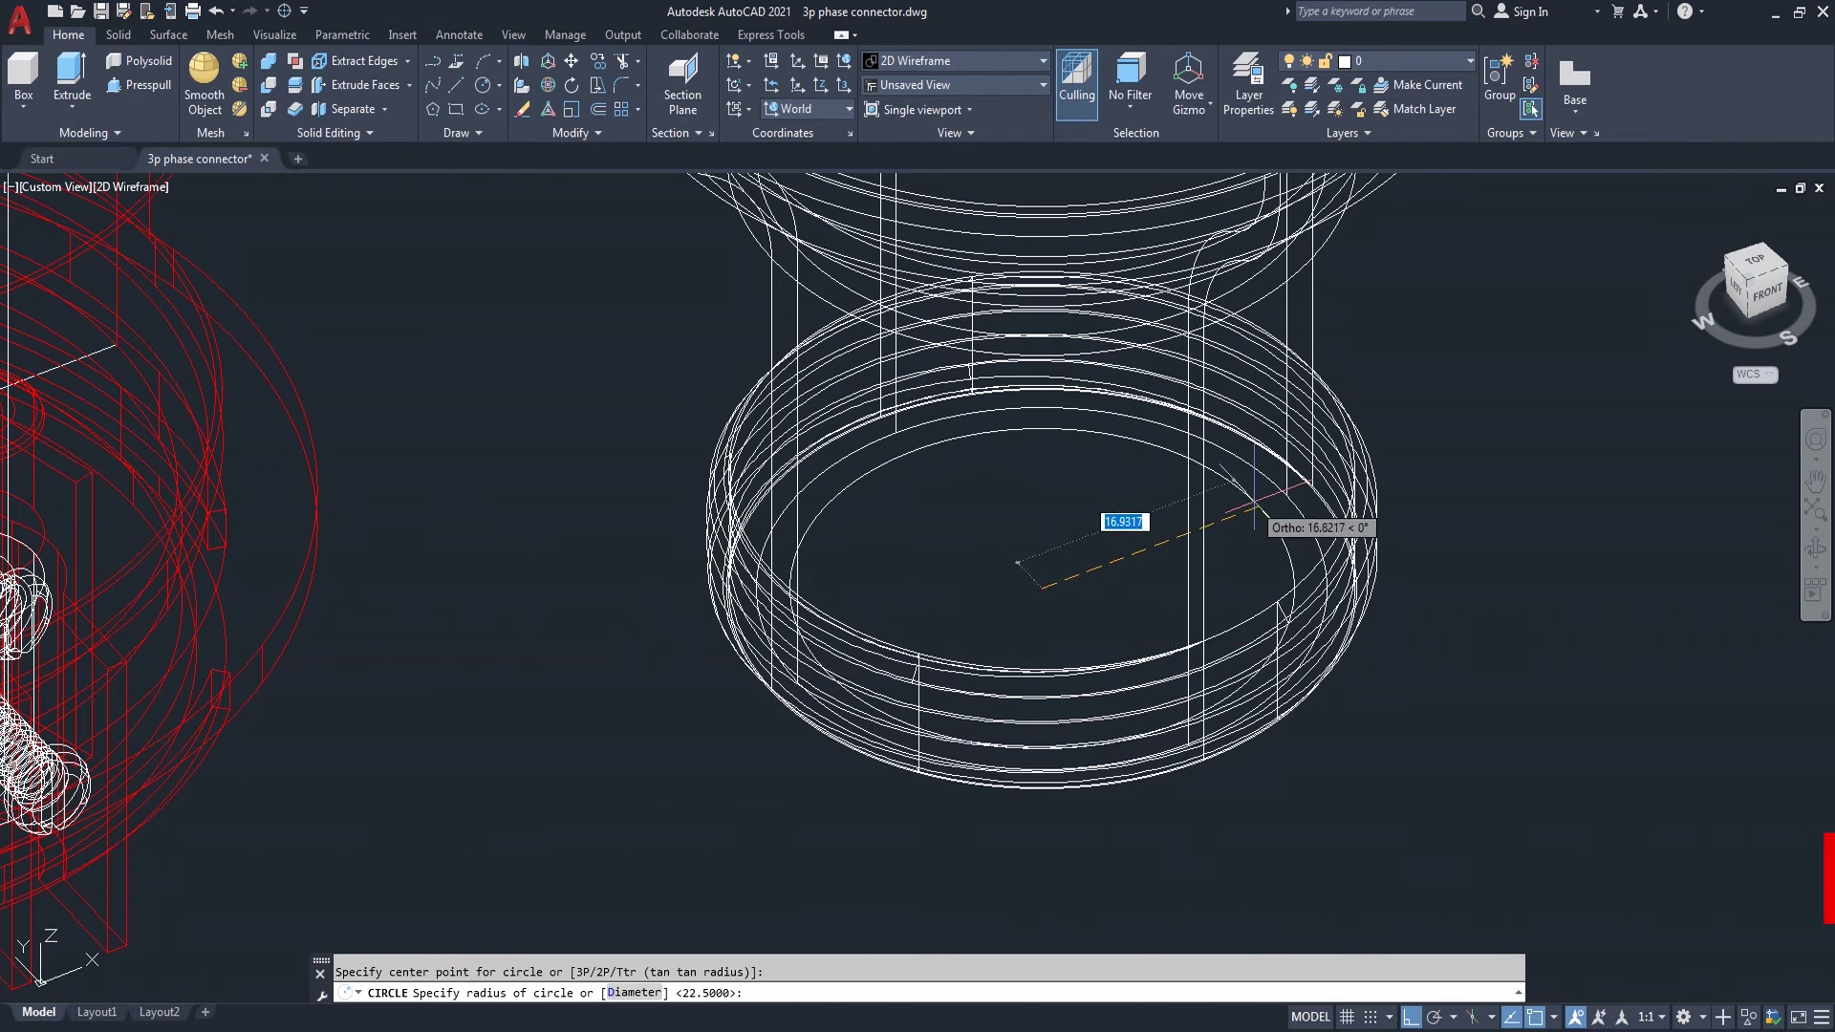
left_click(1290, 489)
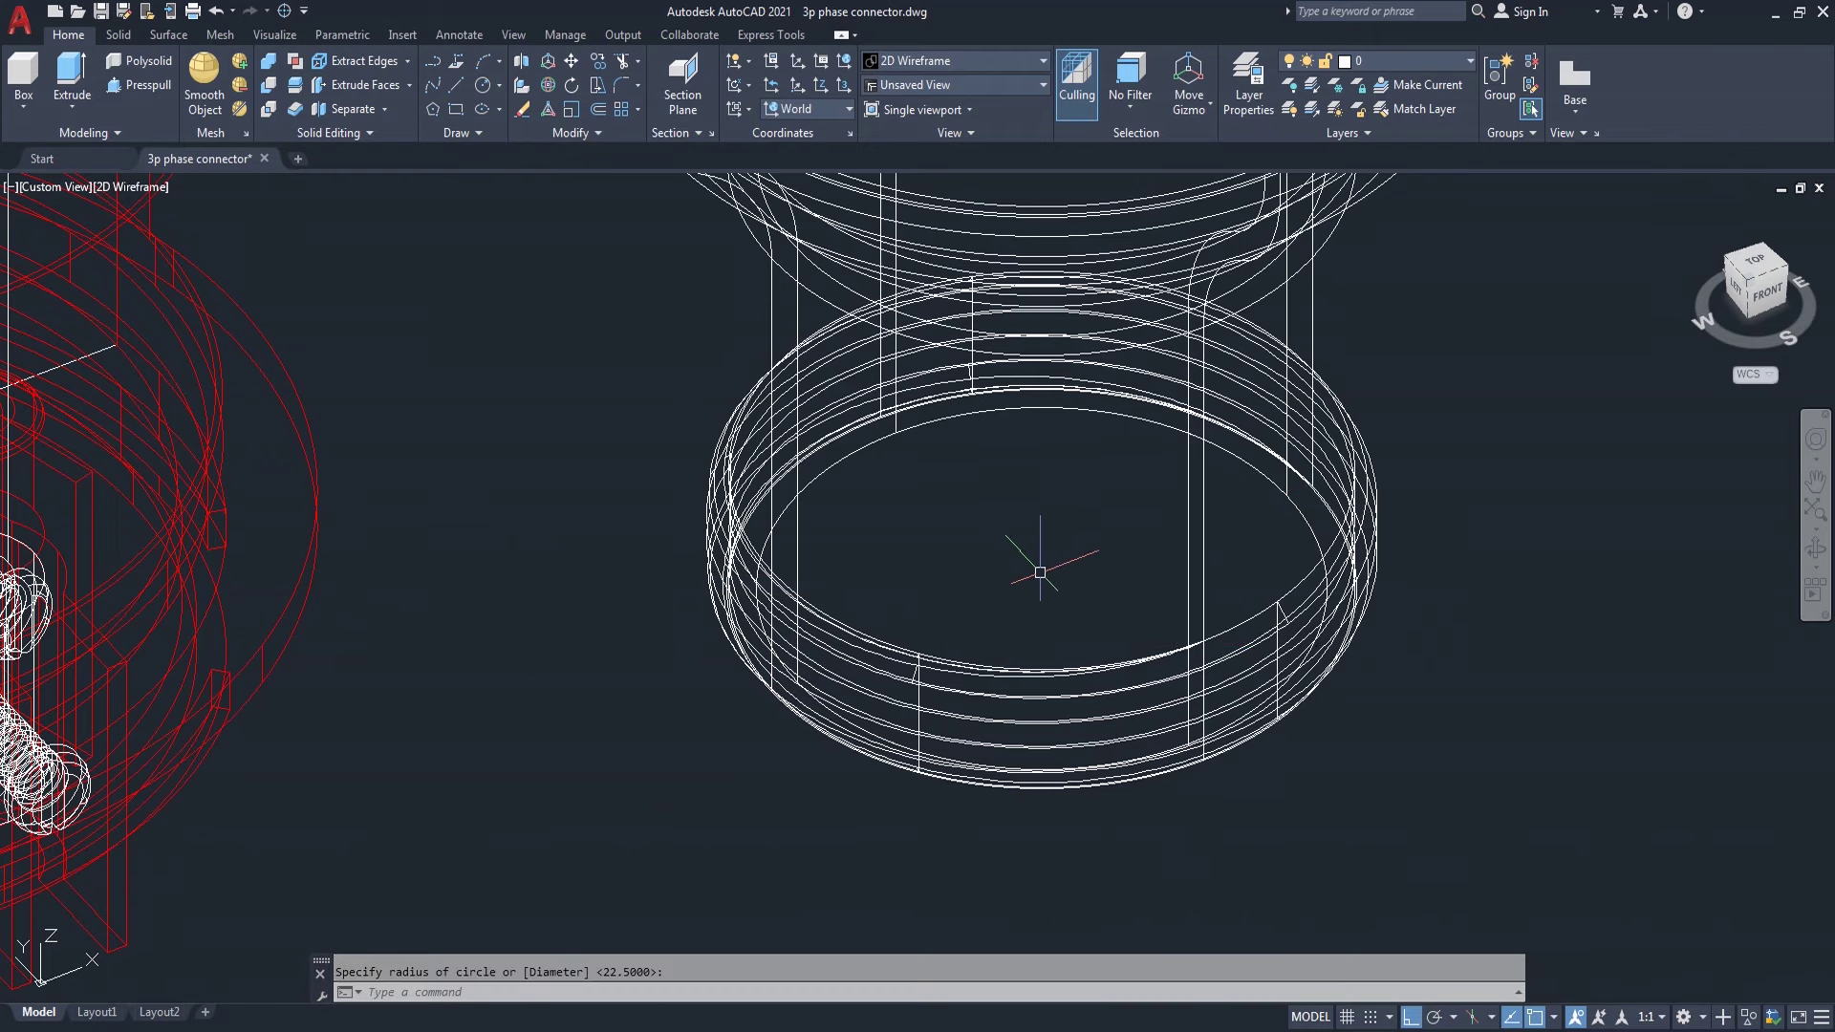
- Draw a 24 mm diameter circle centred on the bottom ring
type("c")
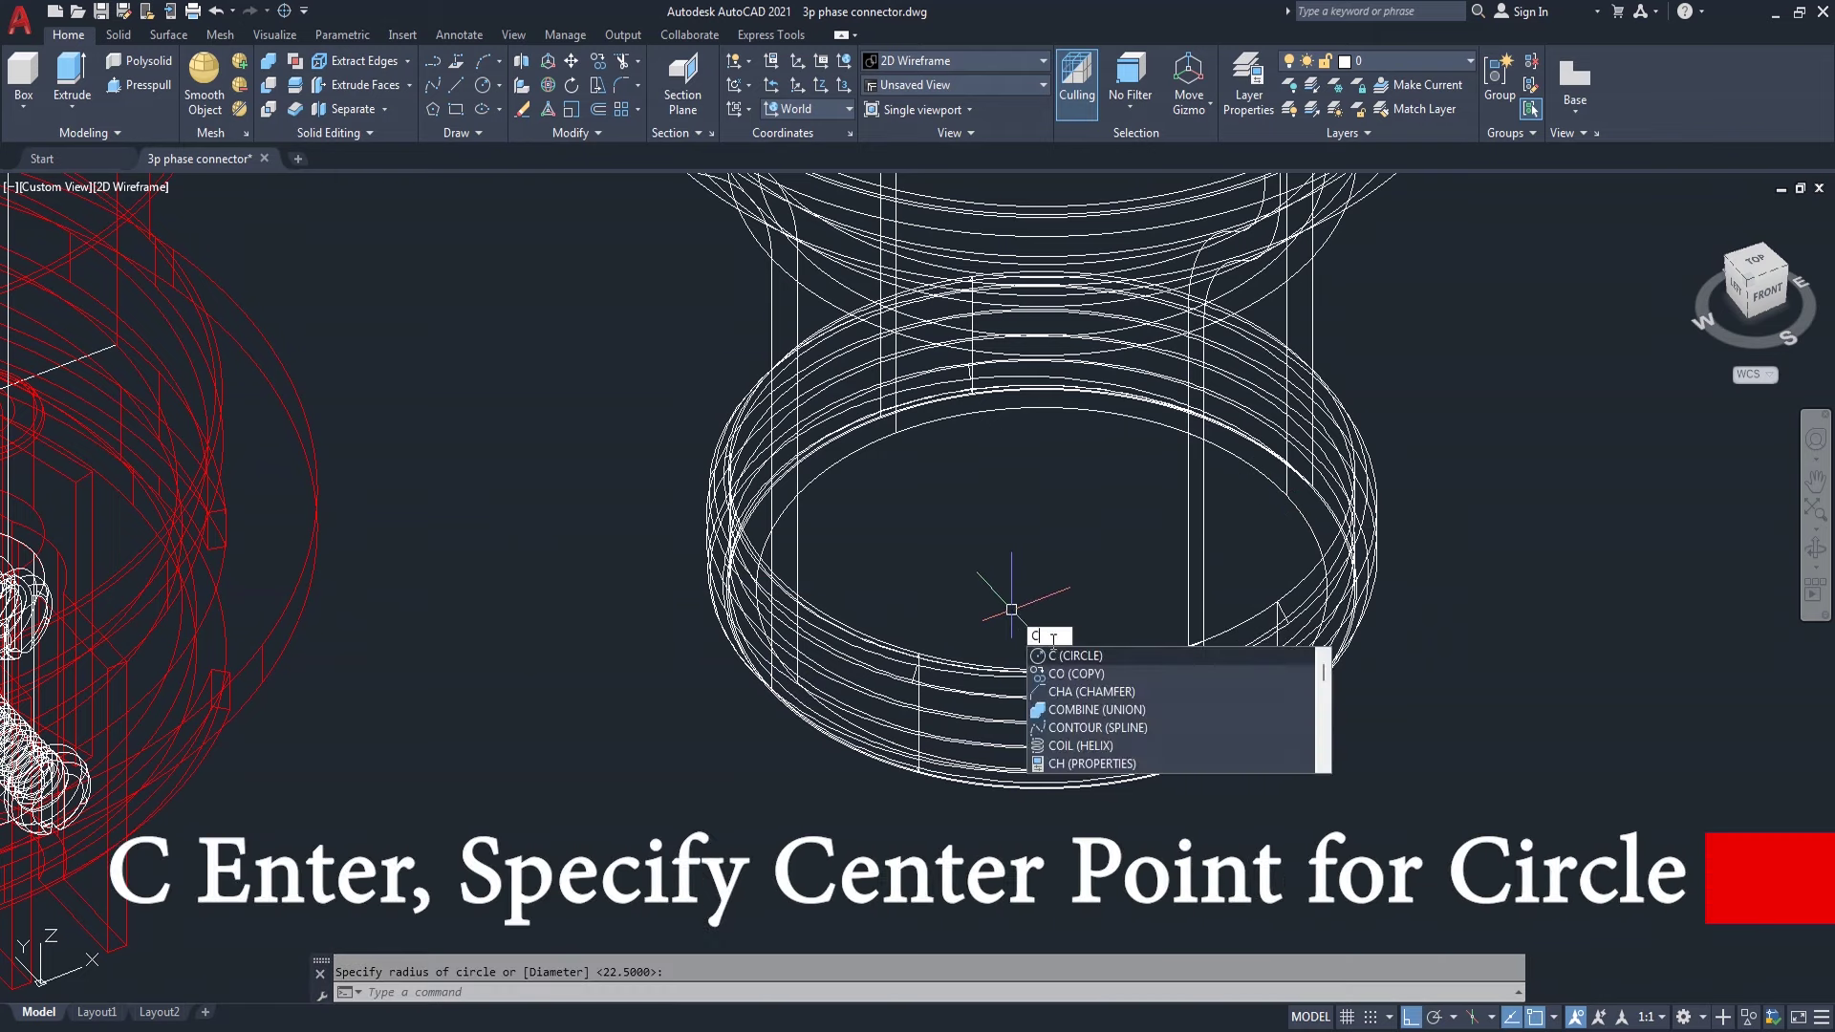
key("Return")
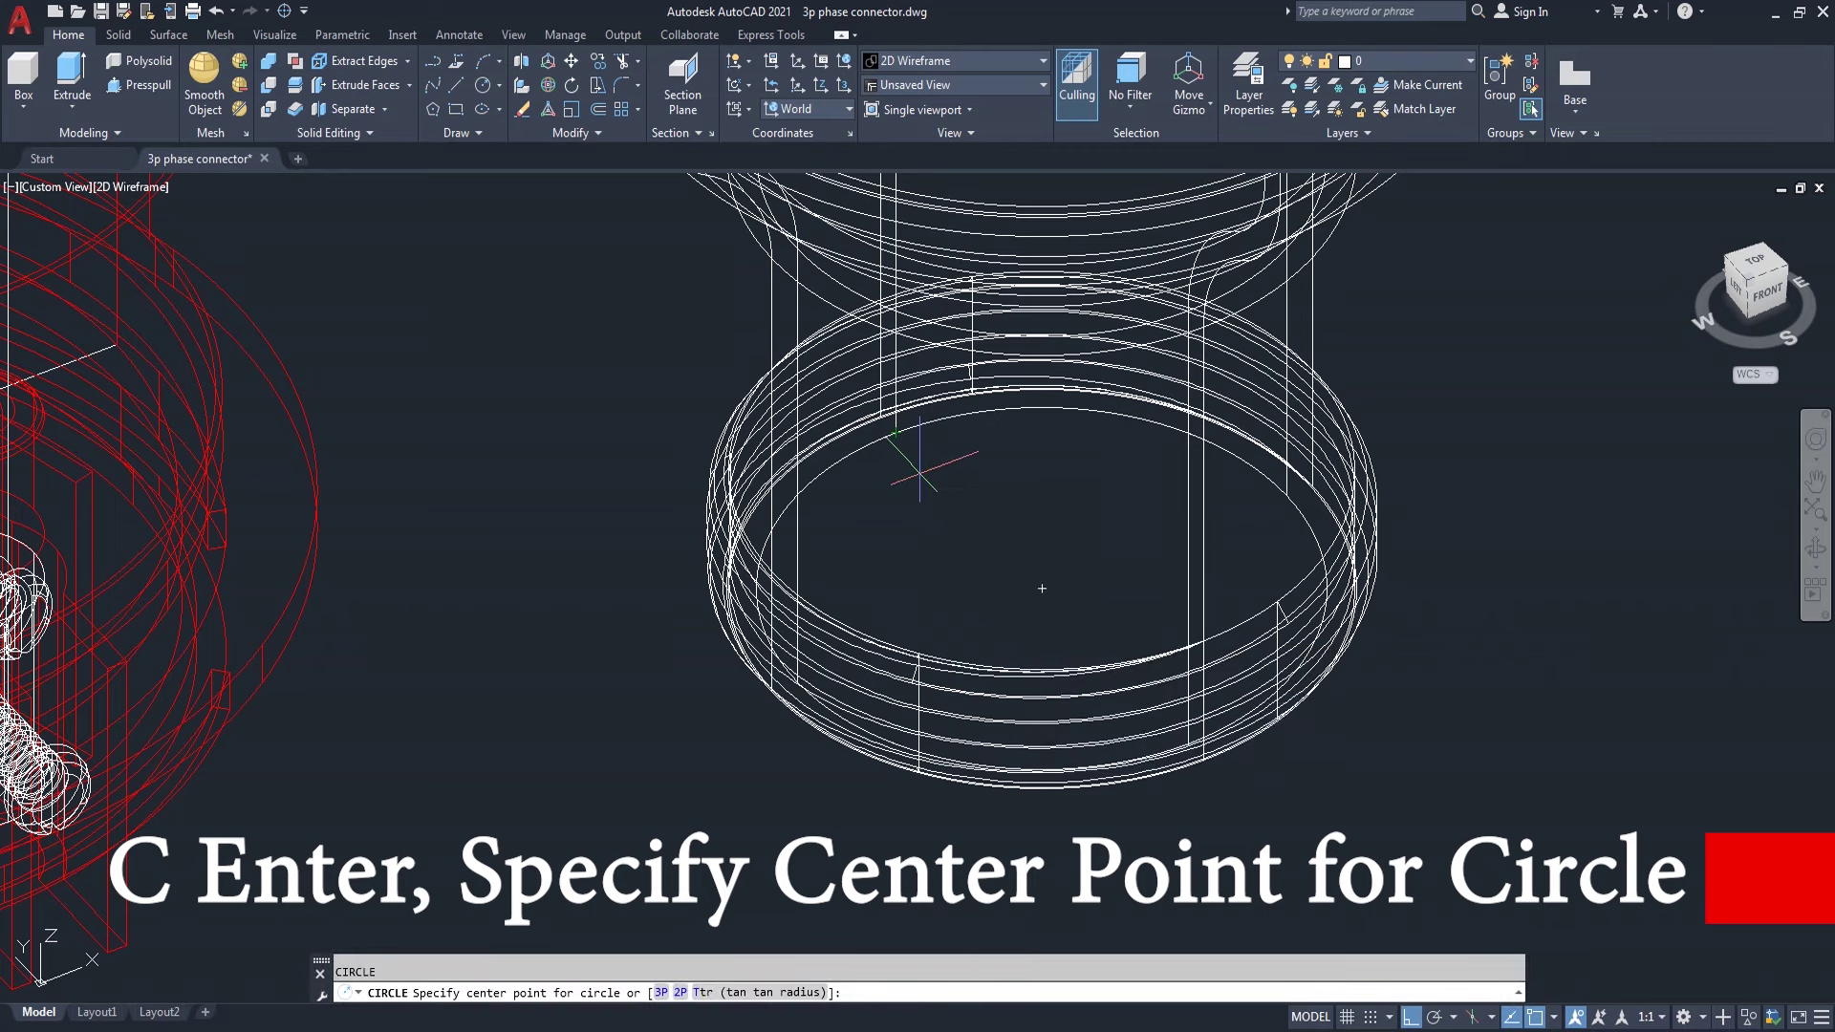
left_click(1042, 588)
type("d")
key("Return")
type("24")
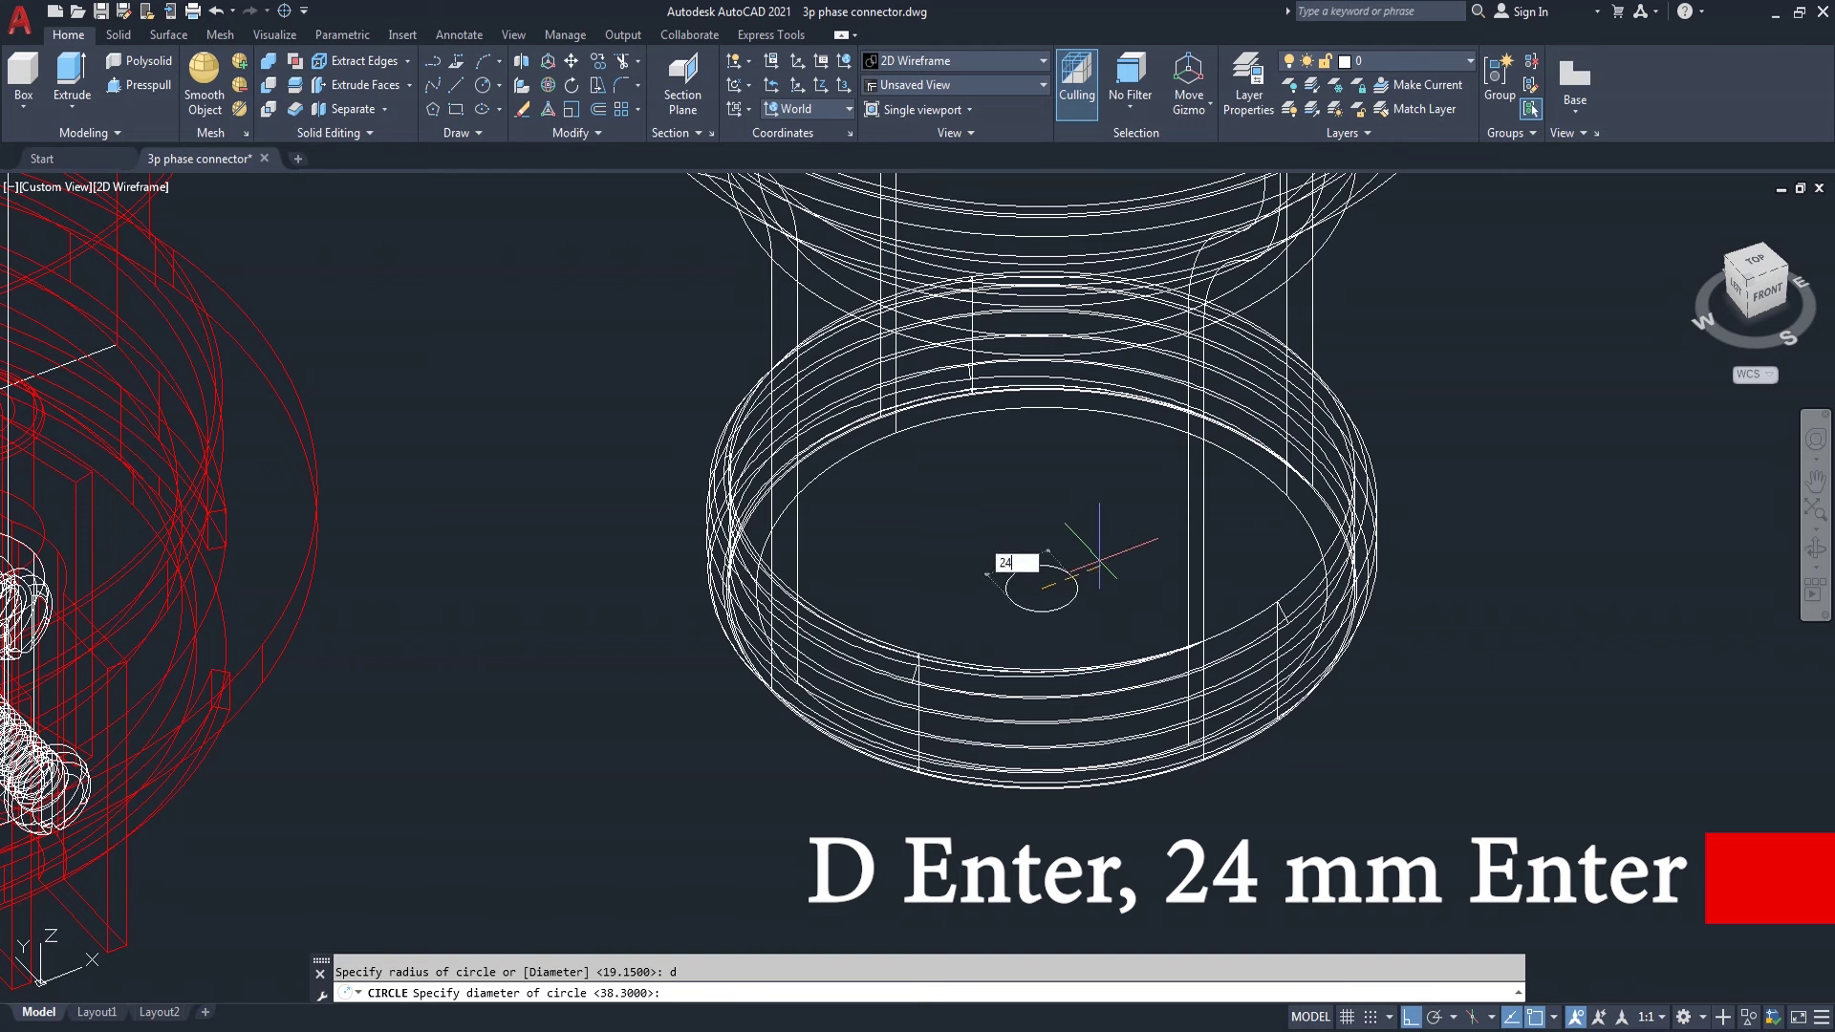
key("Return")
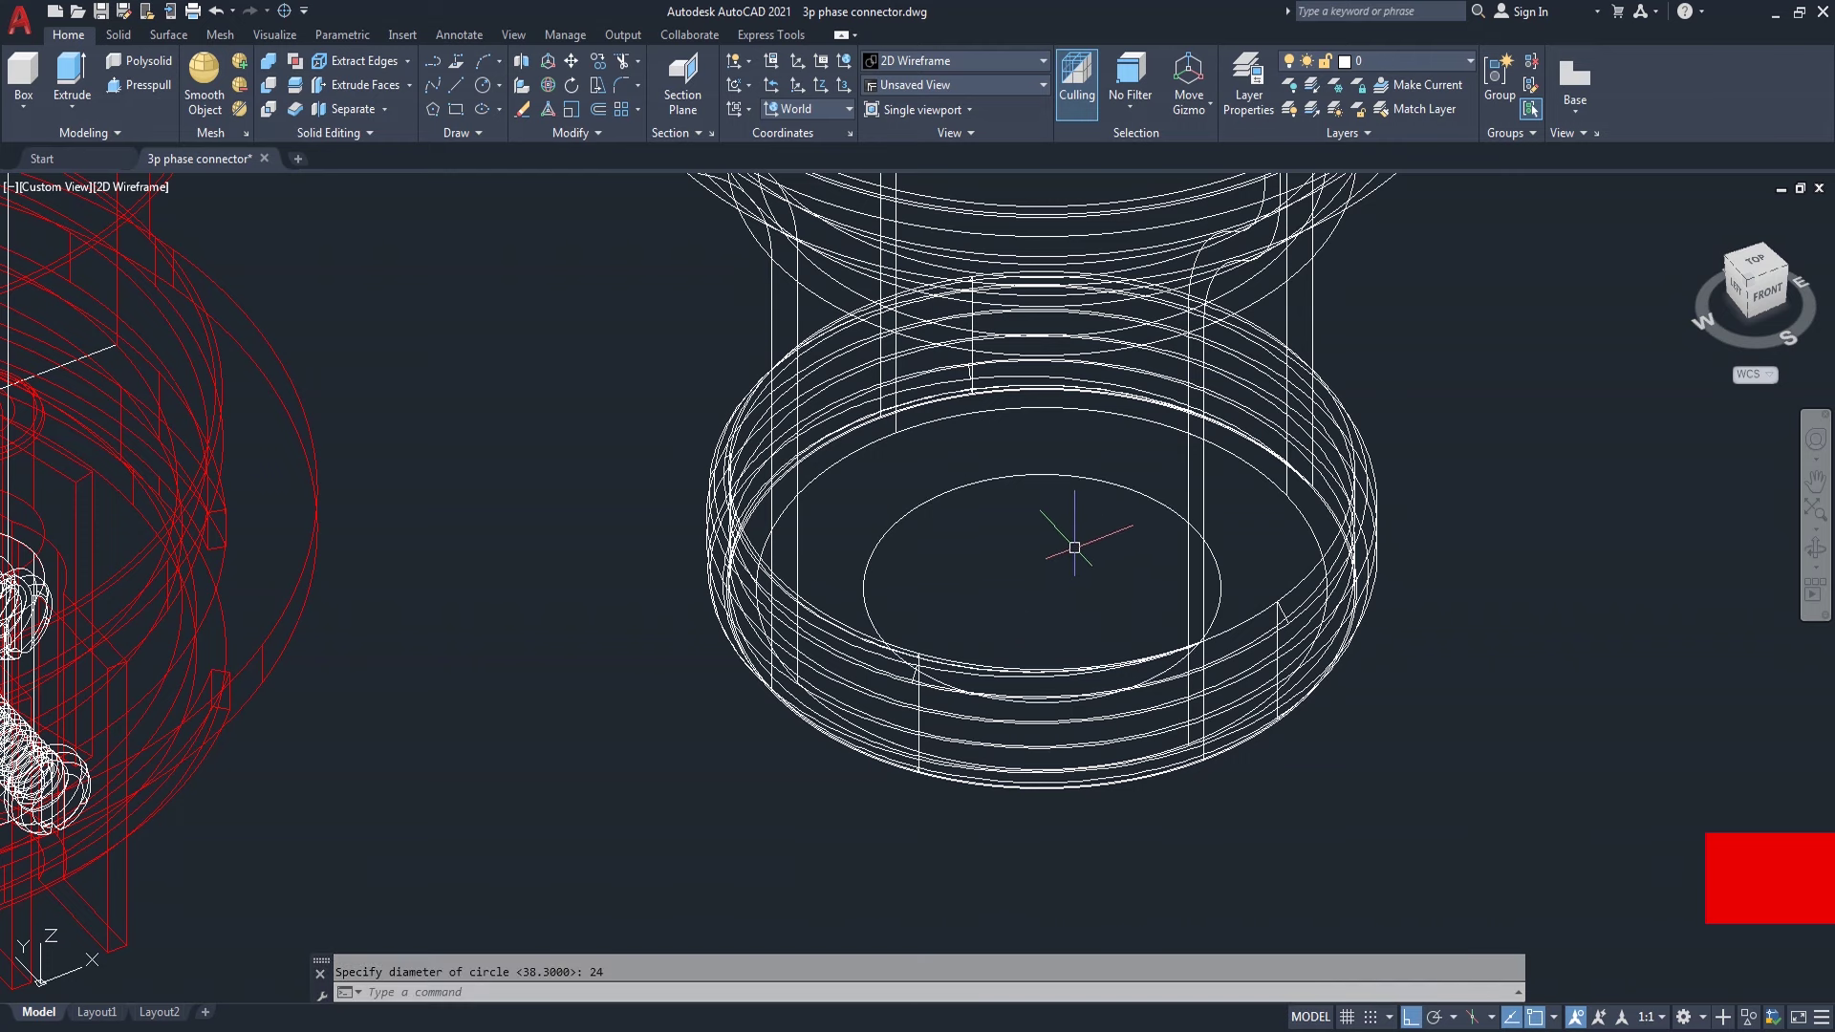
- Extrude the 24 mm circle to a height of 3
type("EXT")
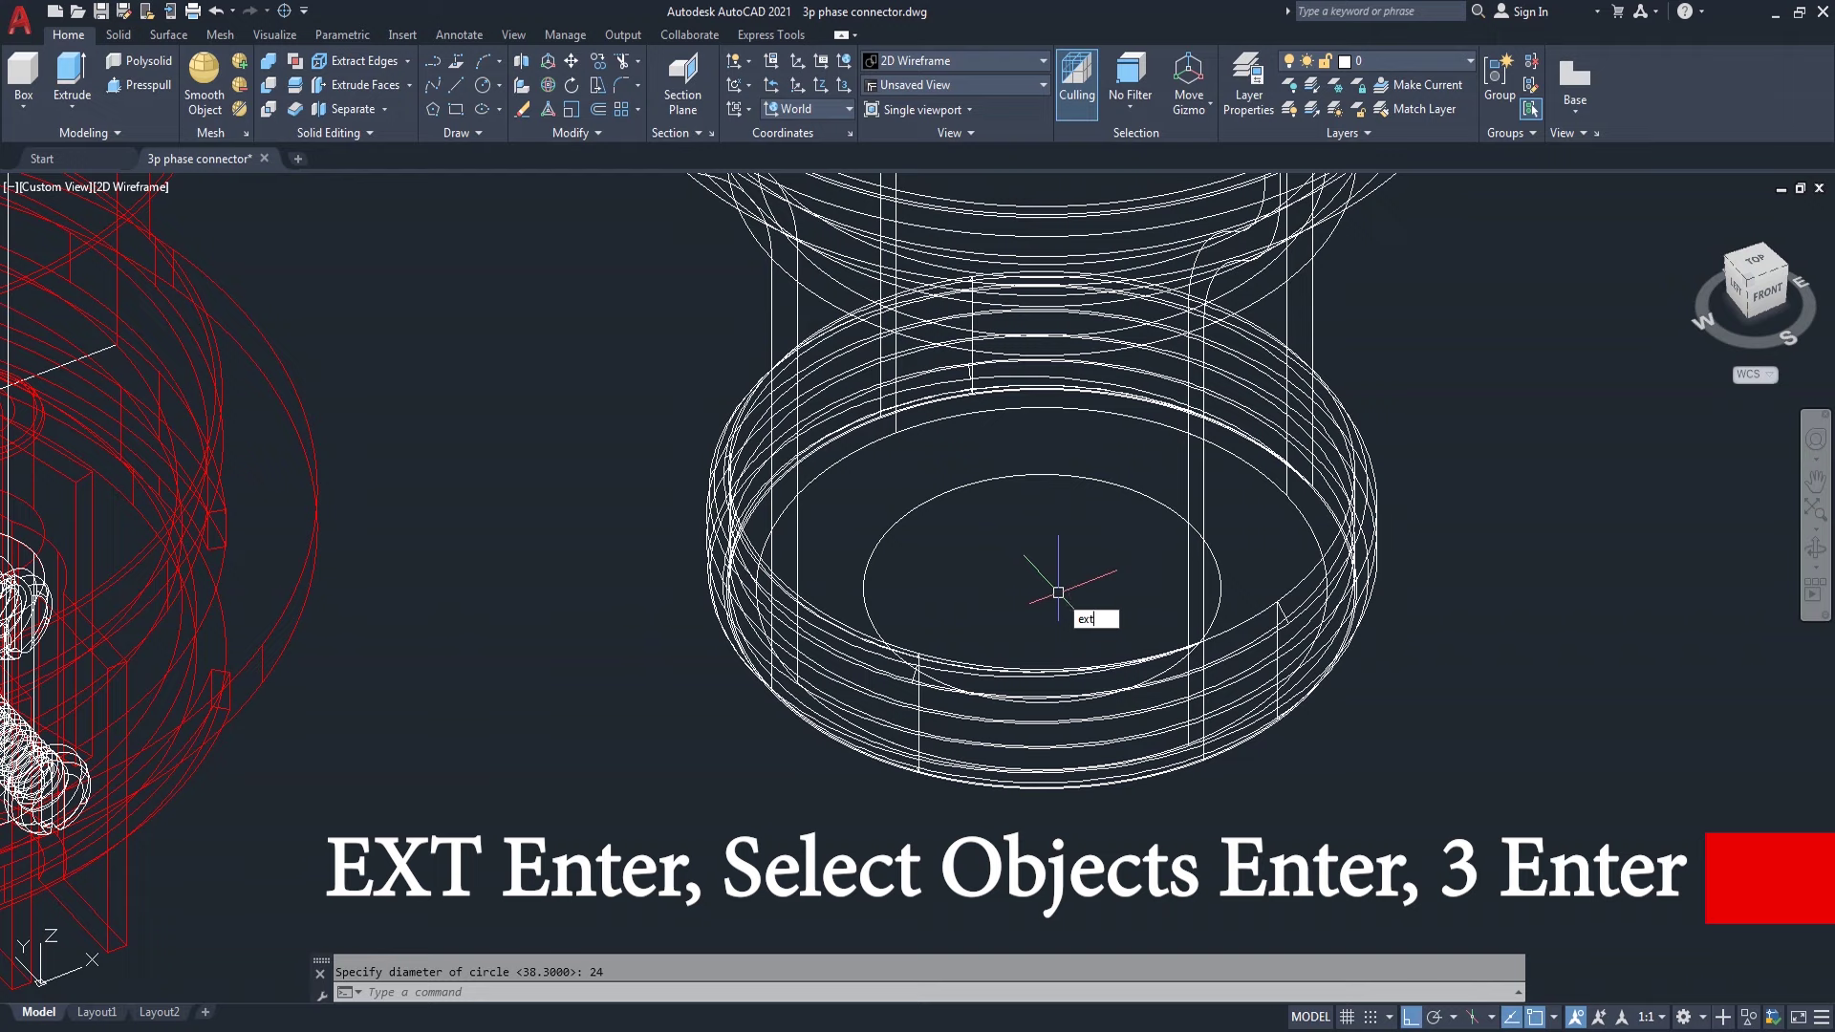
key("Return")
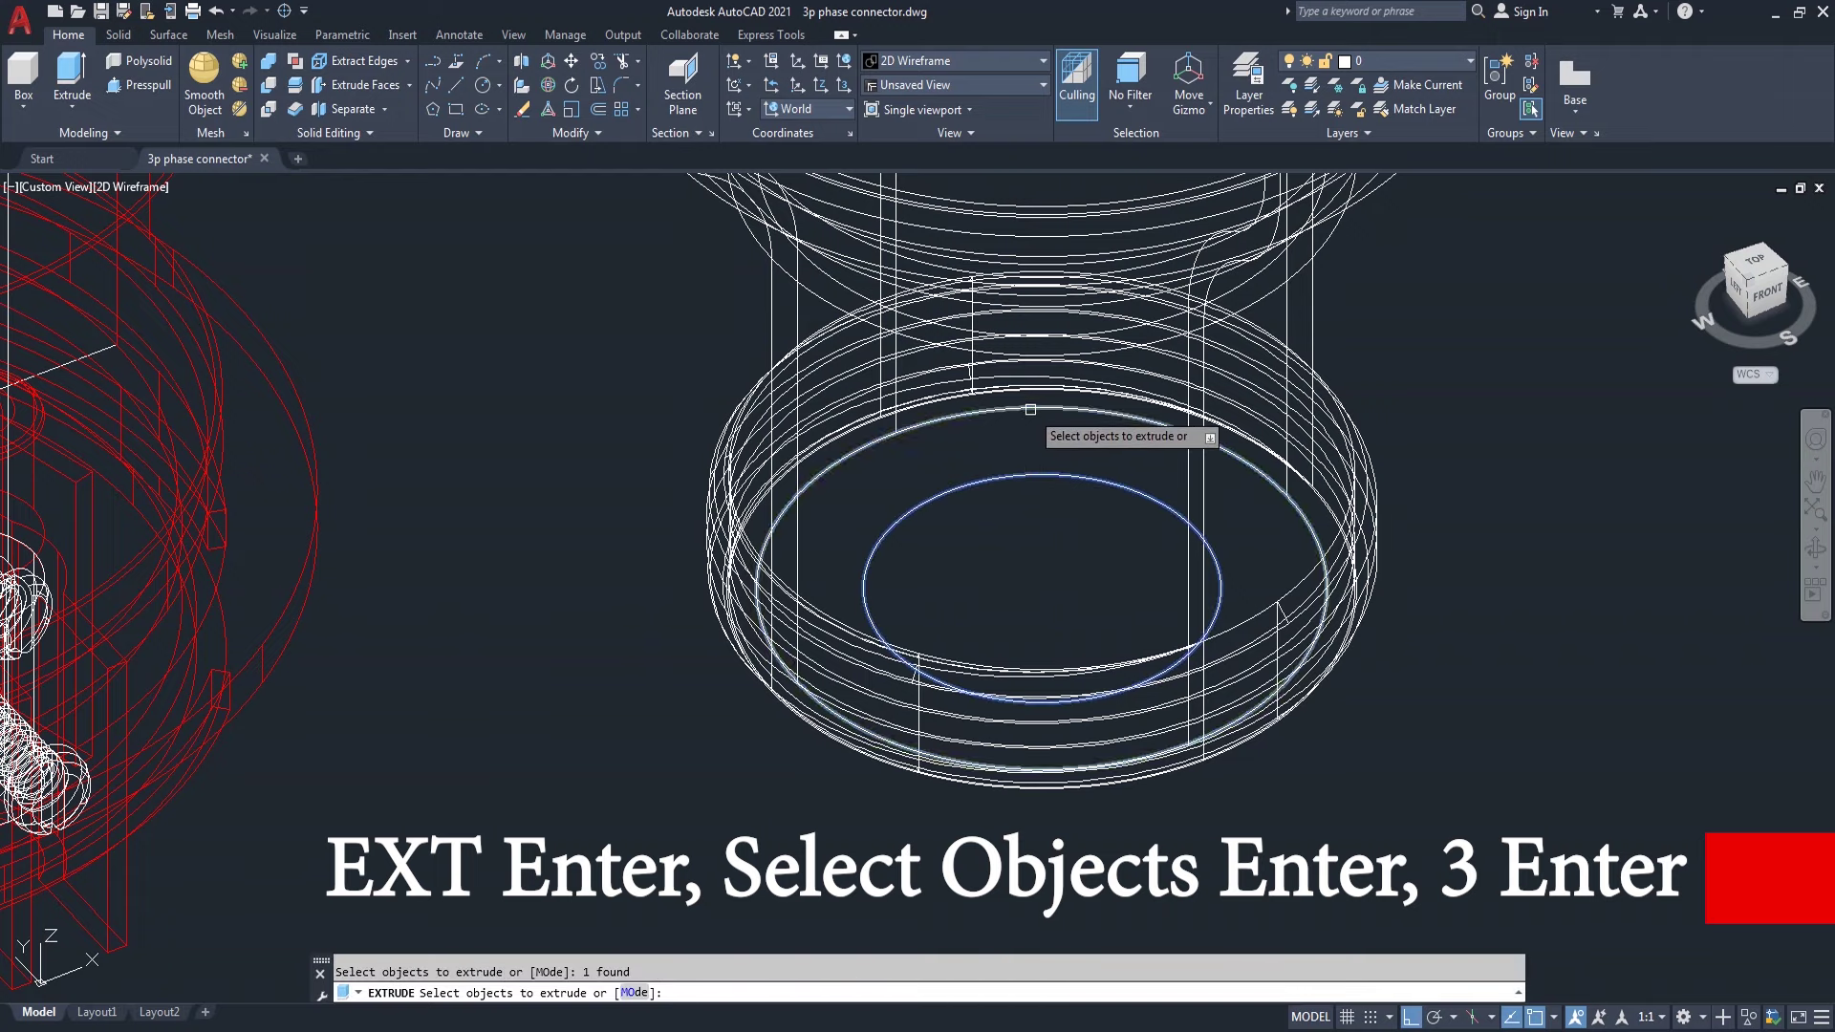
key("Return")
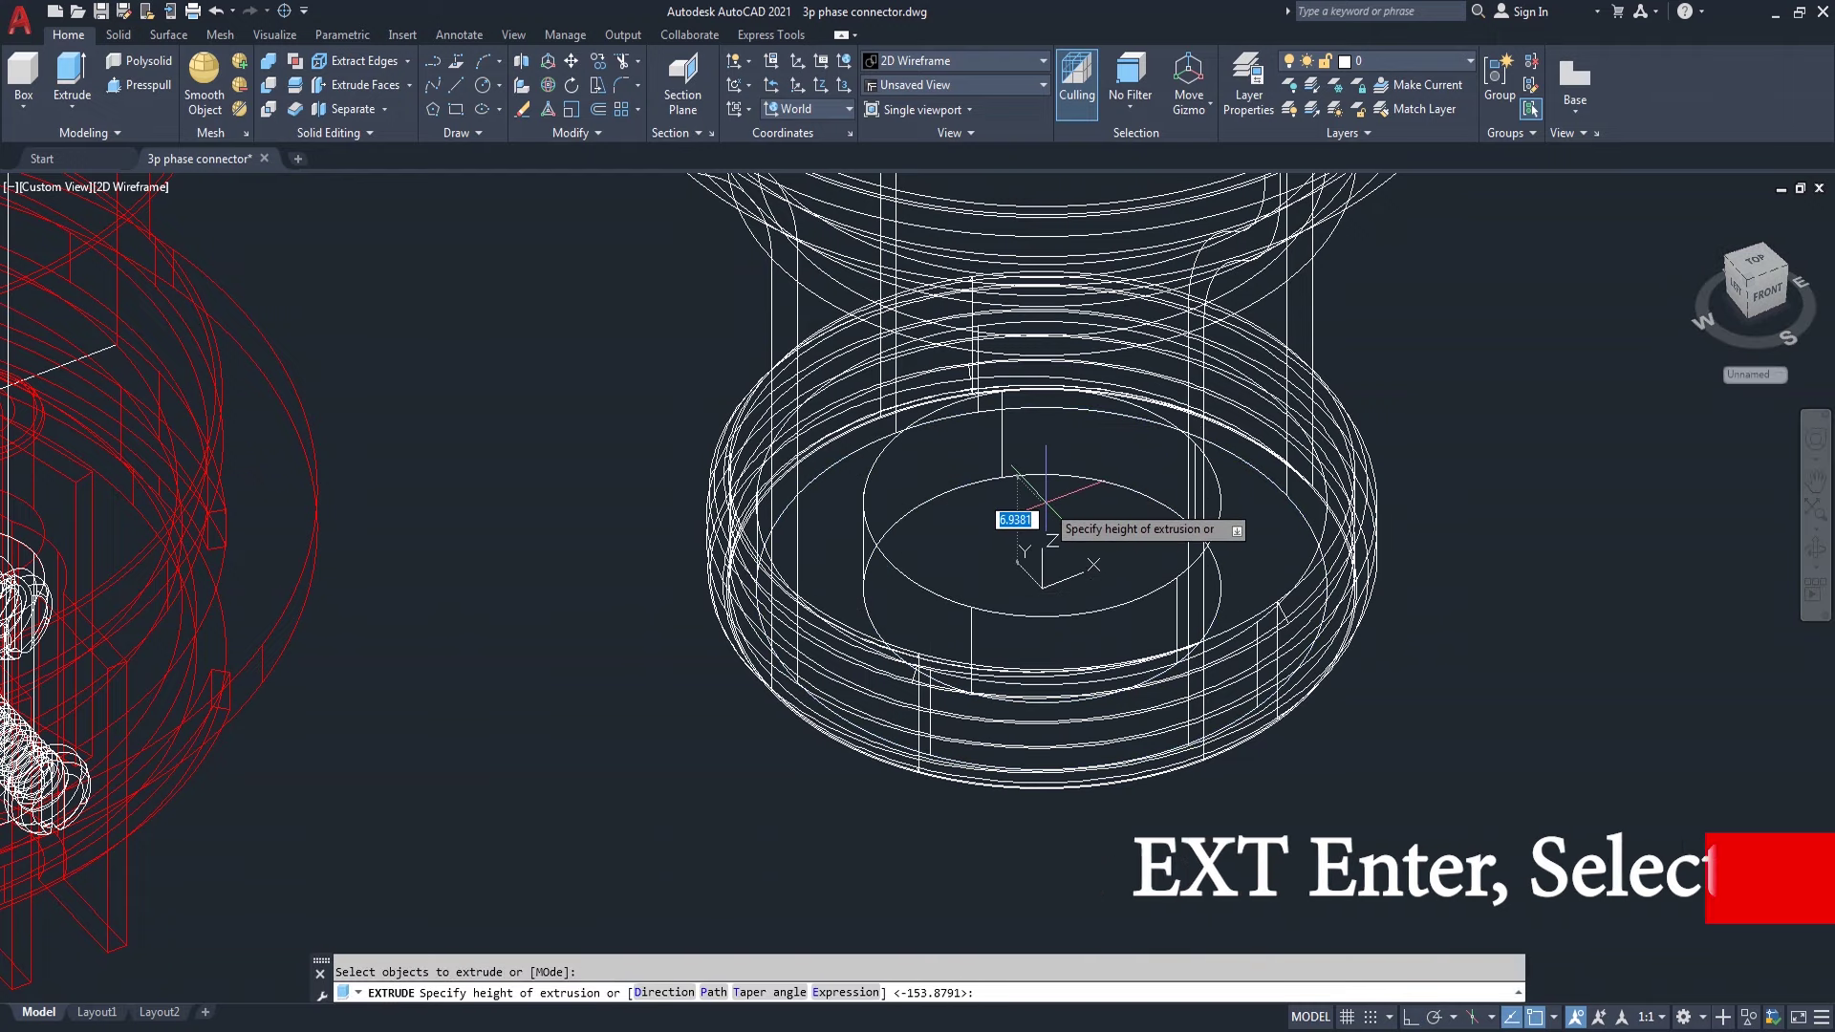
type("3")
key("Return")
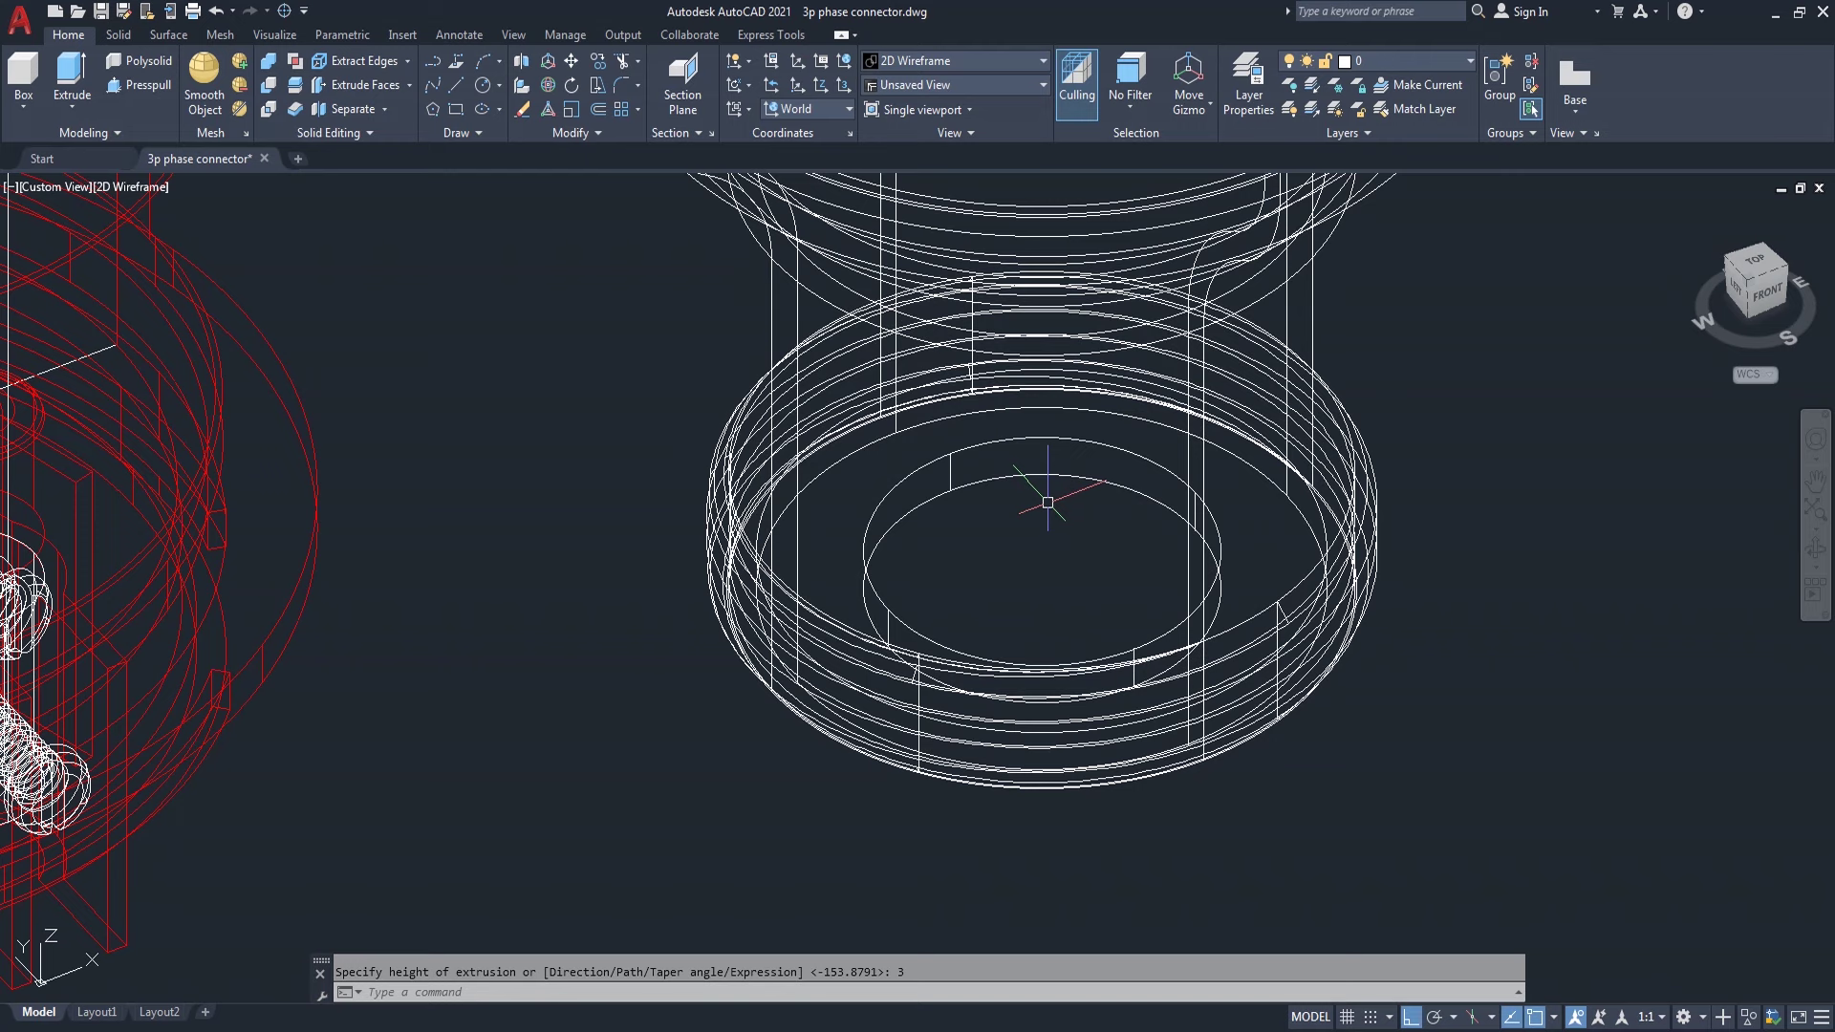
- Subtract the new cylinder from the housing's bottom ring
type("S")
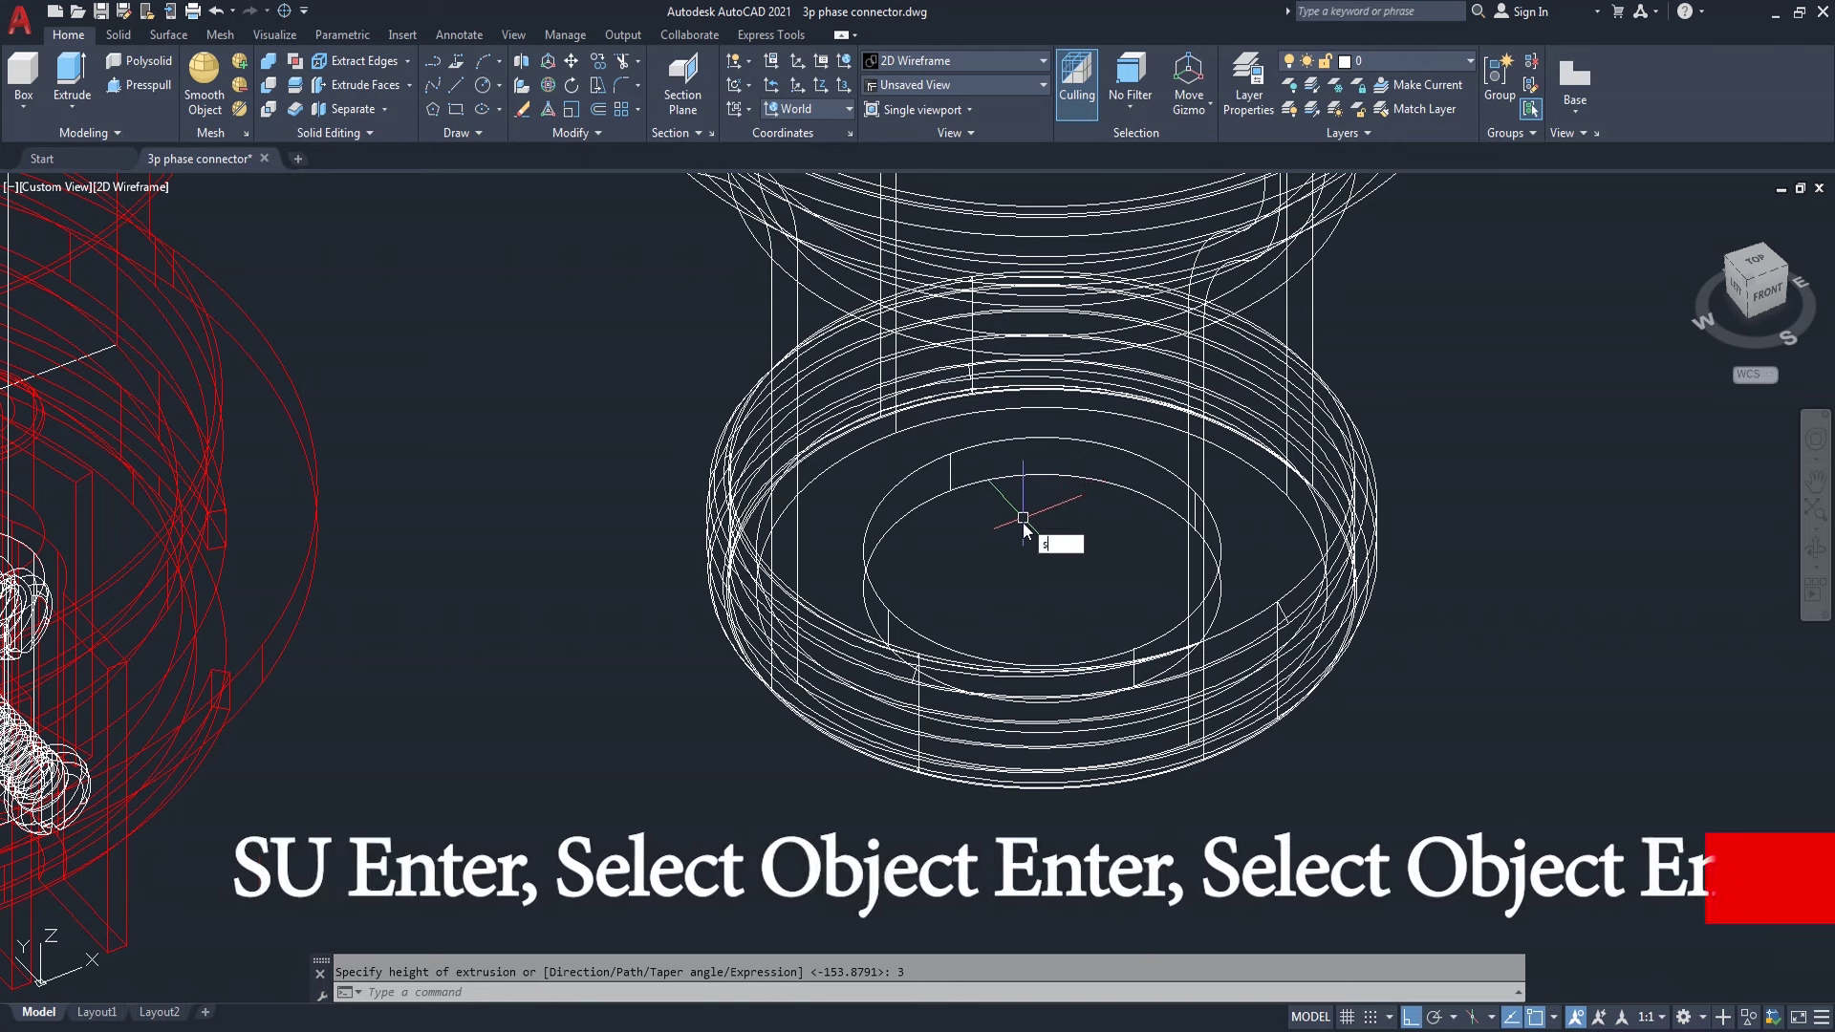
type("U")
key("Return")
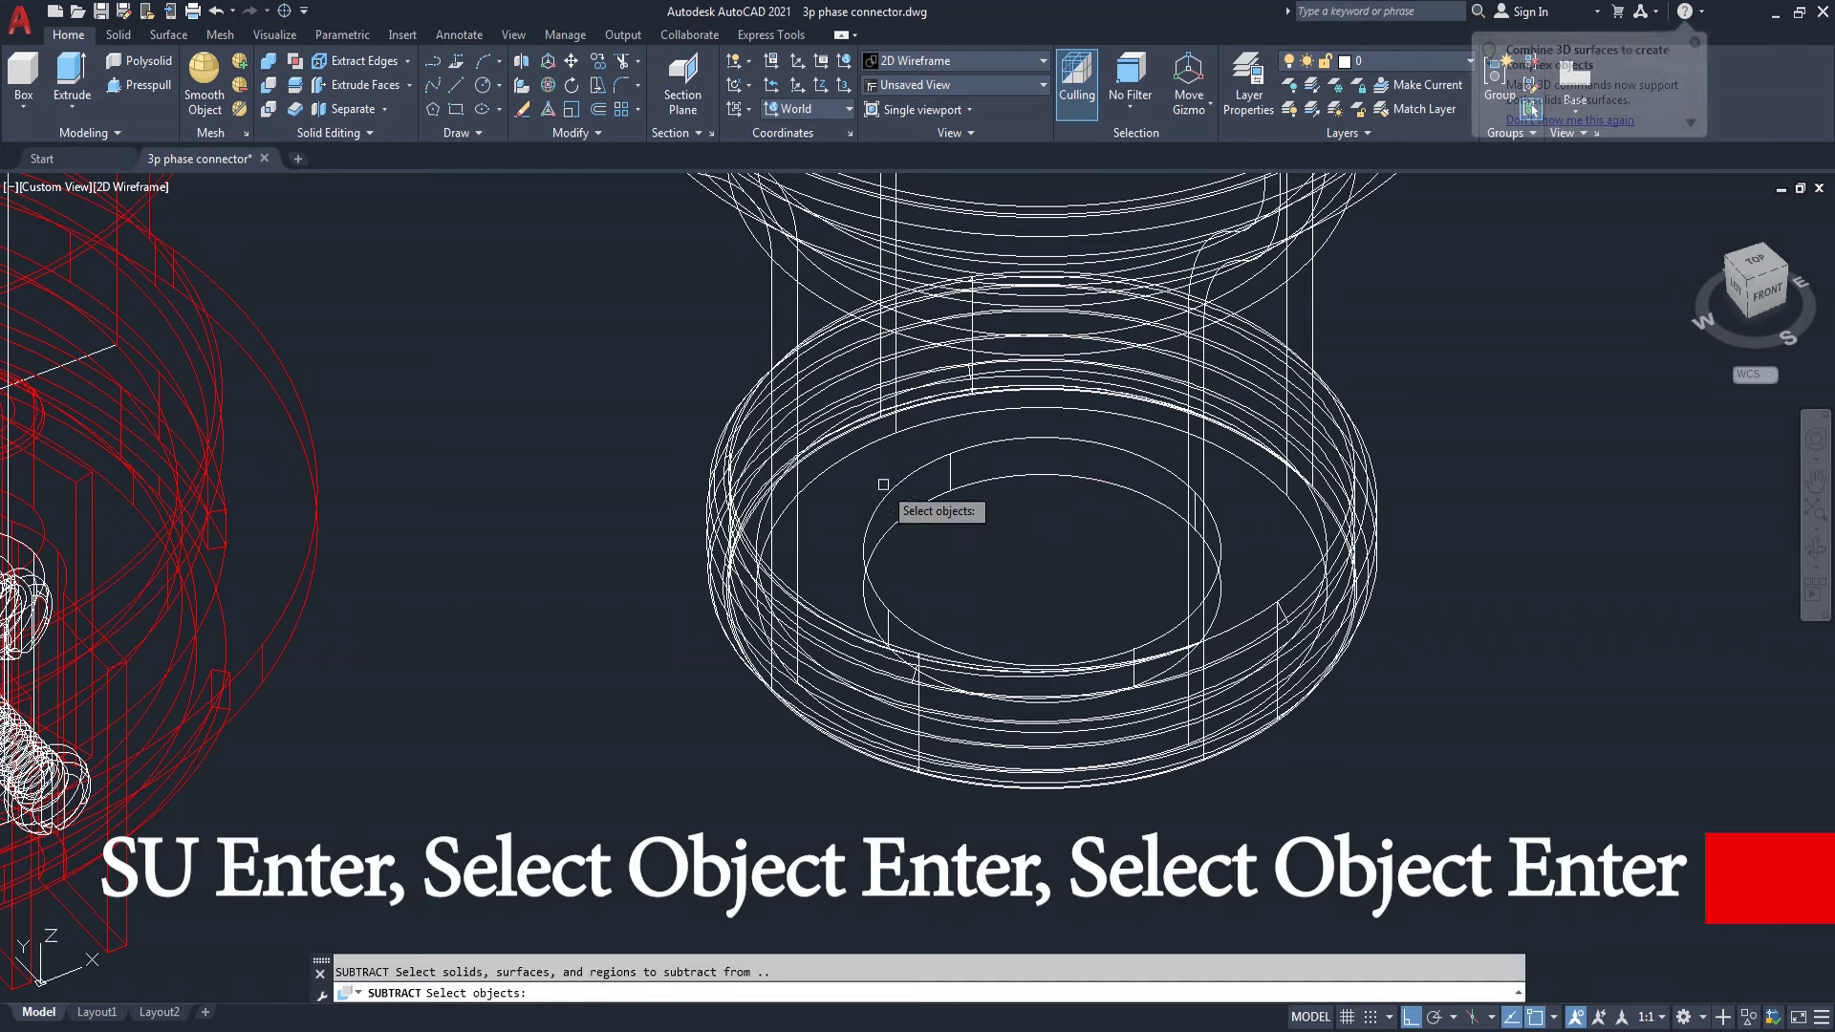
left_click(859, 455)
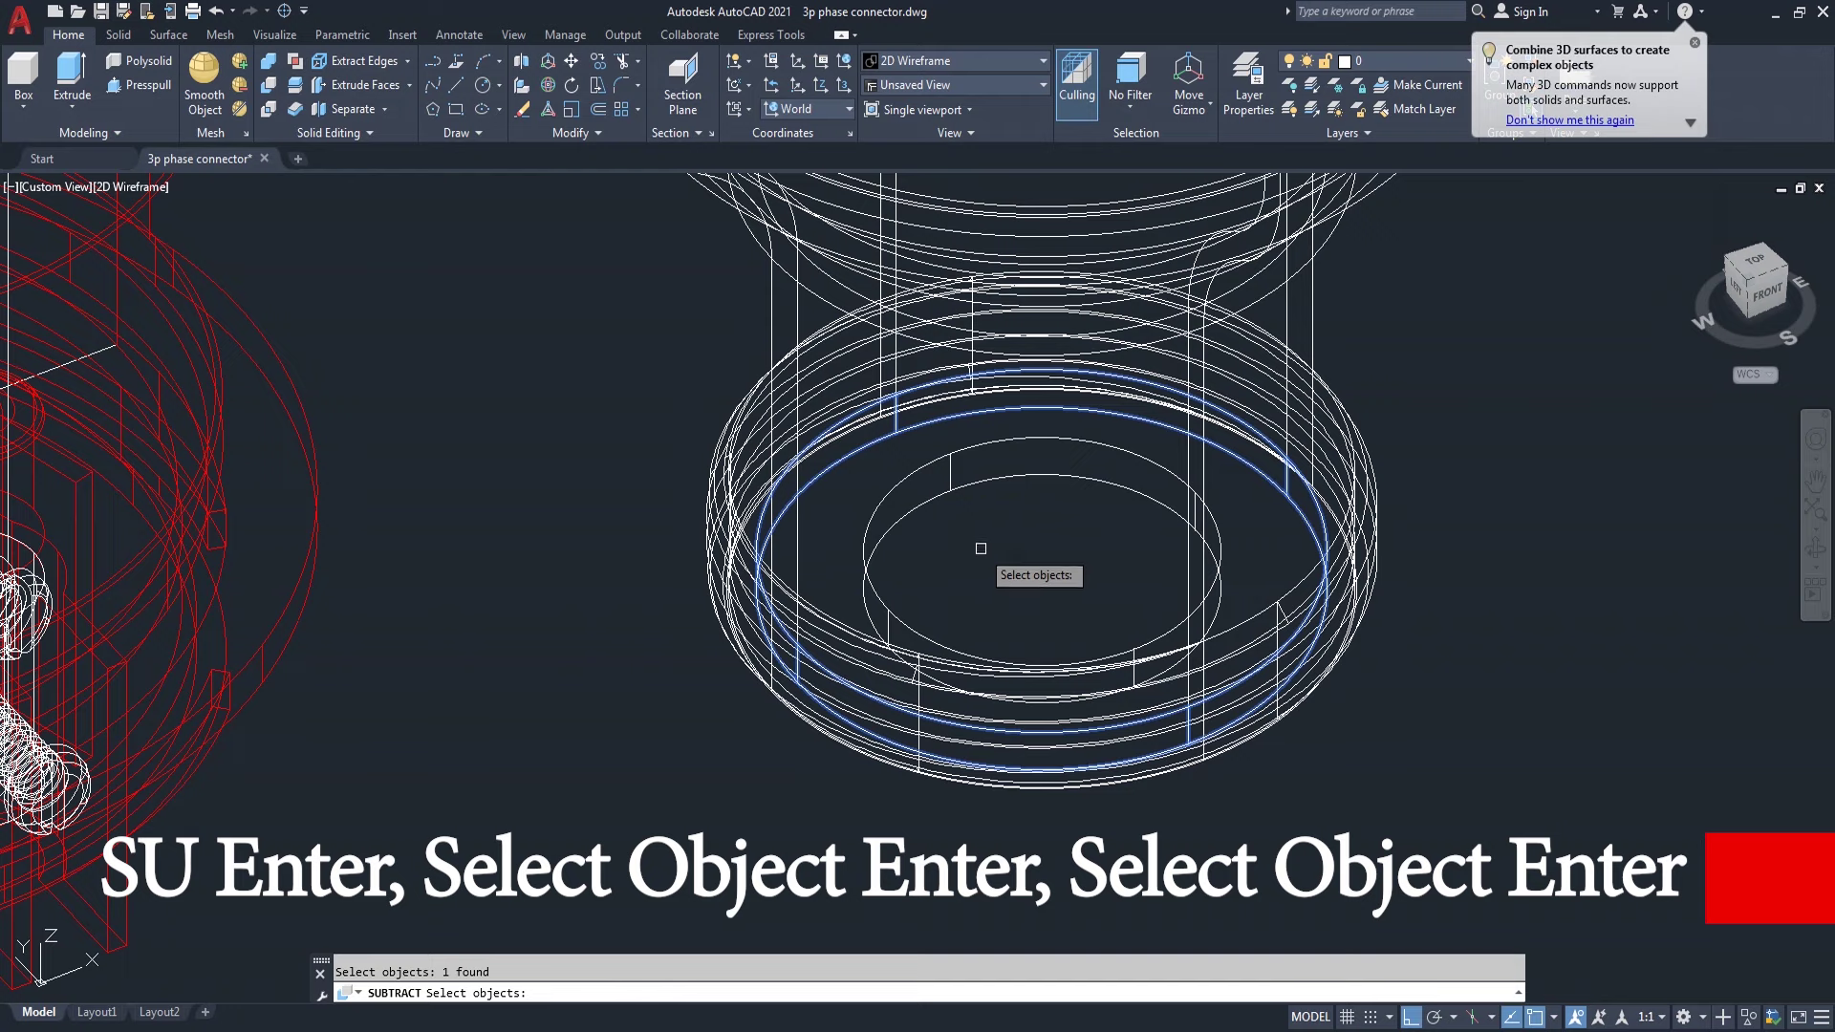
key("Return")
left_click(955, 493)
key("Return")
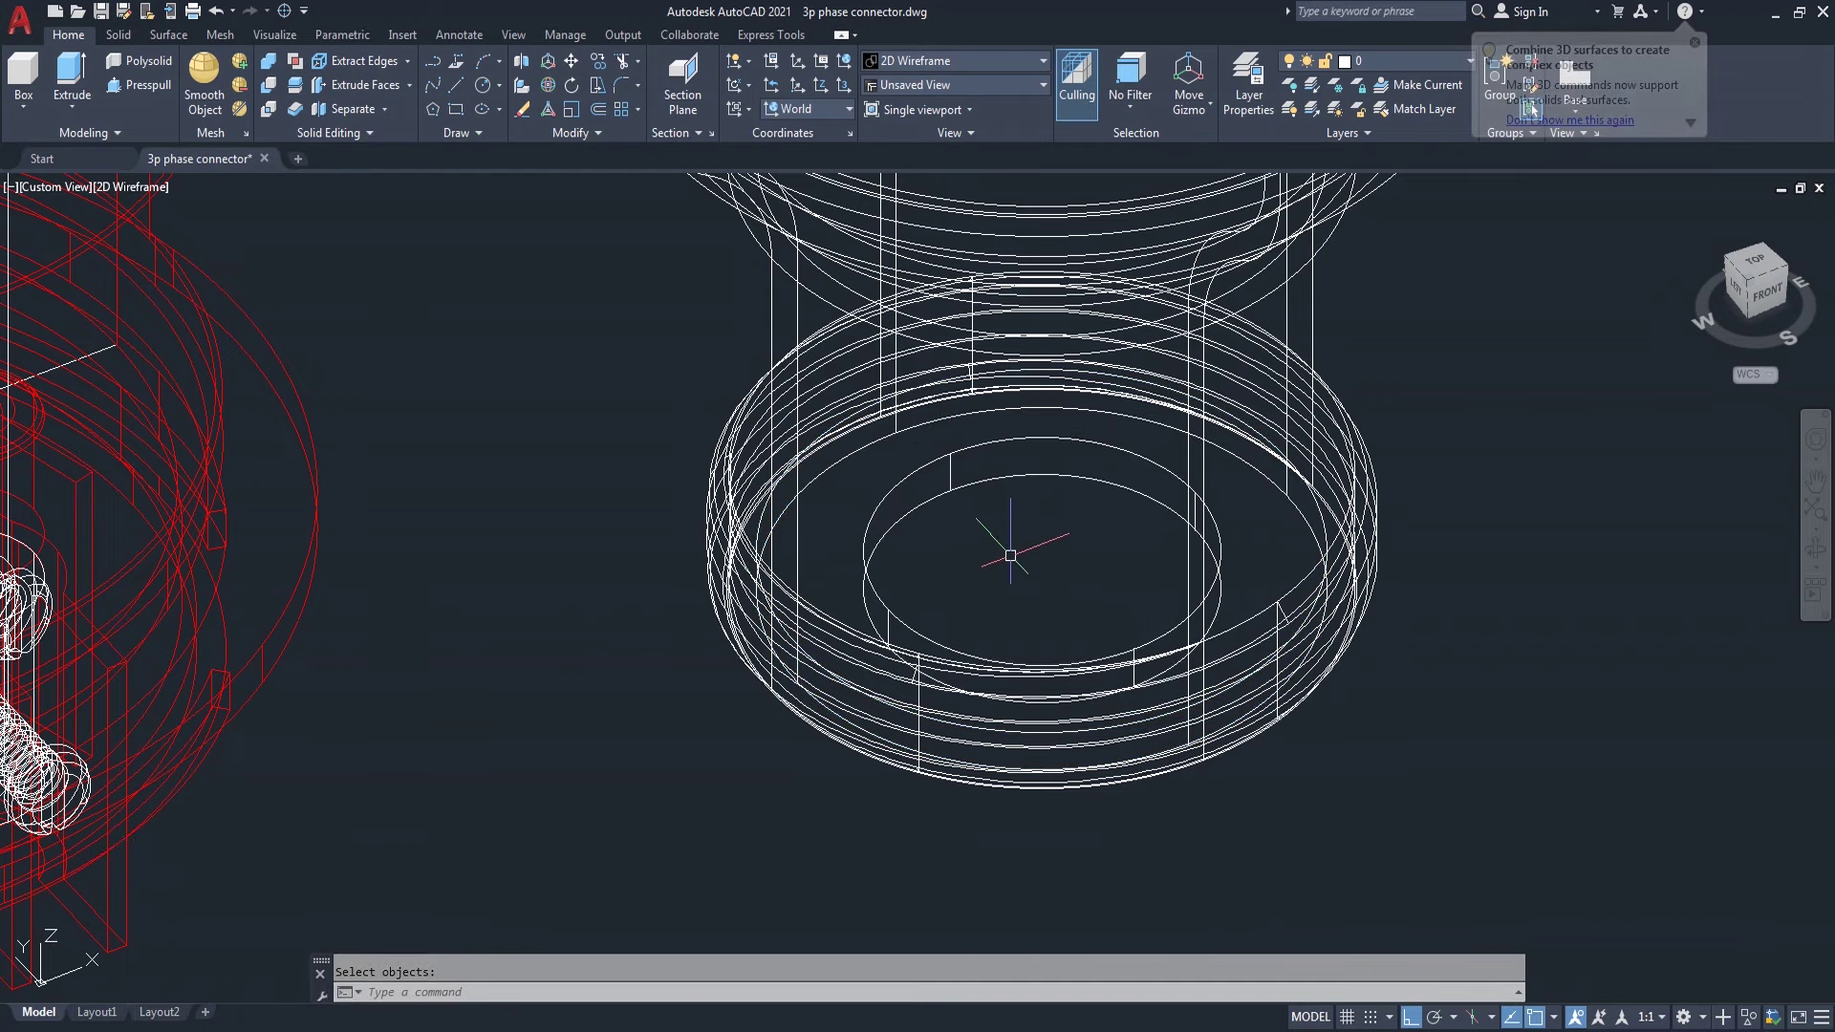
- Chamfer the bottom-ring edge on the current base surface with a 2.8 other-surface distance
type("c")
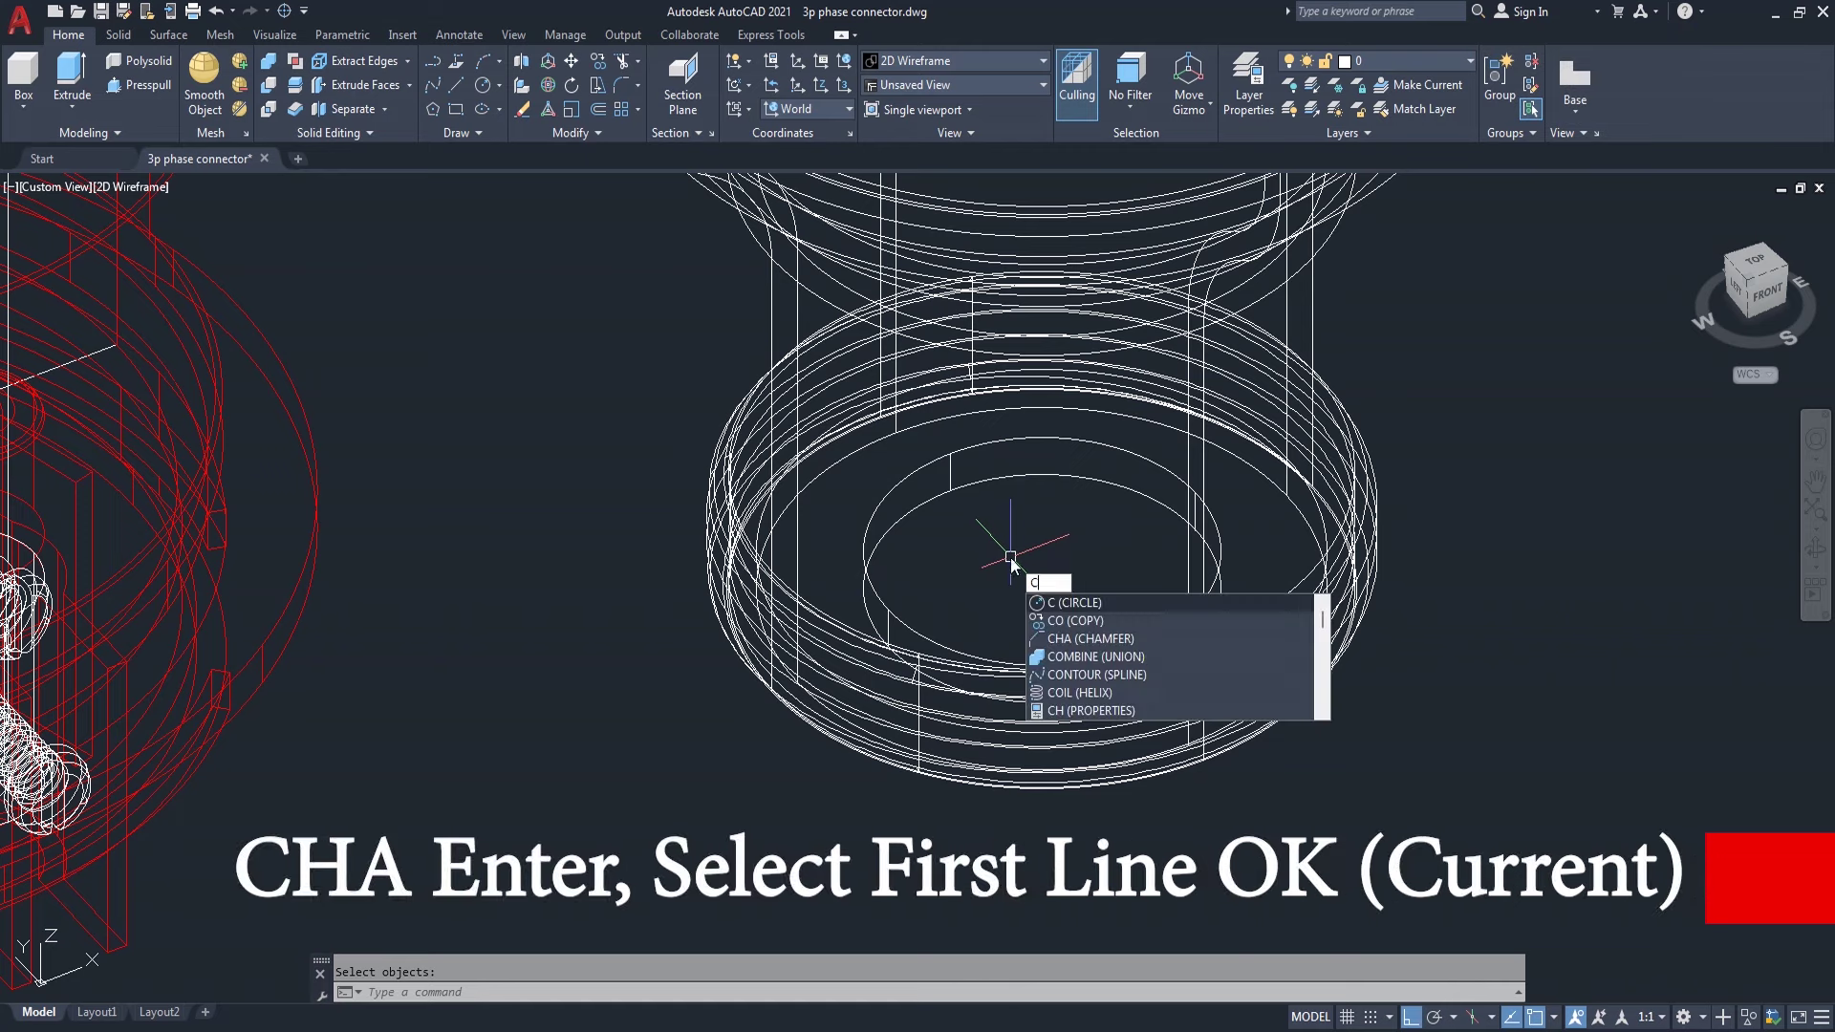
type("a")
key("Return")
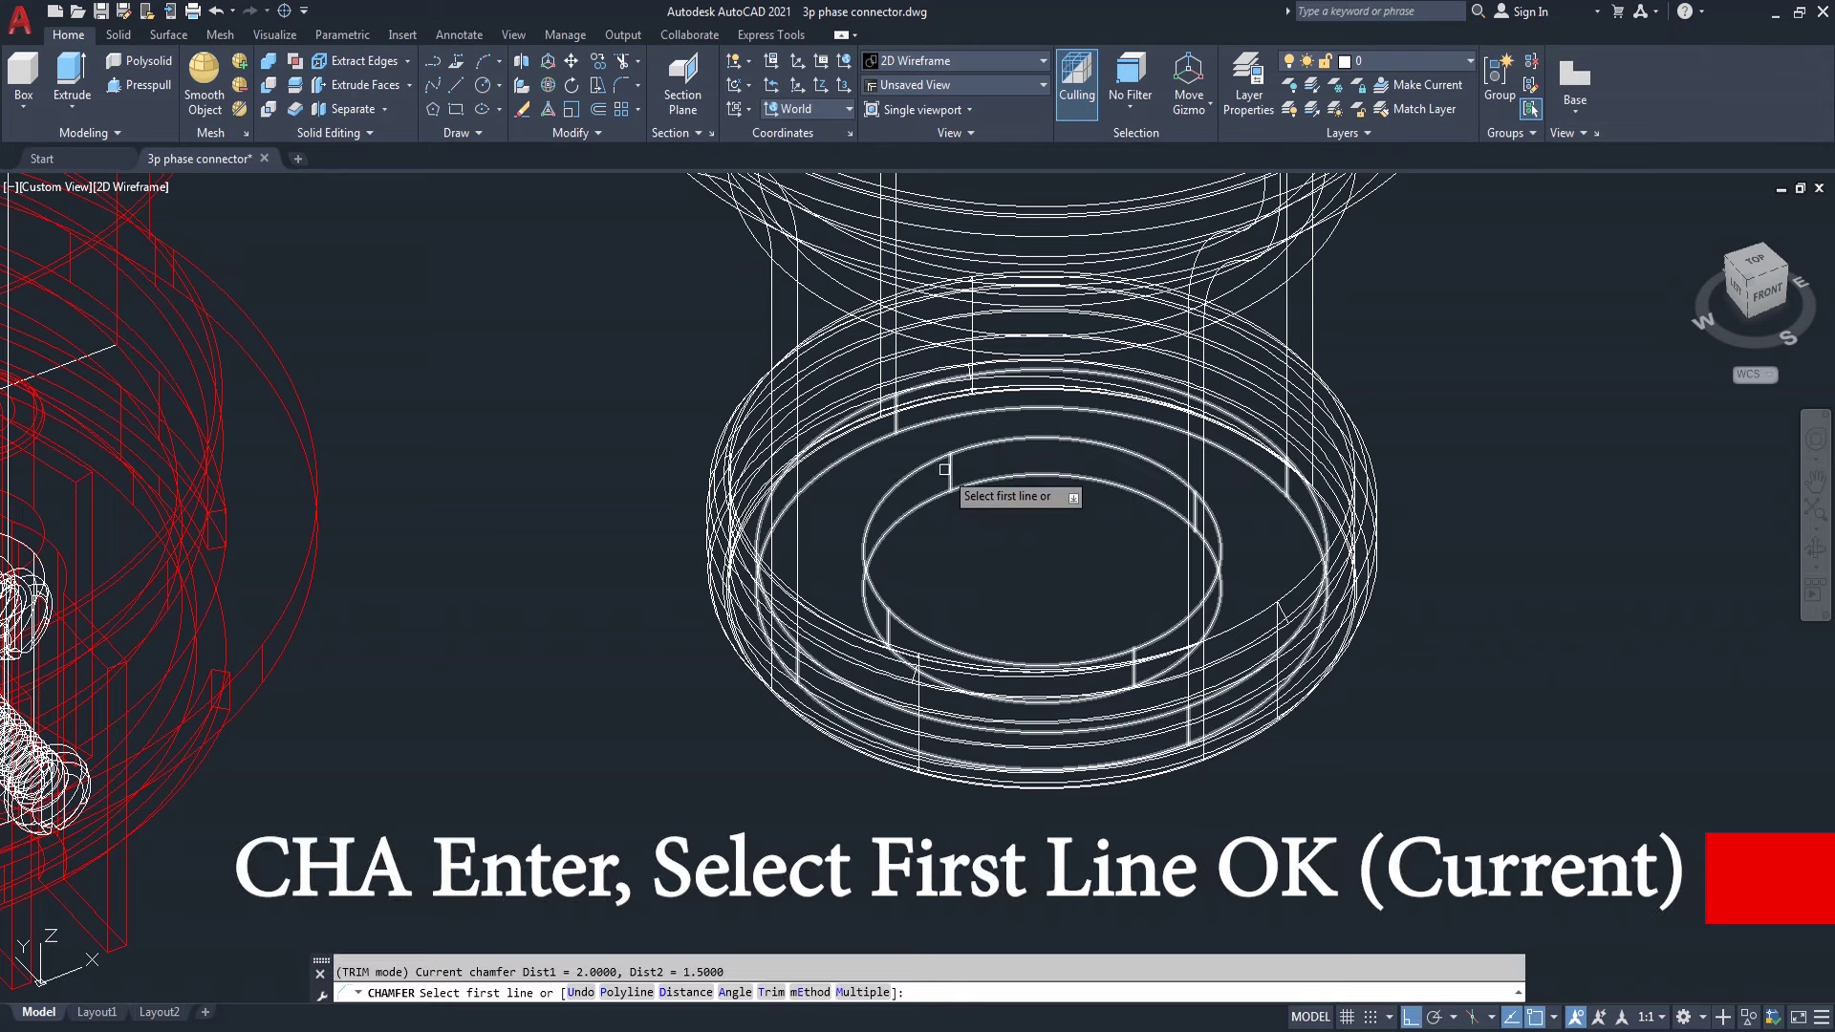
left_click(935, 463)
left_click(1000, 533)
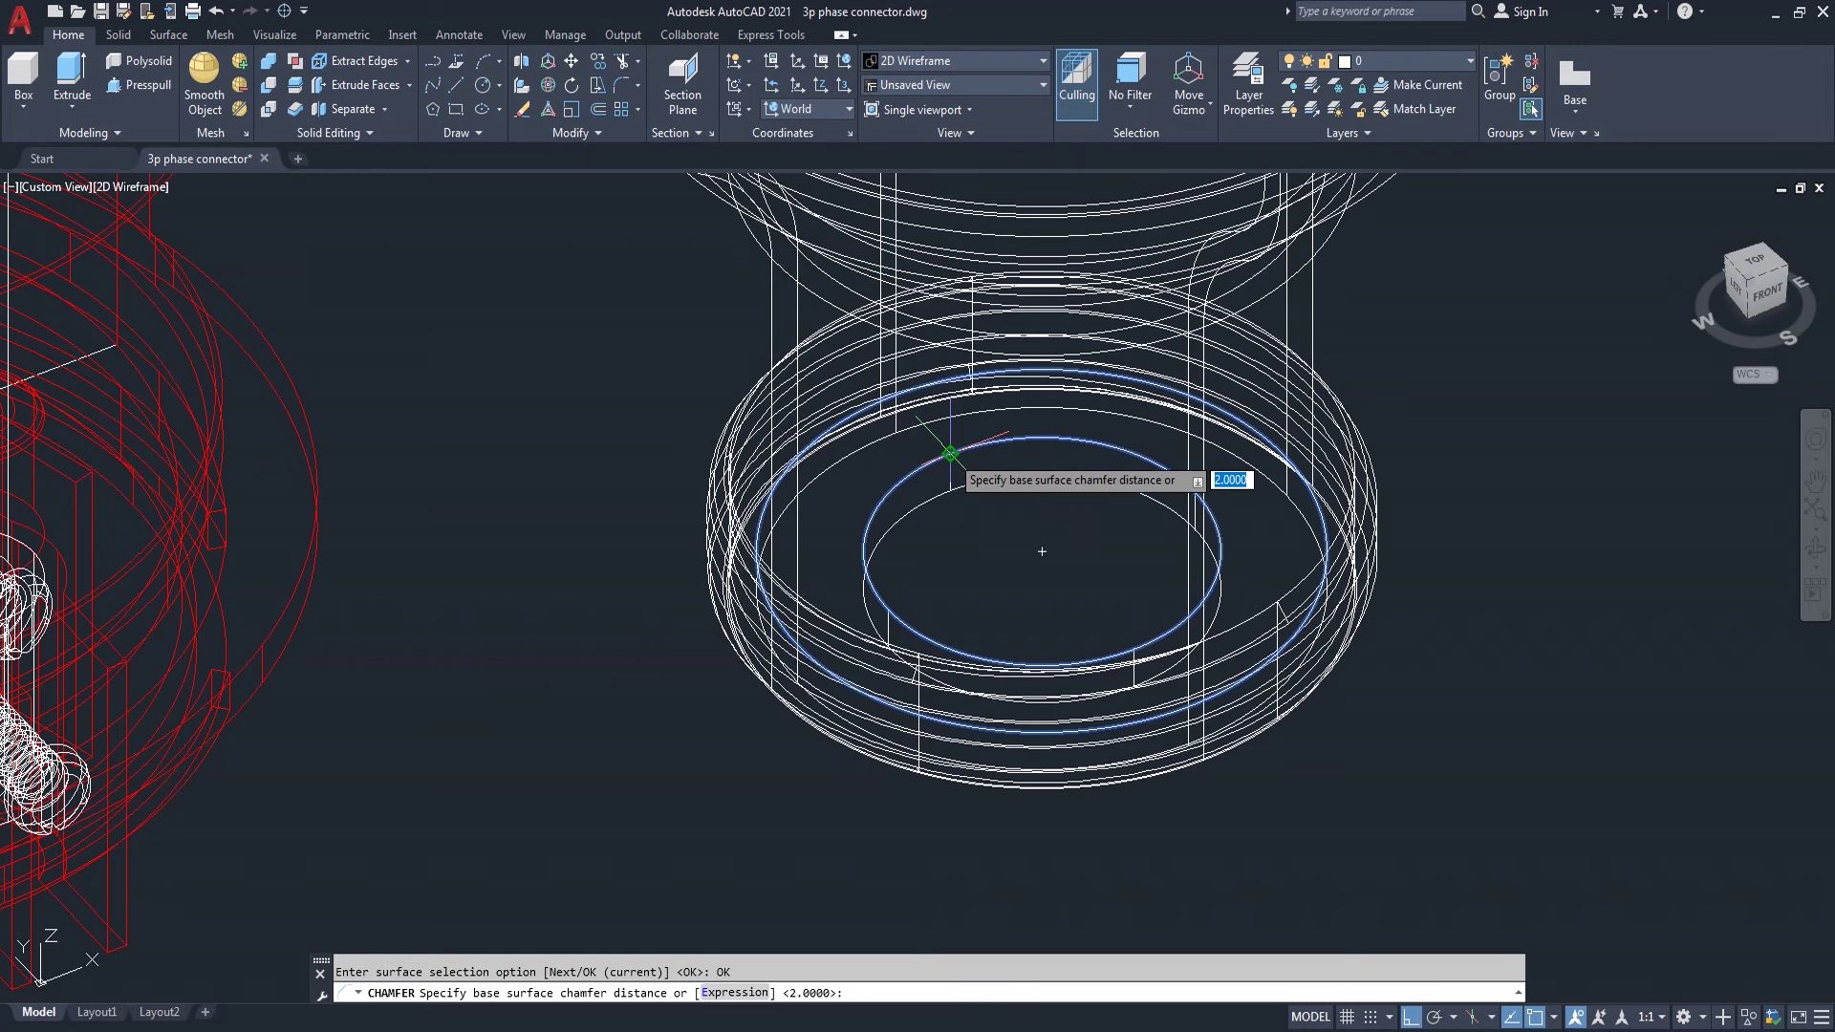
scroll(945, 449, "up", 2)
scroll(913, 411, "up", 3)
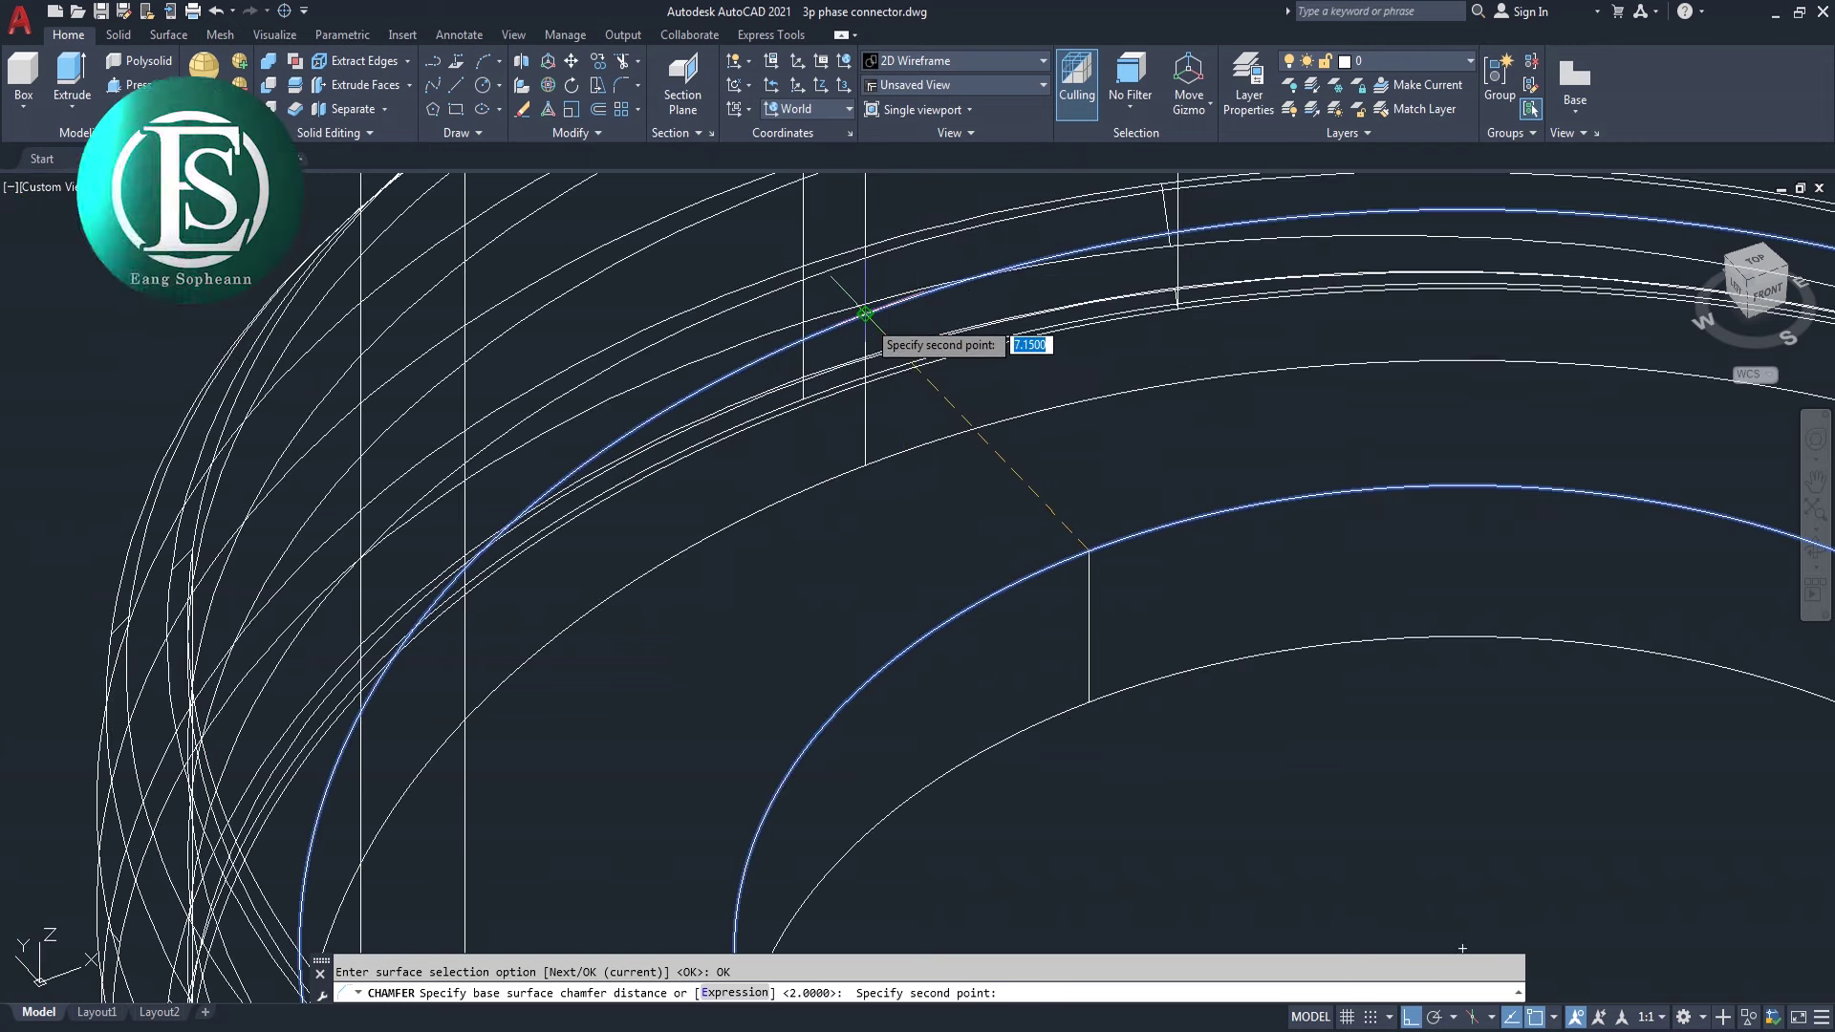
left_click(874, 311)
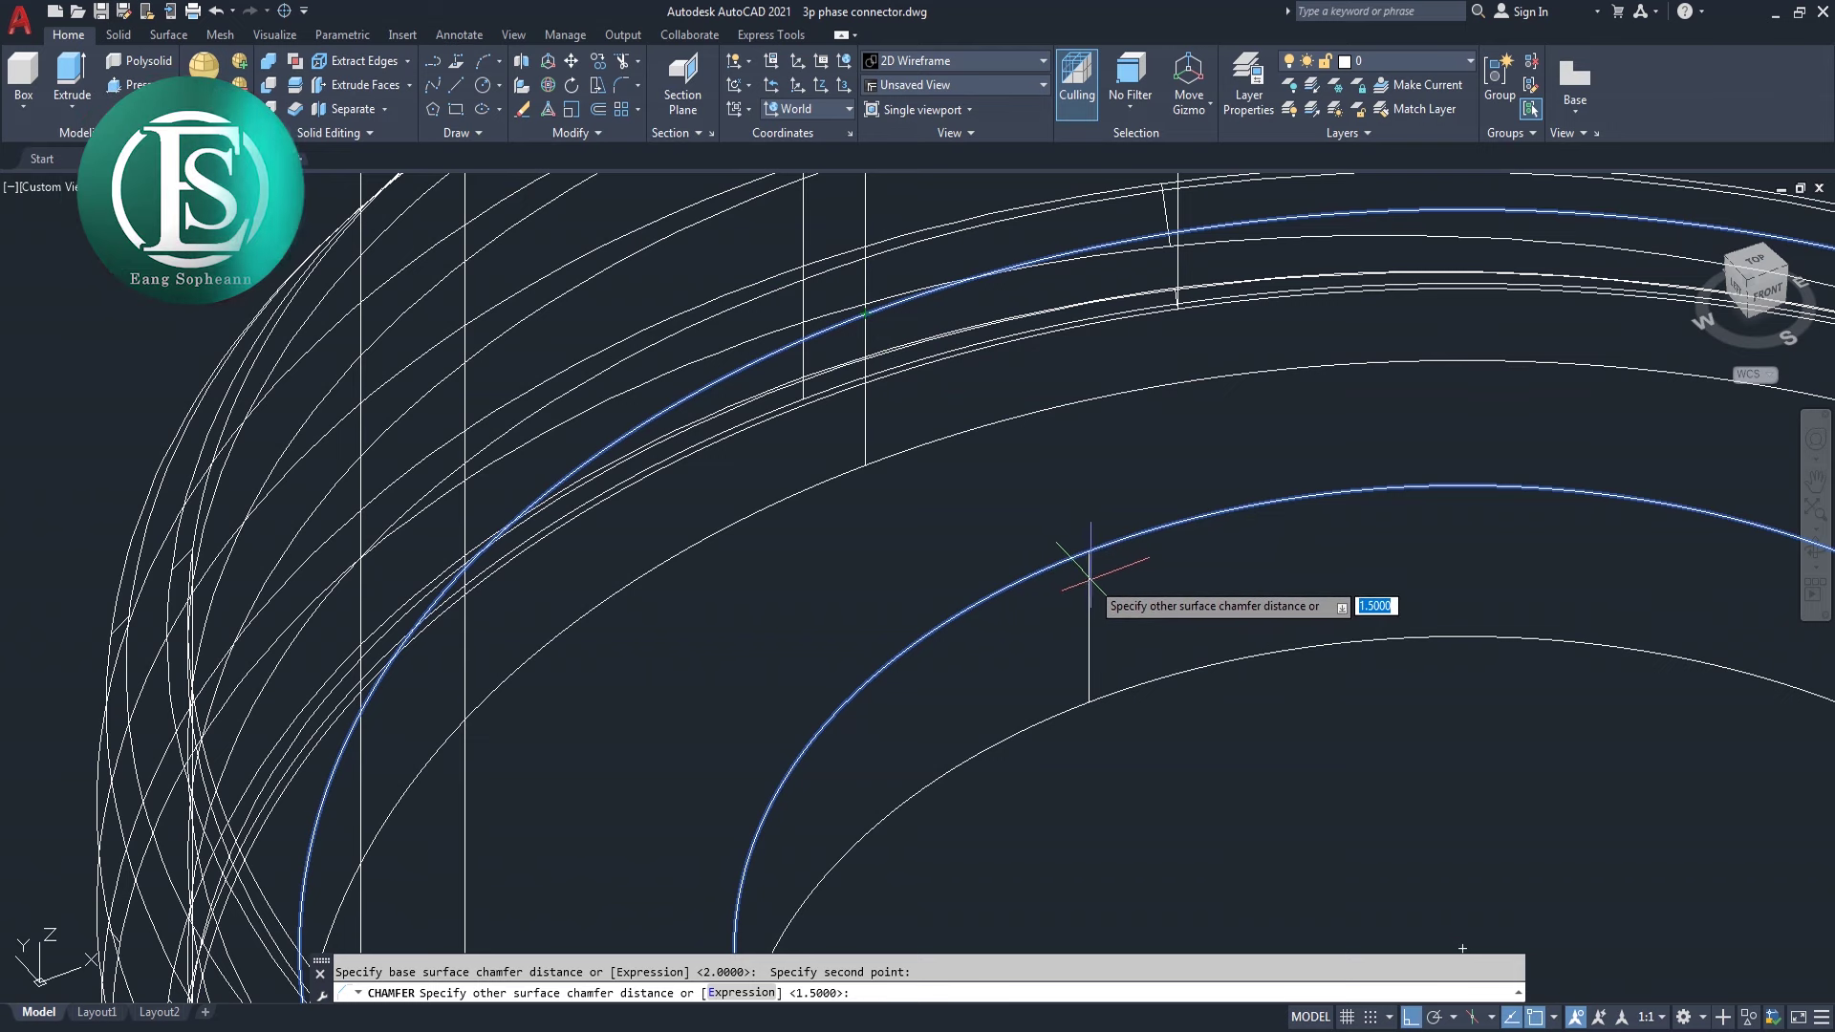
type("2.8")
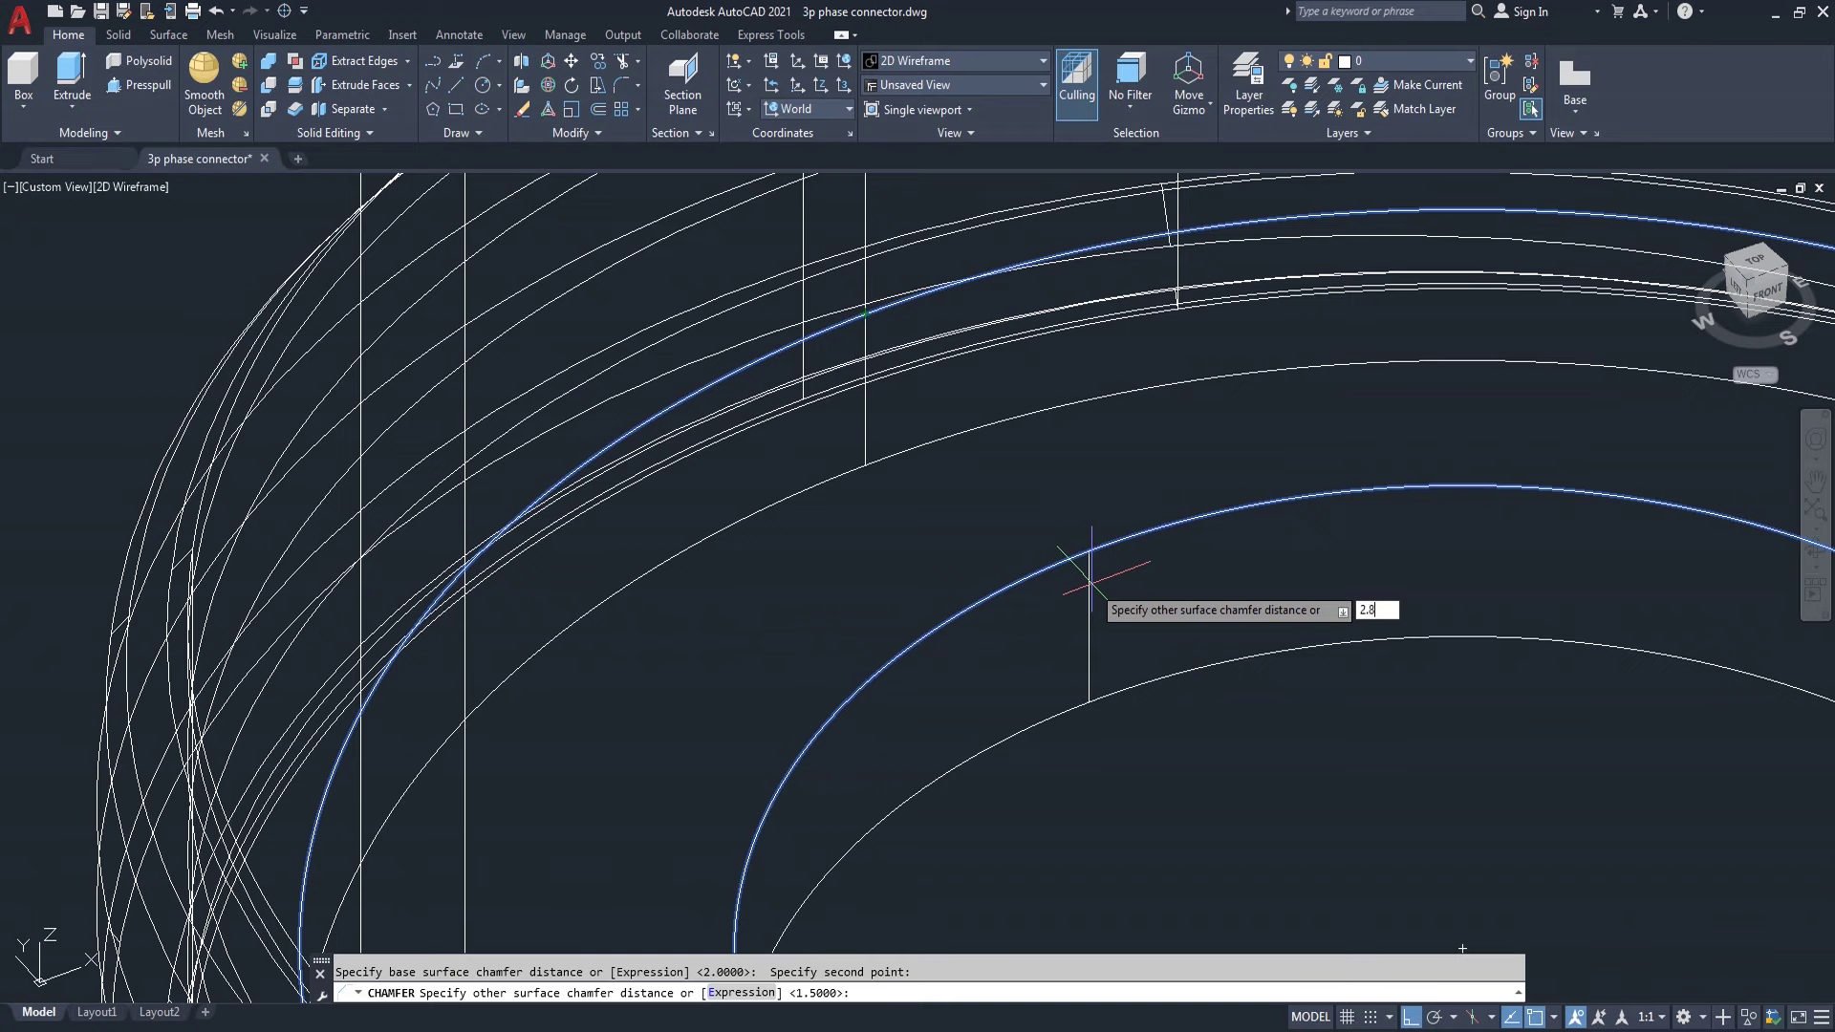
key("Return")
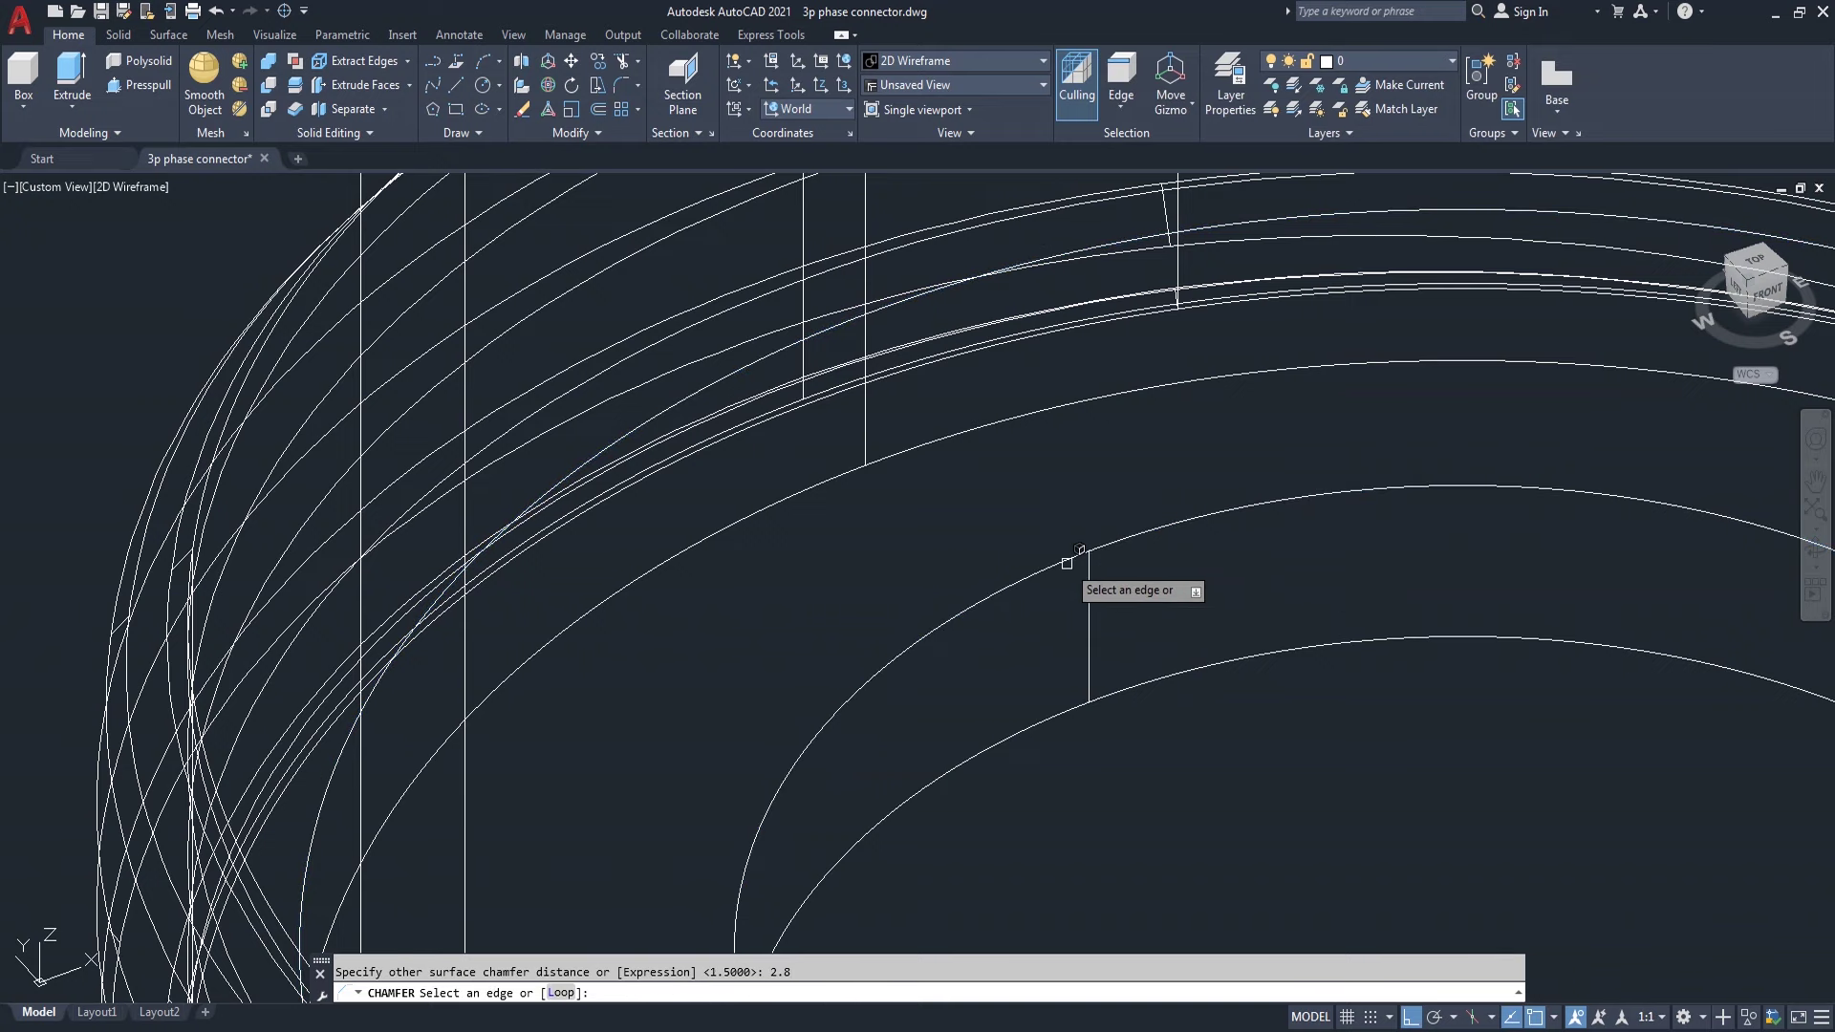
scroll(1059, 586, "down", 2)
scroll(1108, 669, "down", 3)
scroll(1057, 606, "down", 3)
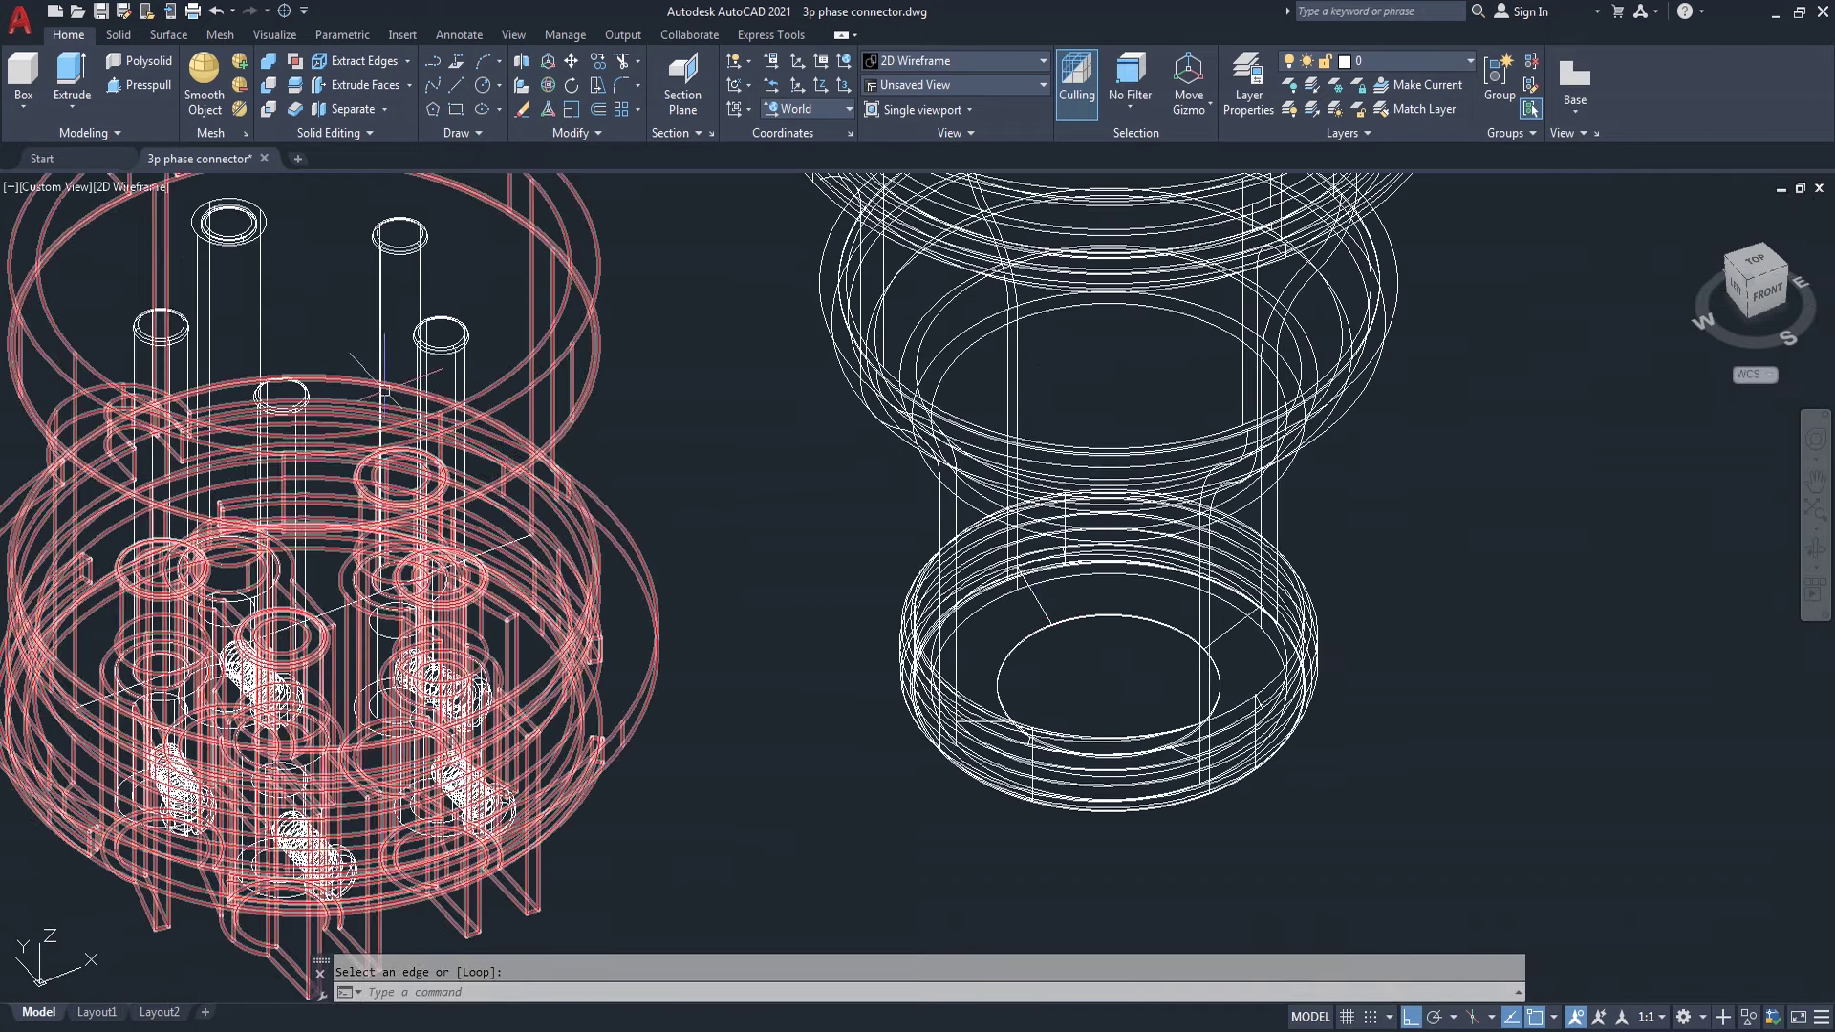
- Shade the model and orbit to an oblique front view of both parts
left_click(145, 188)
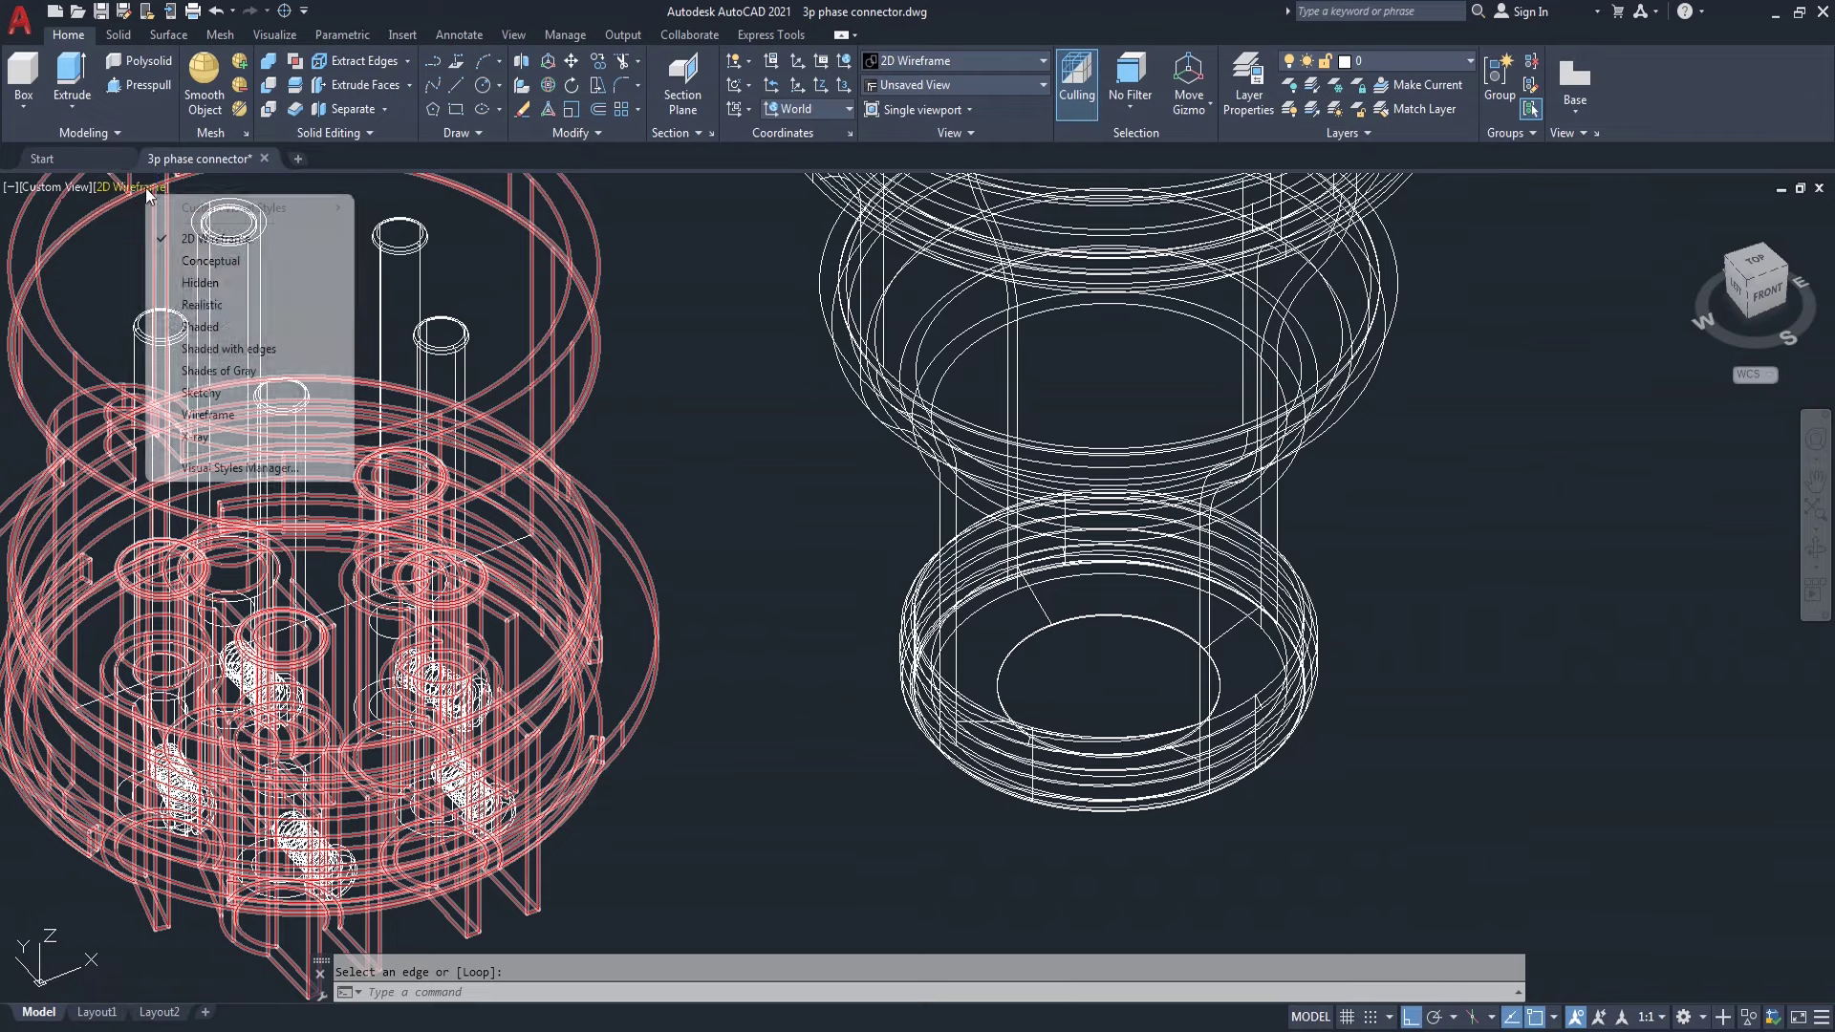
left_click(235, 330)
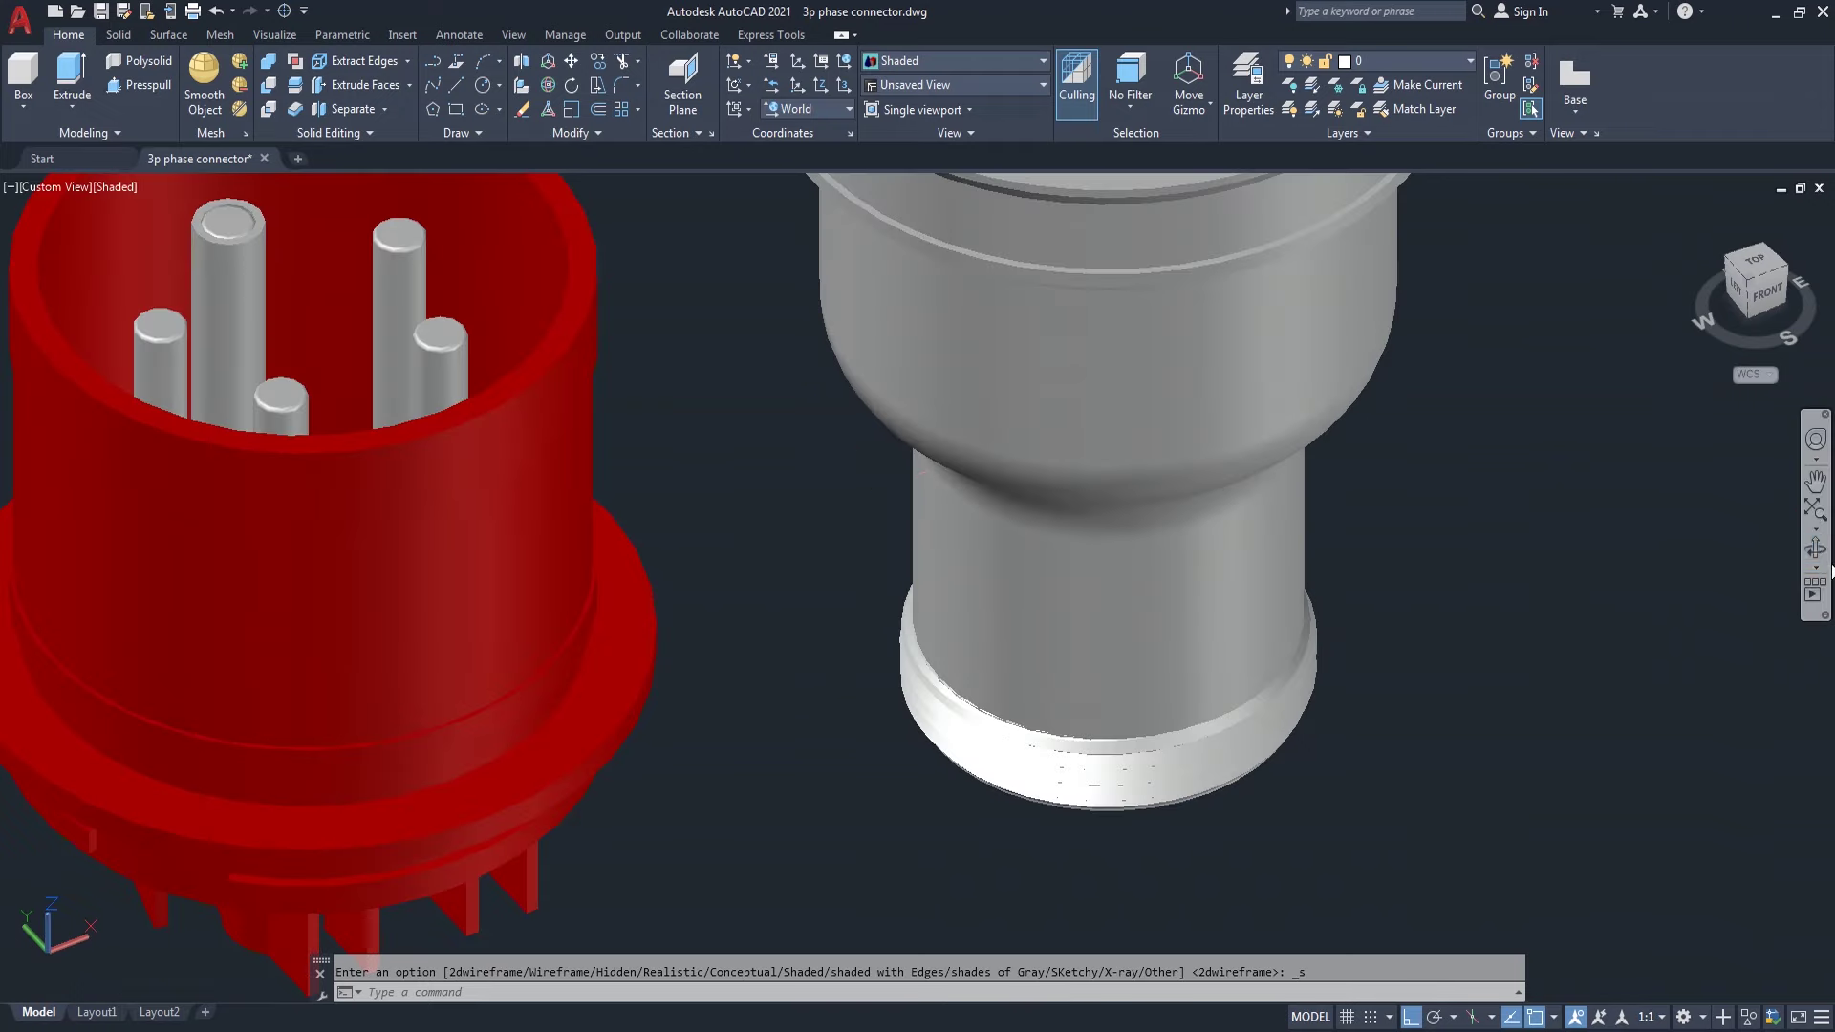
left_click(1815, 547)
mouse_move(413, 635)
left_mouse_down()
mouse_move(1405, 507)
mouse_move(1225, 634)
mouse_move(1235, 620)
mouse_move(1253, 713)
mouse_move(1254, 667)
mouse_move(1211, 771)
mouse_move(1209, 873)
mouse_move(1253, 713)
mouse_move(1188, 741)
mouse_move(1183, 780)
mouse_move(1308, 621)
left_mouse_up()
scroll(1307, 619, "up", 2)
middle_click_drag(1308, 620, 1329, 688)
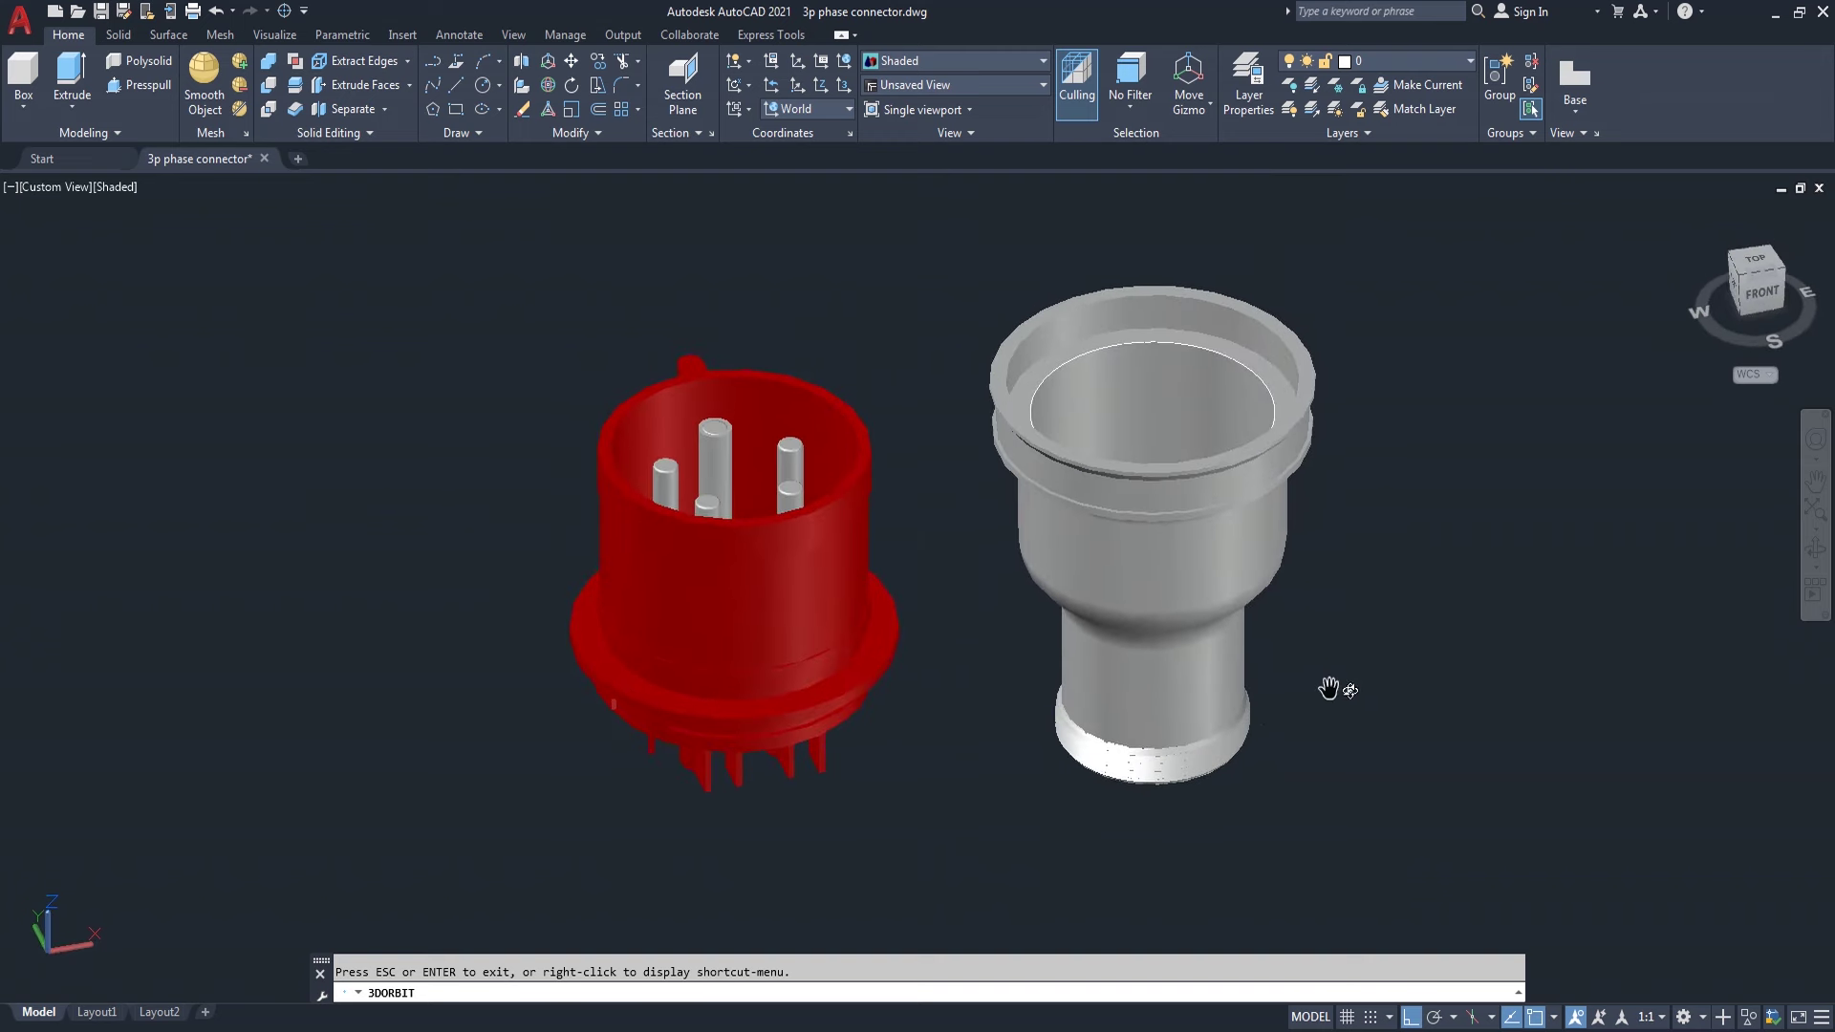
- Exit orbit and display both parts as 2D wireframe
right_click(614, 314)
left_click(650, 312)
left_click(127, 187)
left_click(162, 239)
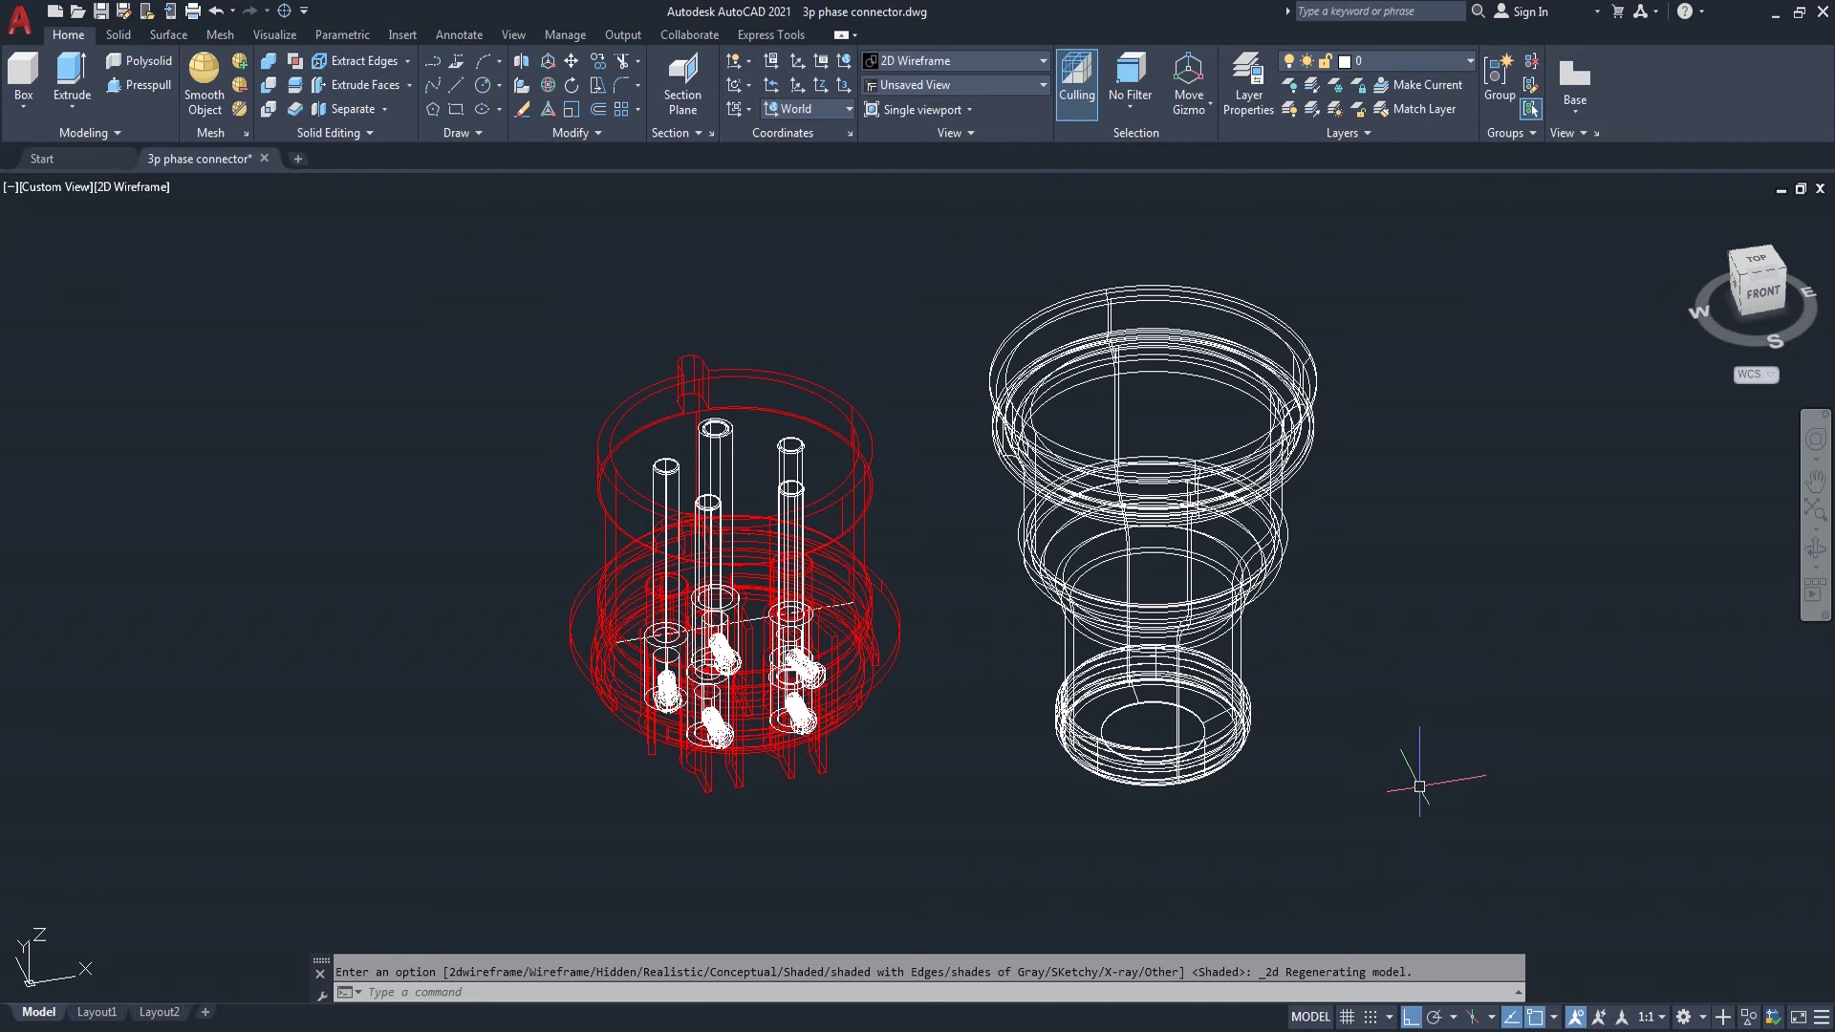
- Move the grey housing's bottom ring 10 units along +Z
type("m")
key("Return")
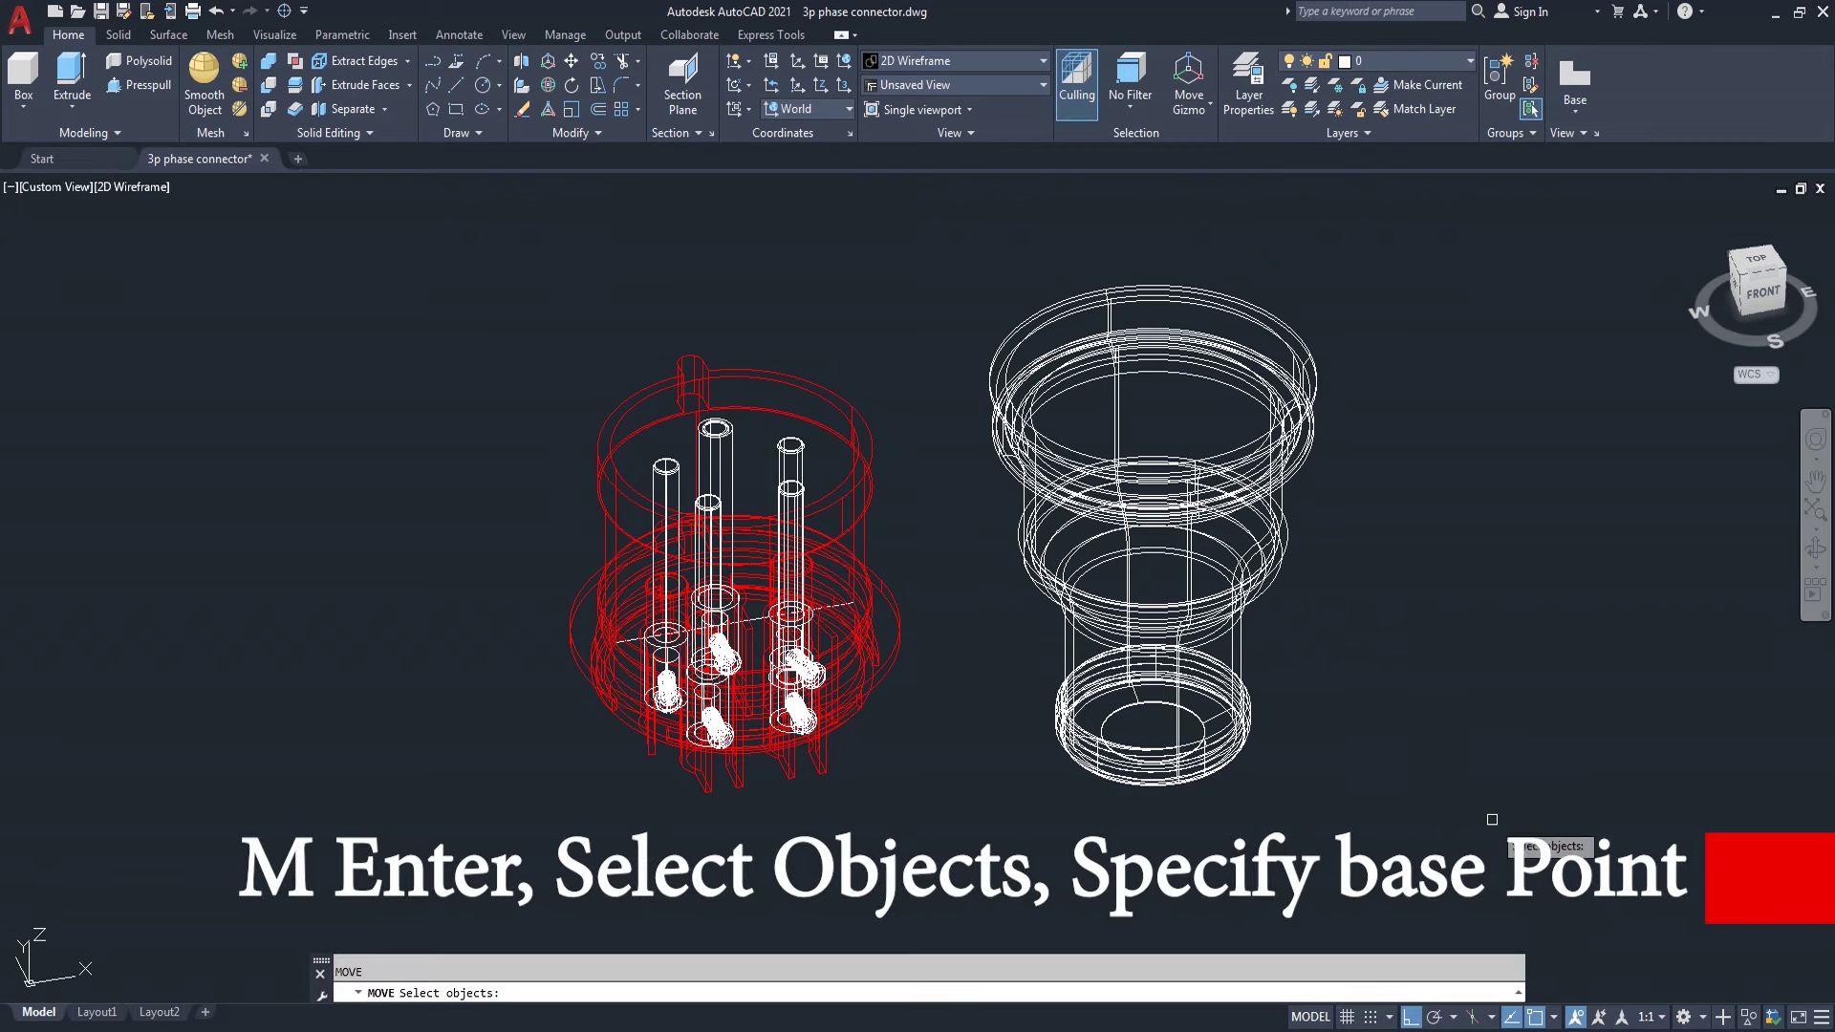
left_click(1181, 723)
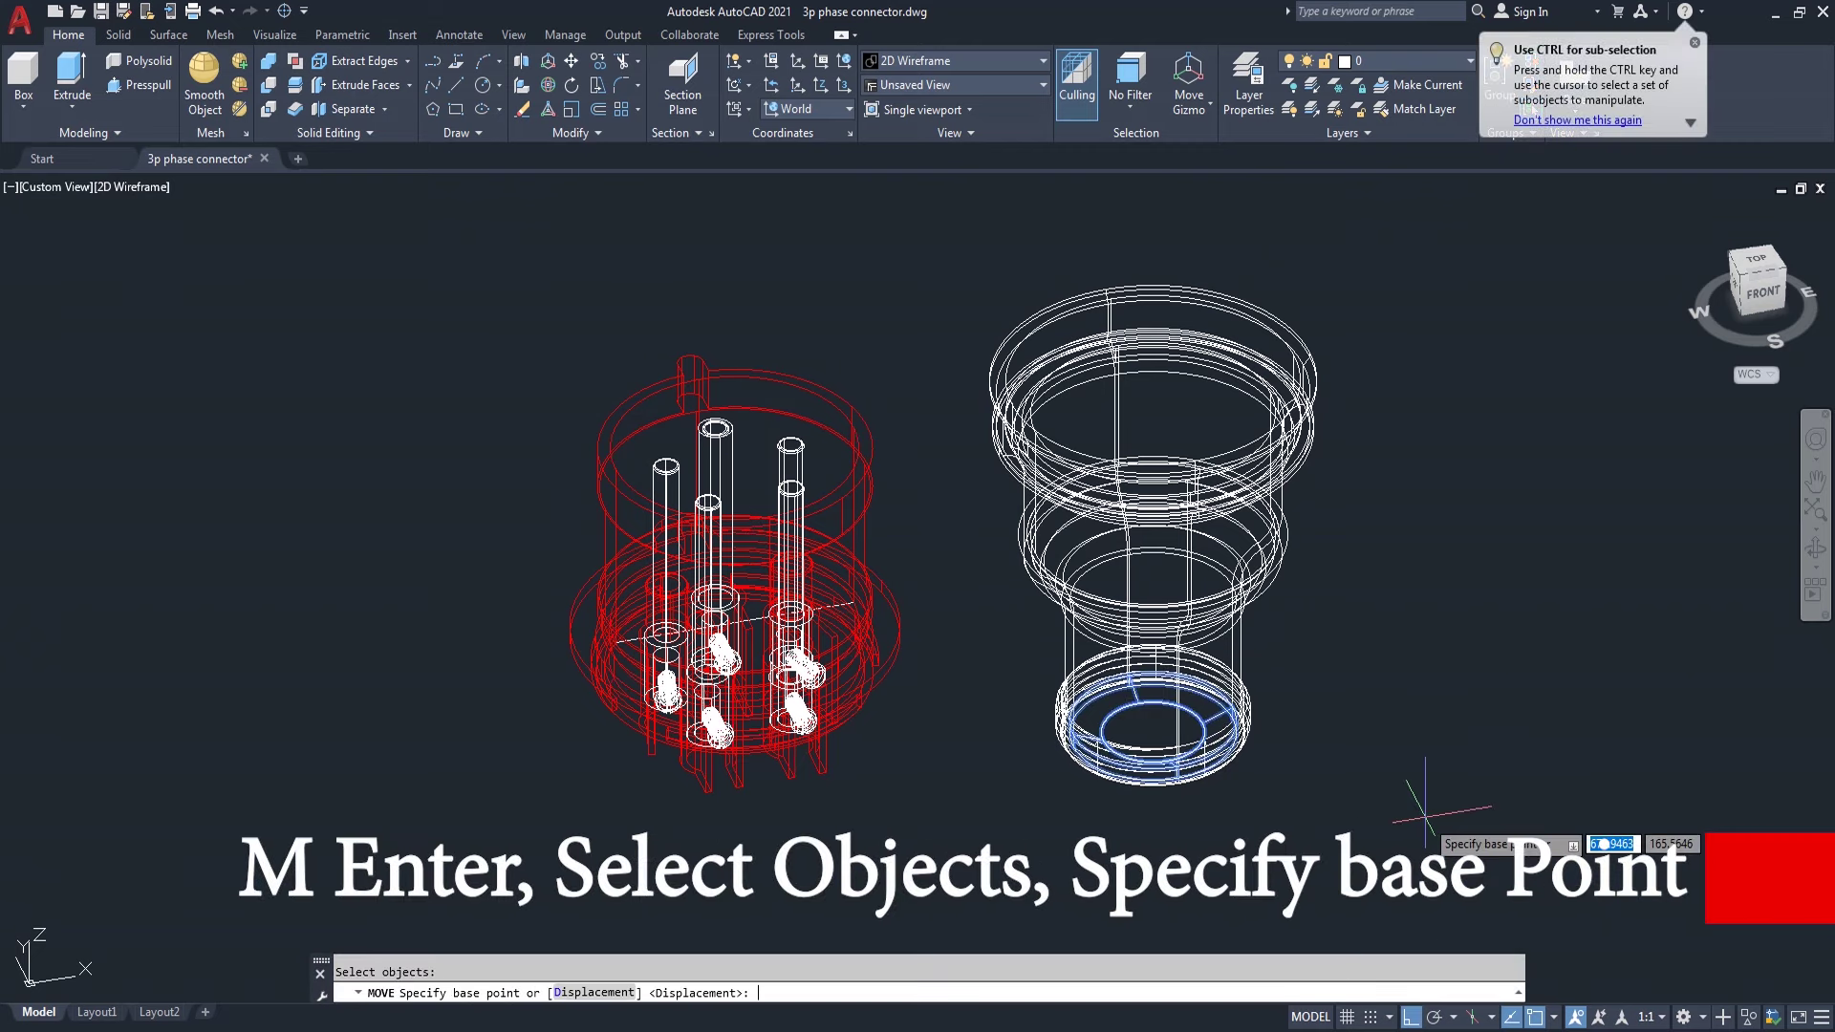
left_click(1461, 794)
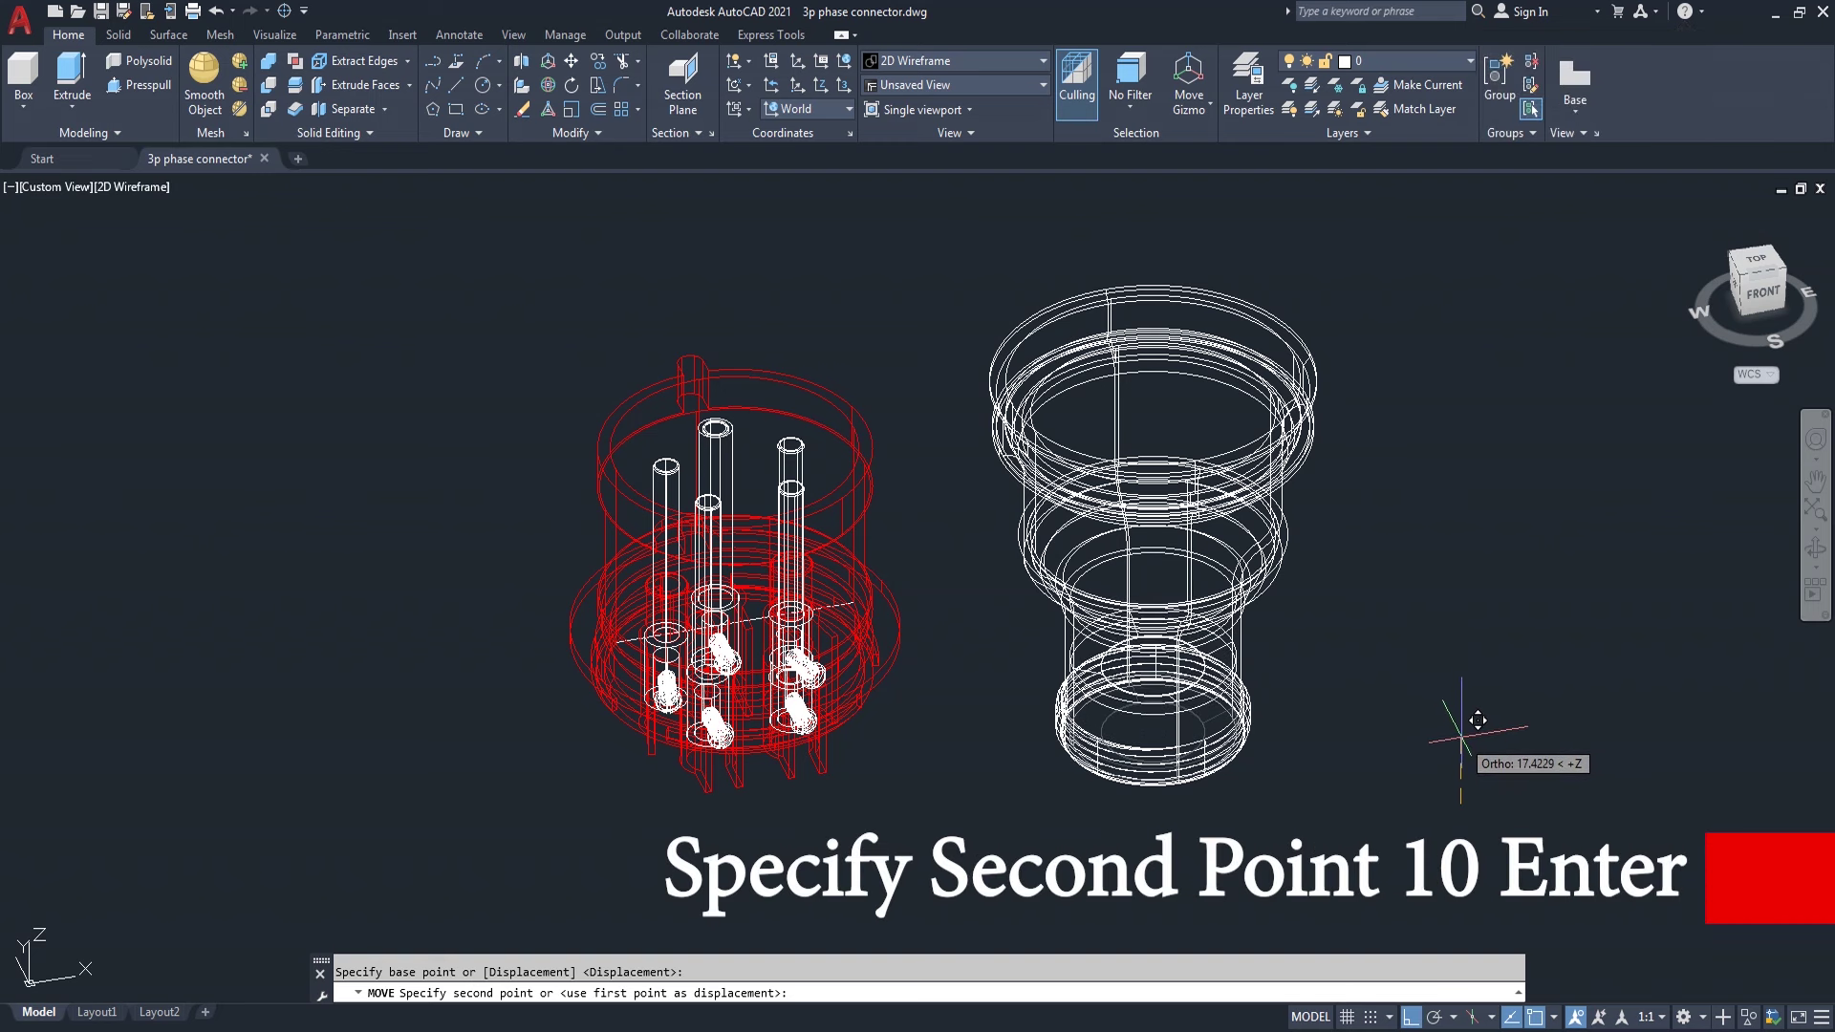
type("10")
key("Return")
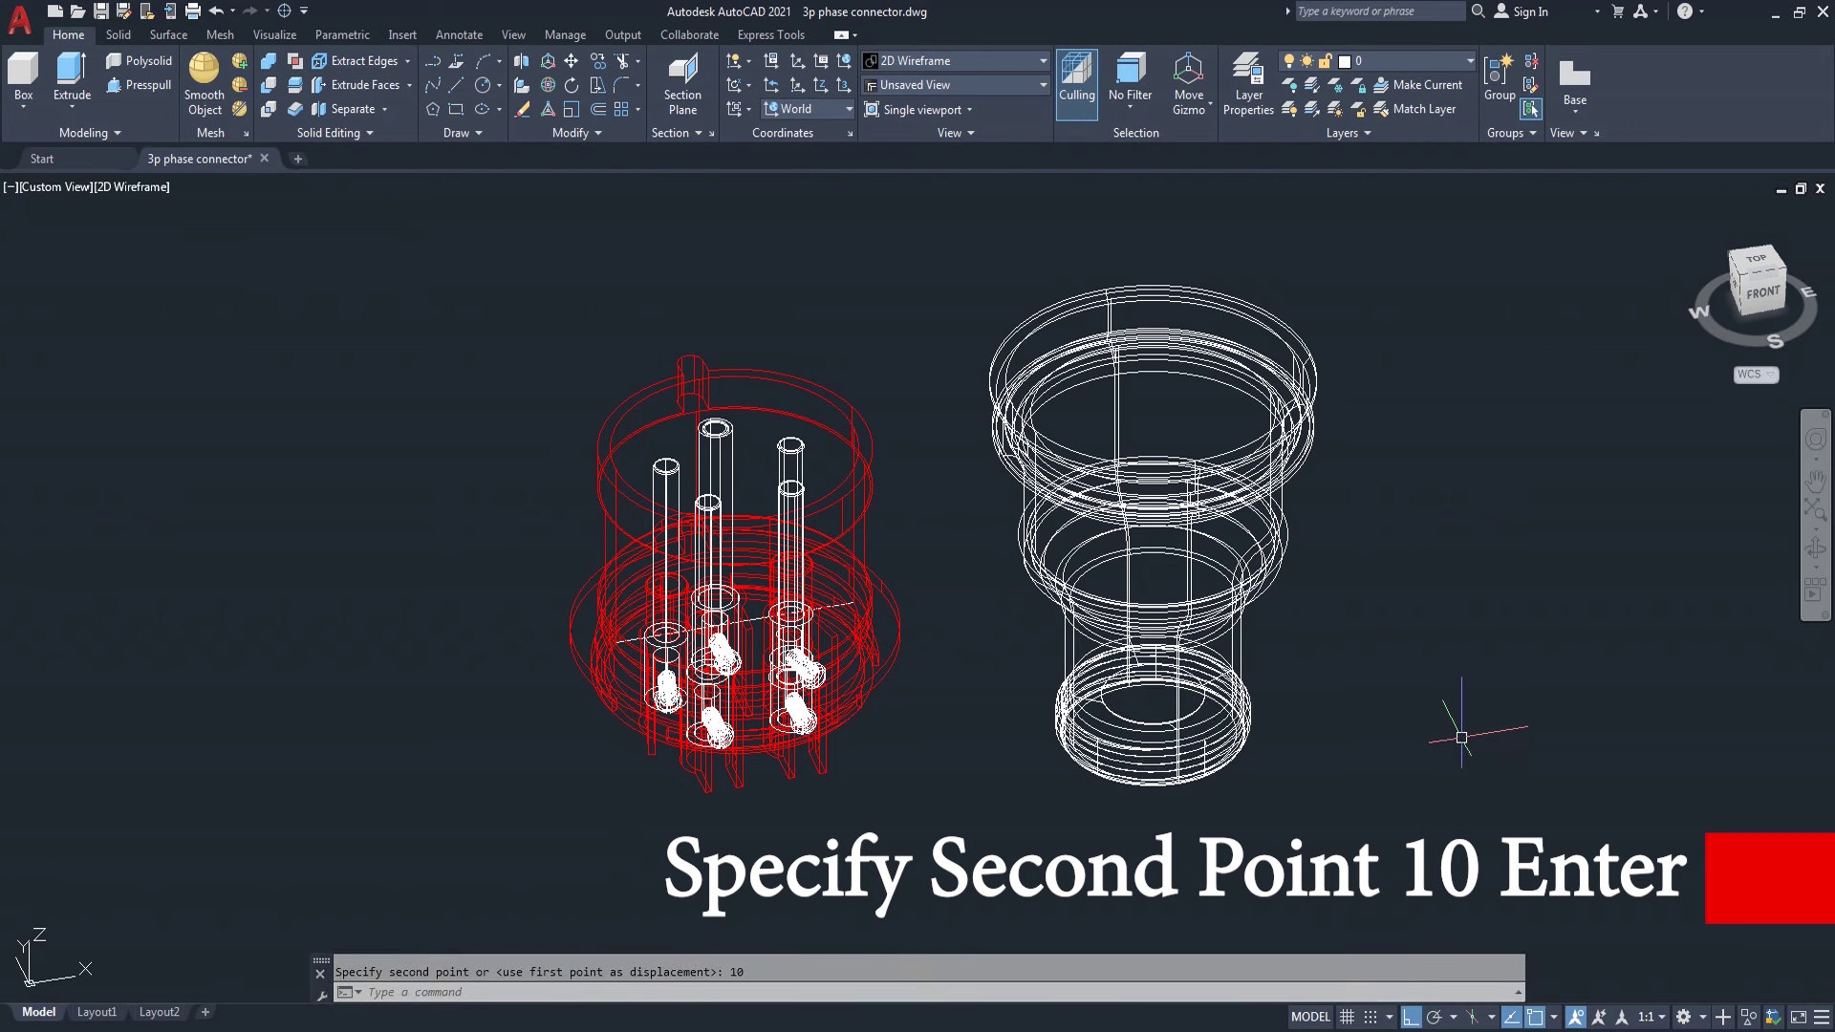
left_click(158, 187)
- Shade both parts, go from Top to SE Isometric, and orbit to see their undersides
left_click(229, 331)
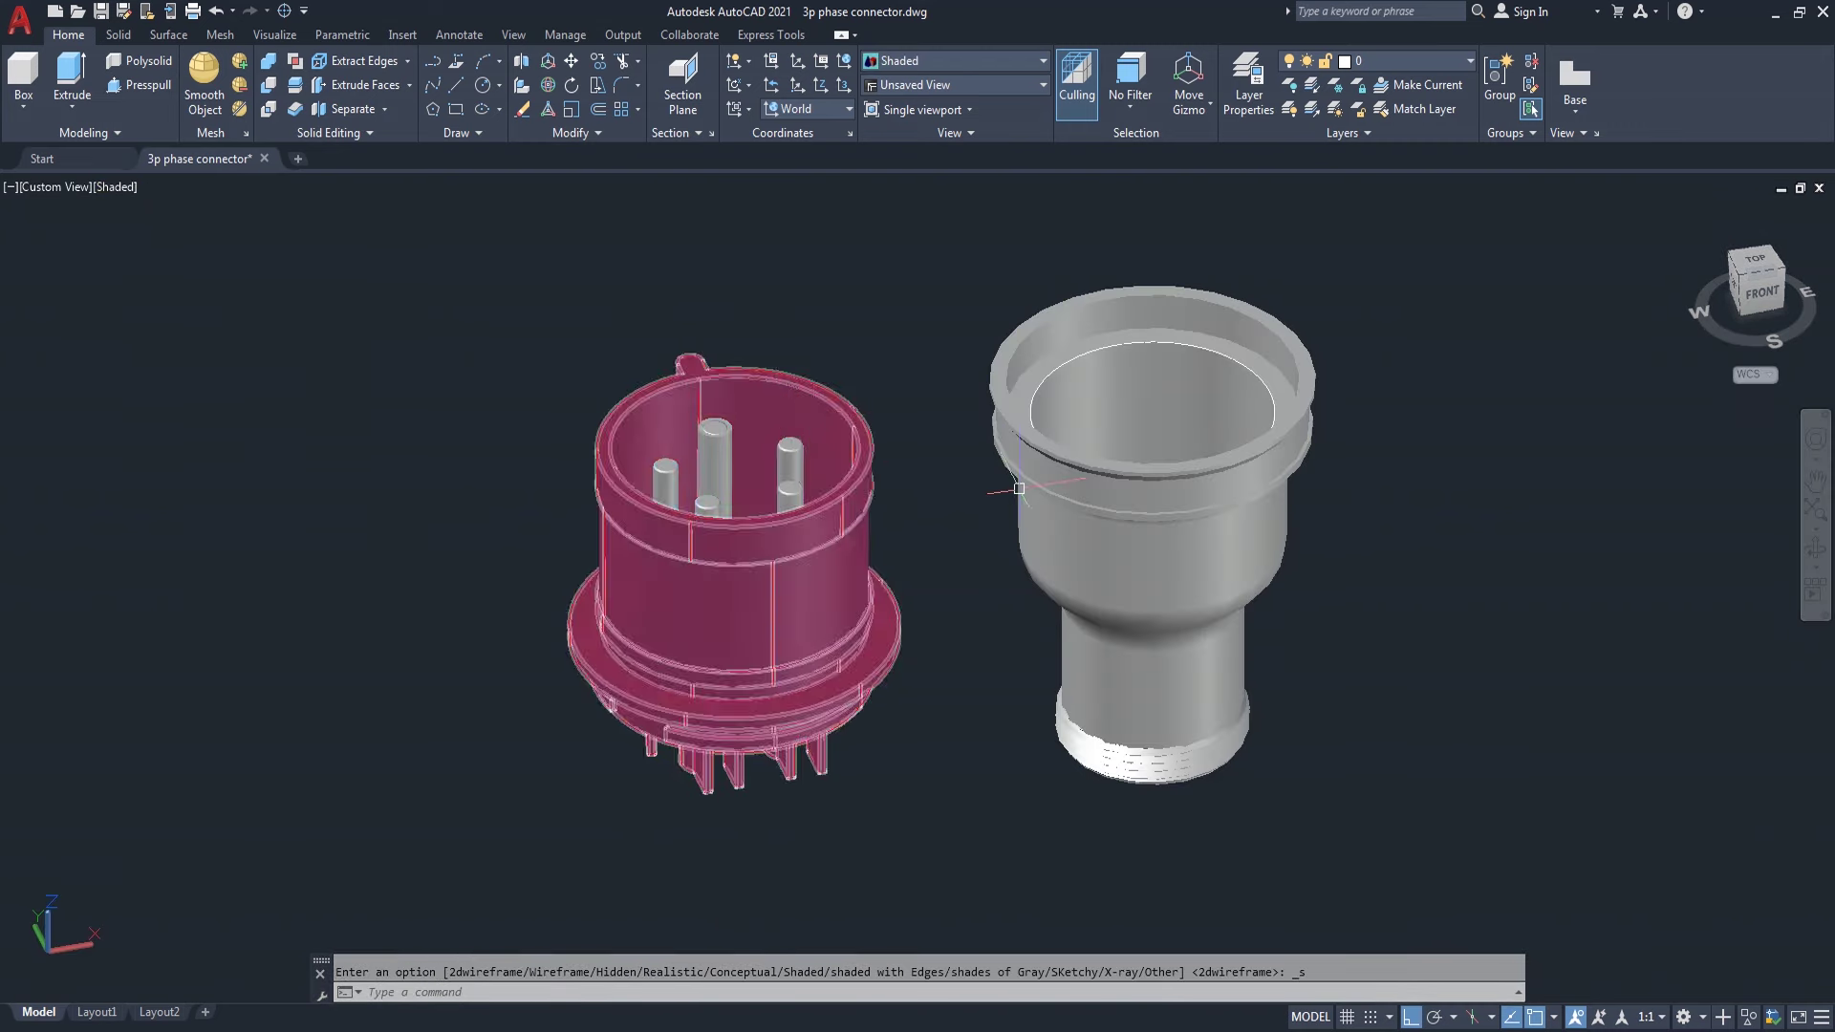
left_click(1757, 273)
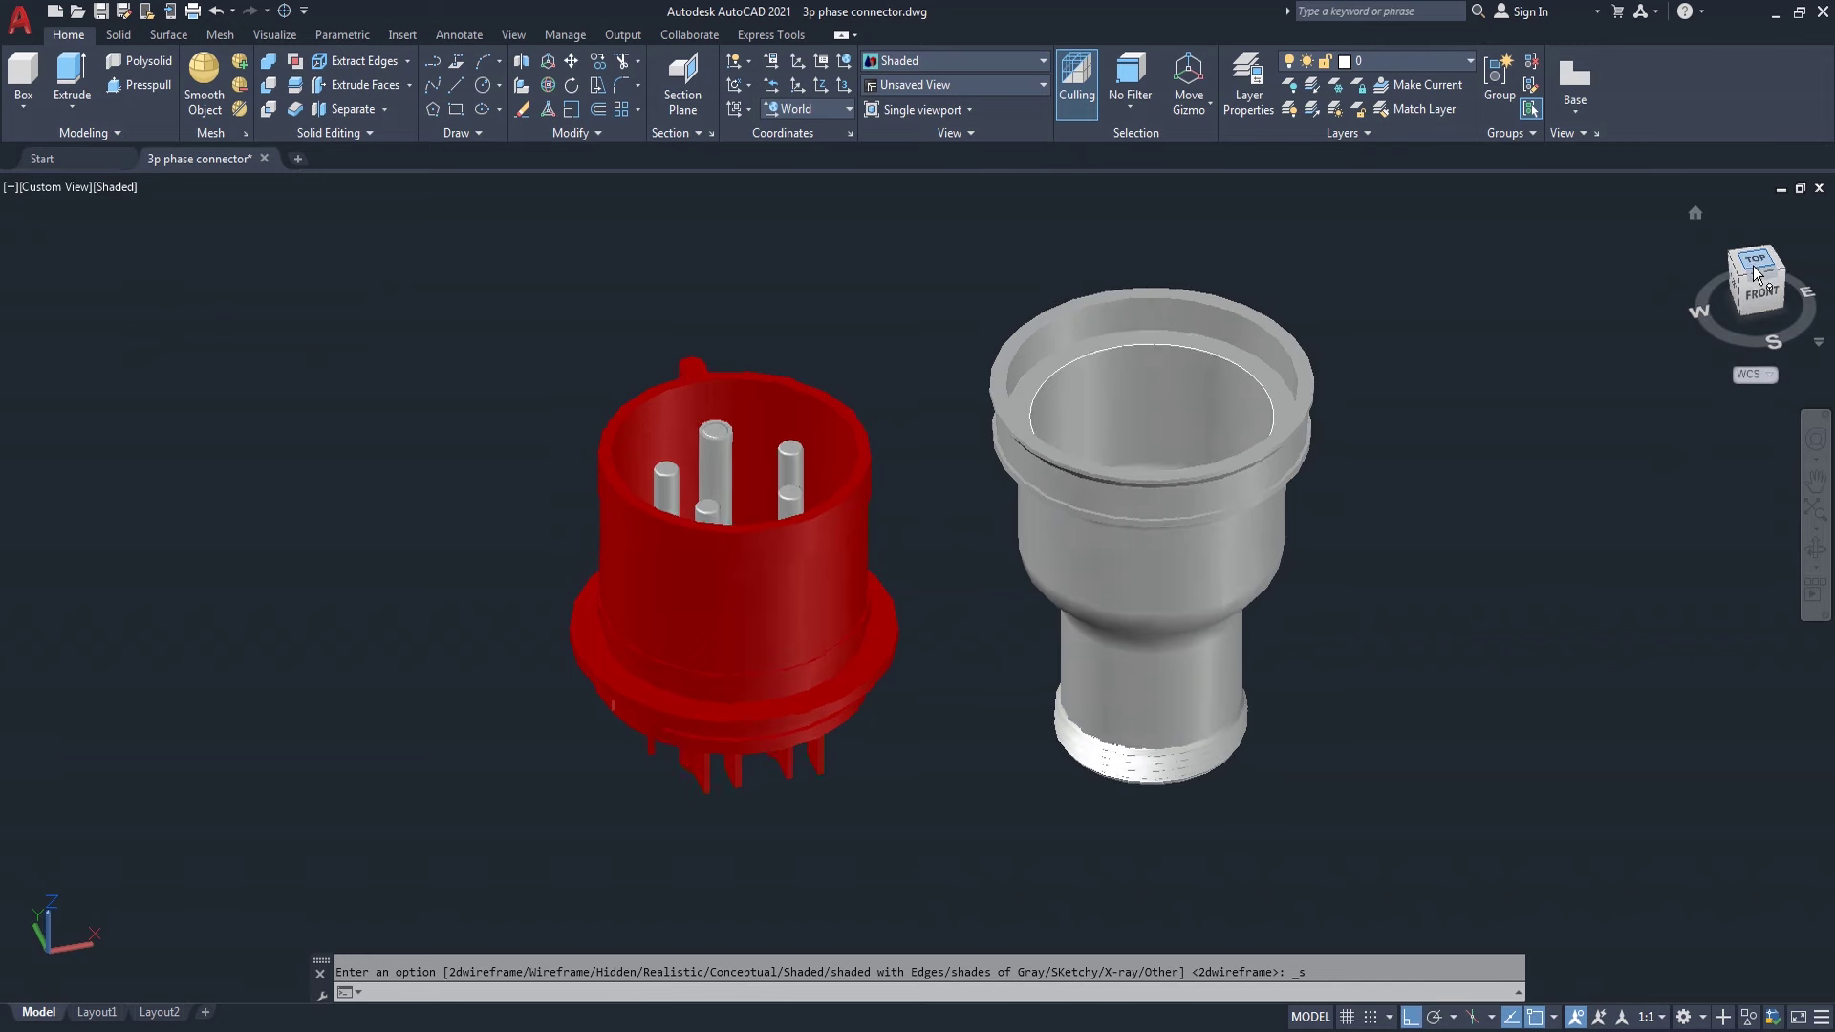
scroll(1090, 640, "up", 3)
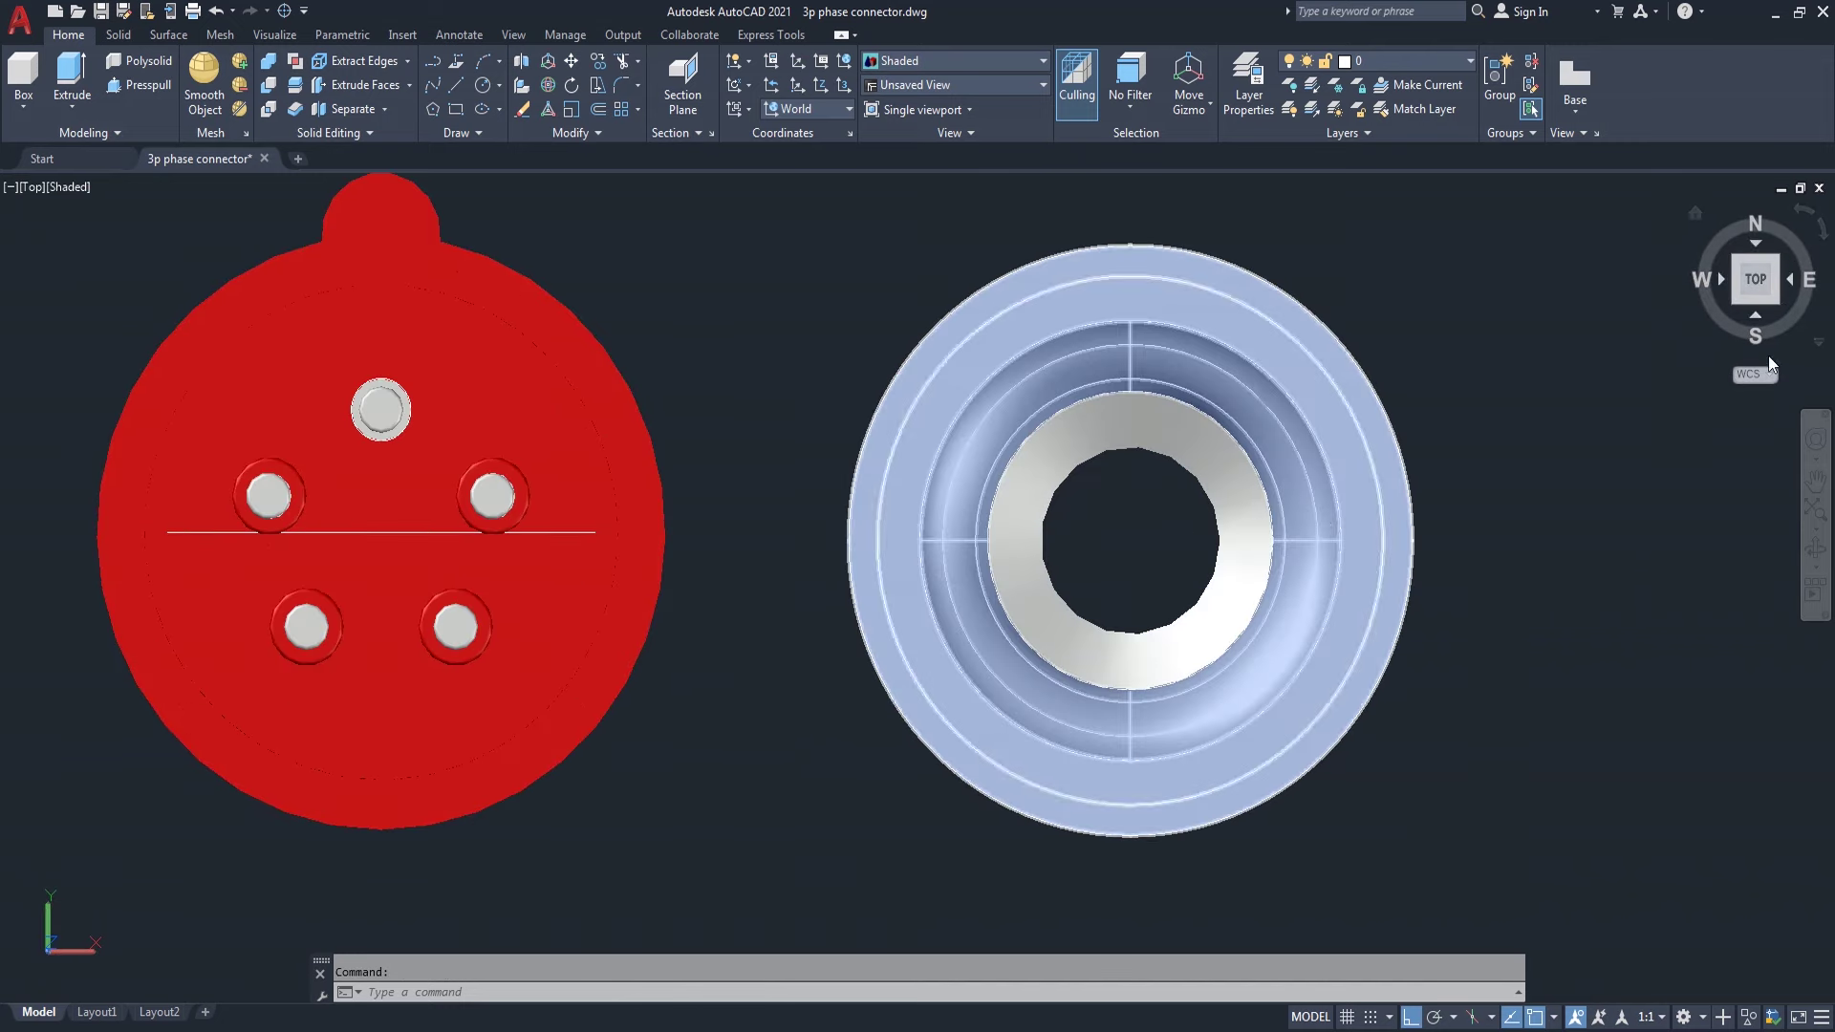
left_click(1776, 301)
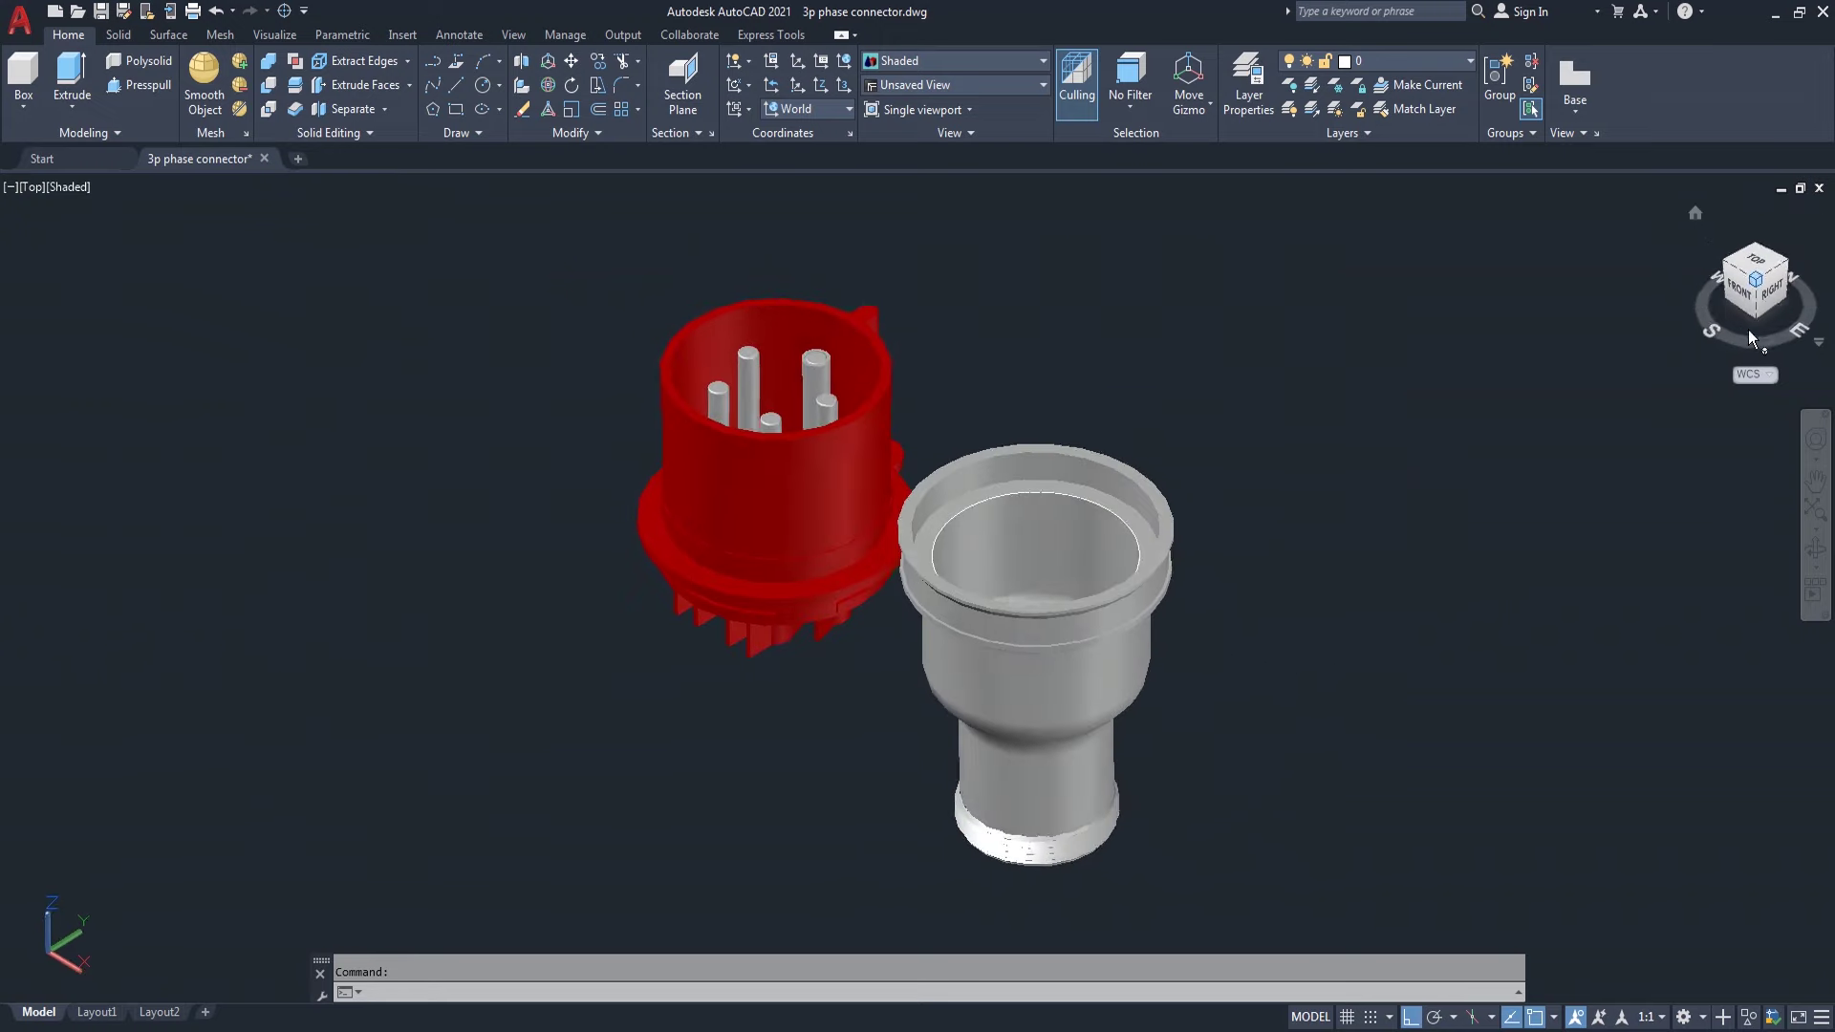
left_click_drag(1755, 323, 1261, 649)
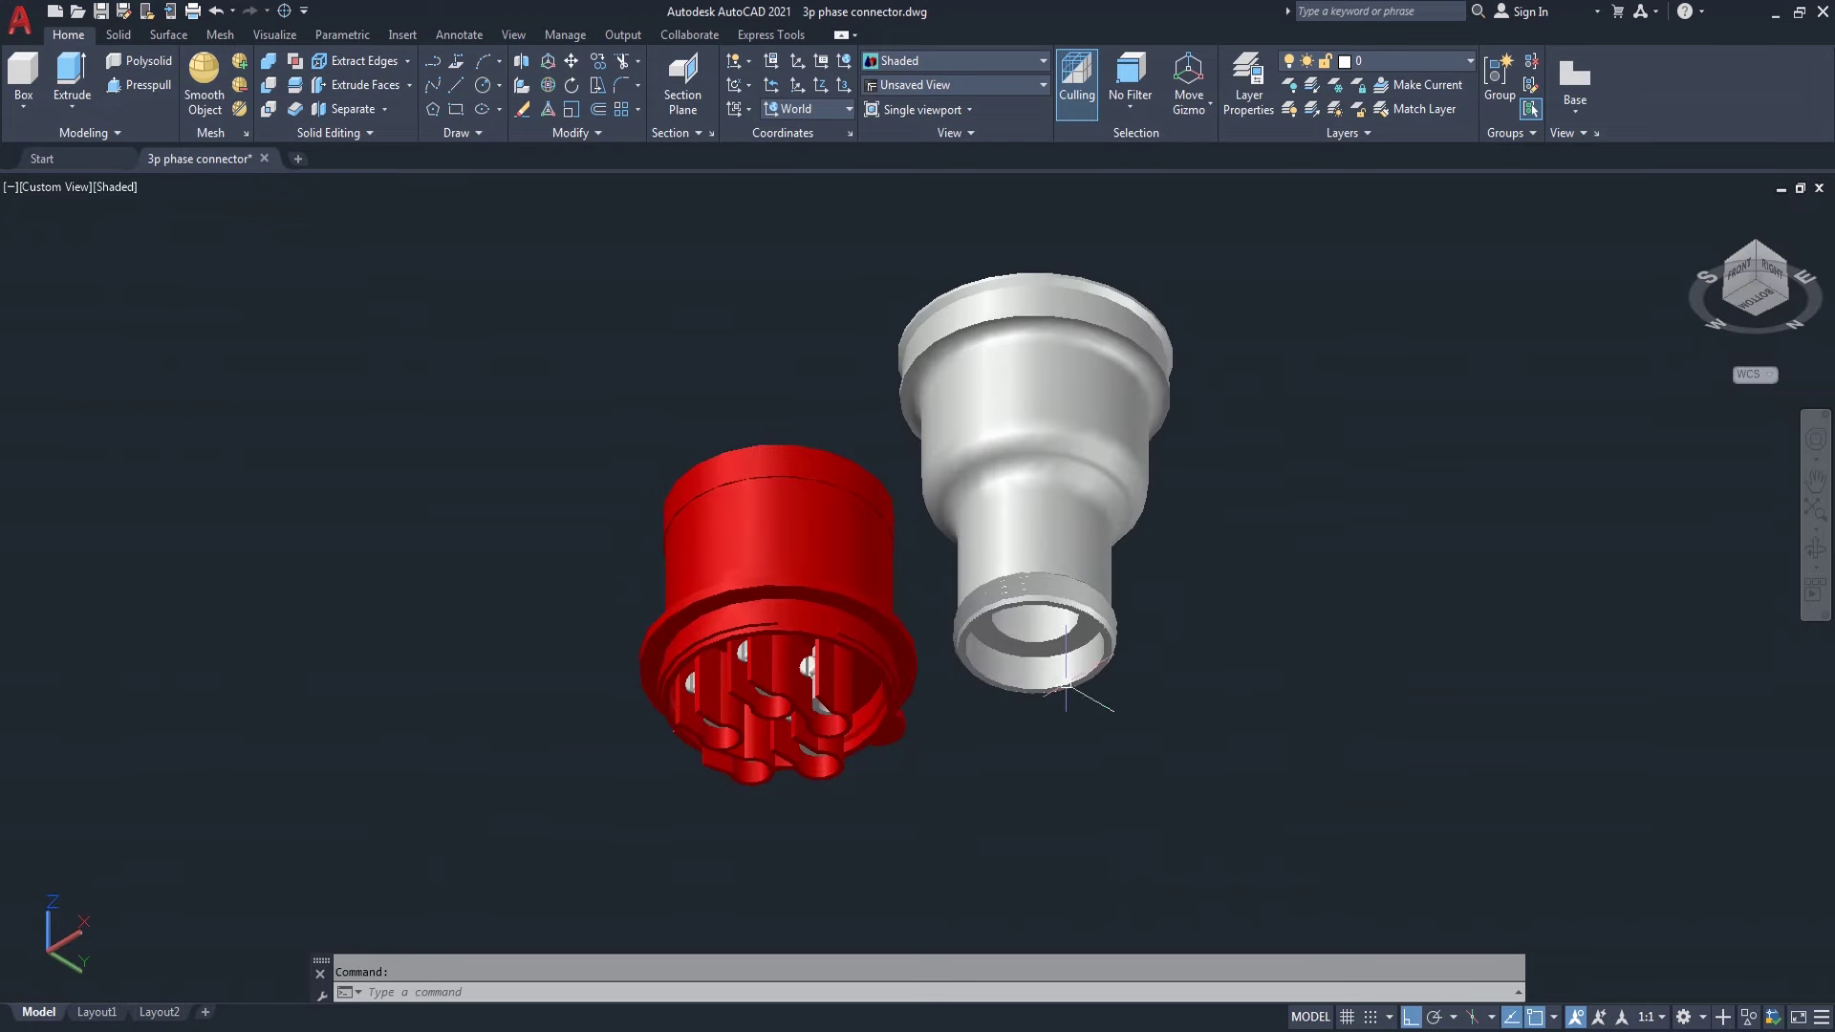
left_click(1815, 552)
mouse_move(1350, 623)
left_mouse_down()
mouse_move(1464, 424)
mouse_move(1421, 577)
left_mouse_up()
- Exit orbit and try a union on the grey housing body, then clear the selection
right_click(1424, 531)
left_click(1462, 542)
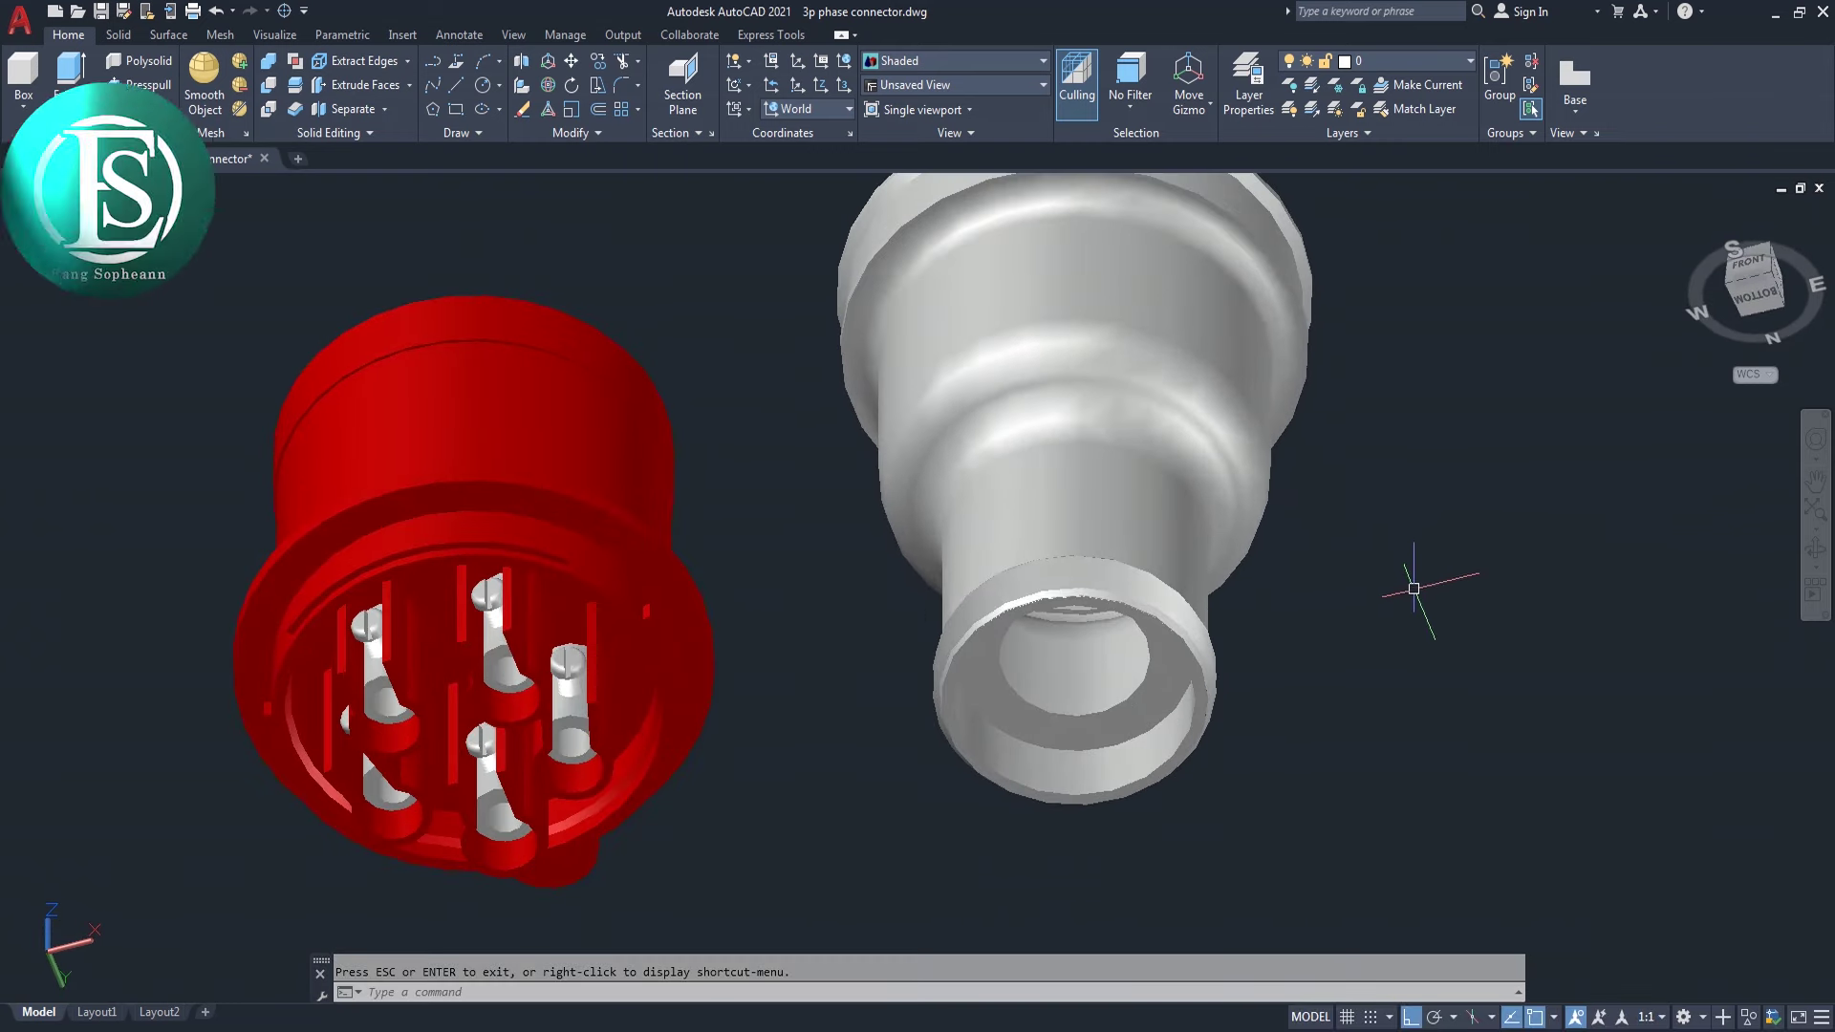
type("uni")
key("Return")
left_click(1199, 604)
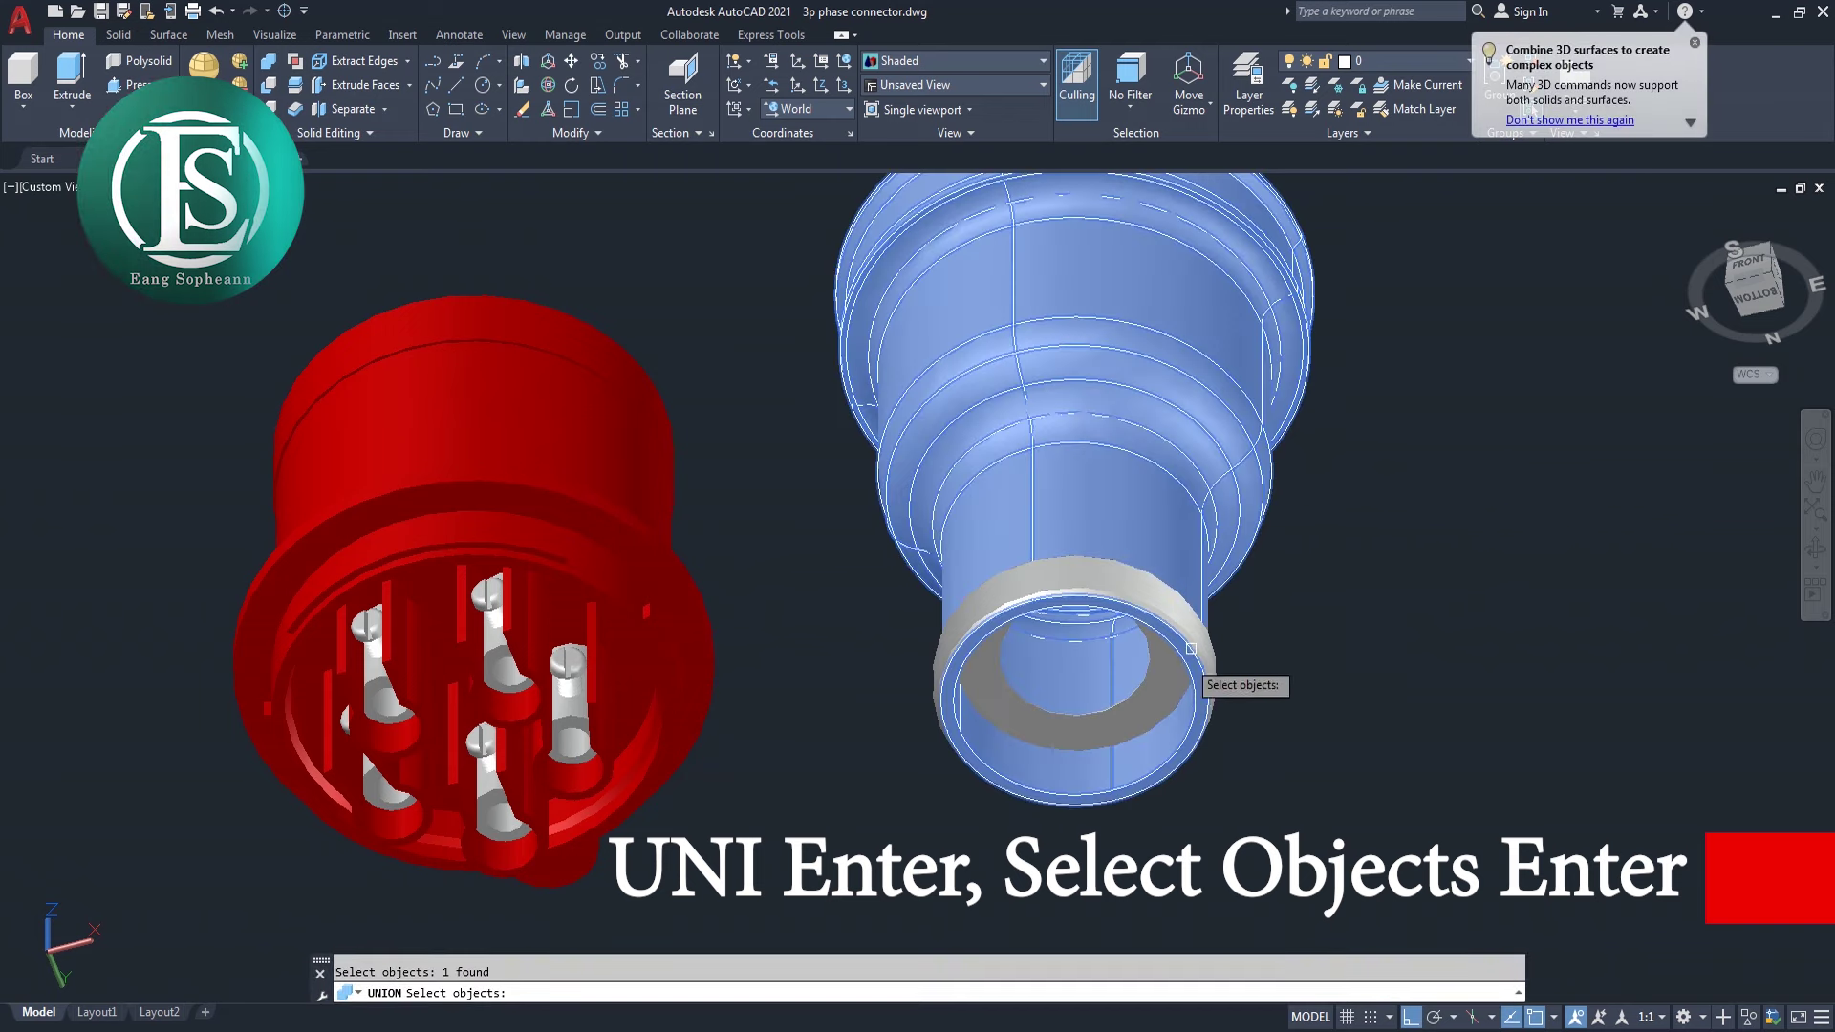
key("Return")
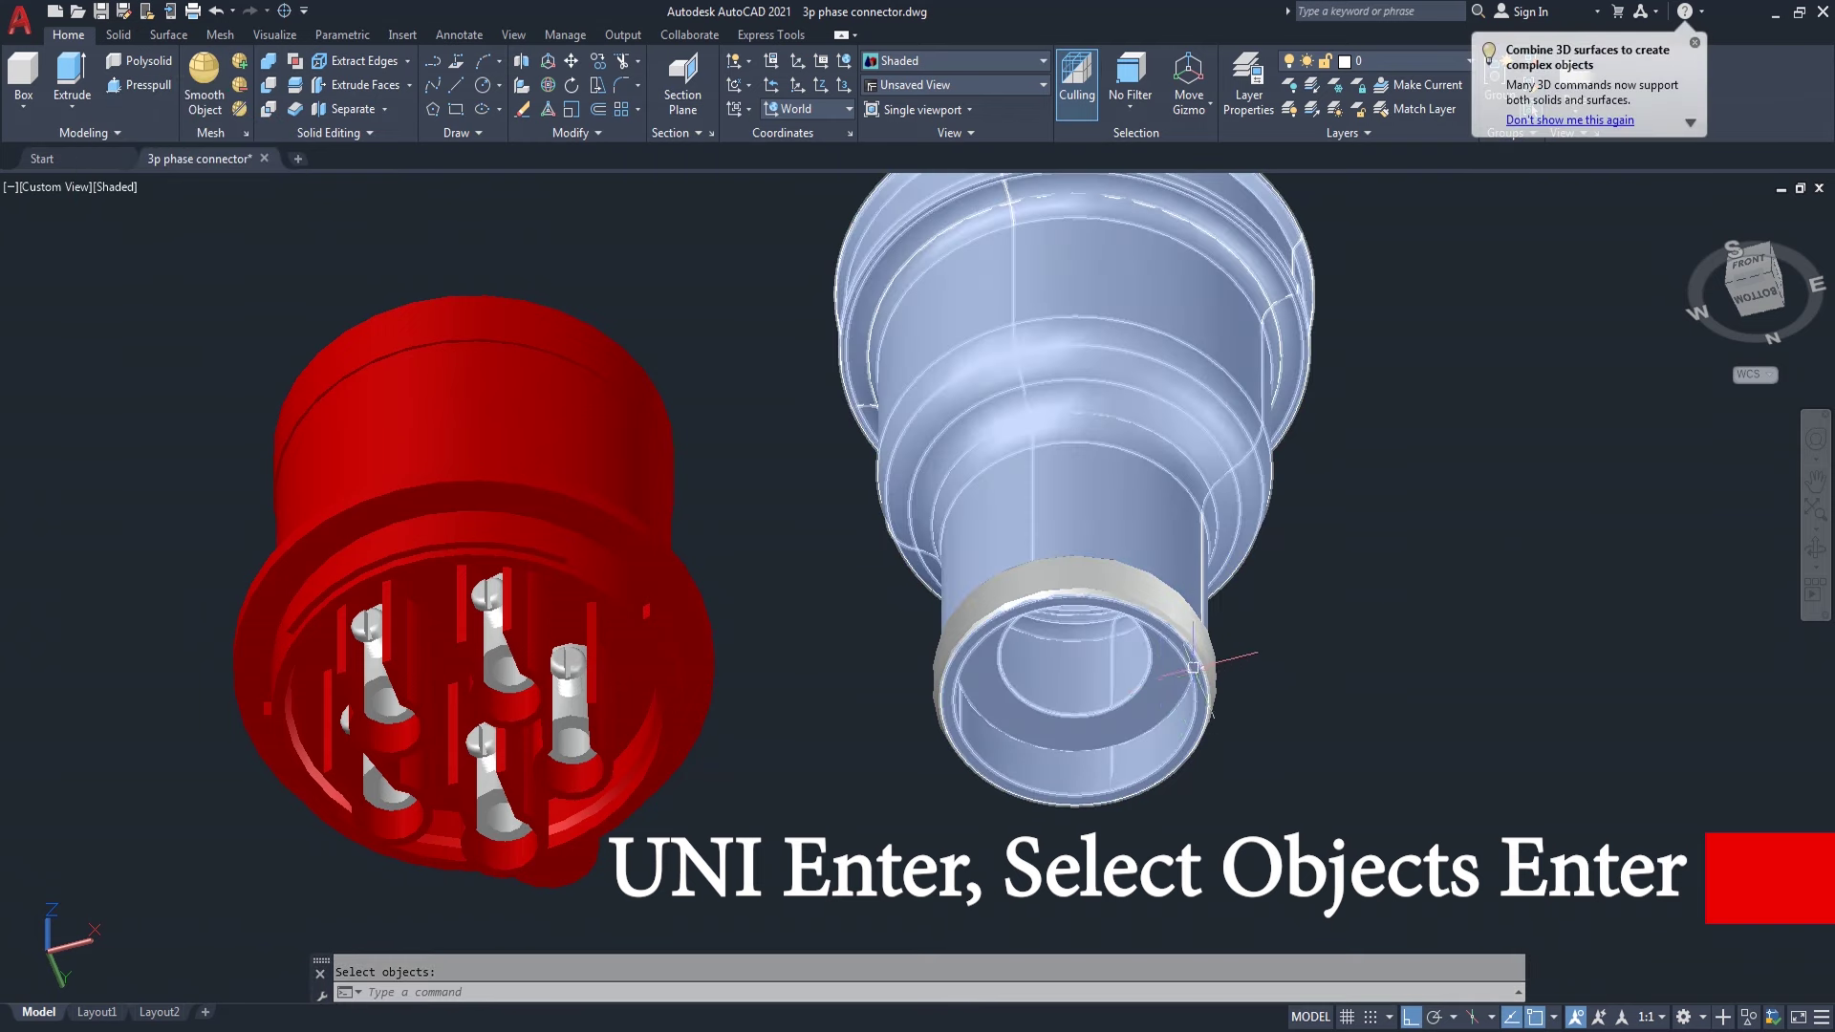
scroll(1200, 631, "down", 3)
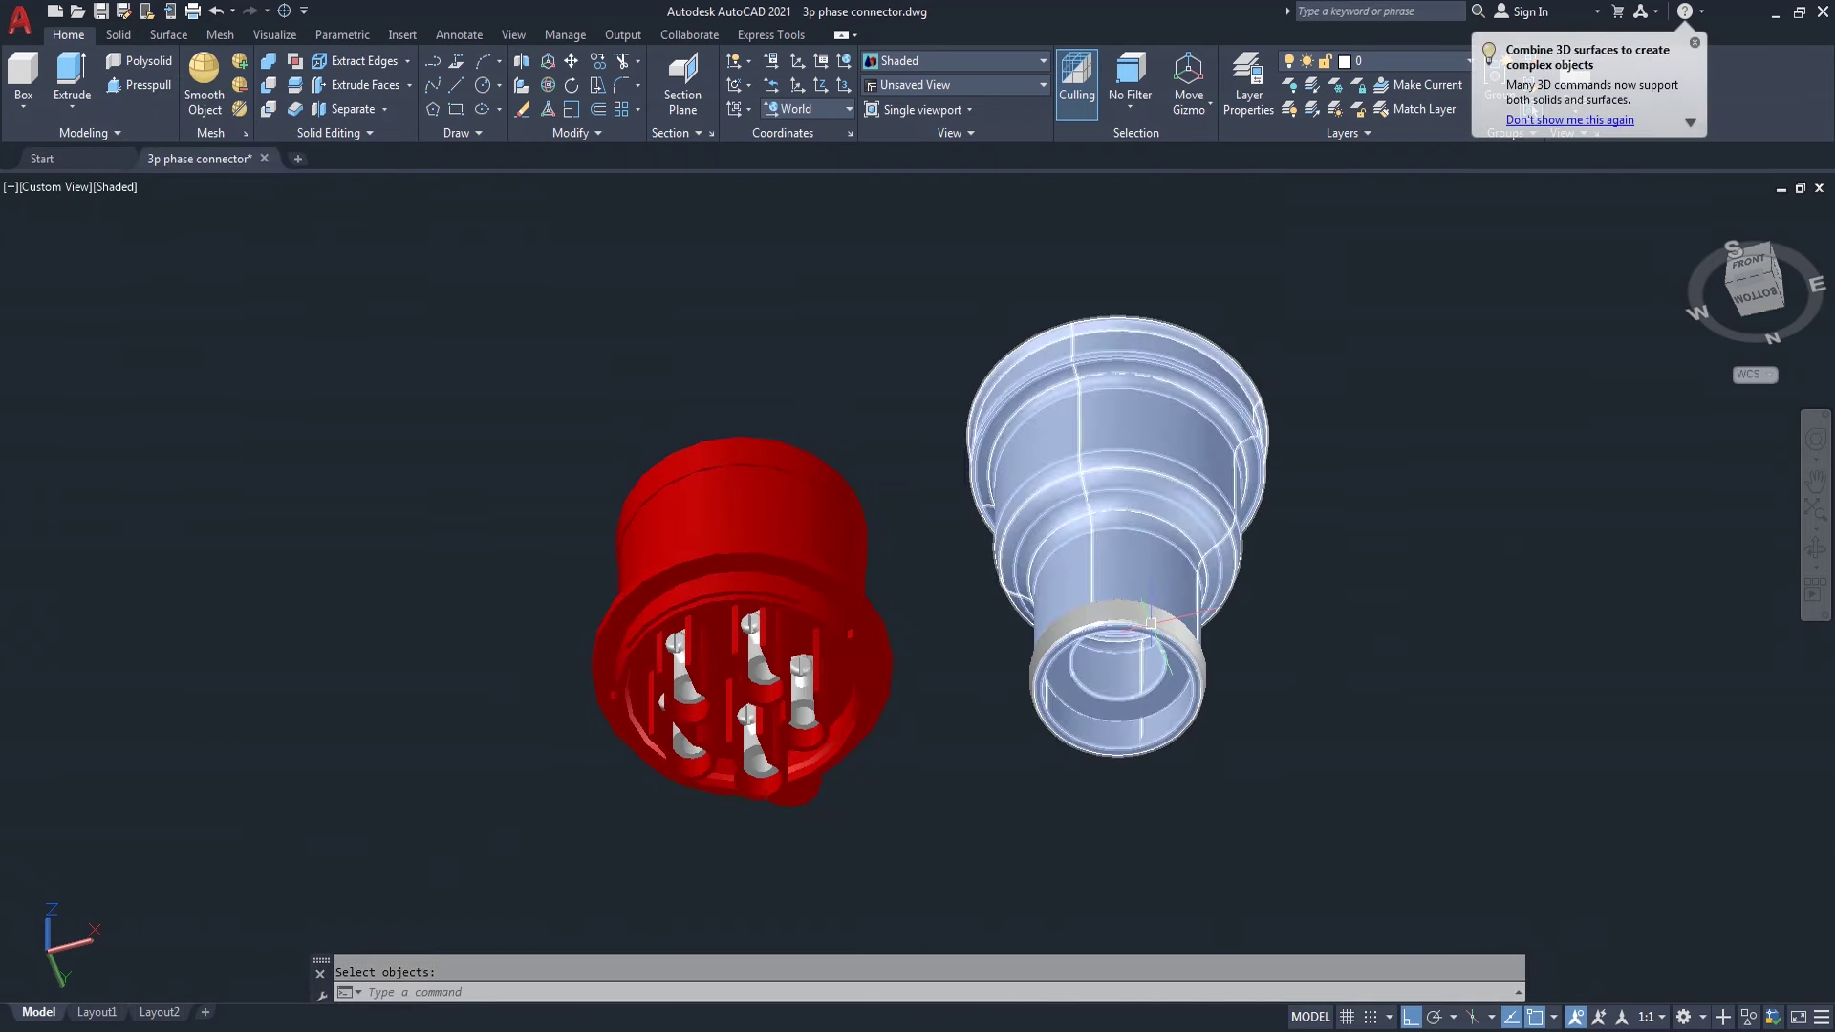
scroll(1180, 621, "up", 2)
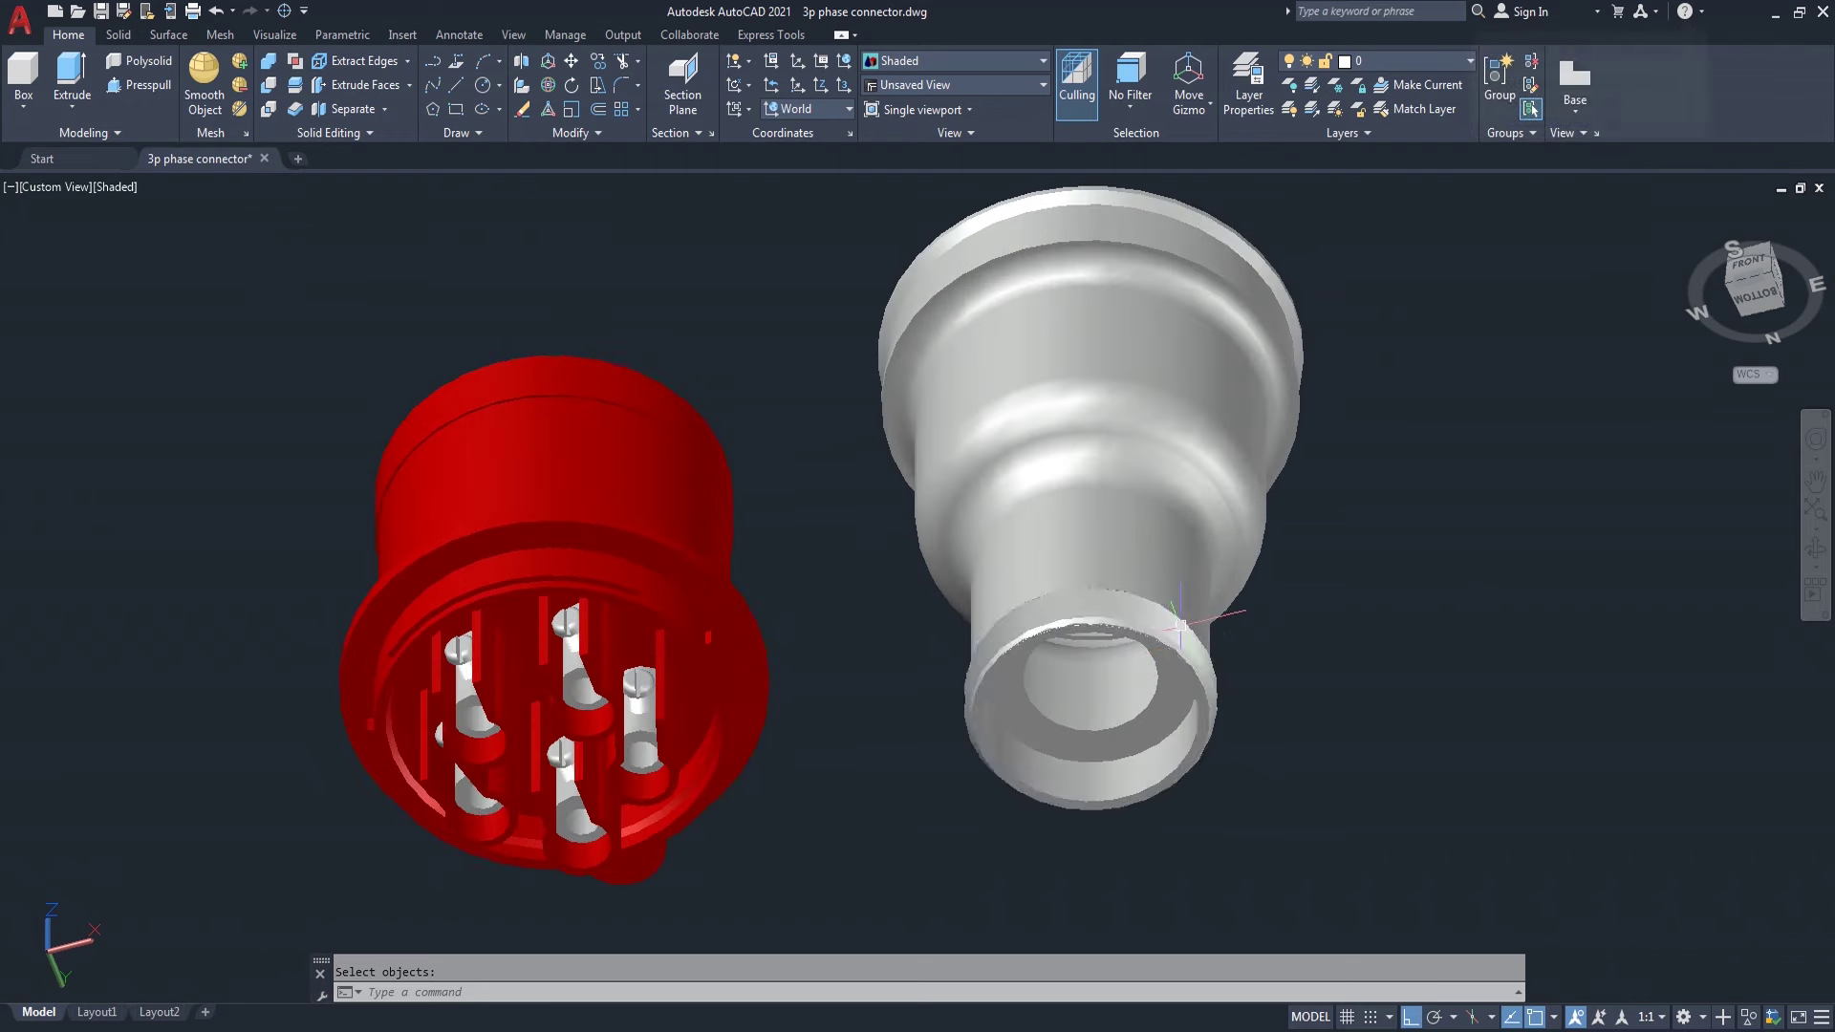
scroll(1173, 661, "up", 2)
scroll(1174, 650, "up", 2)
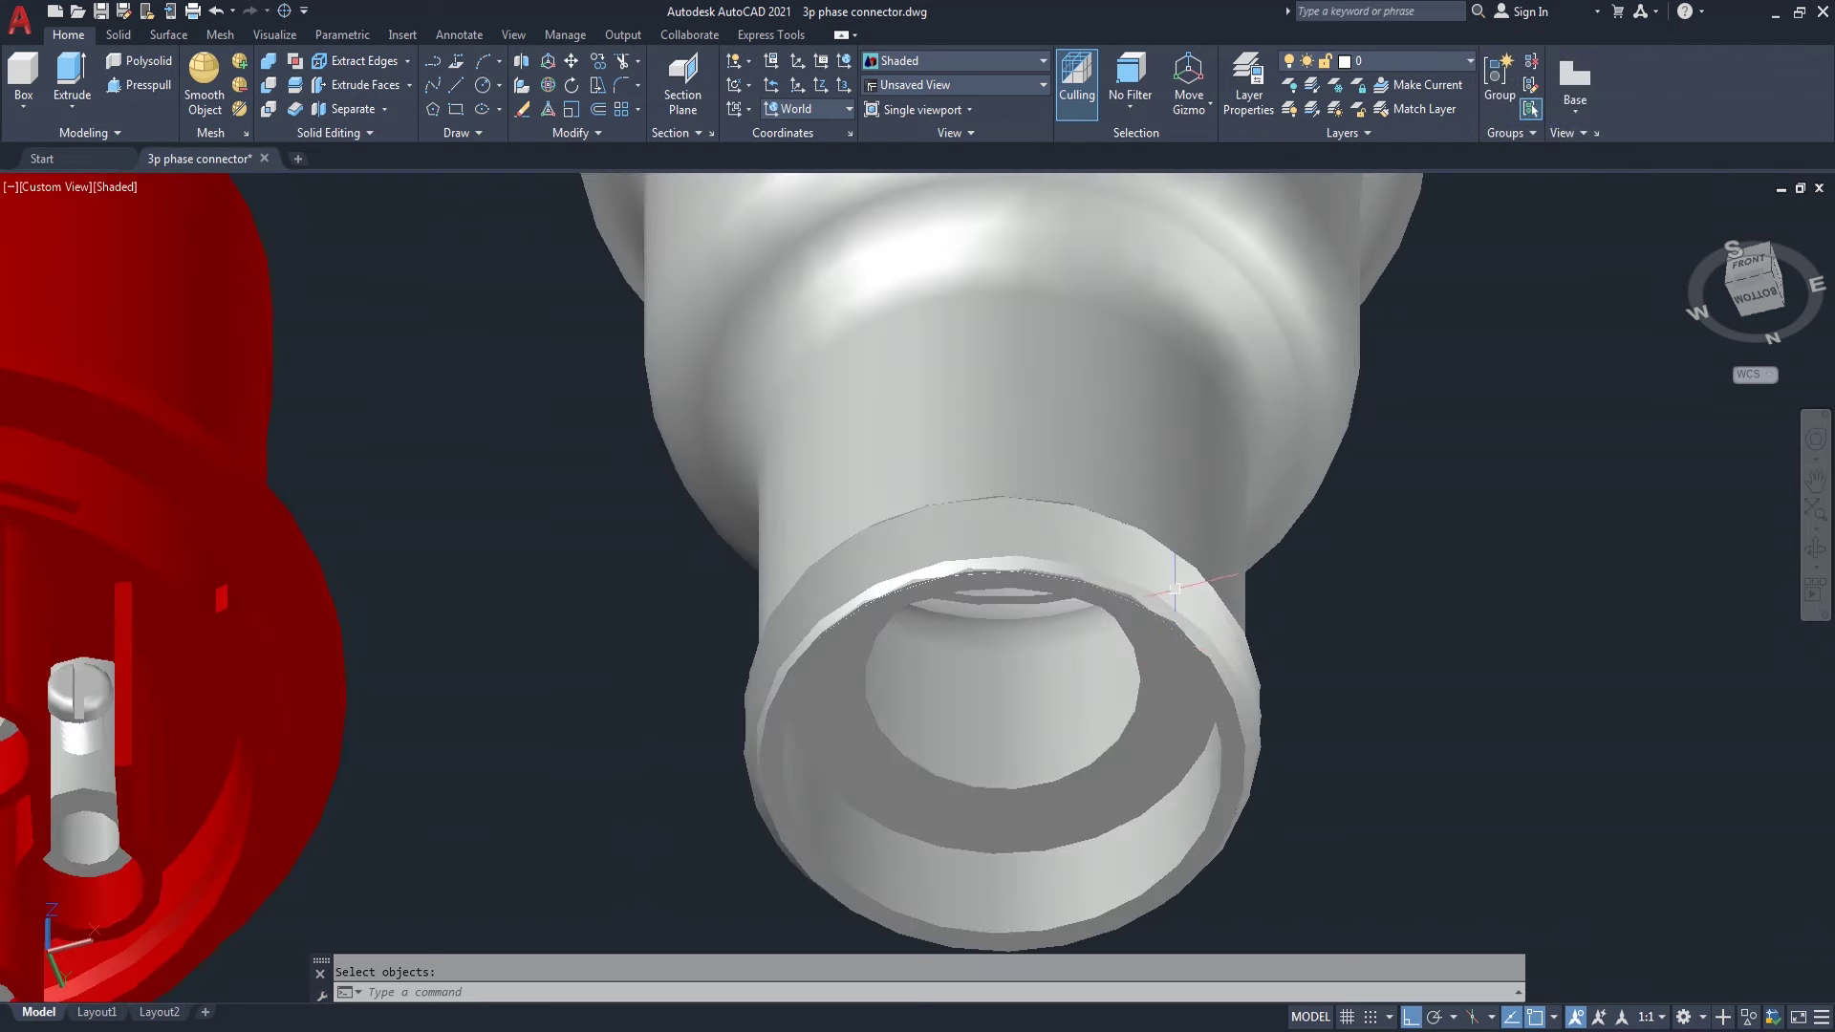
left_click(1174, 461)
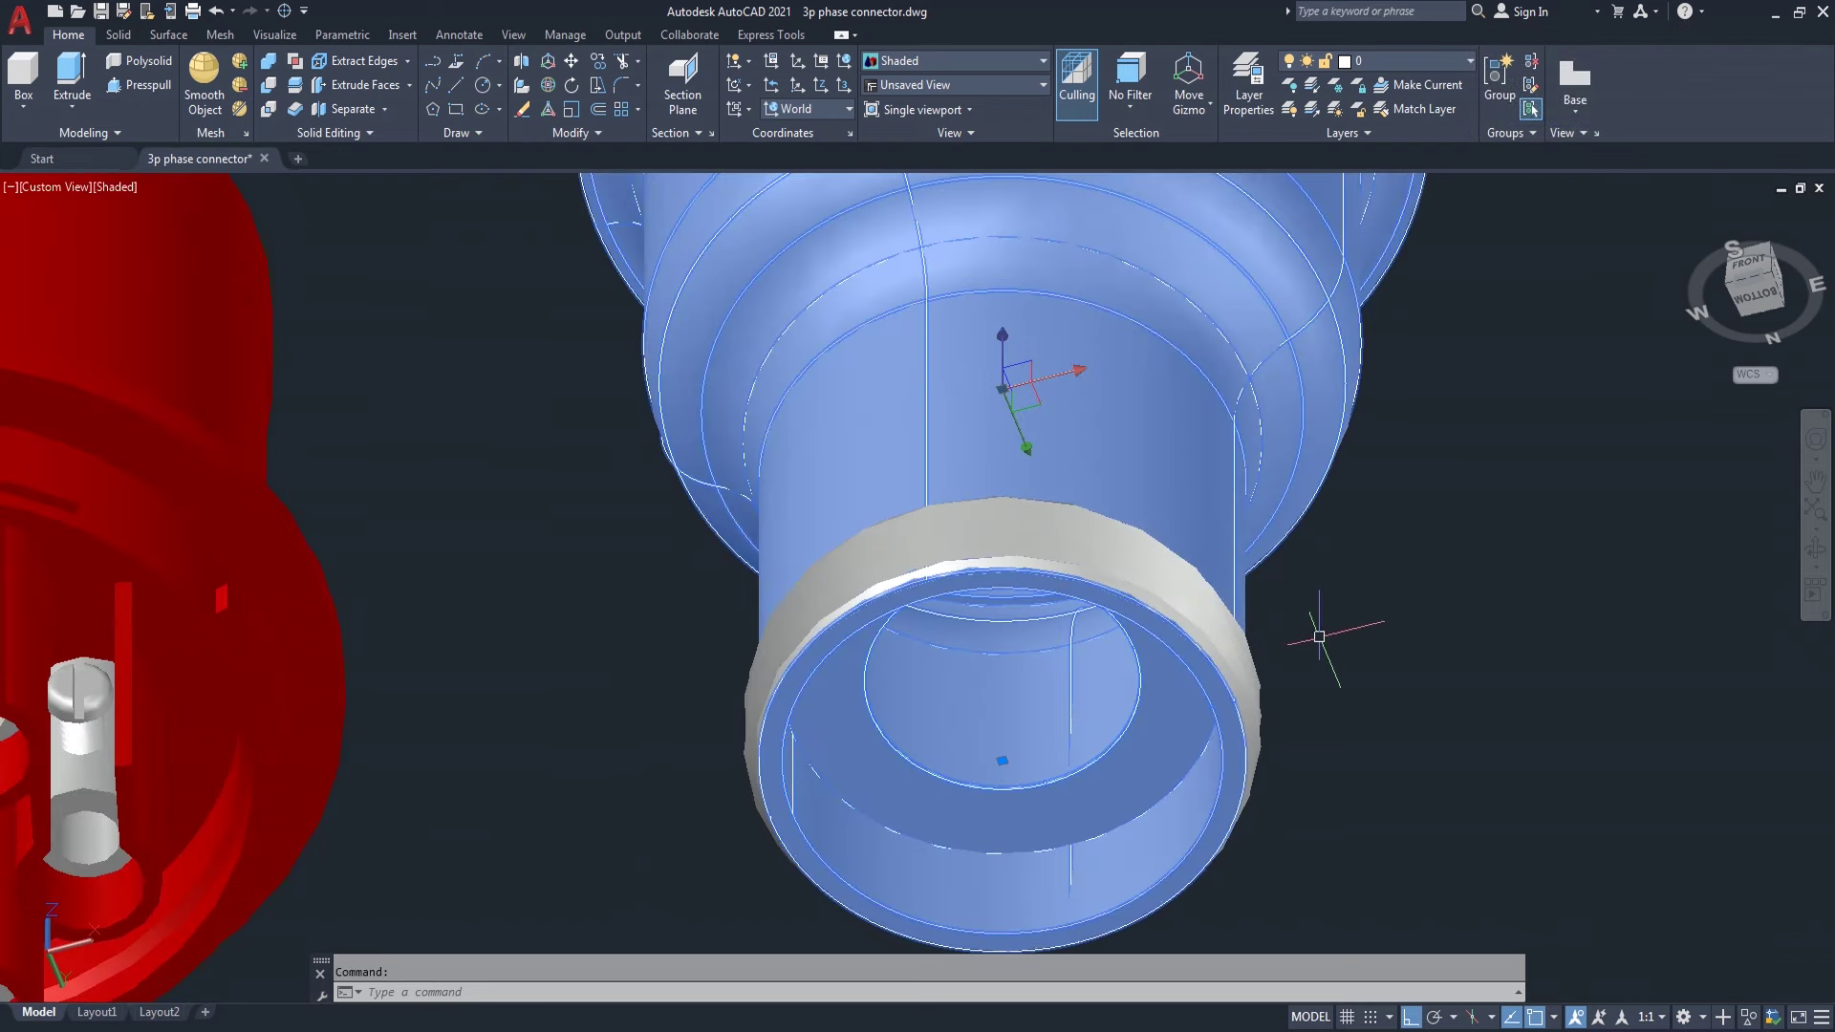
key("Escape")
- Unite the upper housing body with the bottom ring into one solid
type("uni")
key("Return")
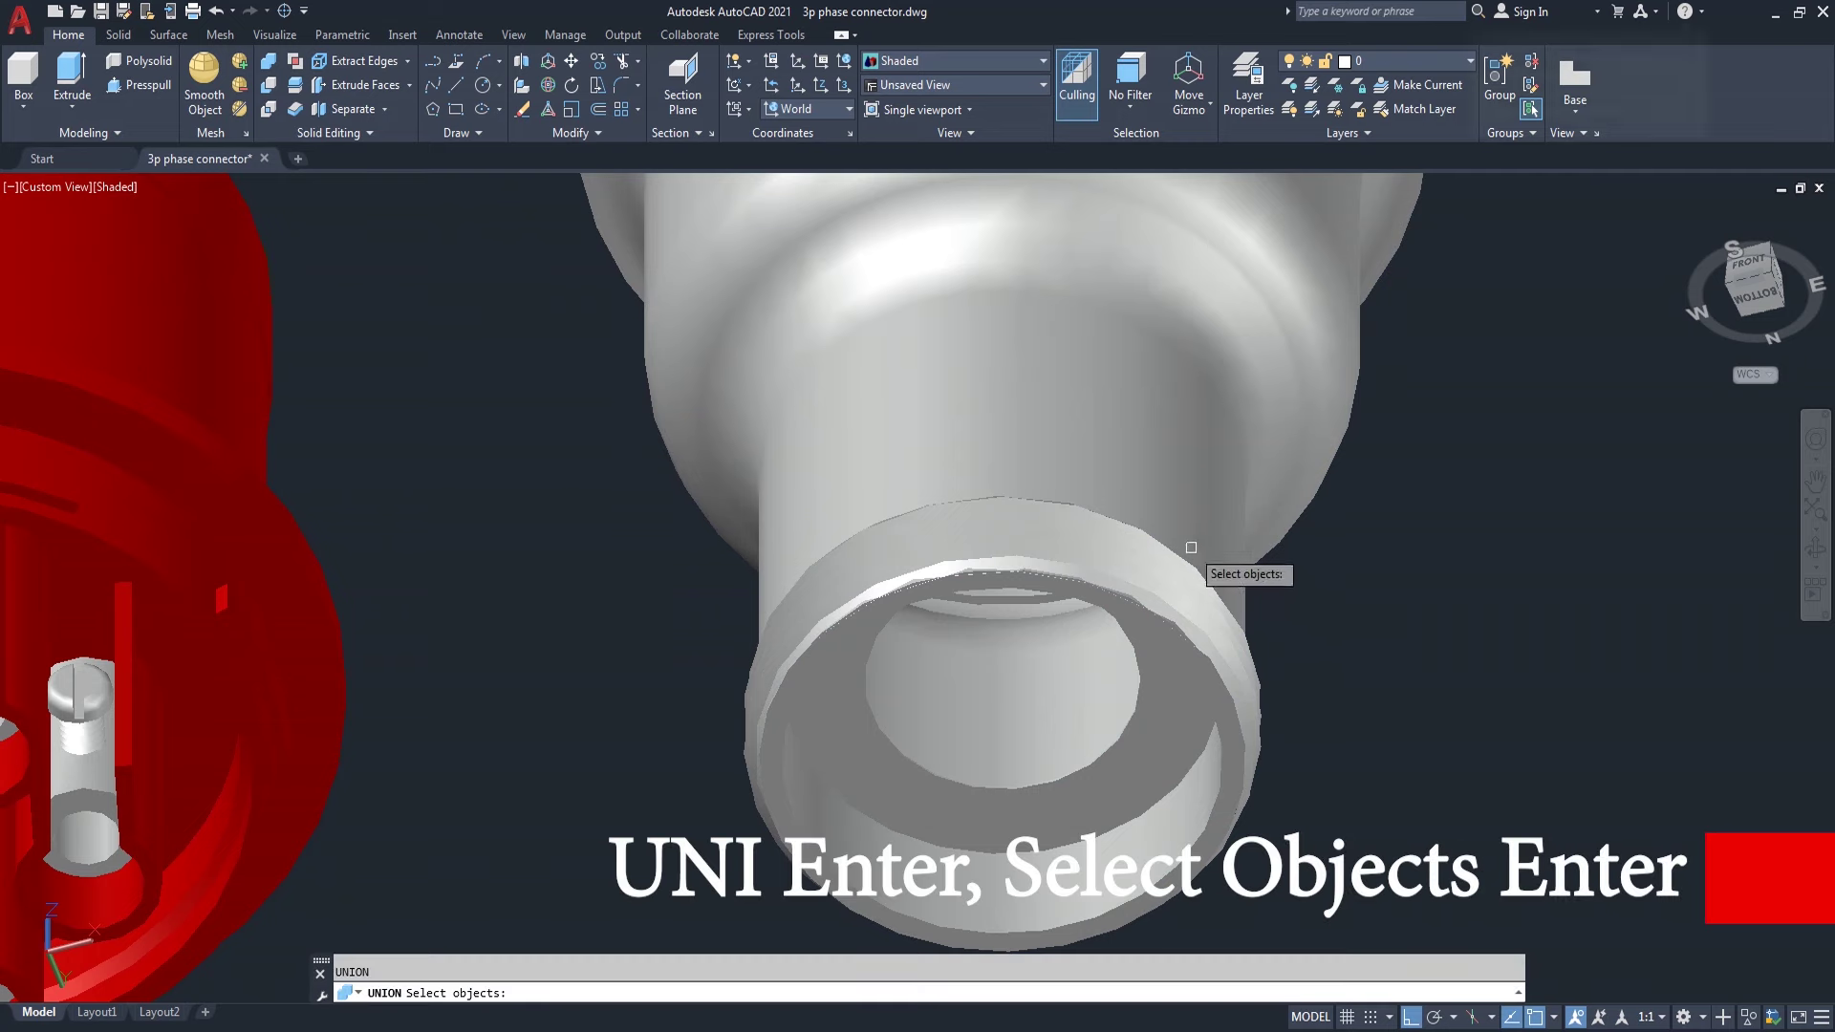
left_click(1195, 545)
left_click(1166, 585)
key("Return")
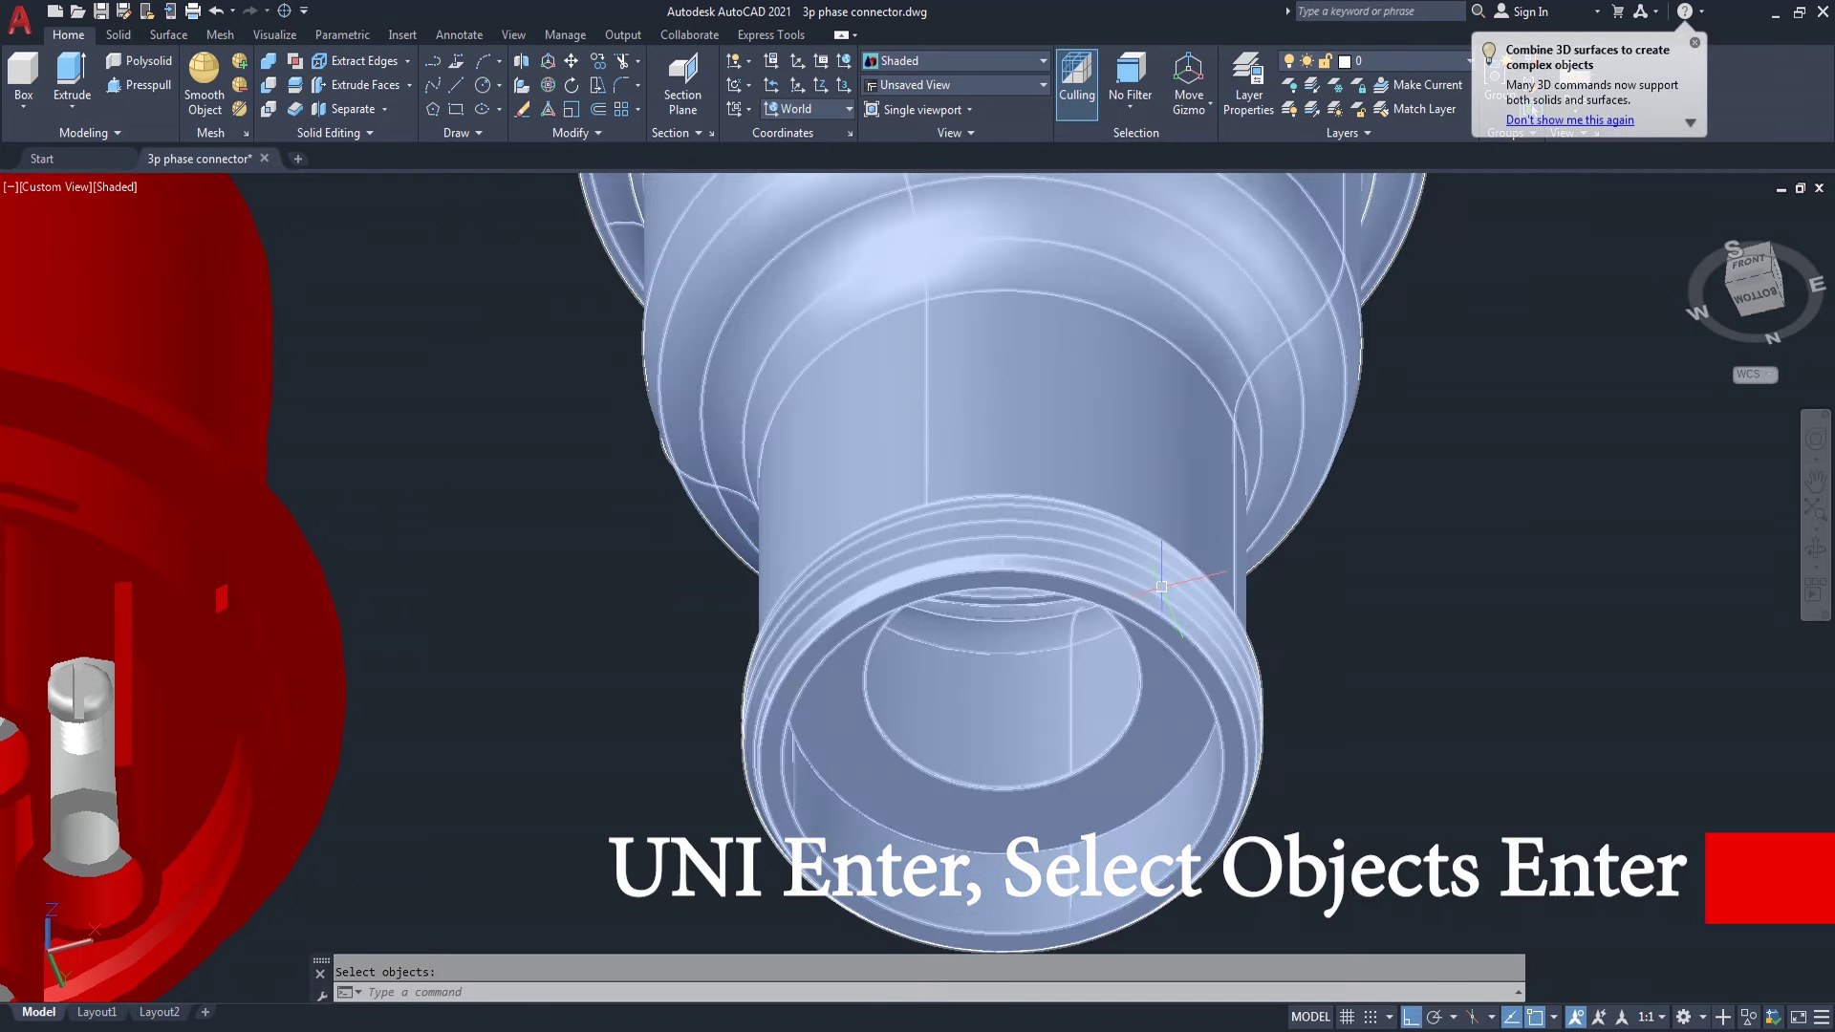
scroll(1363, 703, "down", 5)
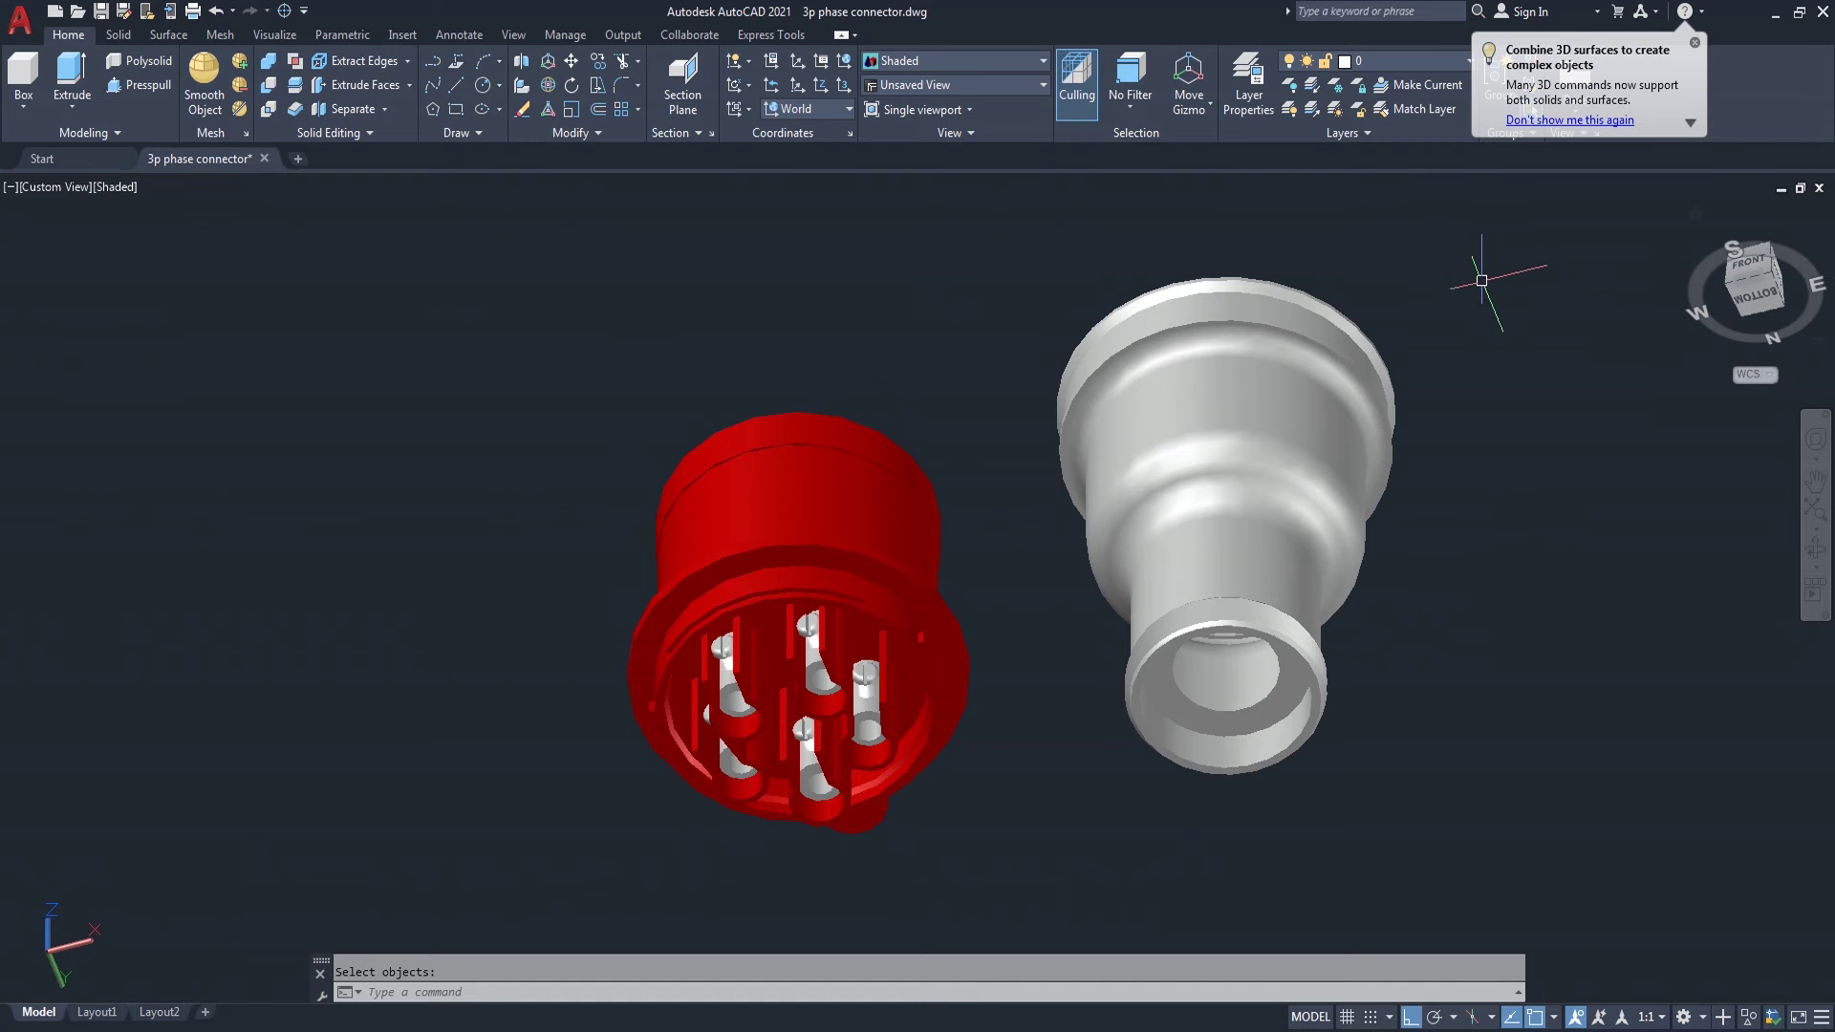
- Leave the UCS unchanged and step the ViewCube through SE and SW Isometric to Top view
left_click(818, 111)
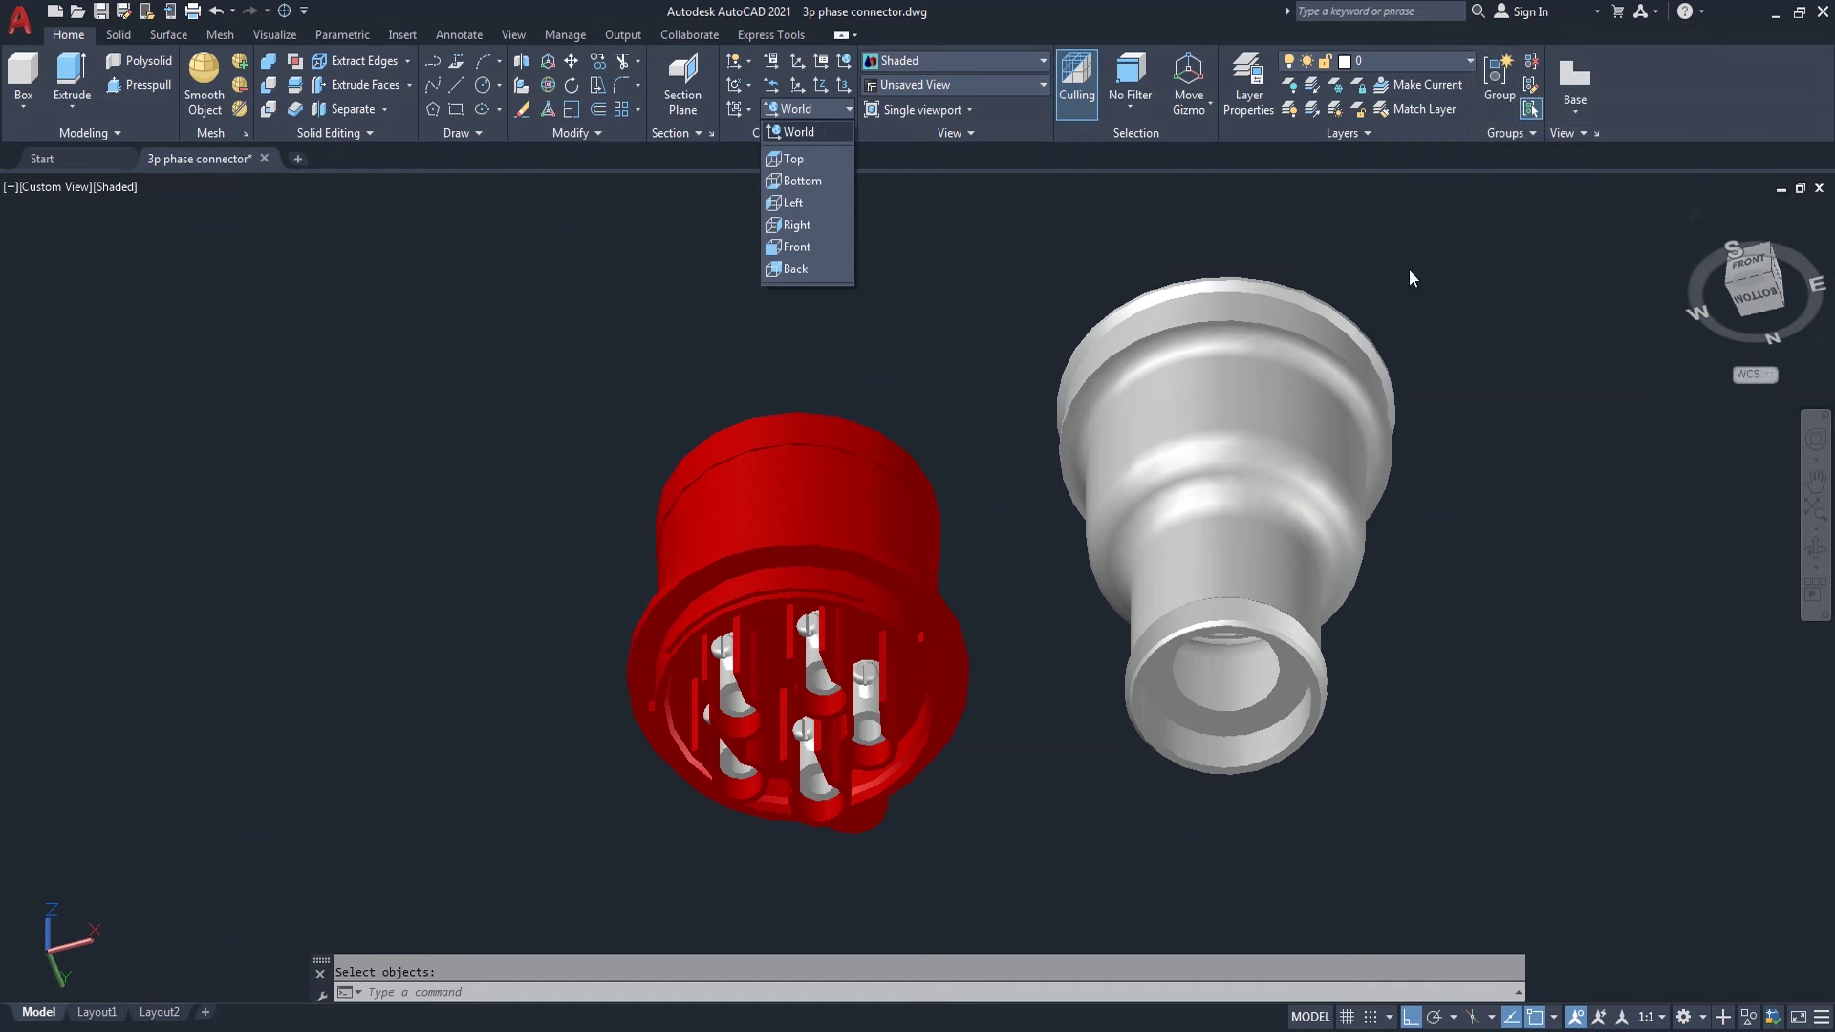
left_click(813, 131)
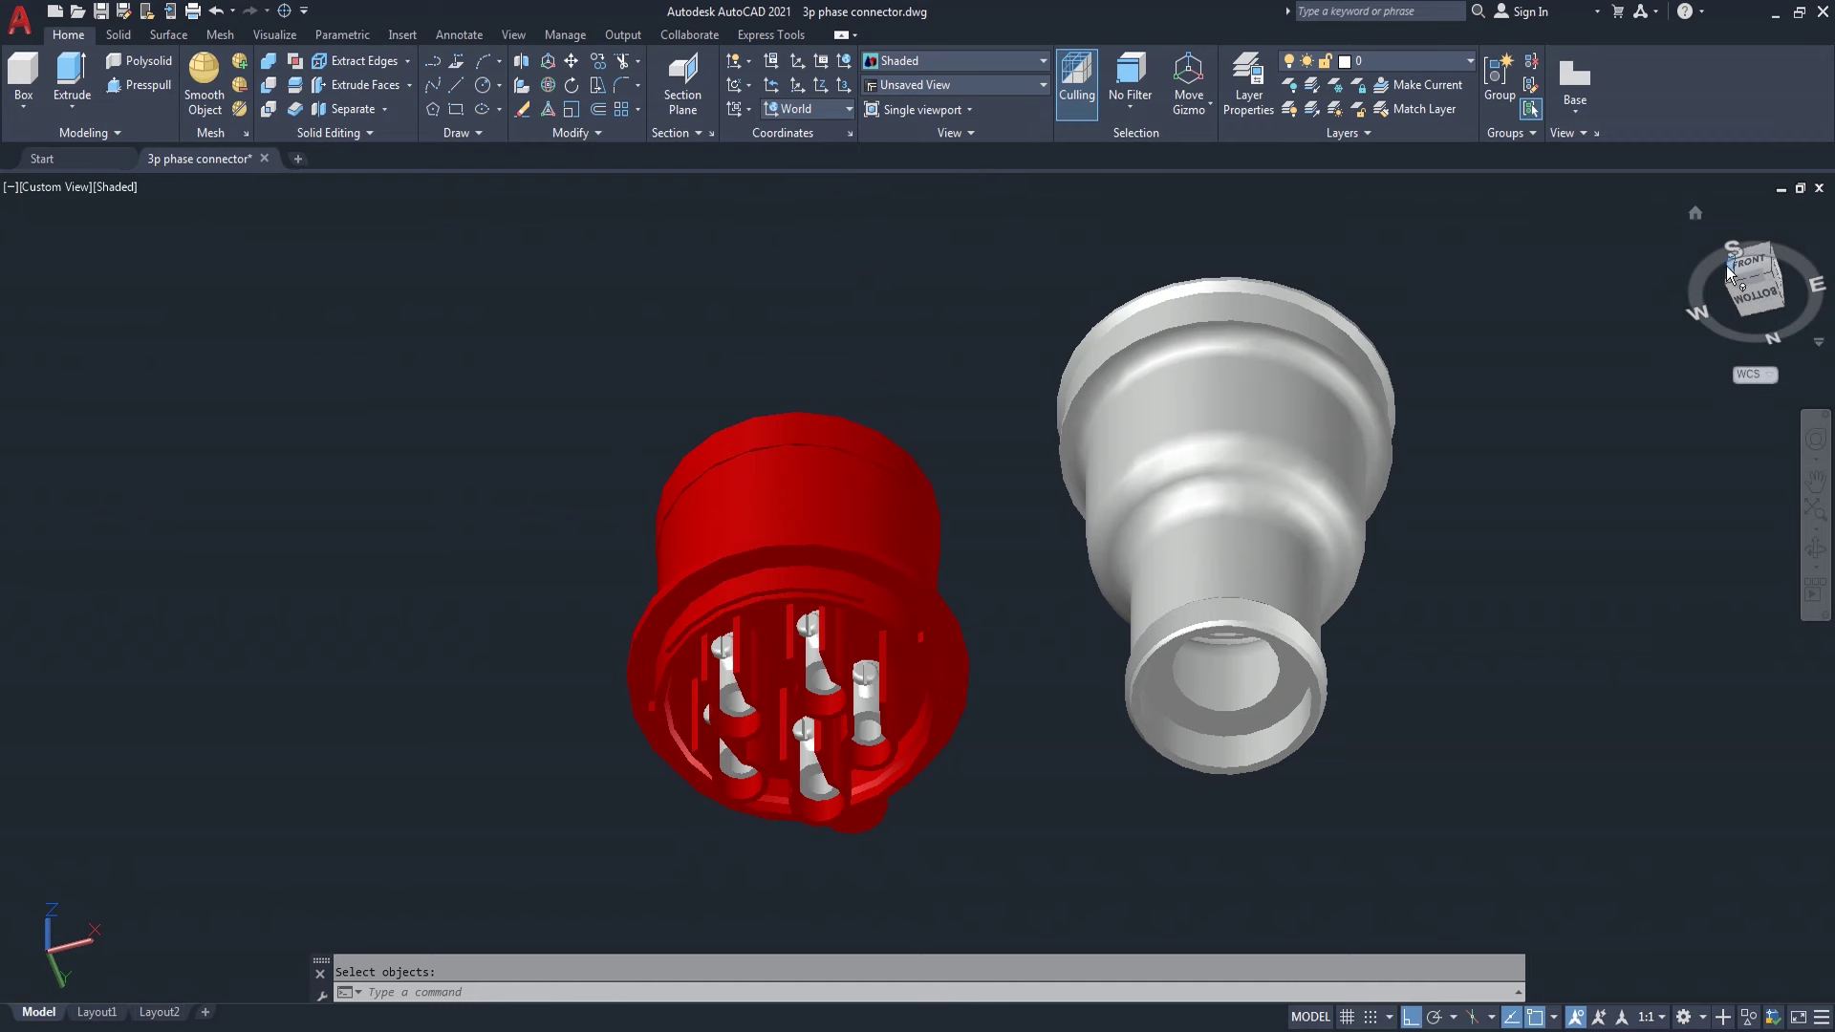
left_click(1771, 254)
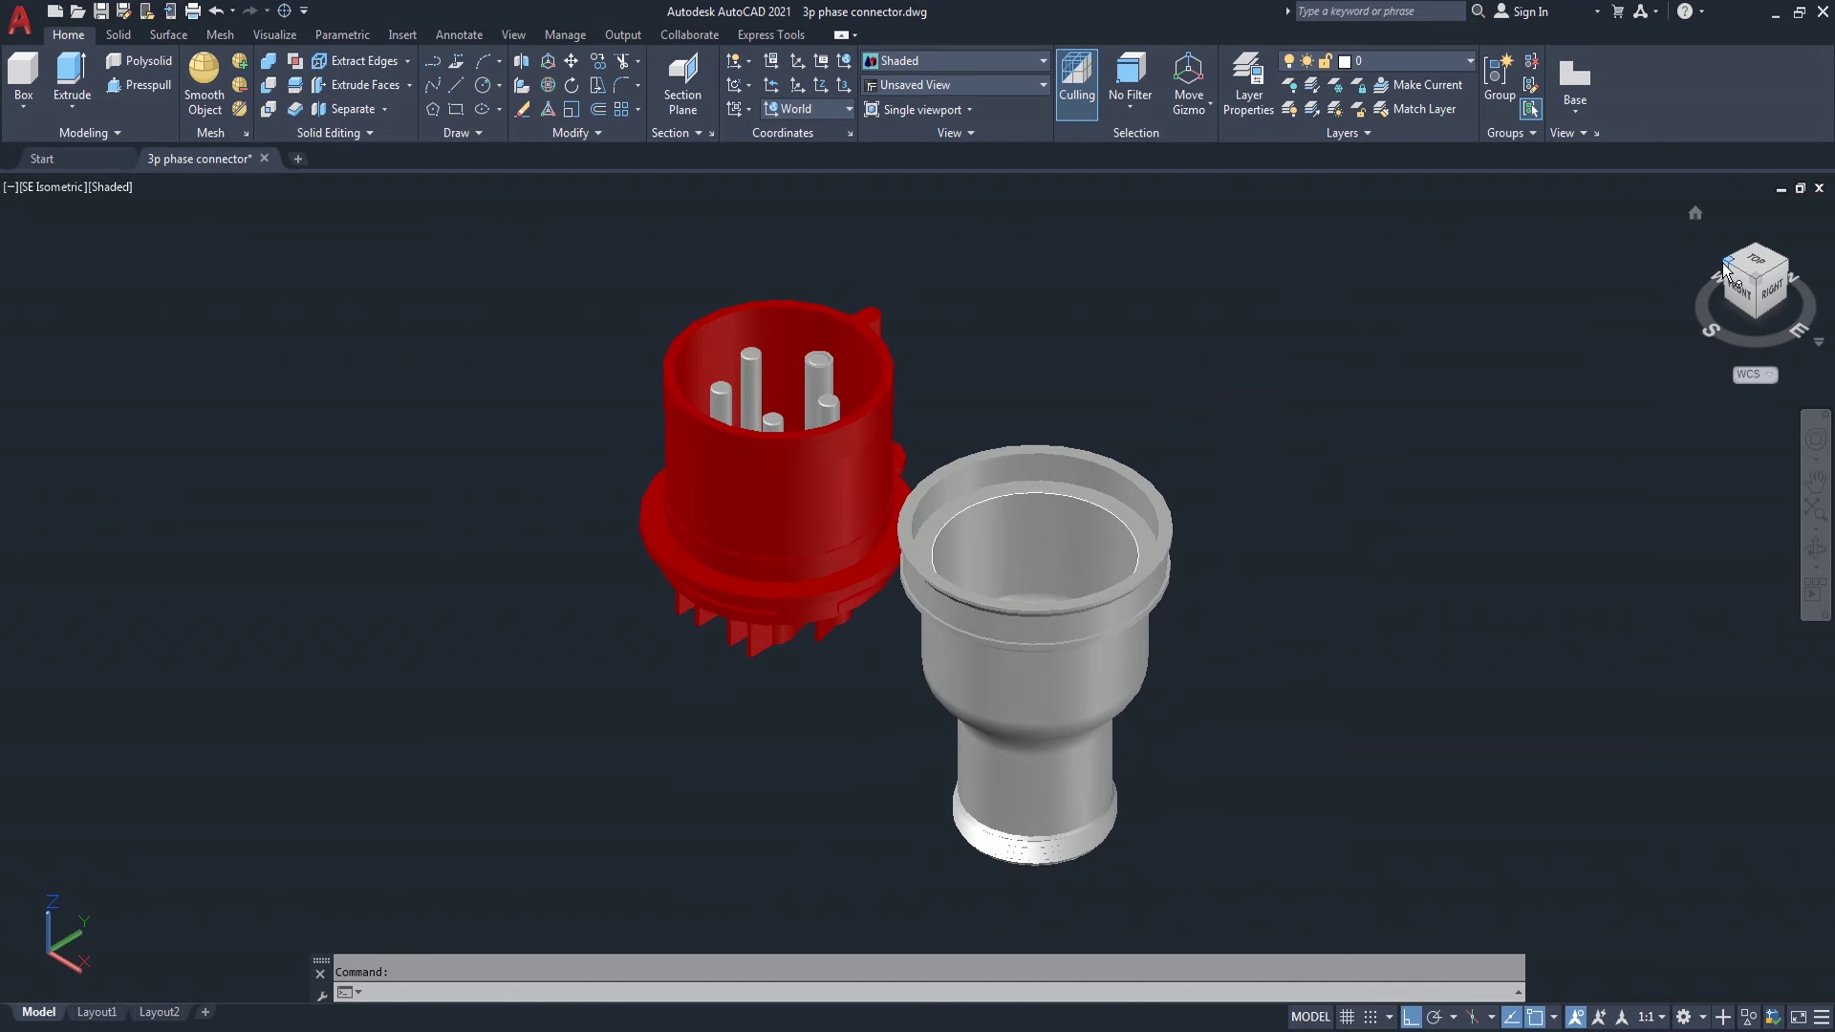
left_click(1726, 270)
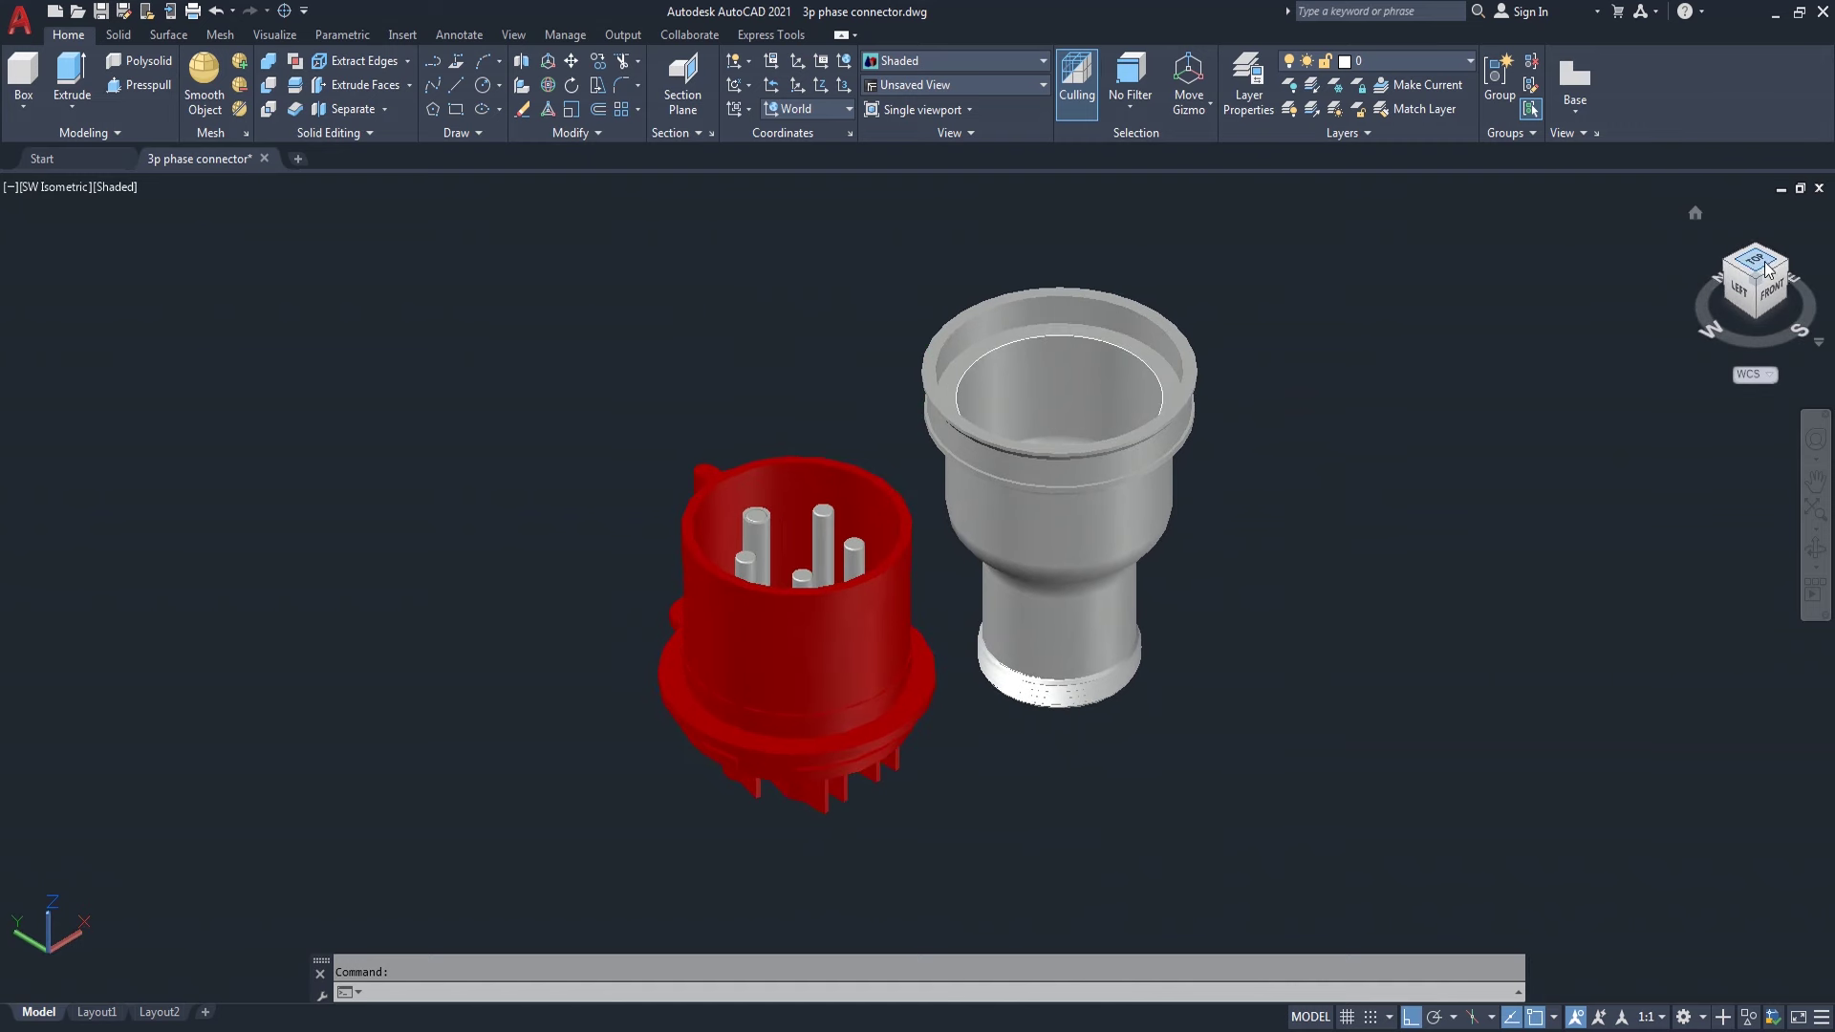
left_click(1764, 264)
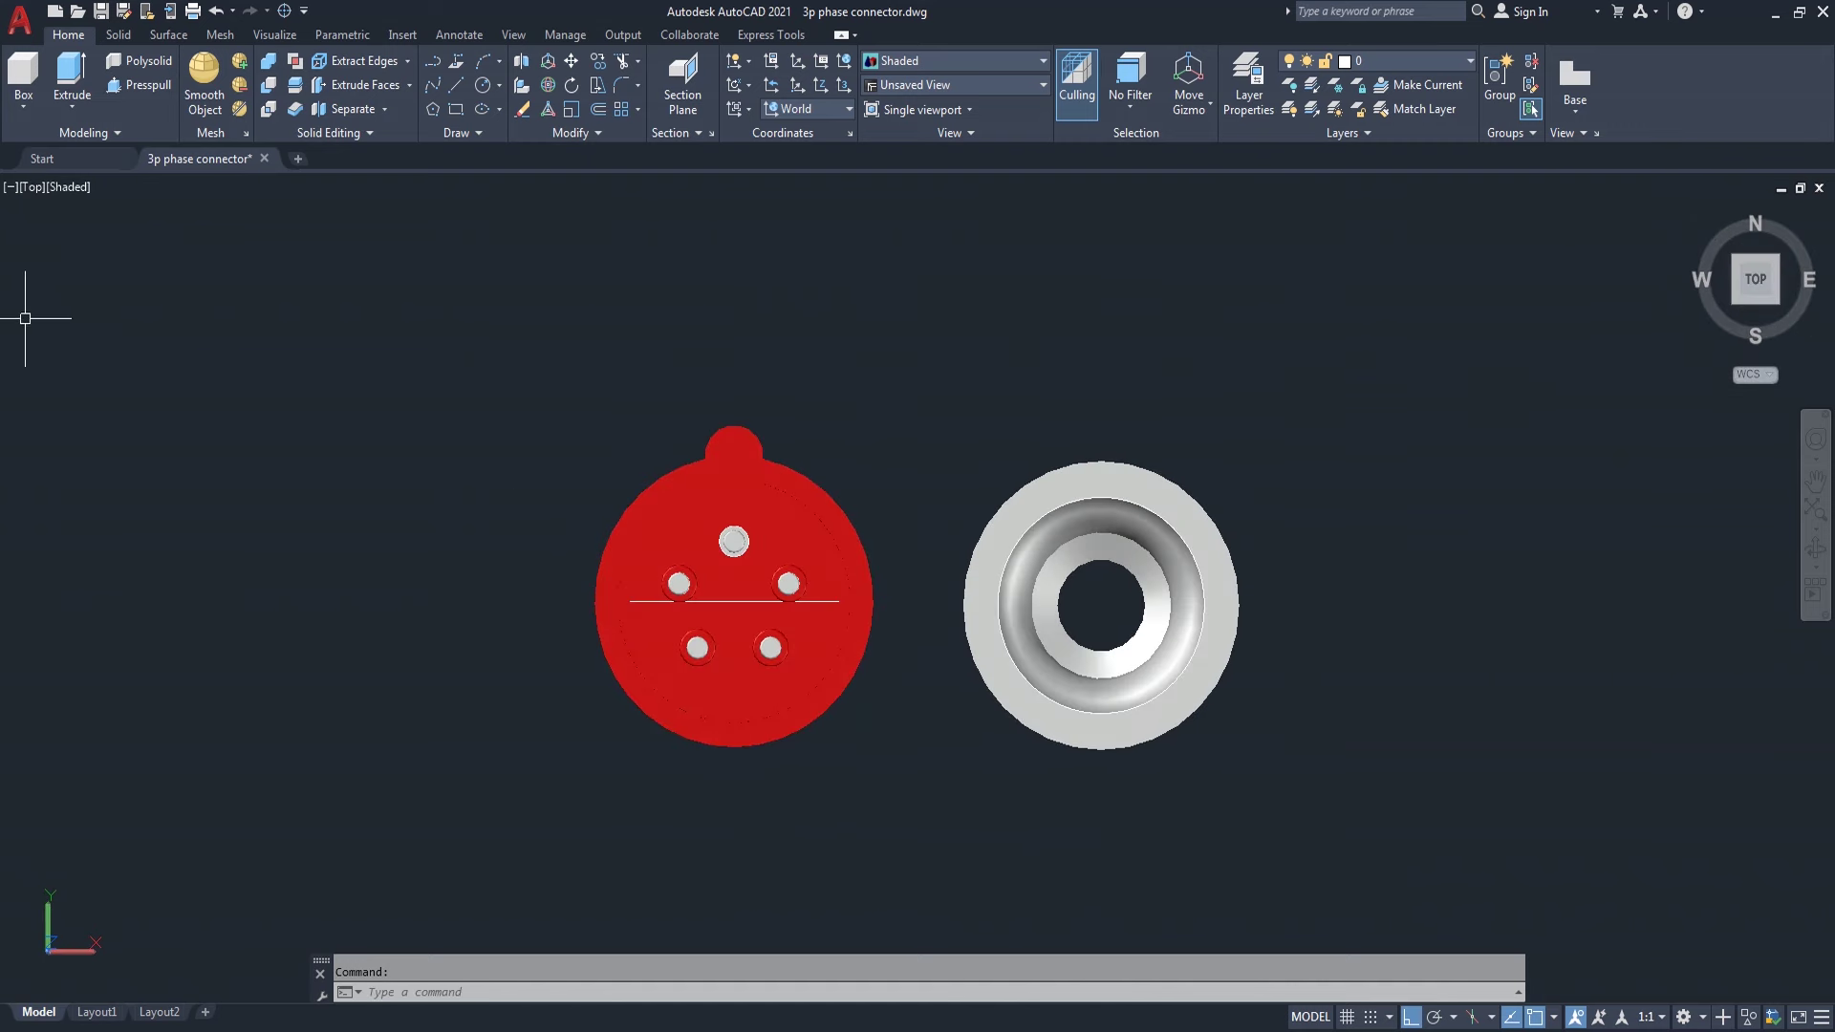
left_click(80, 187)
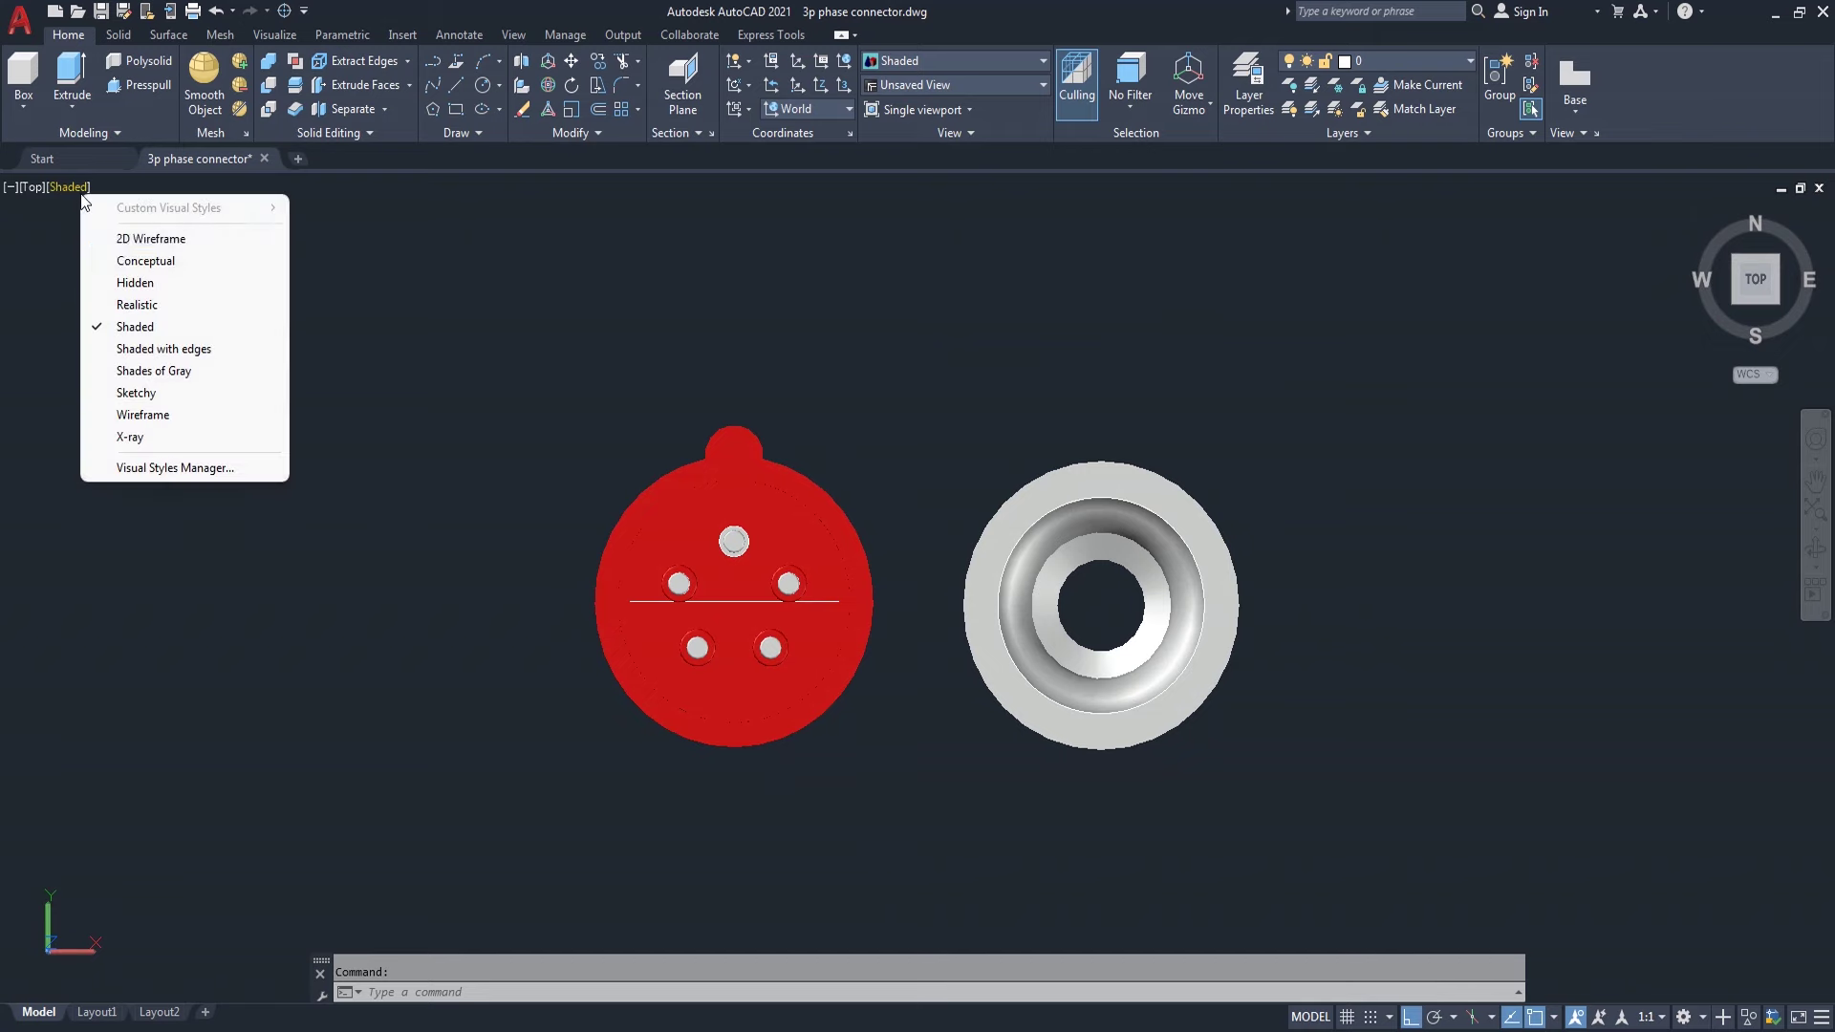
- Show the top view in 2D Wireframe and zoom in to reveal the plug's internal terminals
left_click(126, 241)
scroll(820, 690, "up", 2)
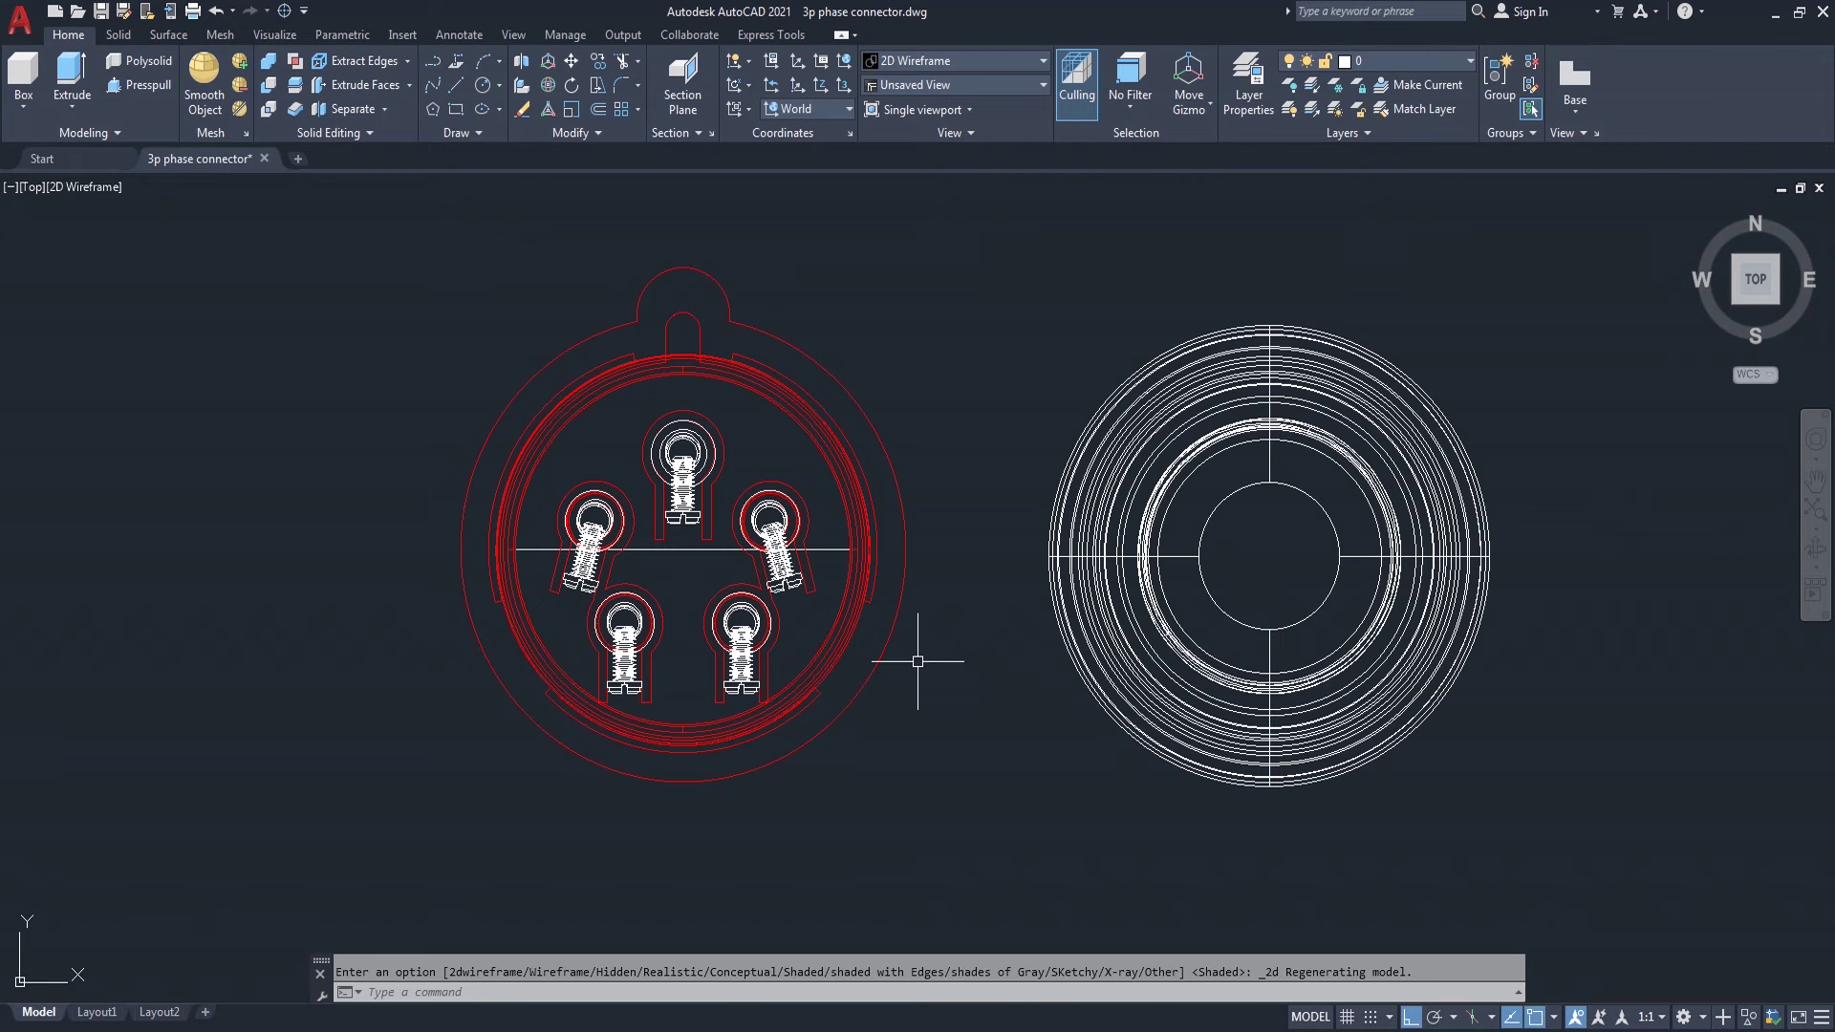
scroll(925, 652, "up", 2)
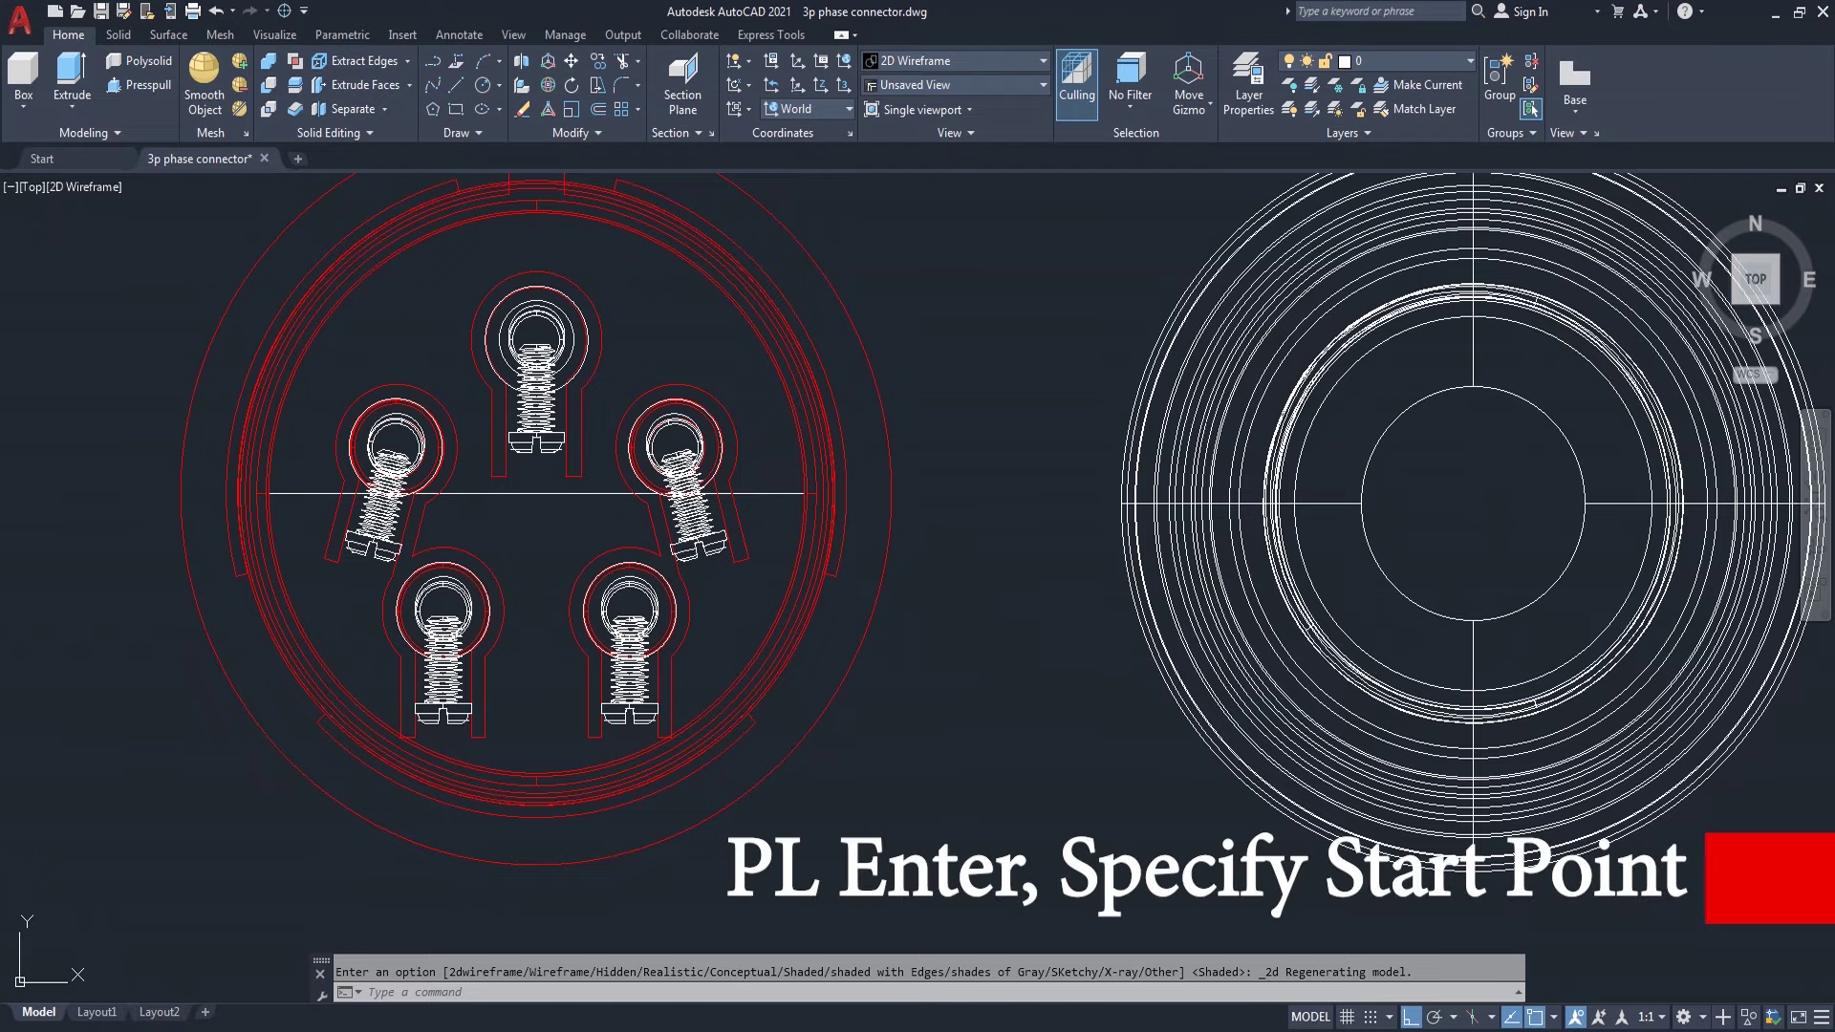
- Draw a V-shaped polyline from the connector centre toward the lower-right pins
type("l")
key("Return")
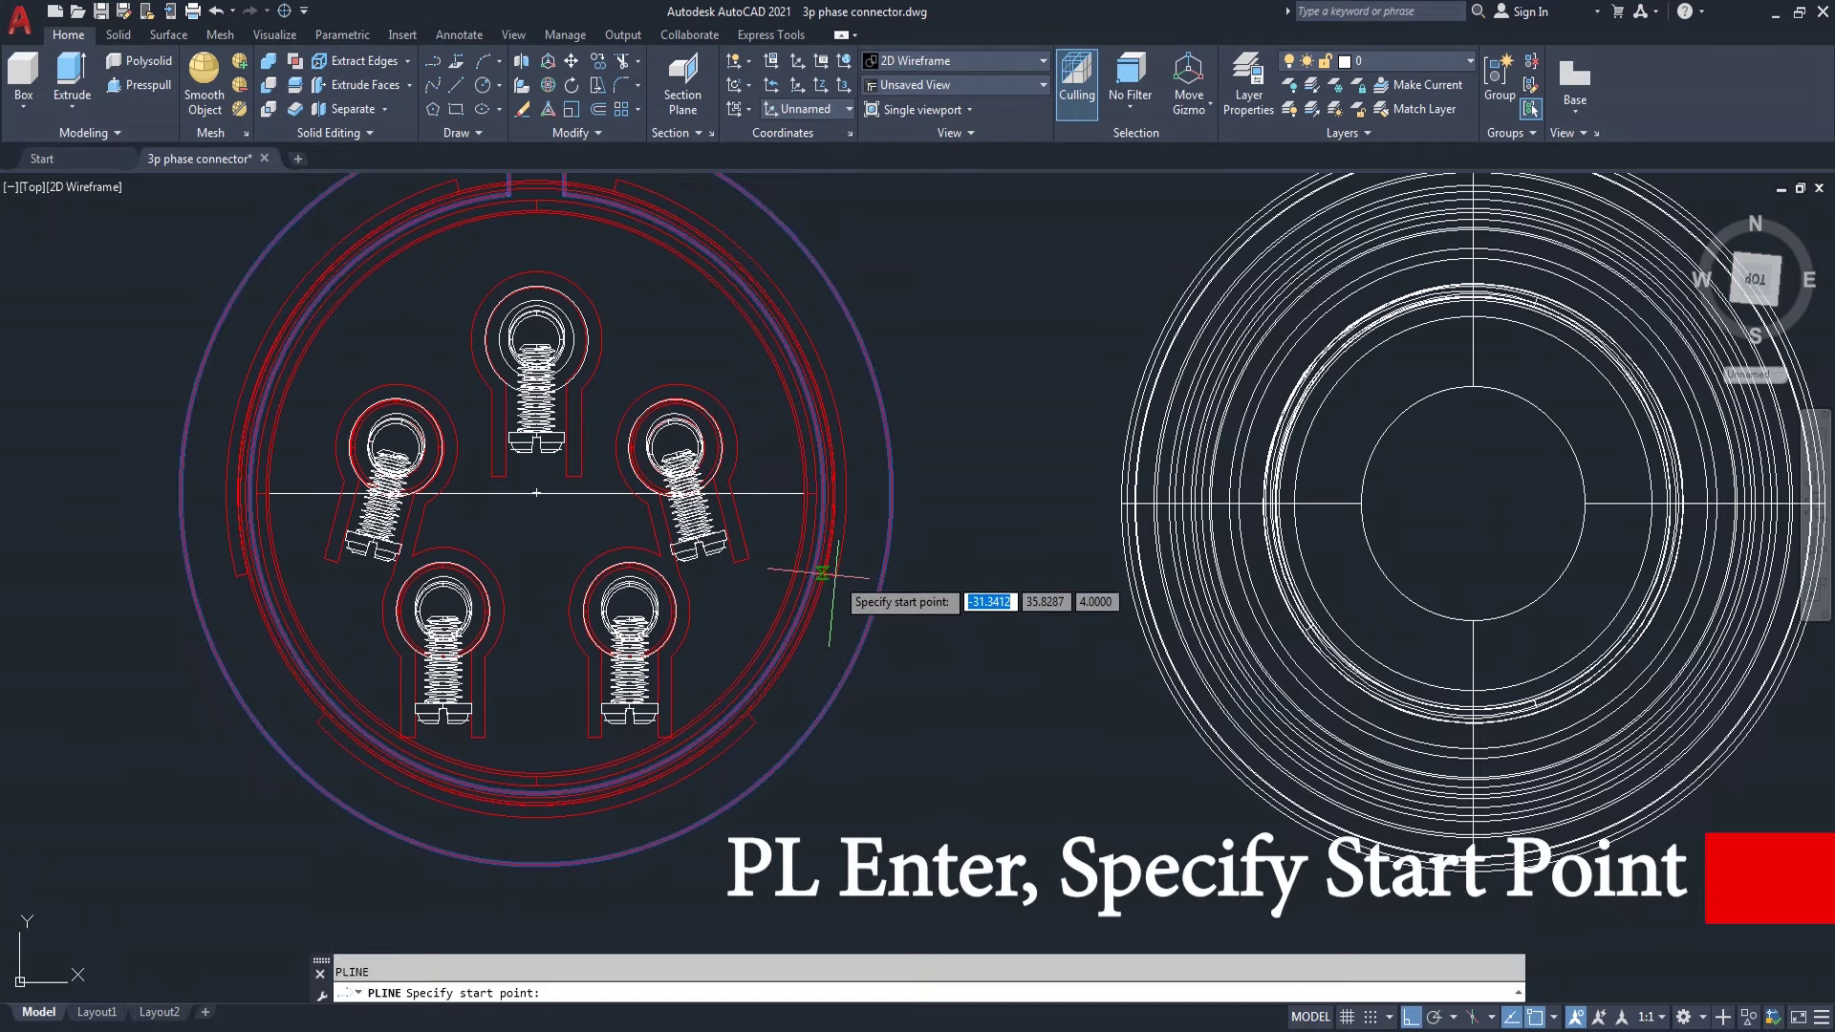
scroll(834, 577, "up", 5)
left_click(827, 576)
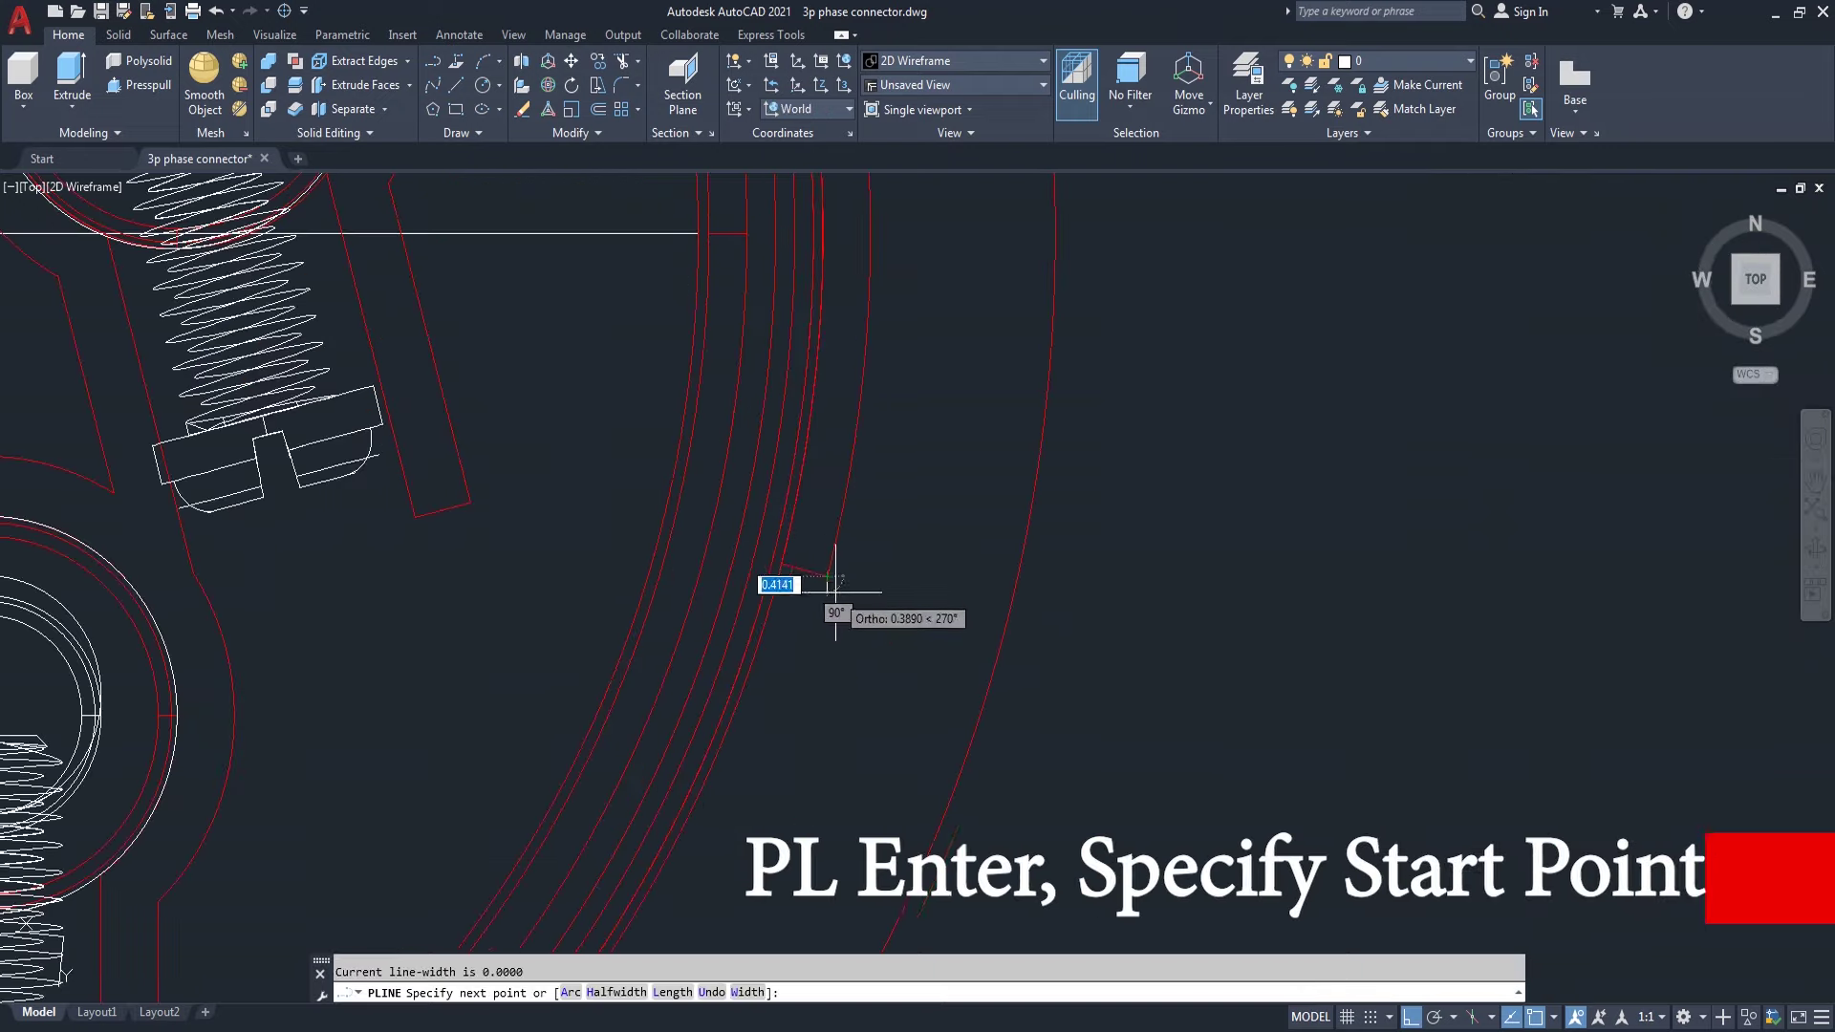
scroll(832, 579, "down", 5)
left_click(834, 587)
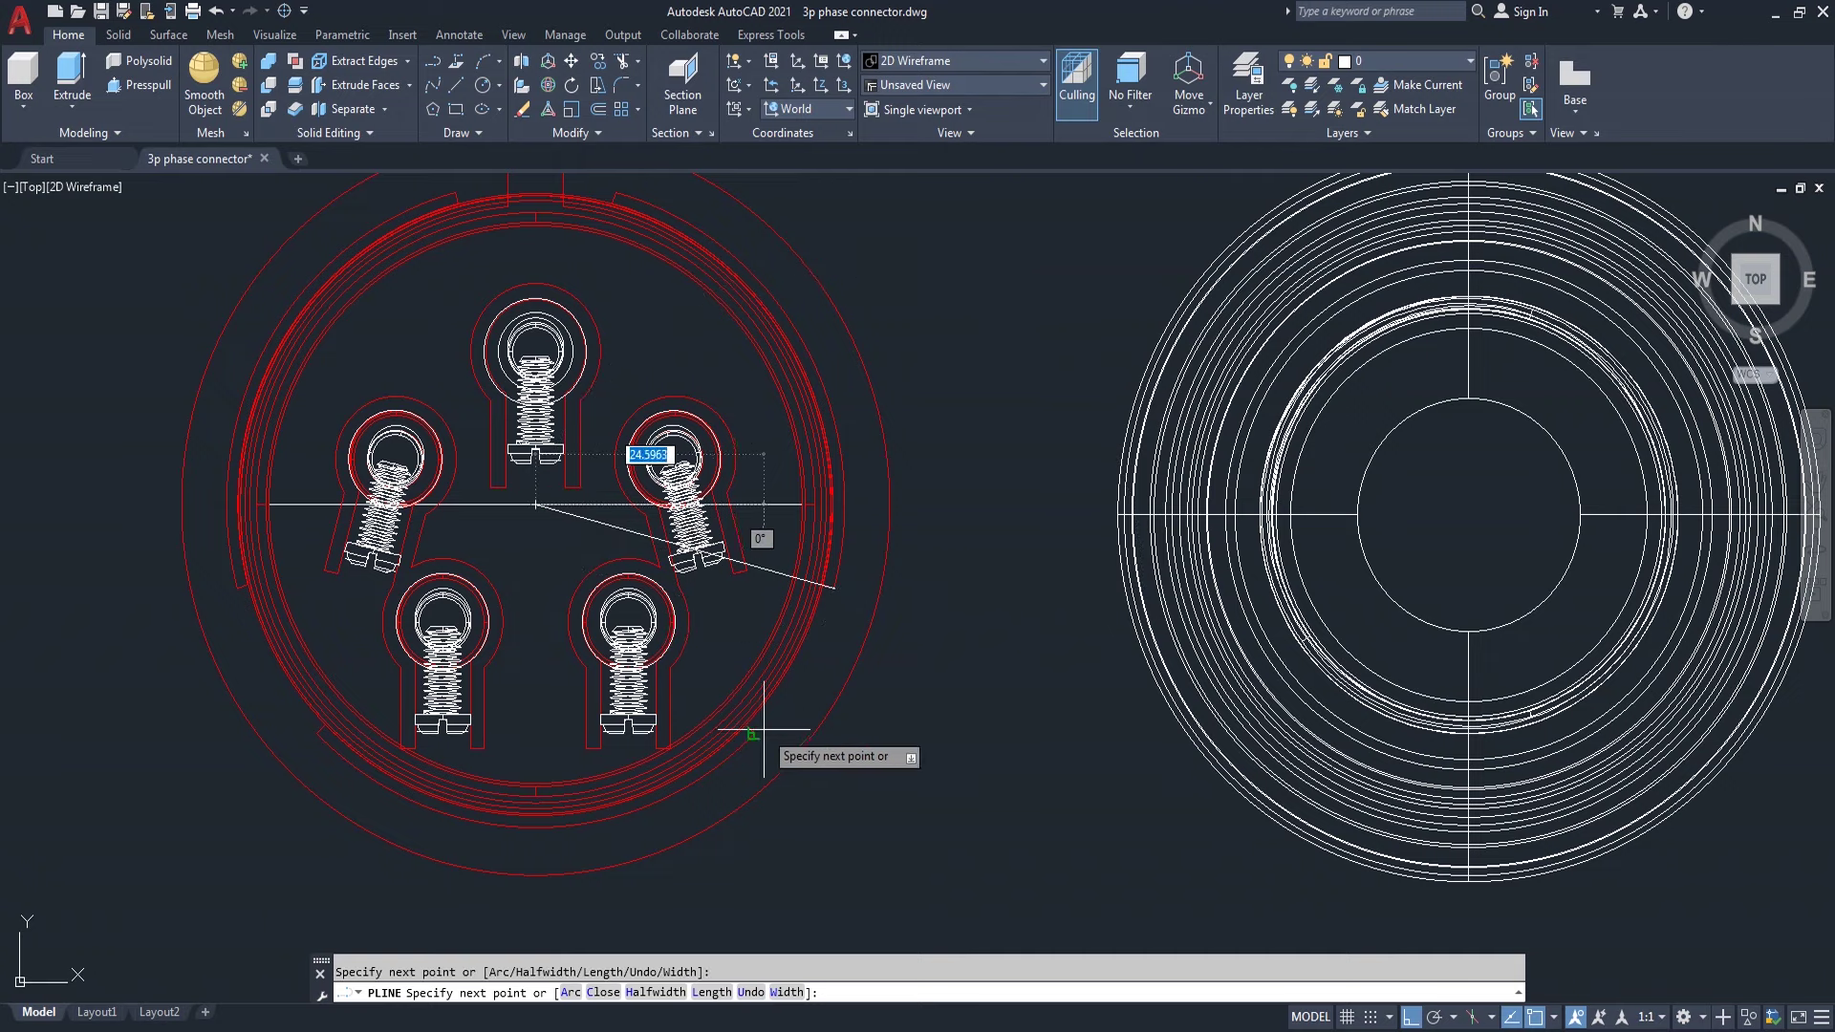
scroll(761, 739, "up", 5)
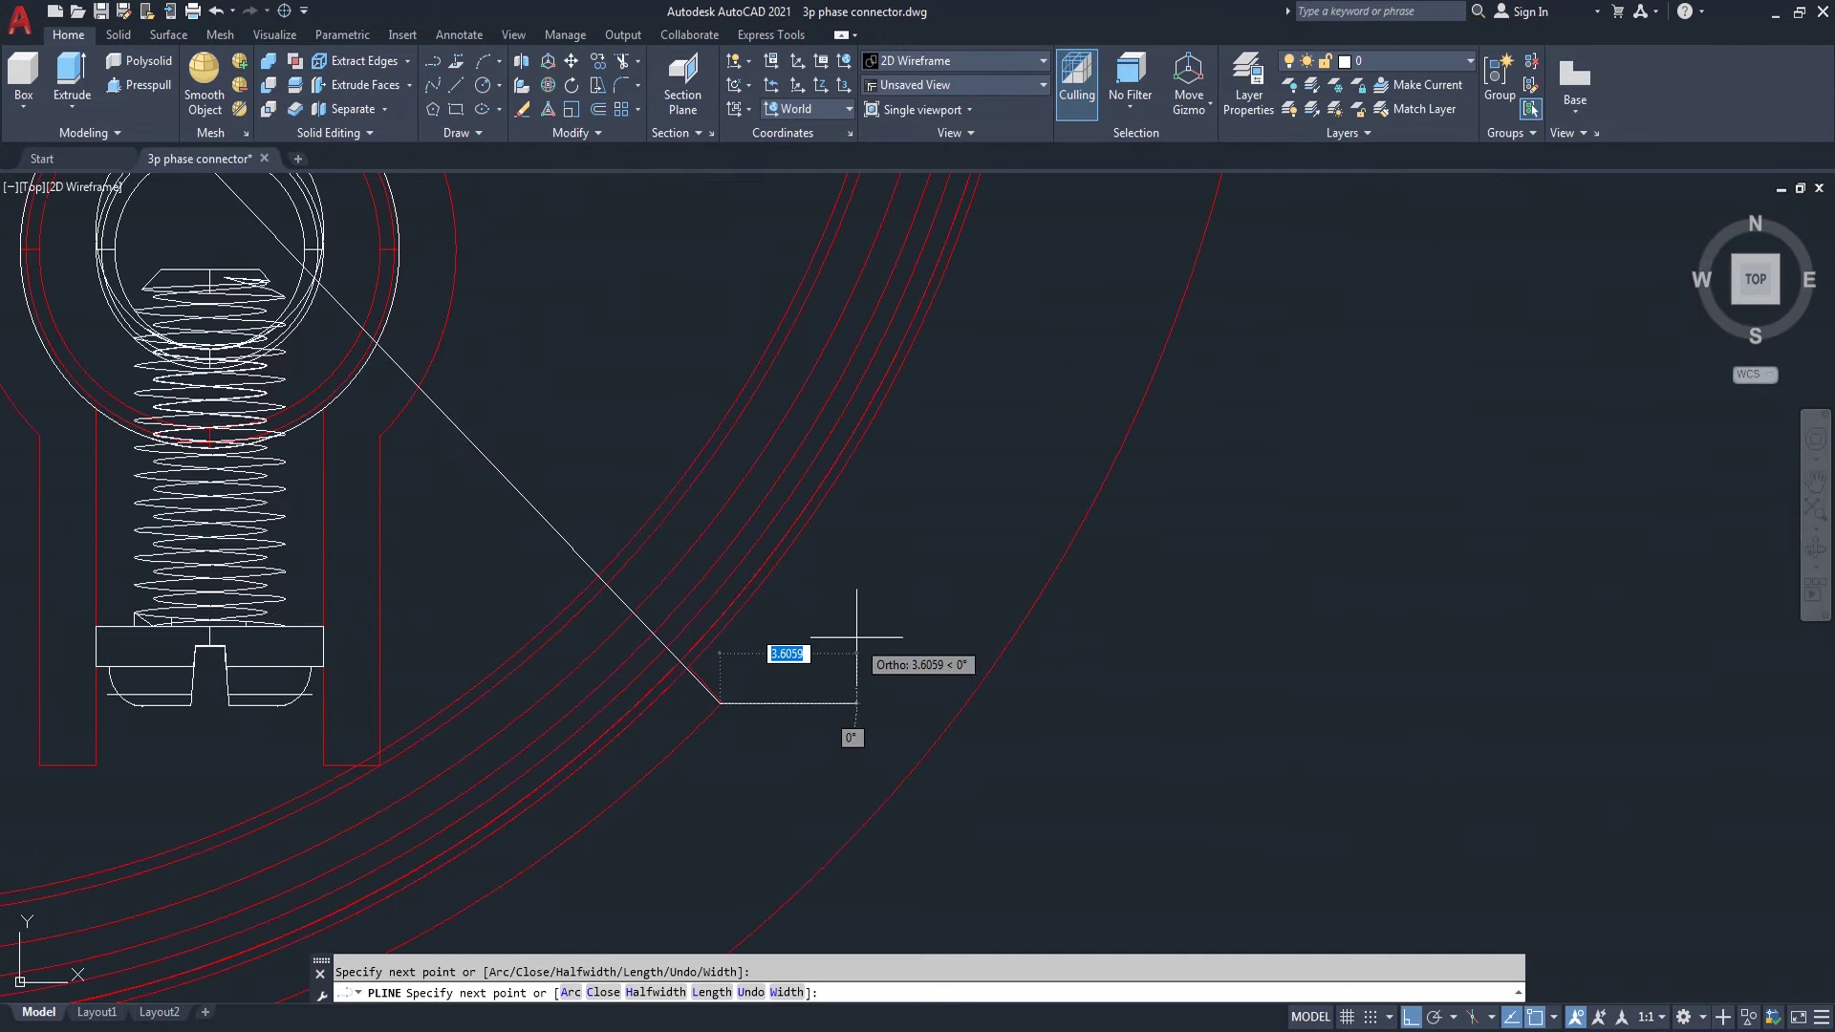
scroll(720, 704, "down", 5)
- End the polyline, pan to recentre the connector, and undo the last action
key("Escape")
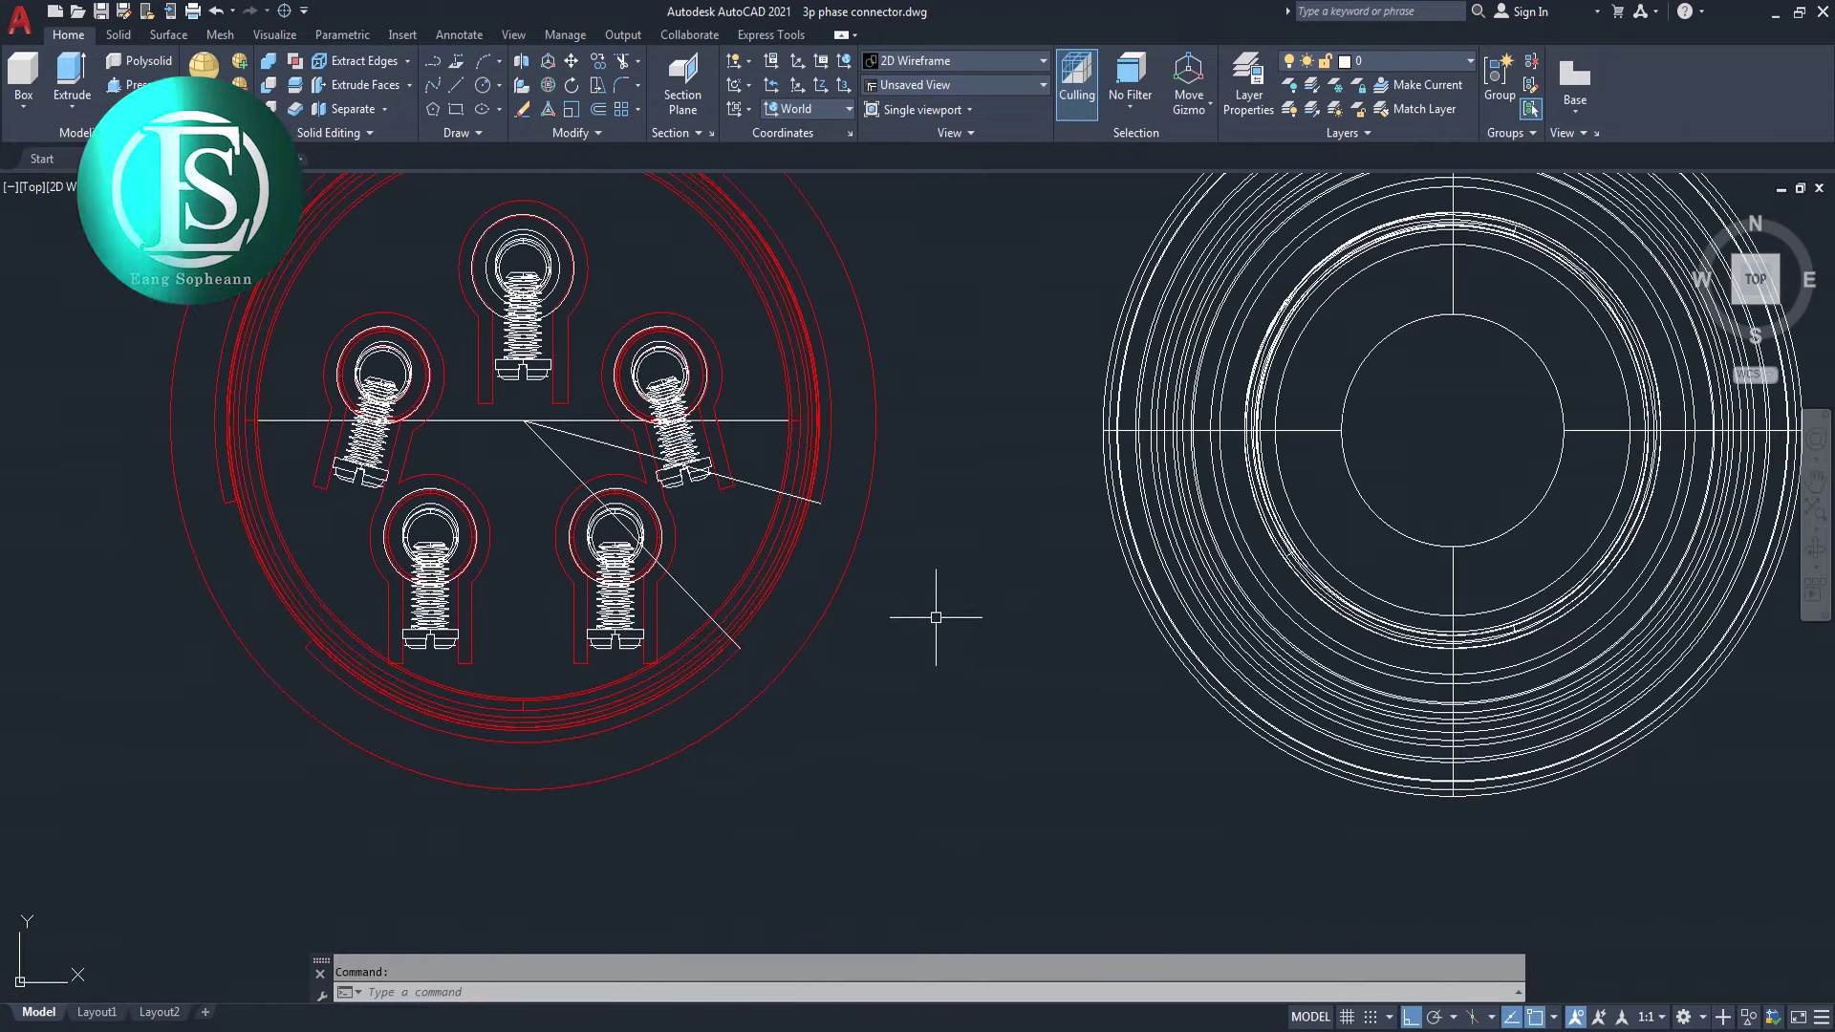
scroll(900, 594, "down", 2)
middle_click_drag(900, 594, 818, 608)
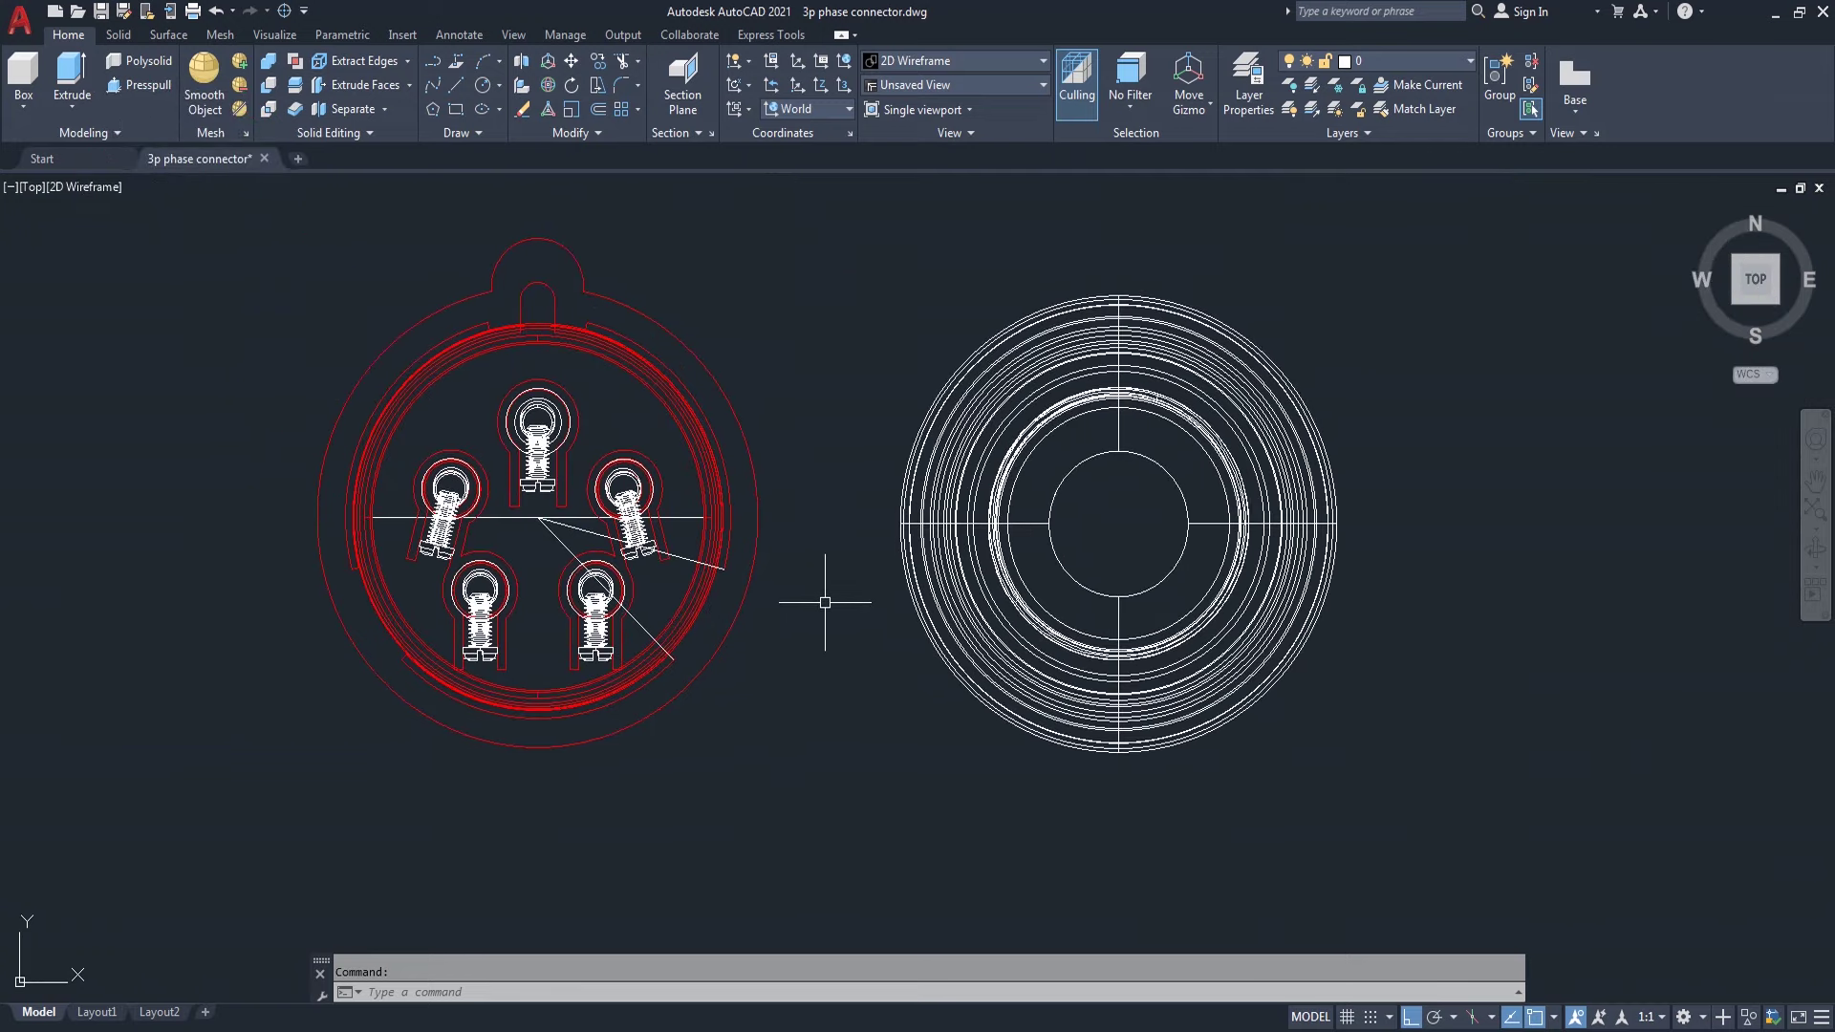
scroll(770, 559, "up", 2)
key("ctrl+z")
type("ro")
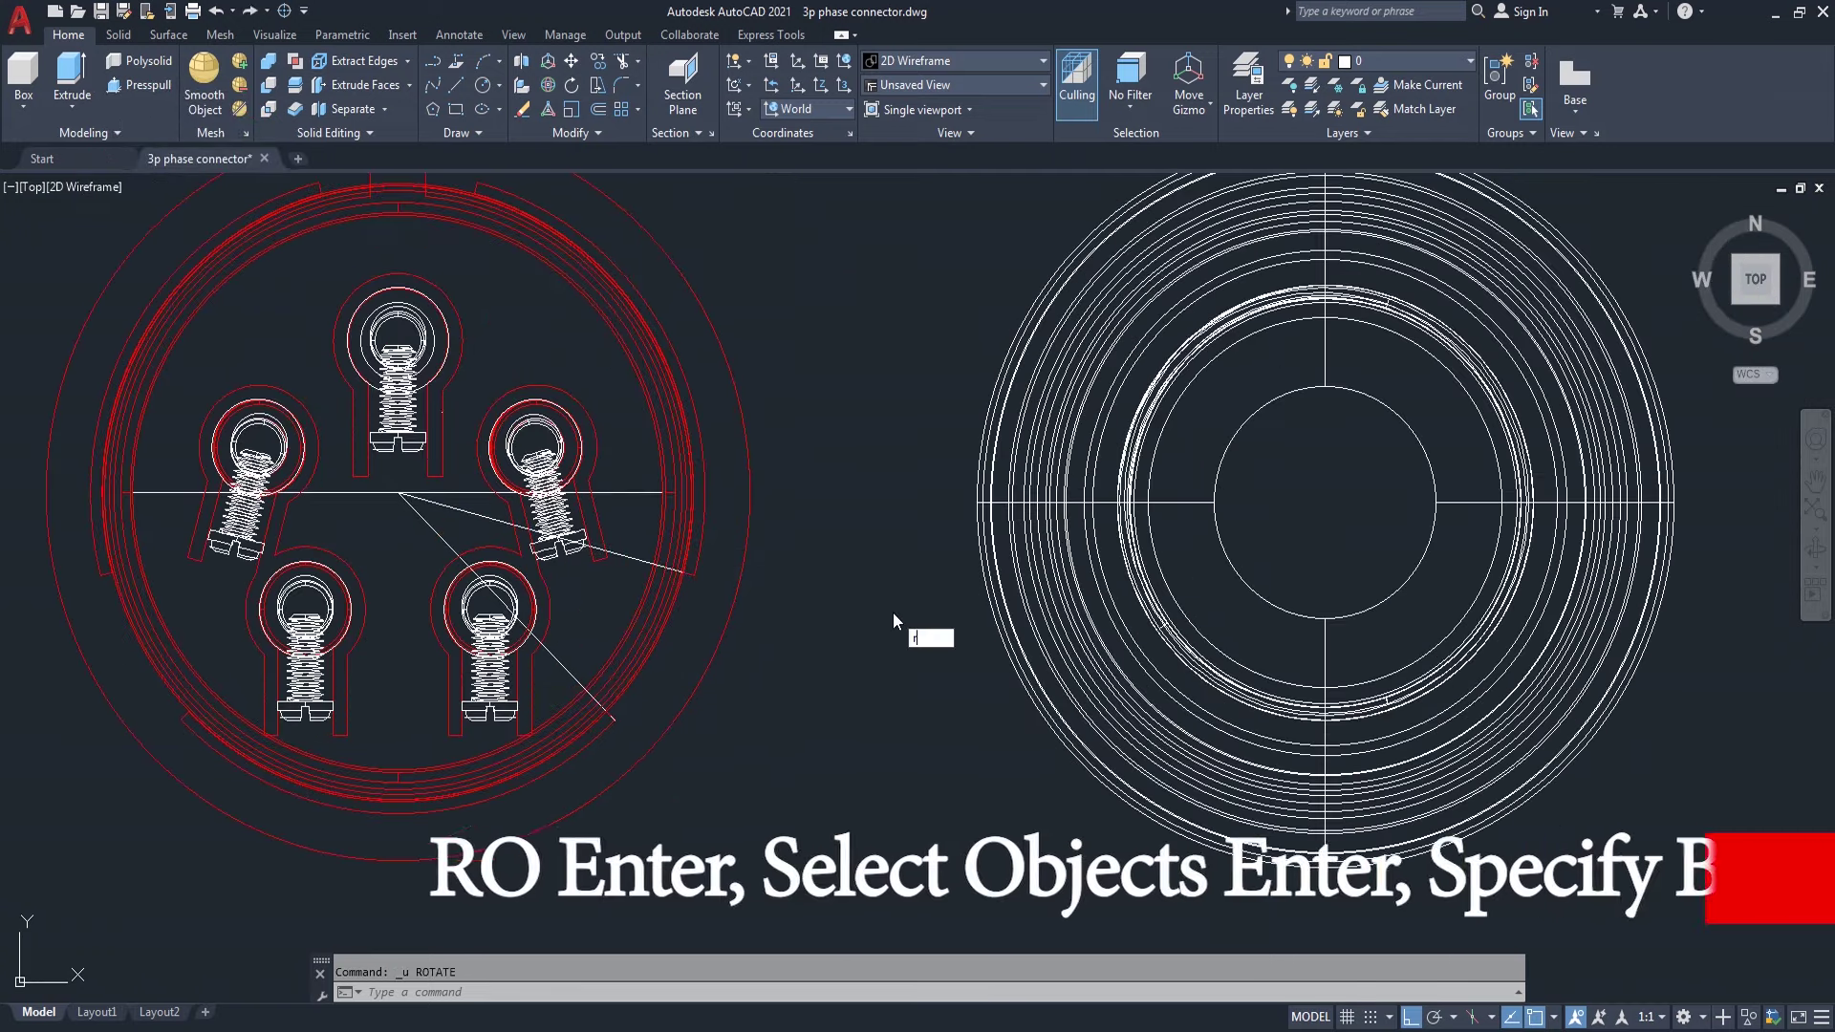
- Rotate the V polyline about its apex, Ortho off, so the wedge wraps the right-hand pin
key("Return")
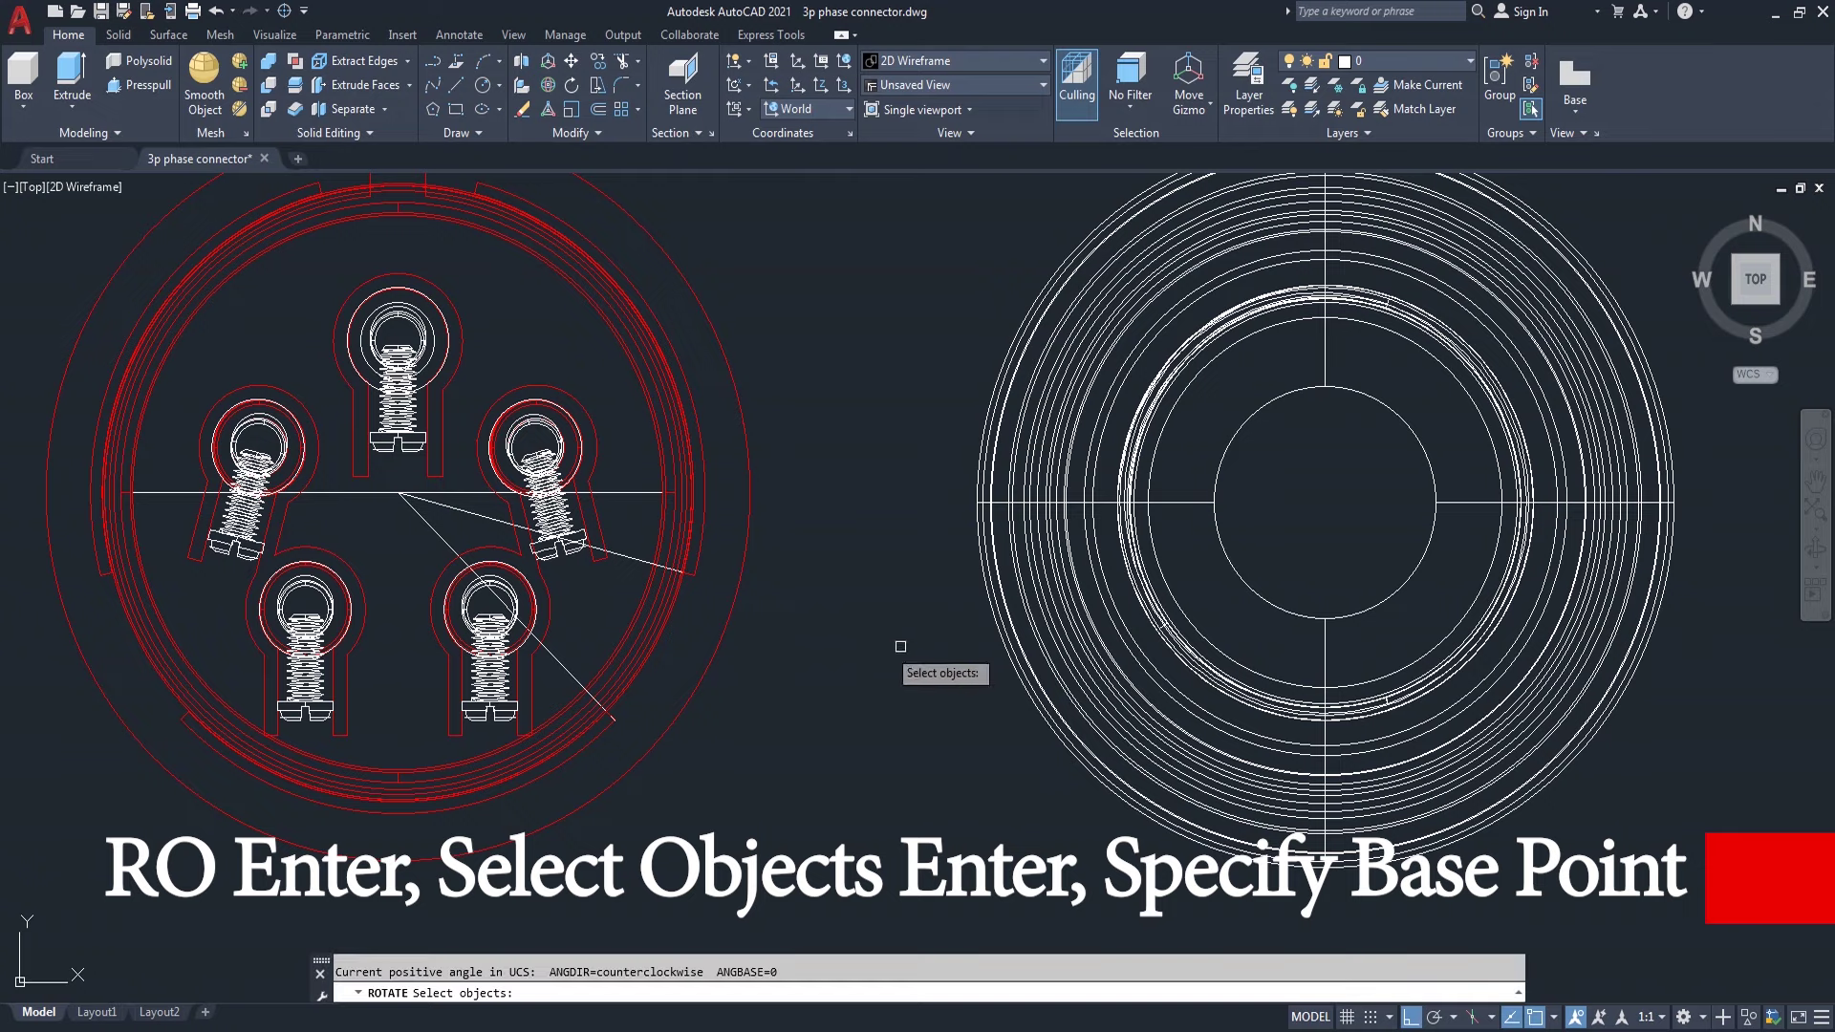
left_click(561, 666)
key("Return")
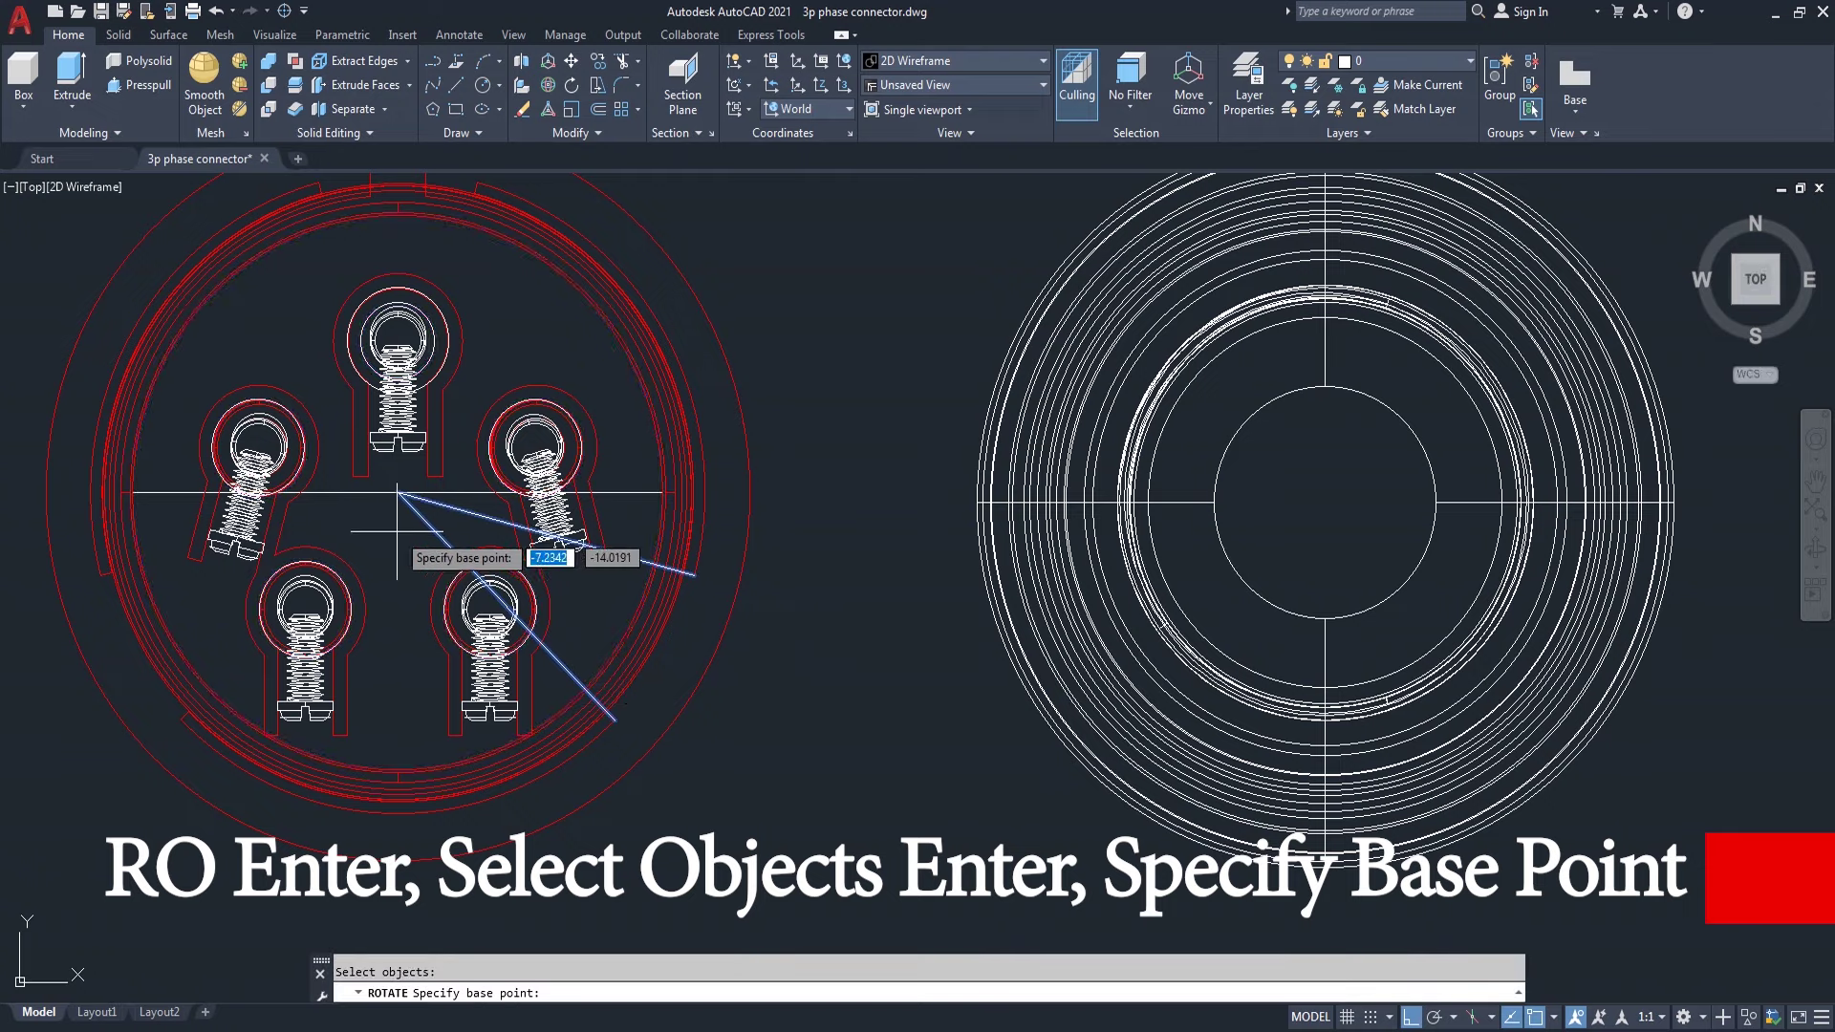
left_click(399, 493)
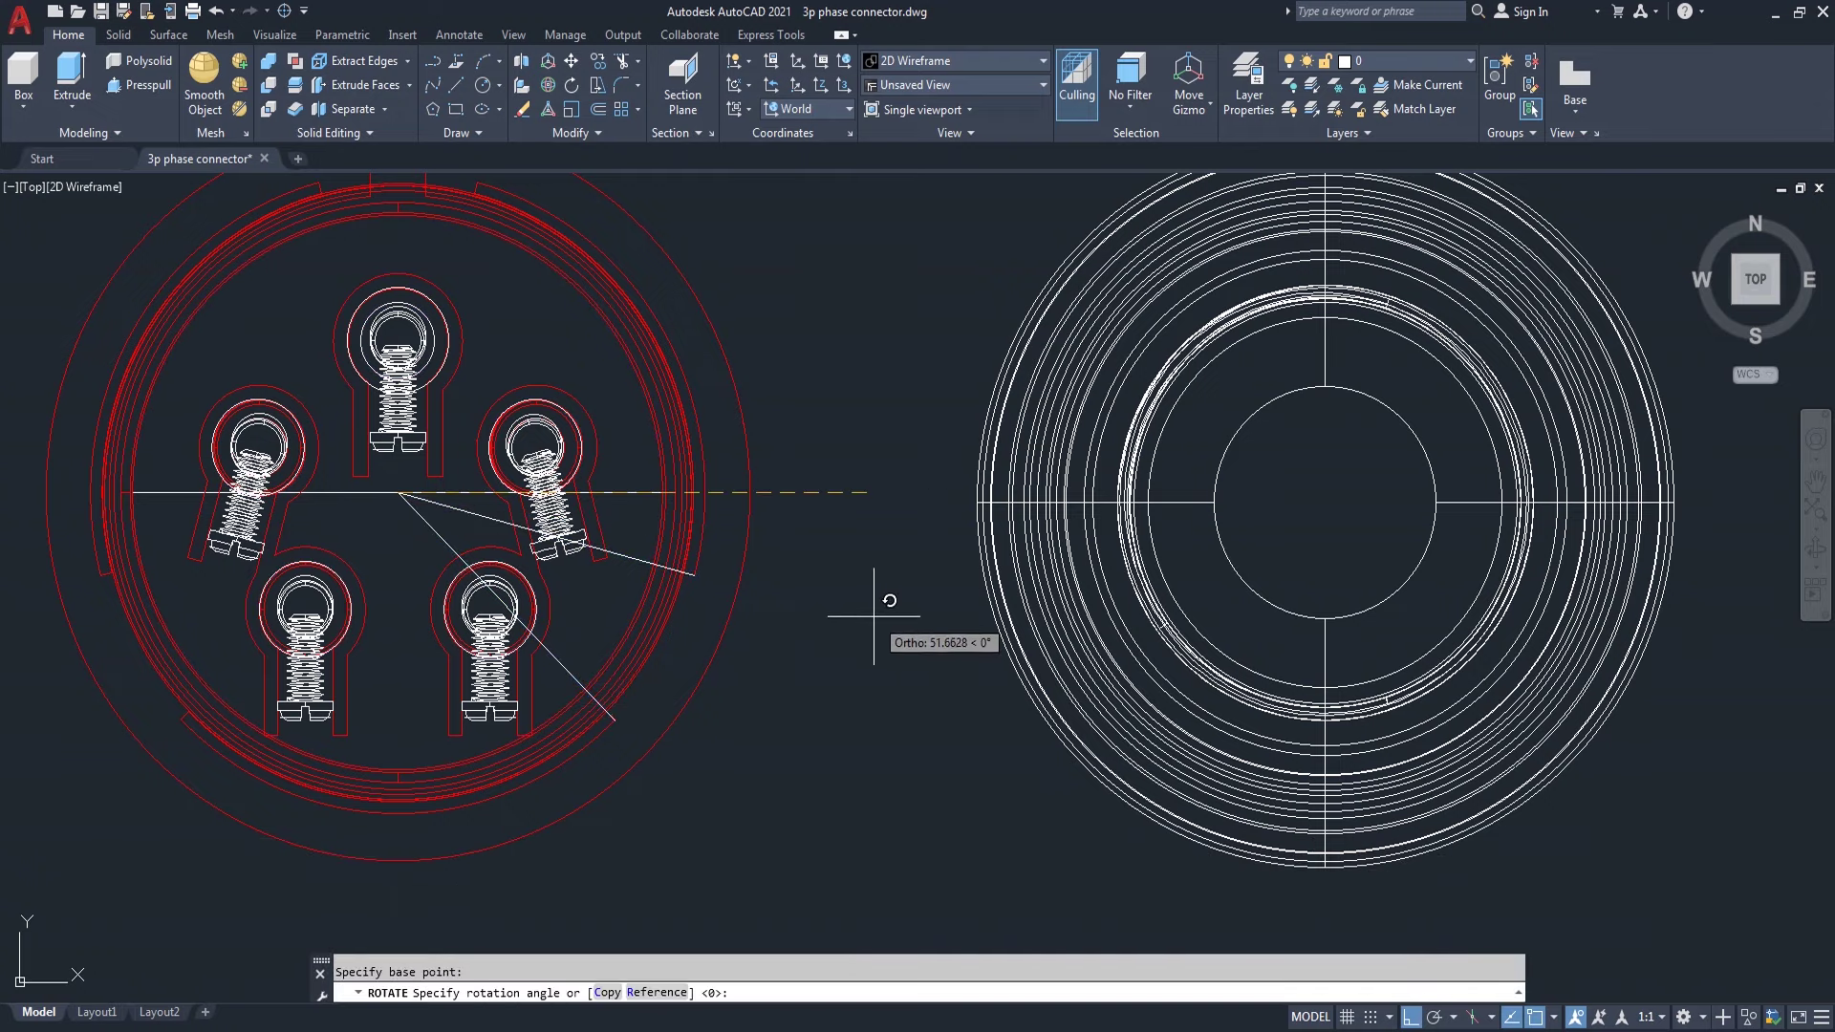
key("F8")
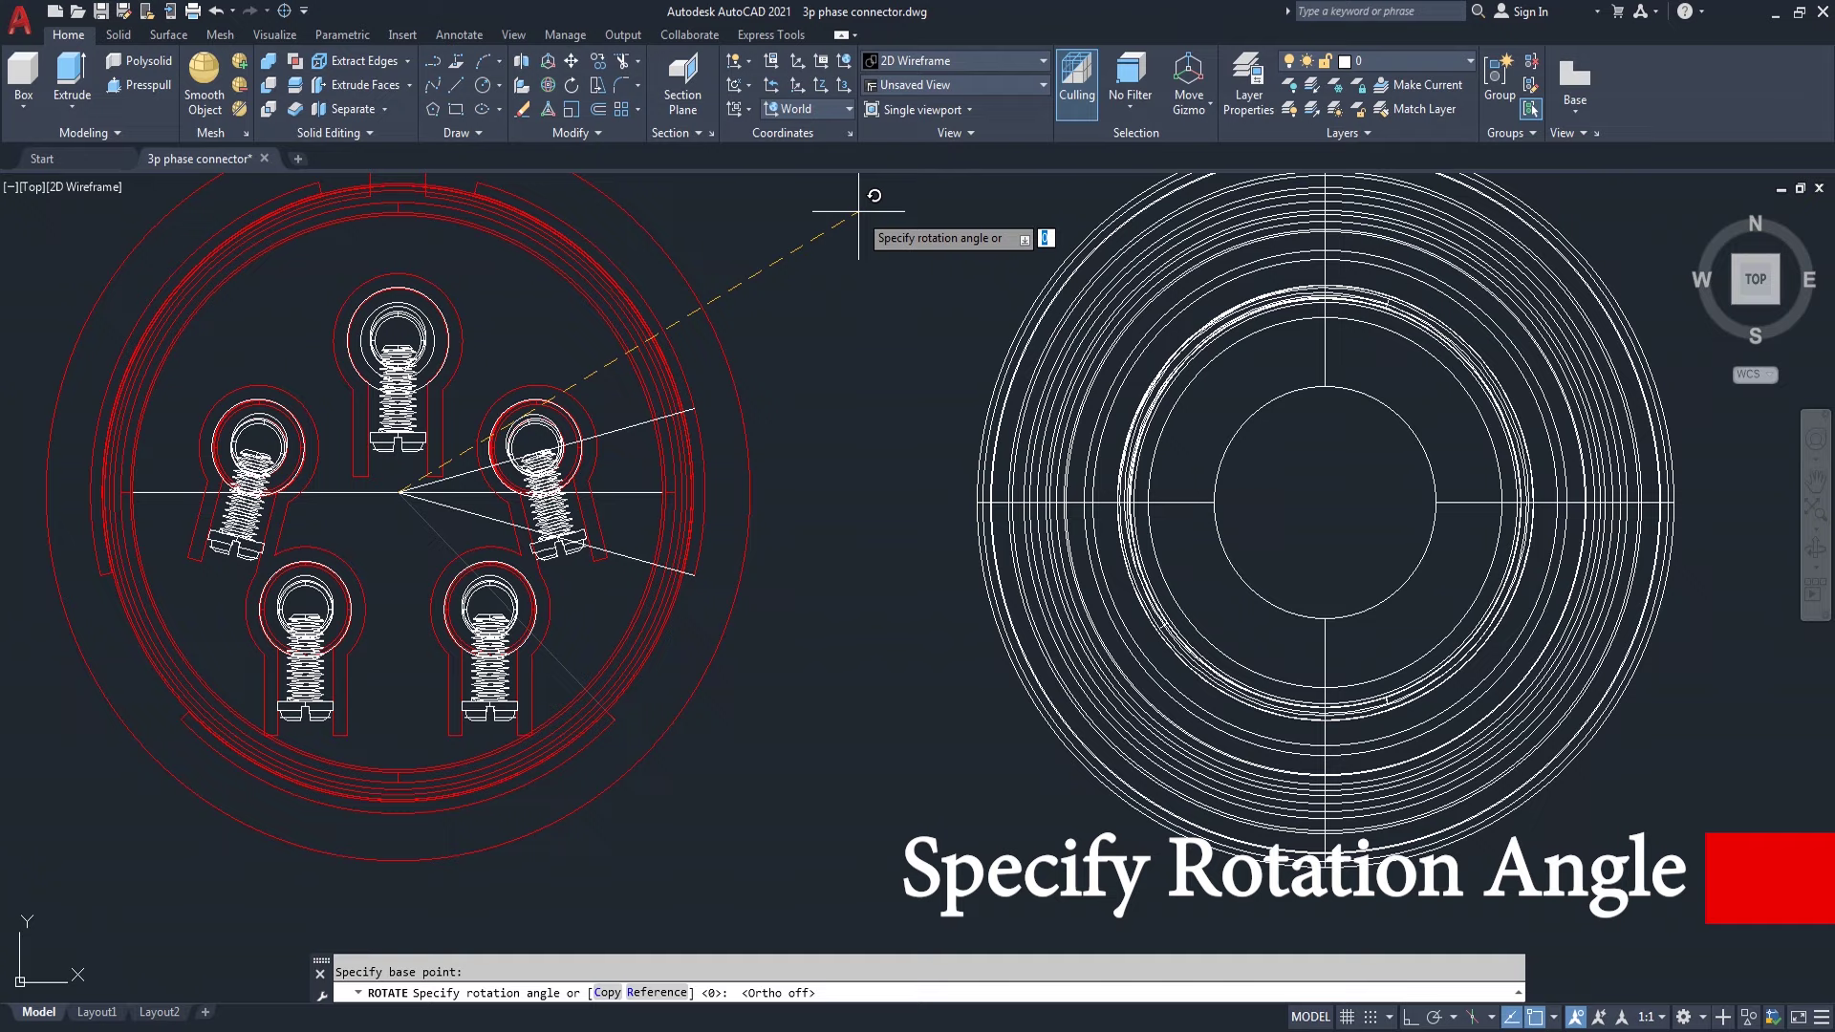
left_click(858, 215)
scroll(586, 549, "up", 2)
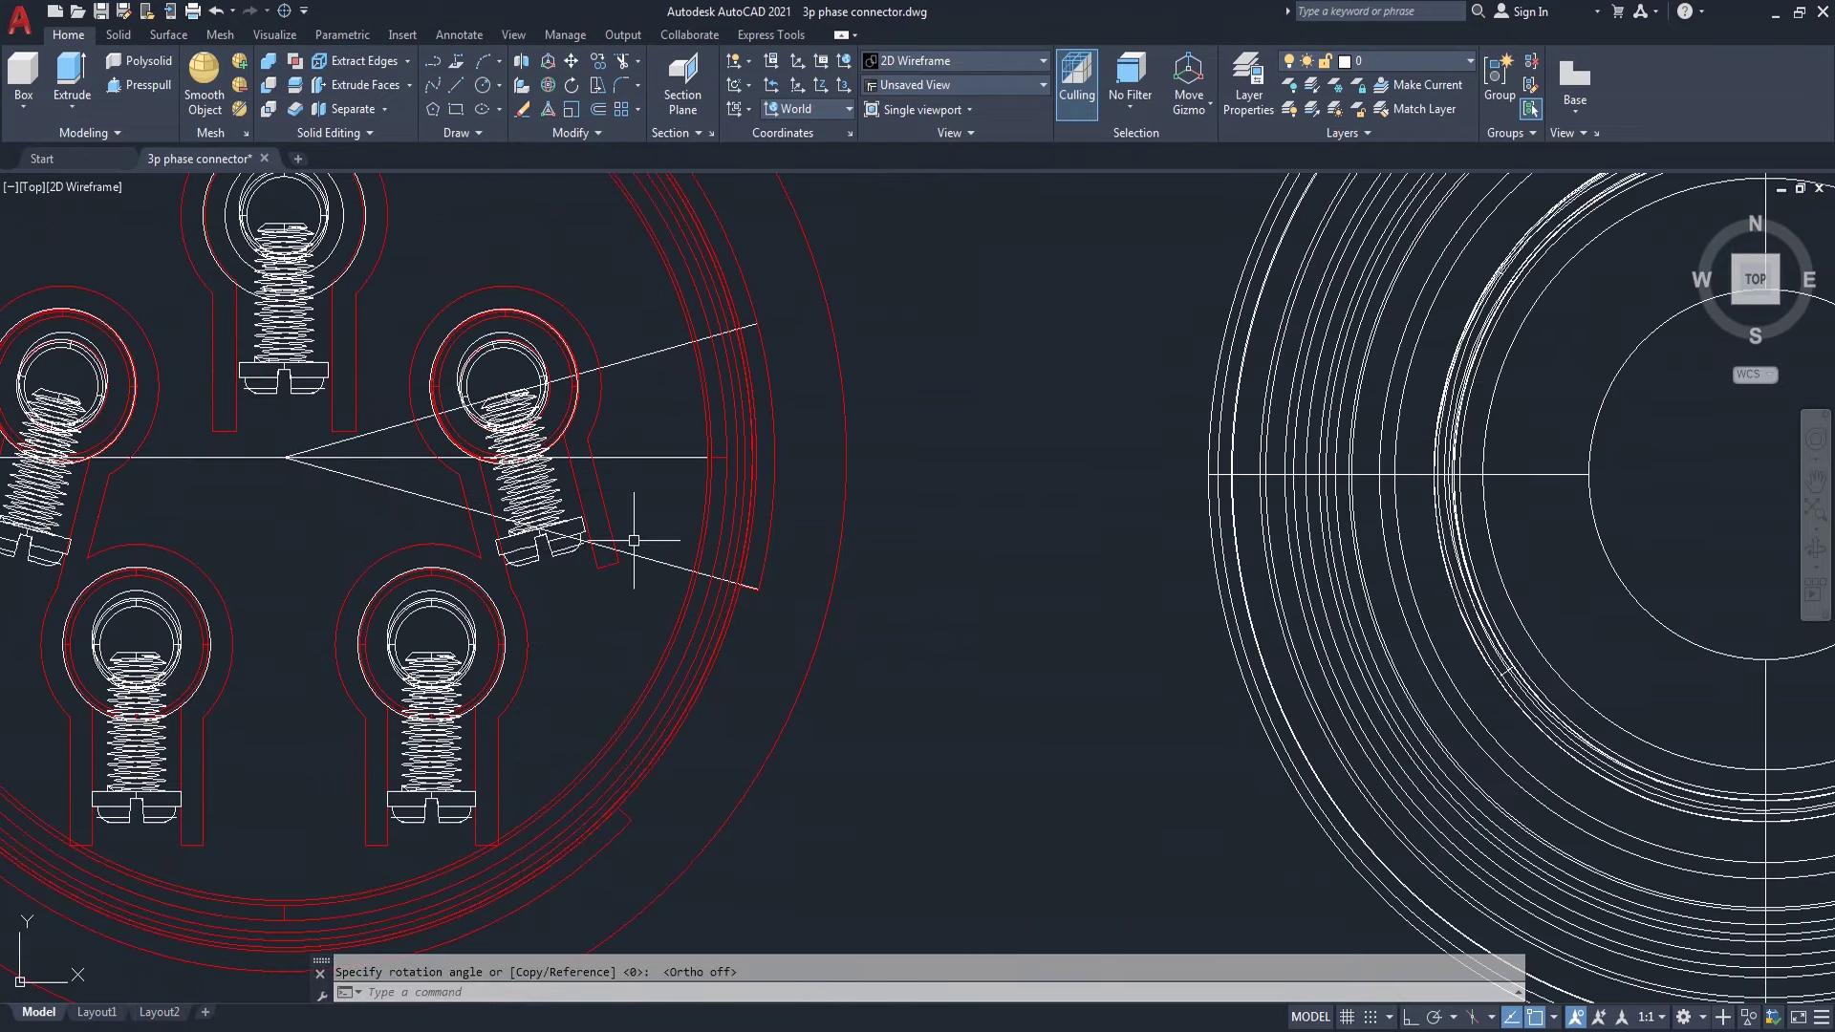
scroll(613, 626, "down", 5)
scroll(612, 625, "up", 2)
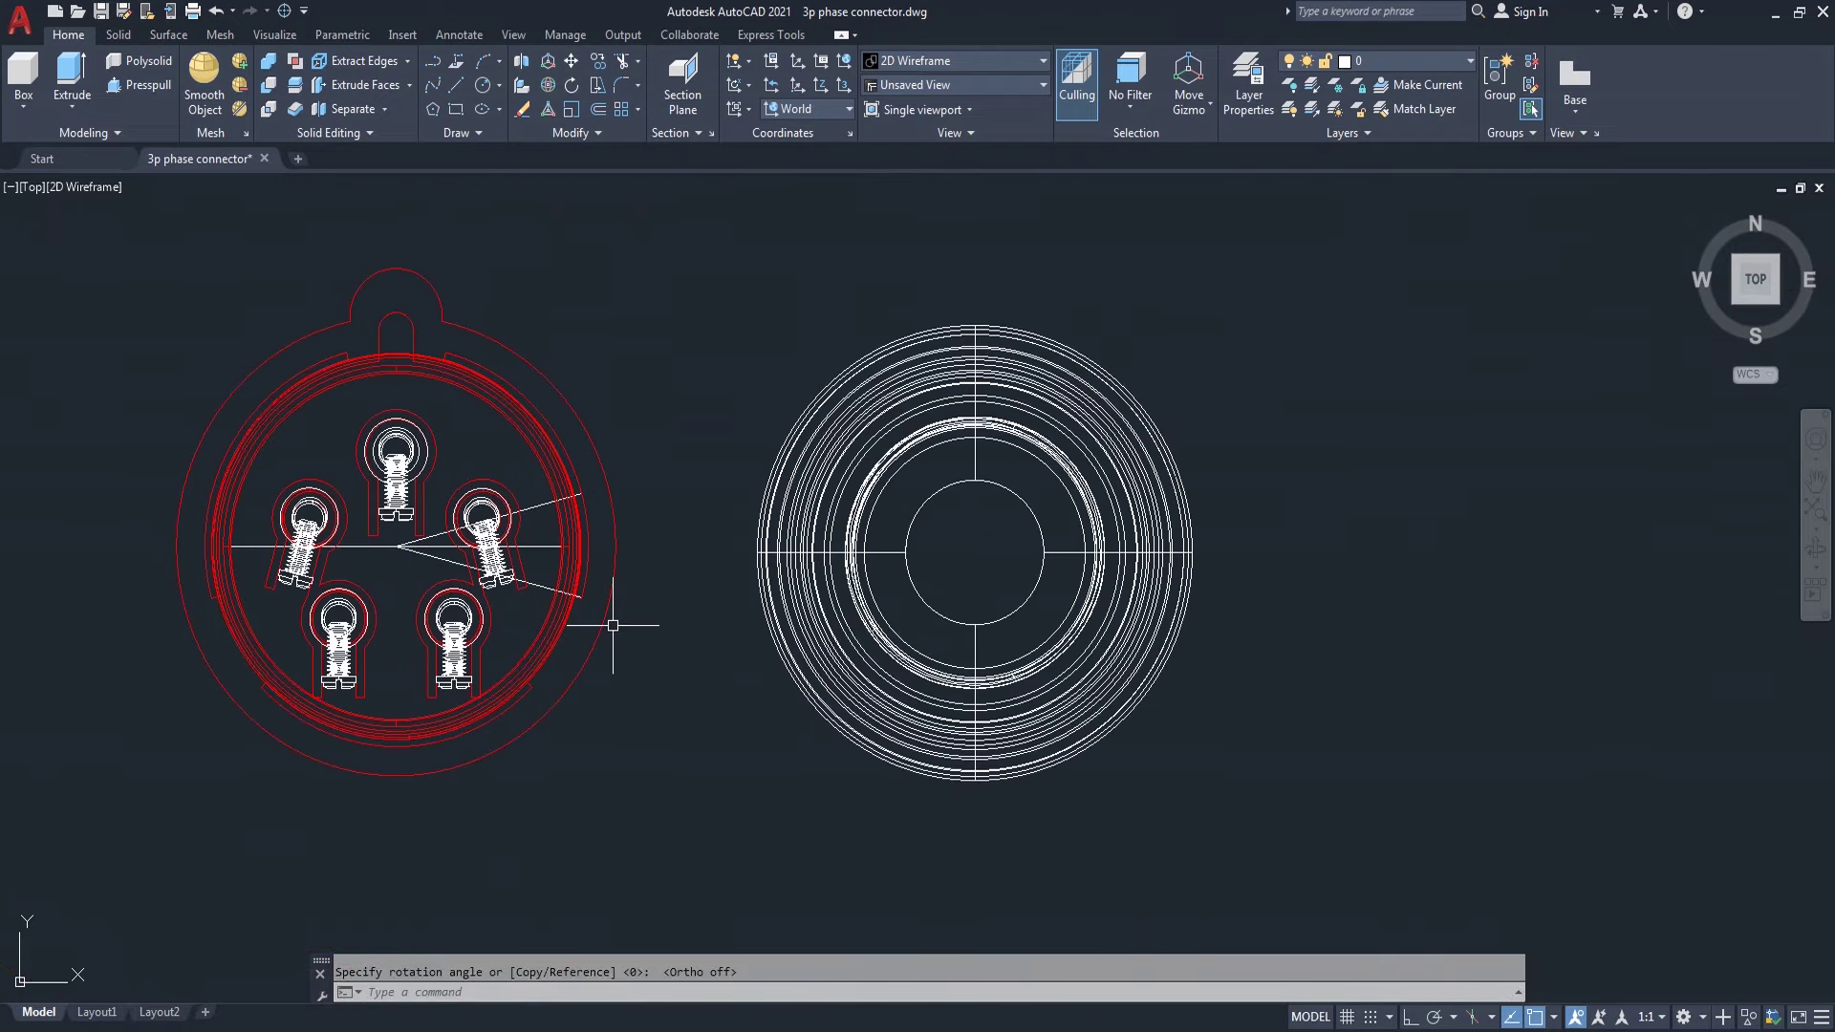
type("m")
key("Return")
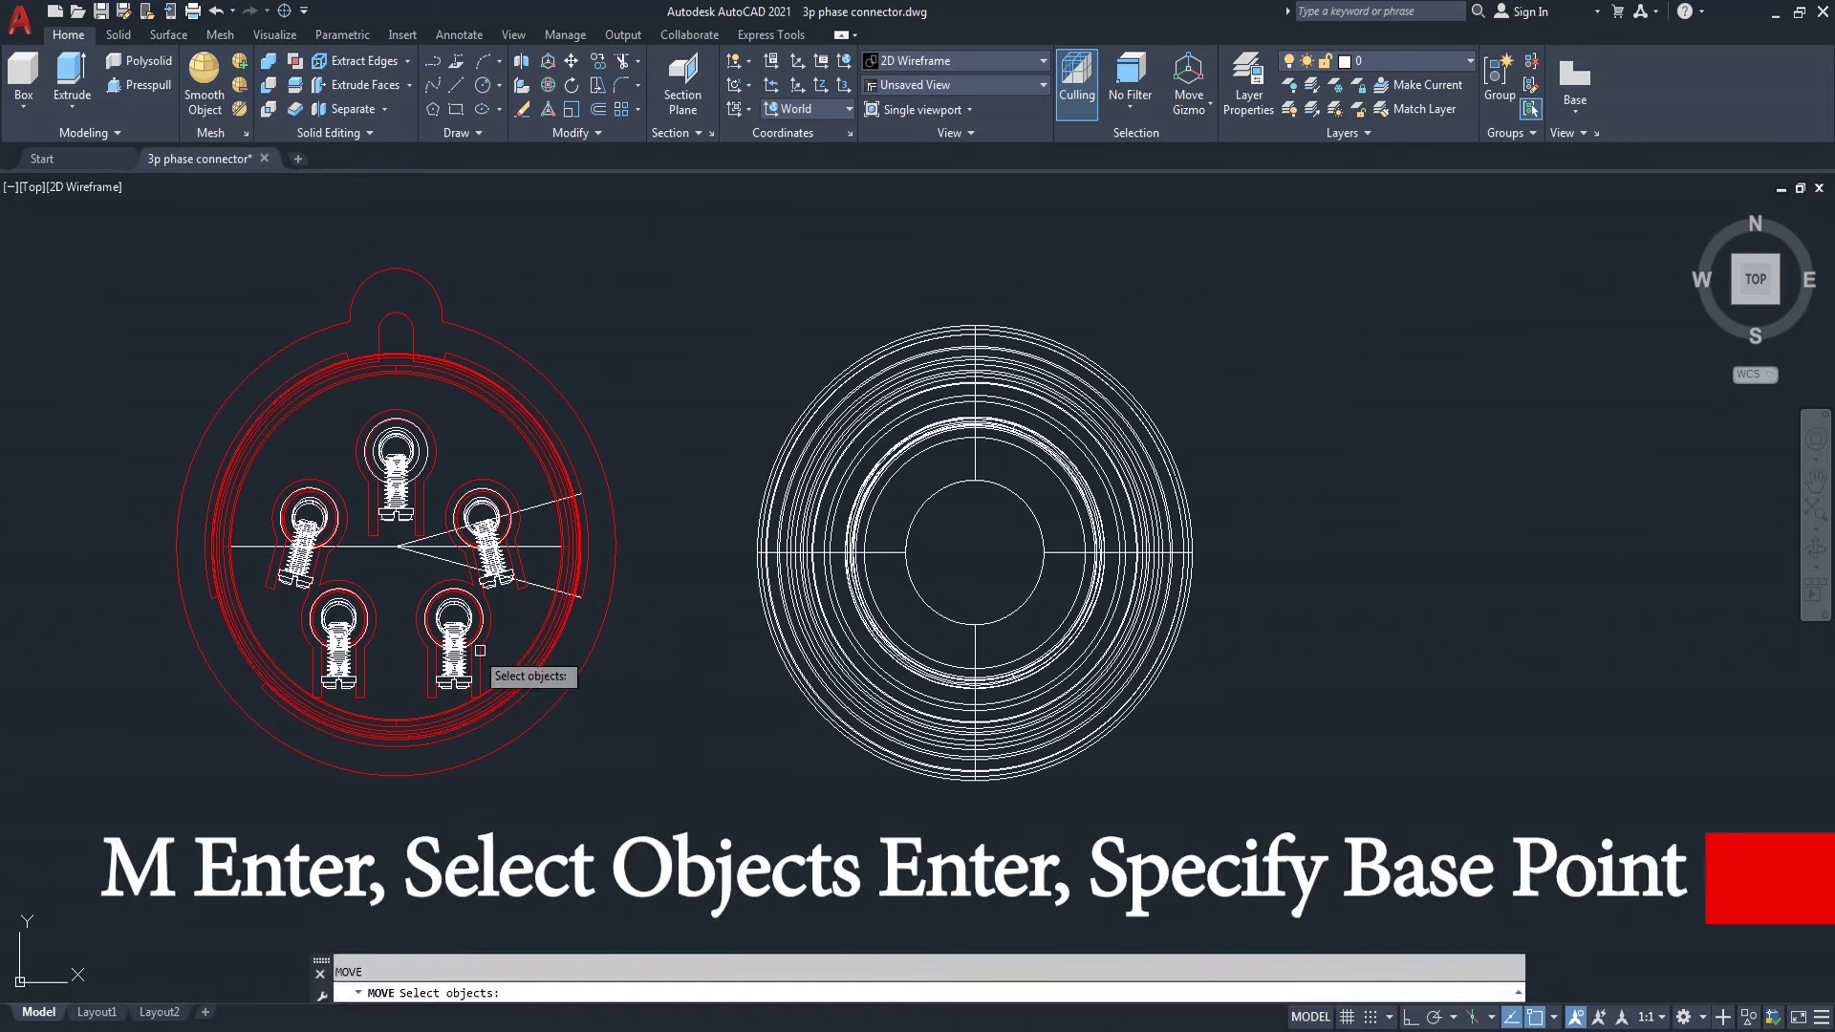
- Shift the V polyline horizontally from its apex into empty space right of the white rings
scroll(389, 561, "up", 2)
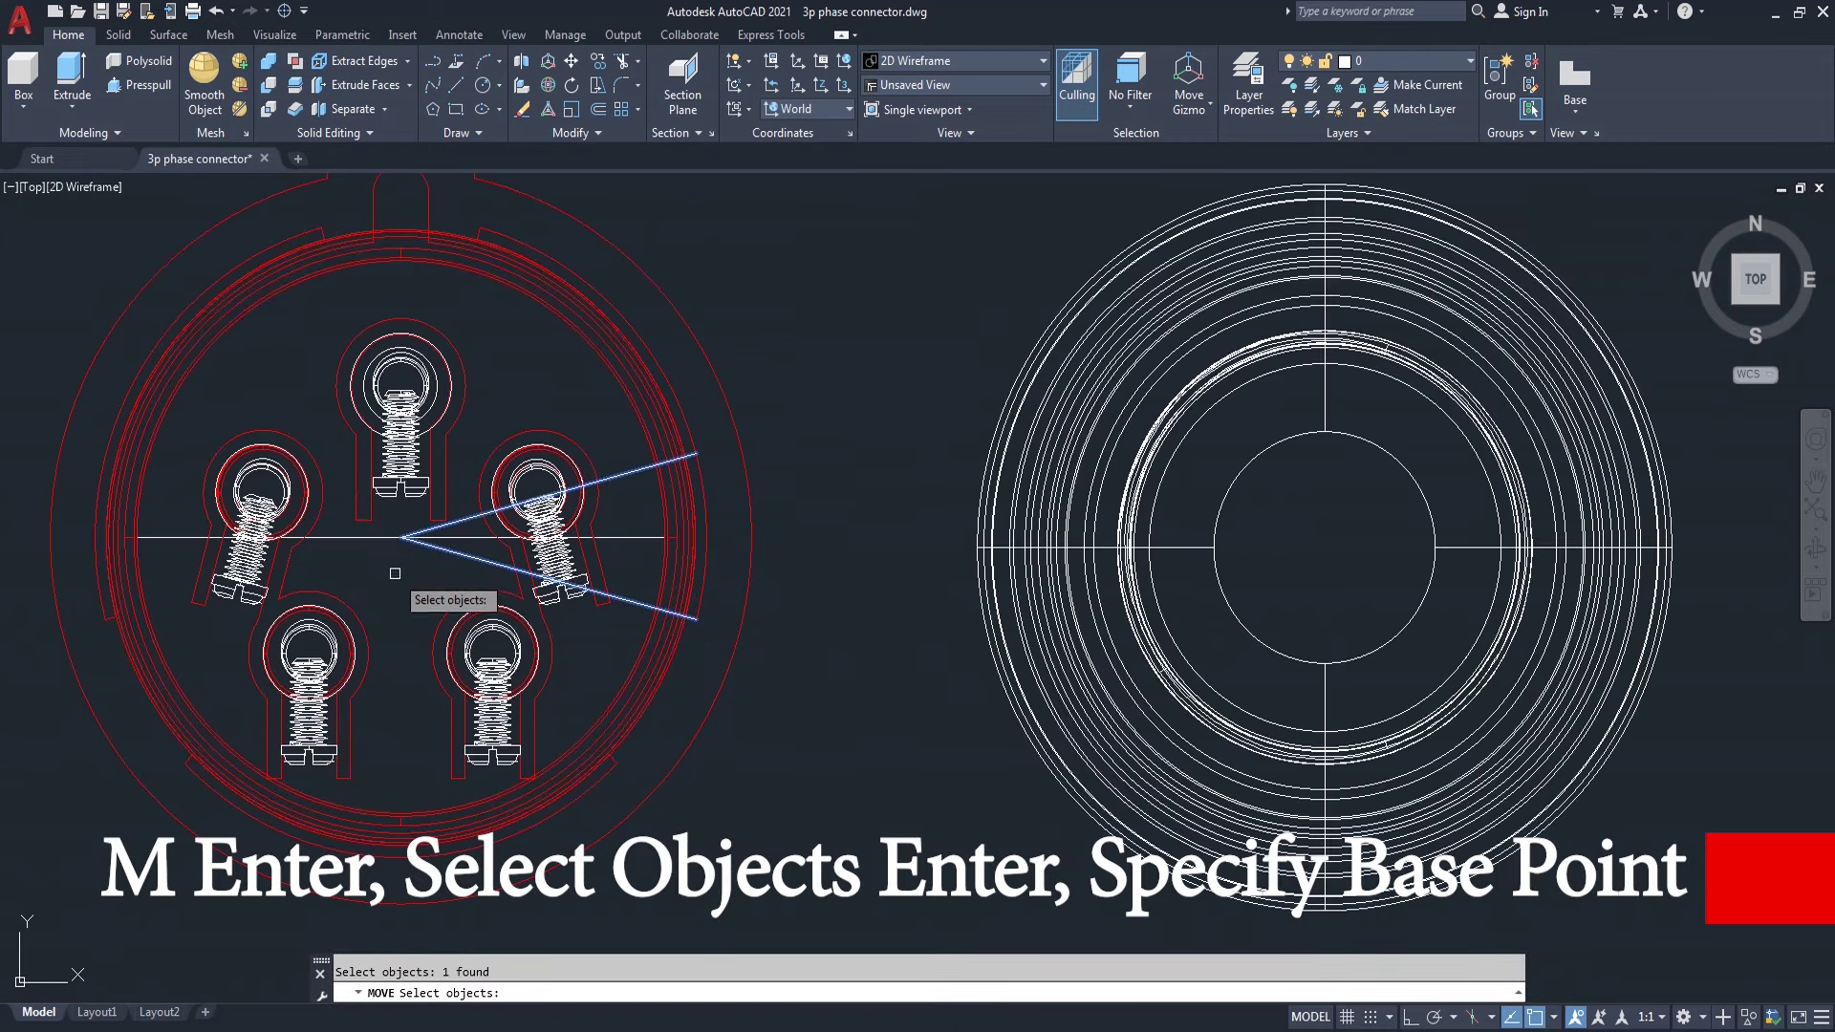
key("Return")
left_click(402, 538)
scroll(350, 549, "down", 4)
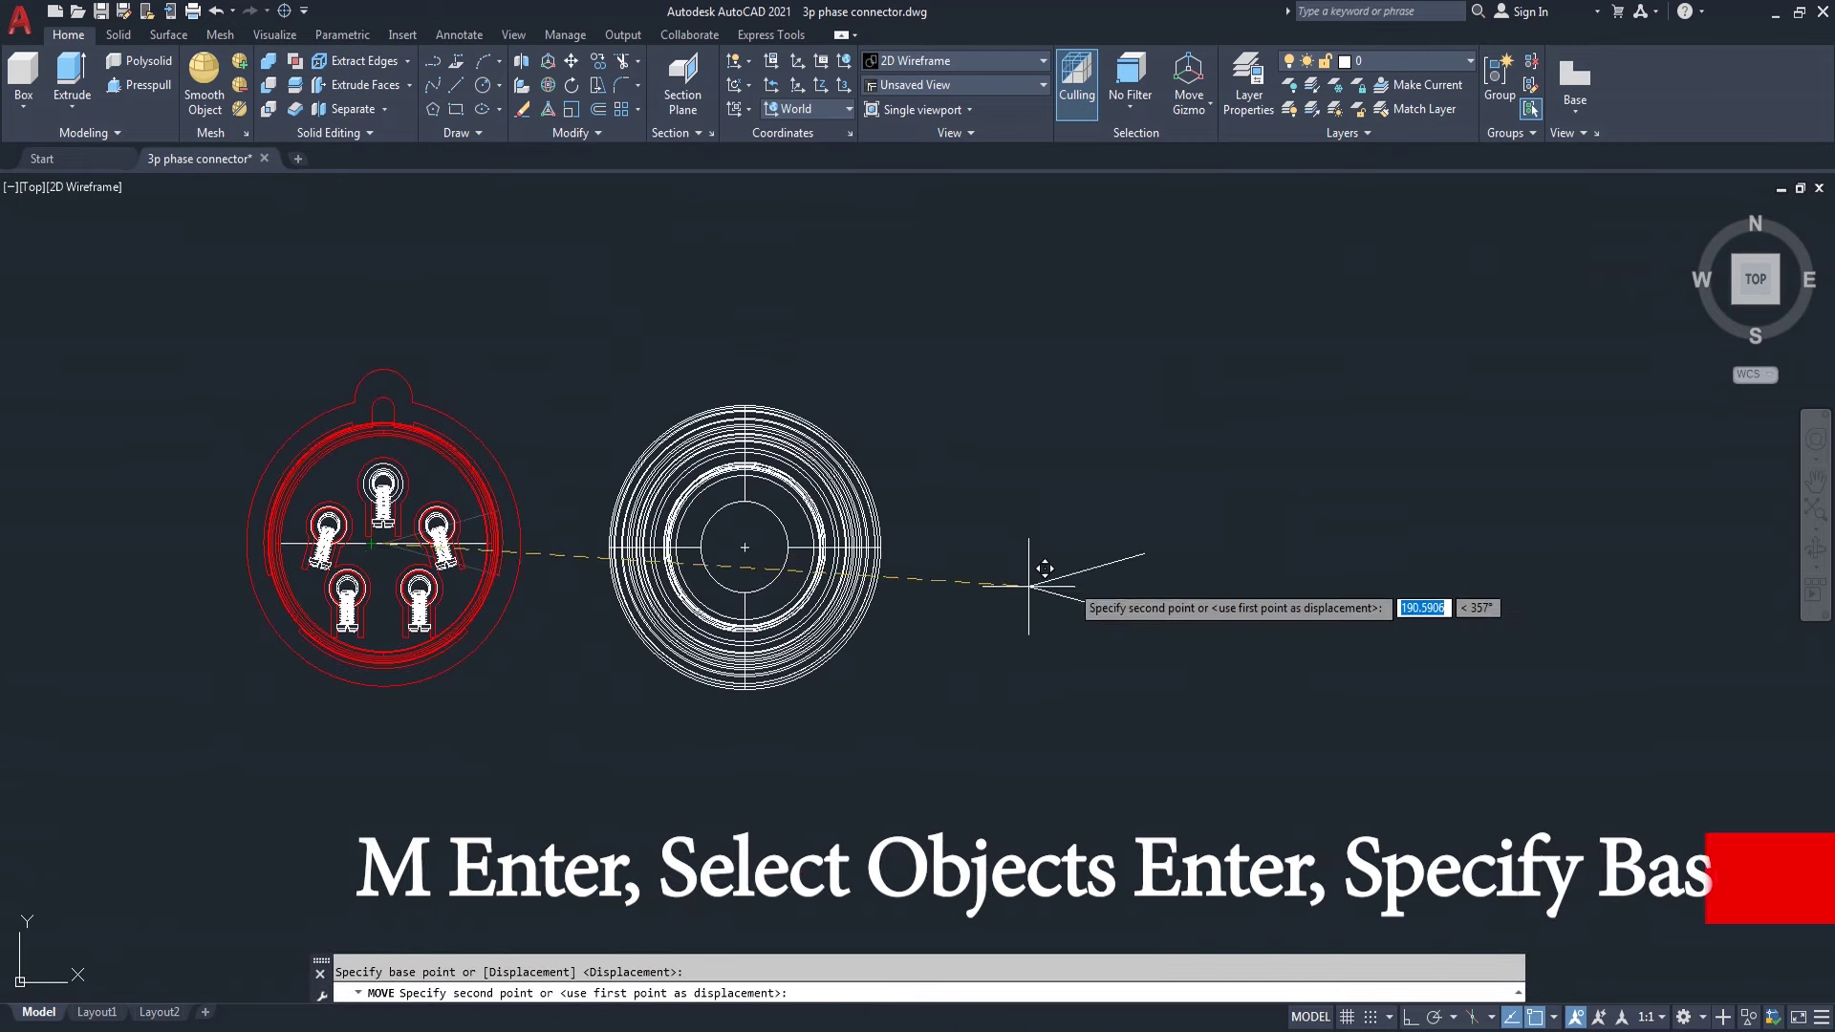
key("F8")
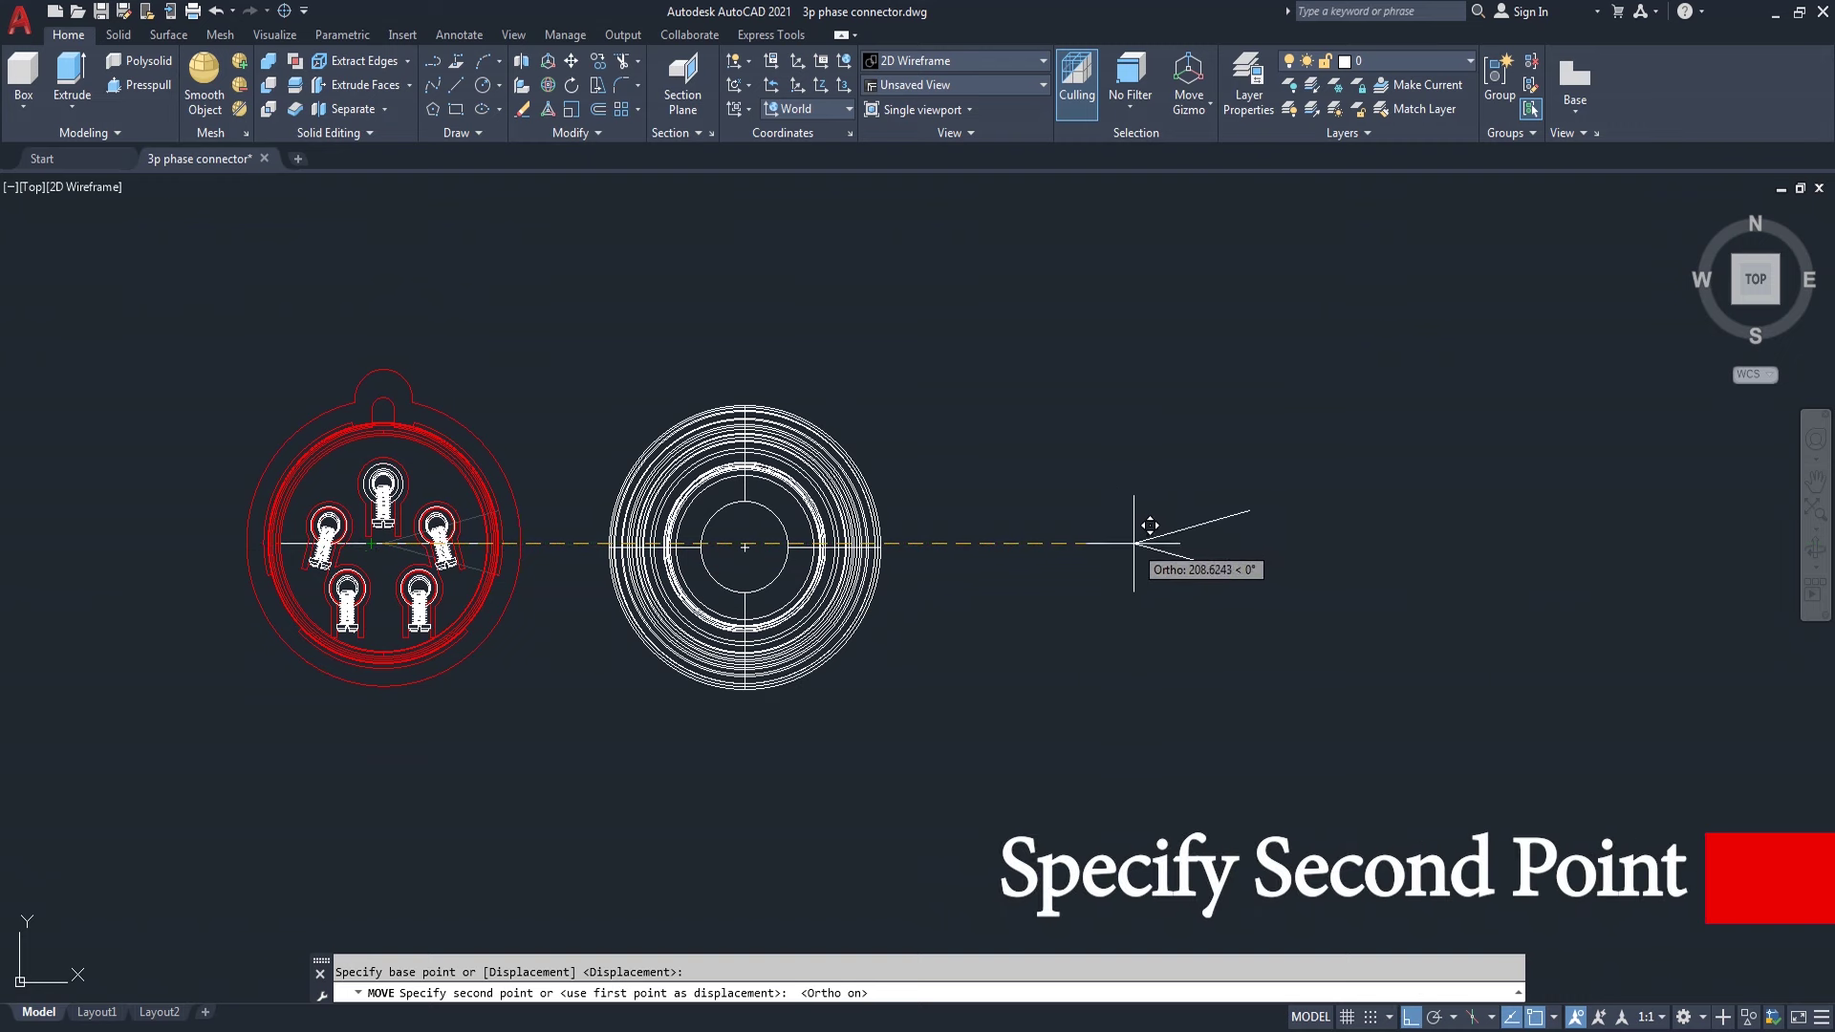
left_click(1134, 542)
scroll(1351, 628, "up", 2)
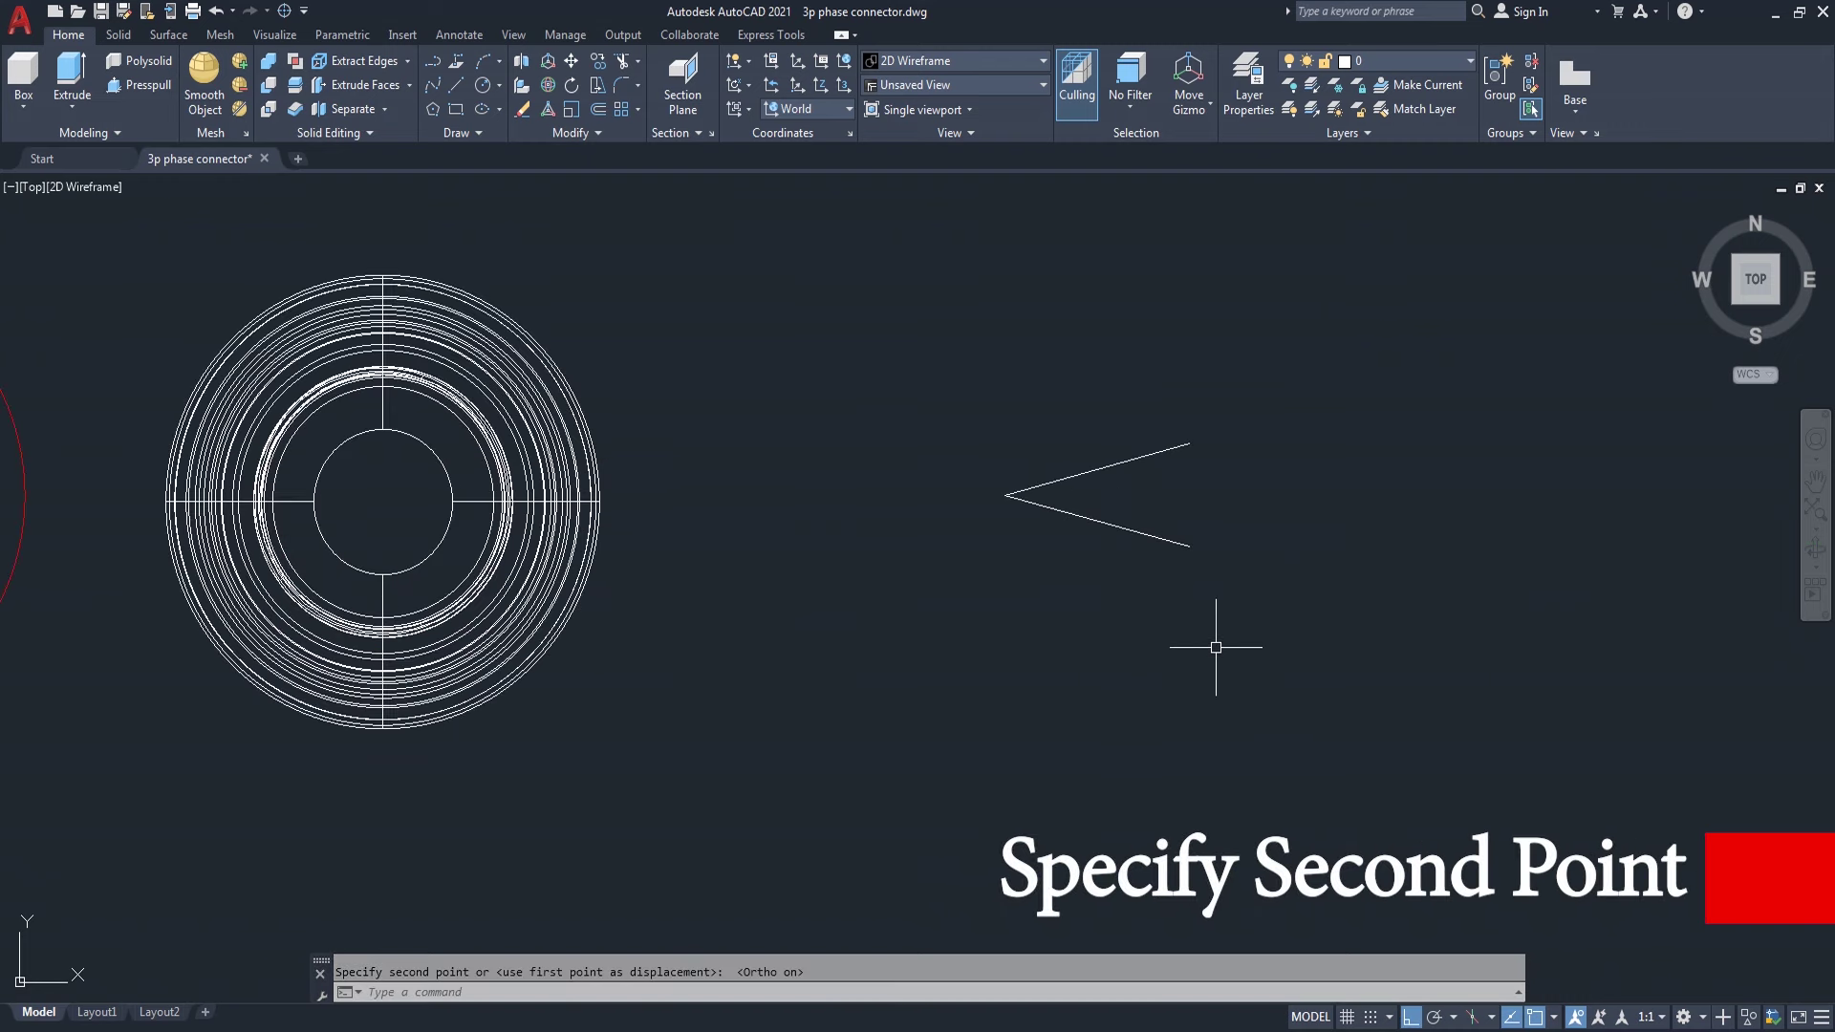
type("c")
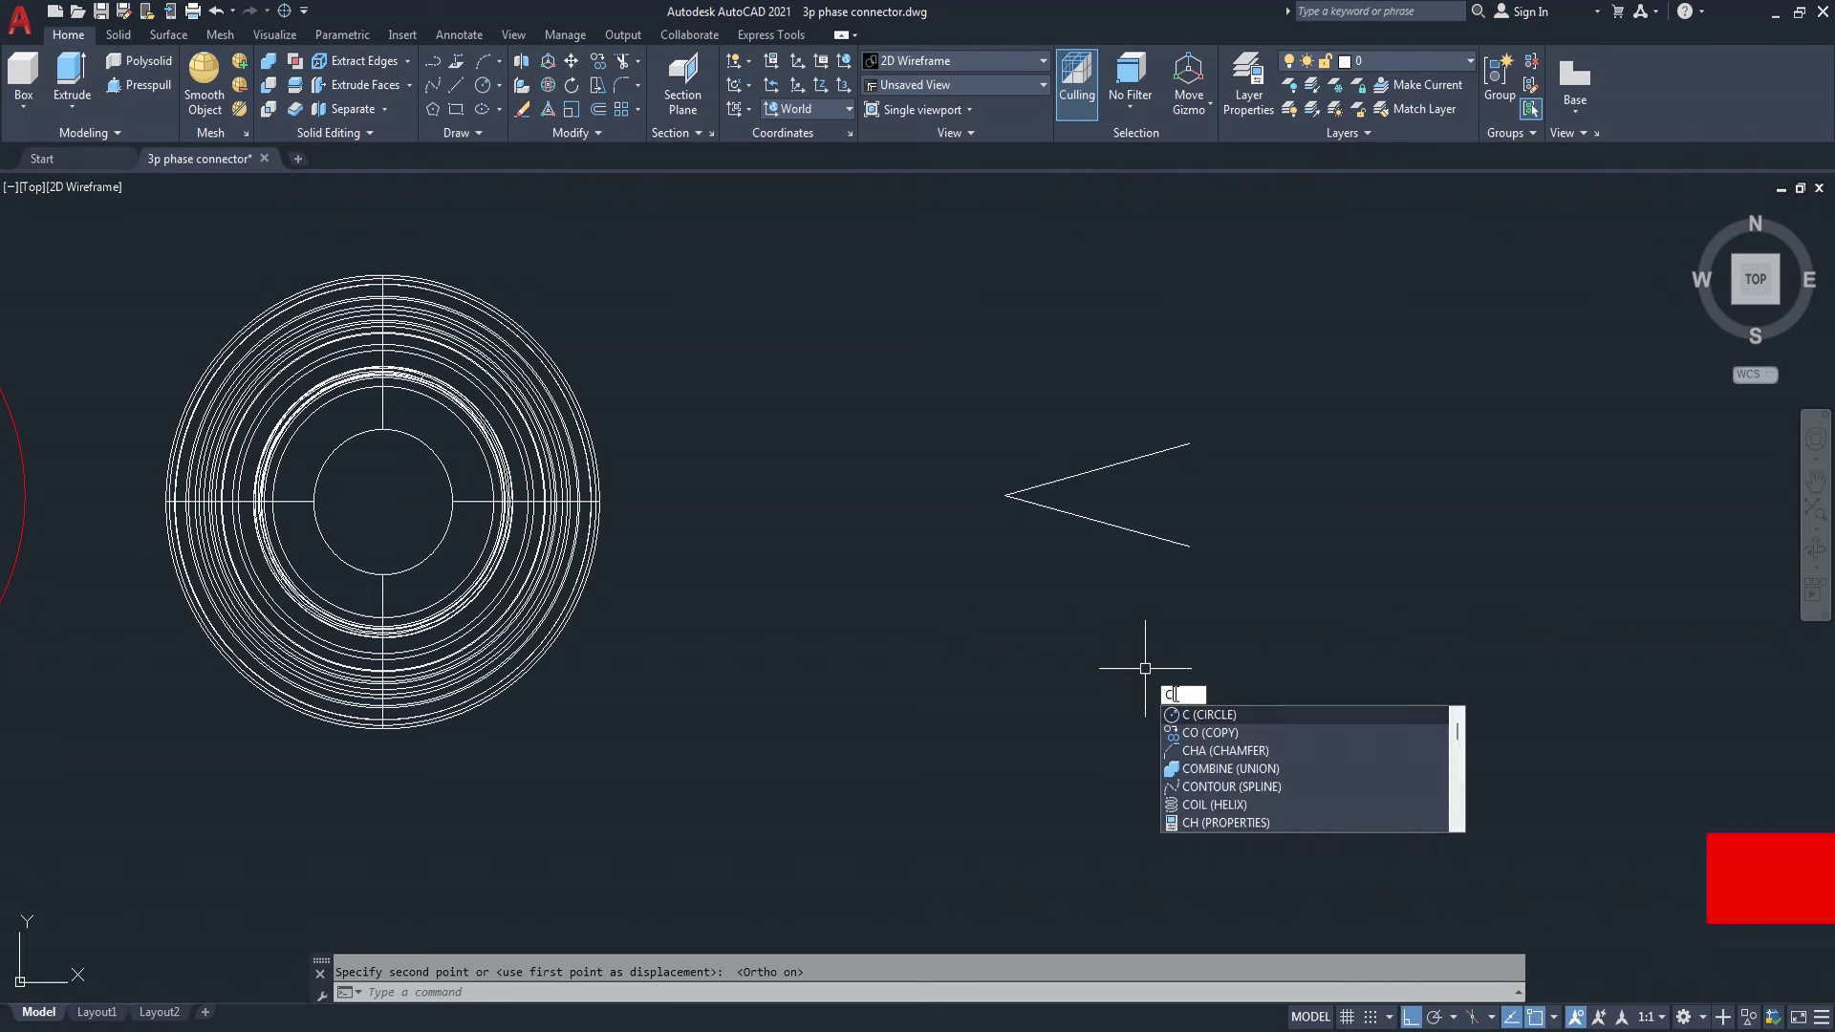
- Draw a 67.8-diameter circle centred on the V wedge's tip
key("Return")
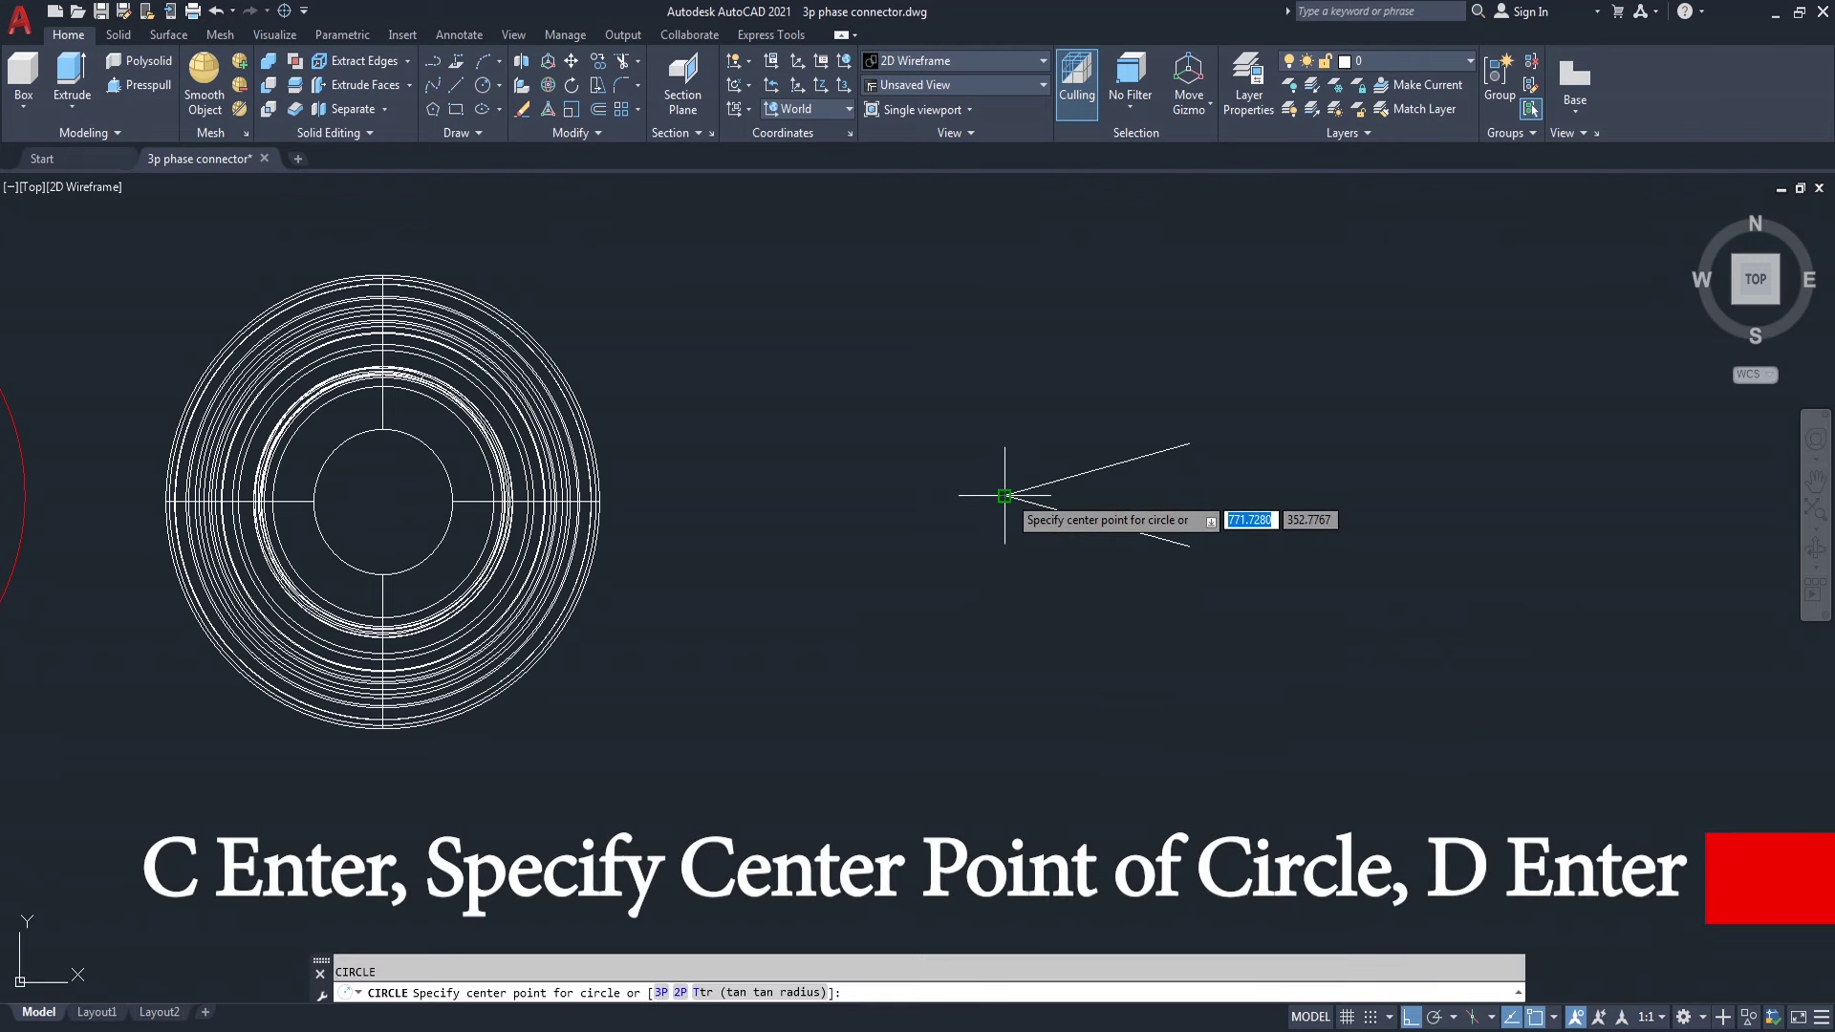
left_click(1005, 495)
type("d")
key("Return")
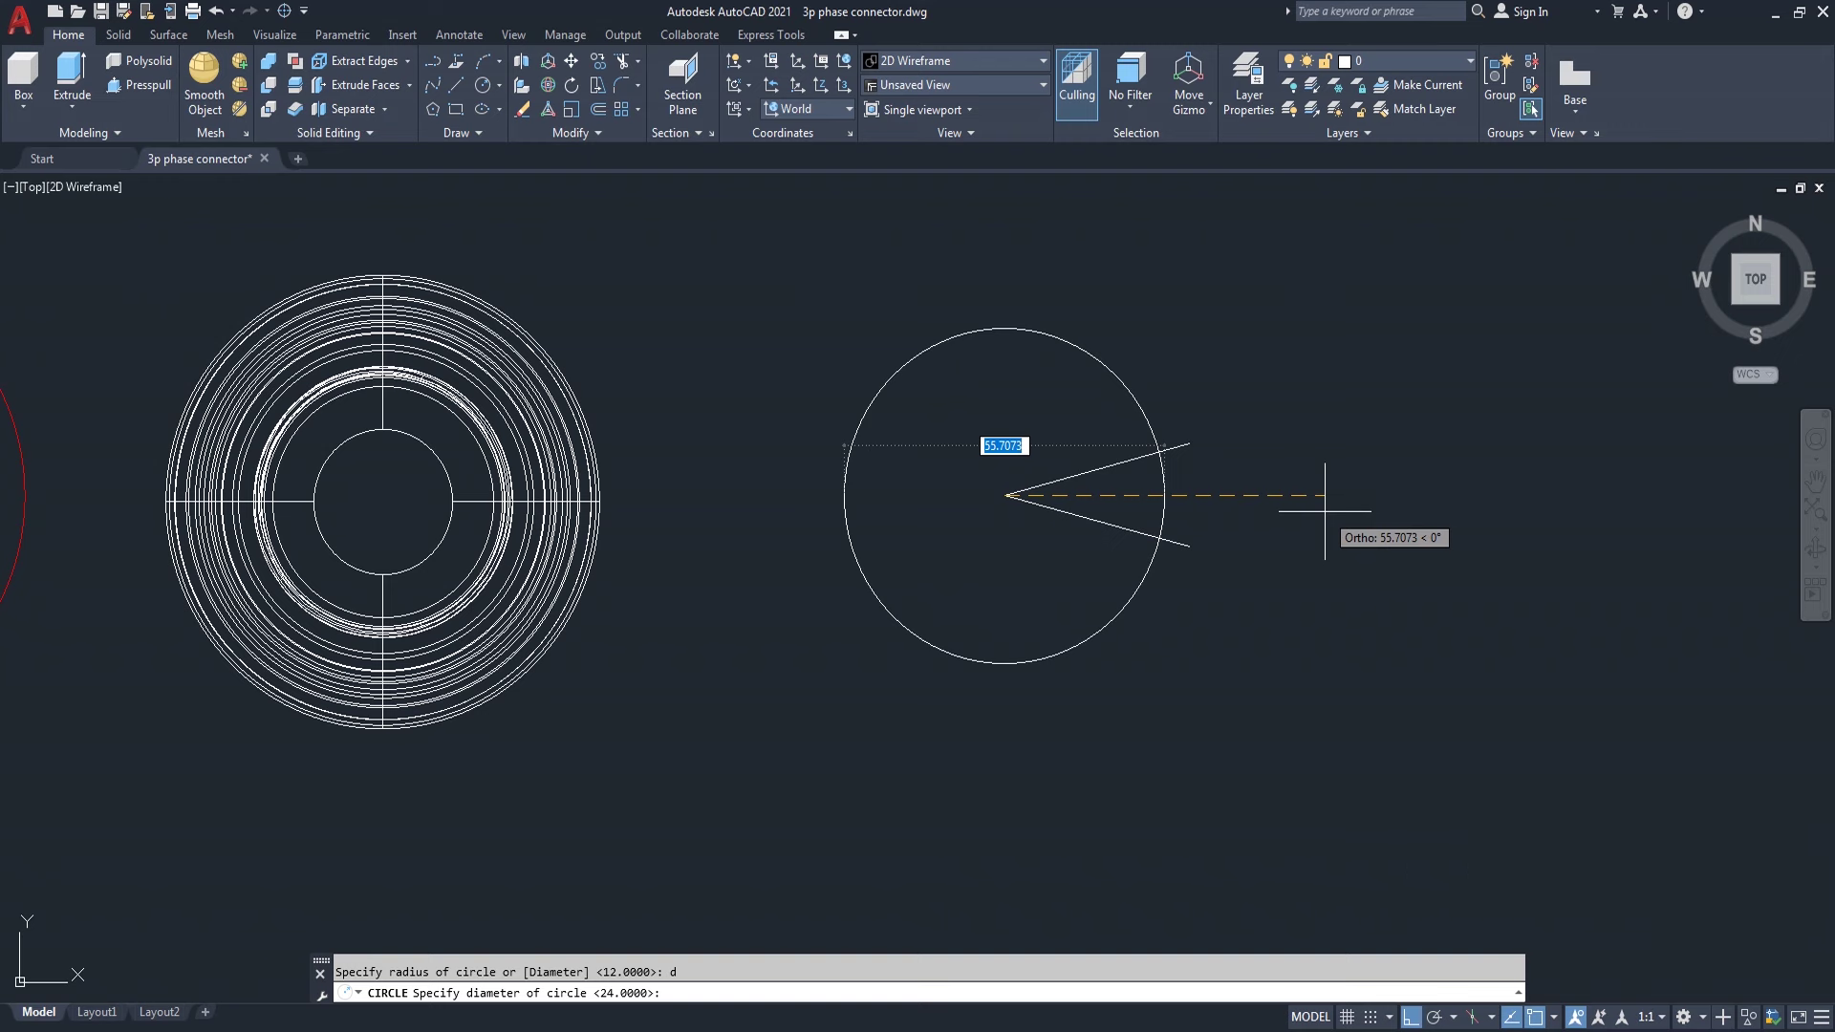
type("67.8")
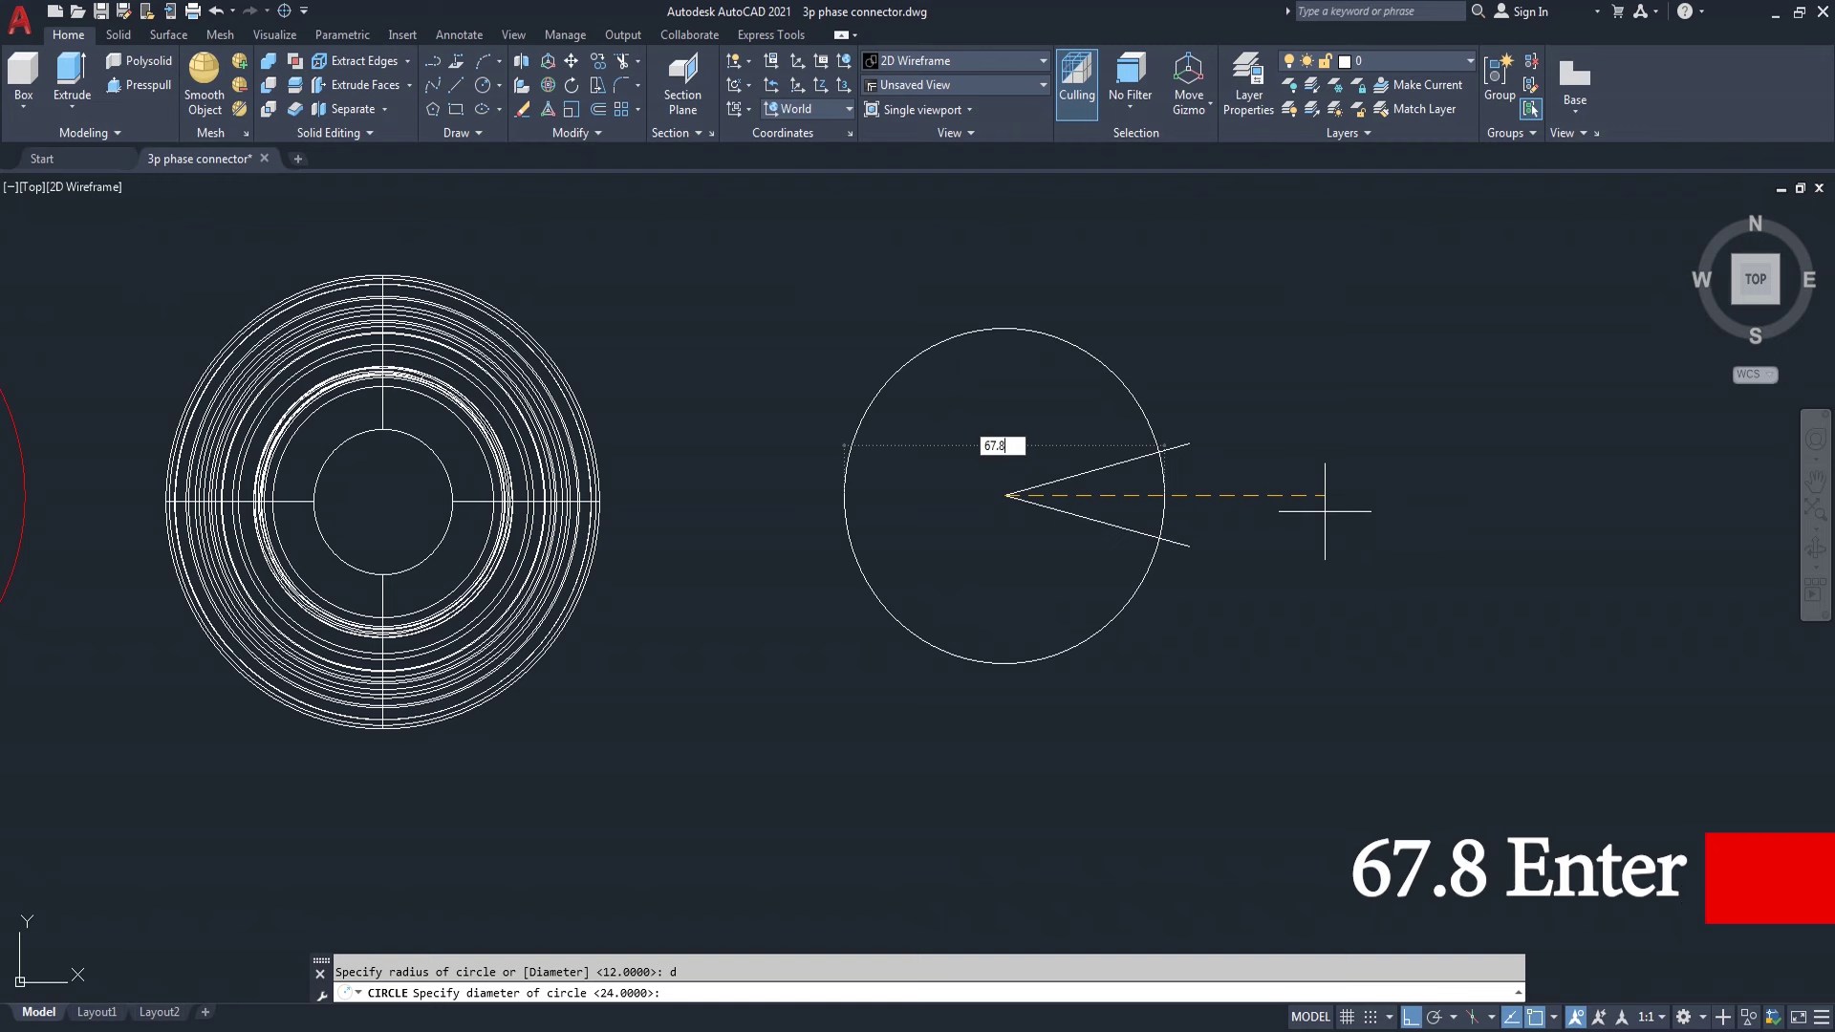
key("Return")
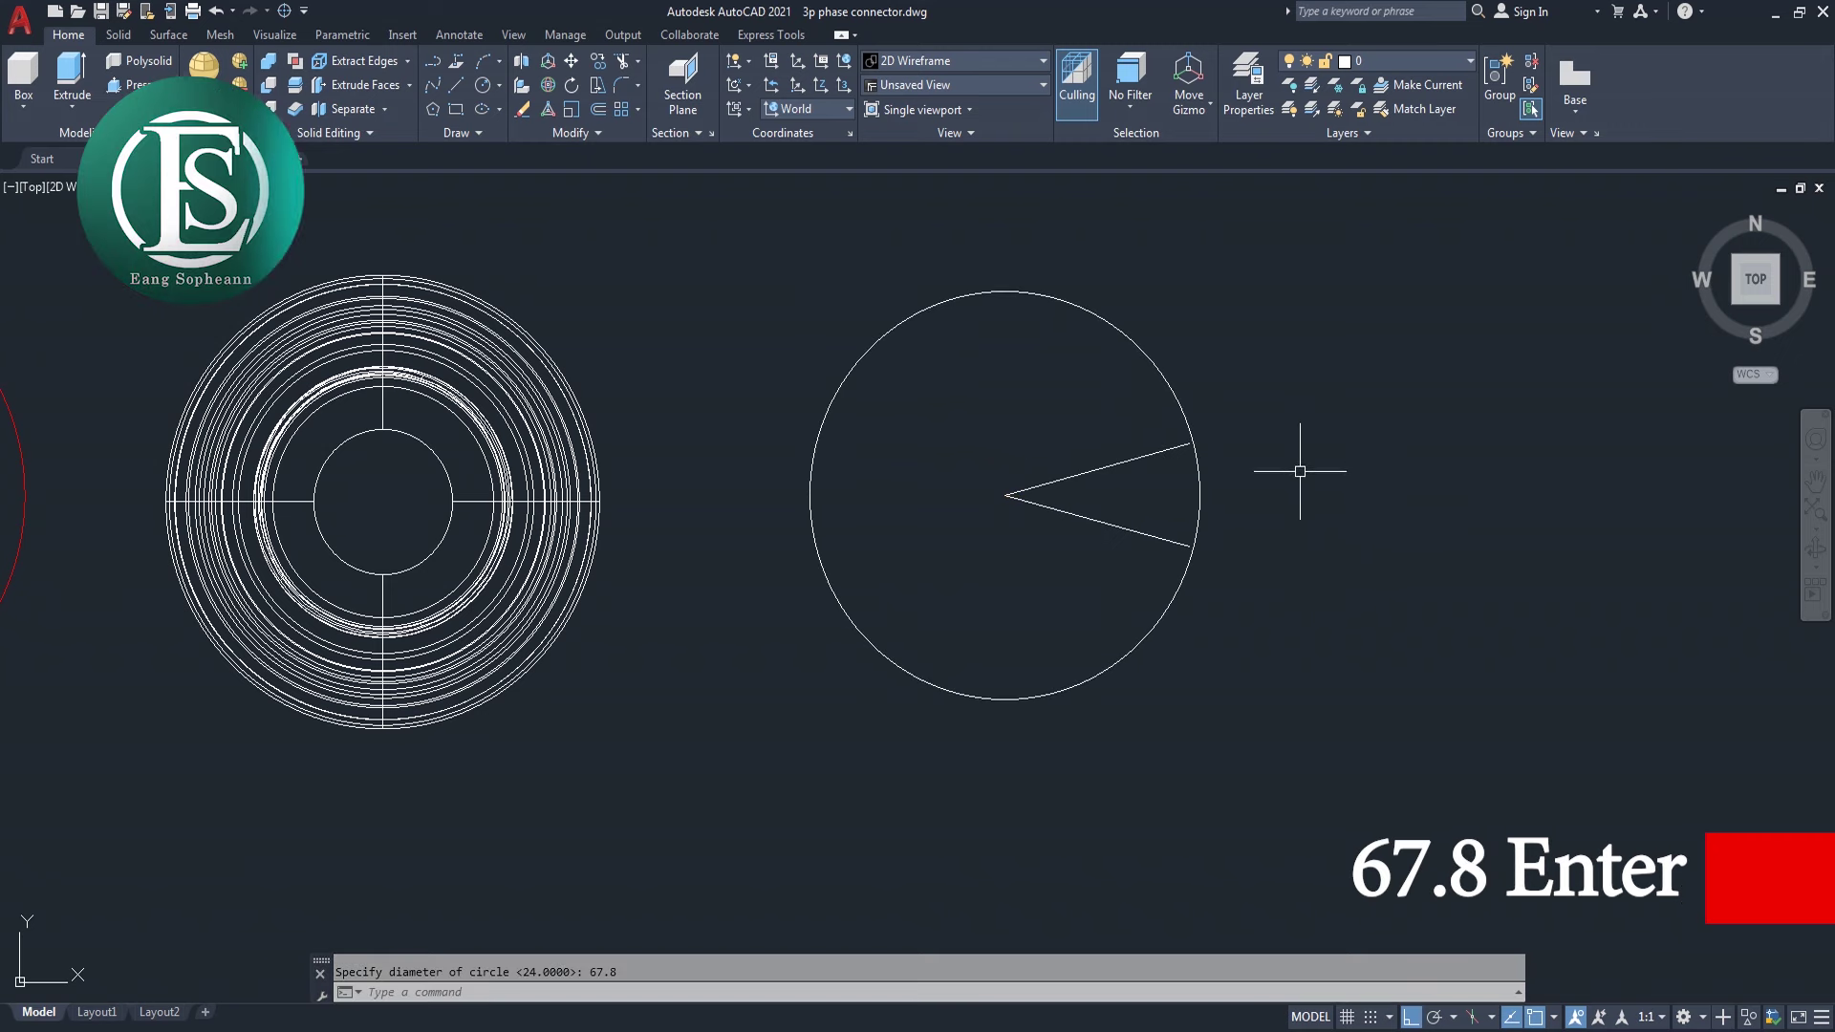
- Add a concentric 64-diameter circle at the same centre
type("c")
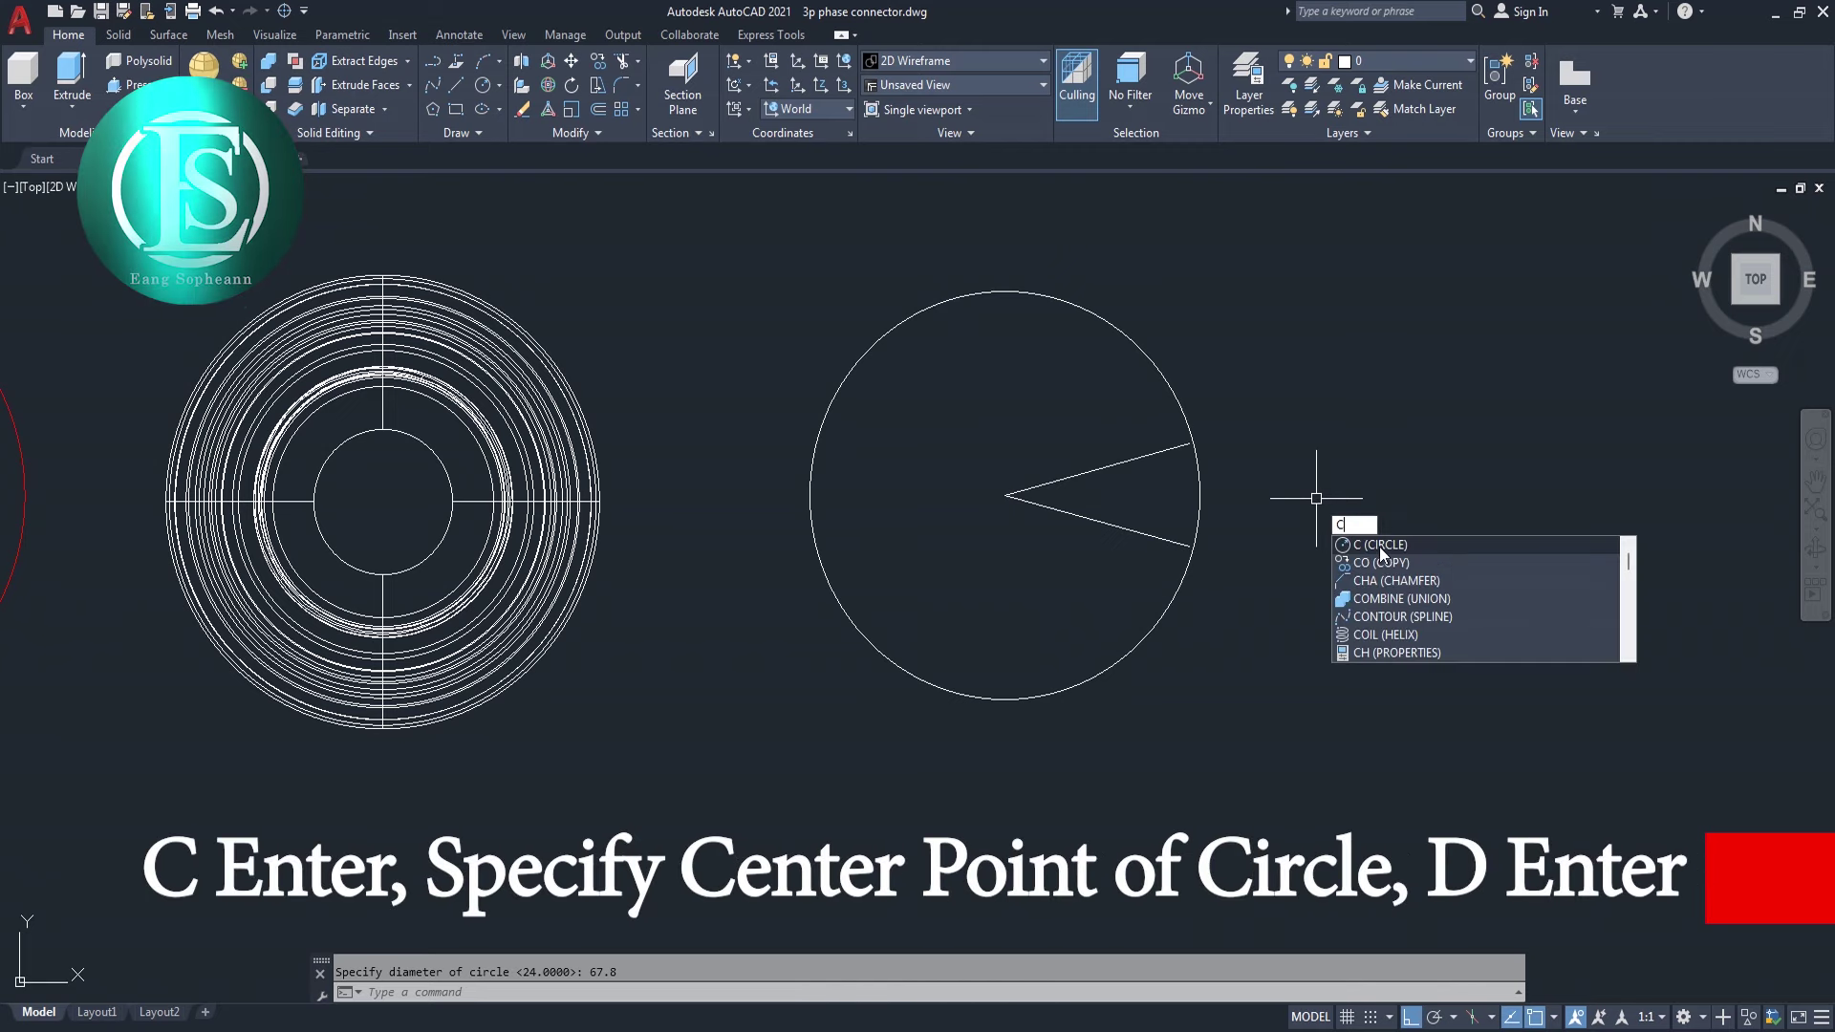
key("Return")
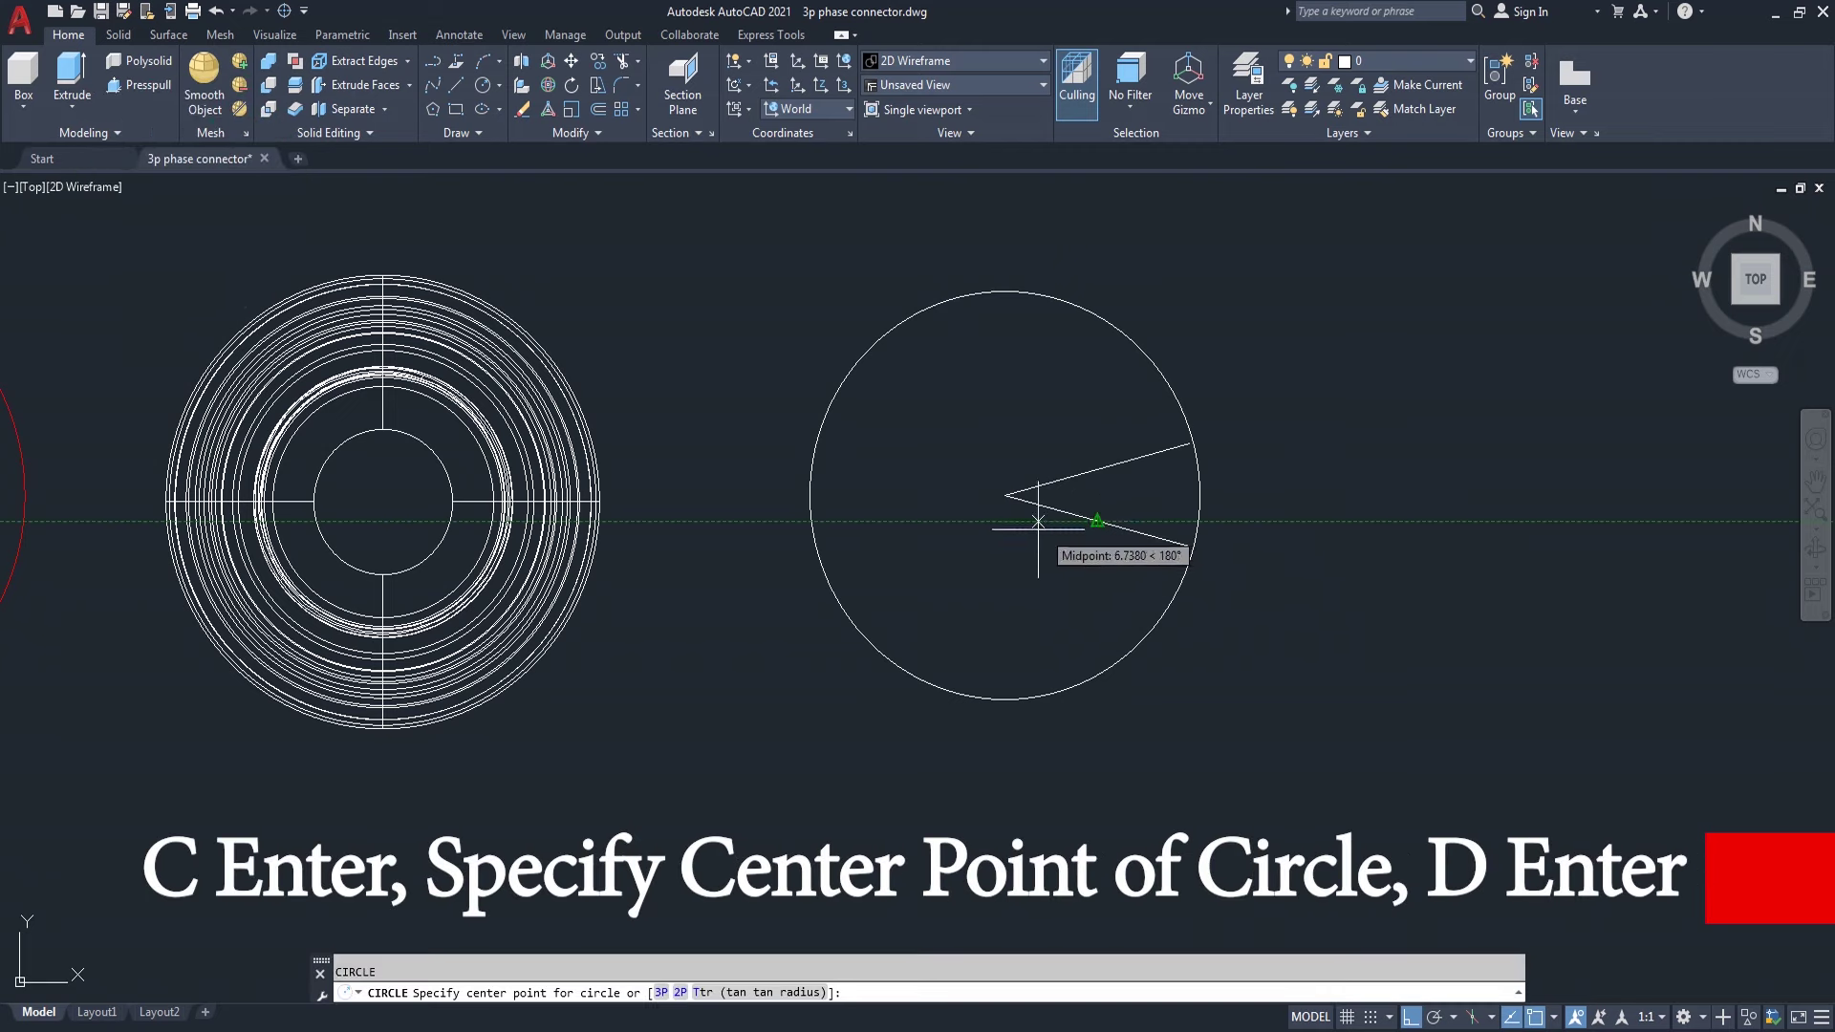
left_click(1005, 495)
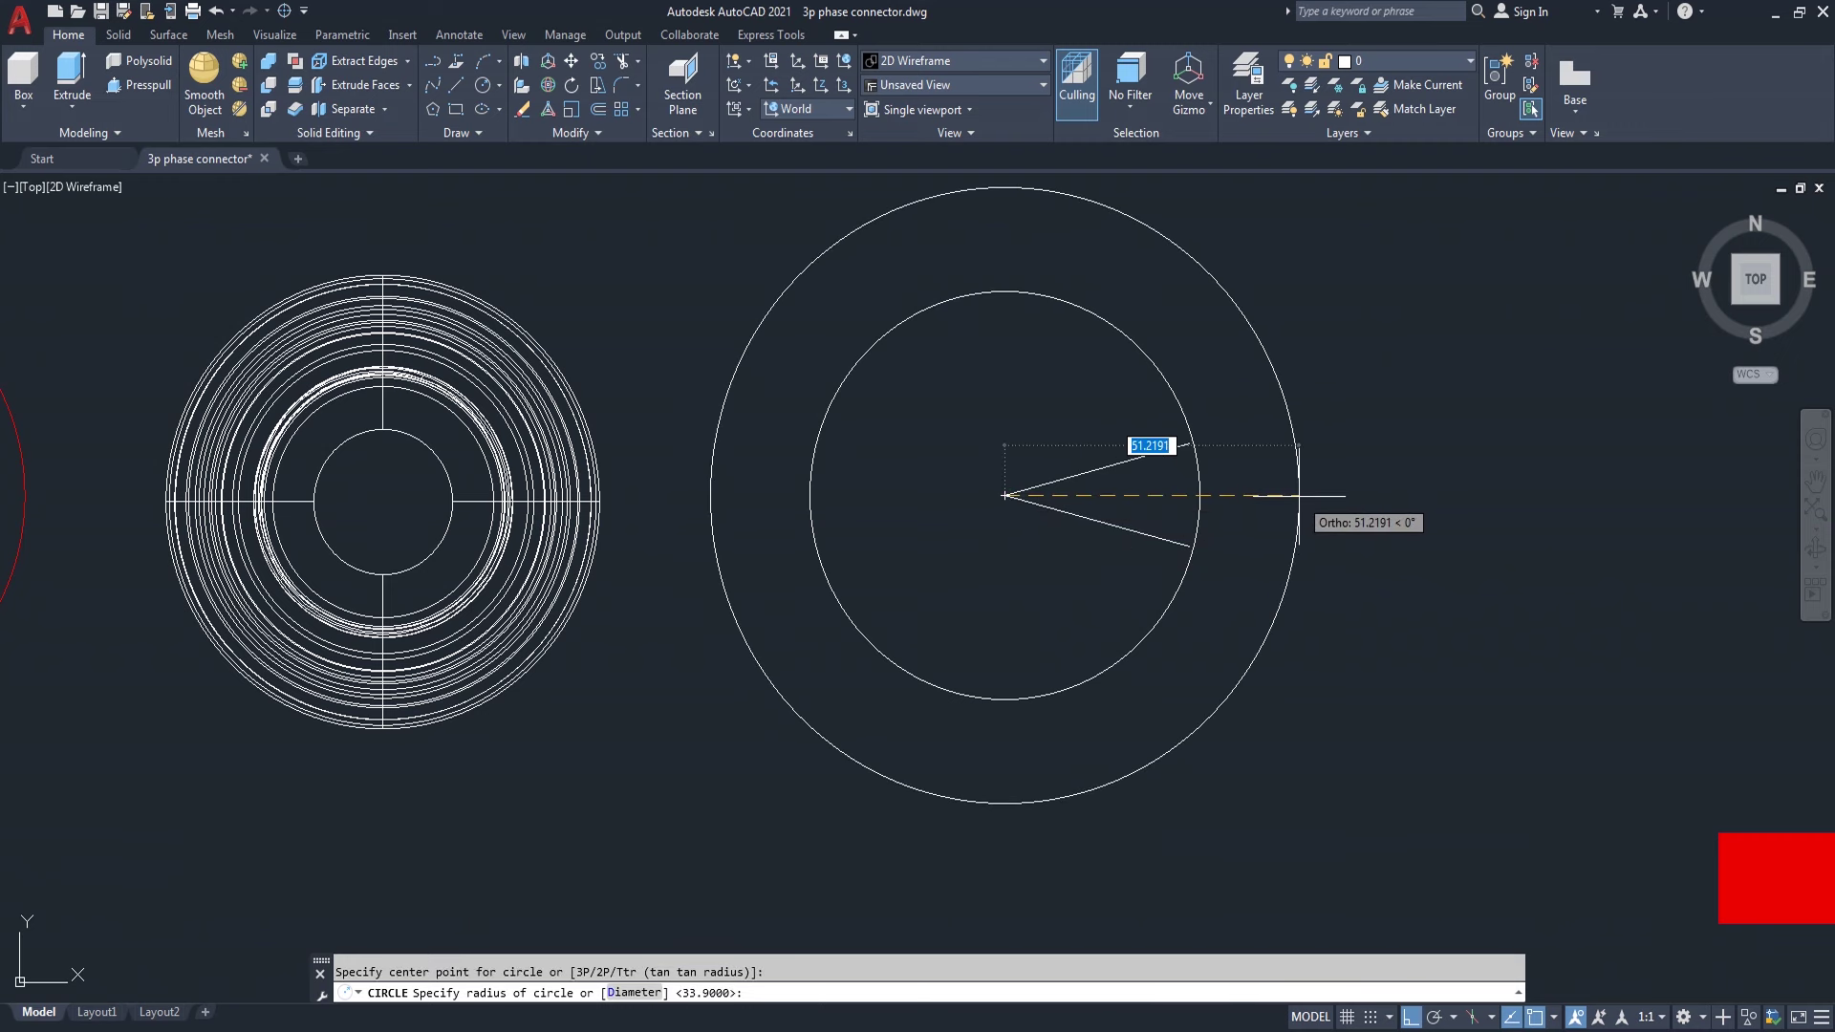
type("d")
key("Return")
type("6")
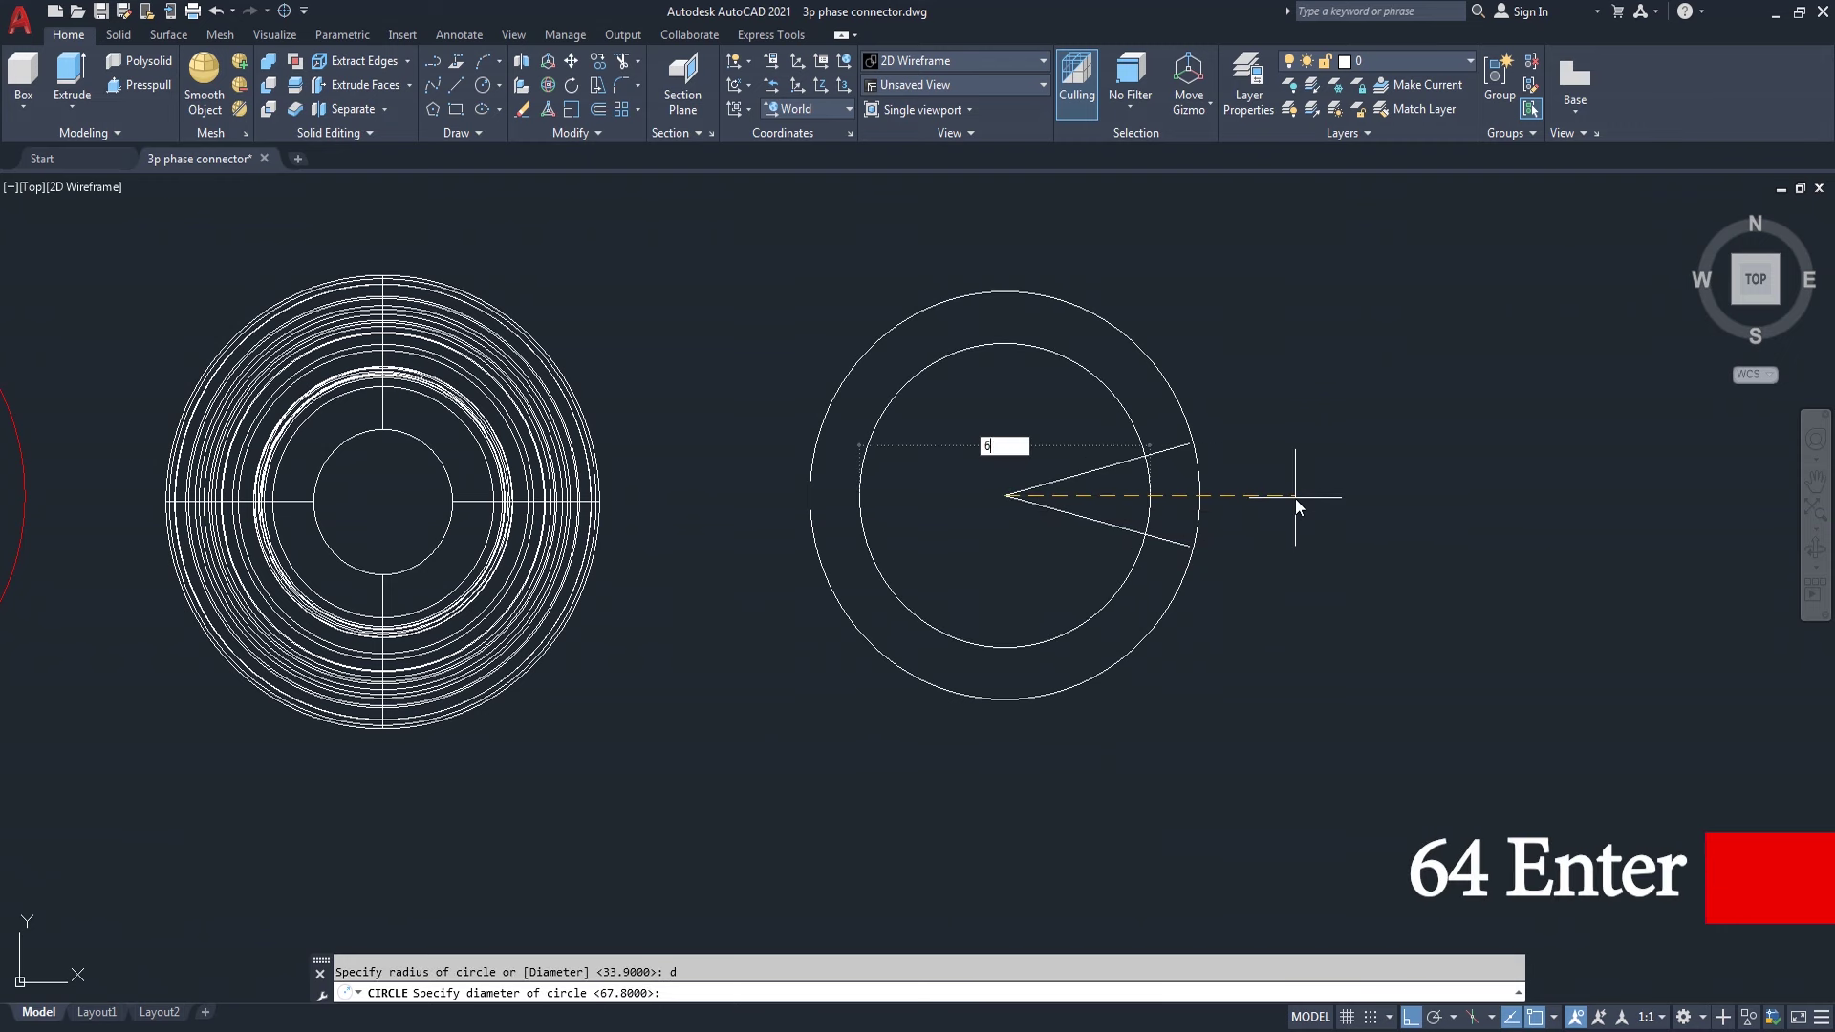
key("Return")
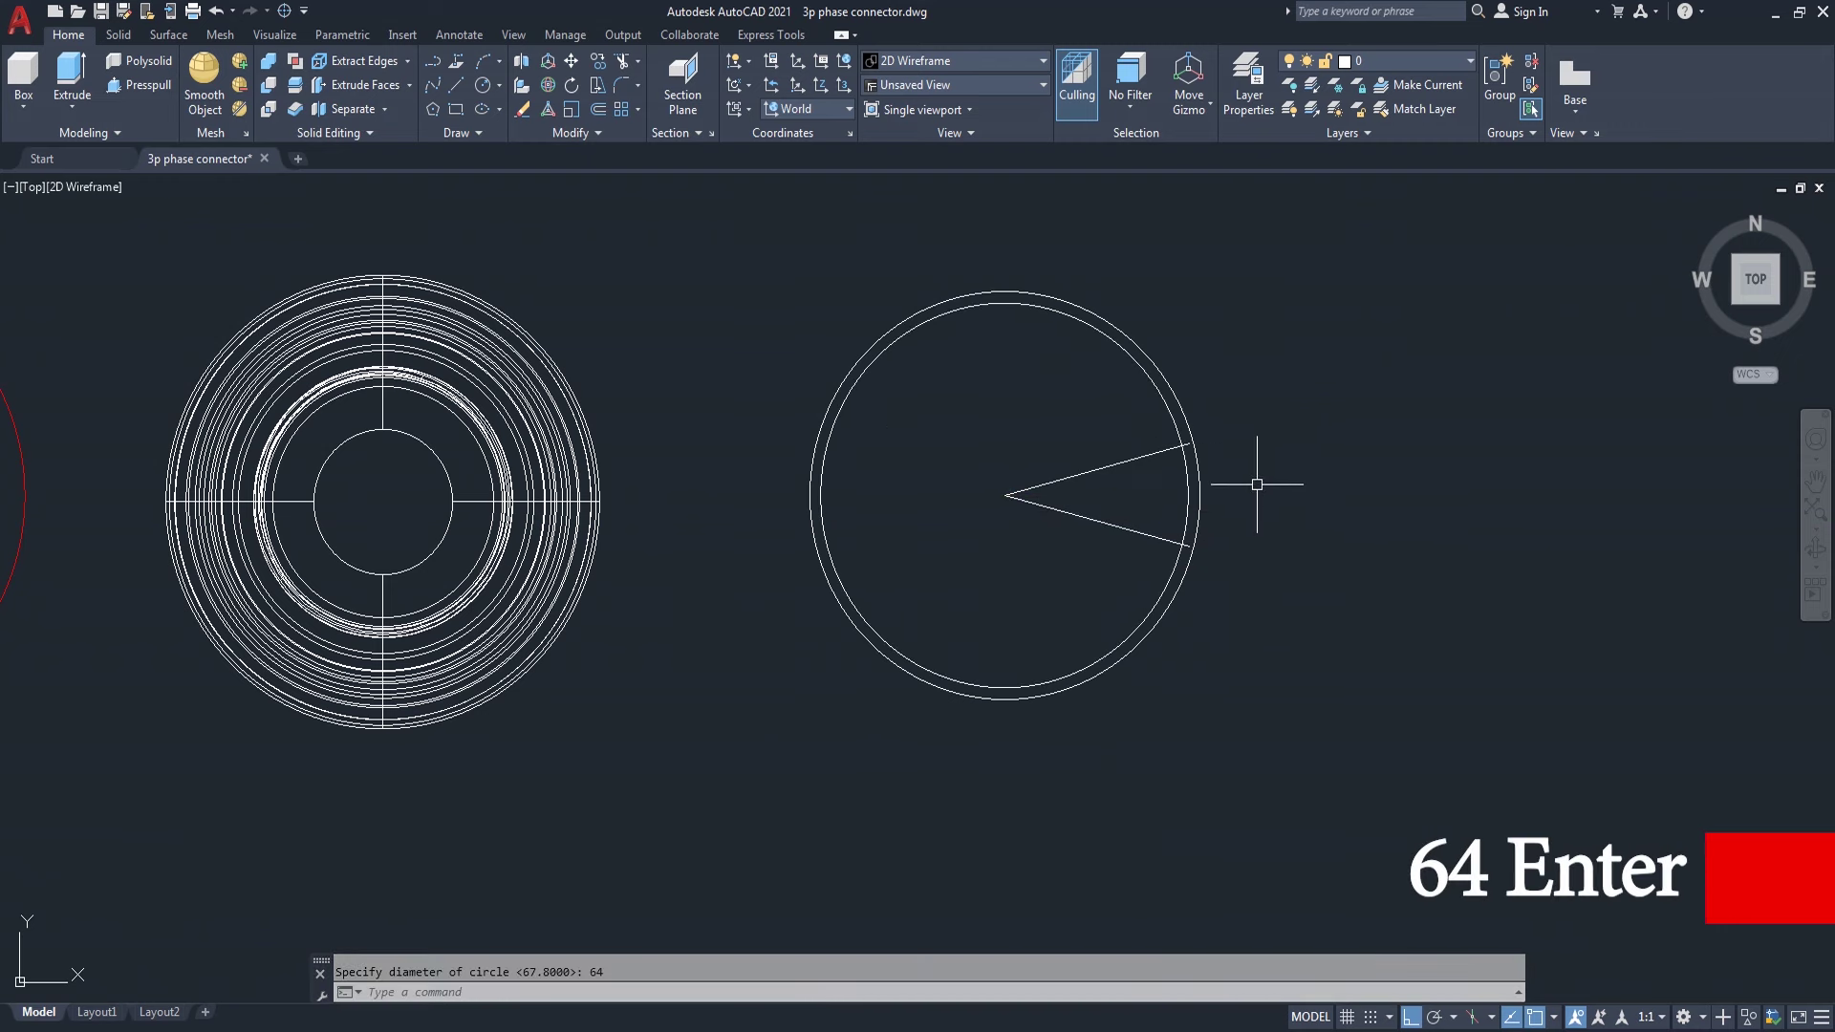
scroll(1258, 485, "up", 4)
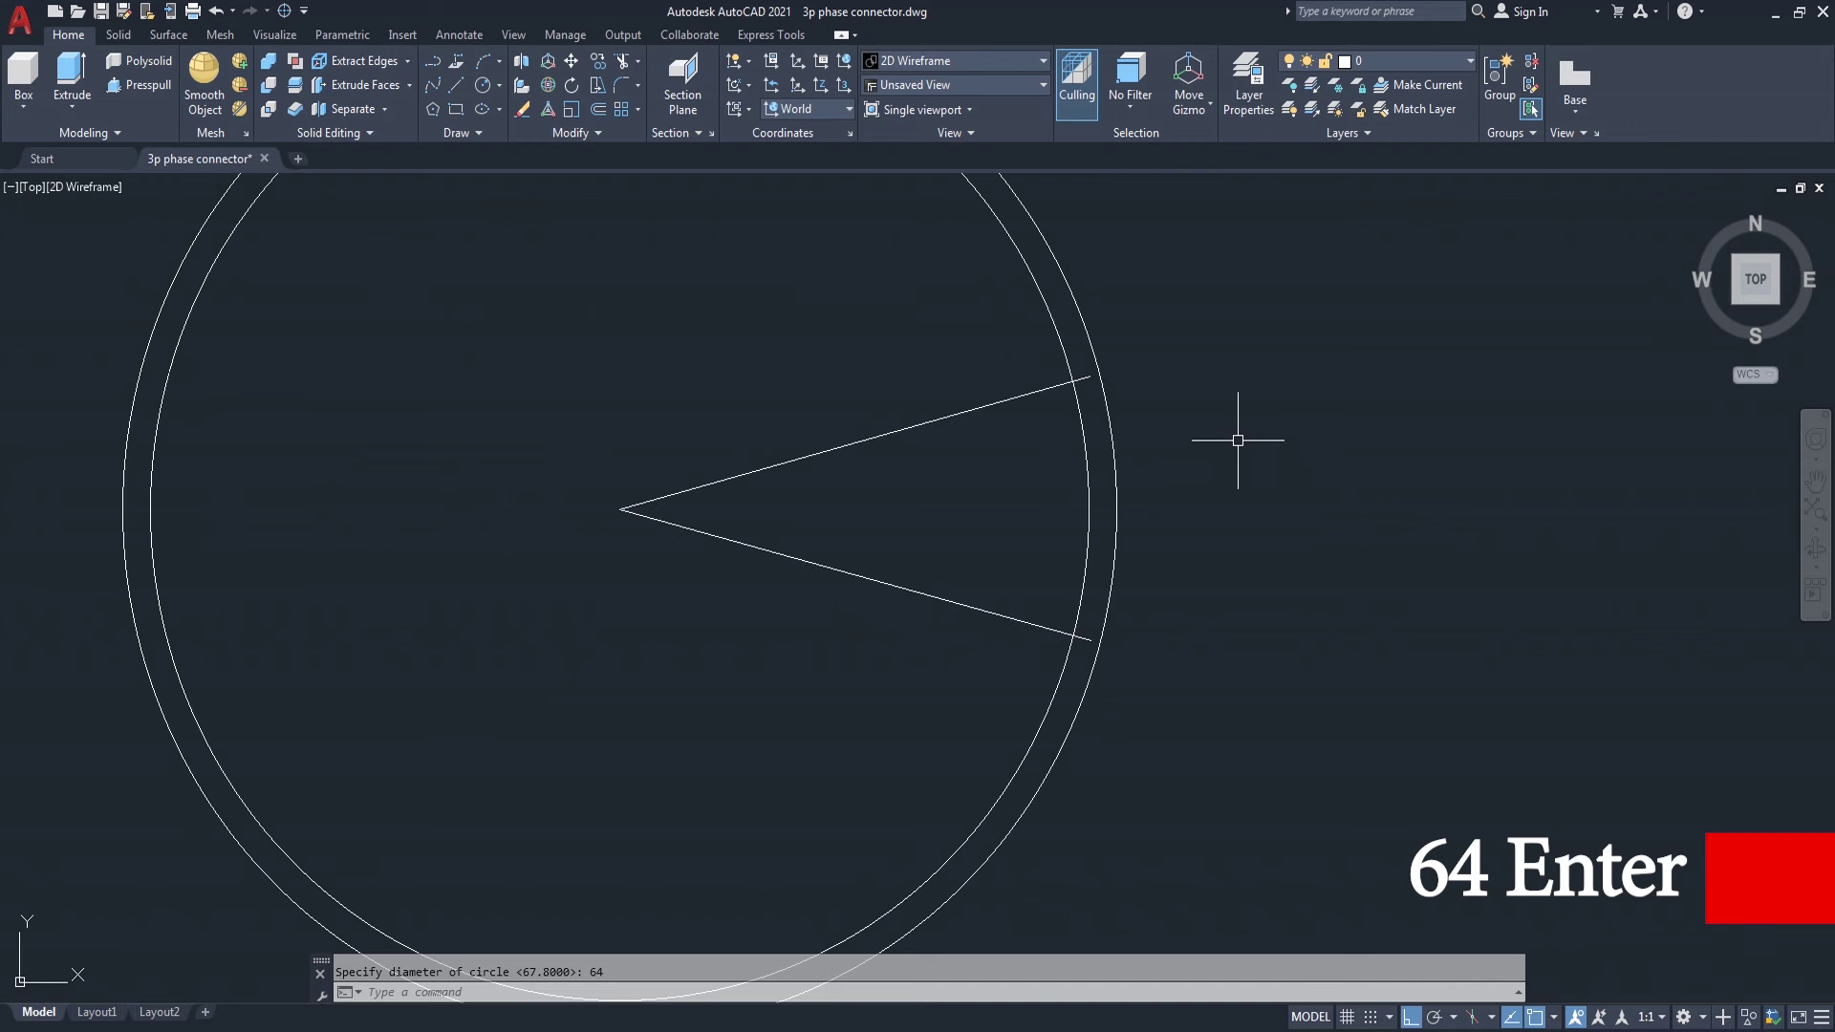
scroll(1239, 445, "up", 2)
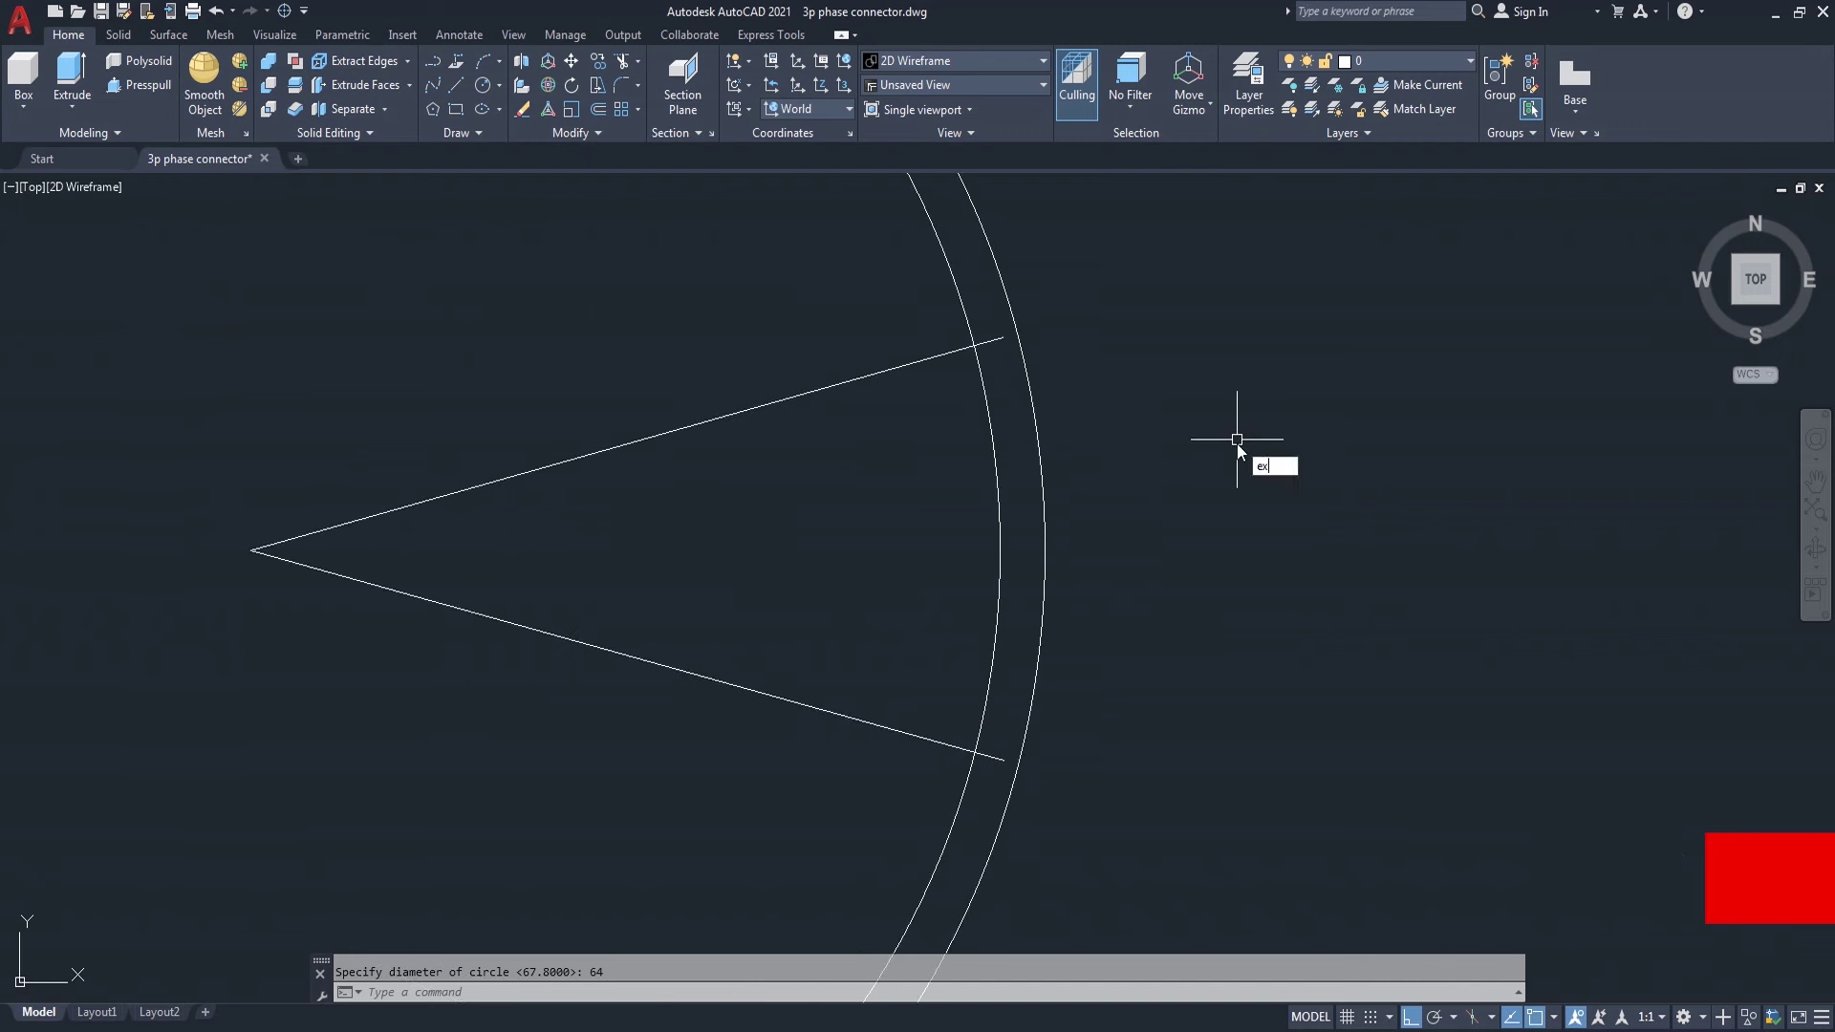
- Extend both wedge arms out to the outer 67.8 circle
key("Return")
left_click(999, 341)
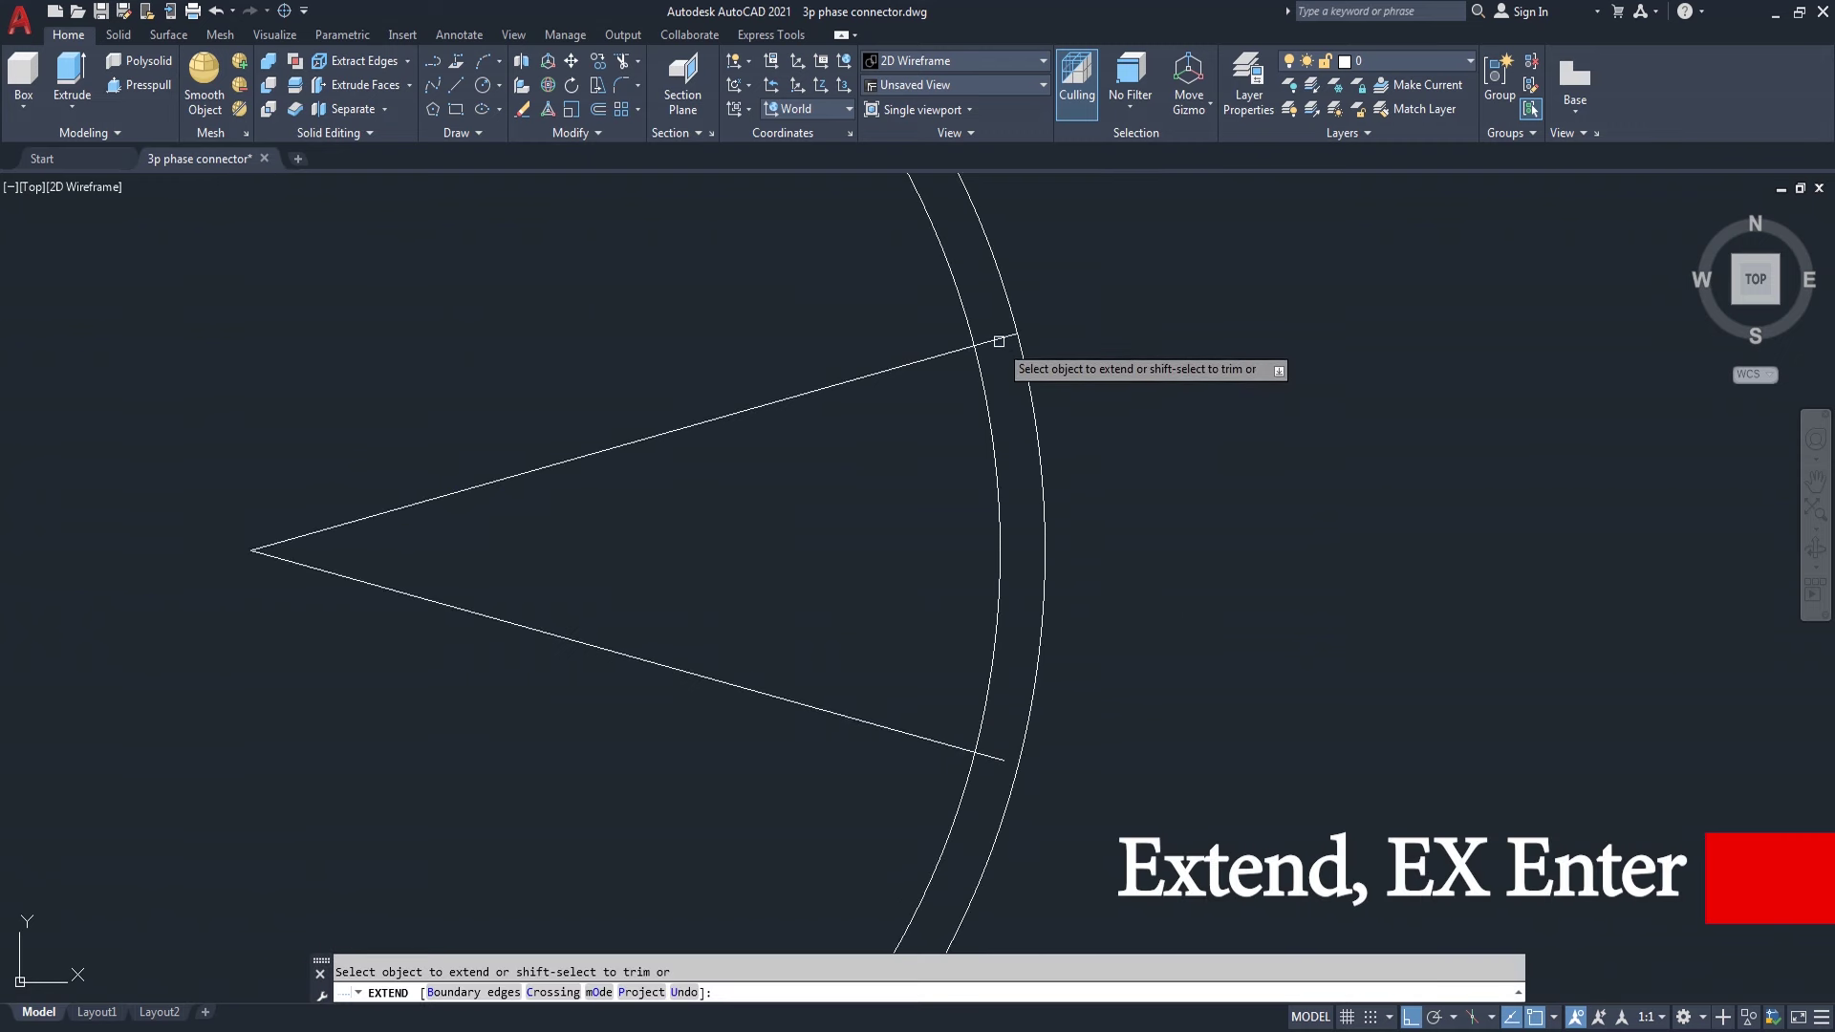
left_click(995, 754)
scroll(1174, 648, "down", 2)
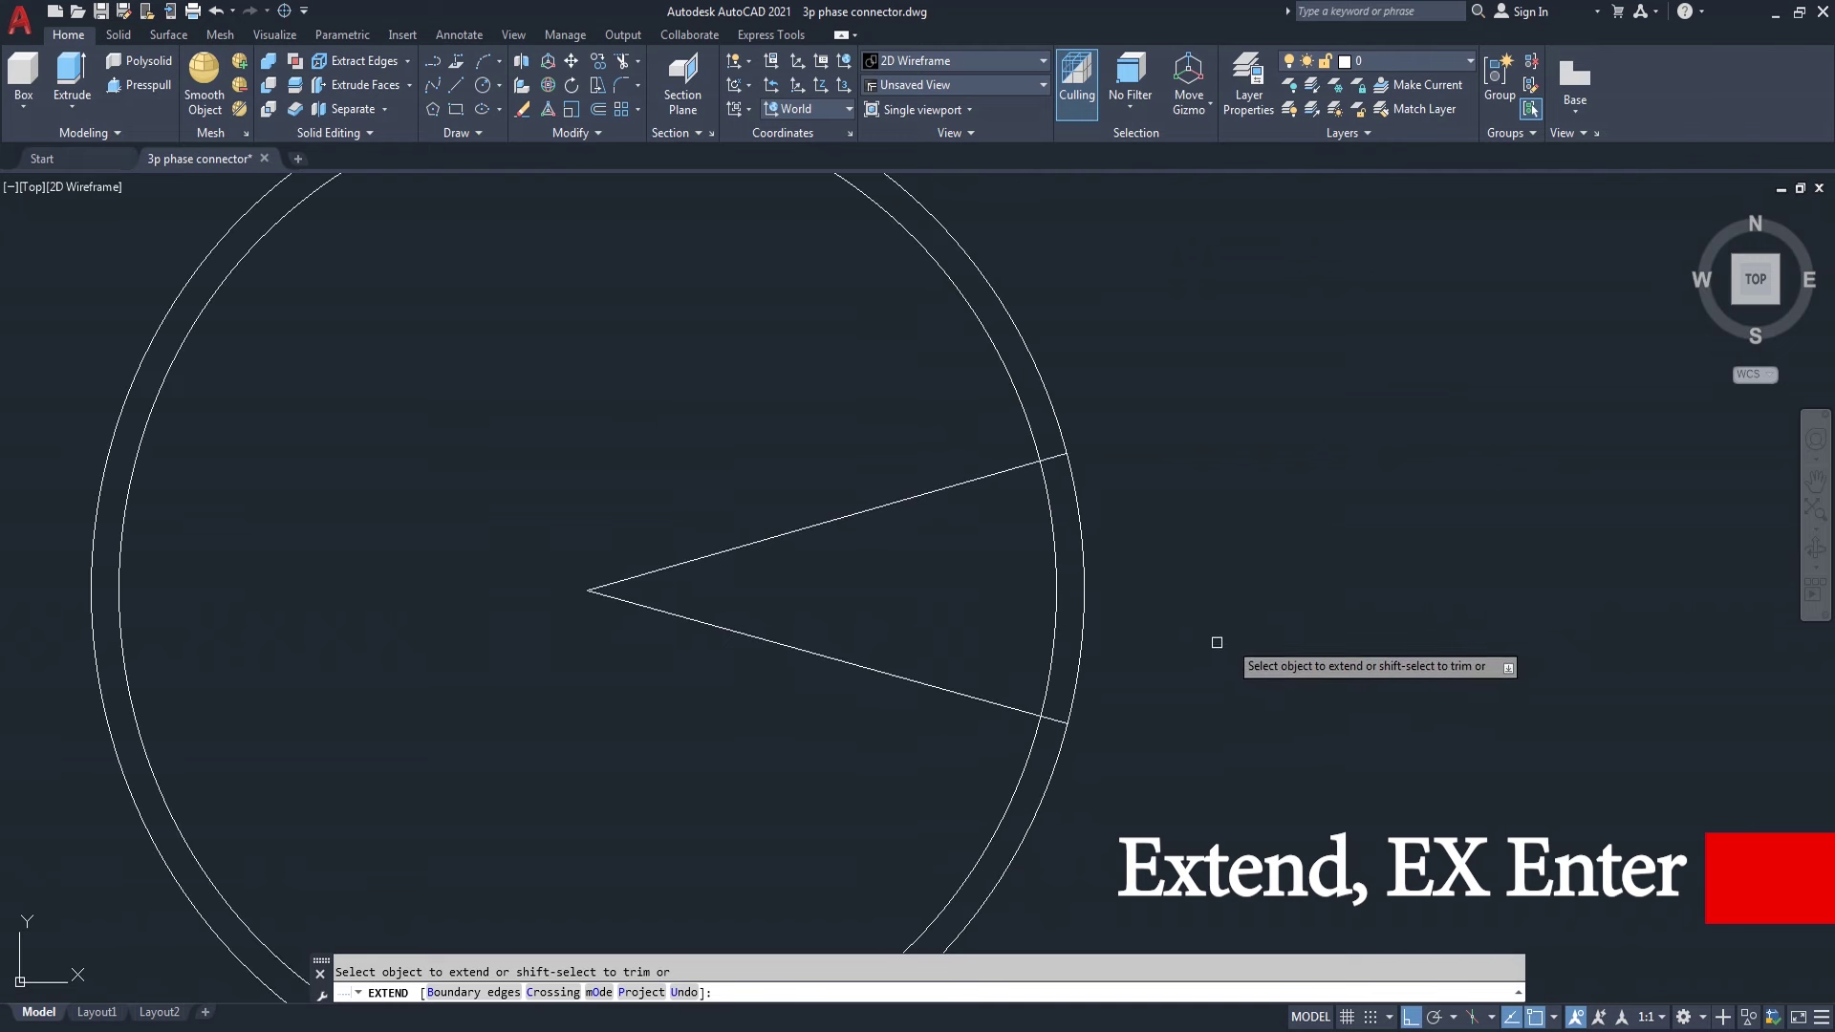
scroll(1175, 648, "down", 2)
key("Return")
scroll(1280, 626, "up", 2)
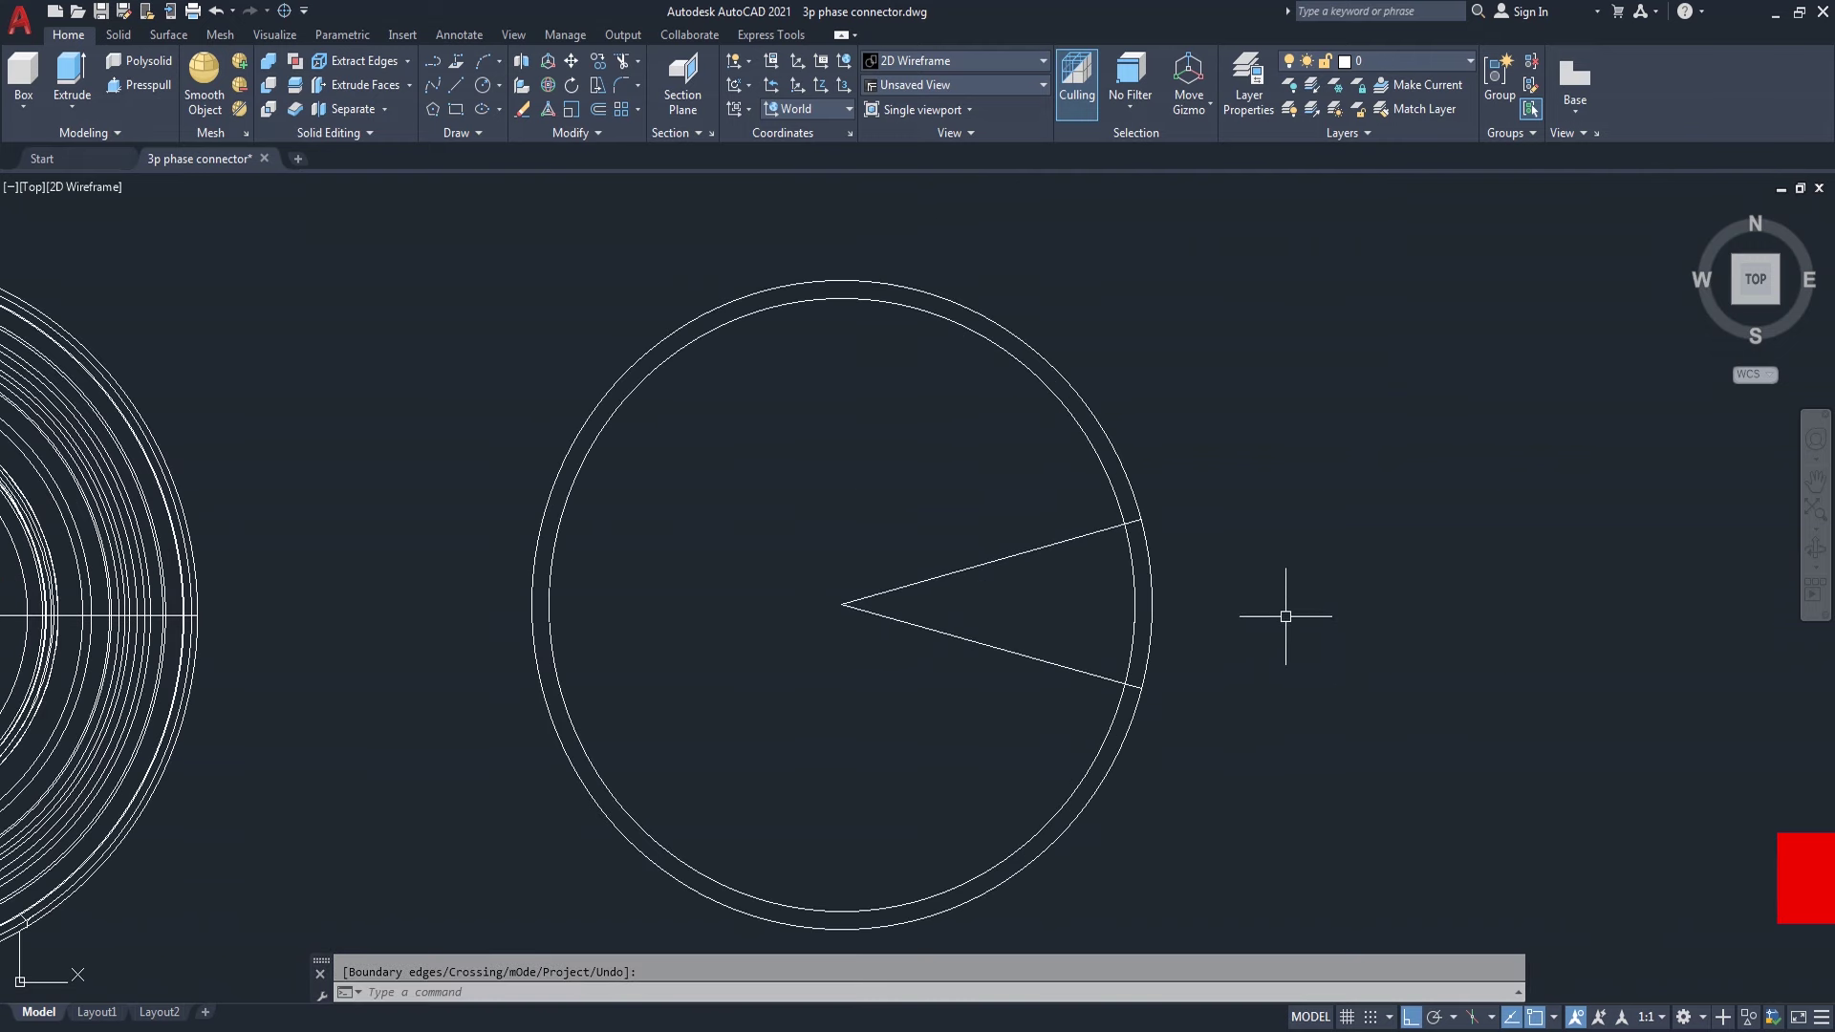
type("tr")
- Trim the wedge lines inside the inner circle and both circles outside the wedge
key("Return")
left_click(1044, 543)
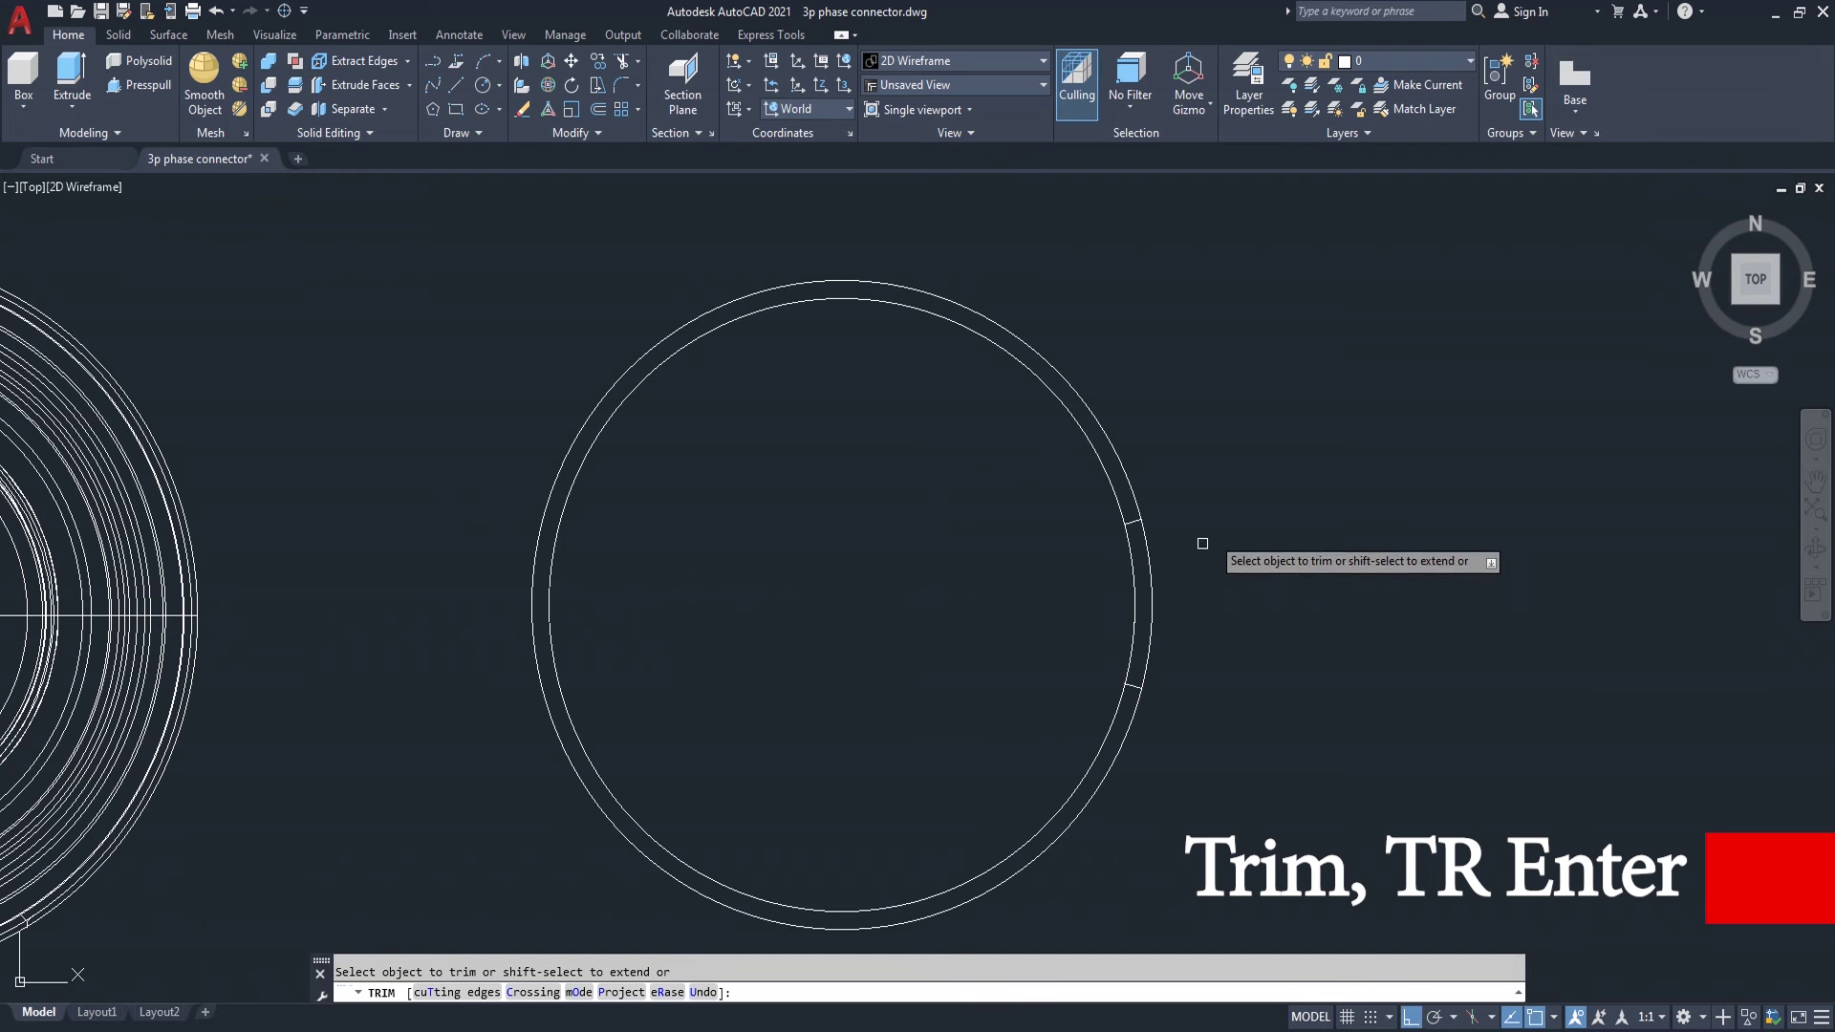
left_click(1160, 404)
left_click(1032, 455)
key("Return")
key("Return")
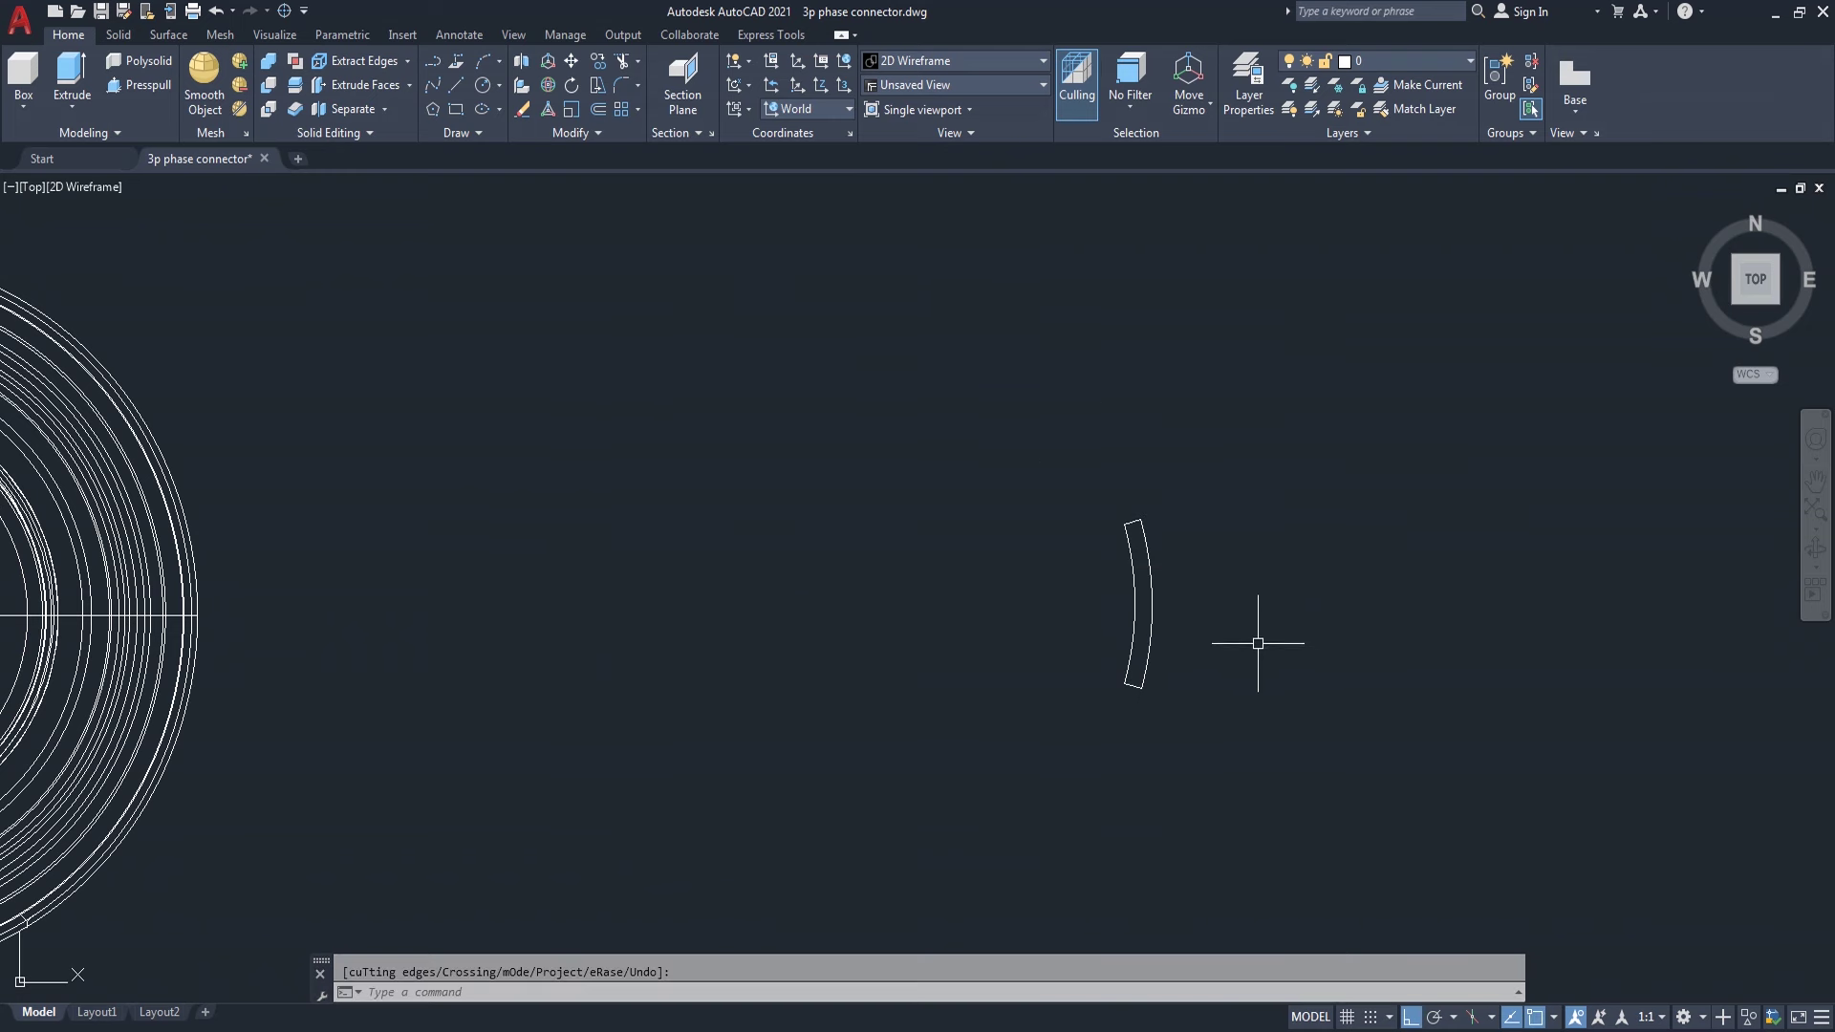
scroll(1245, 635, "up", 2)
scroll(1205, 637, "up", 2)
scroll(1168, 621, "down", 2)
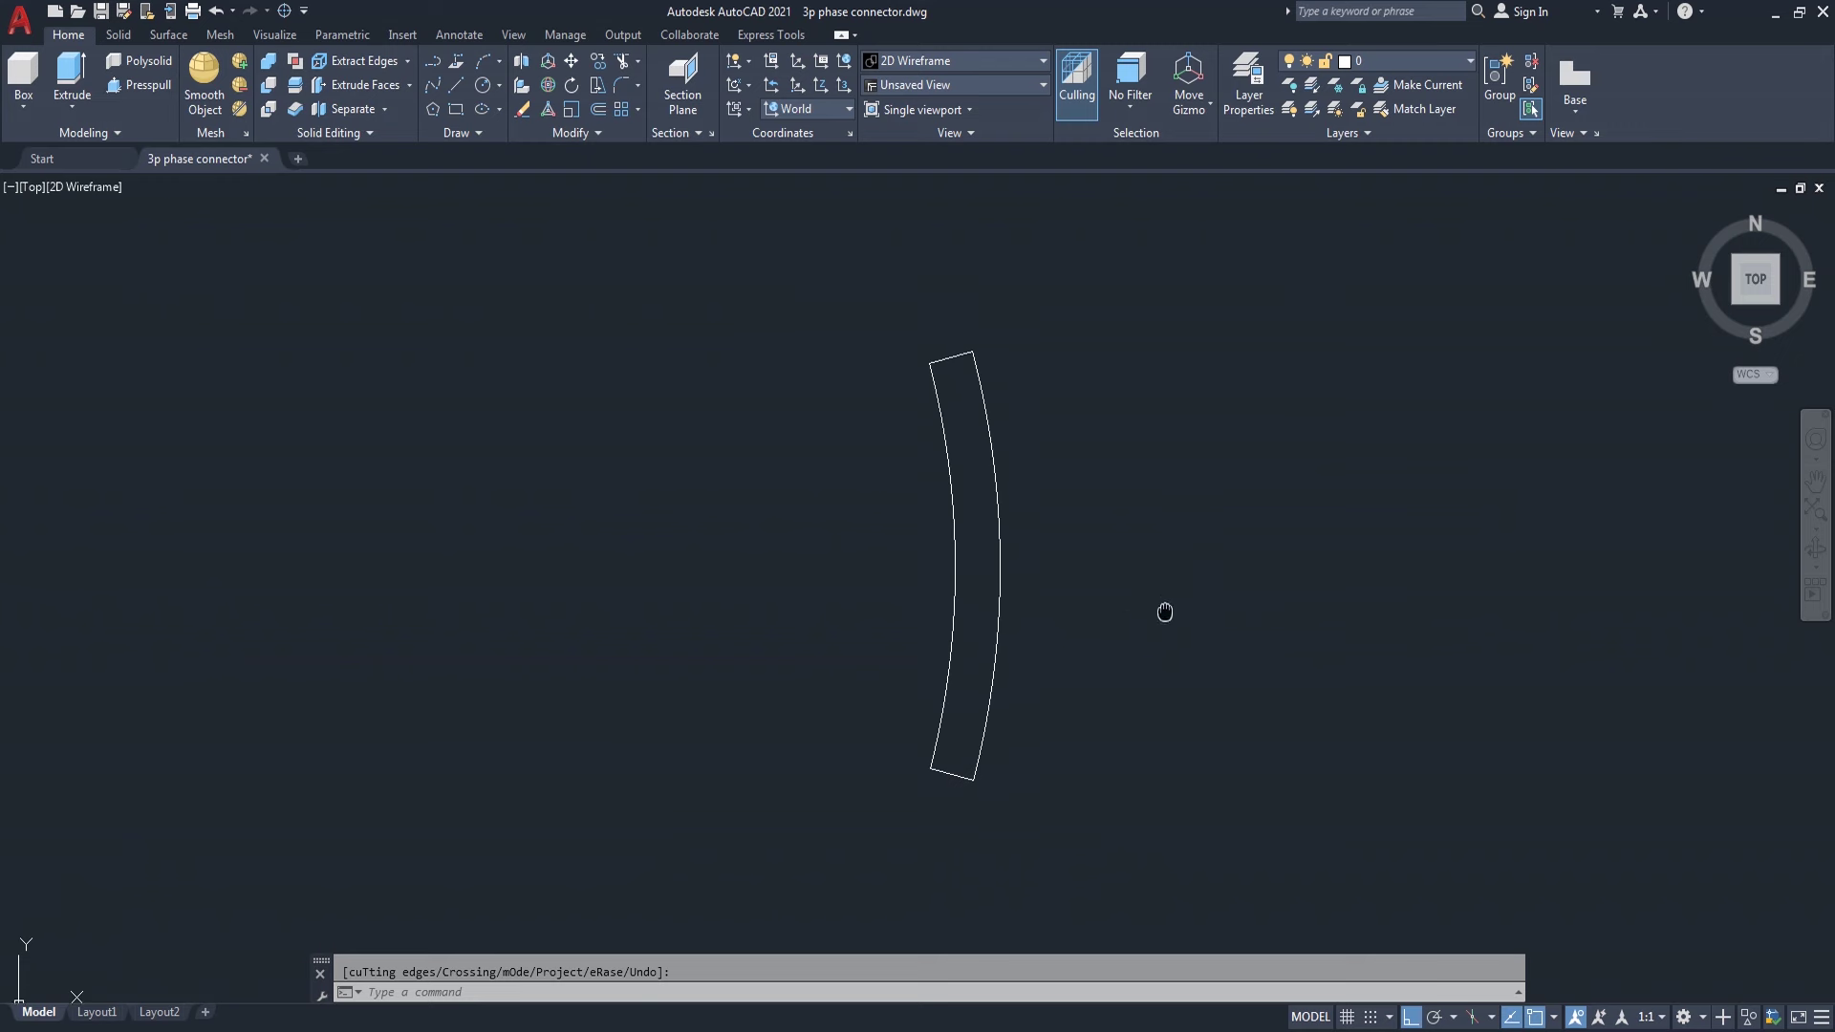
- Offset the band's top and bottom end edges 0.5 inward
type("o")
key("Return")
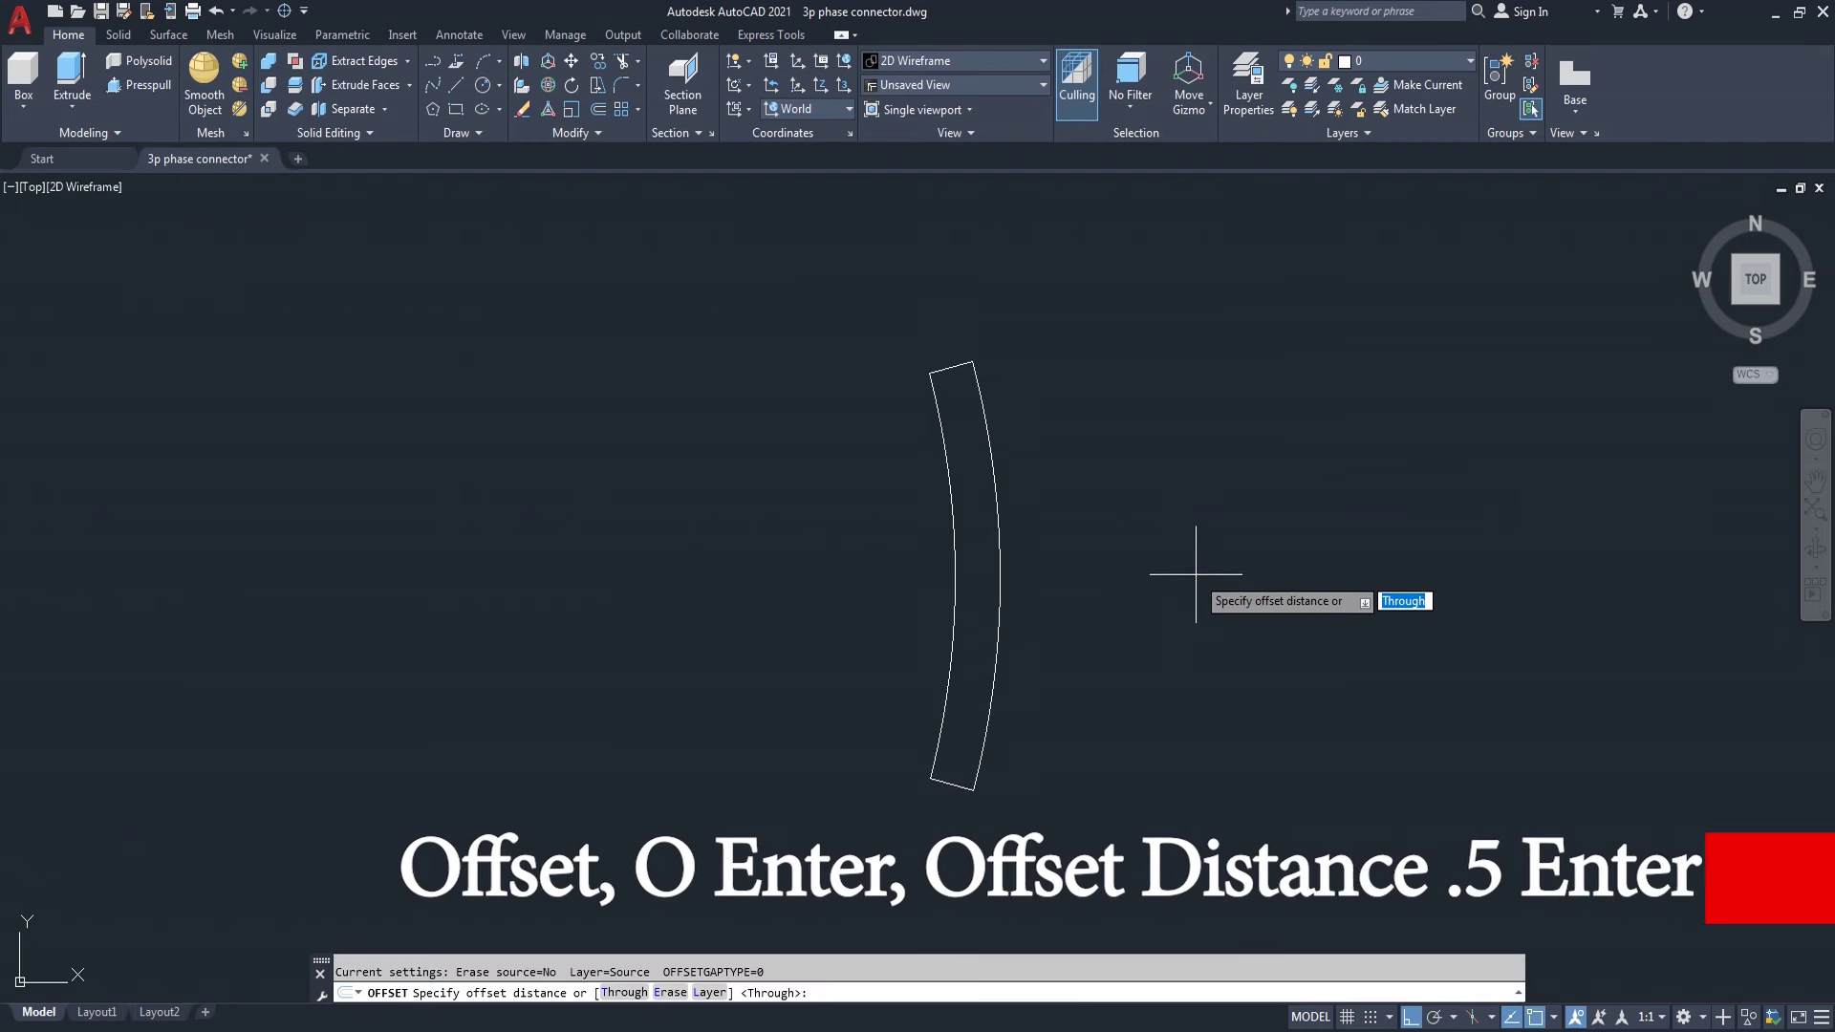
type("5")
key("Return")
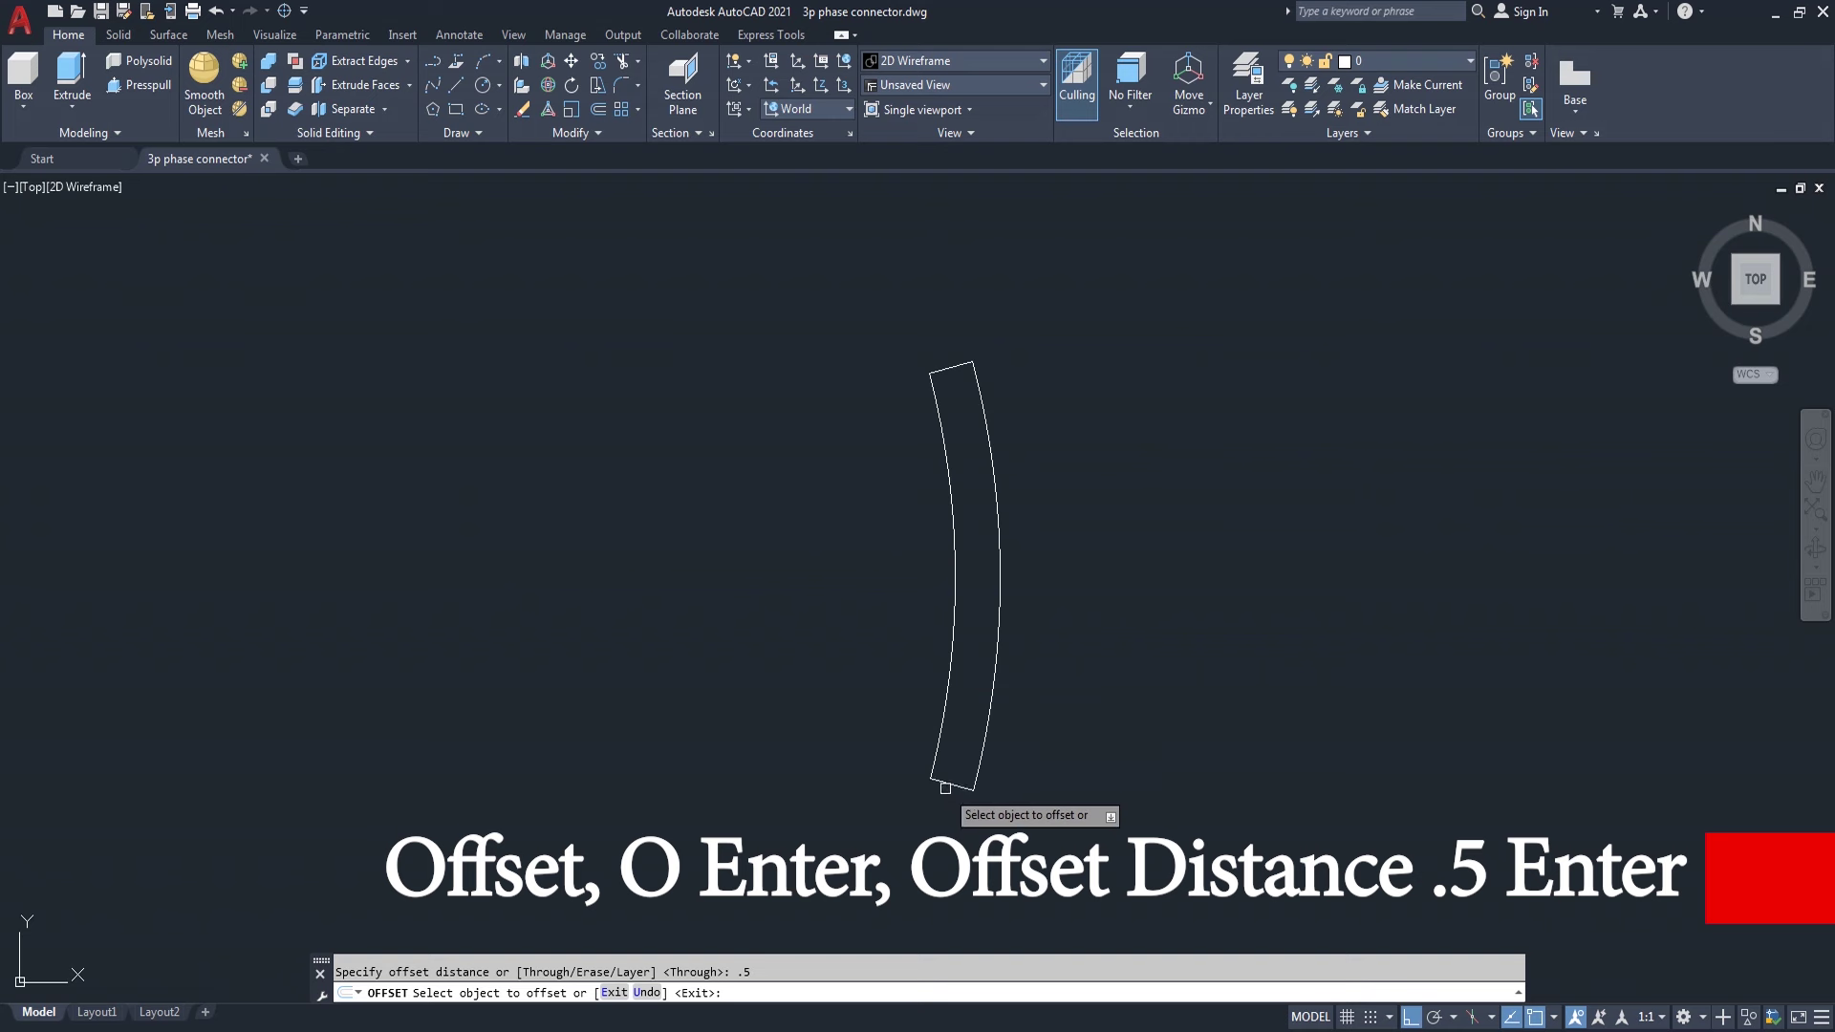
left_click(951, 783)
left_click(979, 558)
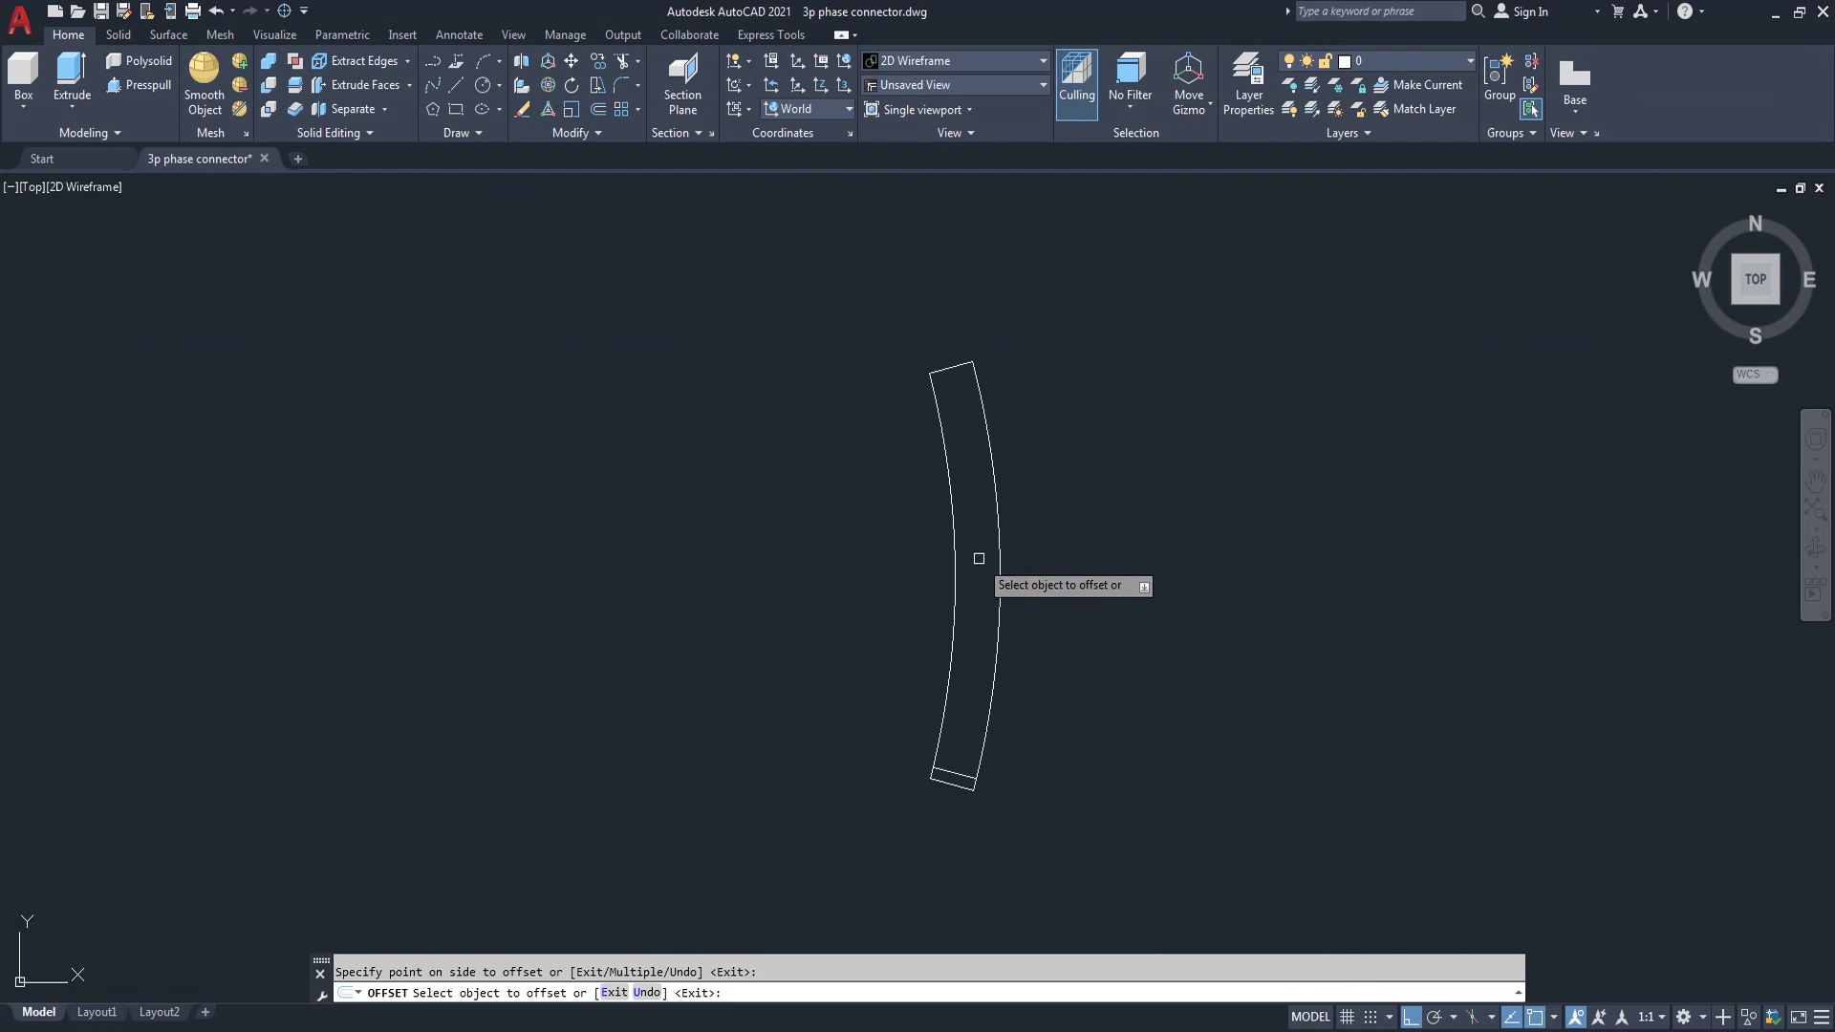
left_click(948, 368)
left_click(953, 426)
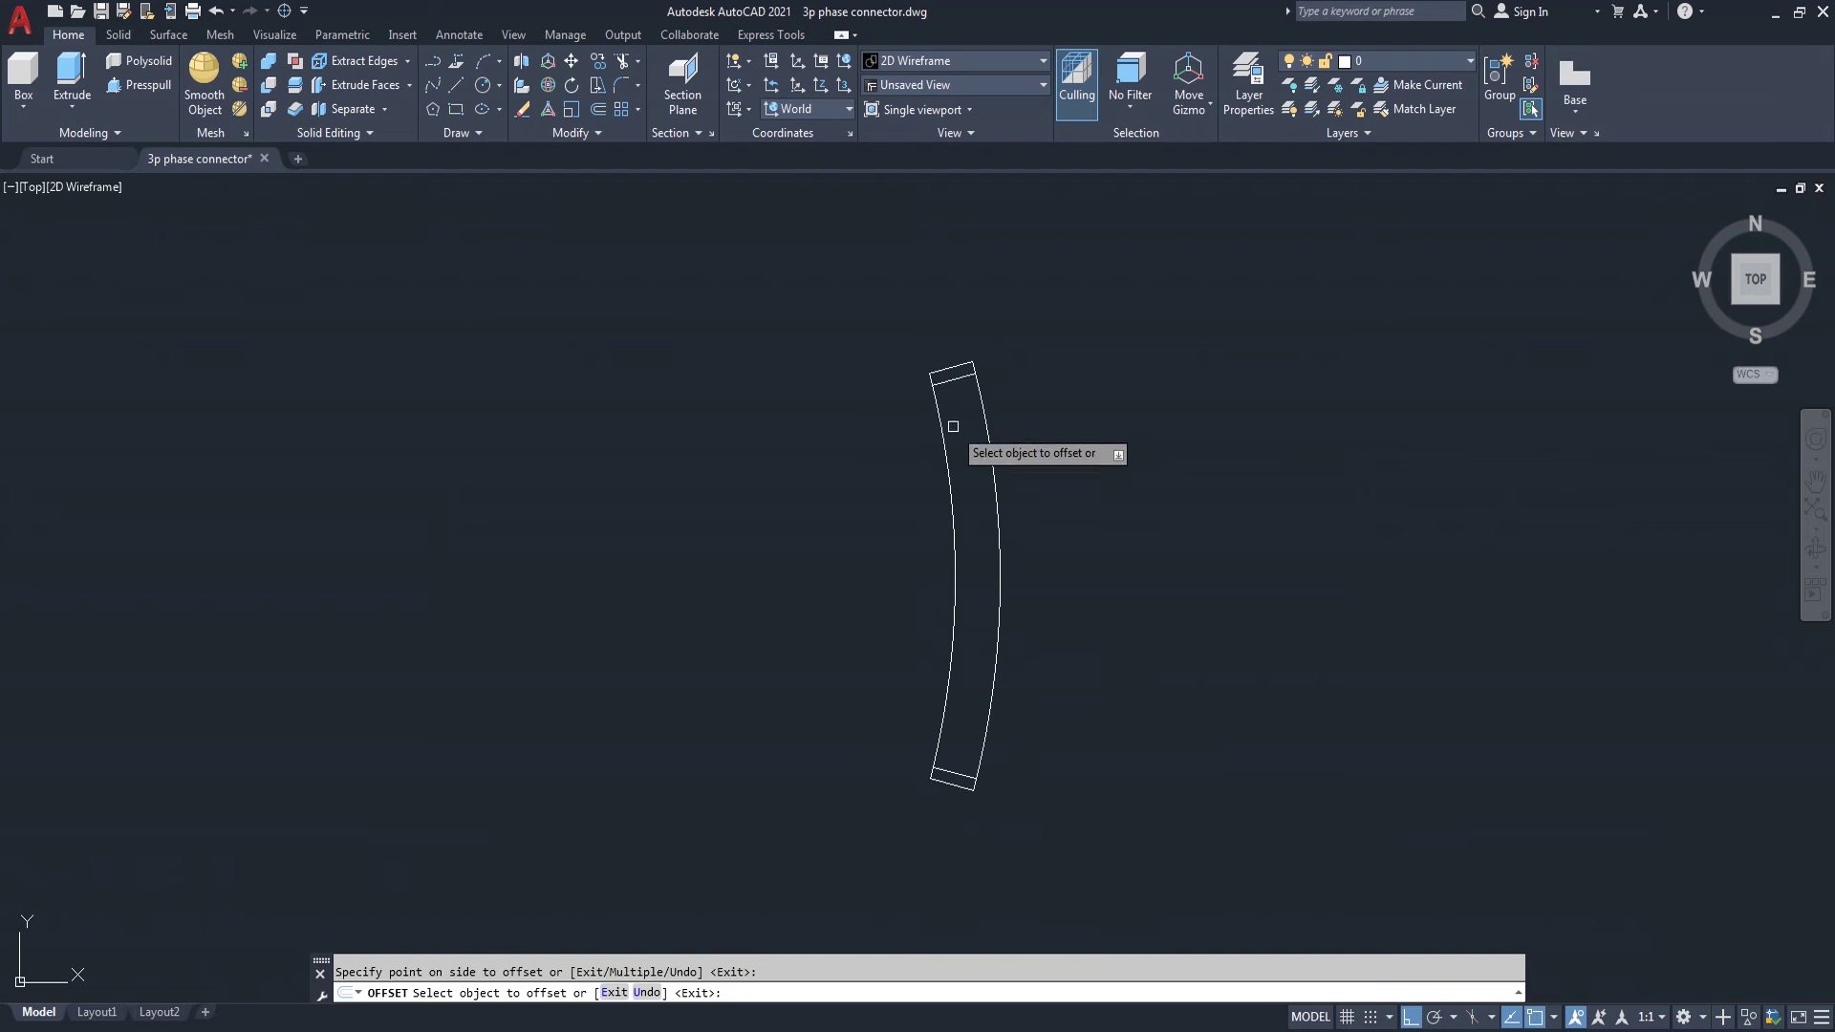
key("Return")
scroll(975, 363, "up", 6)
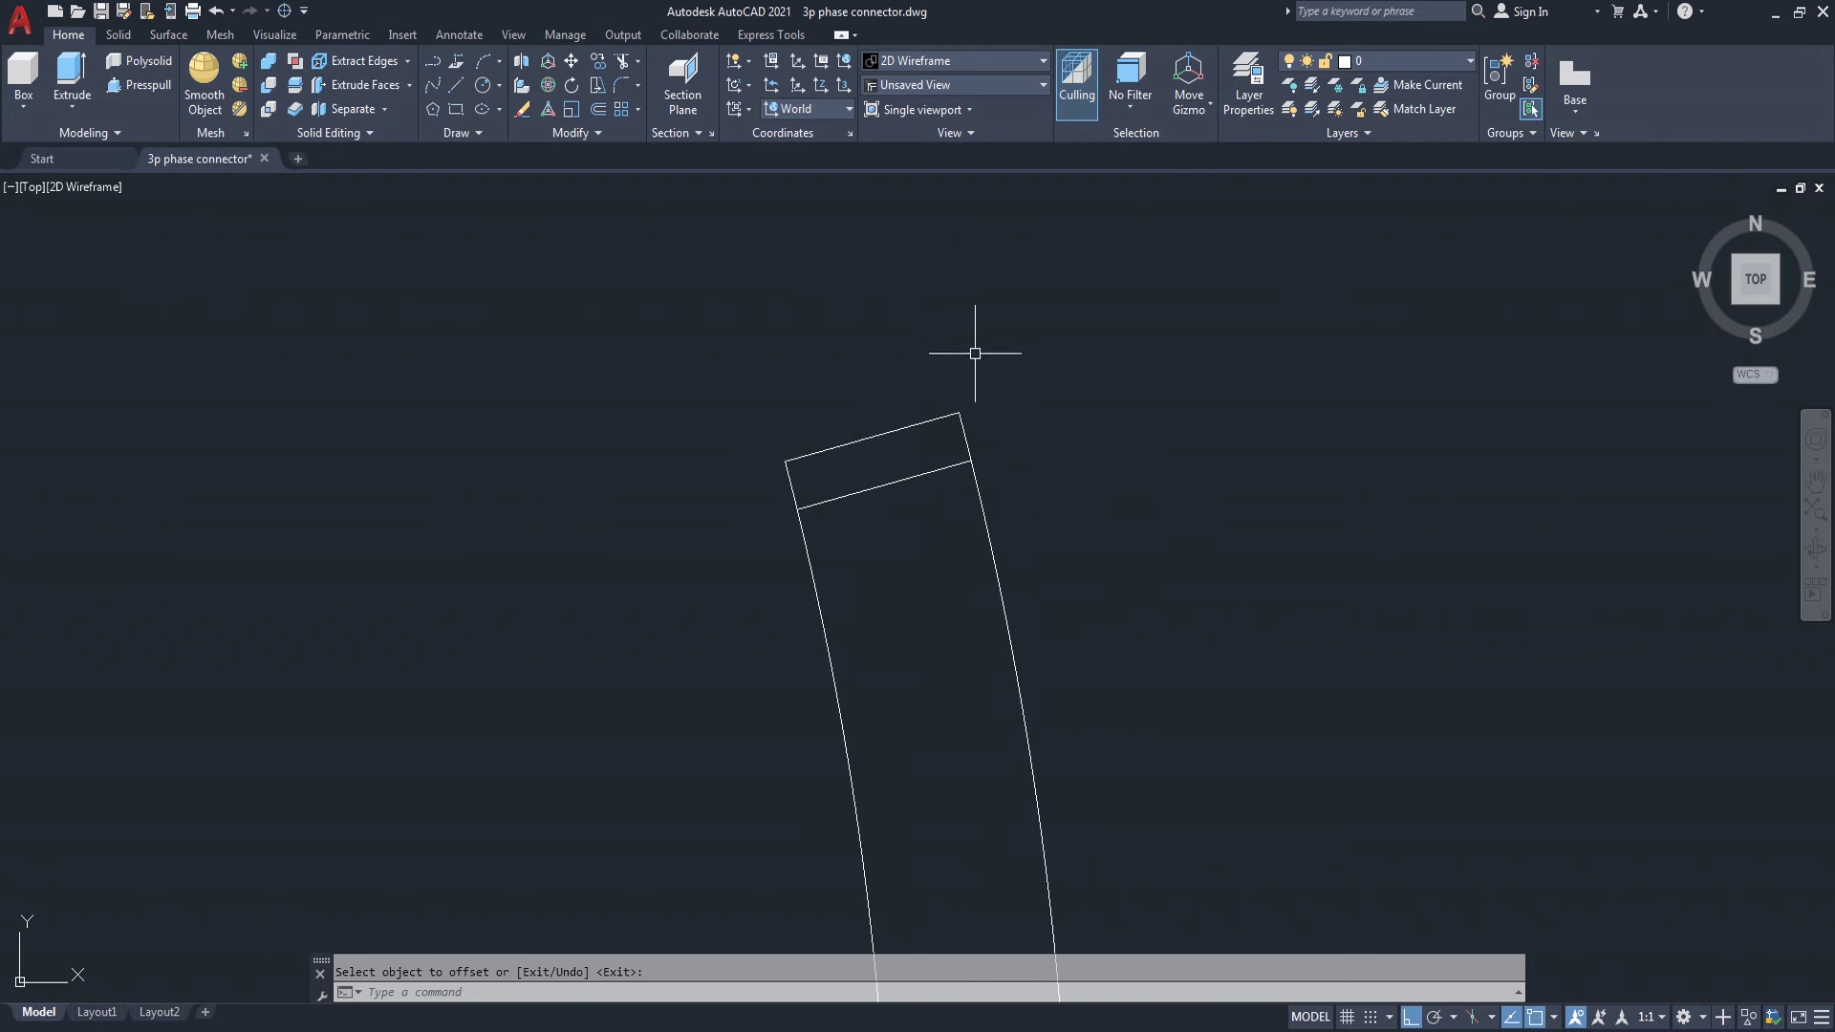
scroll(971, 401, "up", 4)
- Extend the new top end line to meet the band's arcs
type("tr")
key("Return")
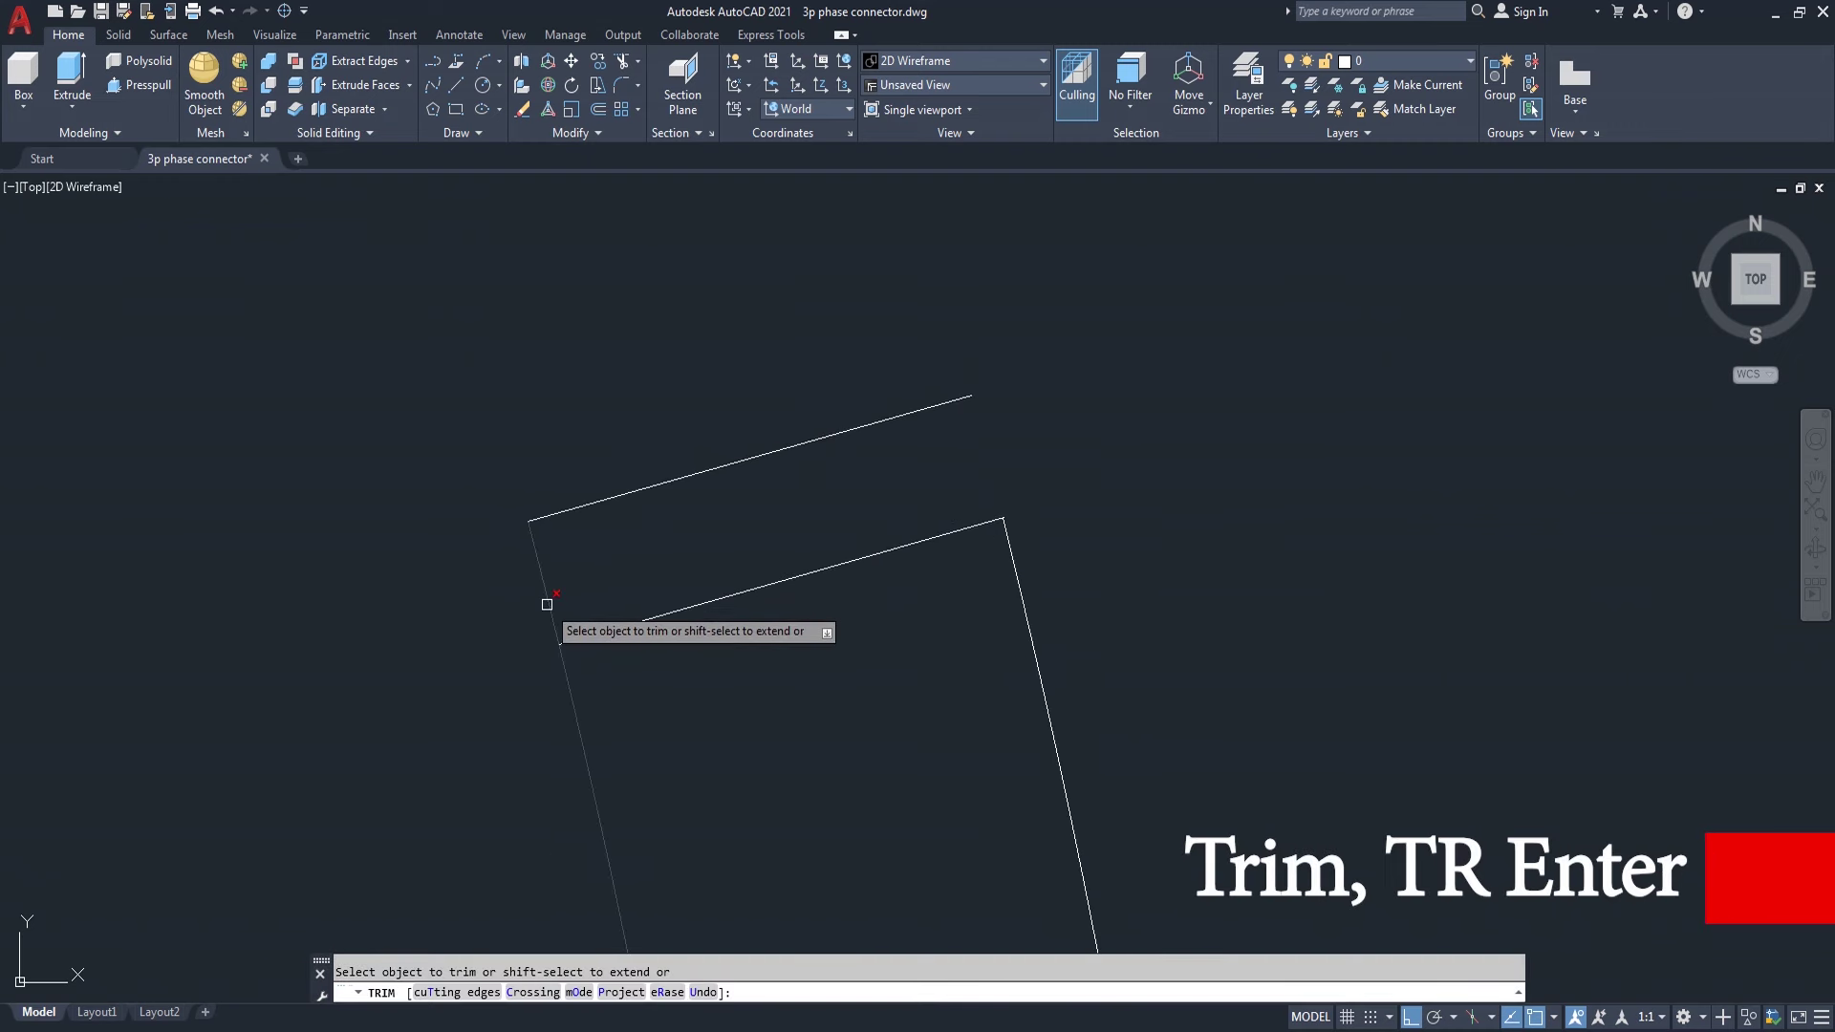
key("Escape")
scroll(563, 669, "up", 5)
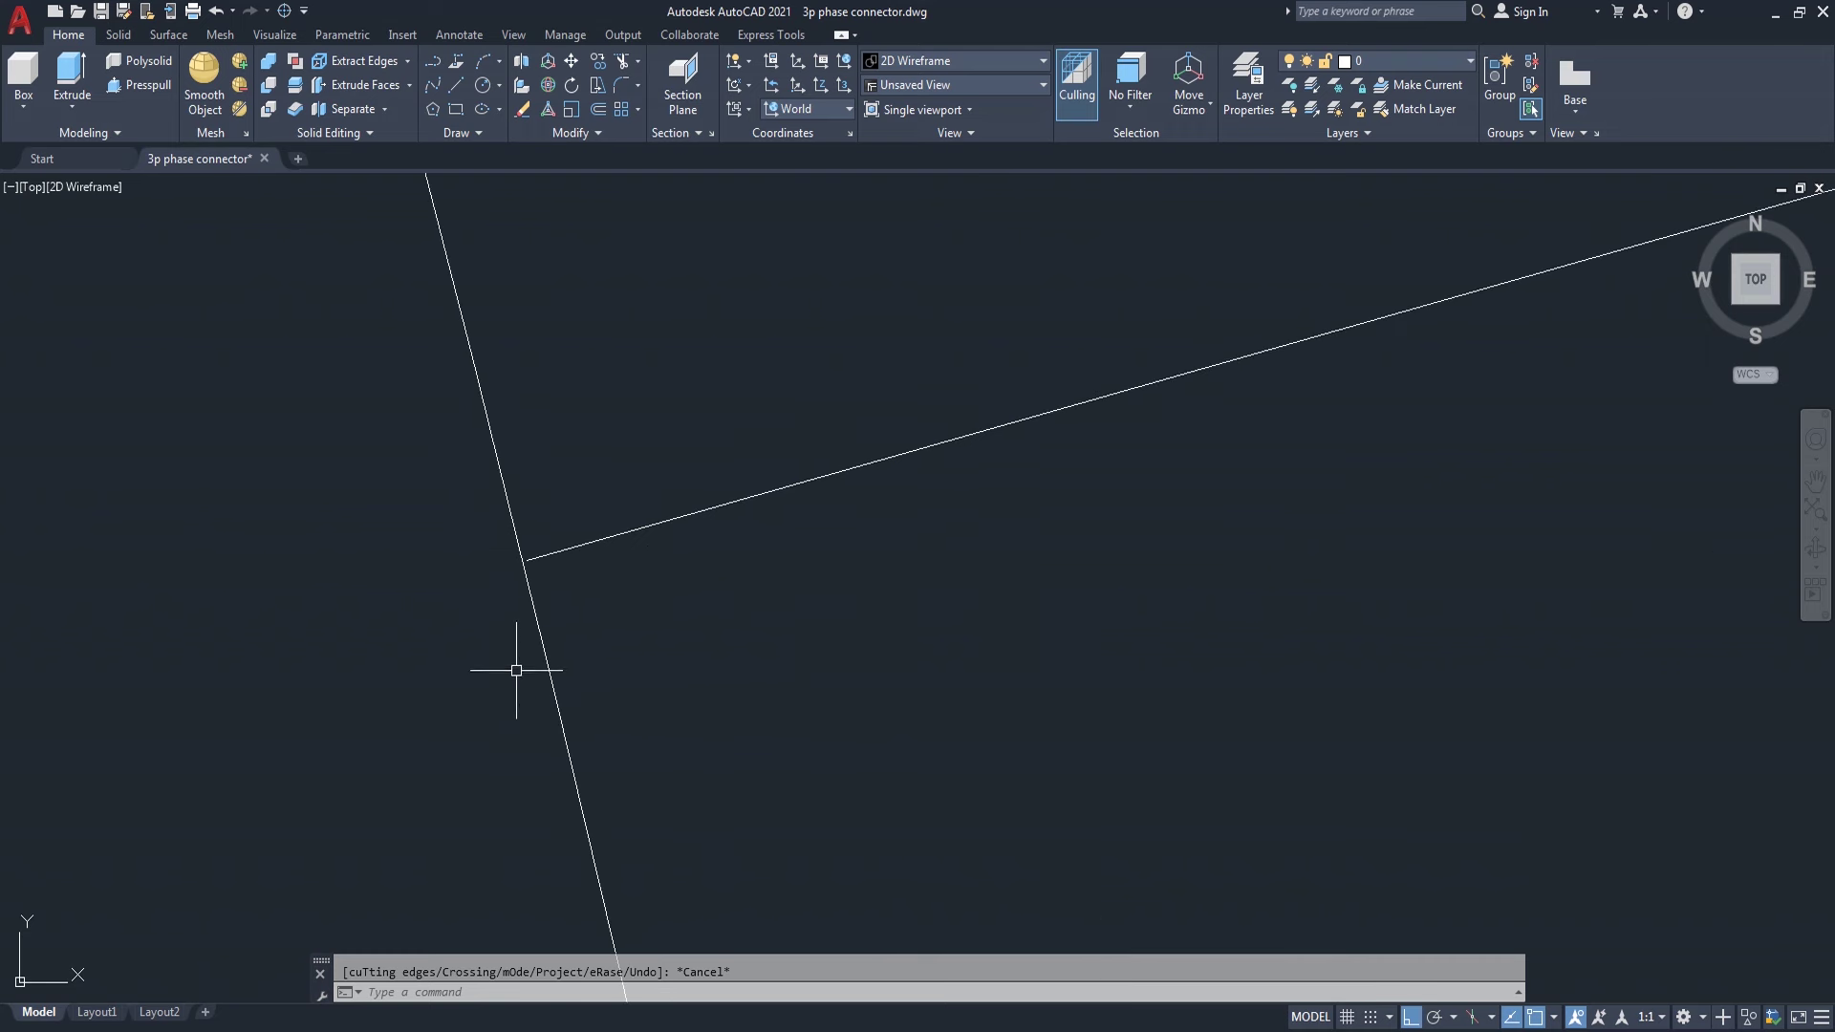
type("ex")
key("Return")
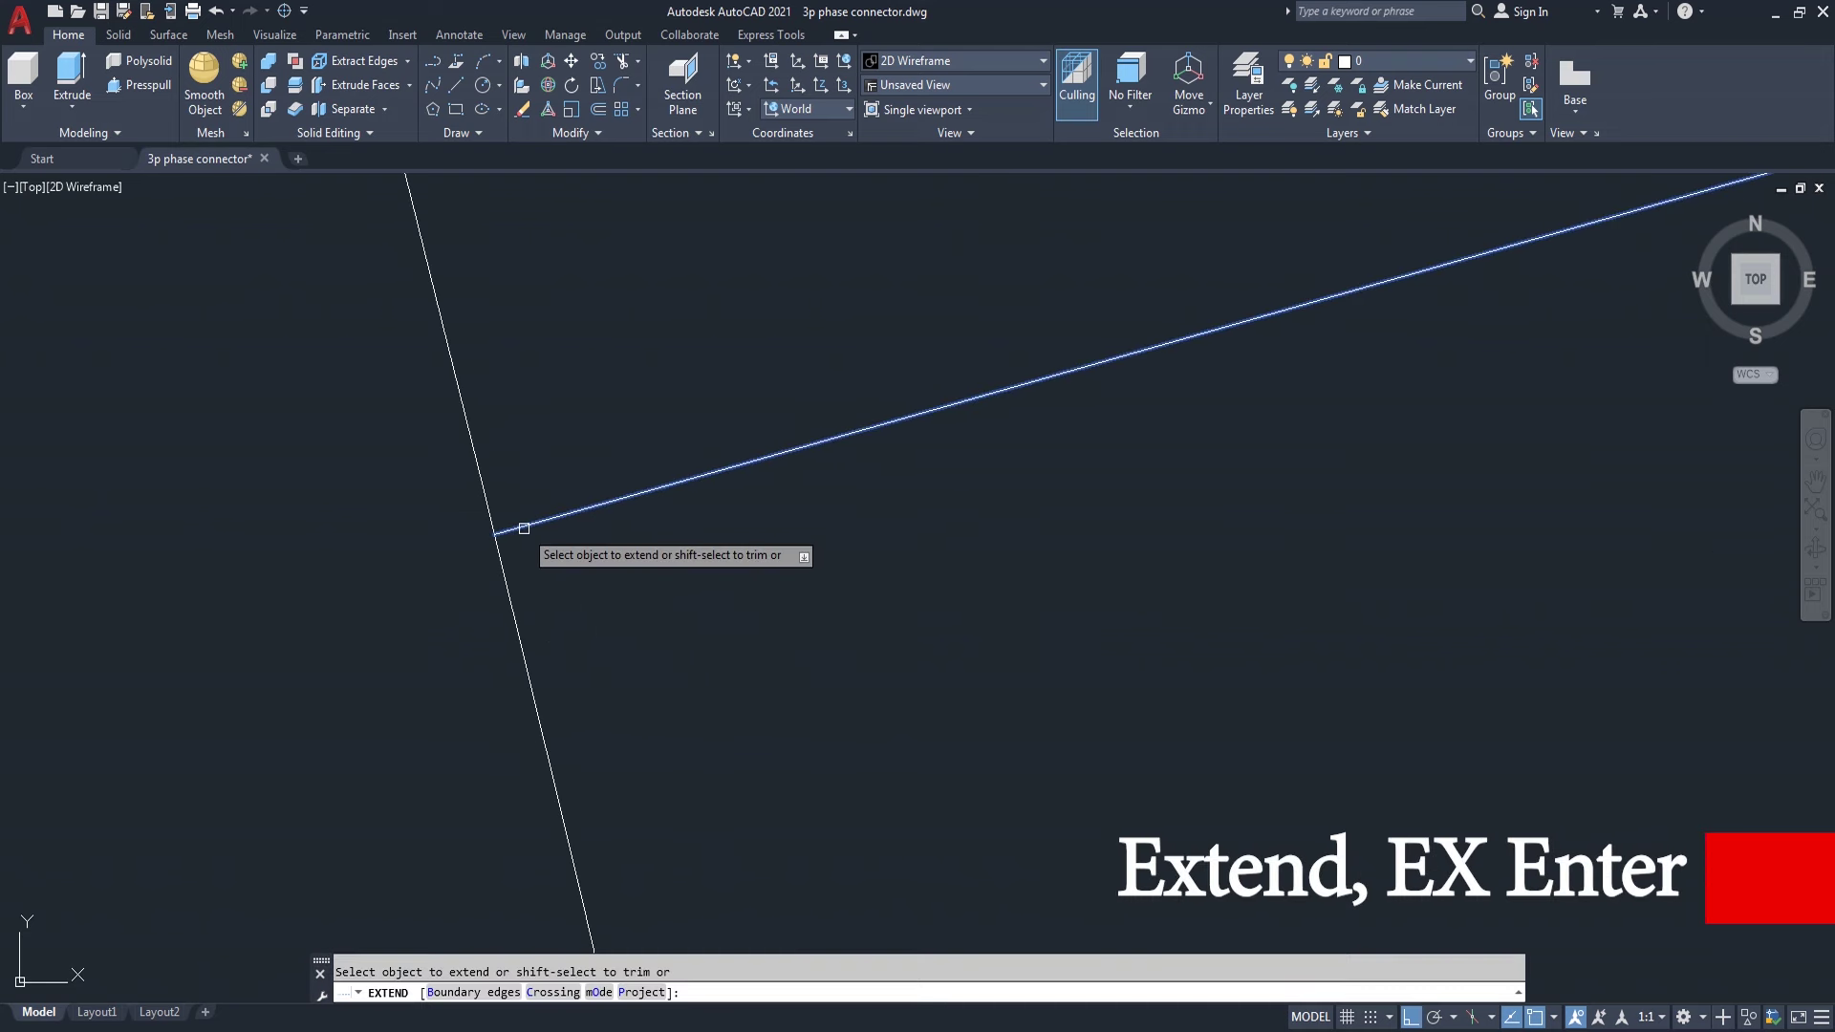
scroll(579, 611, "down", 4)
key("Return")
scroll(1042, 492, "up", 2)
scroll(994, 487, "up", 3)
- Delete the old top end line of the band
type("tr")
key("Return")
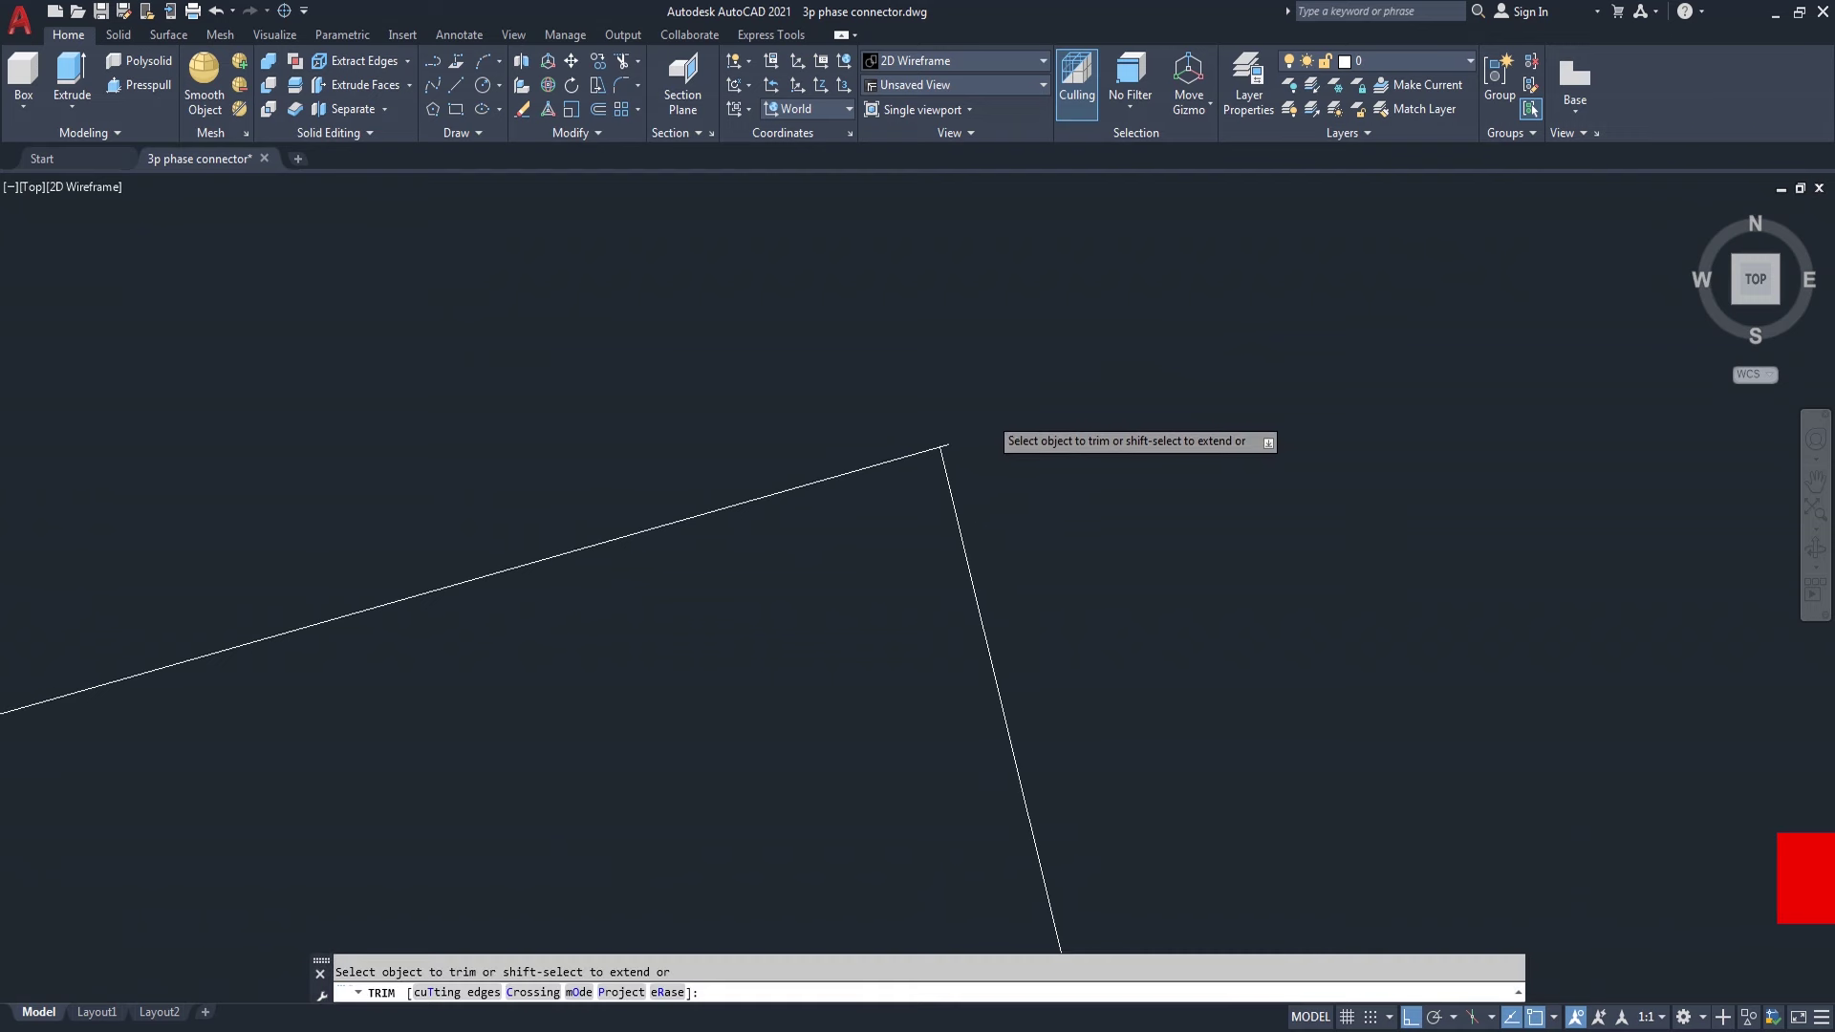
scroll(935, 467, "down", 2)
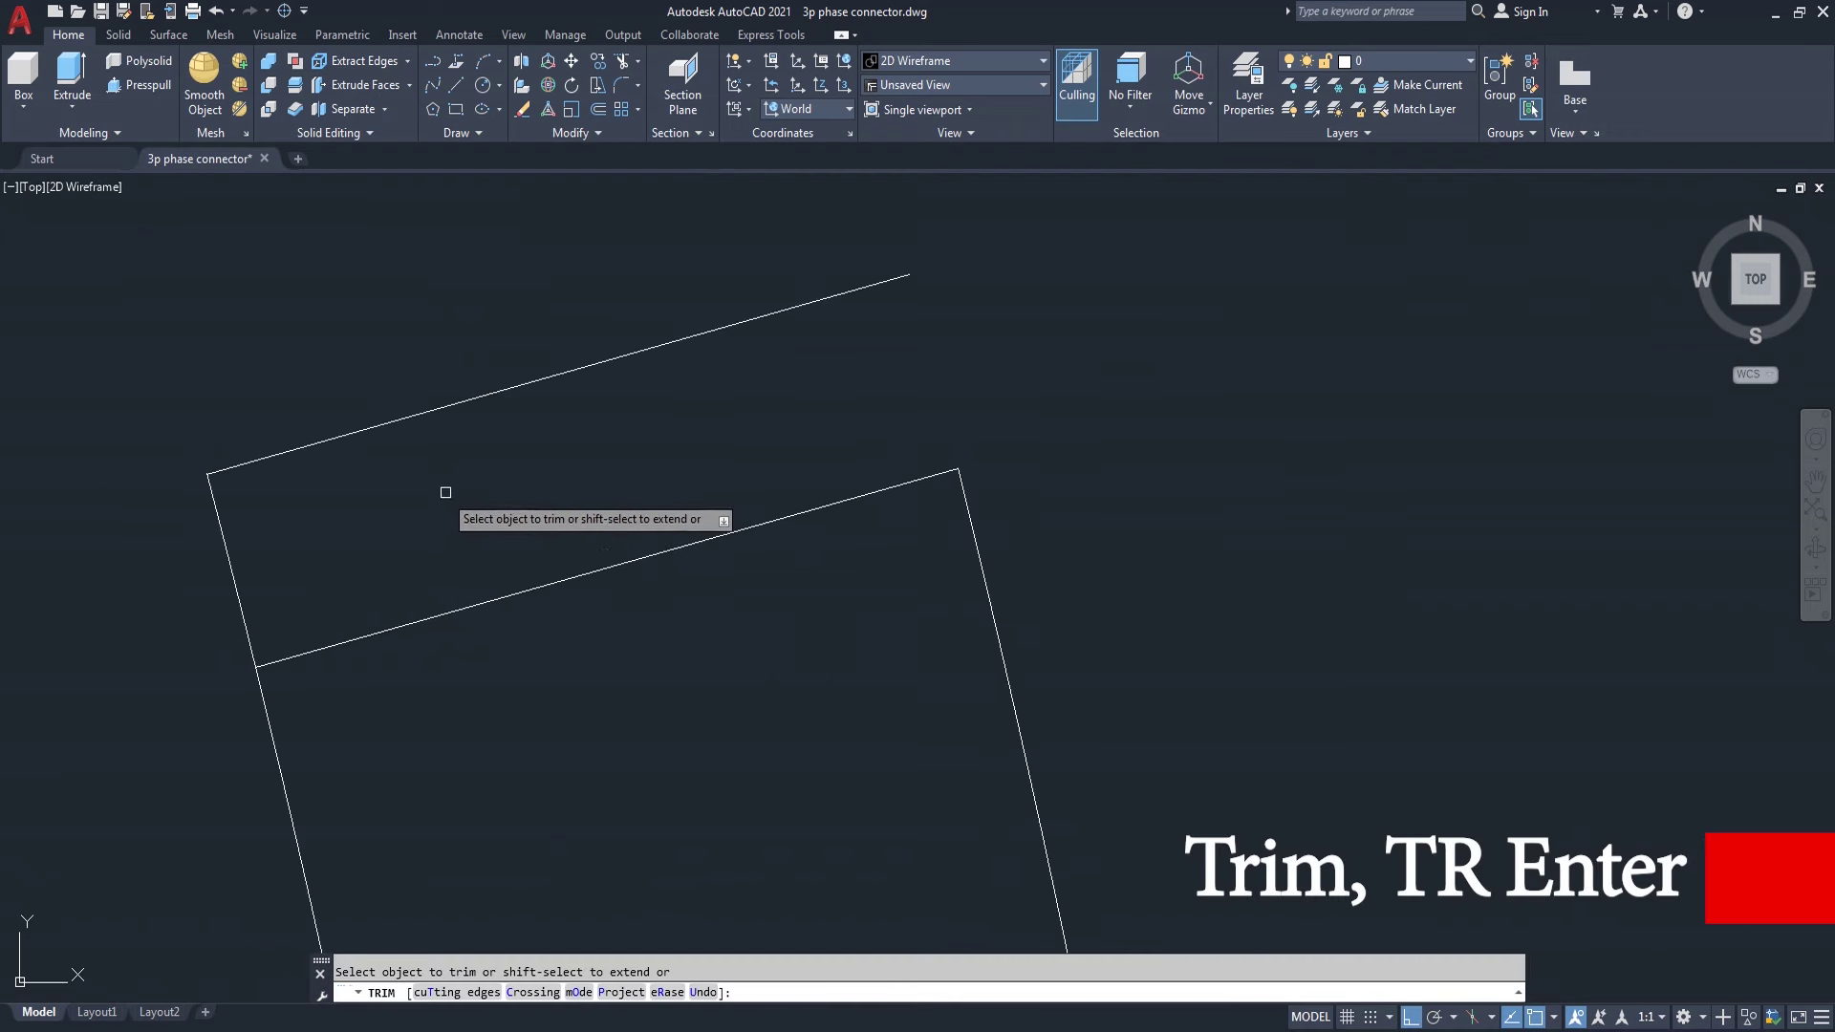
key("Return")
key("Delete")
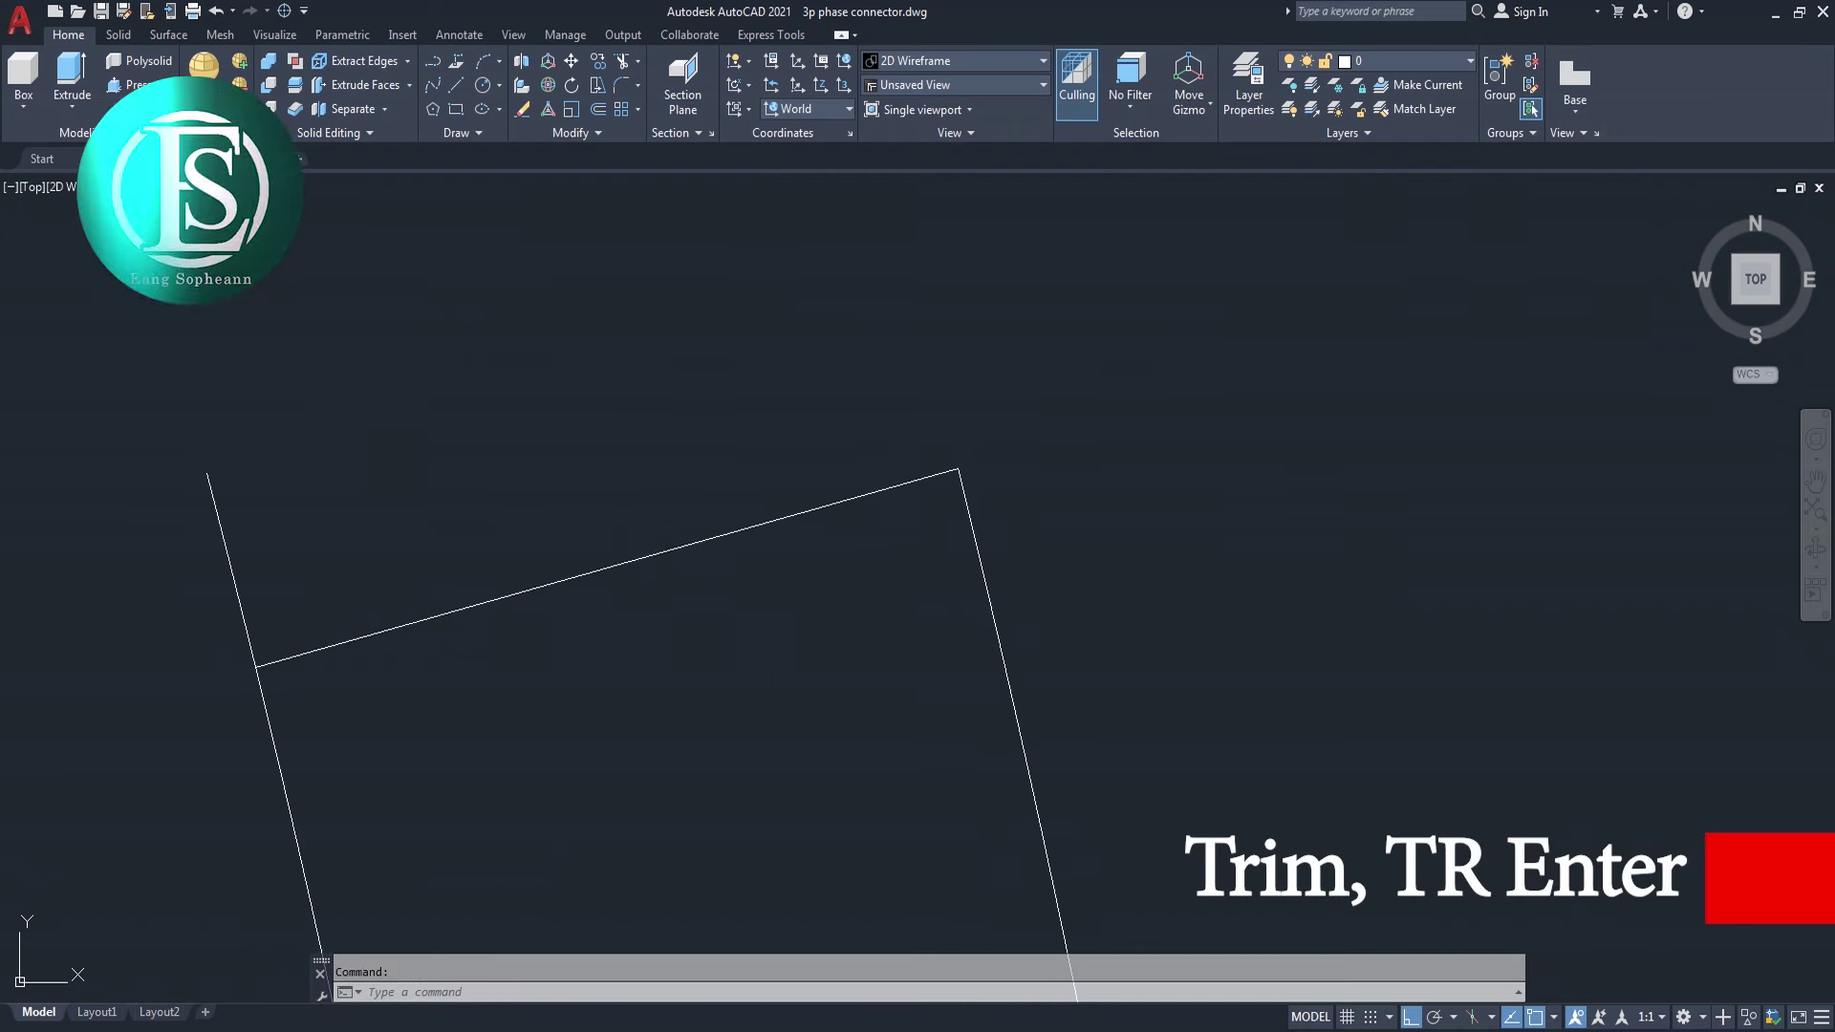
- Trim the left arc above the new end line and the stub past the bottom corner
type("tr")
key("Return")
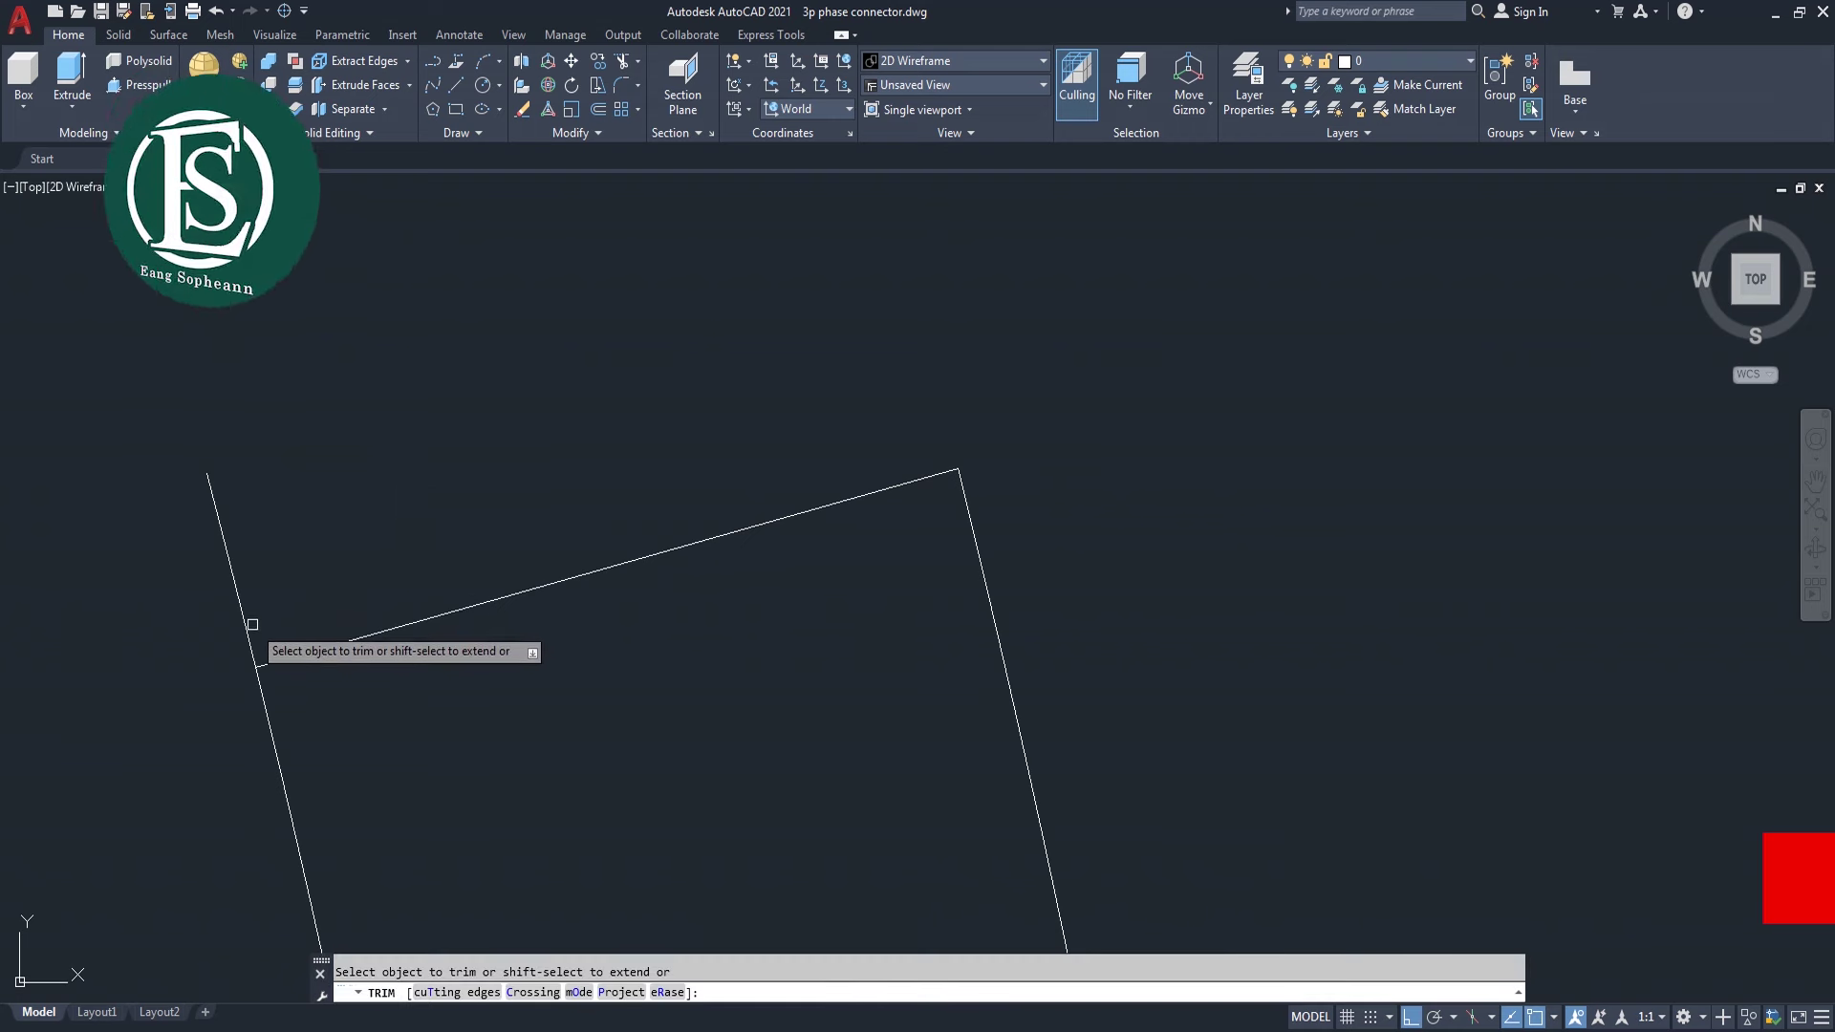
left_click(247, 635)
scroll(573, 458, "down", 5)
scroll(710, 449, "down", 3)
scroll(798, 463, "down", 2)
scroll(810, 659, "up", 5)
scroll(812, 653, "up", 2)
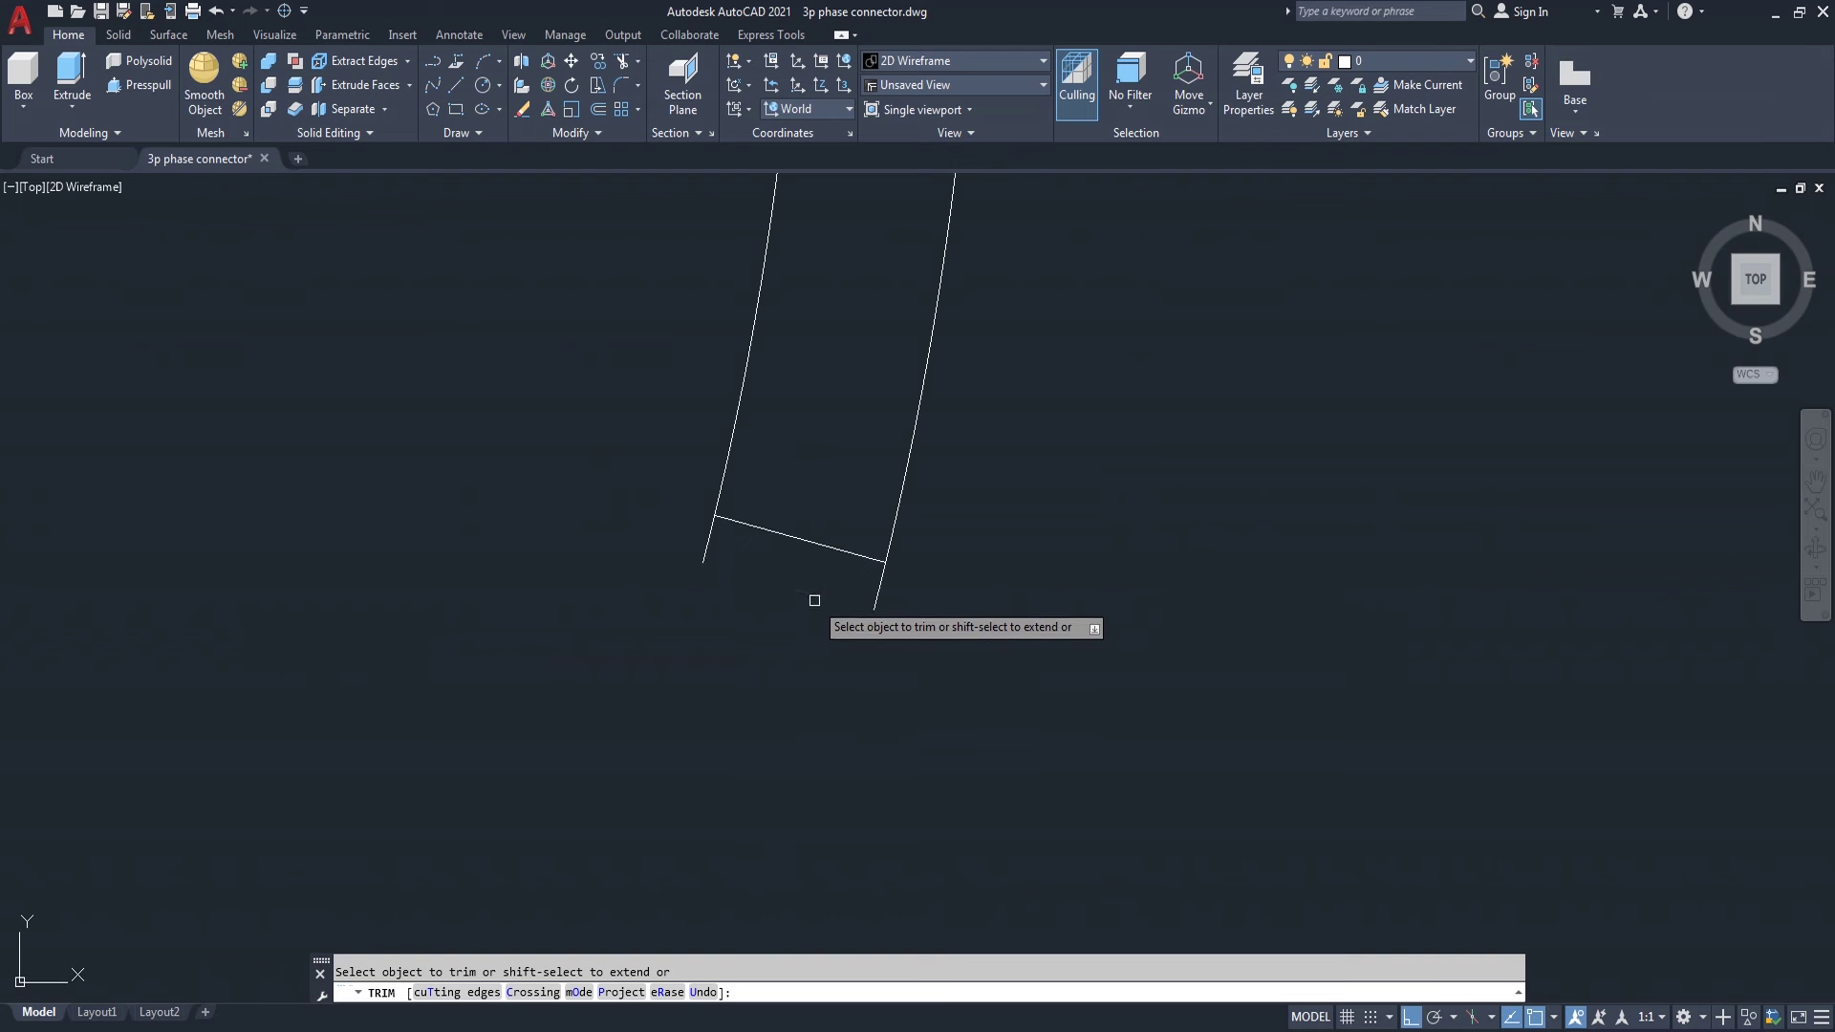
left_click(878, 601)
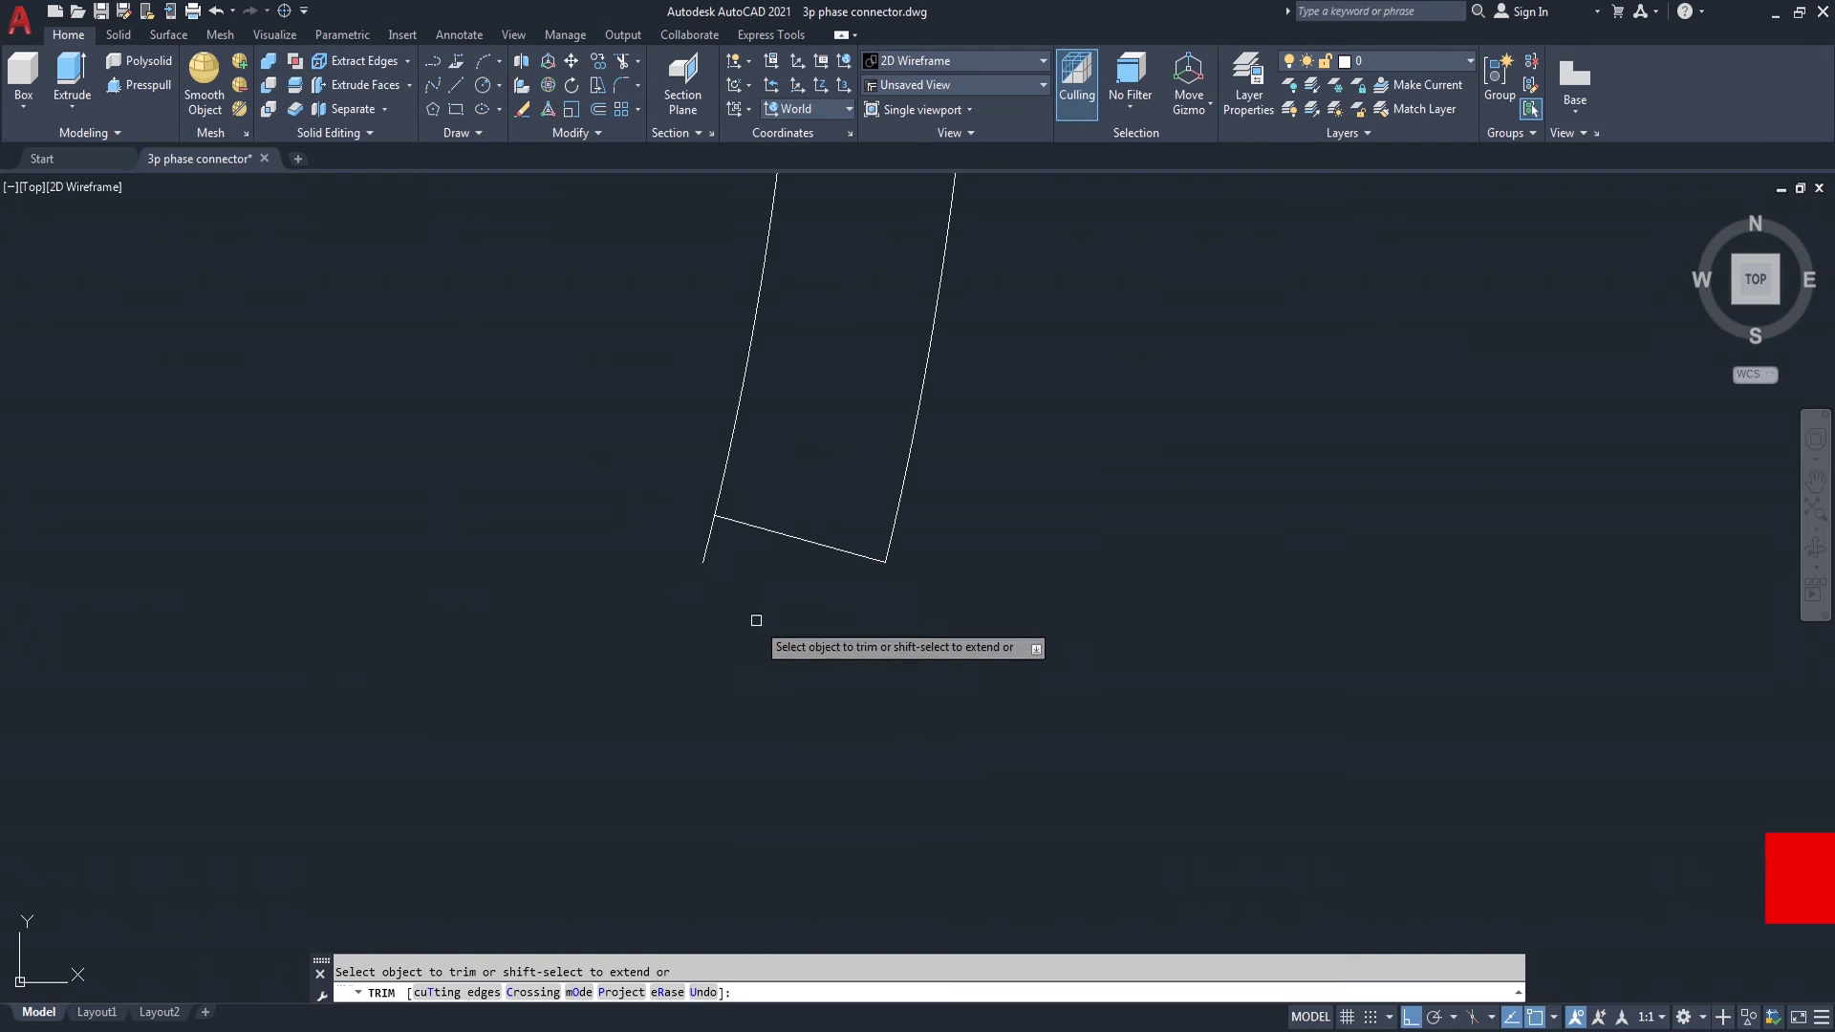
key("Return")
scroll(702, 491, "up", 3)
scroll(729, 520, "up", 2)
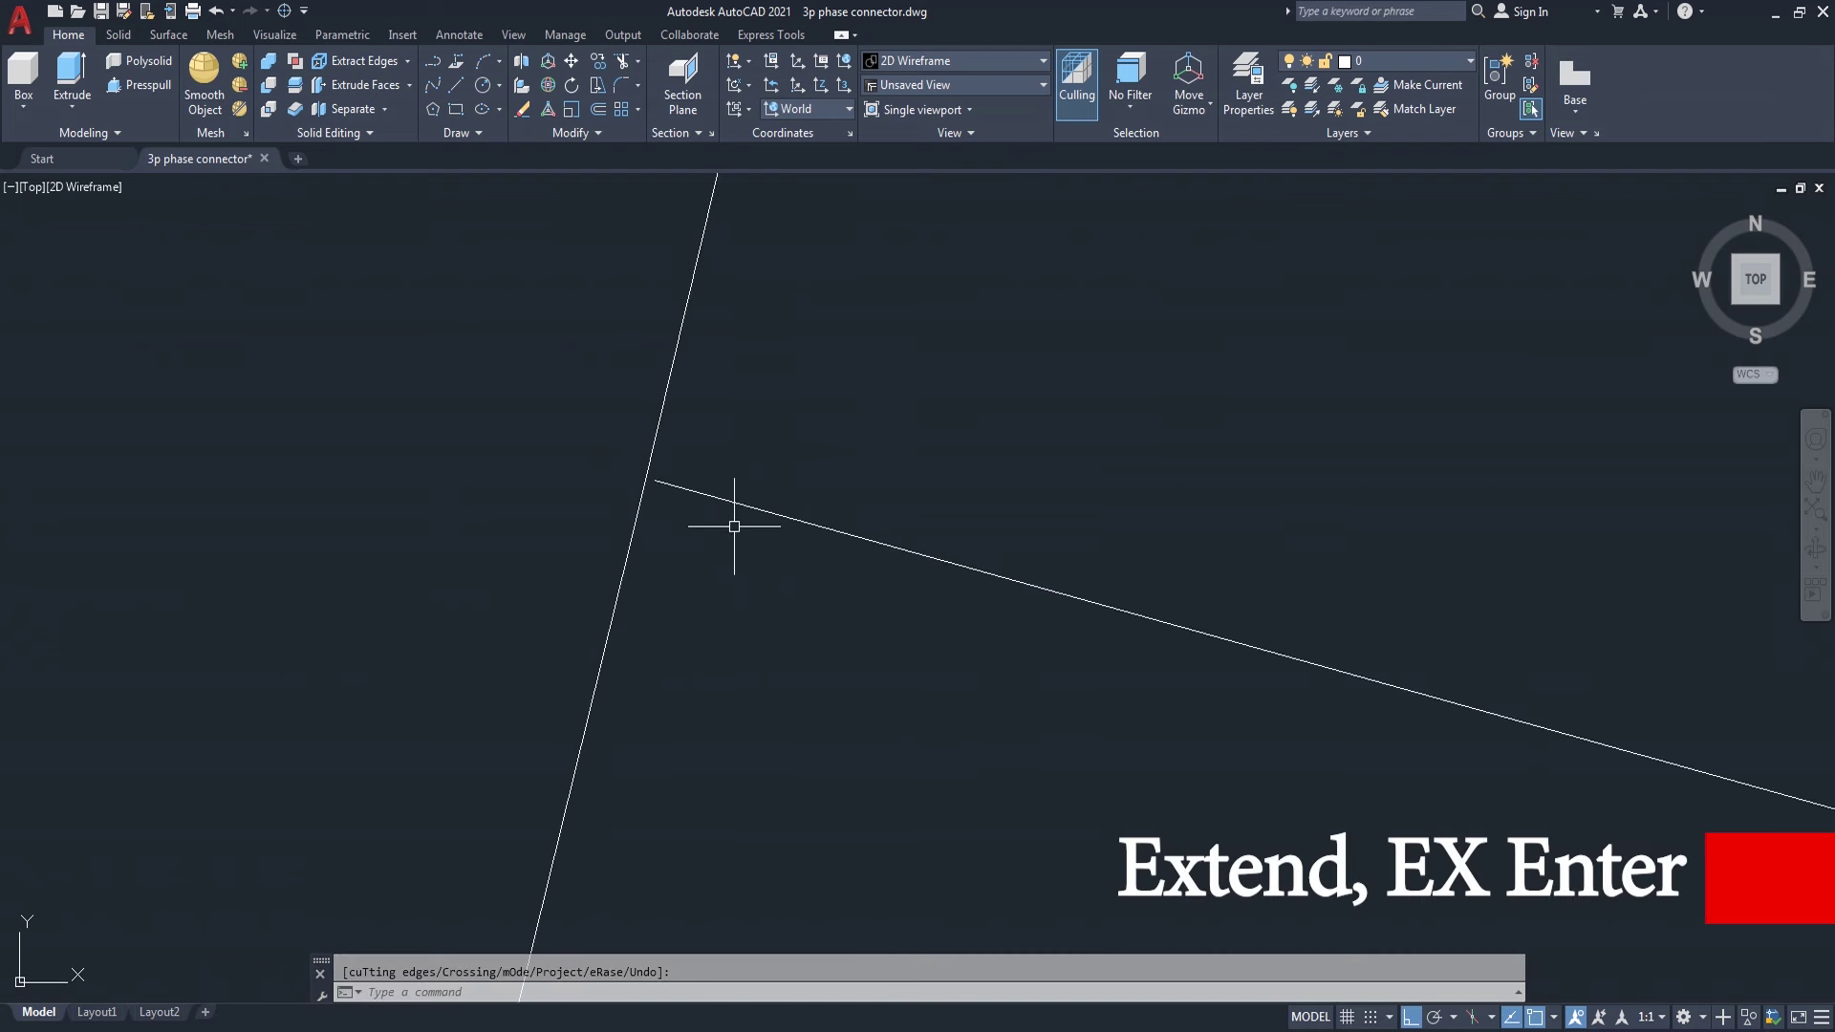
- Extend the new bottom end line to the left arc and trim the leftover stub
type("x")
key("Return")
middle_click_drag(700, 499, 773, 600)
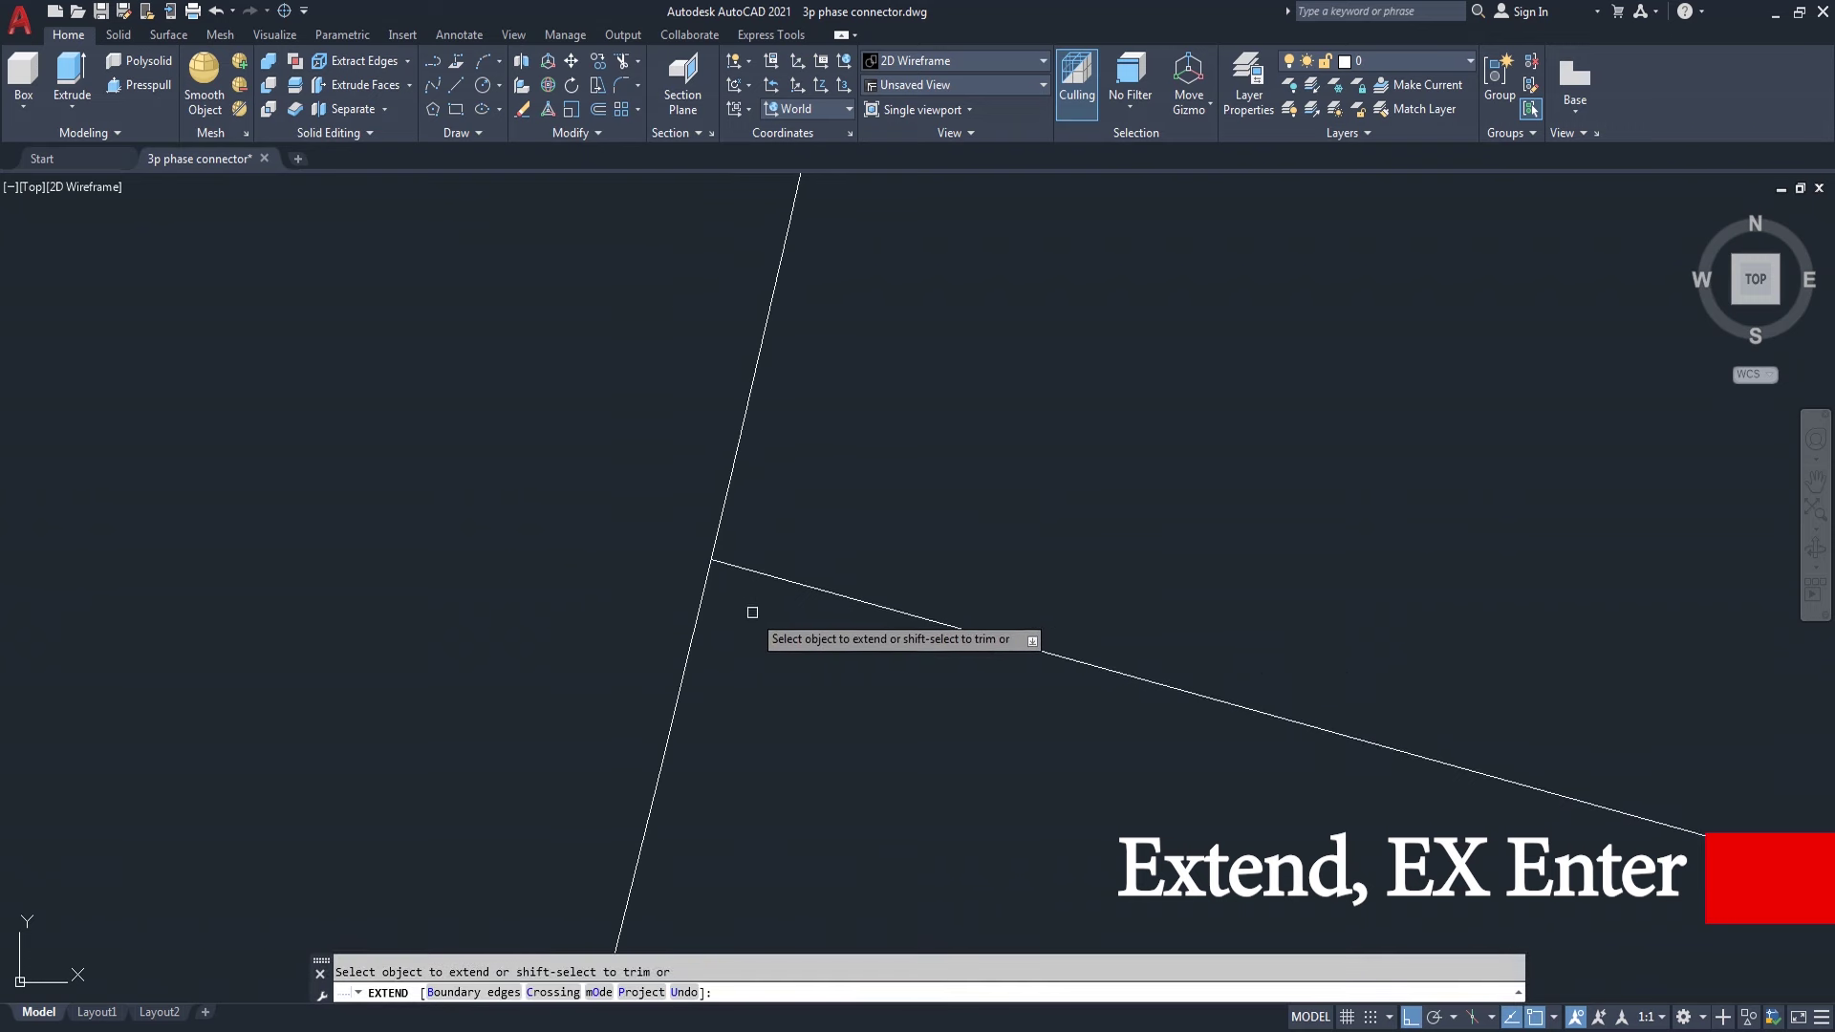
key("Escape")
type("tr")
key("Return")
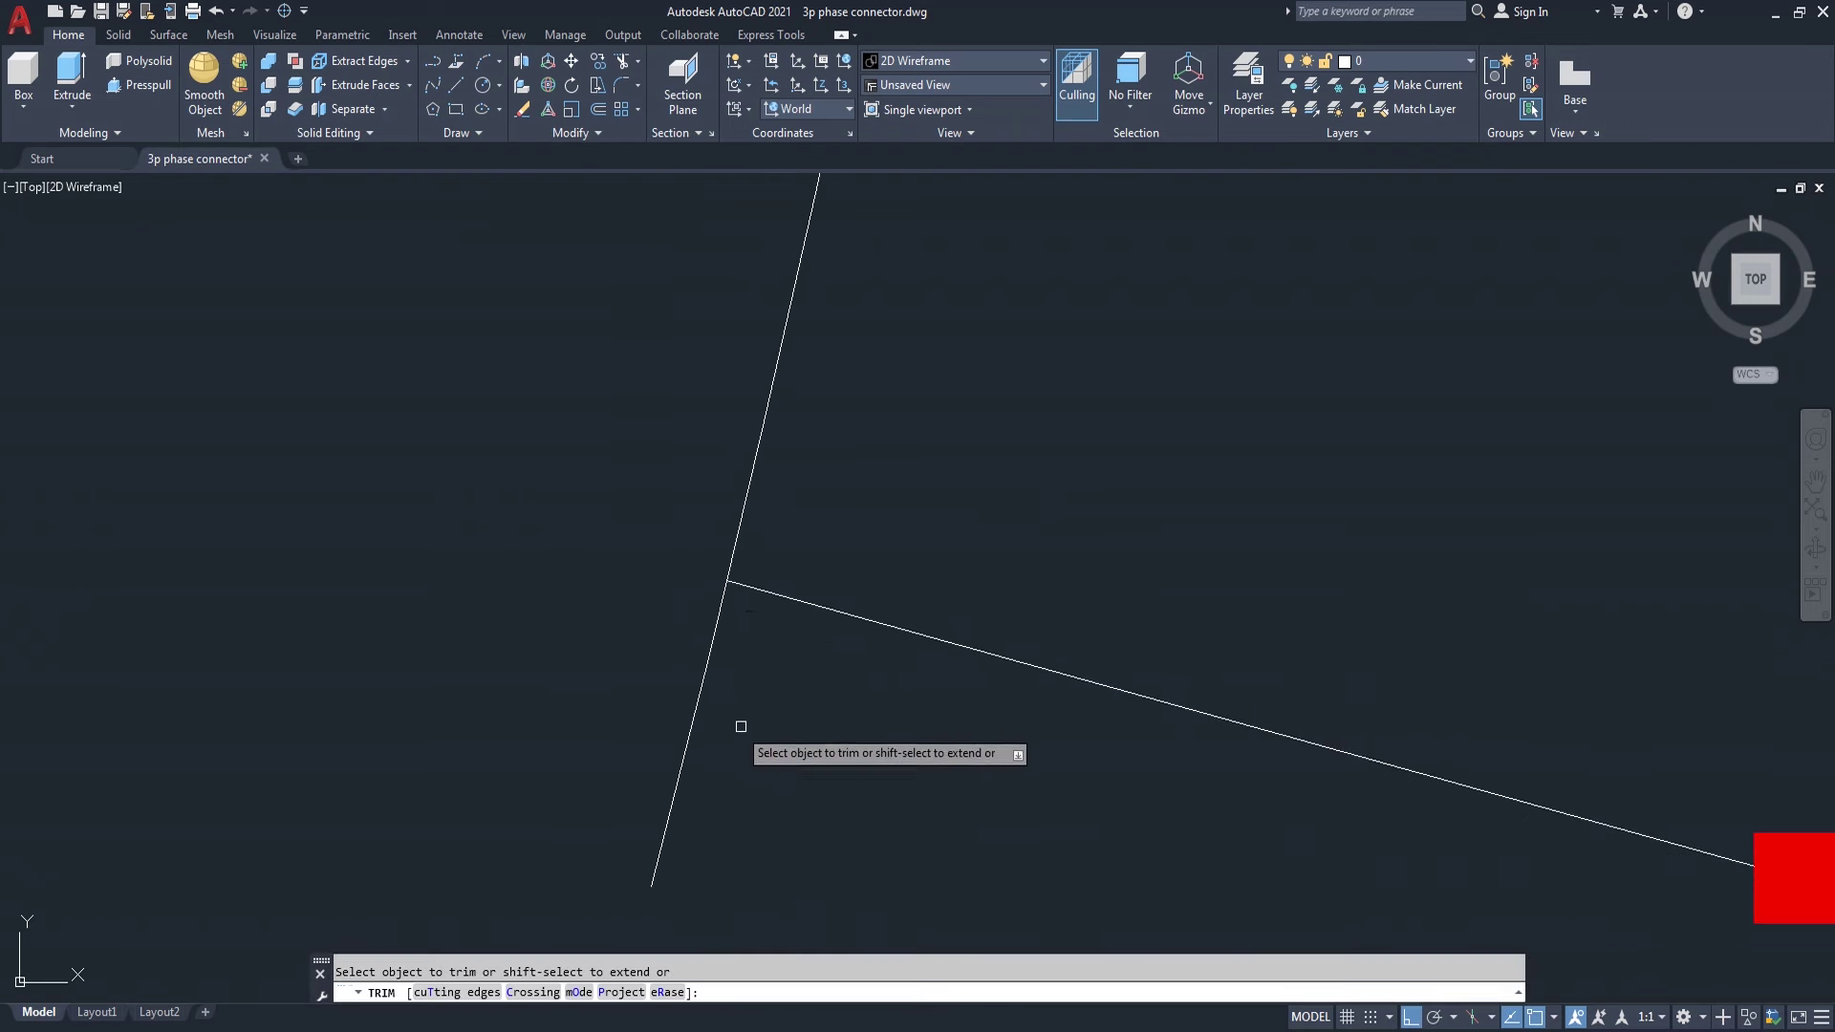
left_click(683, 752)
scroll(669, 751, "down", 2)
scroll(669, 750, "down", 2)
scroll(669, 750, "down", 3)
middle_click_drag(794, 715, 1009, 635)
right_click(1027, 521)
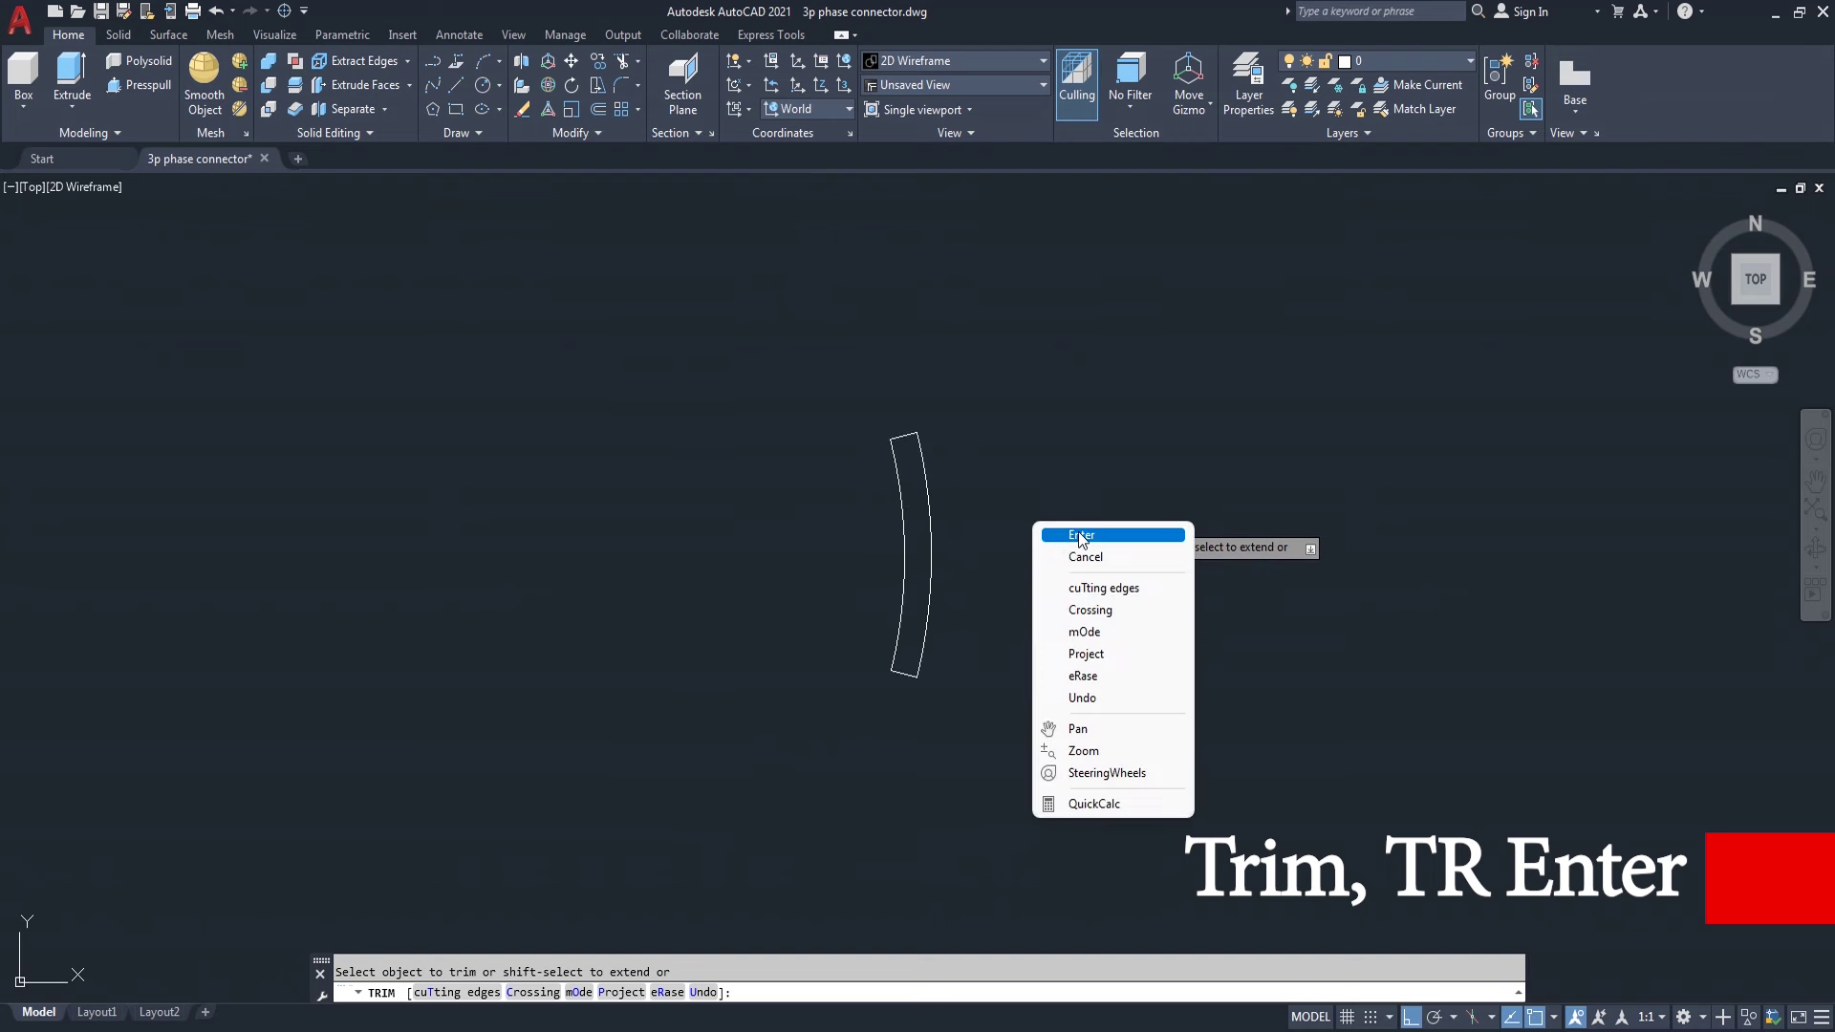
left_click(1075, 535)
- Join all four window-selected band edges into a single closed polyline with J
type("j")
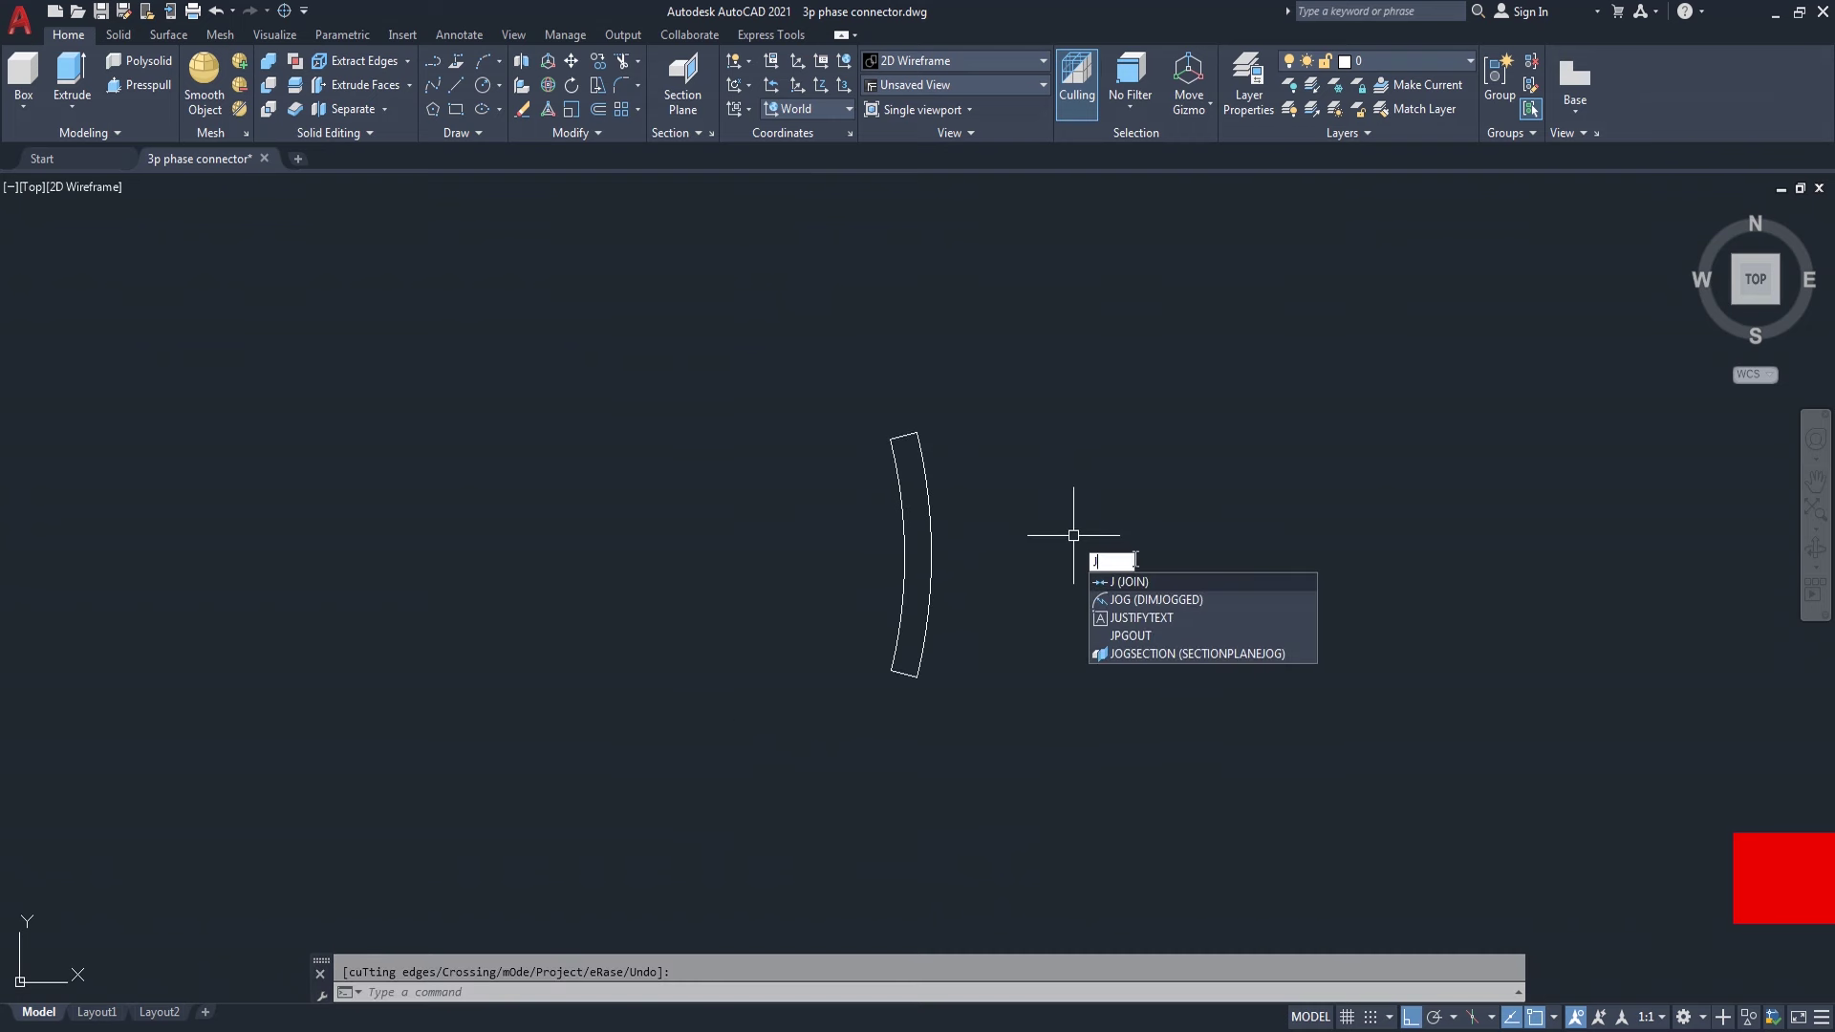
key("Return")
left_click(995, 393)
left_click(853, 725)
key("Return")
scroll(1137, 668, "down", 2)
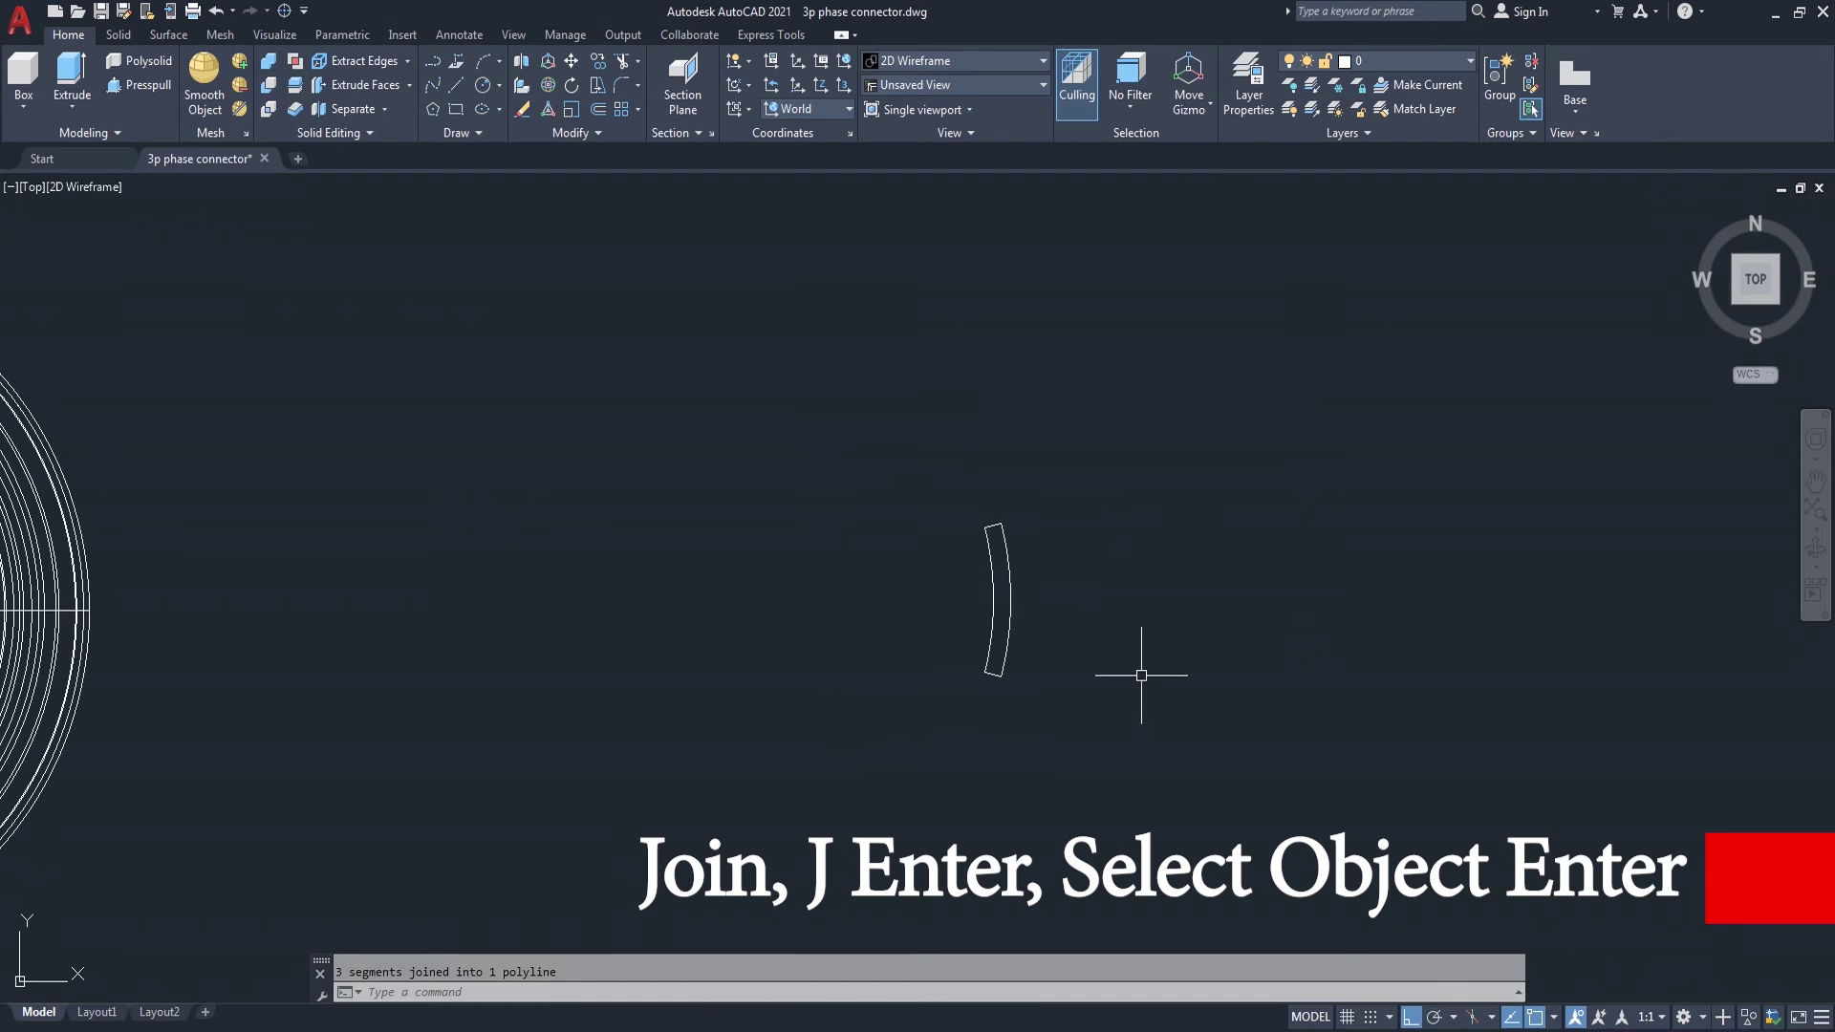
scroll(1152, 668, "down", 1)
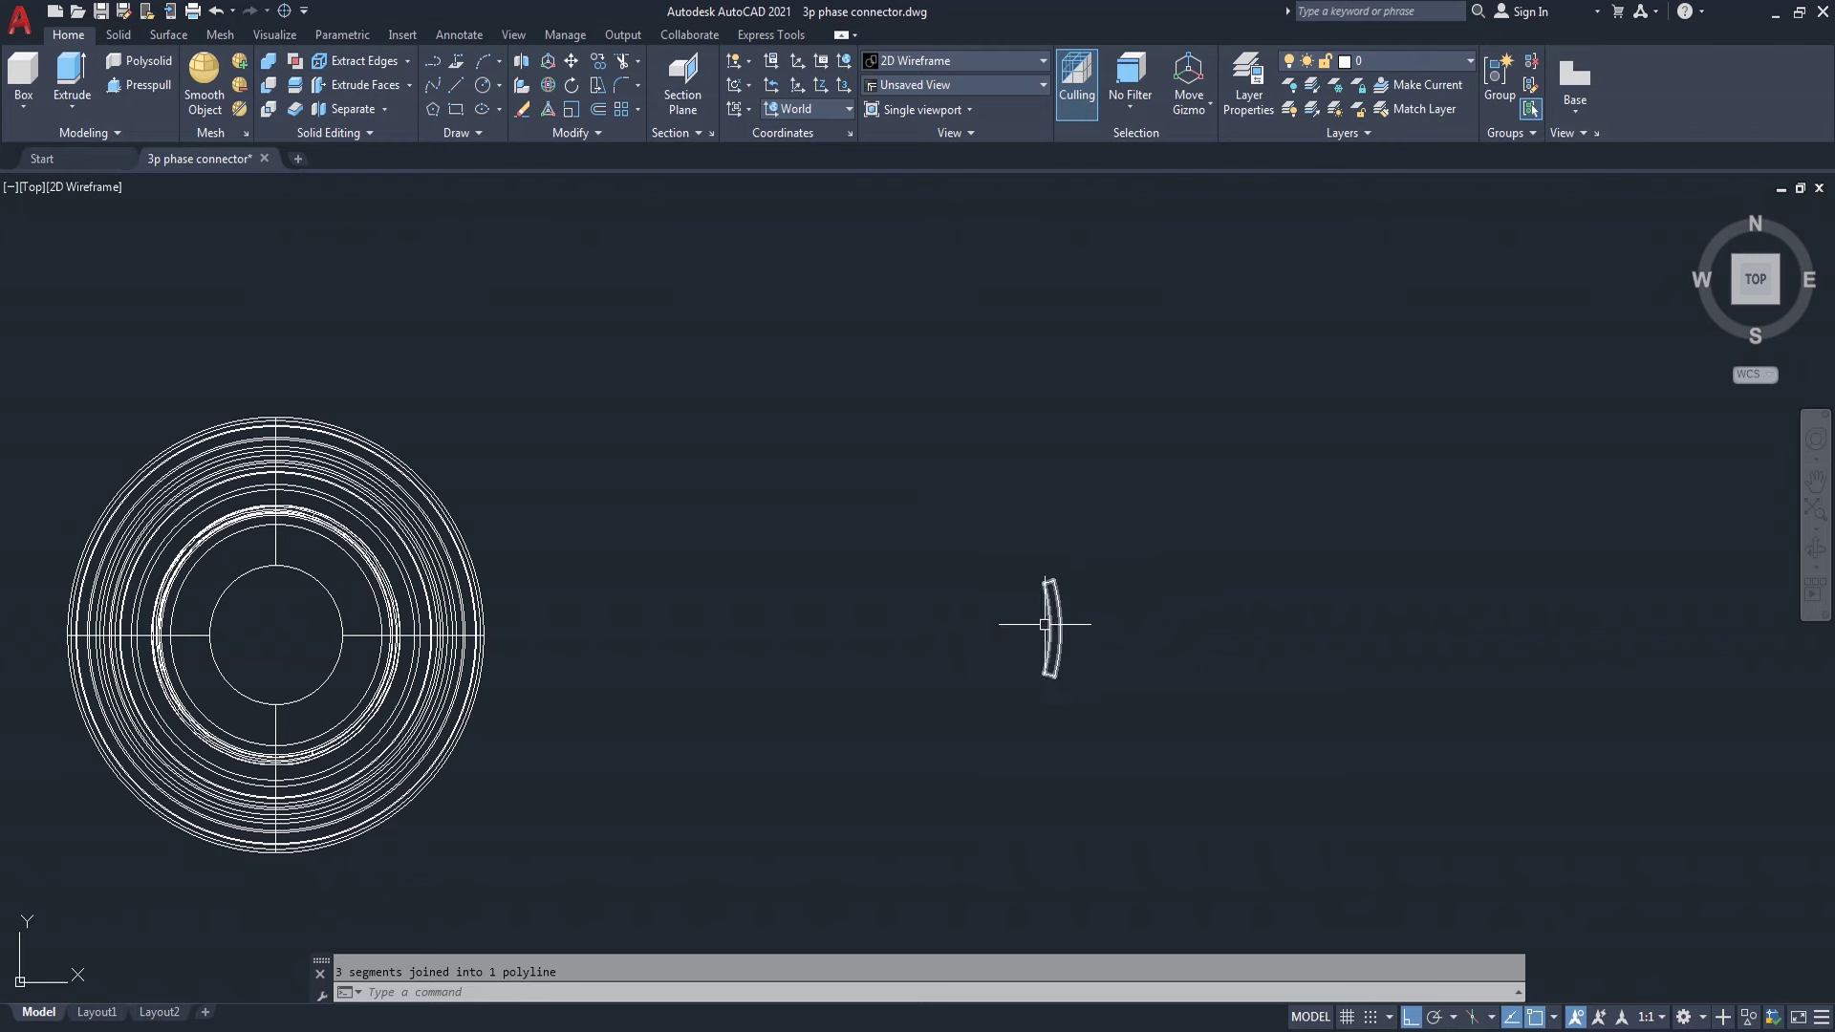
- Draw a circle centred left of the band reaching its inner edge, then view SW isometric
type("c")
key("Return")
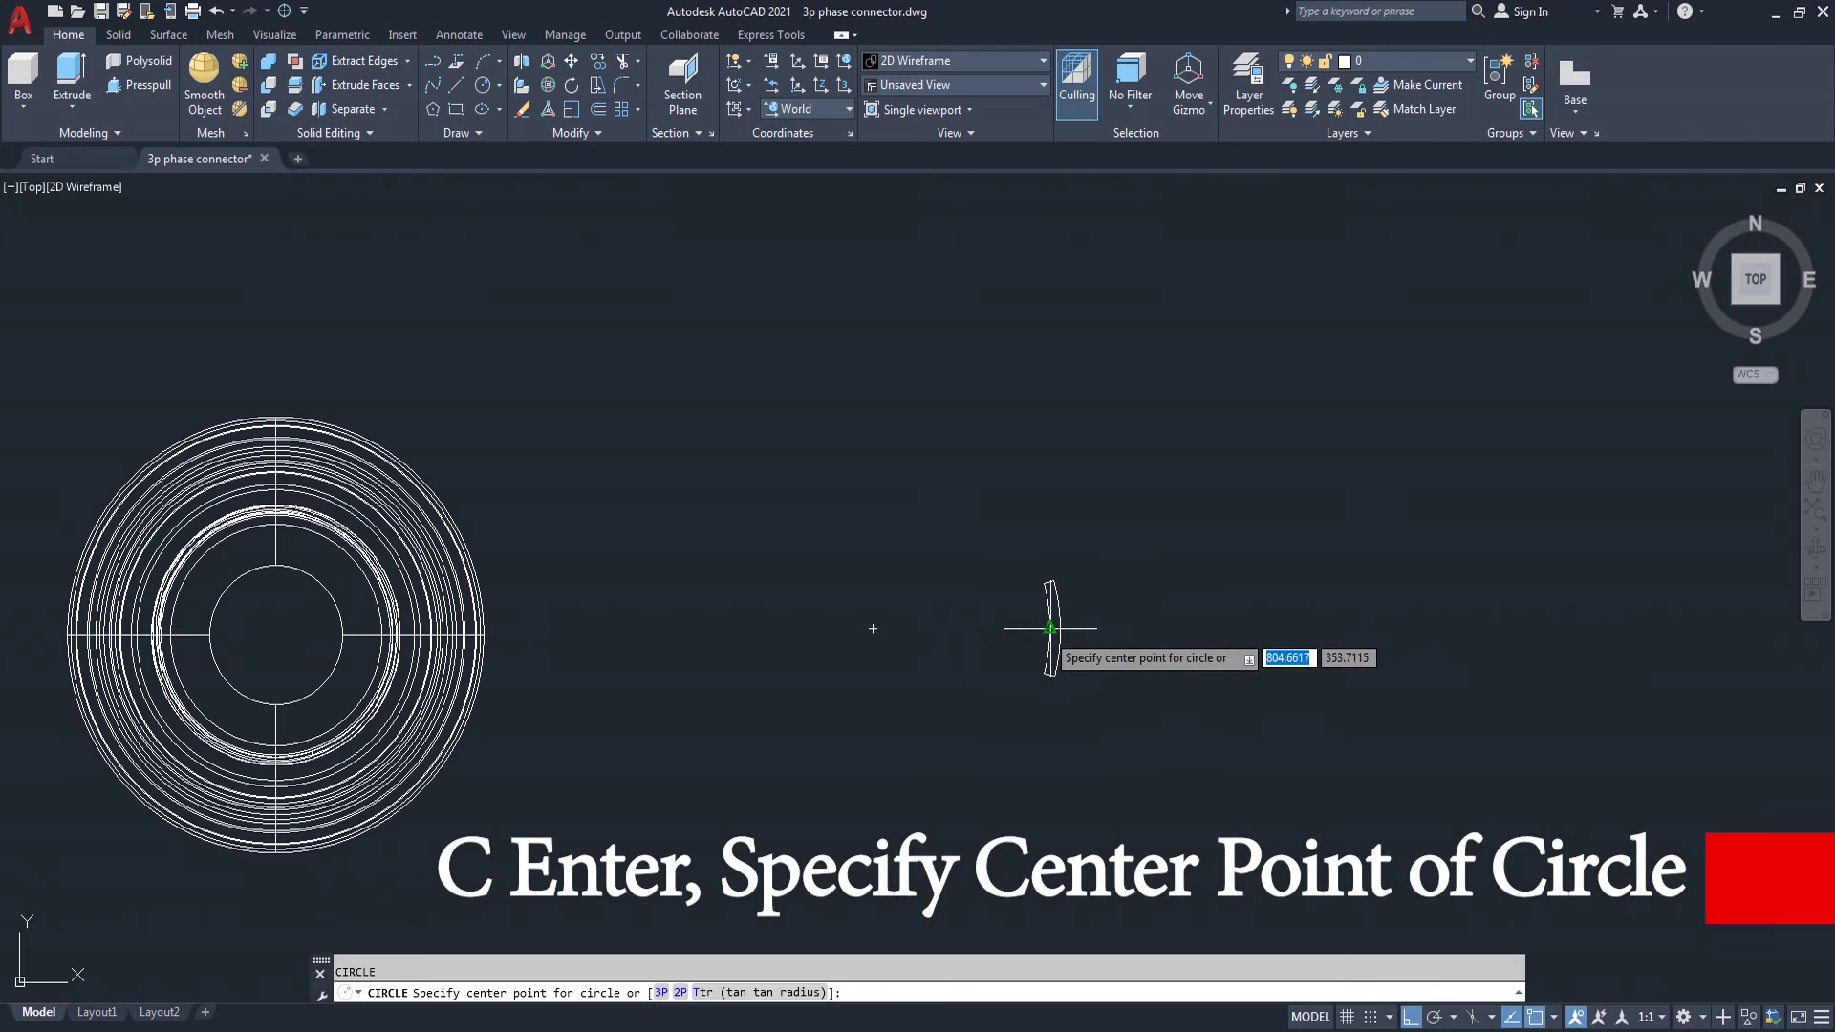
left_click(873, 628)
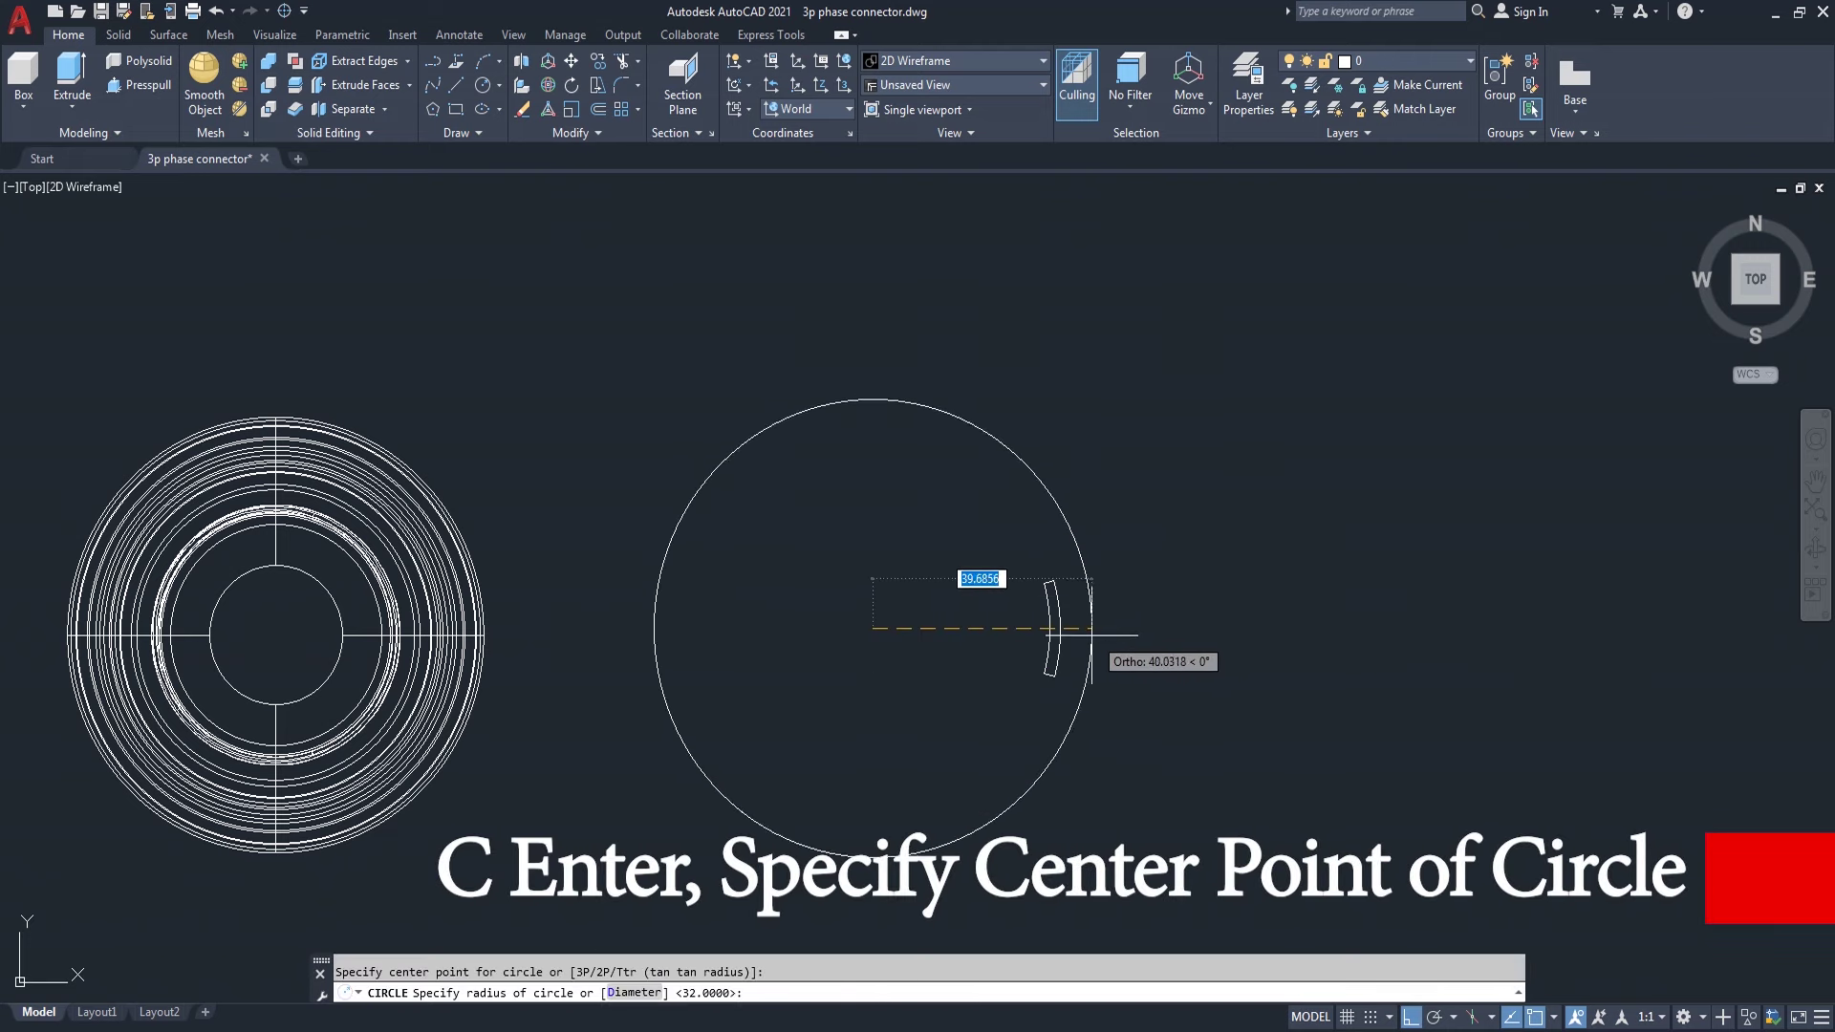
left_click(1060, 628)
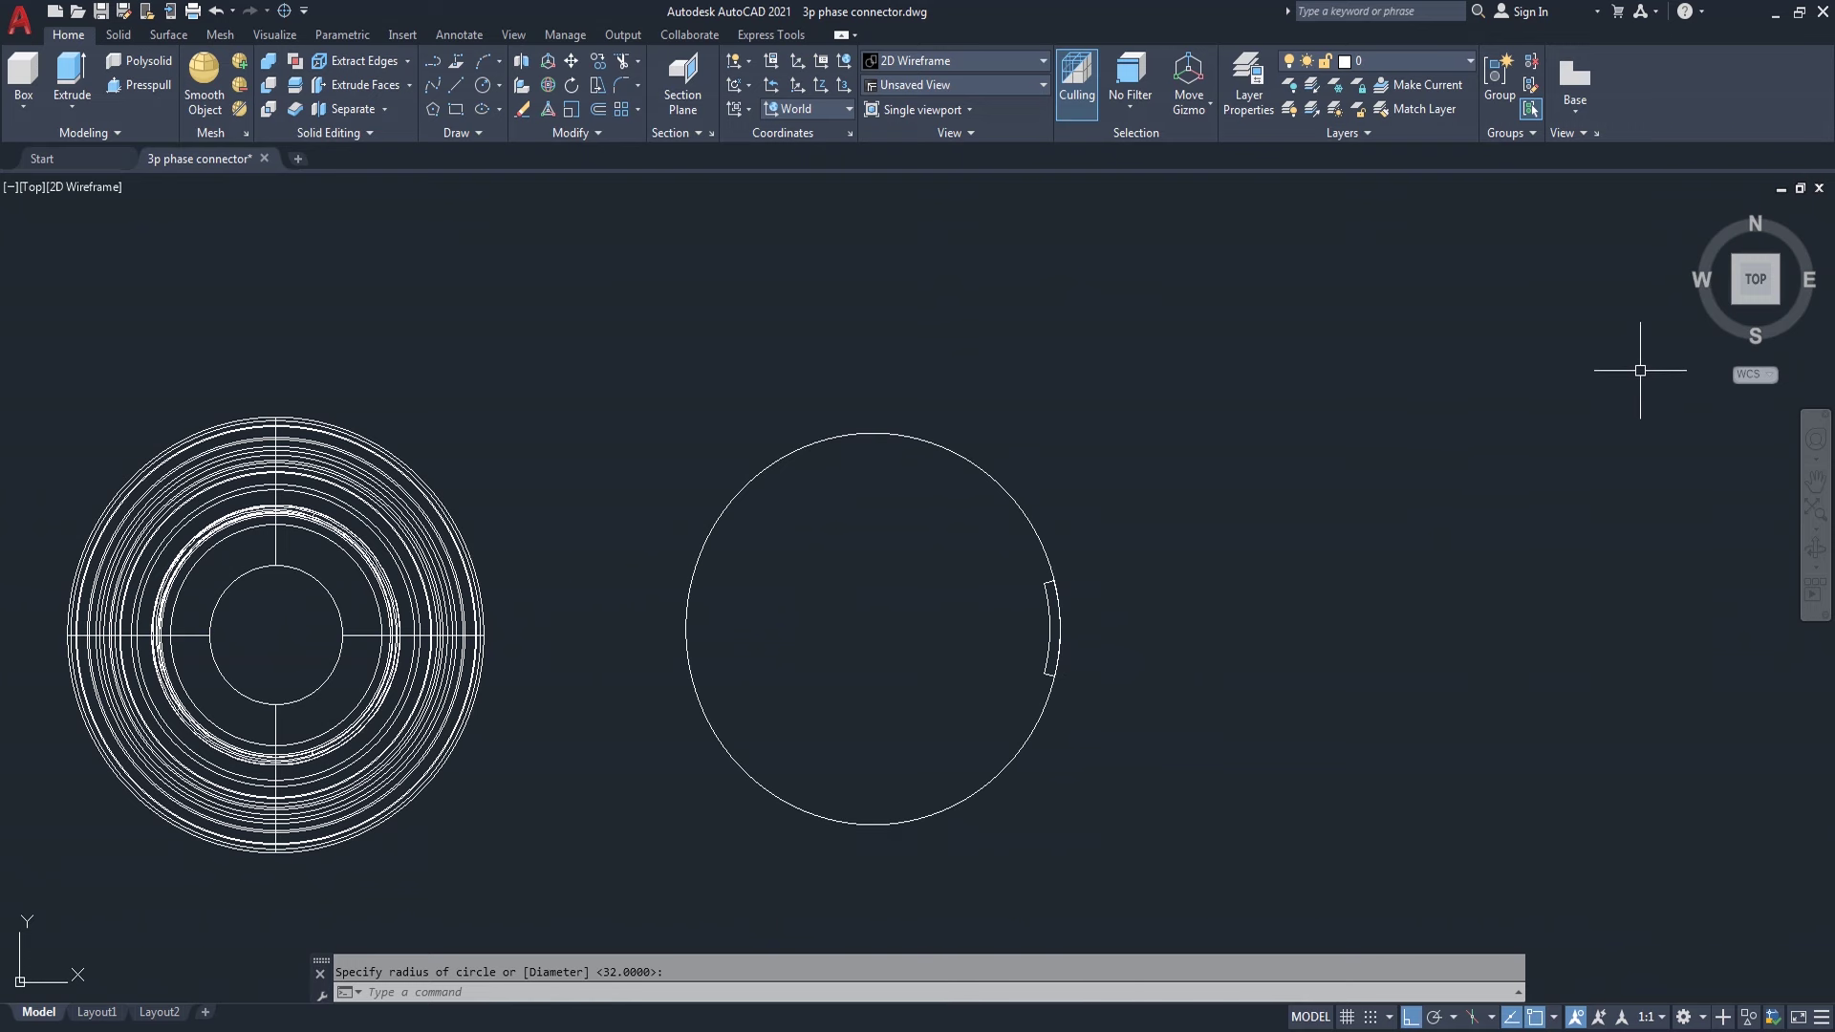
left_click(1736, 300)
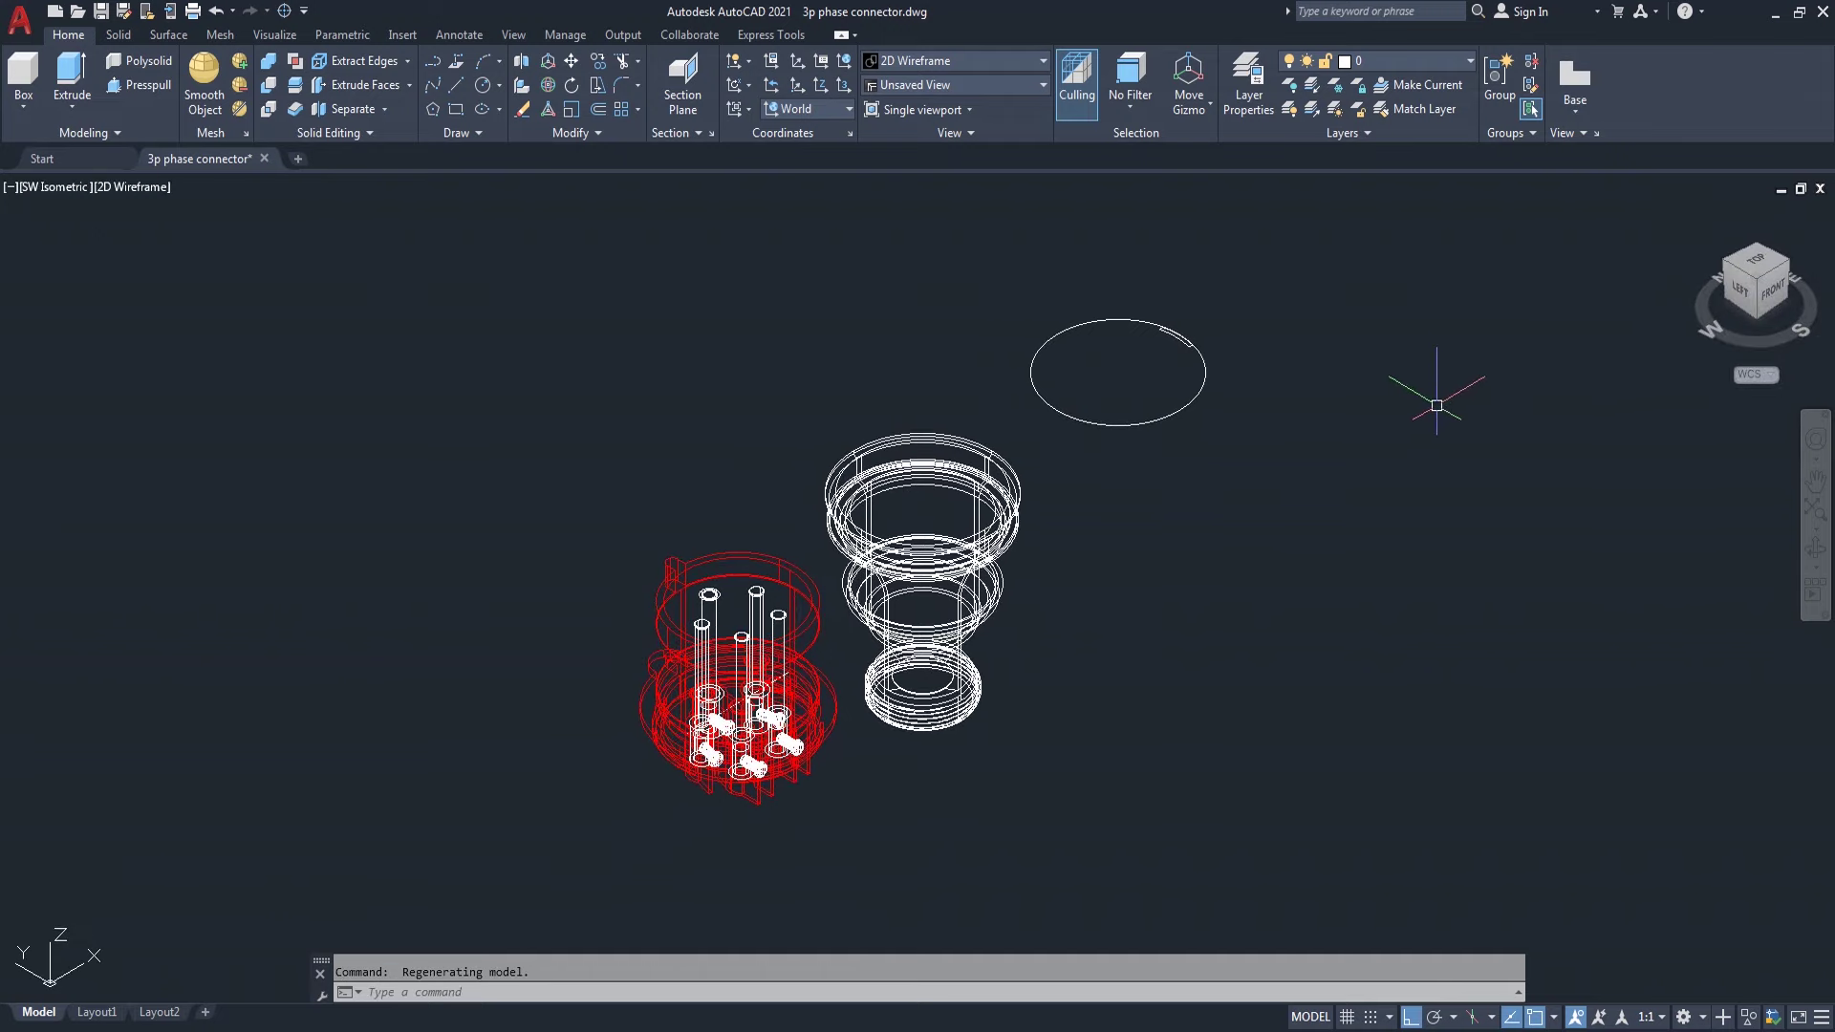
- Look at the connector from the Front view and set the UCS to Front
left_click(1771, 296)
scroll(717, 602, "up", 3)
scroll(726, 602, "up", 3)
scroll(775, 602, "up", 2)
scroll(759, 632, "up", 1)
scroll(793, 611, "down", 2)
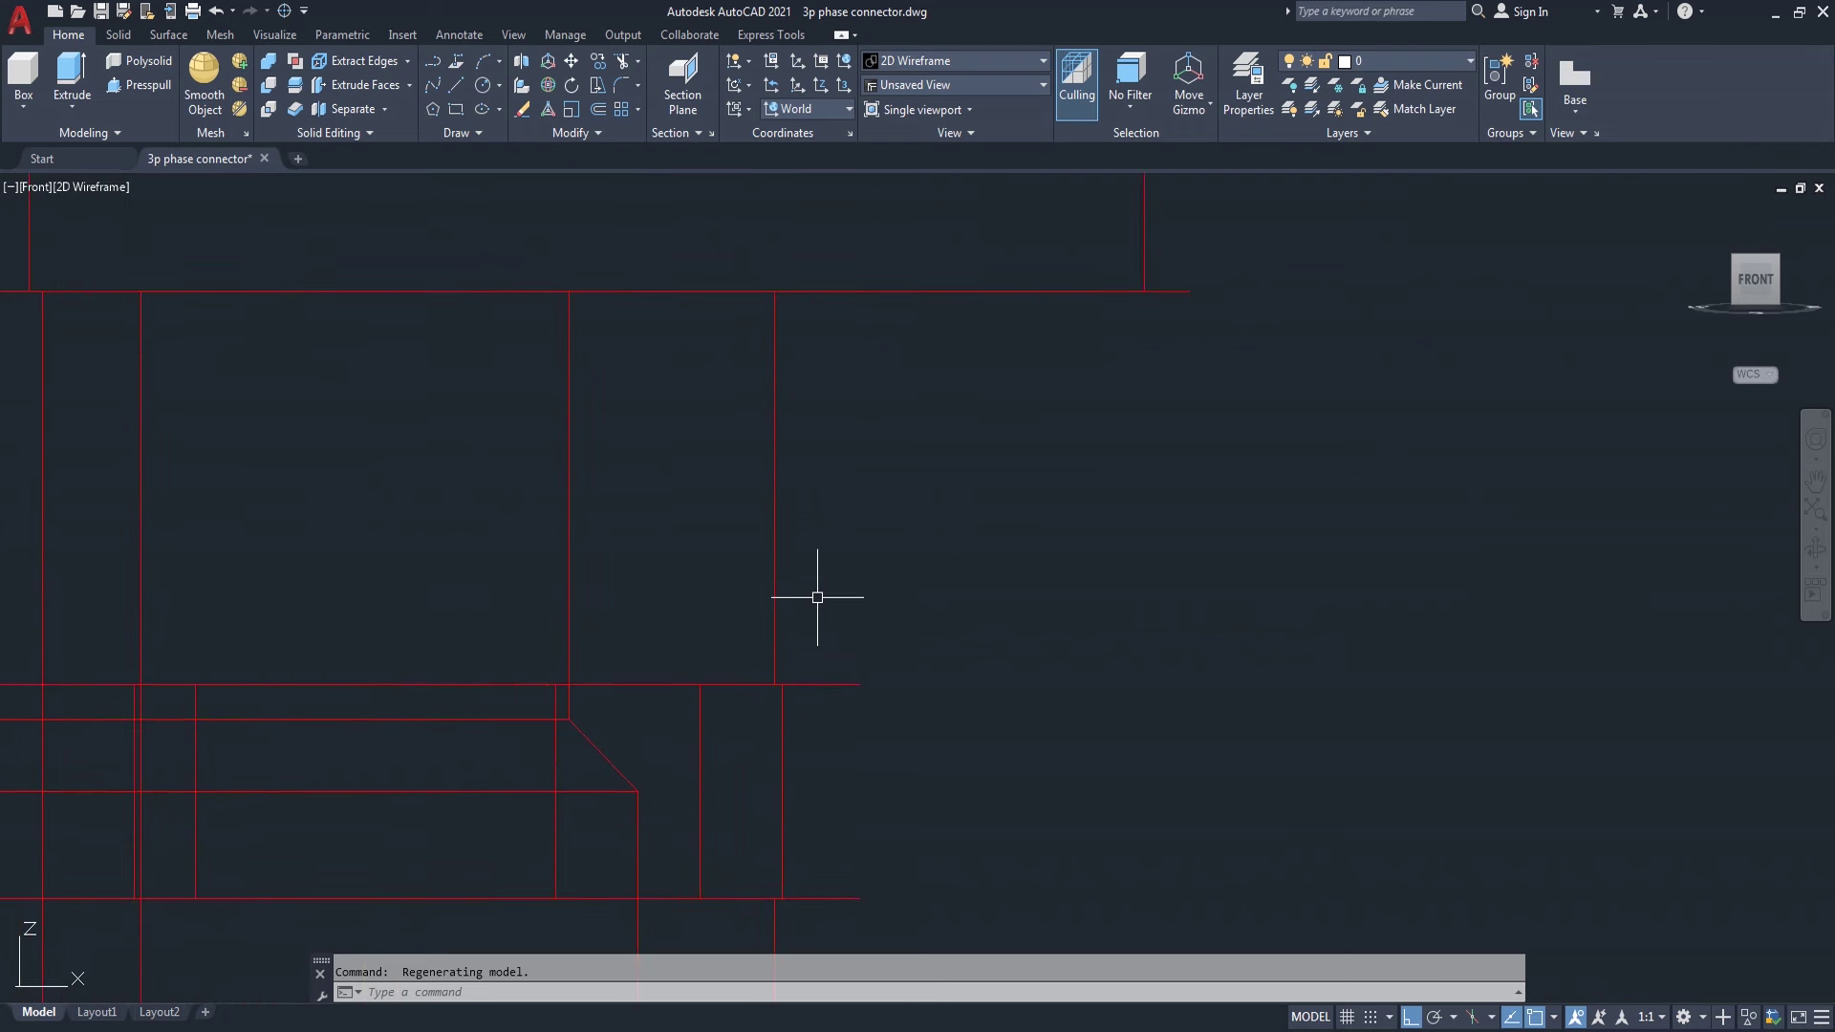
left_click(832, 109)
left_click(810, 247)
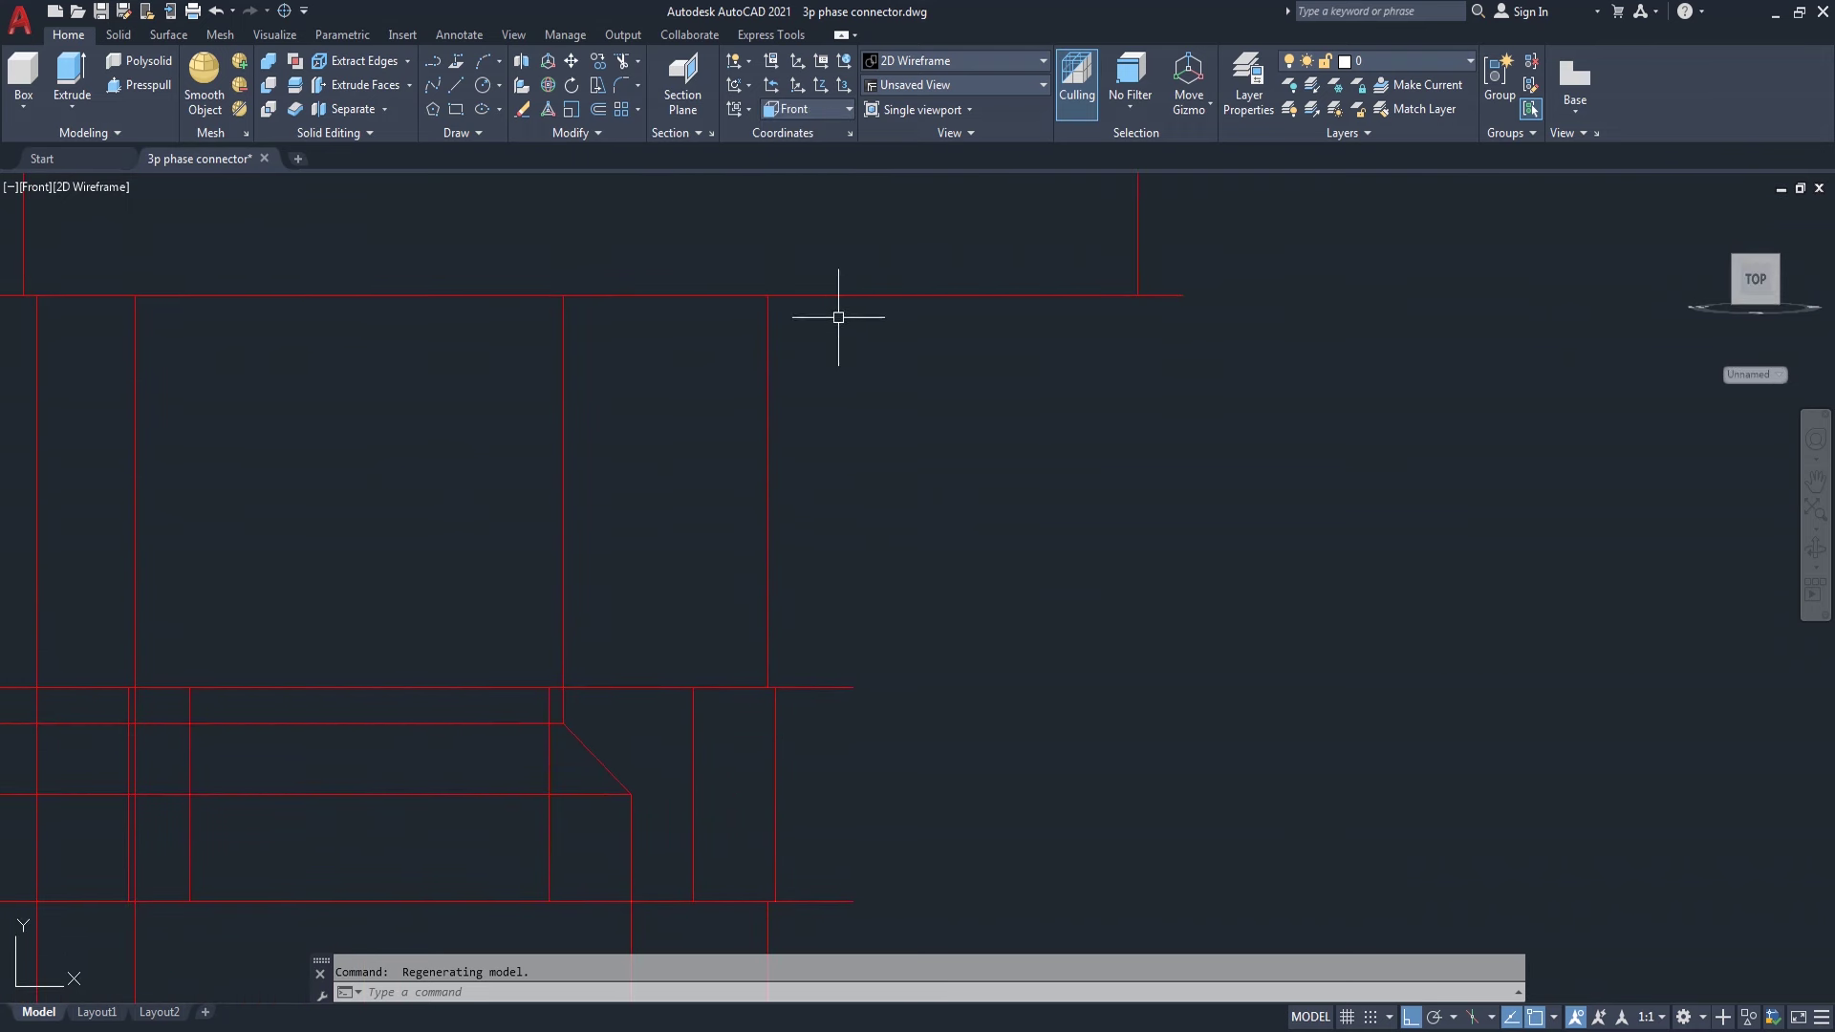
- Measure the distance between the top and lower plug edges with DI, getting 5.5
type("DI")
key("Return")
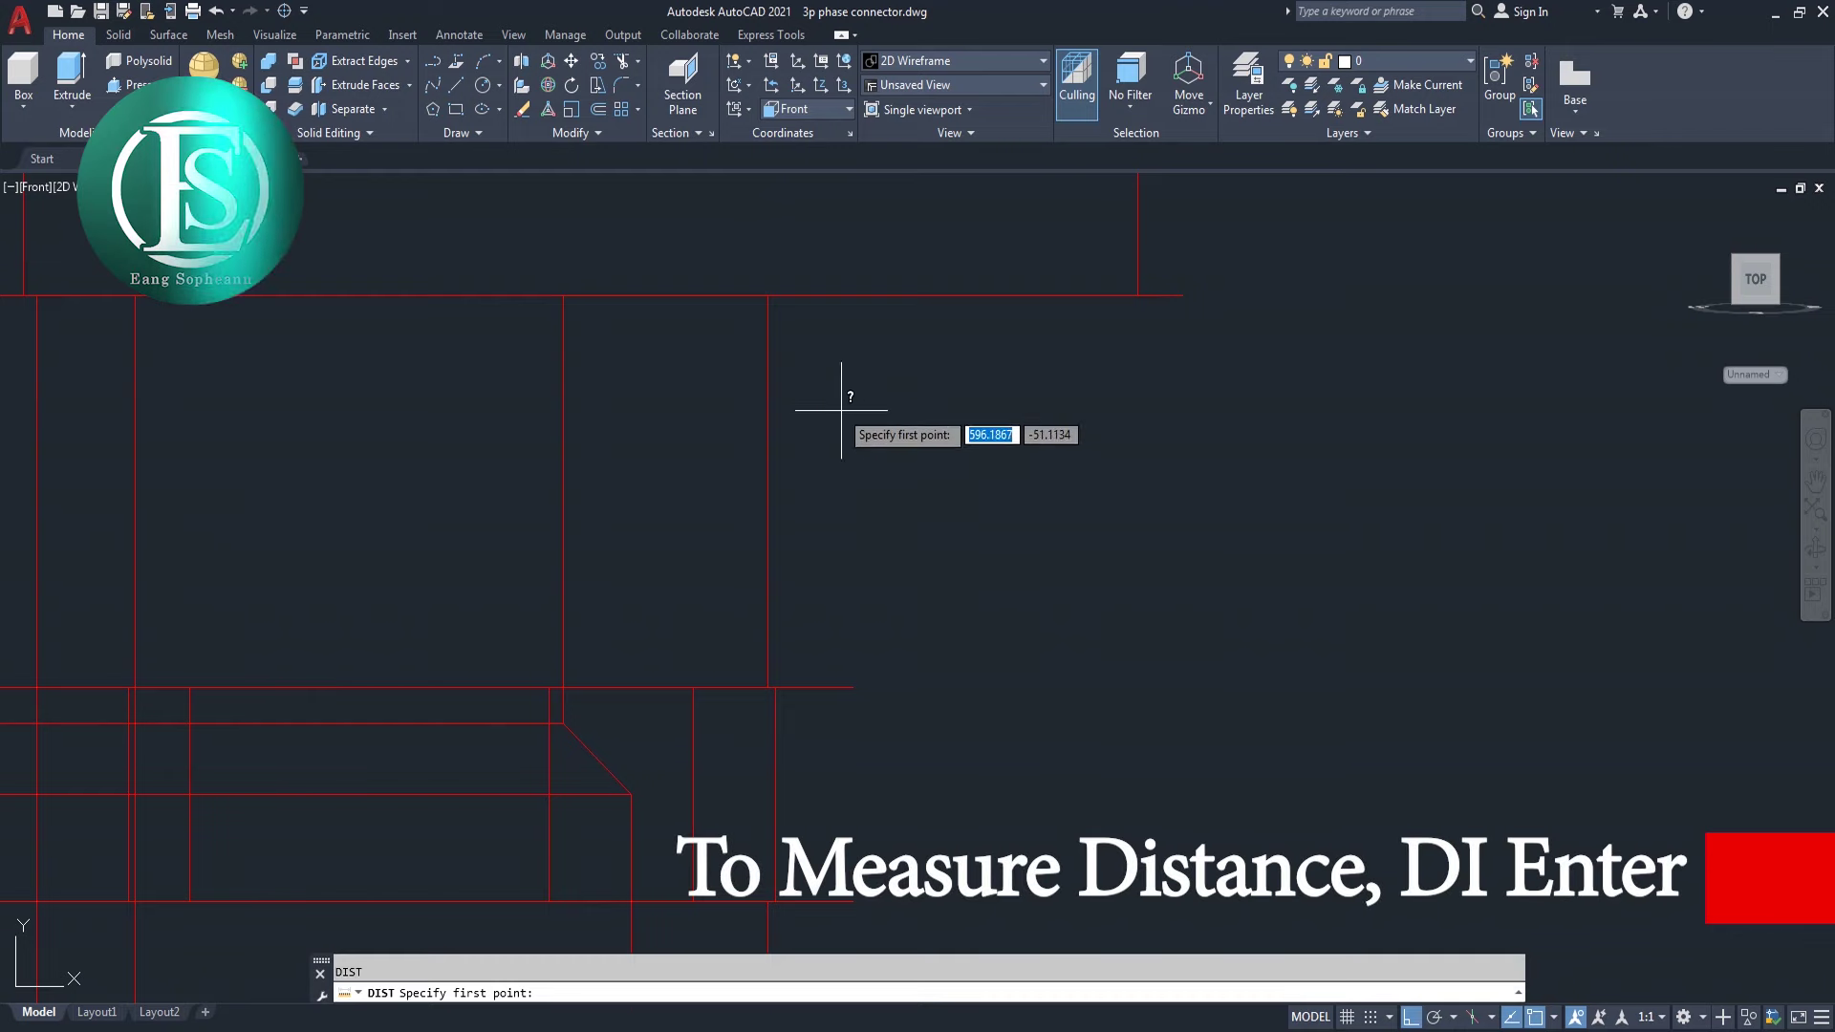
left_click(768, 295)
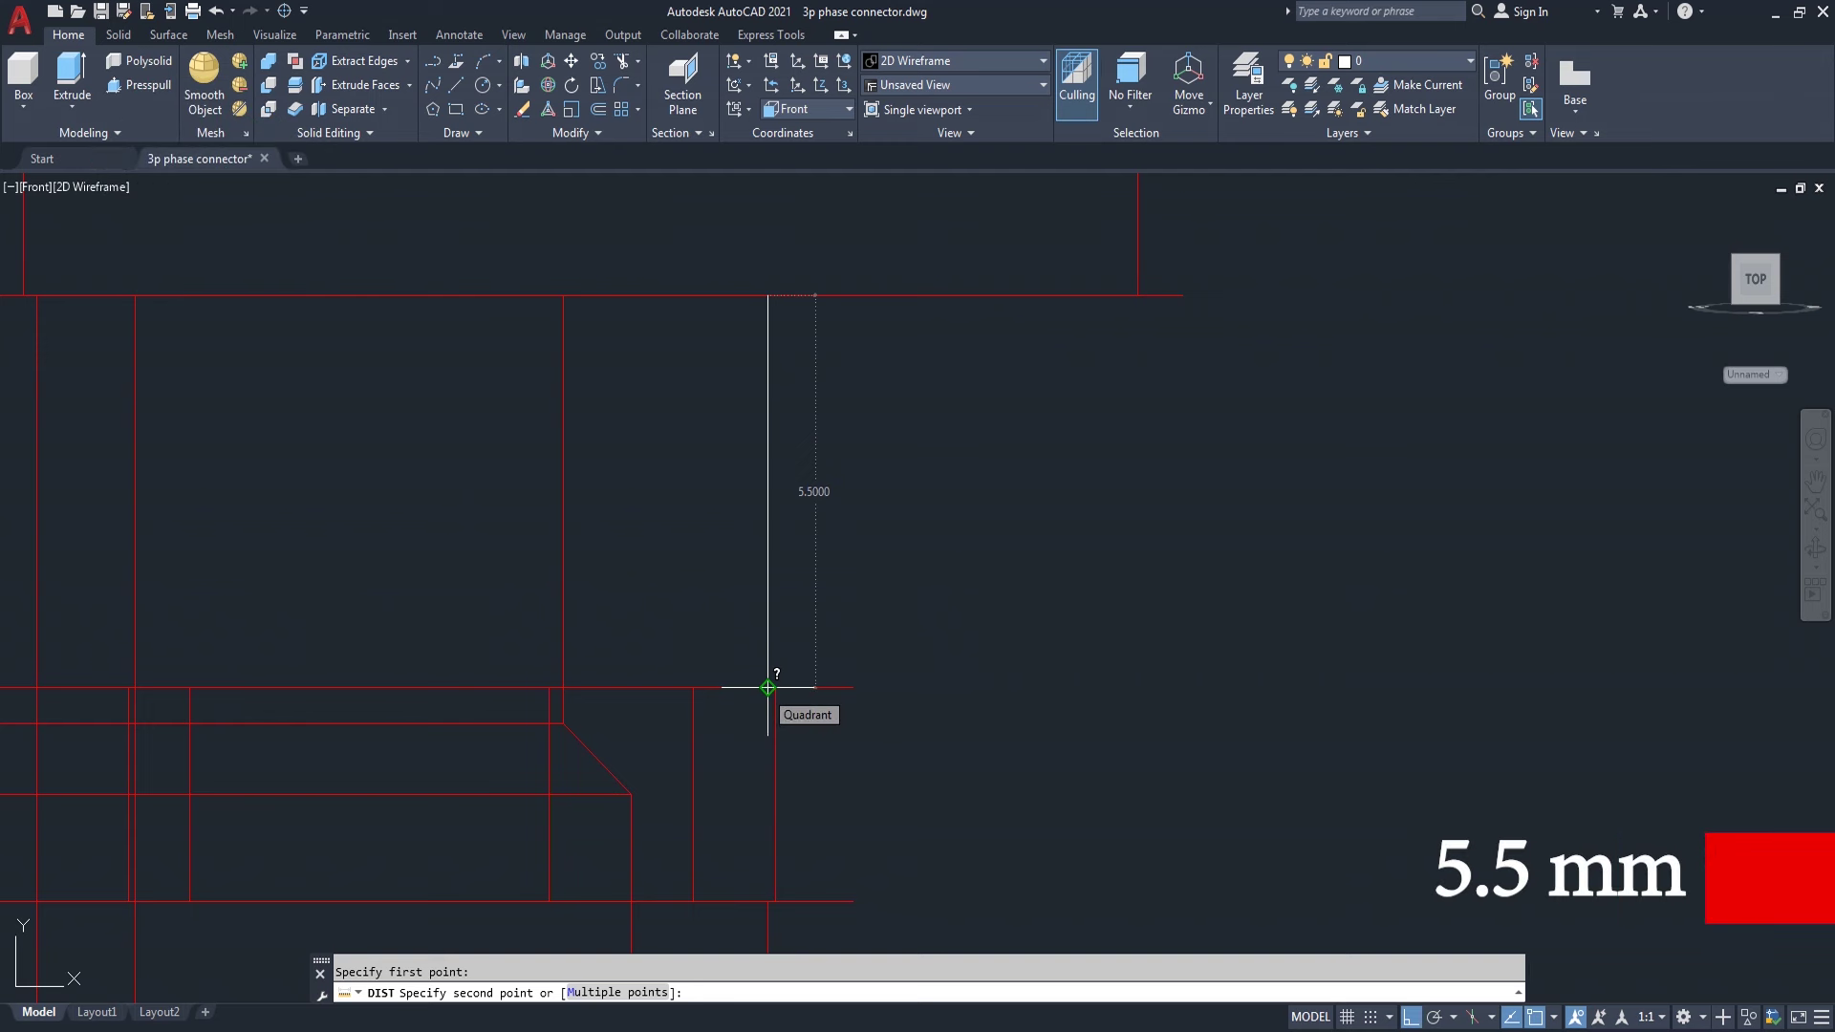
left_click(768, 688)
scroll(1156, 645, "down", 2)
scroll(1156, 643, "down", 2)
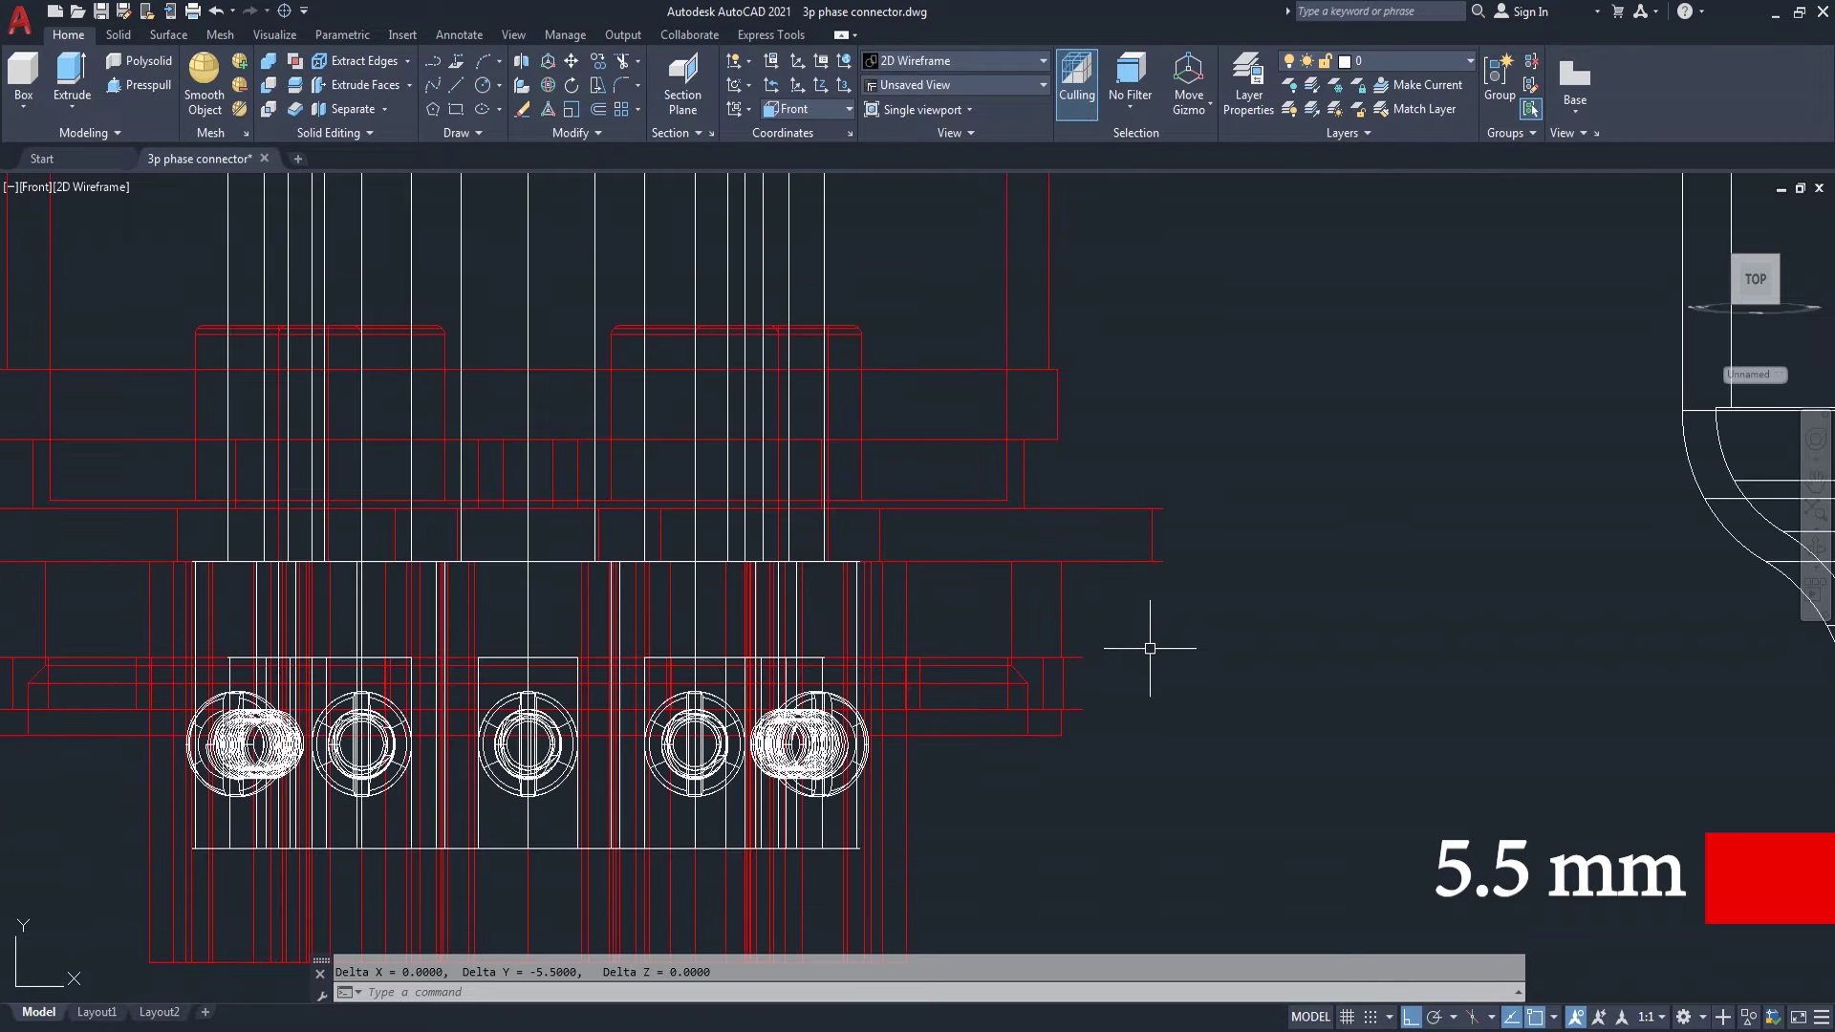
scroll(1138, 643, "down", 2)
scroll(1101, 643, "down", 2)
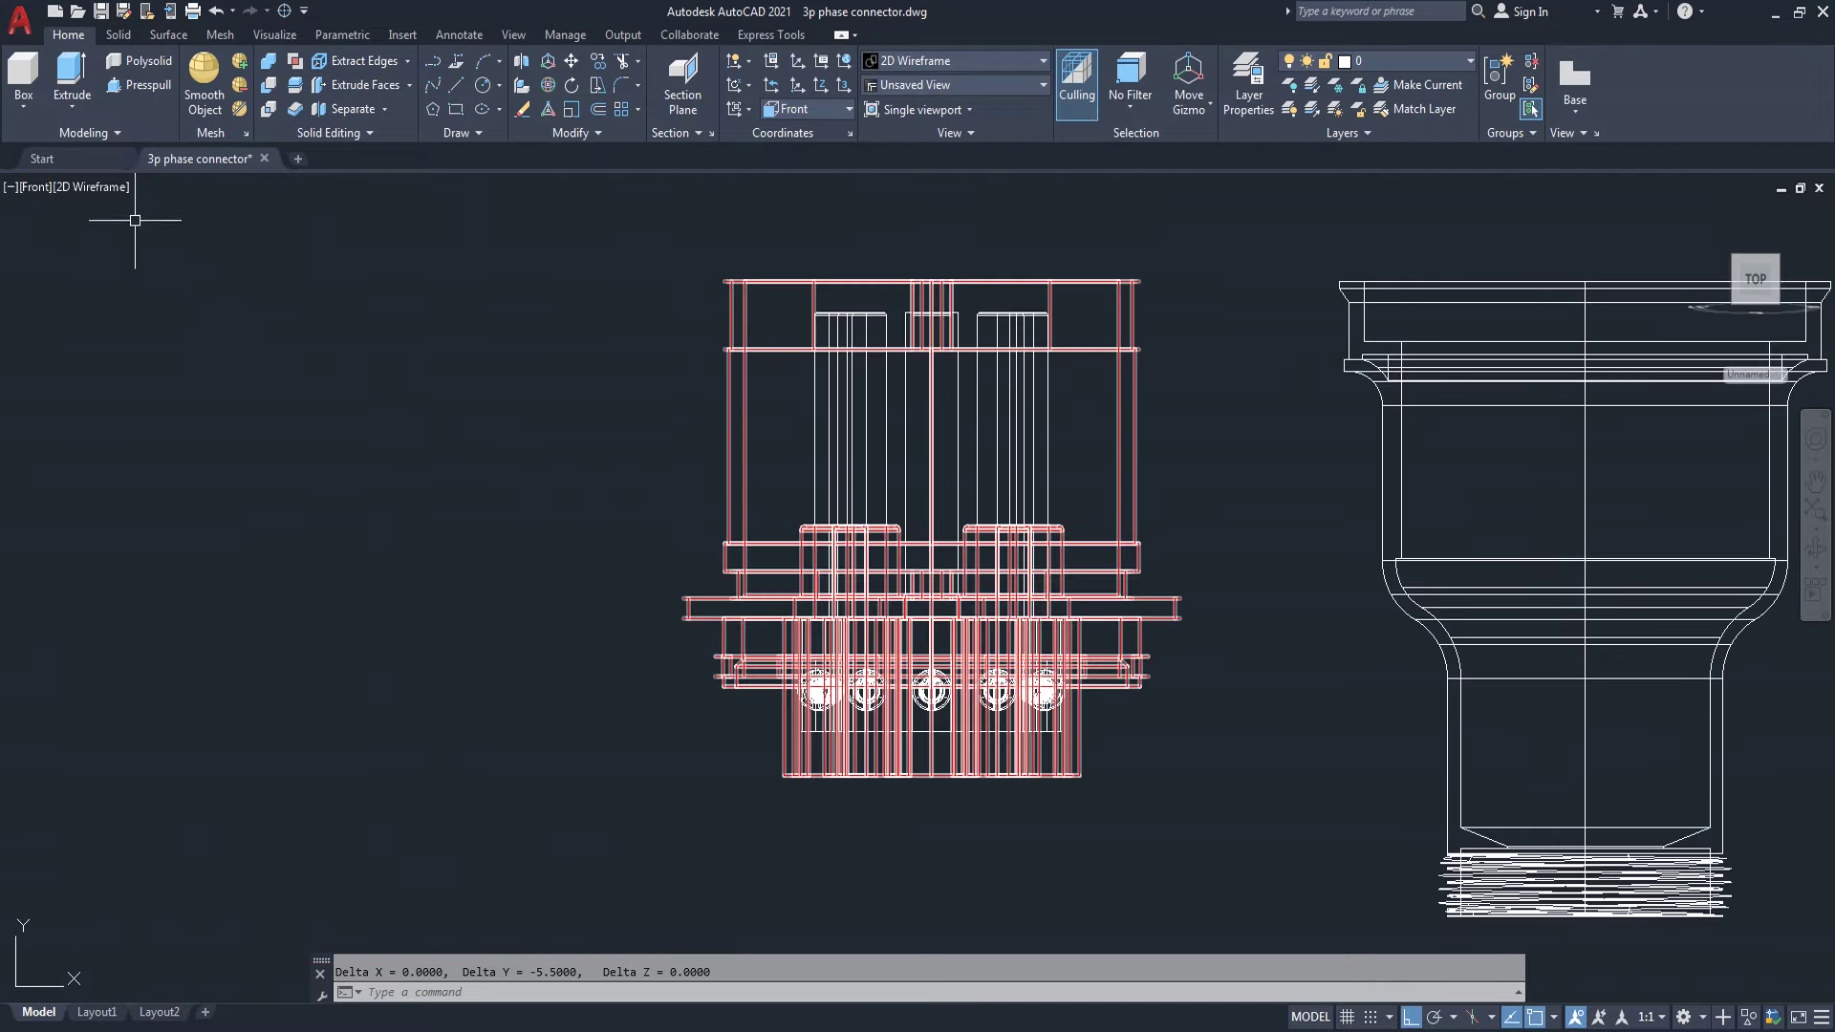
- Display both connector parts in the Shaded visual style from an isometric view
left_click(111, 187)
left_click(164, 327)
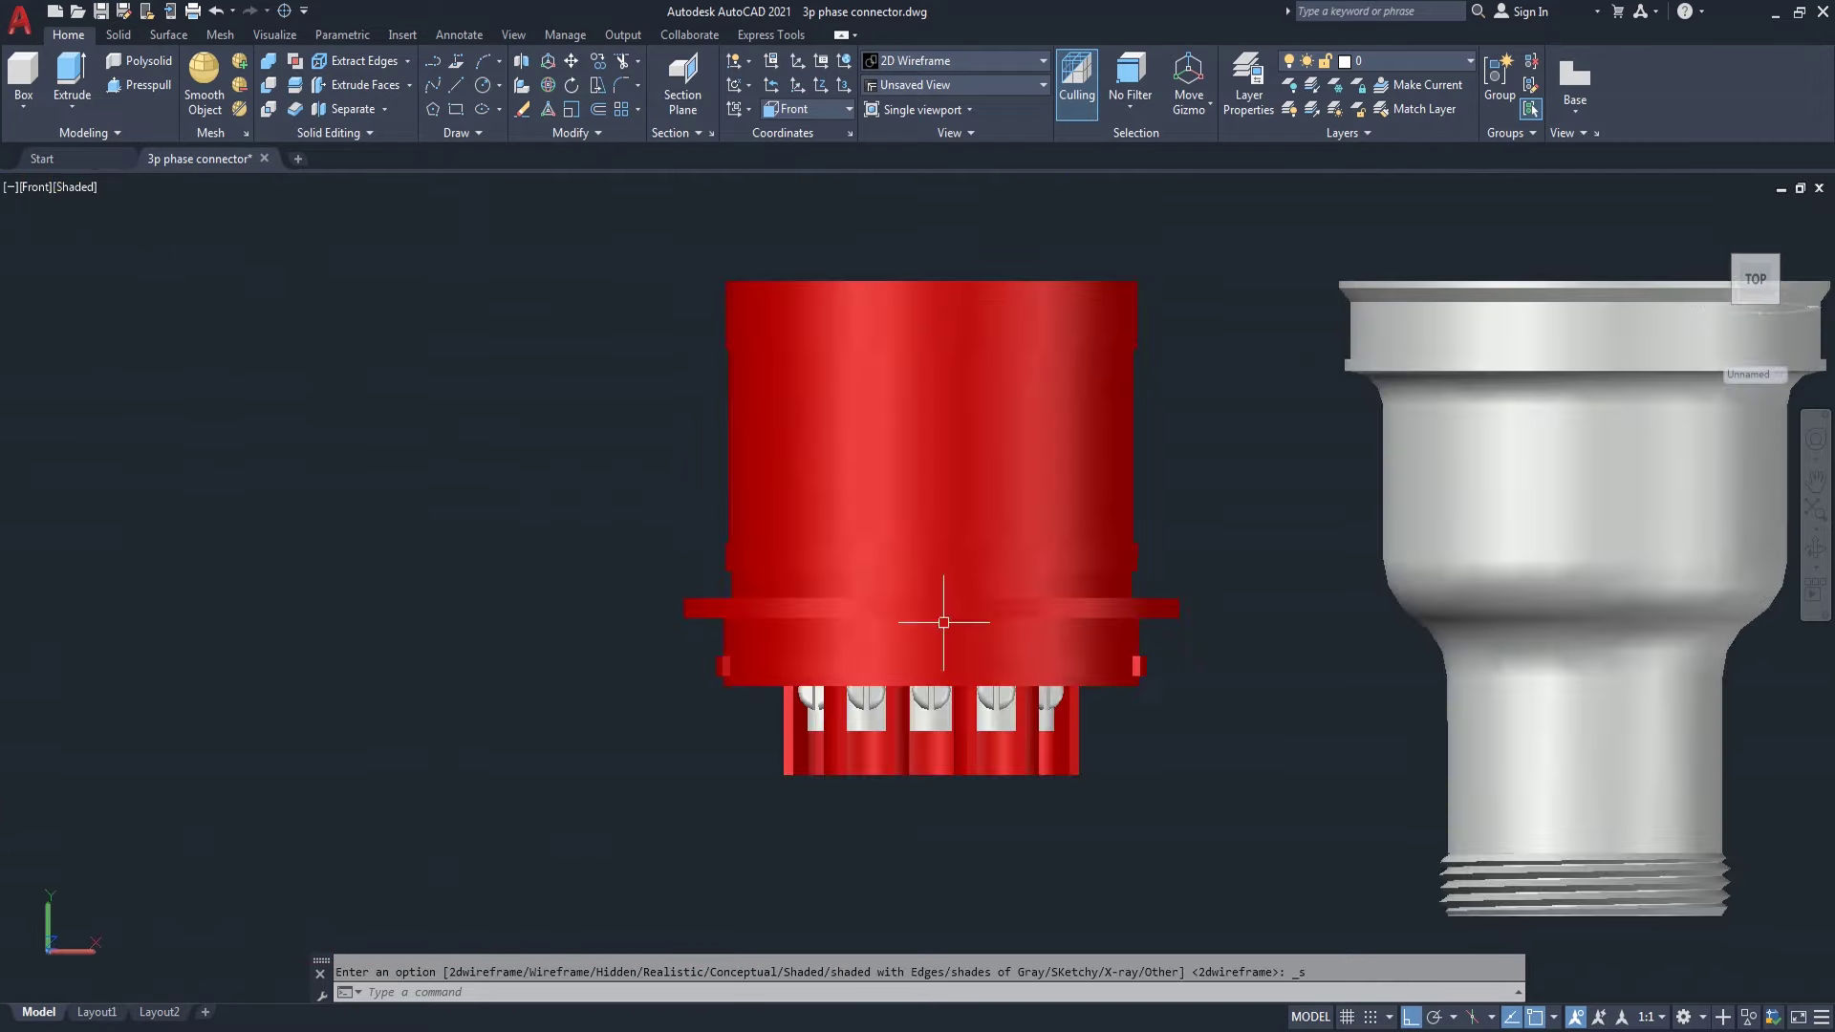
scroll(1220, 704, "up", 3)
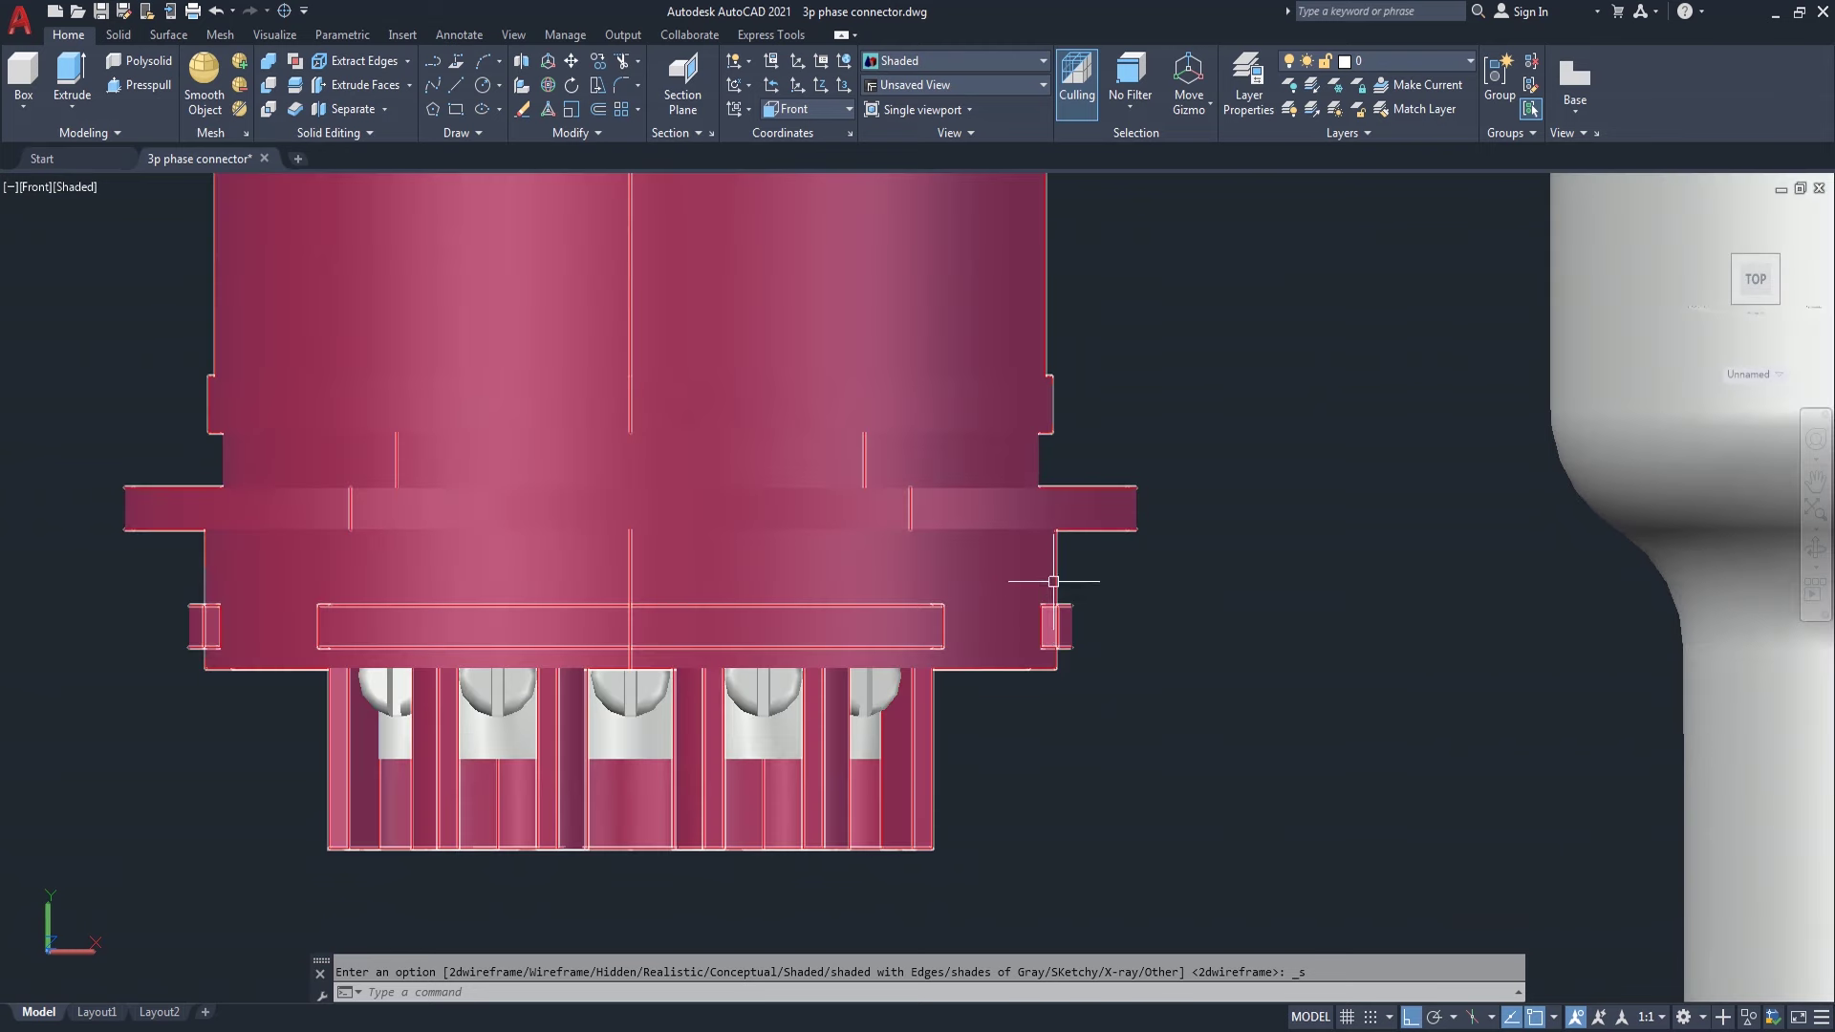
scroll(975, 669, "down", 5)
scroll(975, 669, "down", 2)
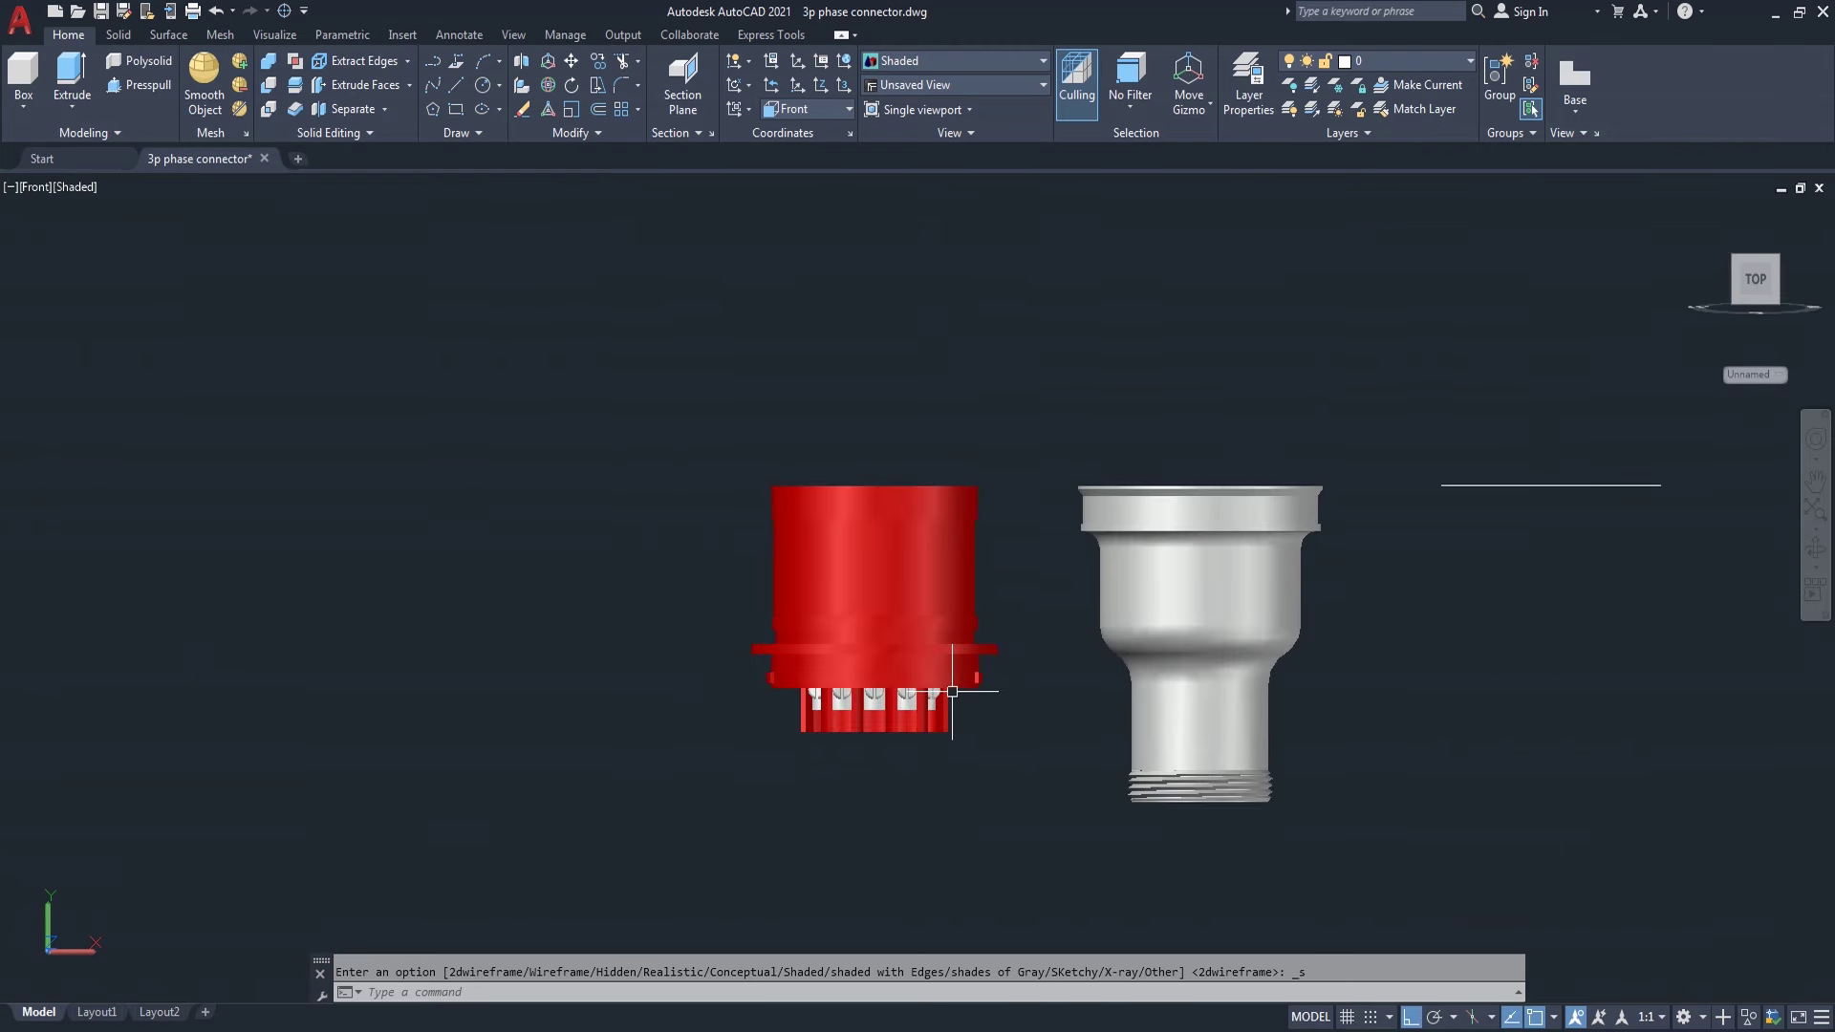
mouse_move(1755, 280)
left_click(1736, 265)
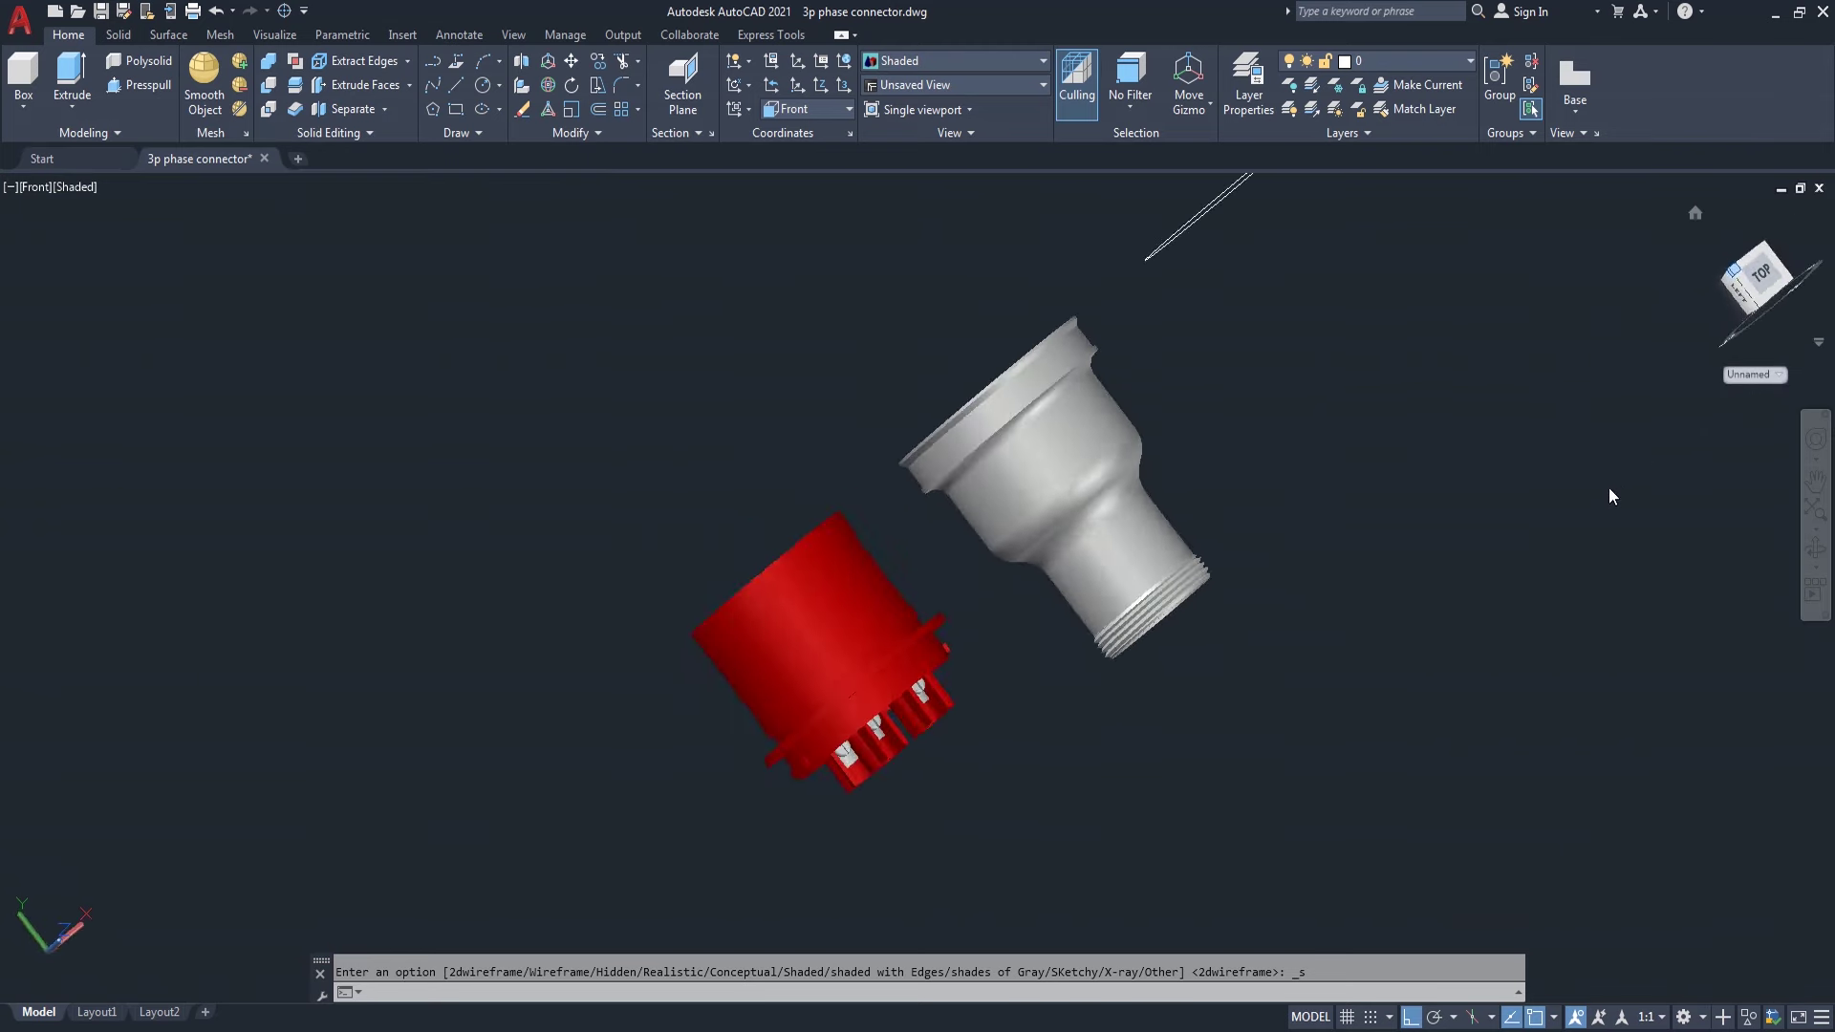
- Reset the UCS to World and turn the view to another isometric corner
left_click(811, 111)
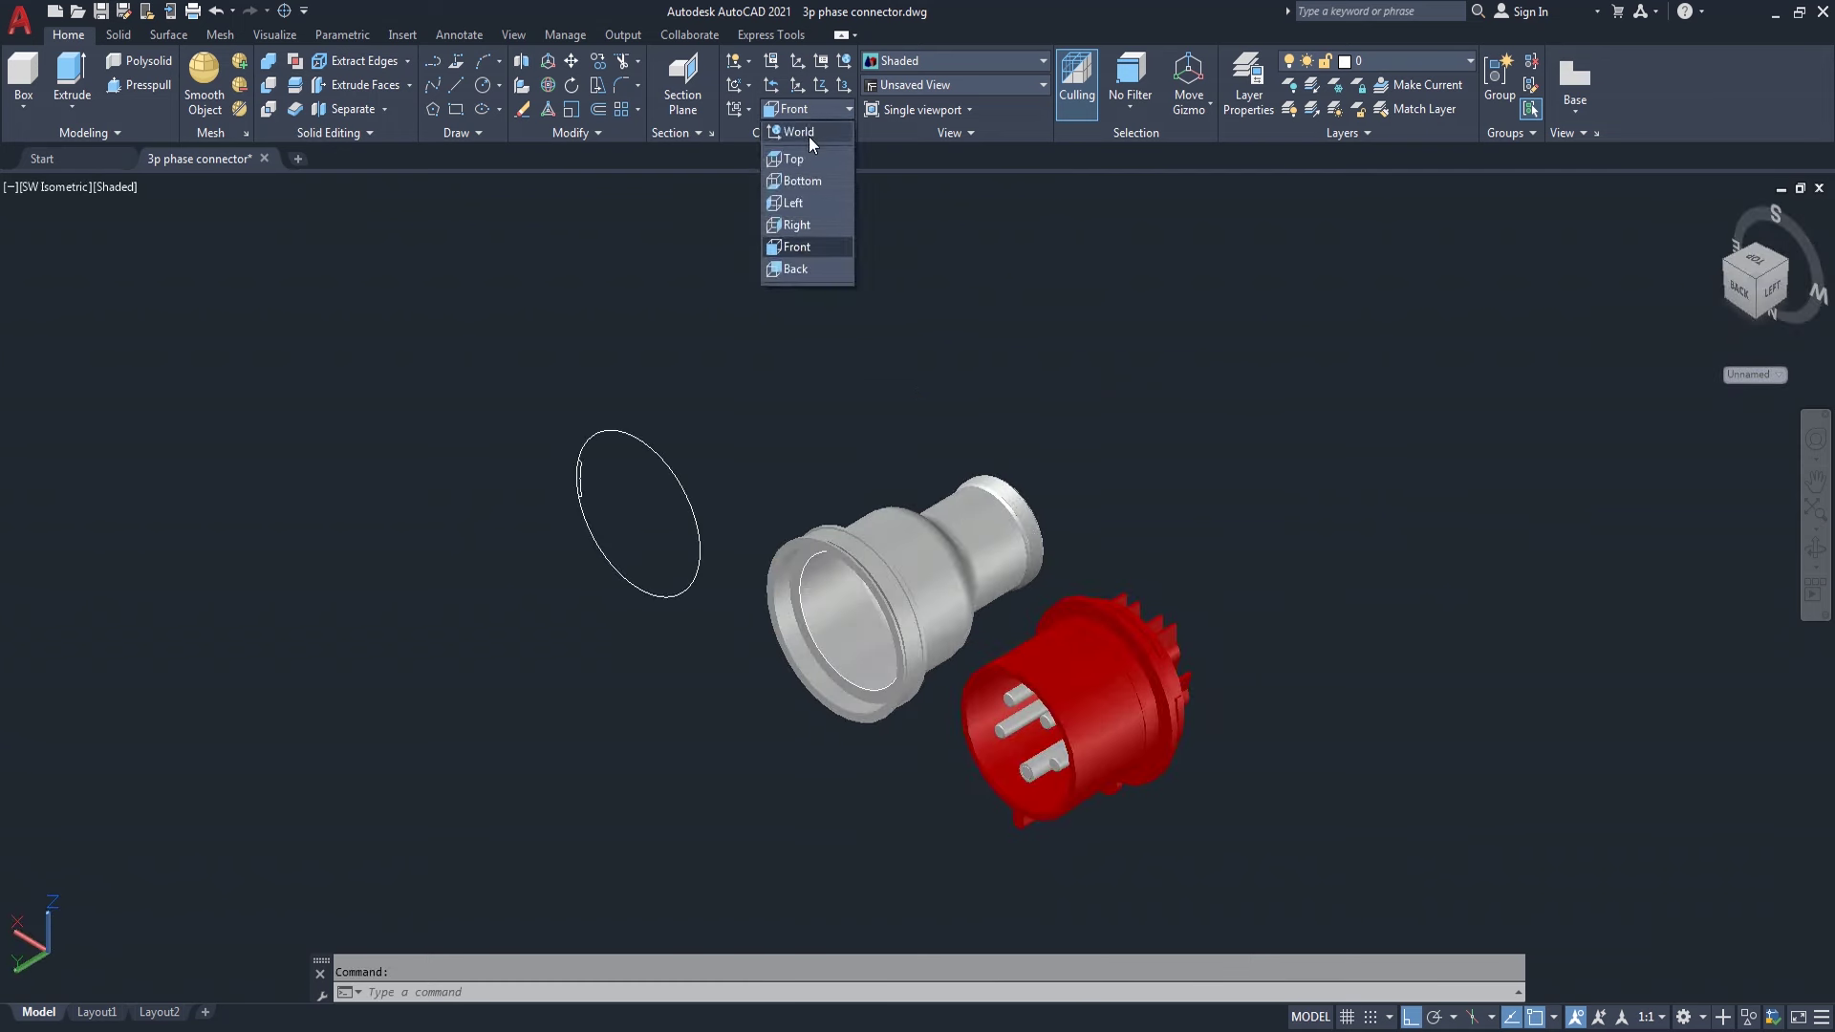
left_click(807, 134)
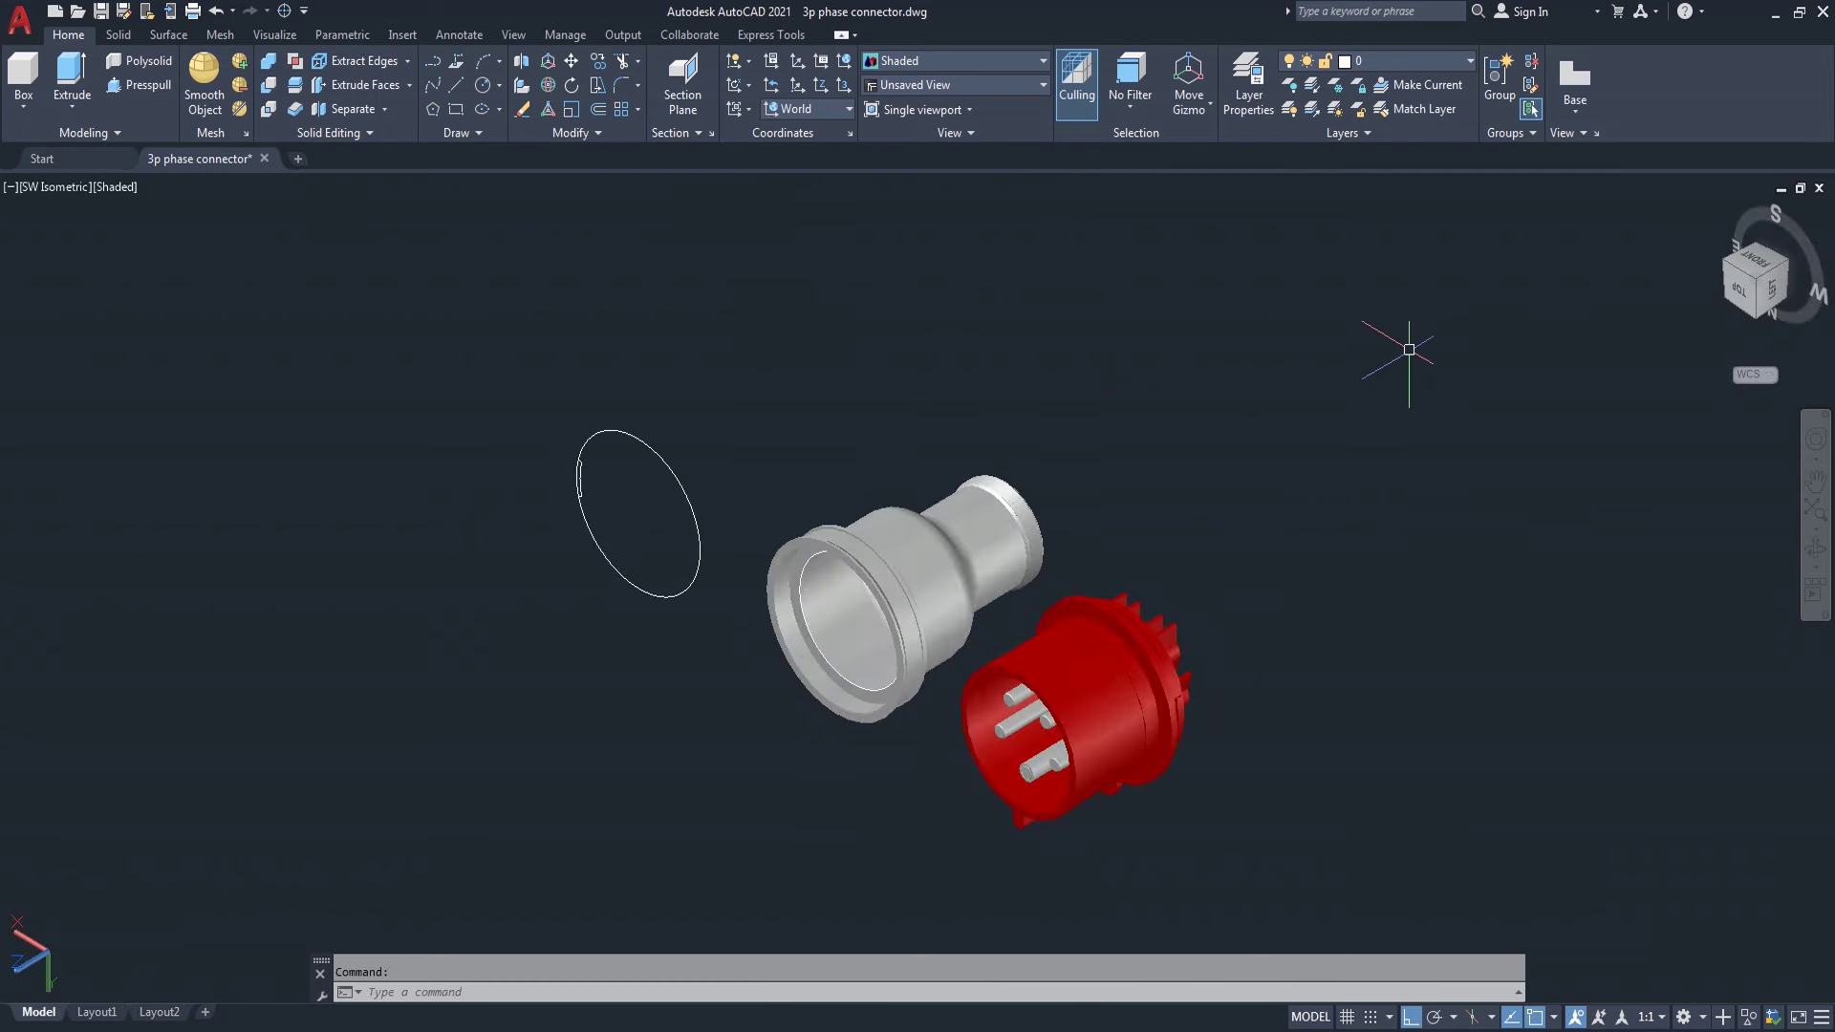
left_click(1761, 287)
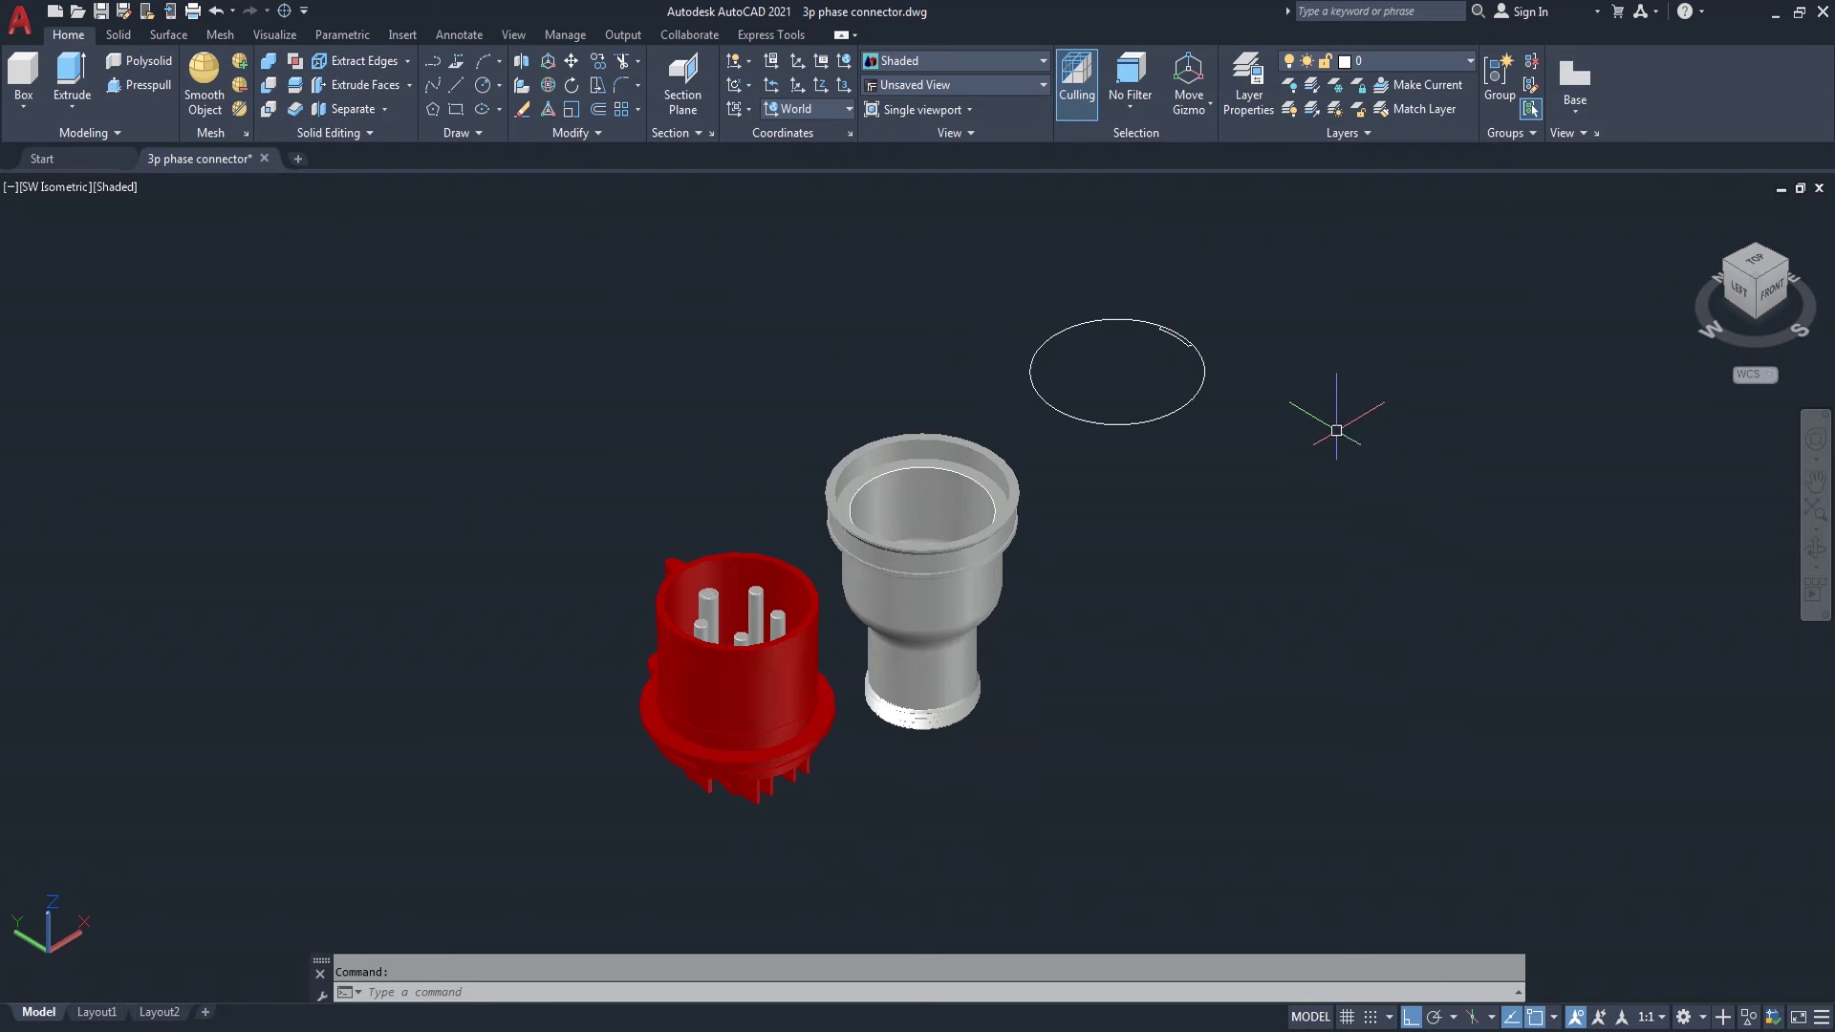
scroll(1243, 355, "up", 3)
scroll(1241, 356, "up", 2)
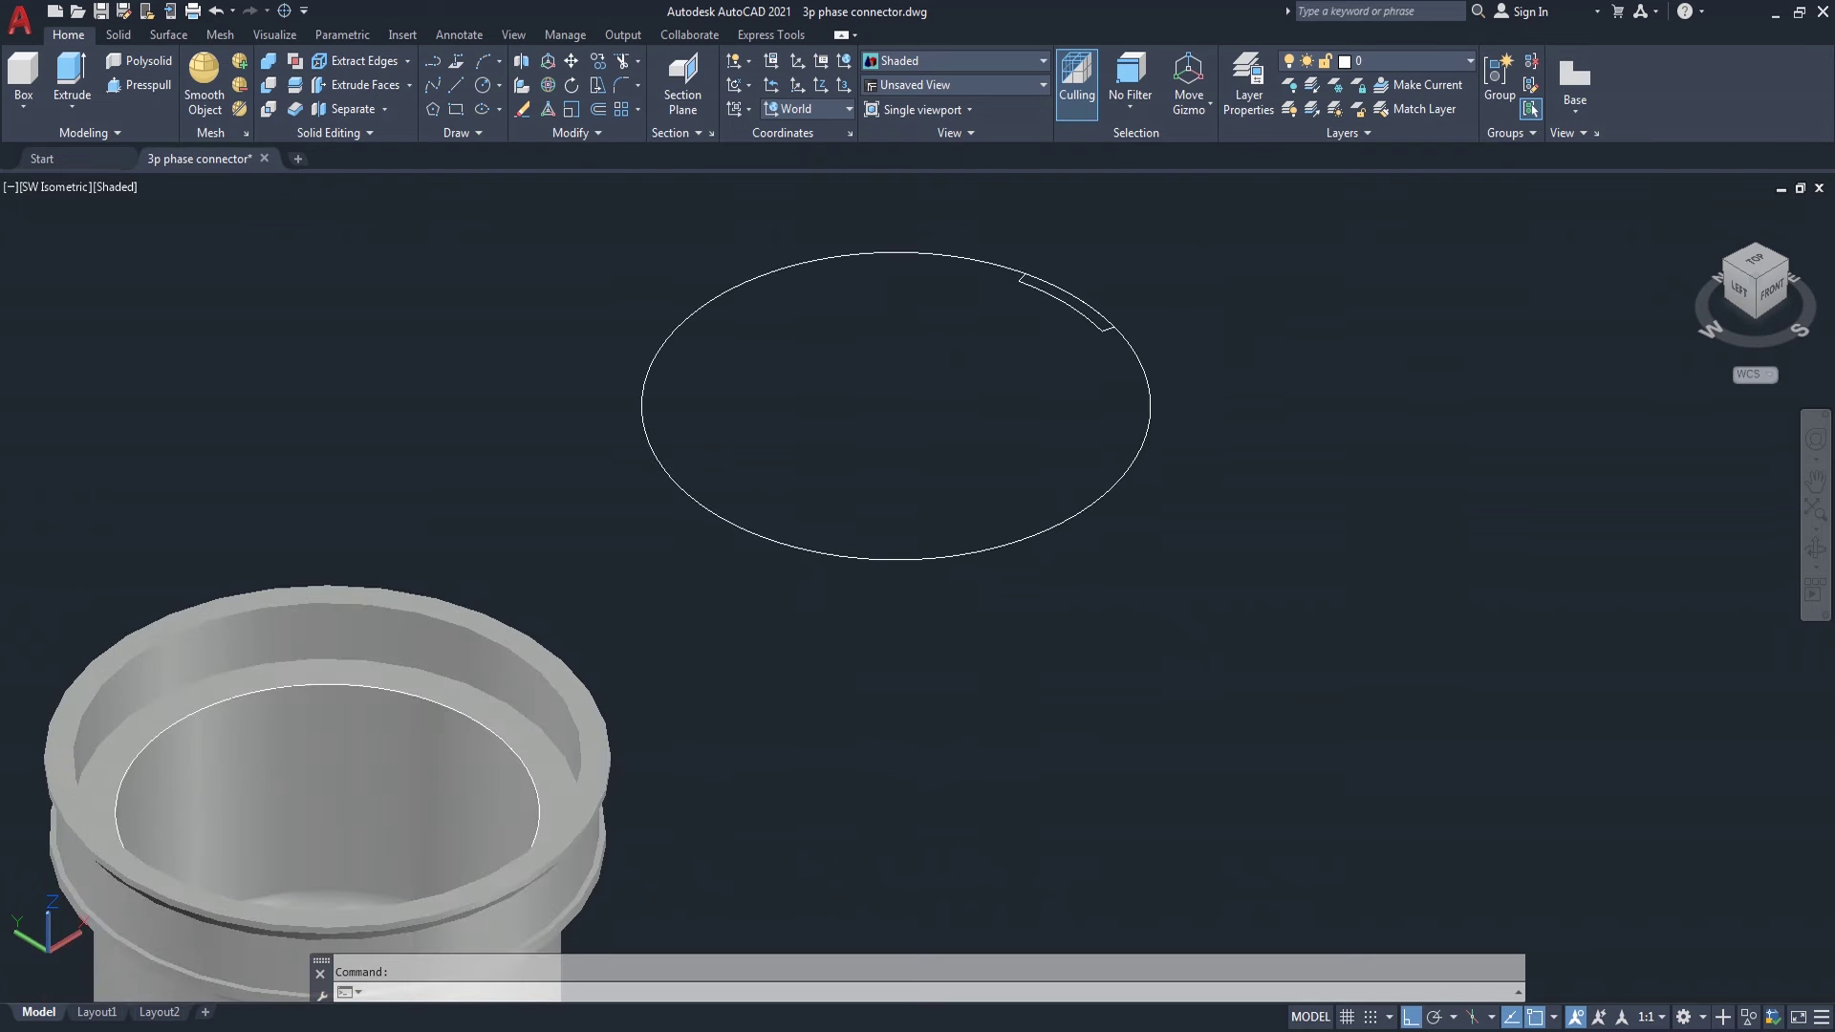
- Press-pull the thin arc-shaped band on the circle's rim 5.5 units into a solid
middle_click_drag(1176, 320, 1323, 389)
scroll(1323, 389, "up", 2)
scroll(1261, 402, "up", 2)
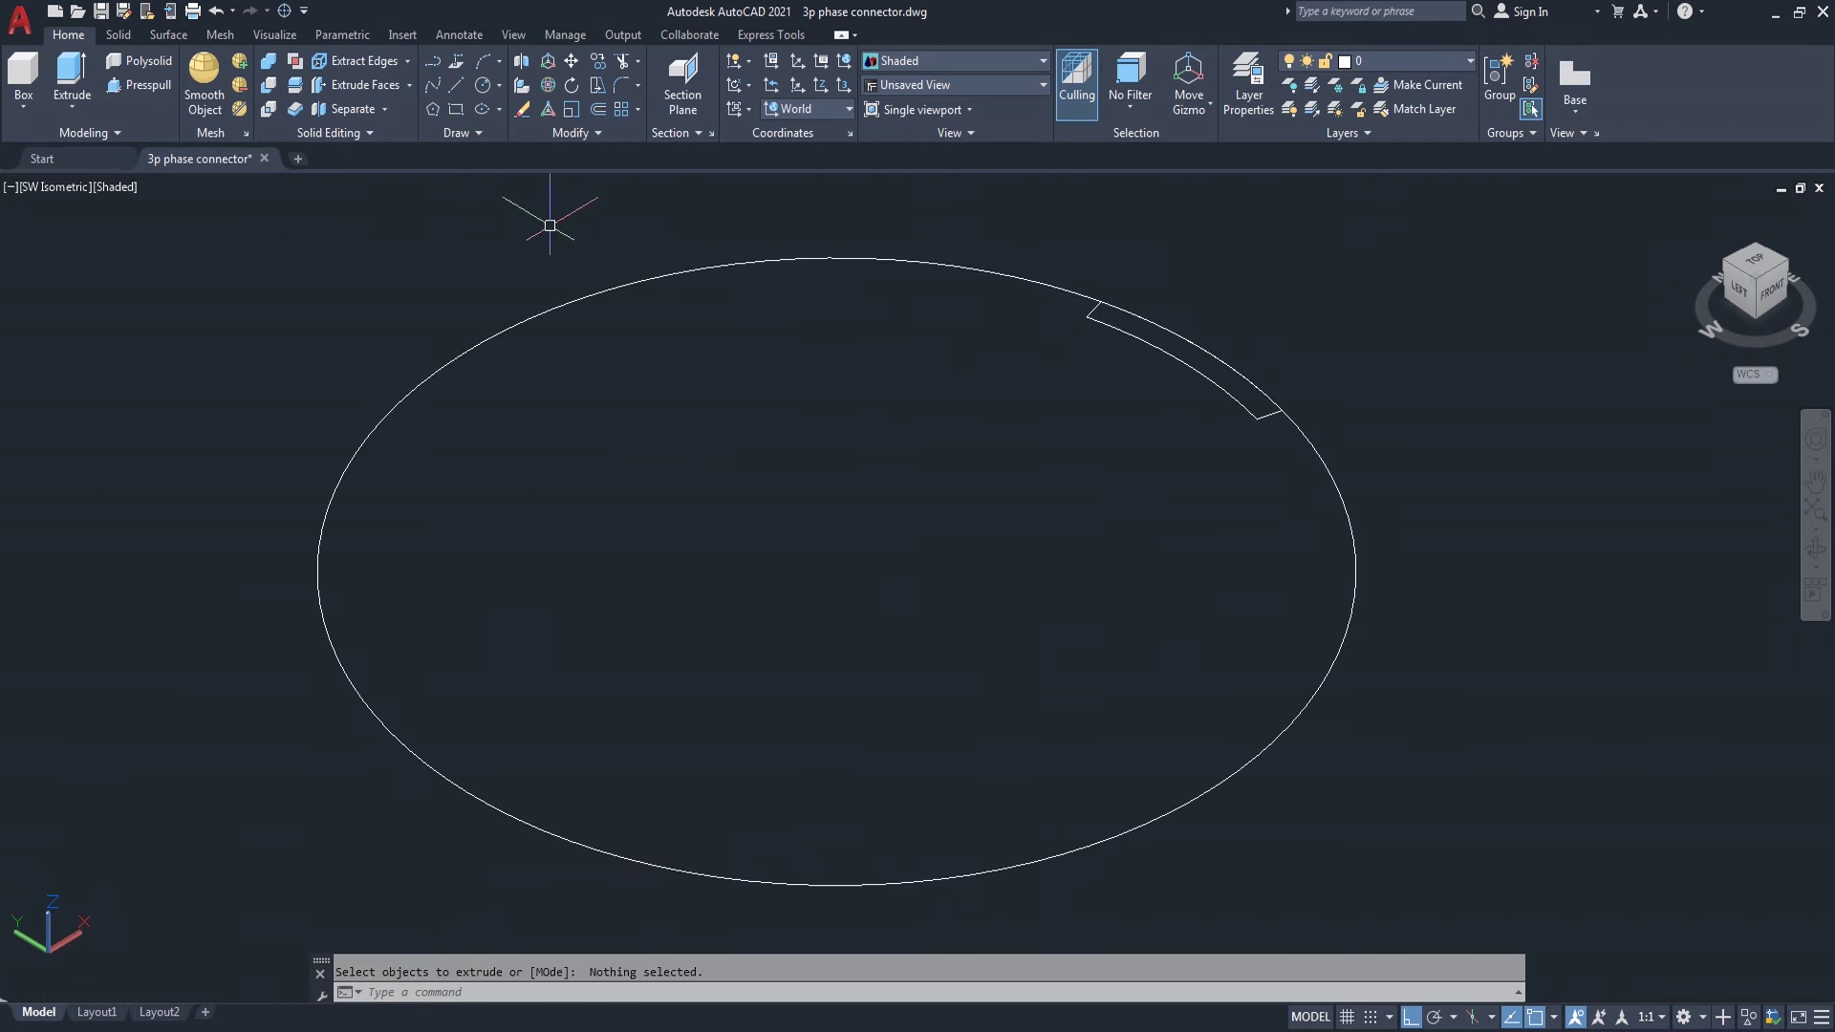
left_click(144, 85)
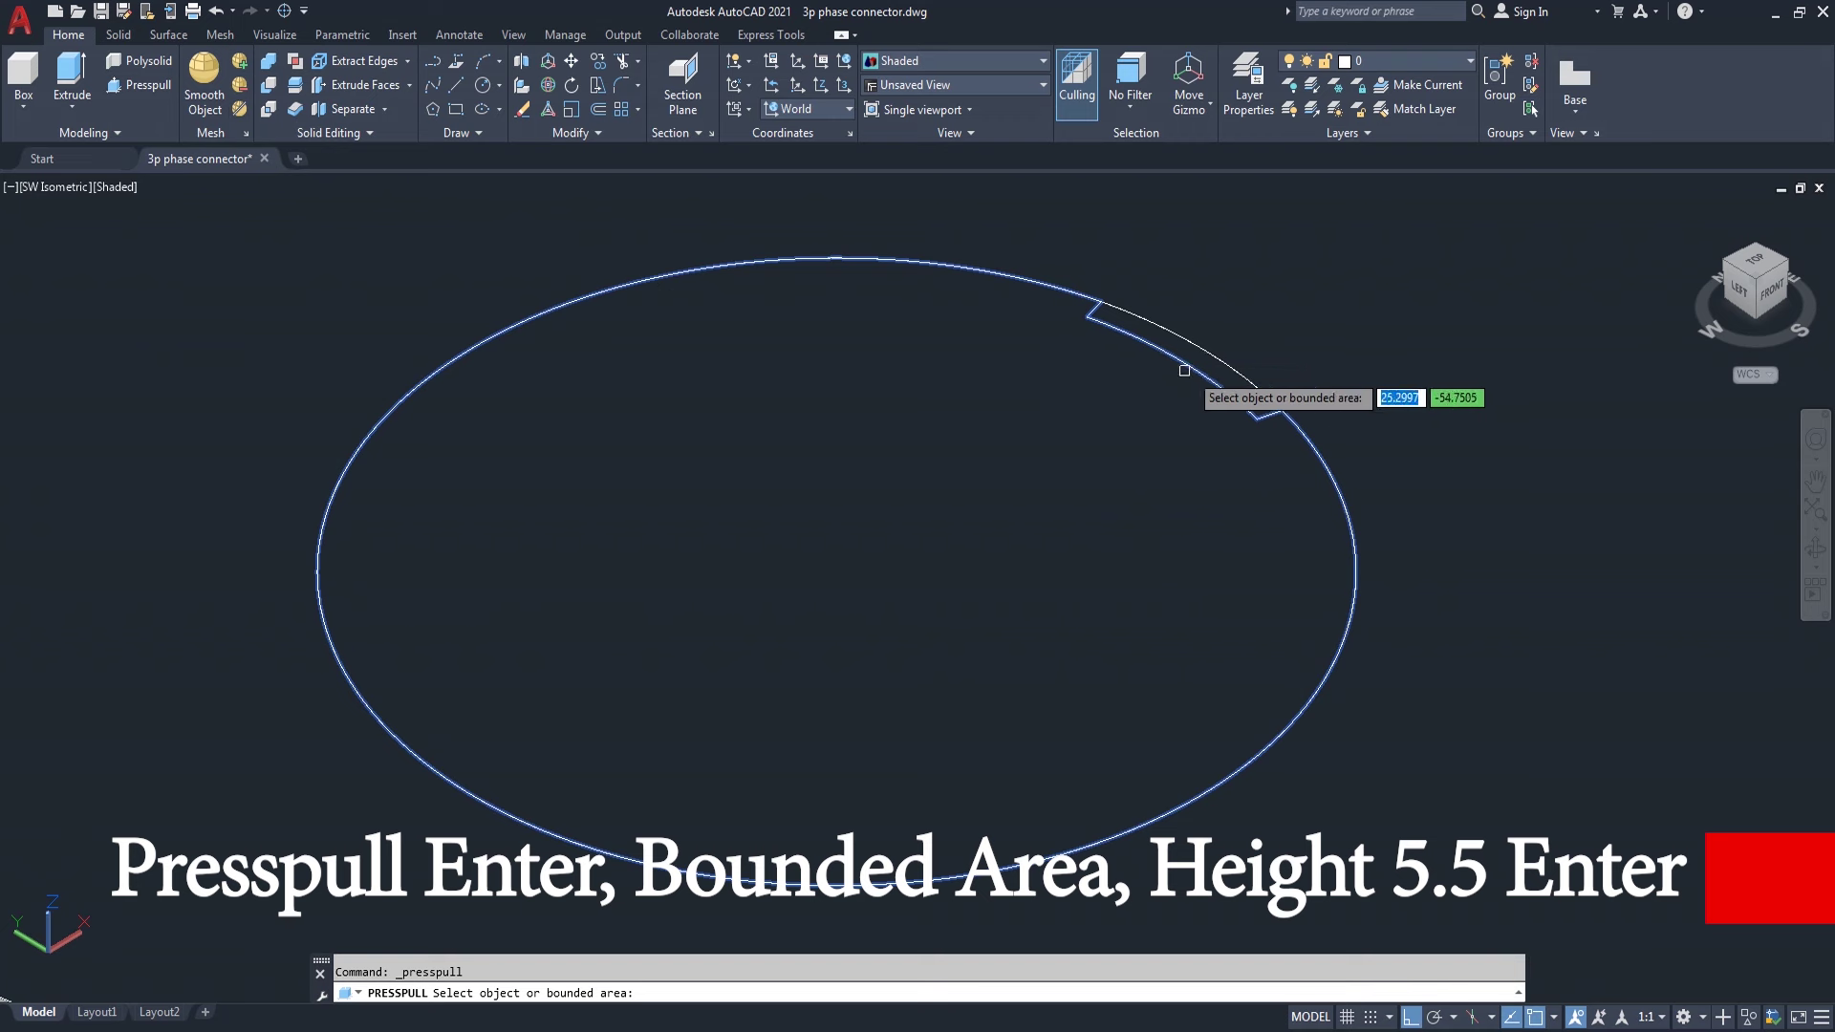
left_click(1175, 370)
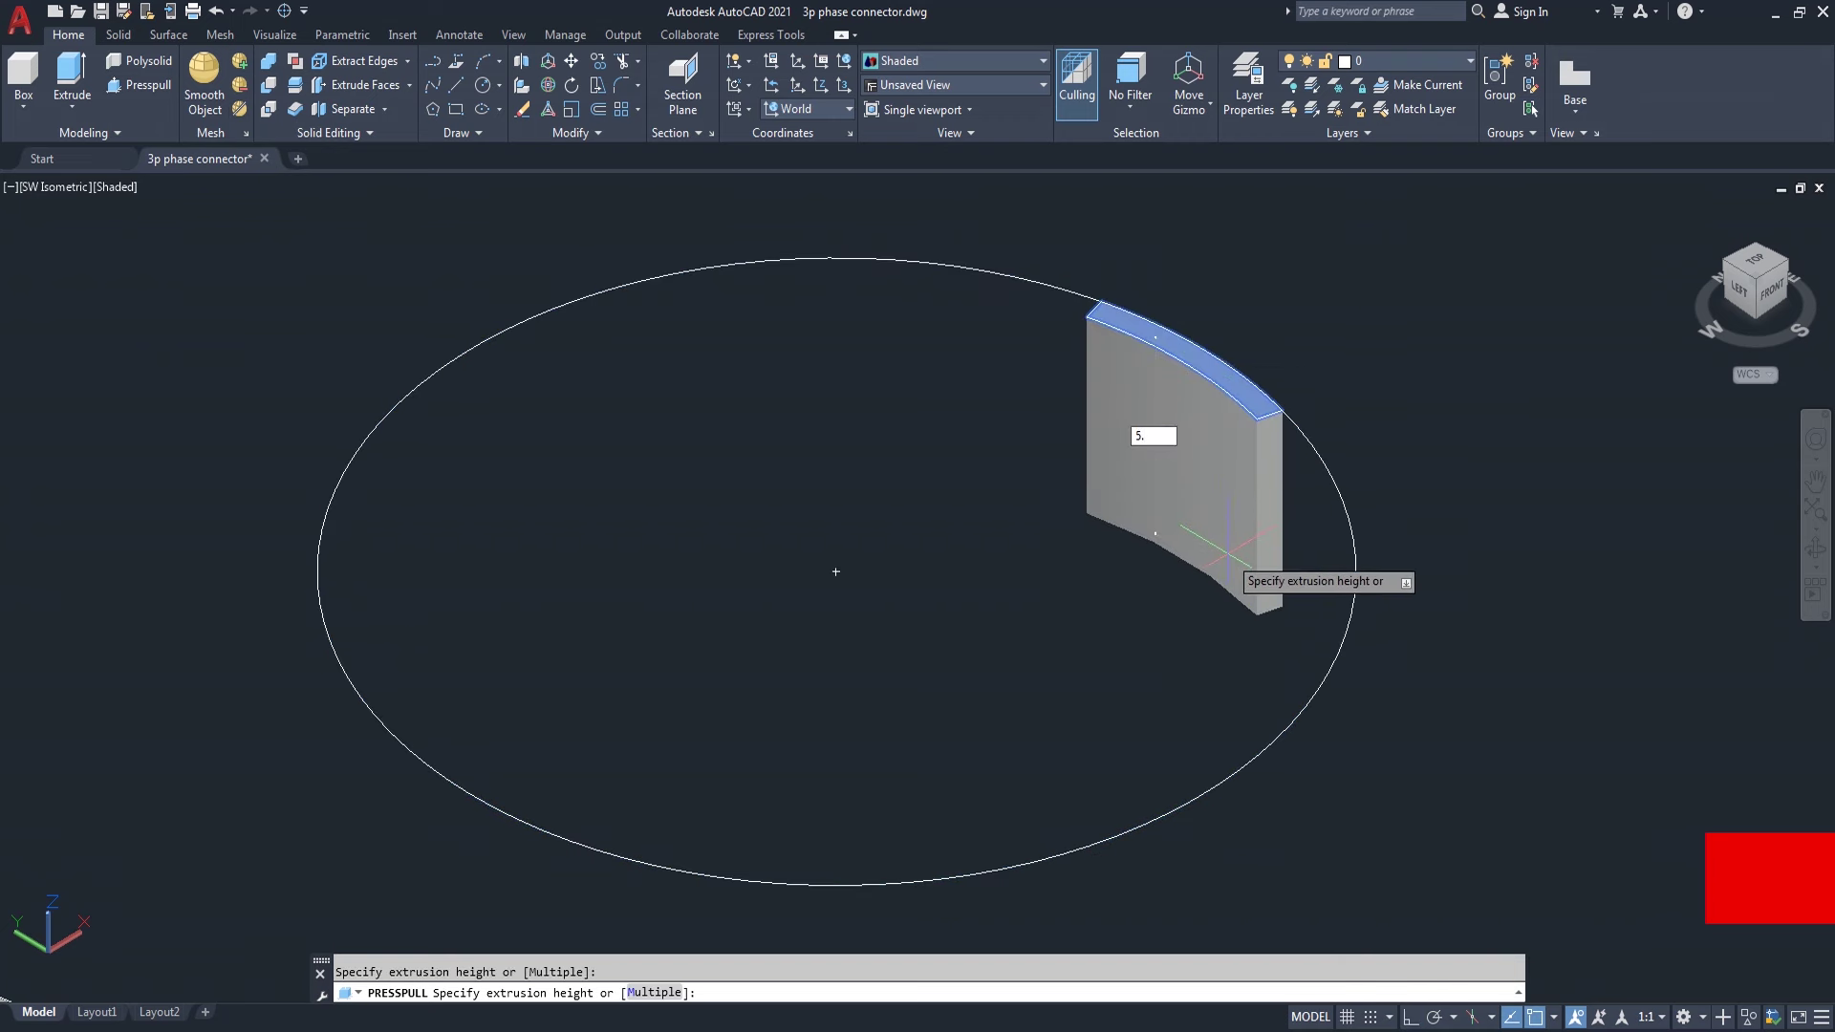
type("5")
key("Return")
key("Return")
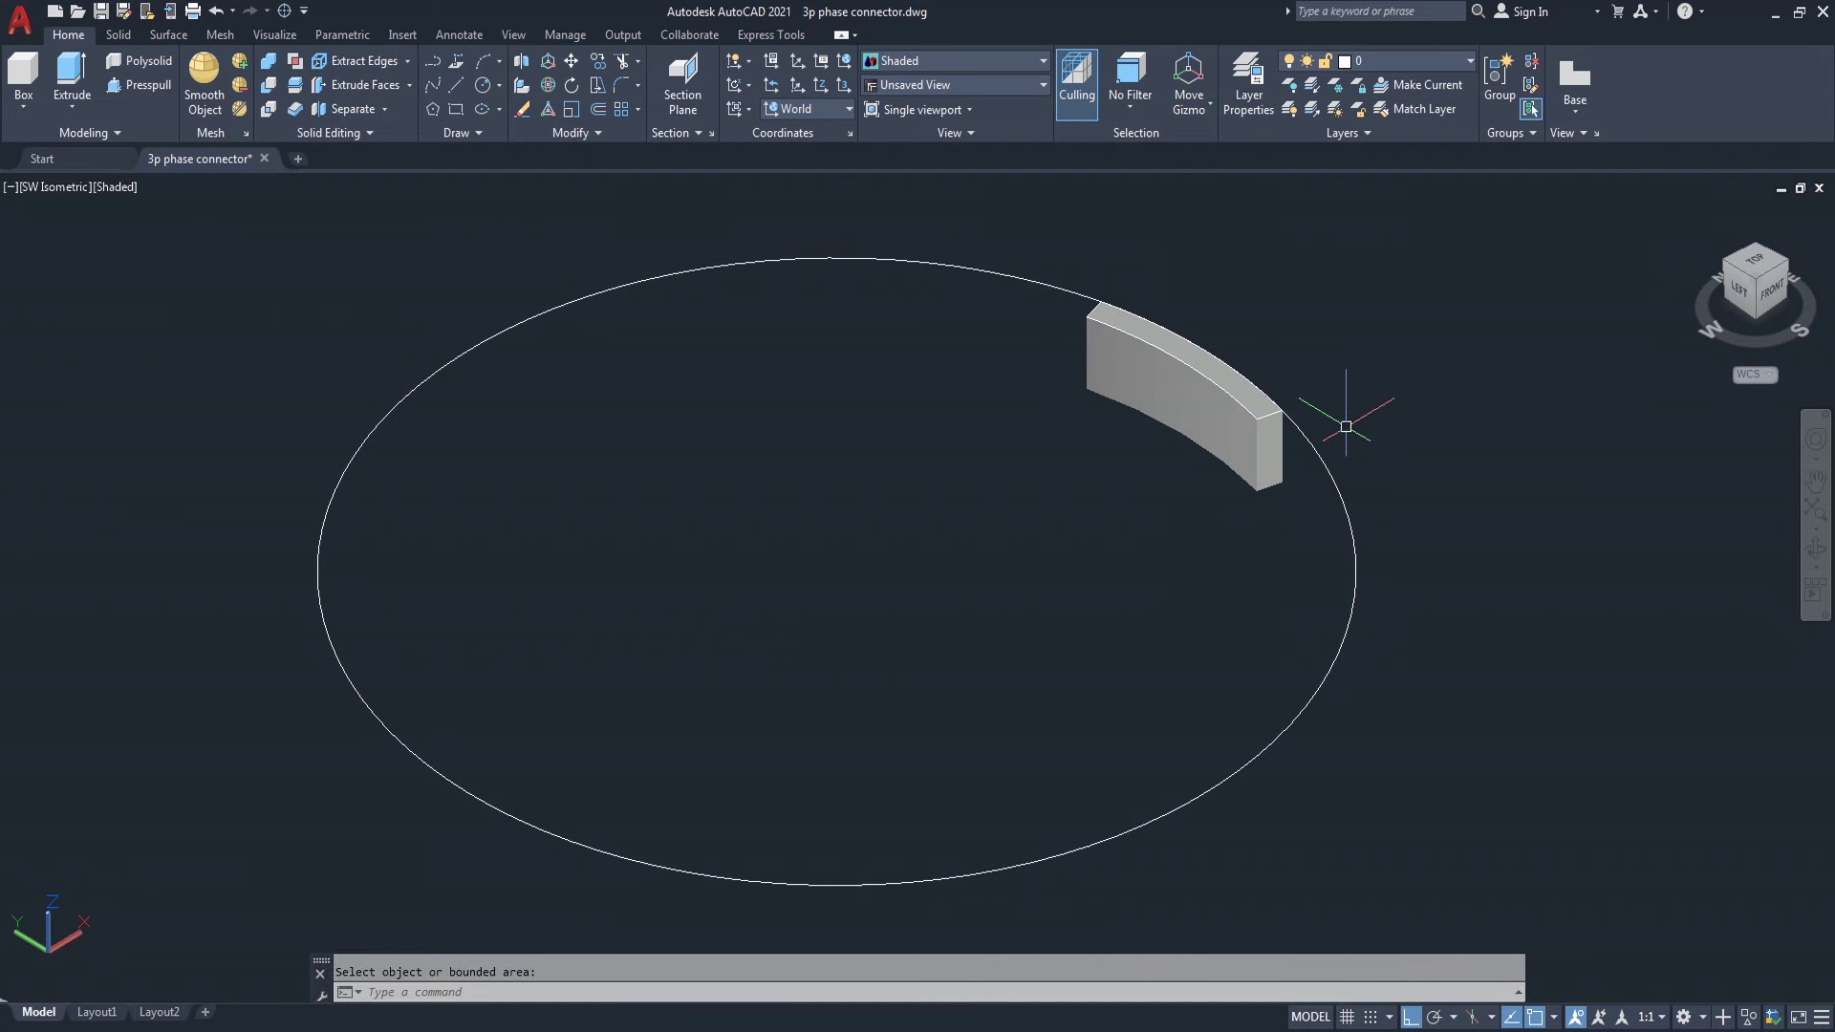
mouse_move(1730, 311)
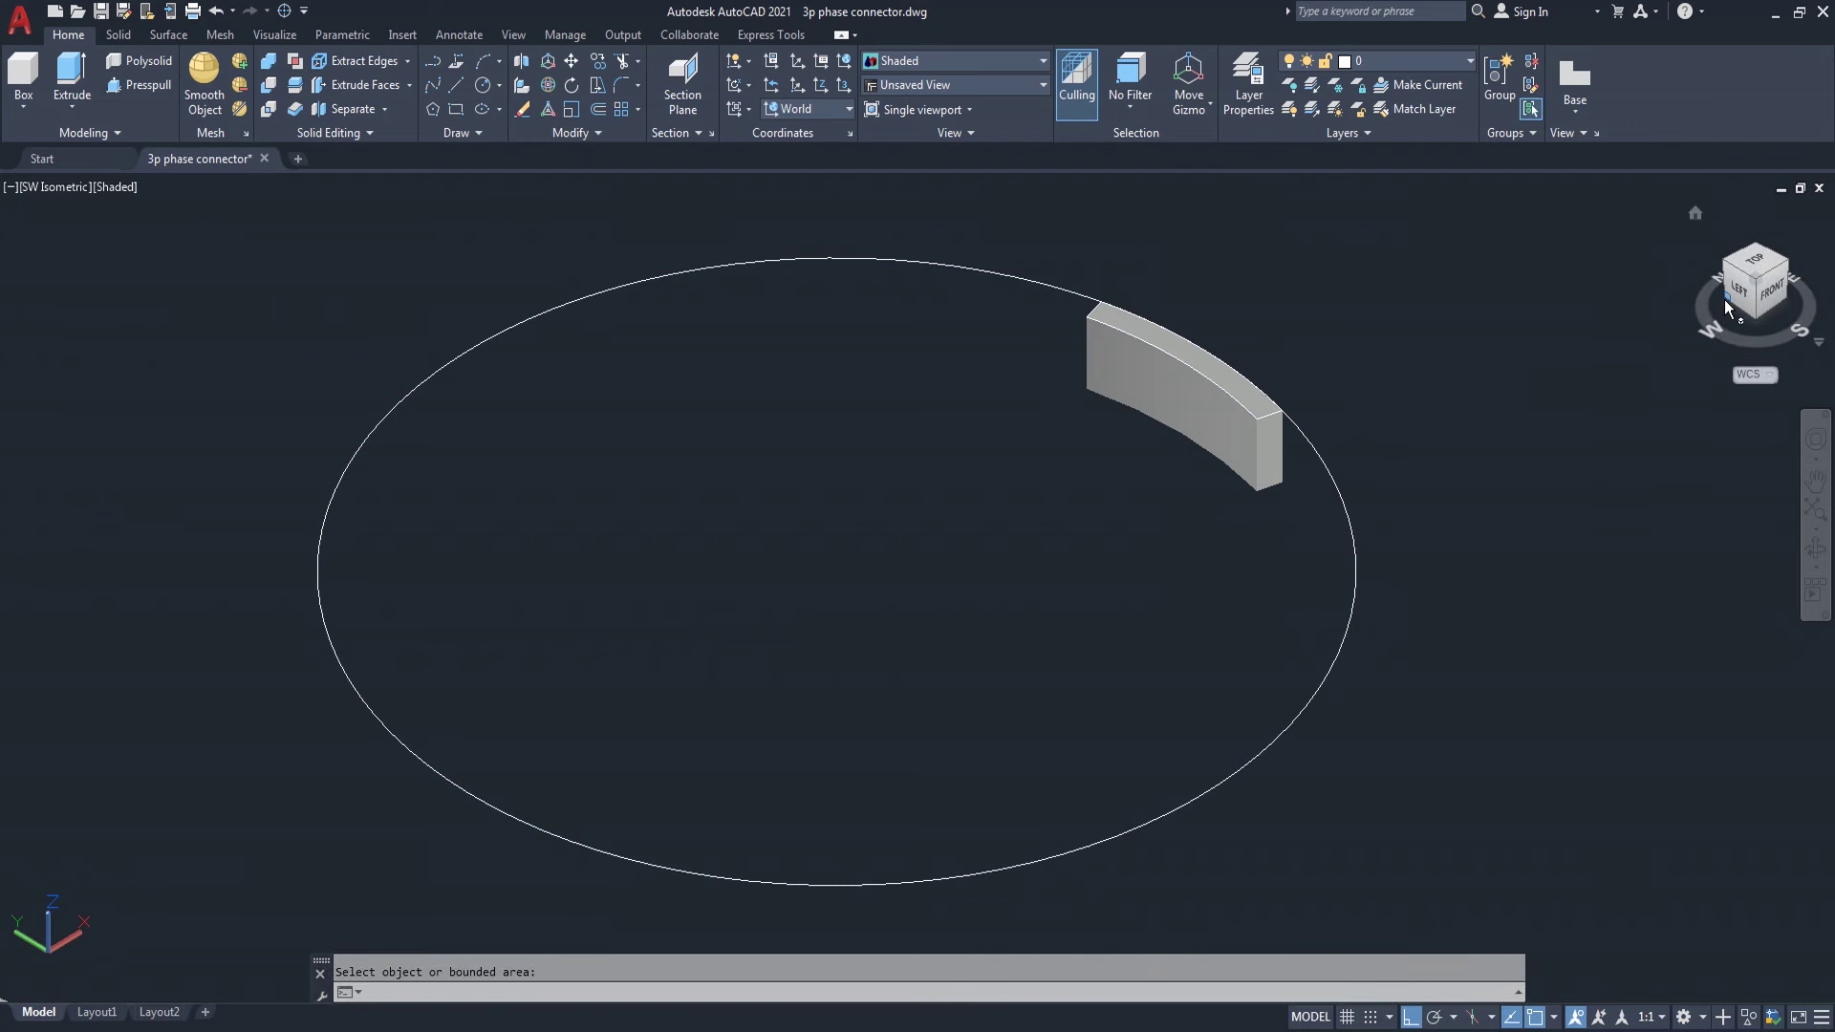
left_click_drag(1725, 300, 1649, 323)
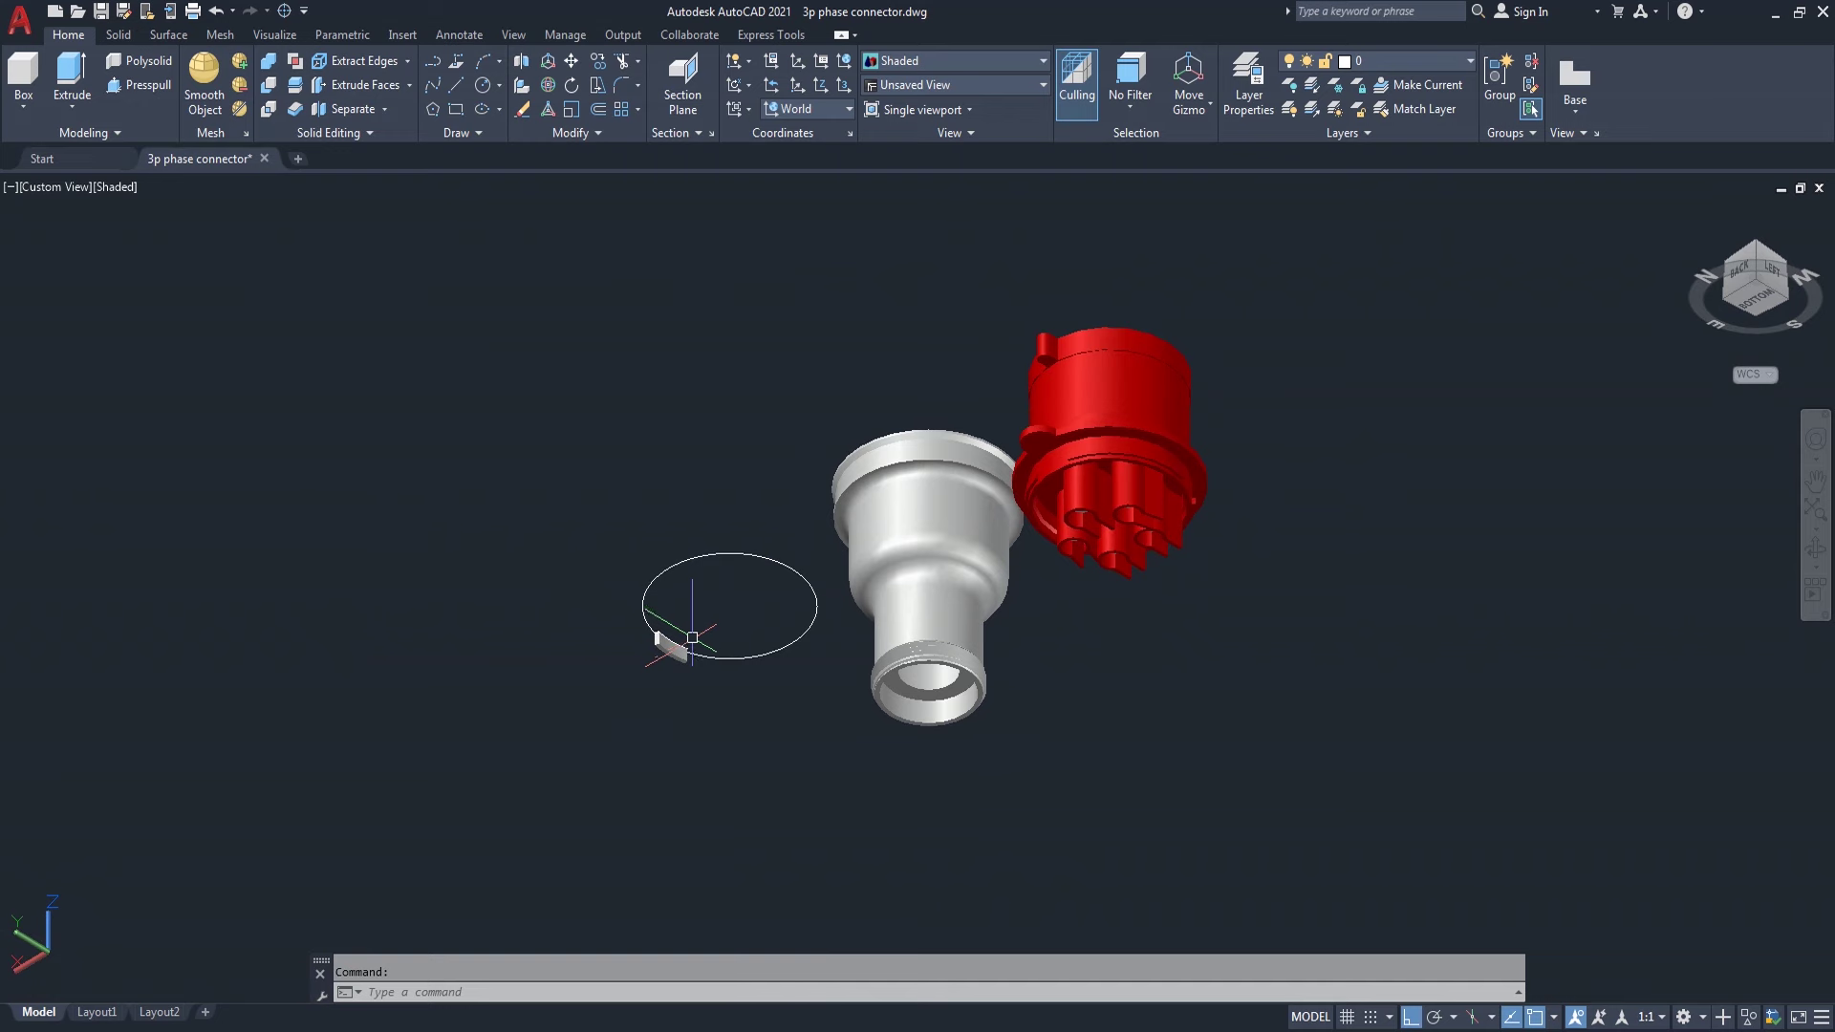
- Start a chamfer on the curved block, using its end face as the base surface
scroll(667, 650, "up", 2)
scroll(665, 649, "up", 3)
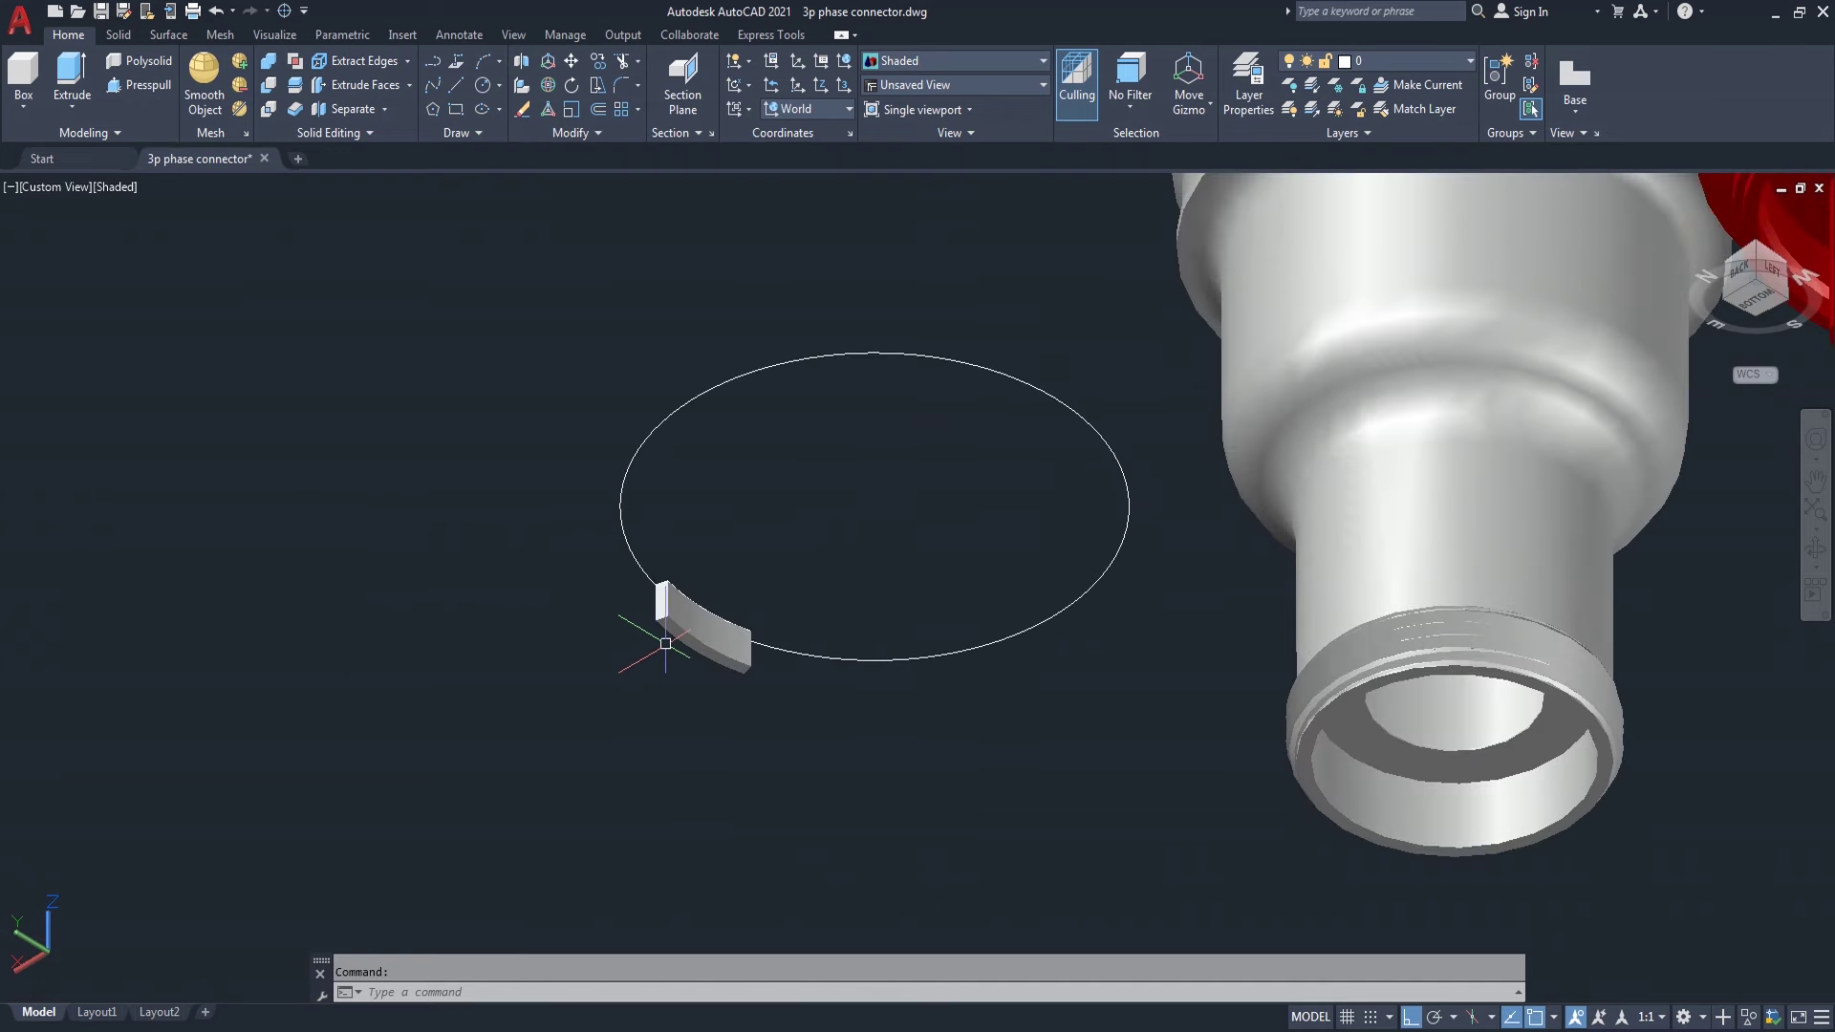
scroll(666, 643, "up", 3)
scroll(657, 639, "up", 4)
scroll(642, 631, "up", 3)
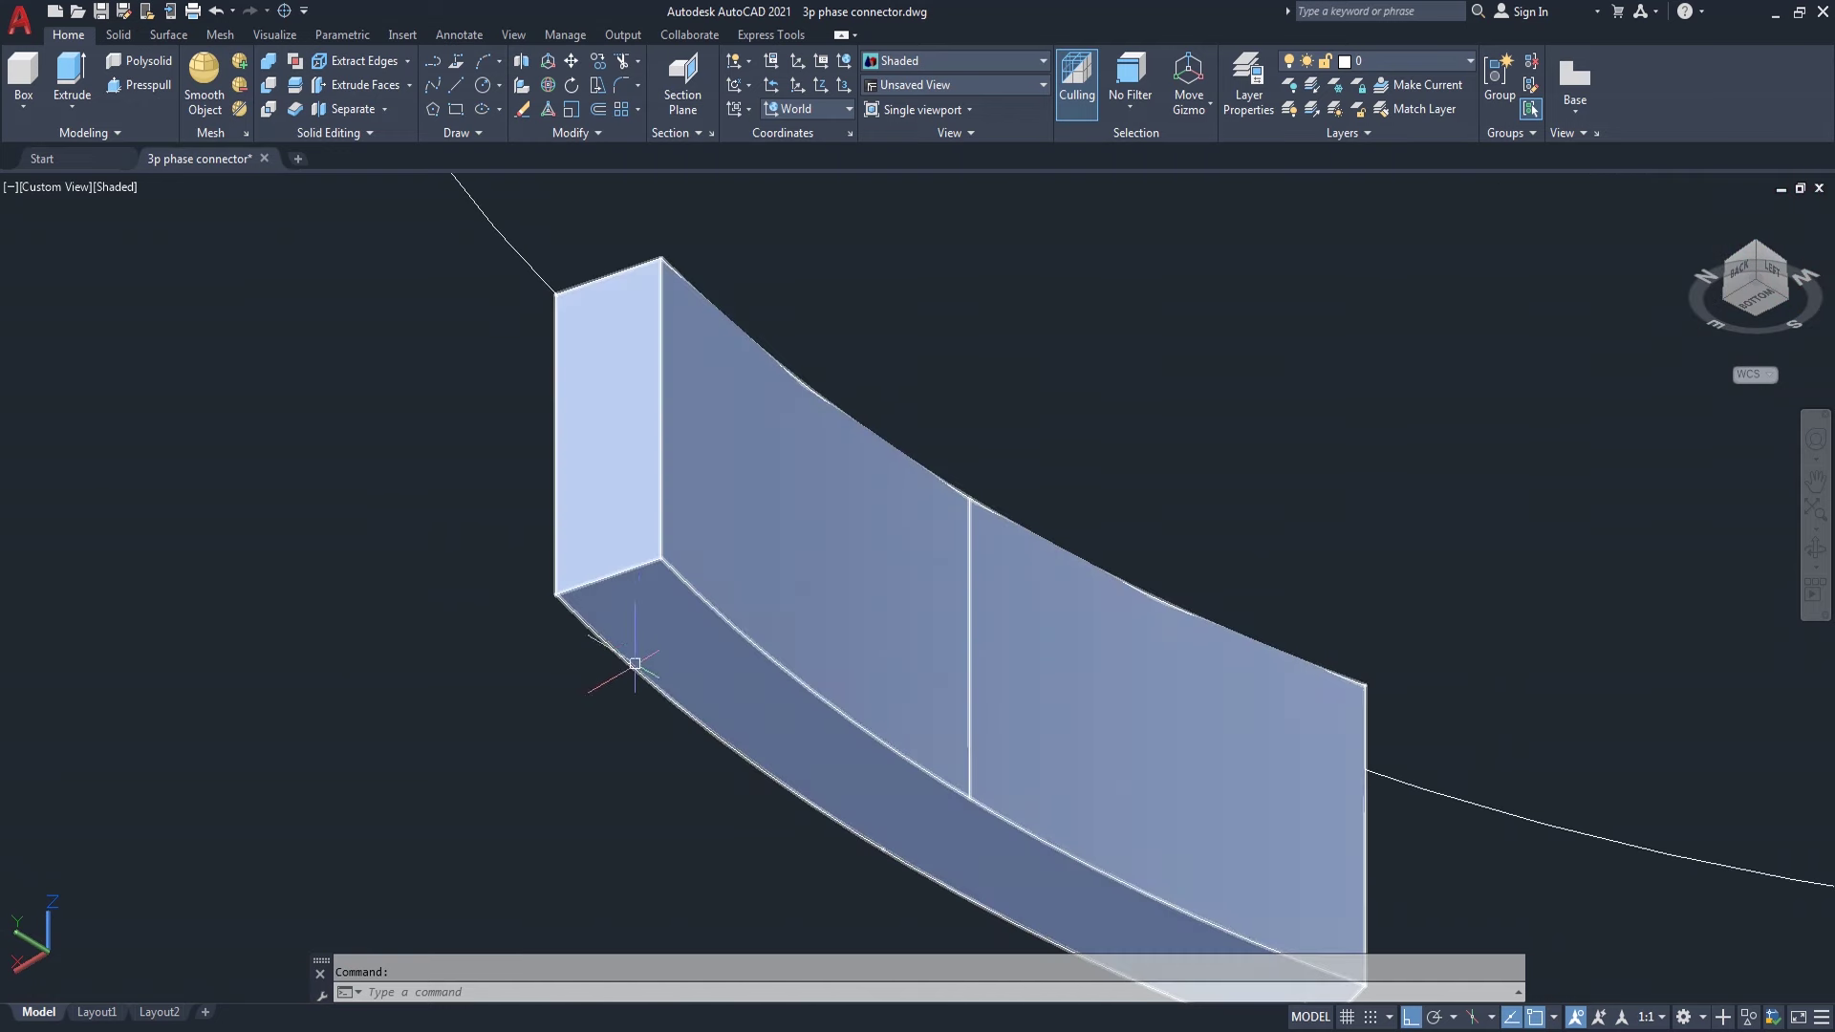
scroll(634, 669, "down", 5)
scroll(635, 694, "up", 2)
type("cha")
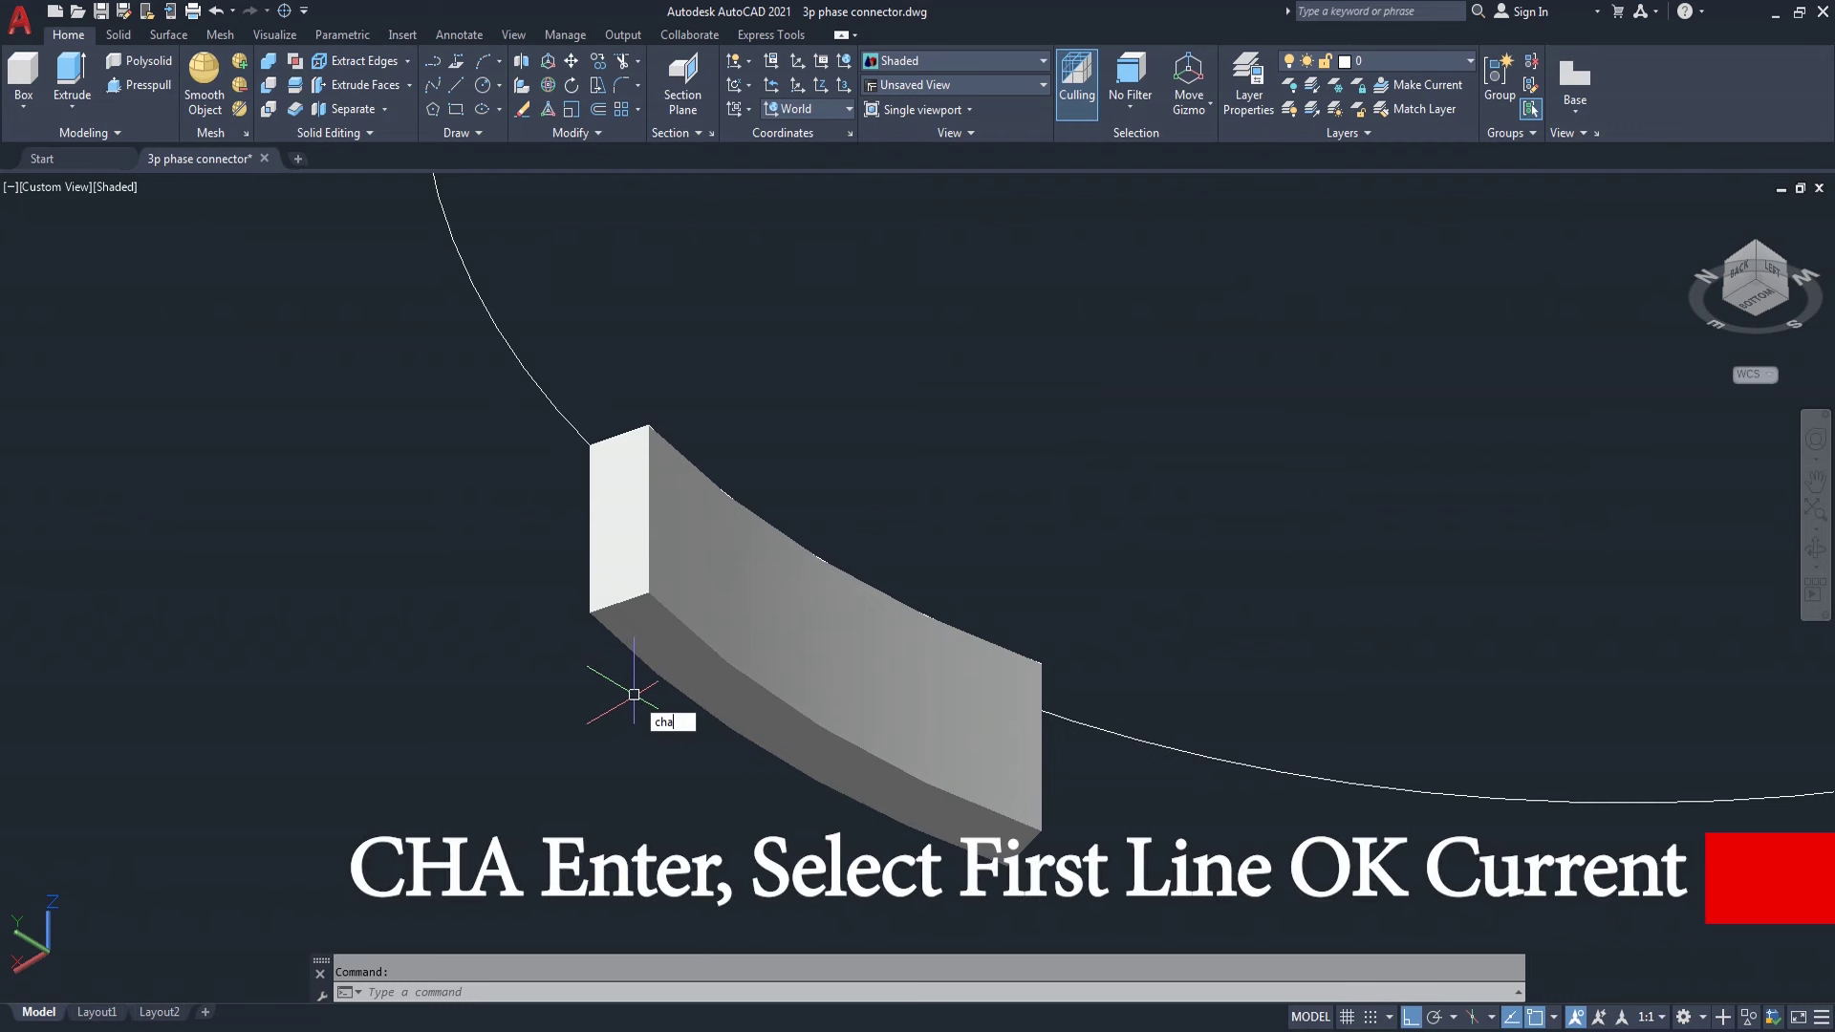
key("Return")
scroll(628, 673, "up", 1)
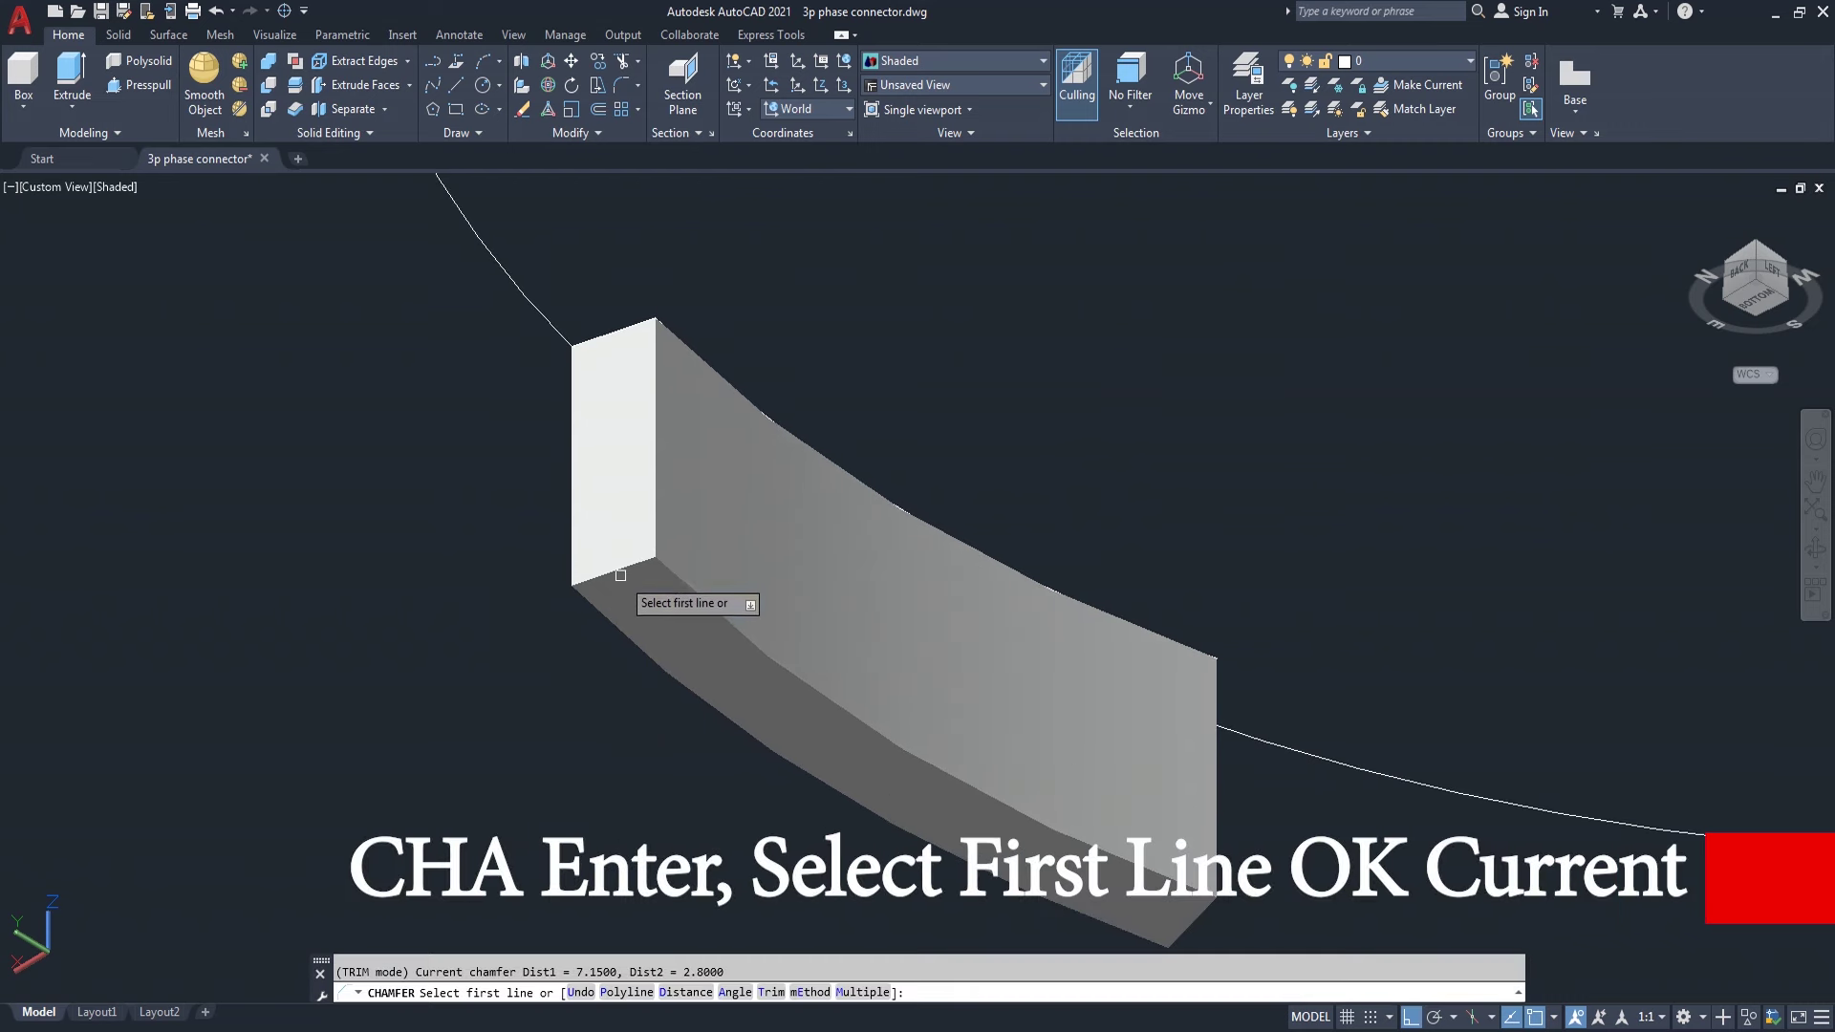
scroll(621, 583, "up", 1)
left_click(620, 574)
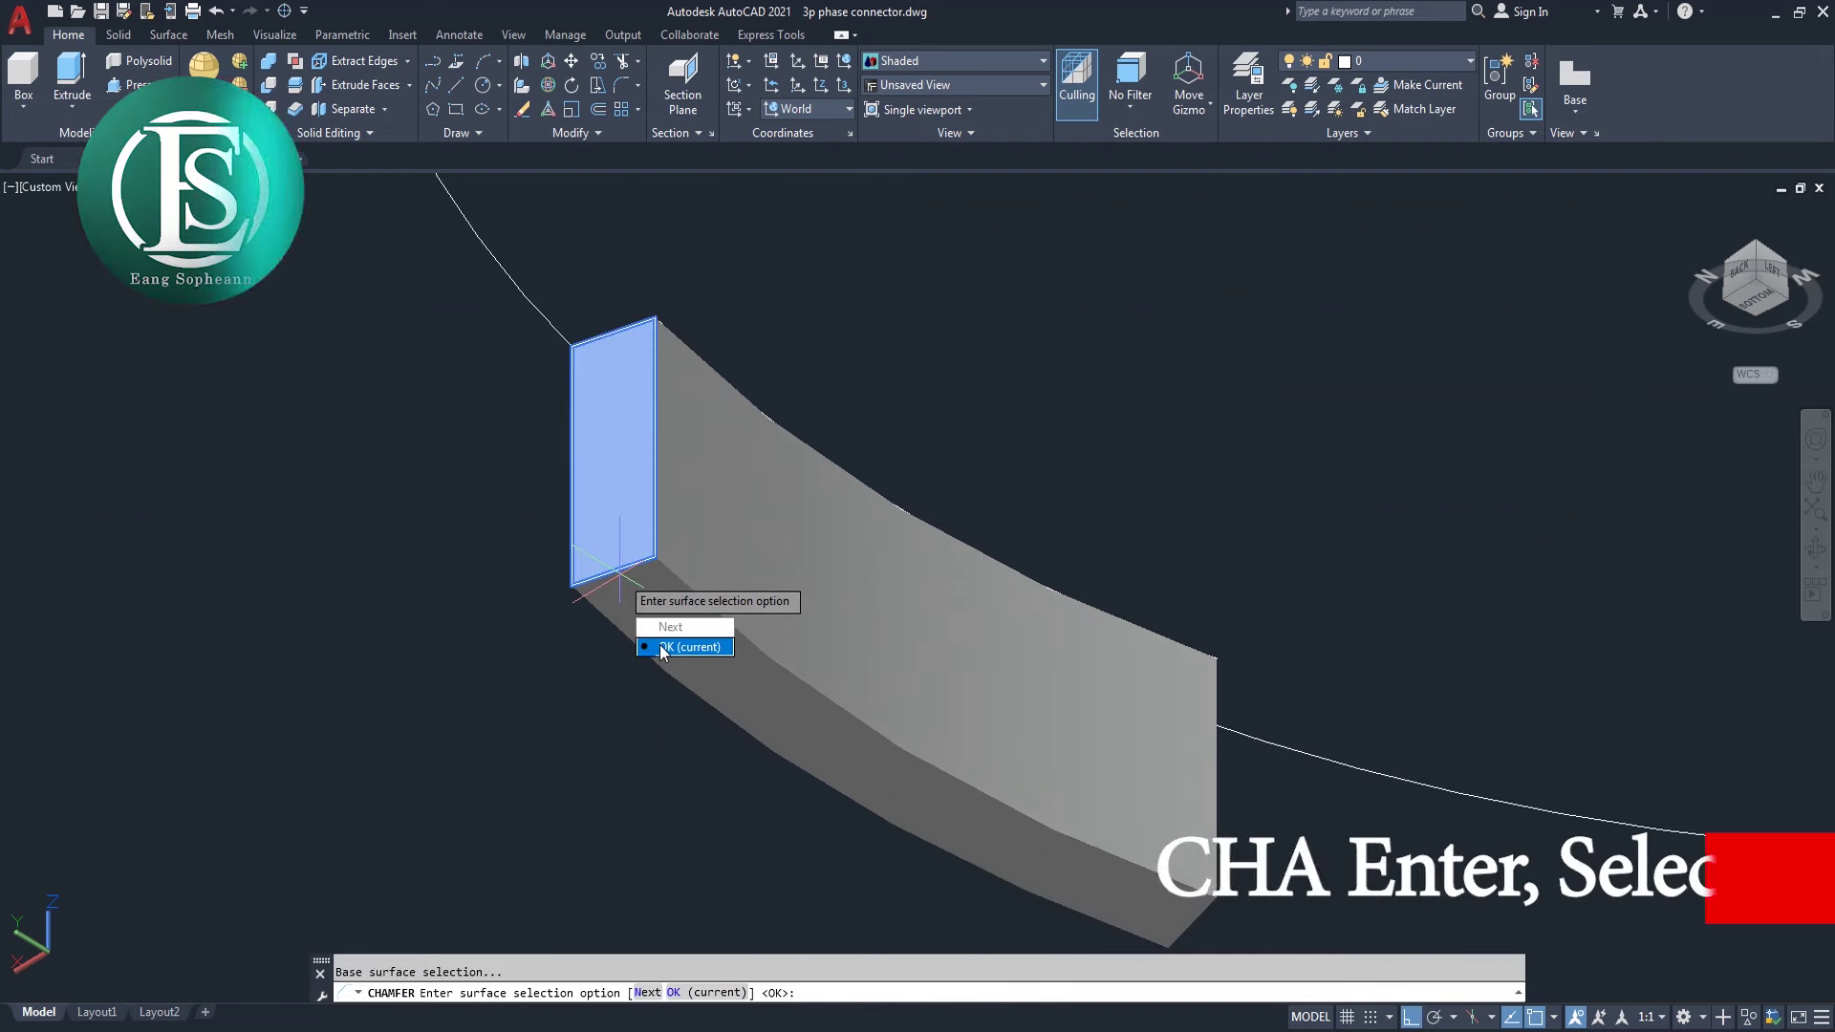
key("Return")
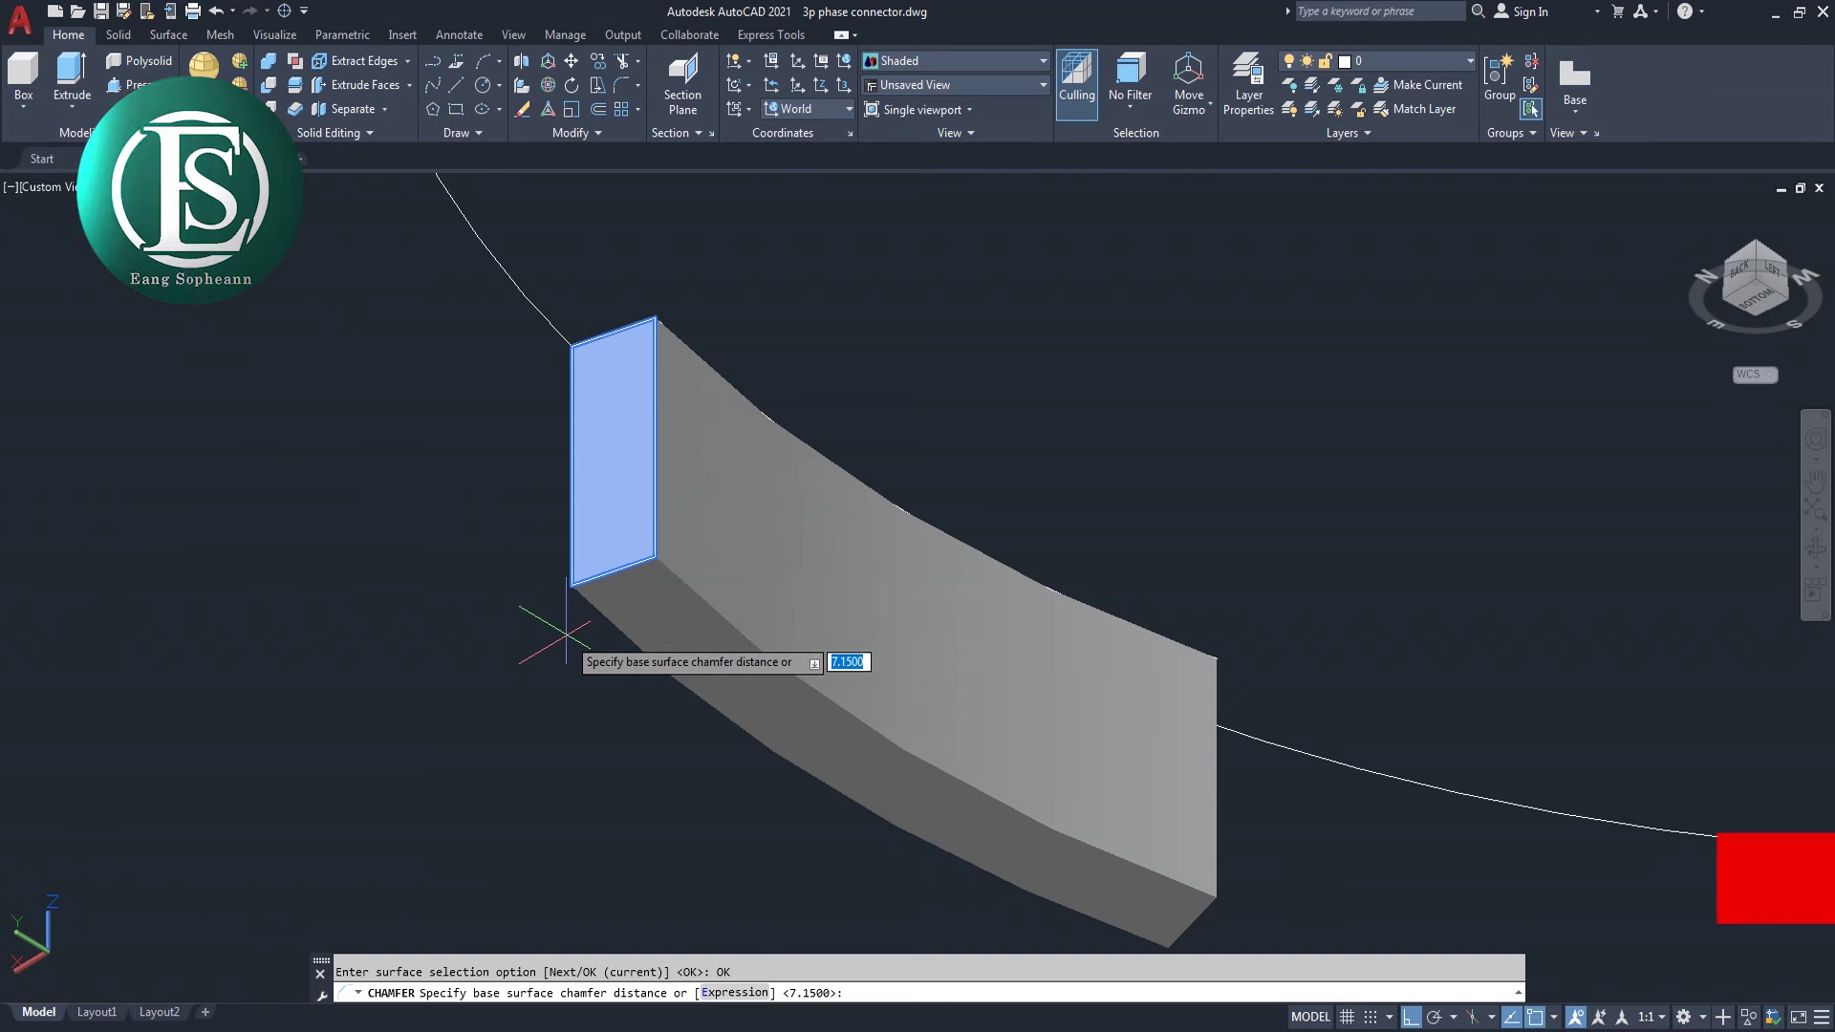
- Apply chamfer distances 1 and 3 to the block's lower end edge
type("1")
key("Return")
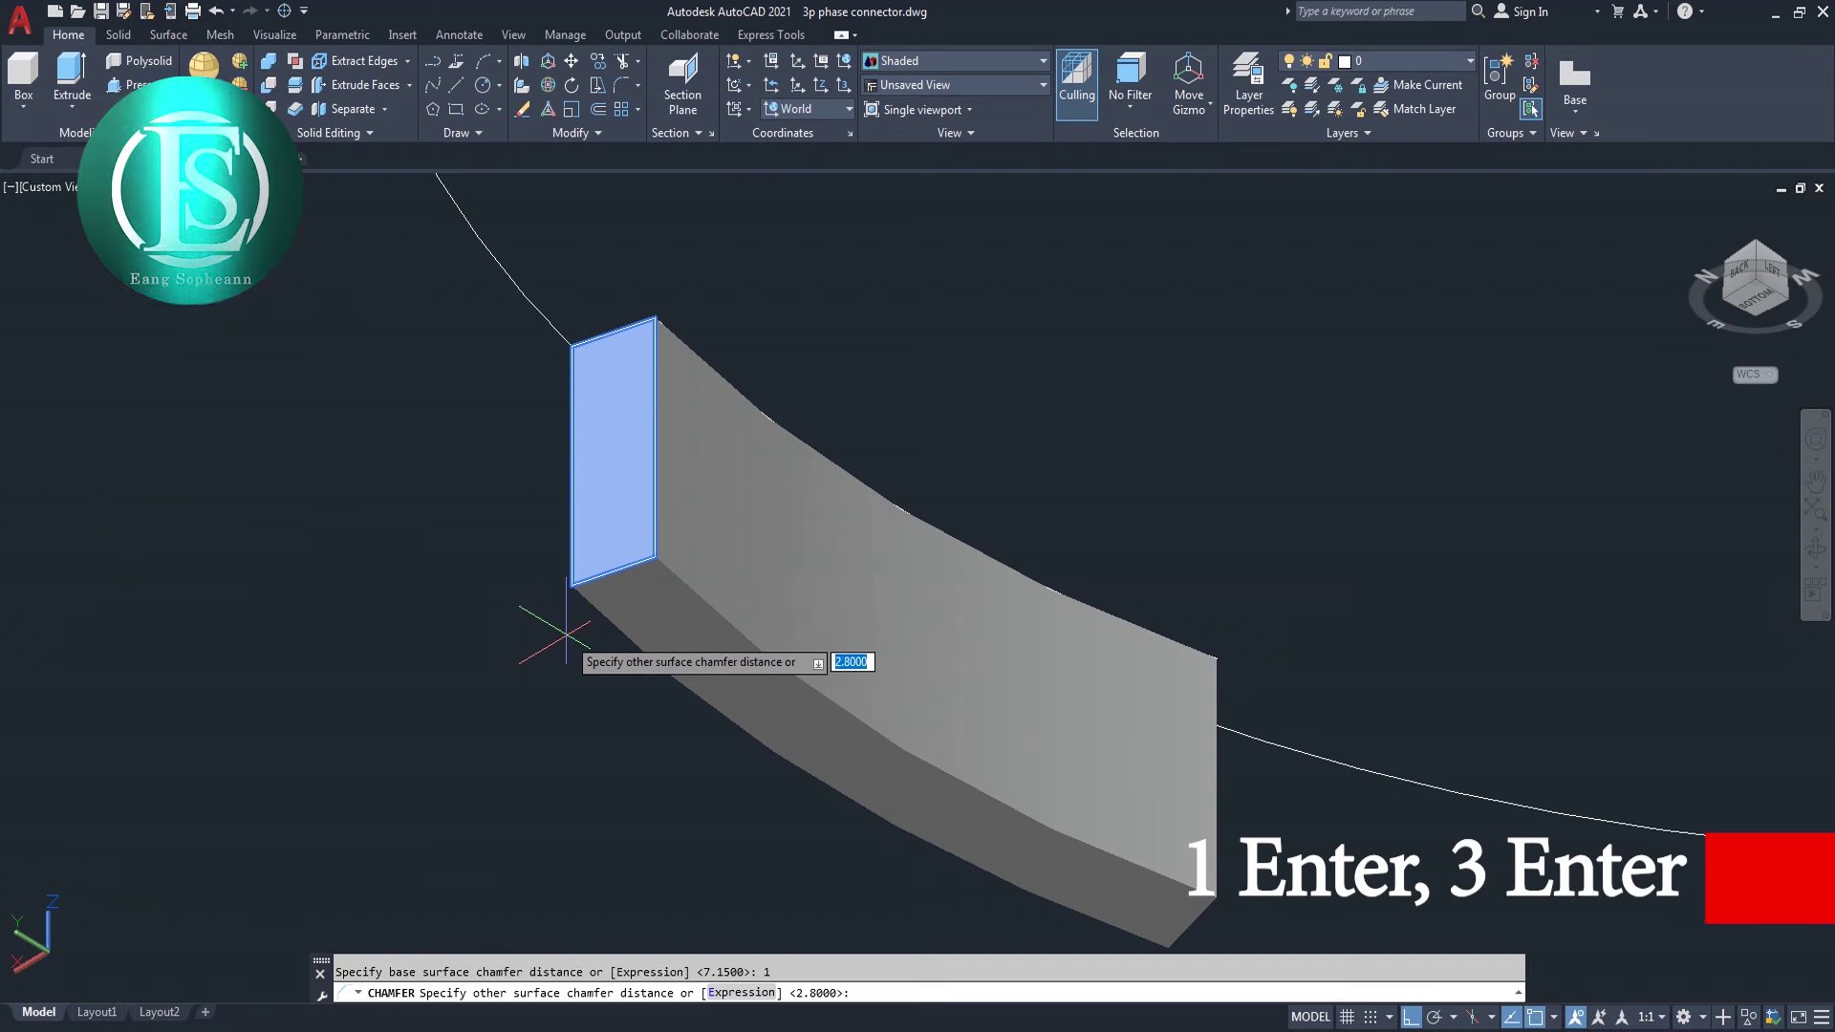
type("3")
key("Return")
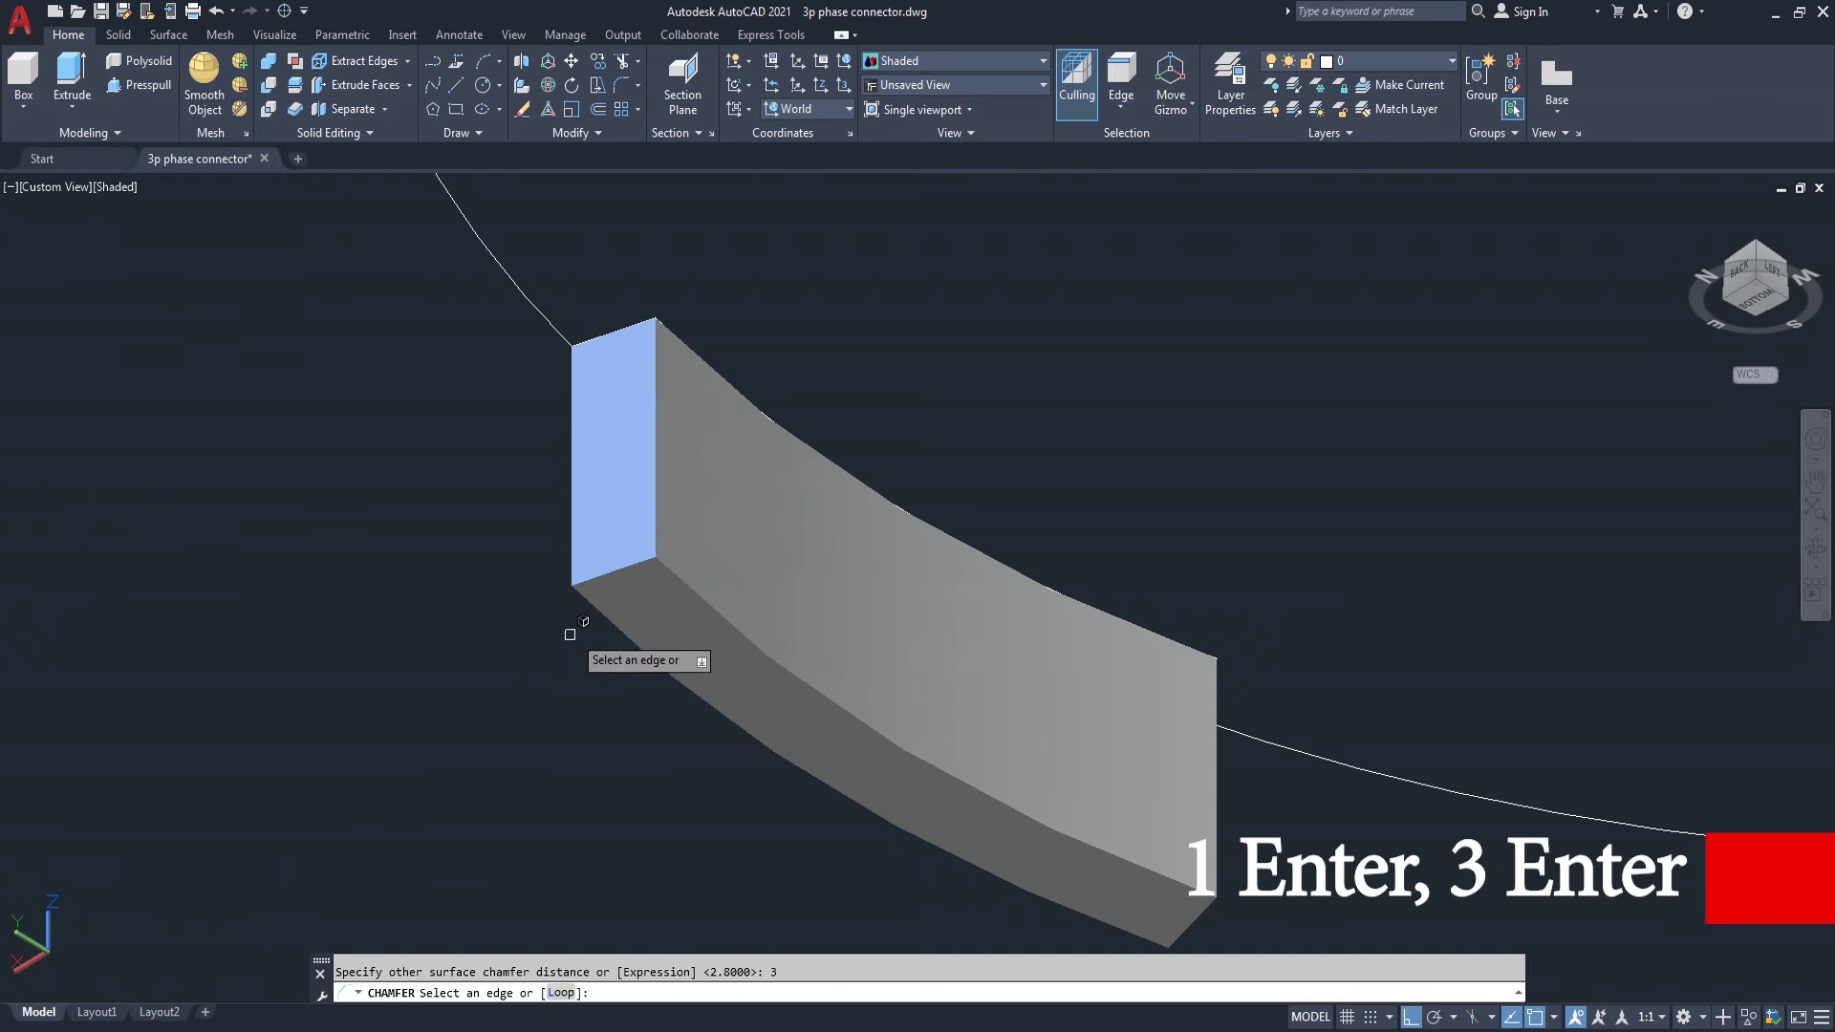
left_click(603, 580)
key("Return")
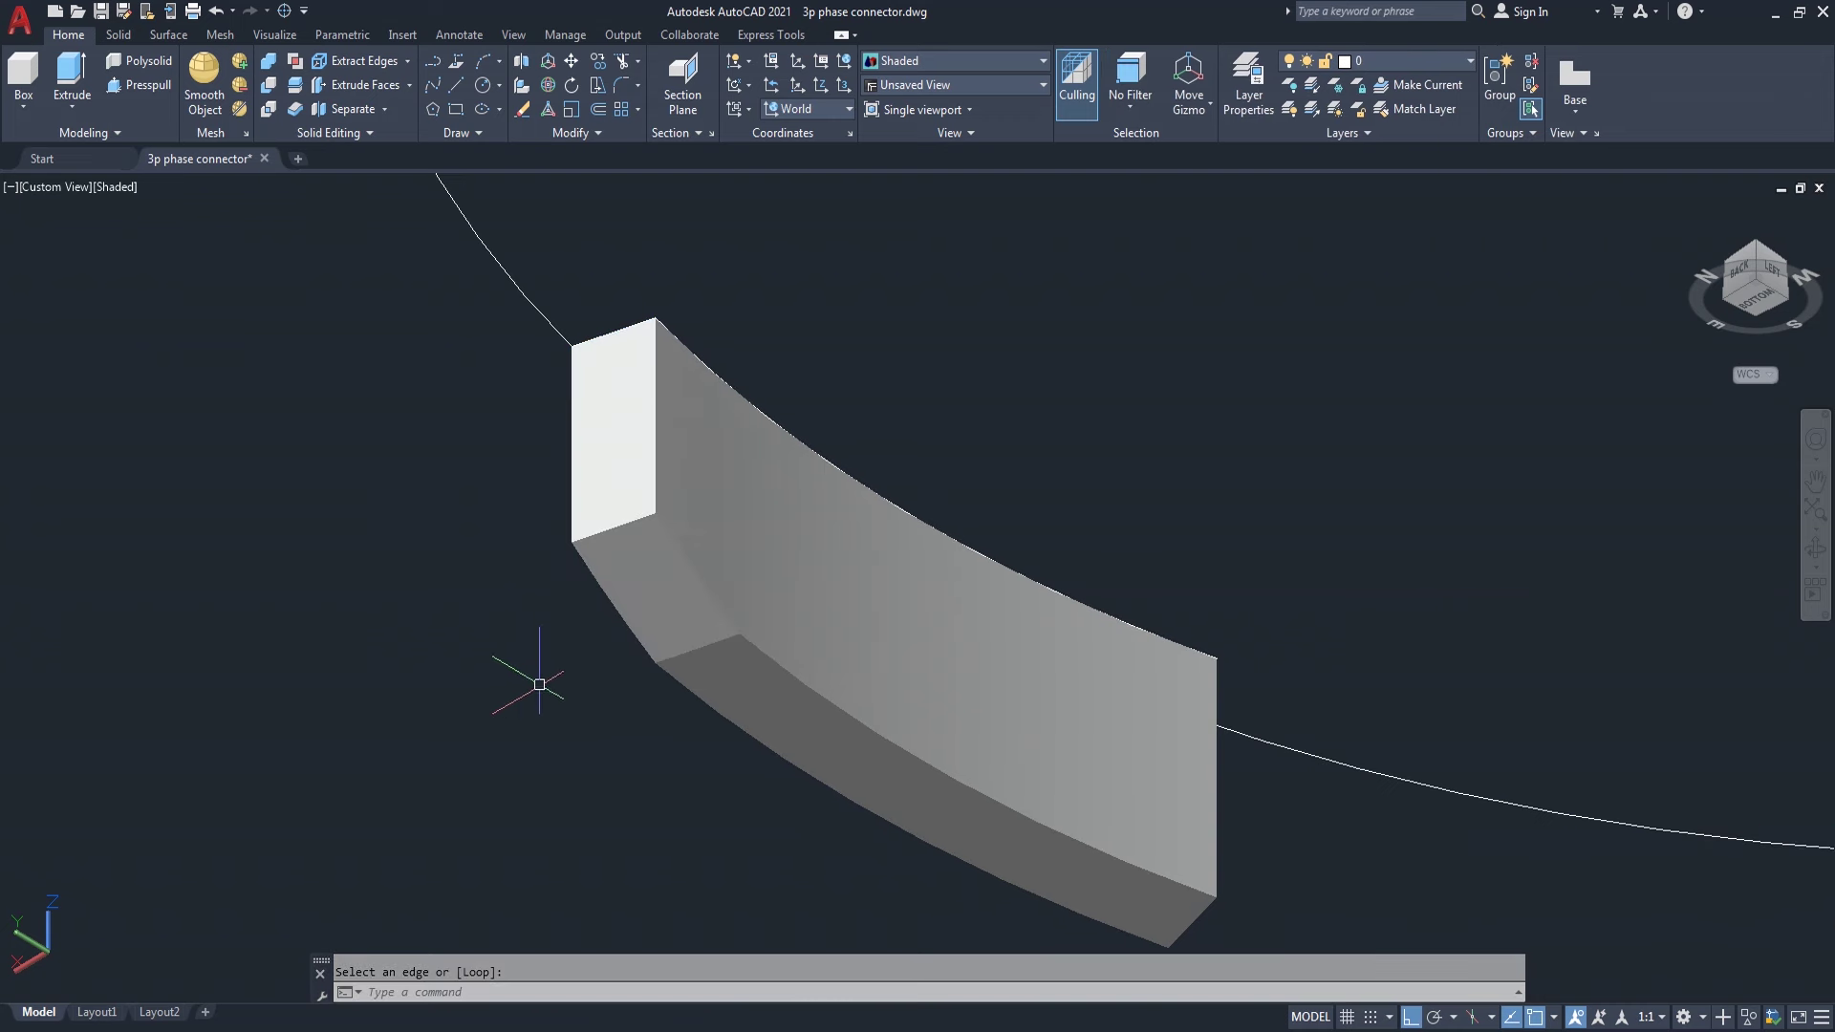
scroll(533, 683, "down", 5)
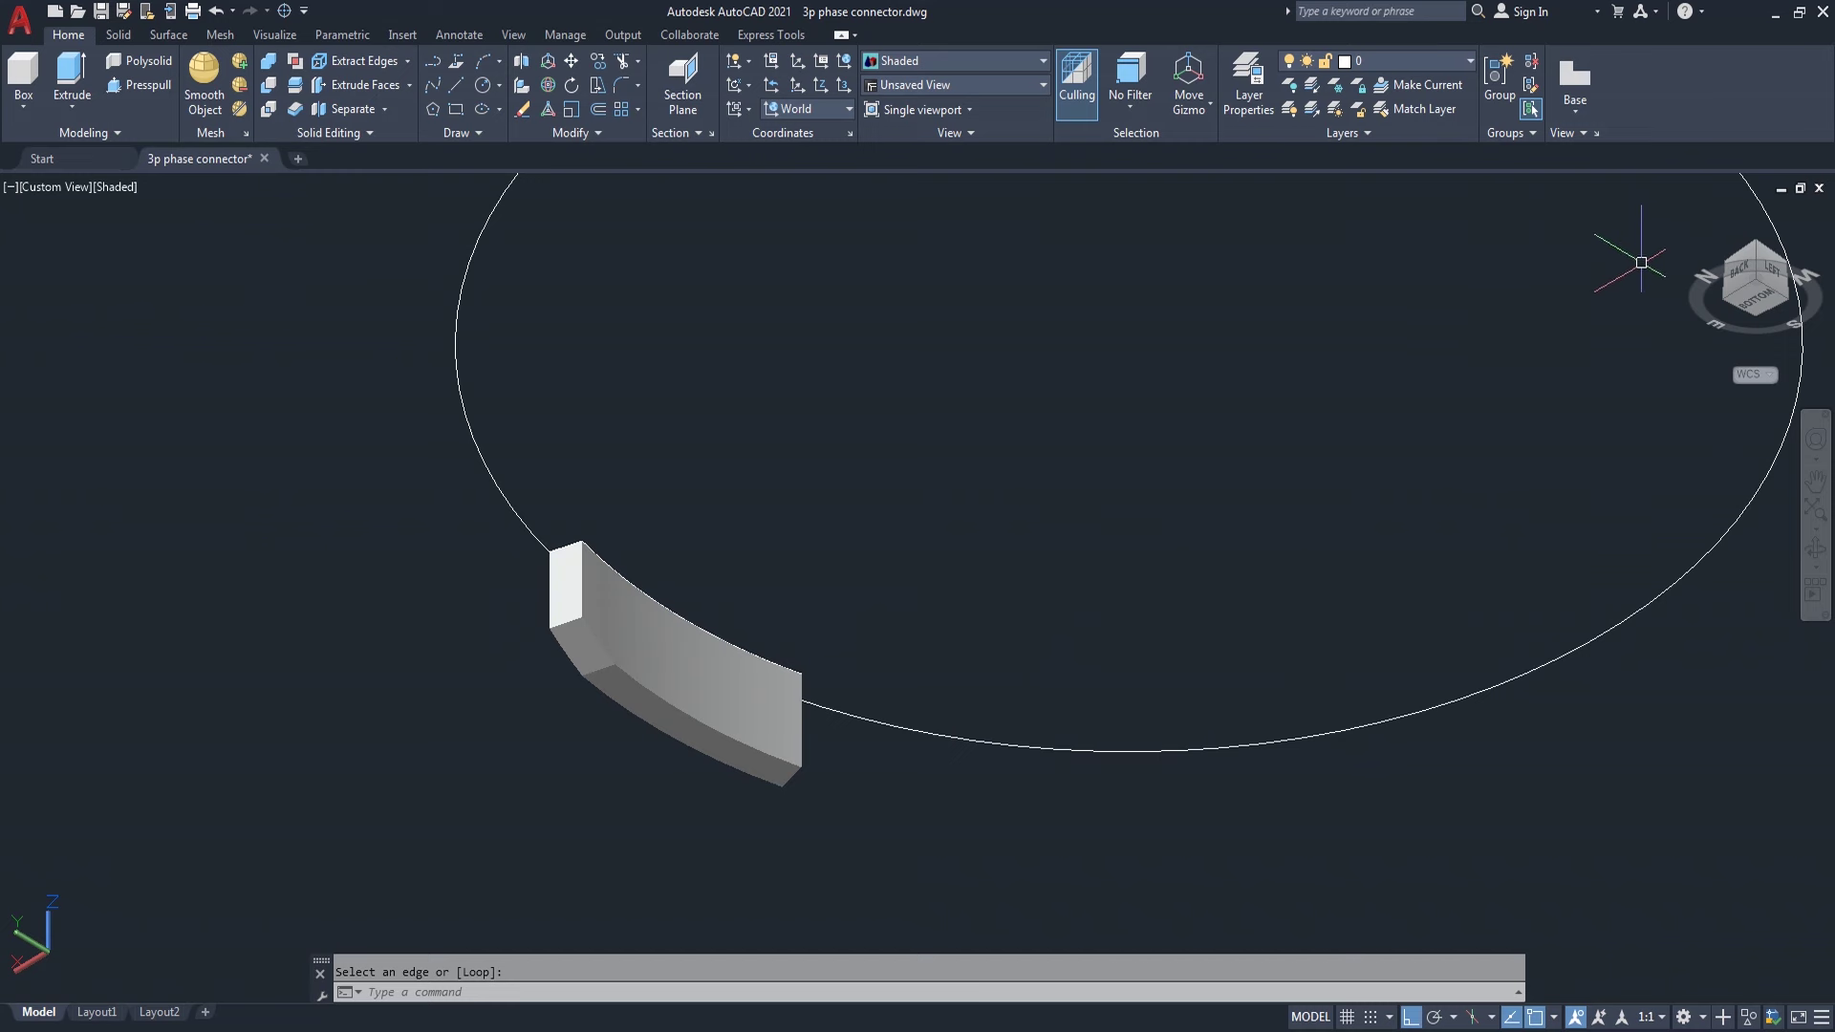
left_click(1757, 247)
key("Escape")
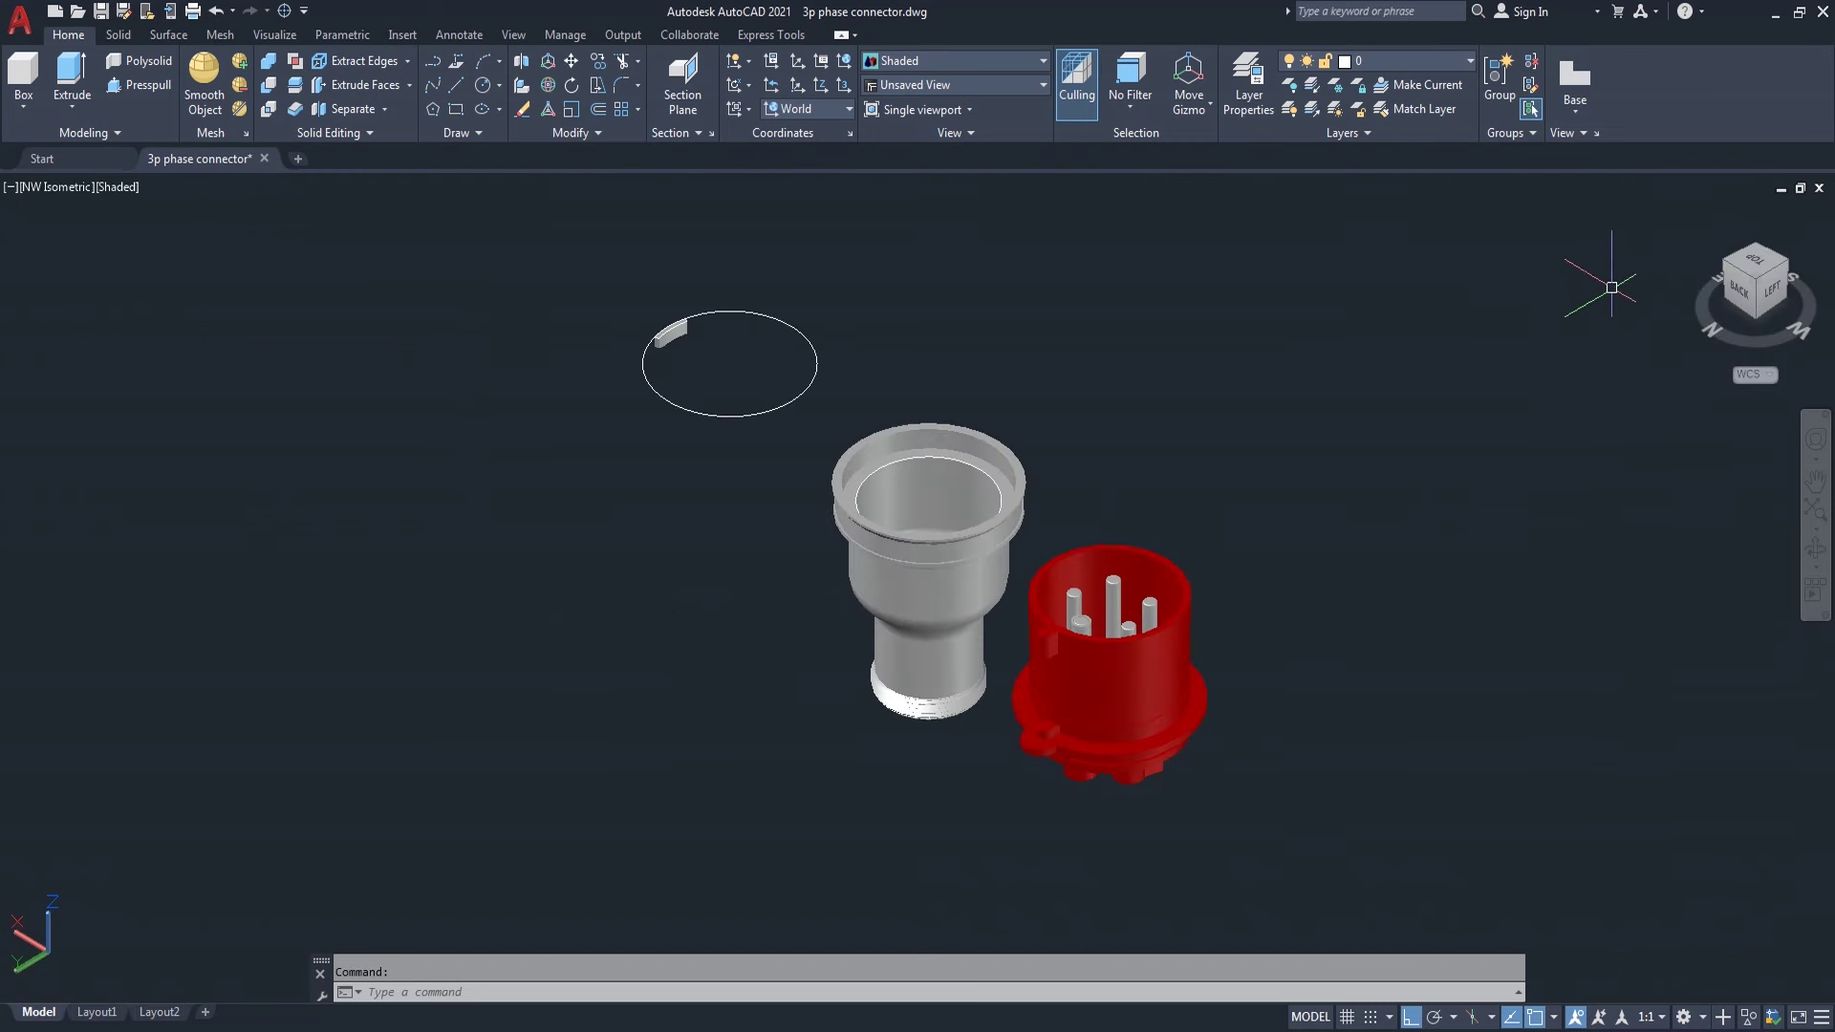
- View the assembly from the south-west isometric corner
left_click(1783, 266)
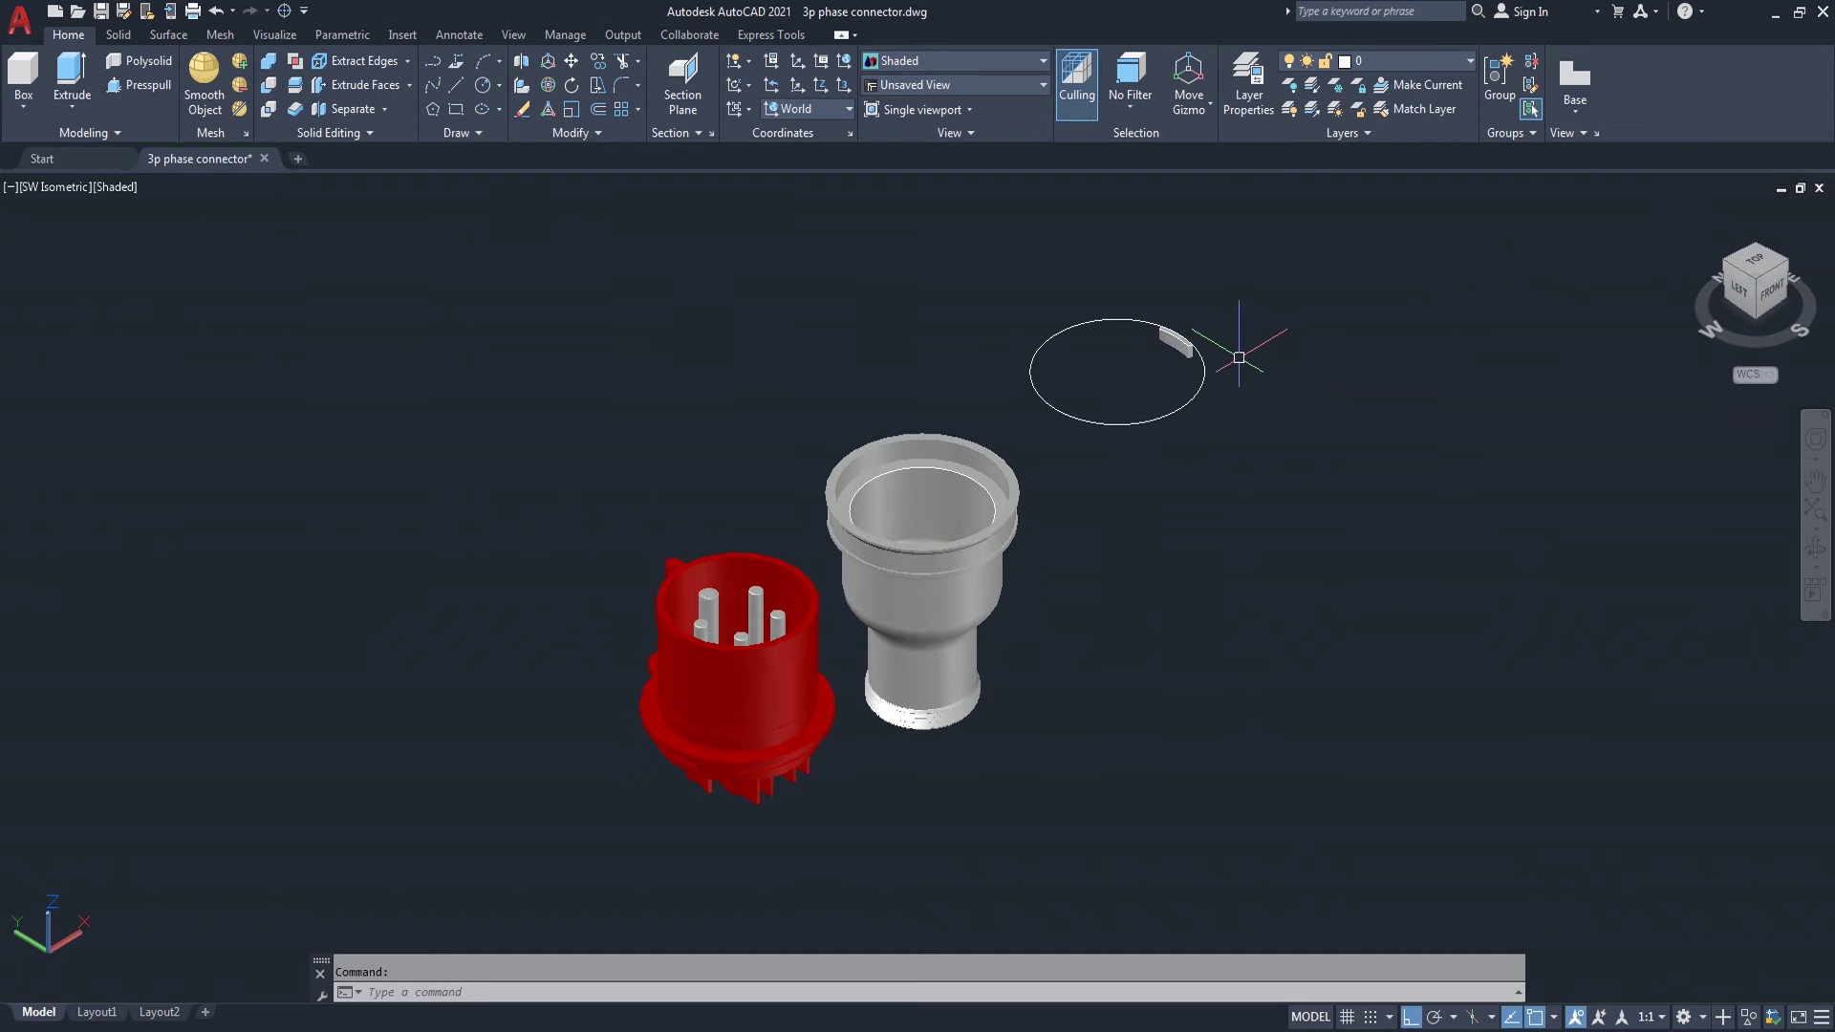
scroll(1236, 353, "up", 5)
scroll(1196, 340, "up", 5)
scroll(1167, 349, "up", 2)
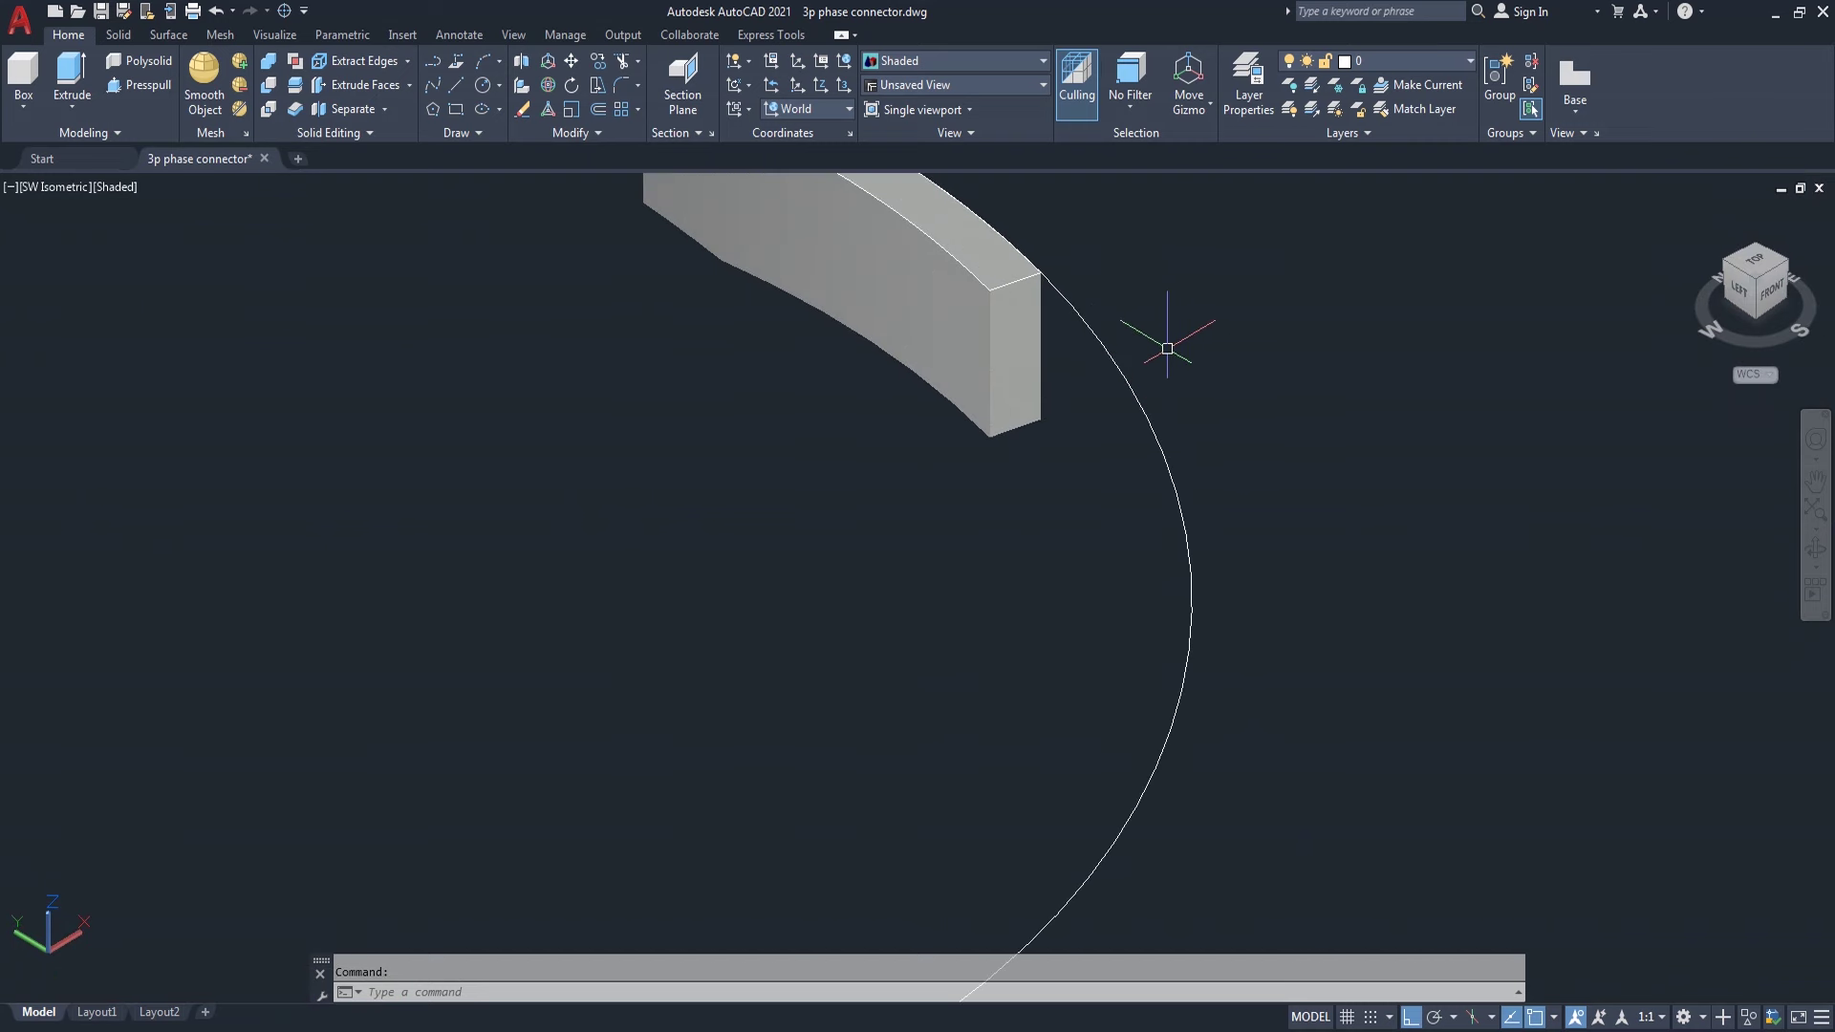
scroll(1167, 349, "down", 3)
scroll(1167, 349, "down", 1)
scroll(1167, 348, "up", 3)
scroll(1167, 349, "down", 3)
scroll(1167, 349, "up", 2)
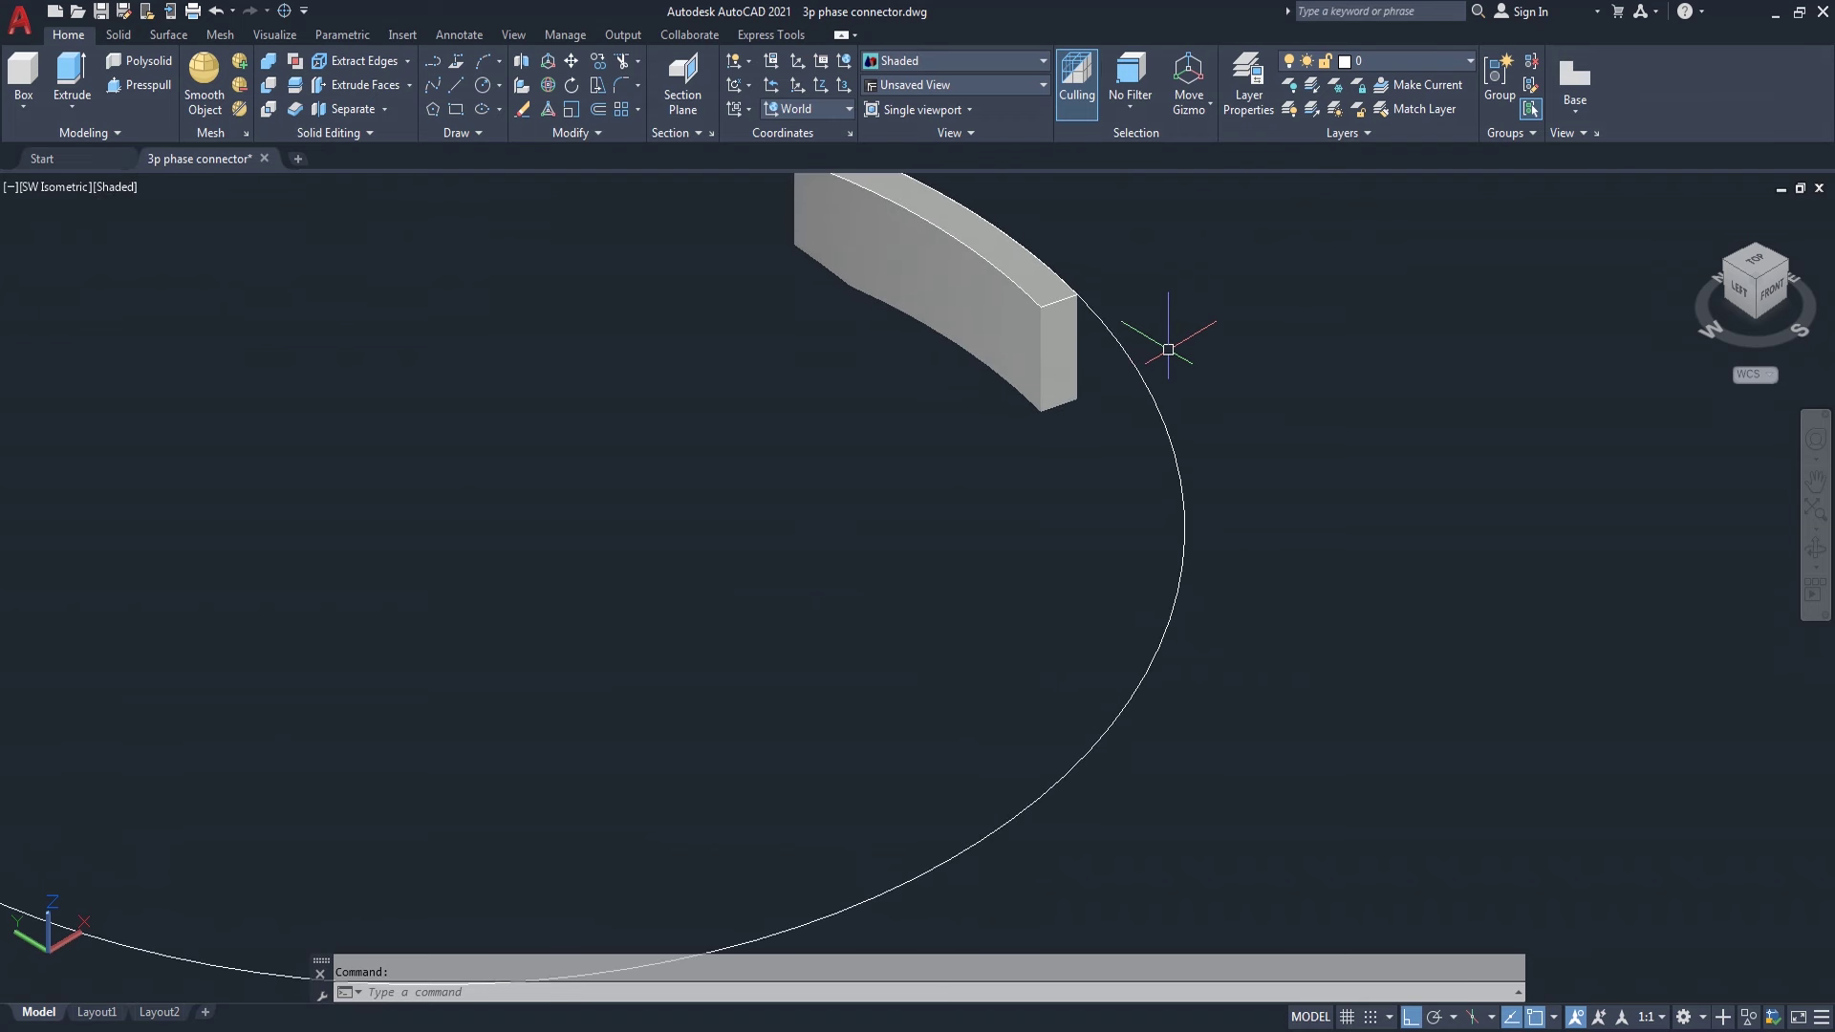
scroll(1168, 350, "up", 1)
scroll(1169, 350, "down", 3)
scroll(1170, 350, "up", 3)
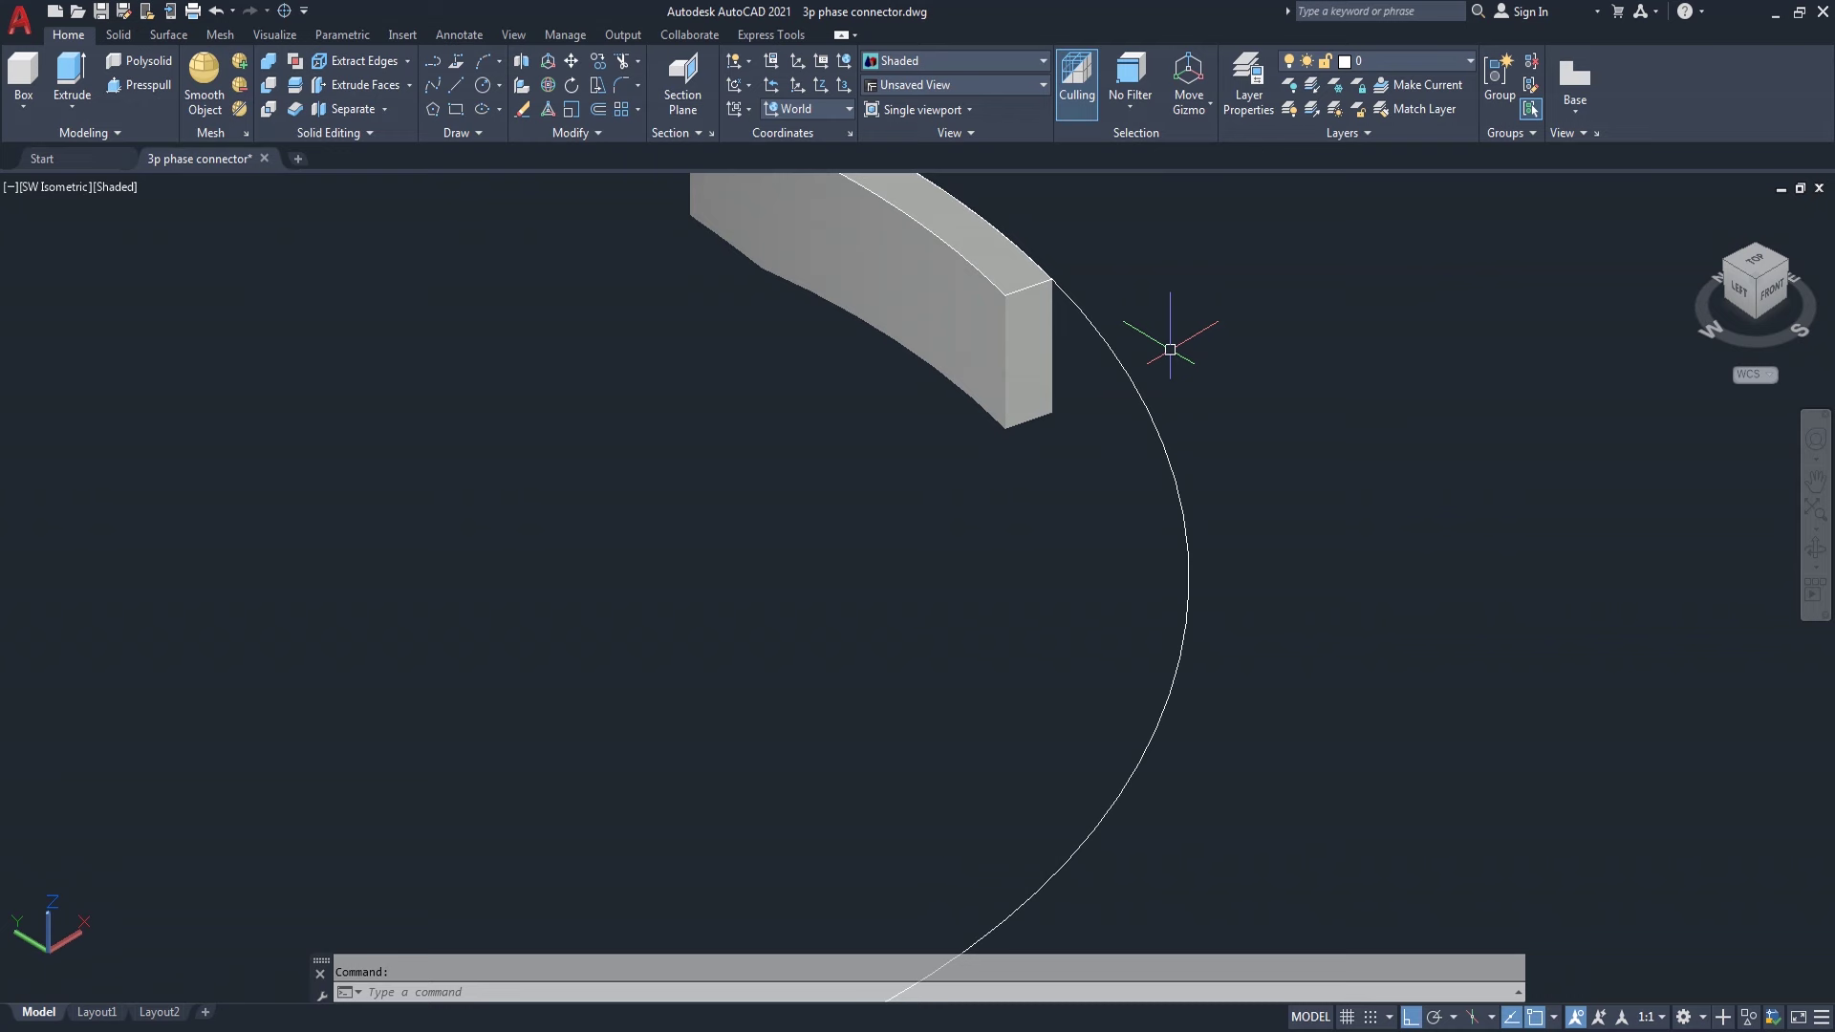
- Switch to Top view and hide the fin solid with Hide Objects
left_click(1755, 264)
scroll(1285, 612, "up", 3)
scroll(1278, 634, "up", 1)
scroll(1217, 606, "up", 4)
scroll(1214, 602, "up", 2)
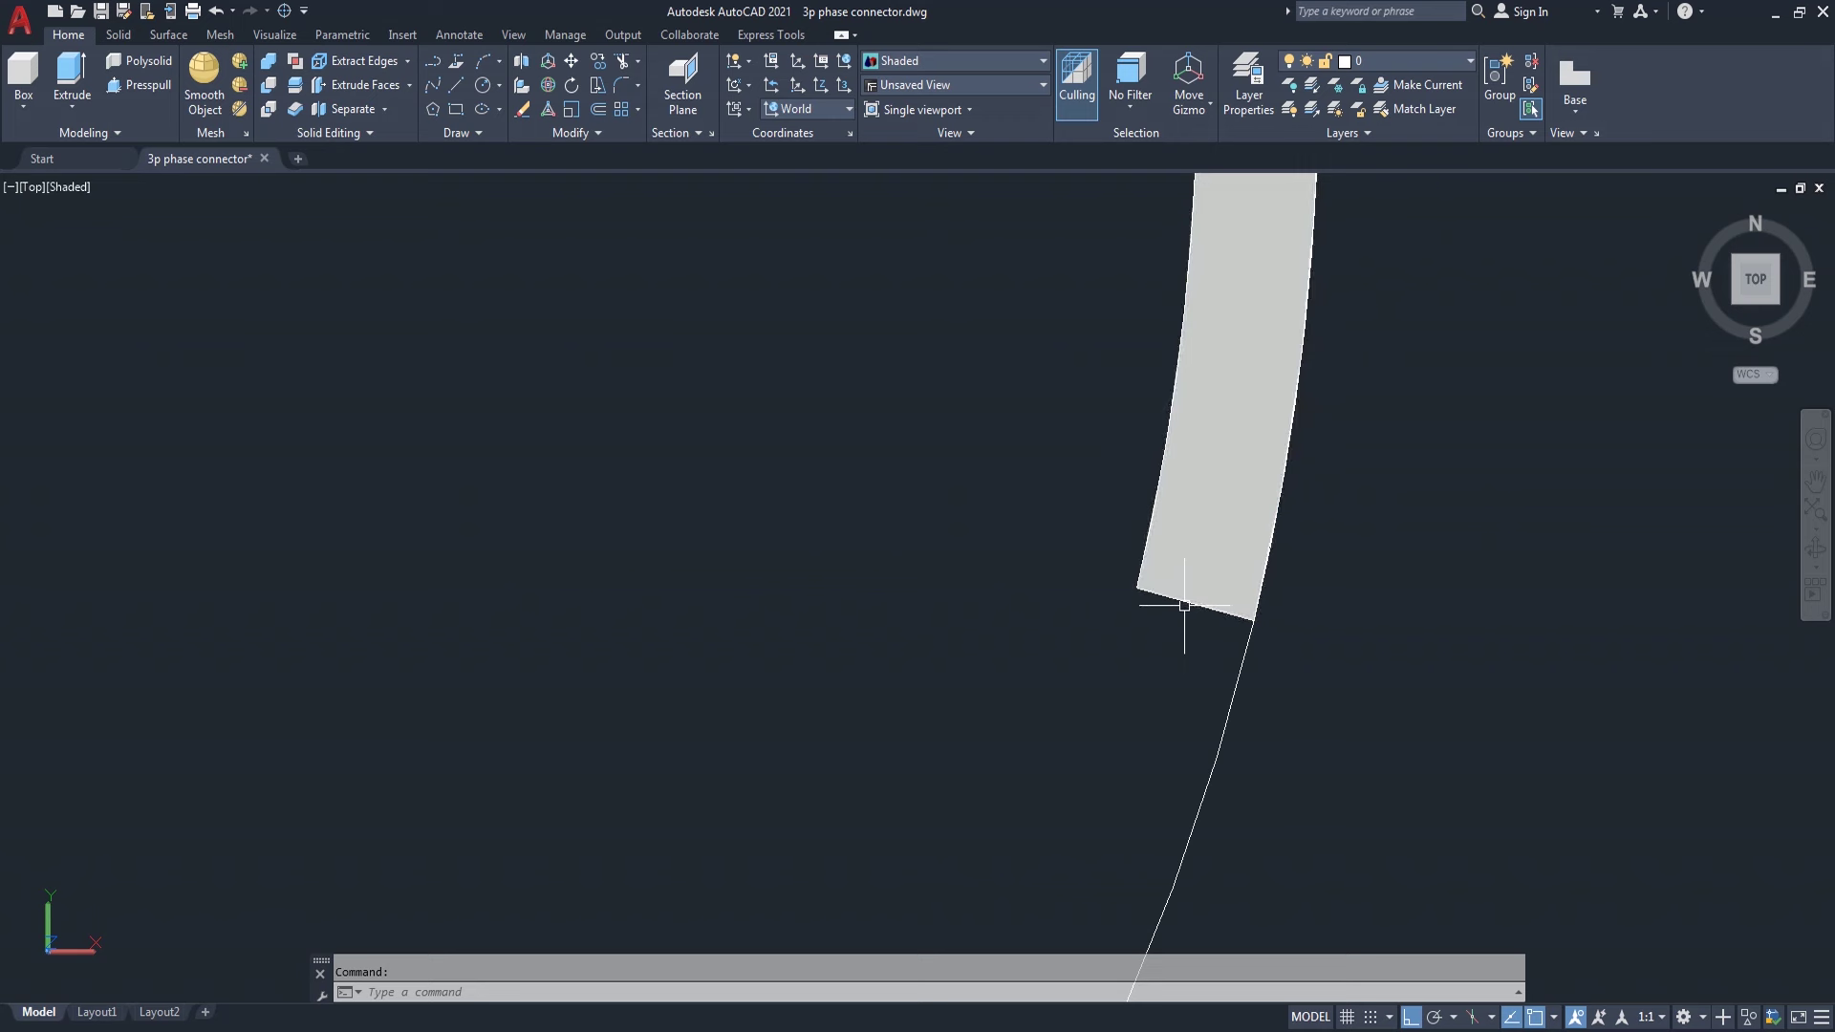
scroll(1184, 605, "up", 2)
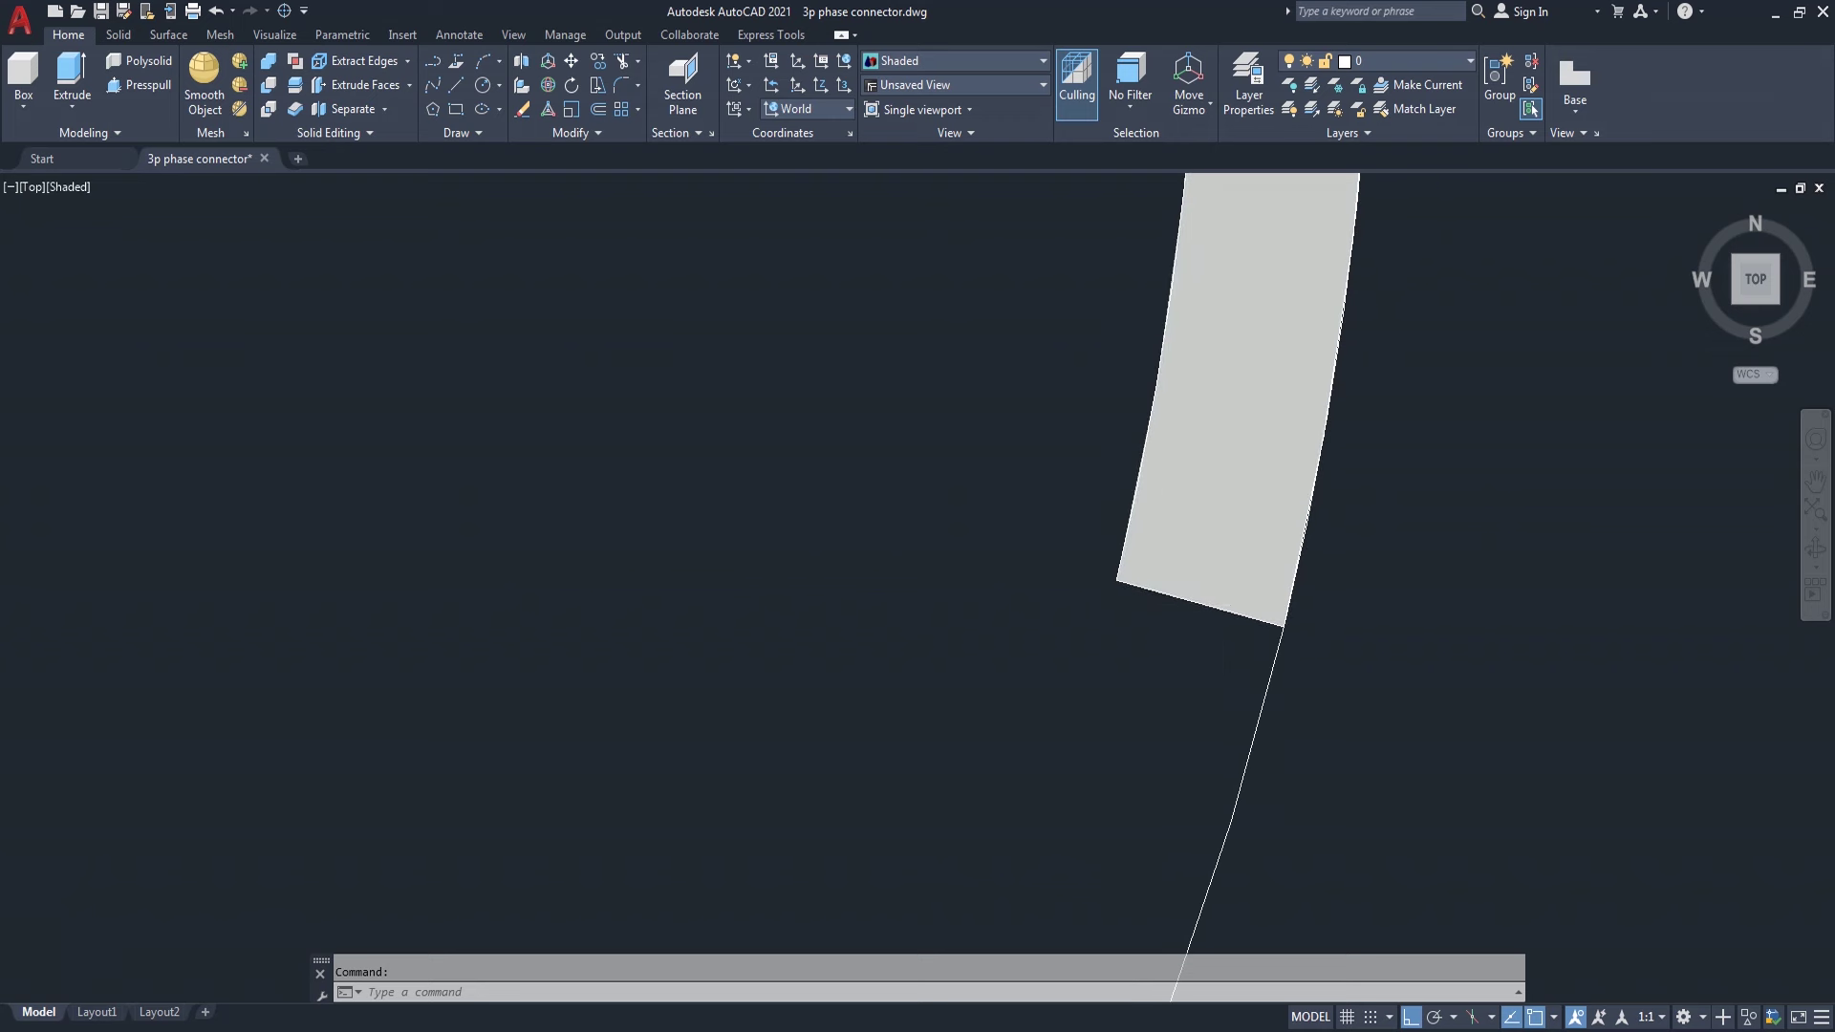
left_click(1209, 545)
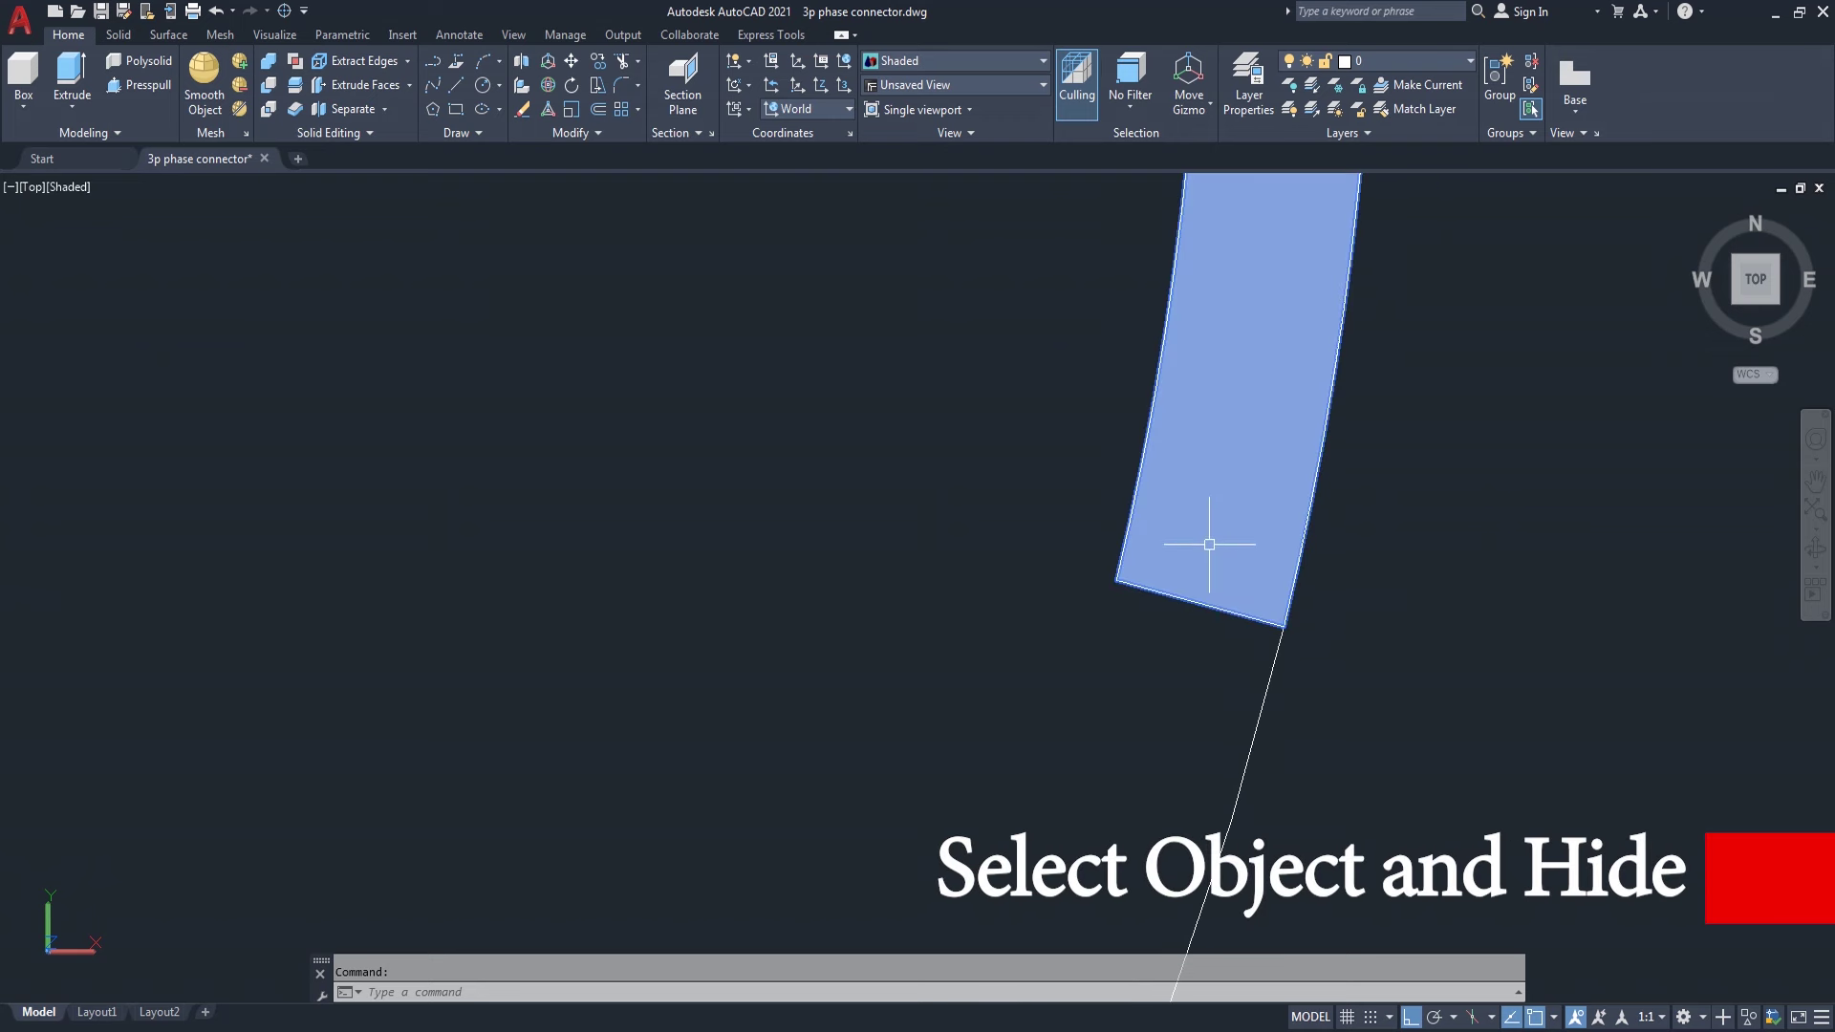
left_click(1748, 1019)
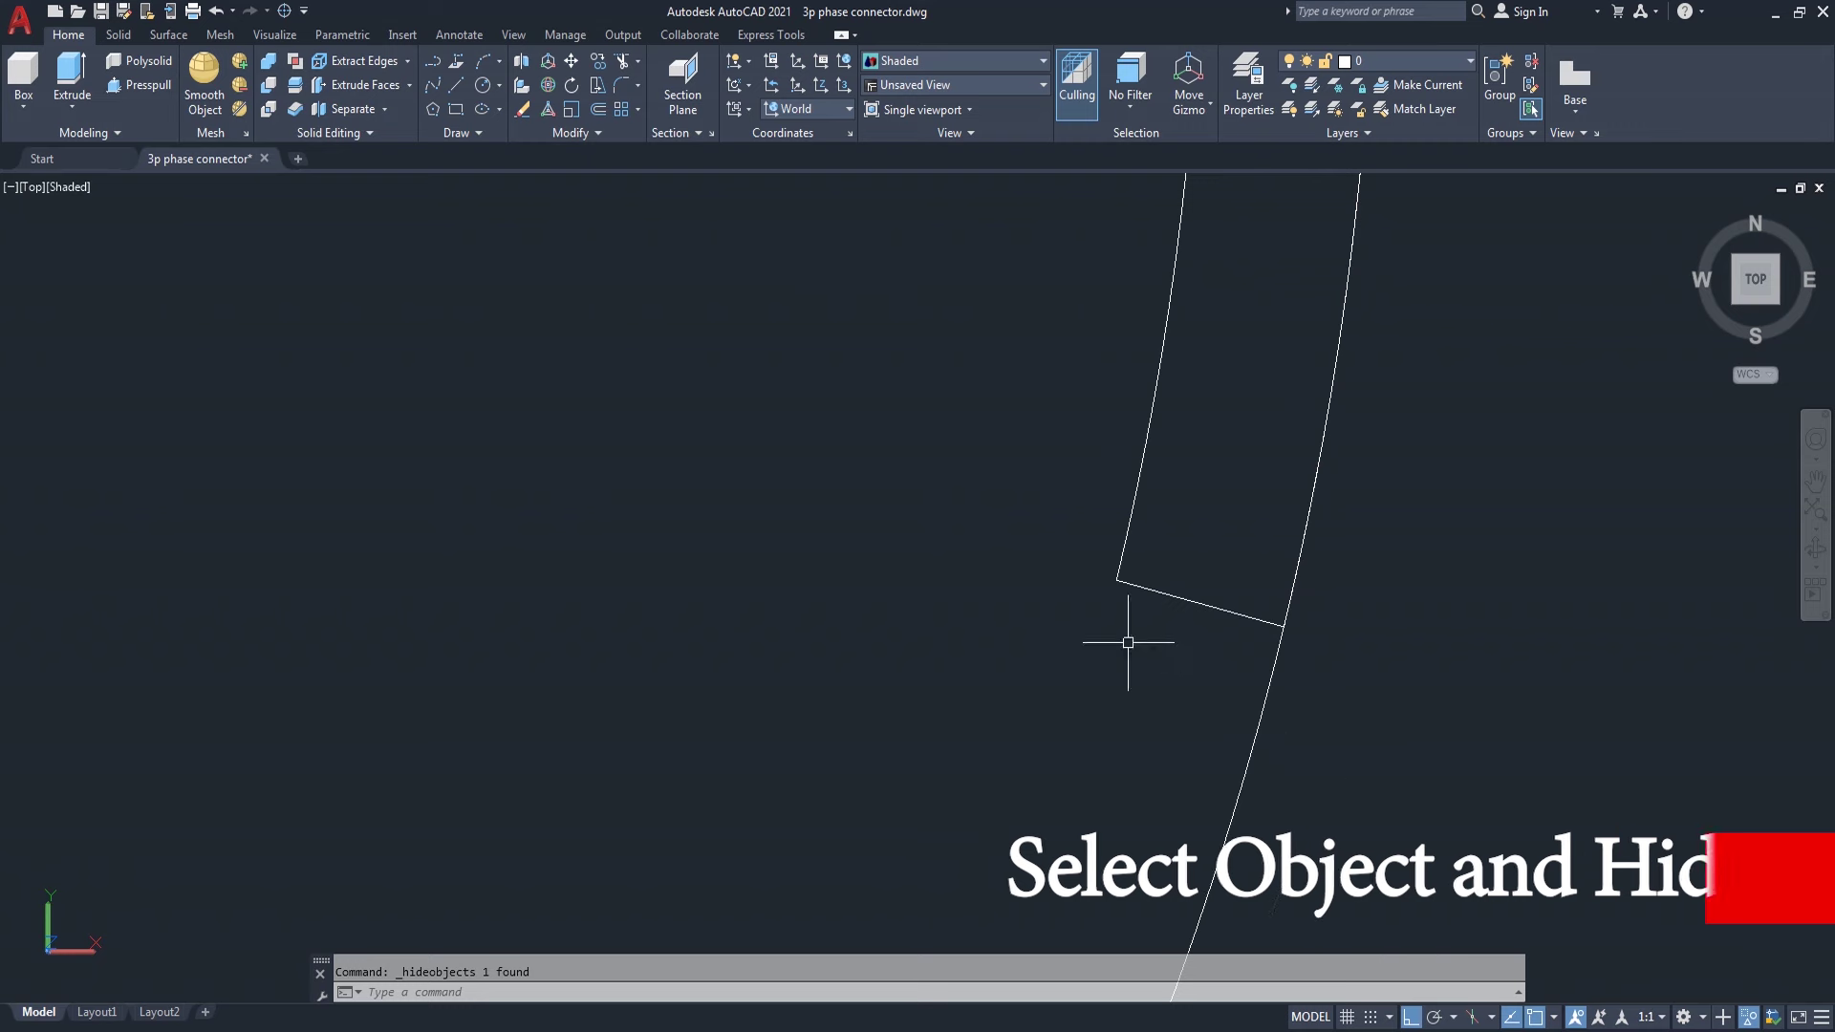
scroll(774, 409, "down", 5)
scroll(1053, 536, "down", 3)
scroll(1024, 520, "down", 2)
scroll(946, 504, "up", 2)
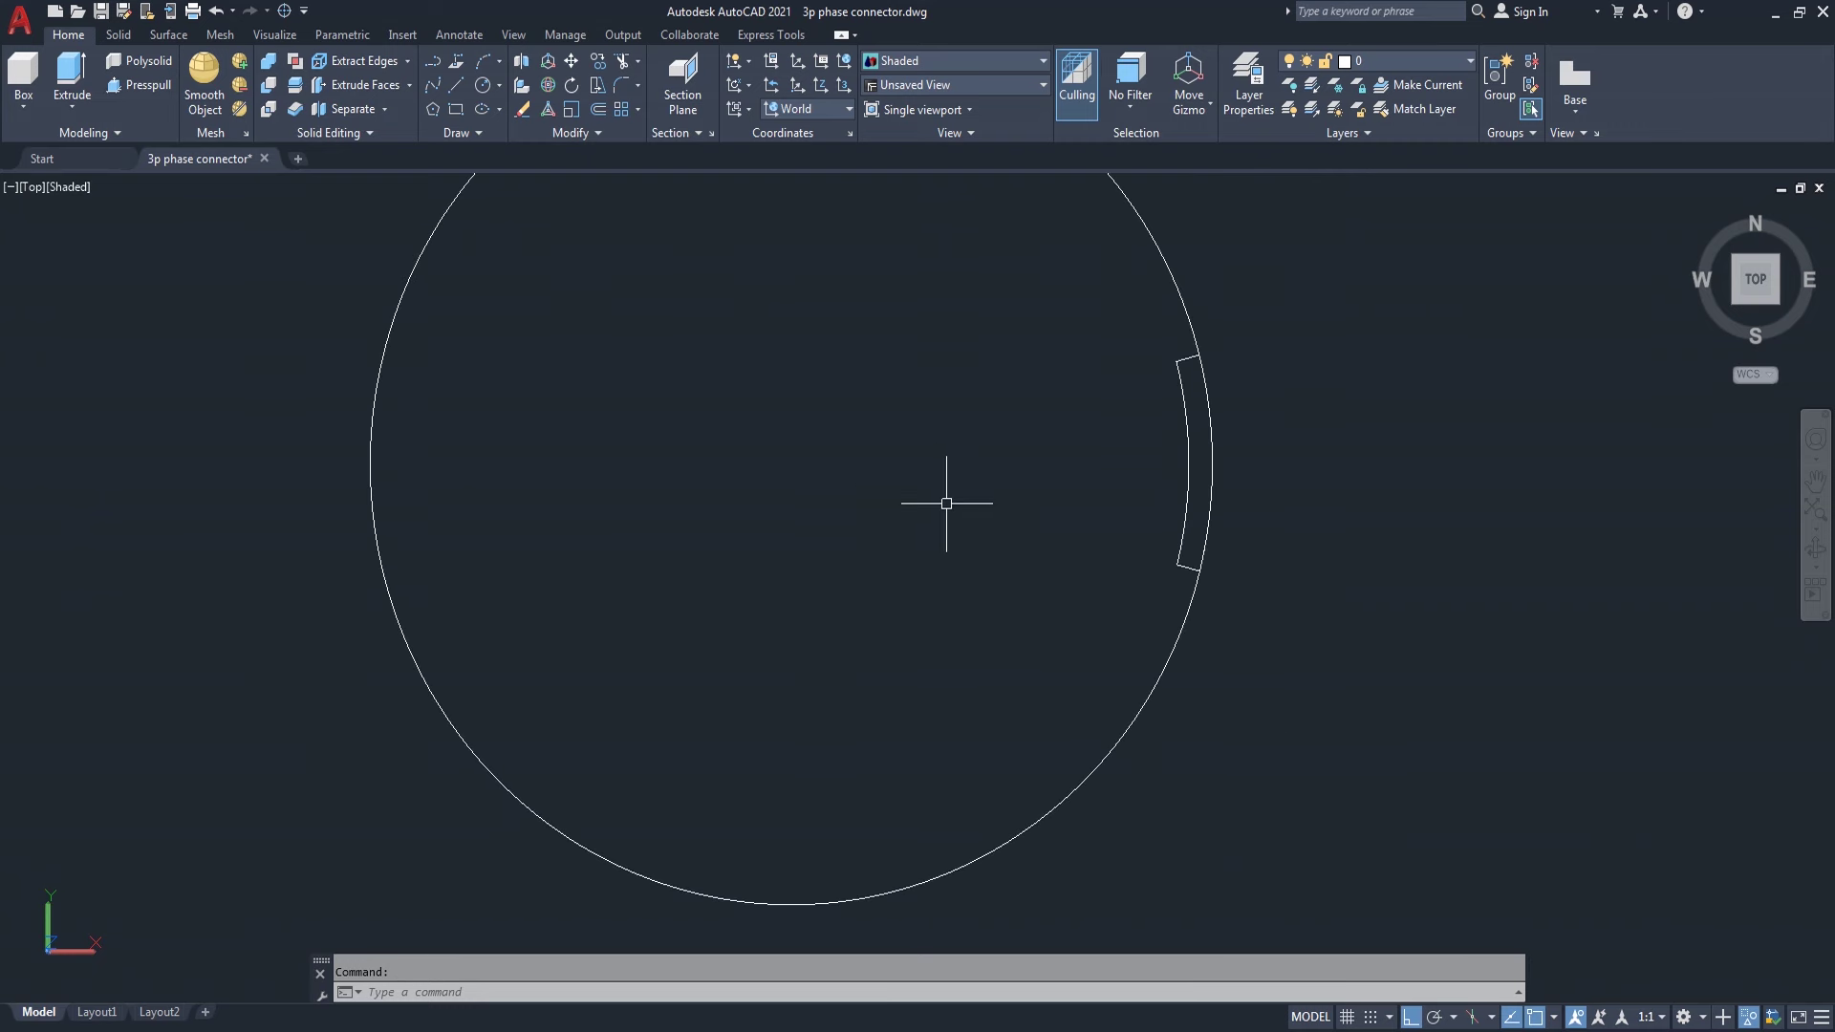
- Draw a circle centred on the ring centre with its radius at the fin edge
type("c")
key("Return")
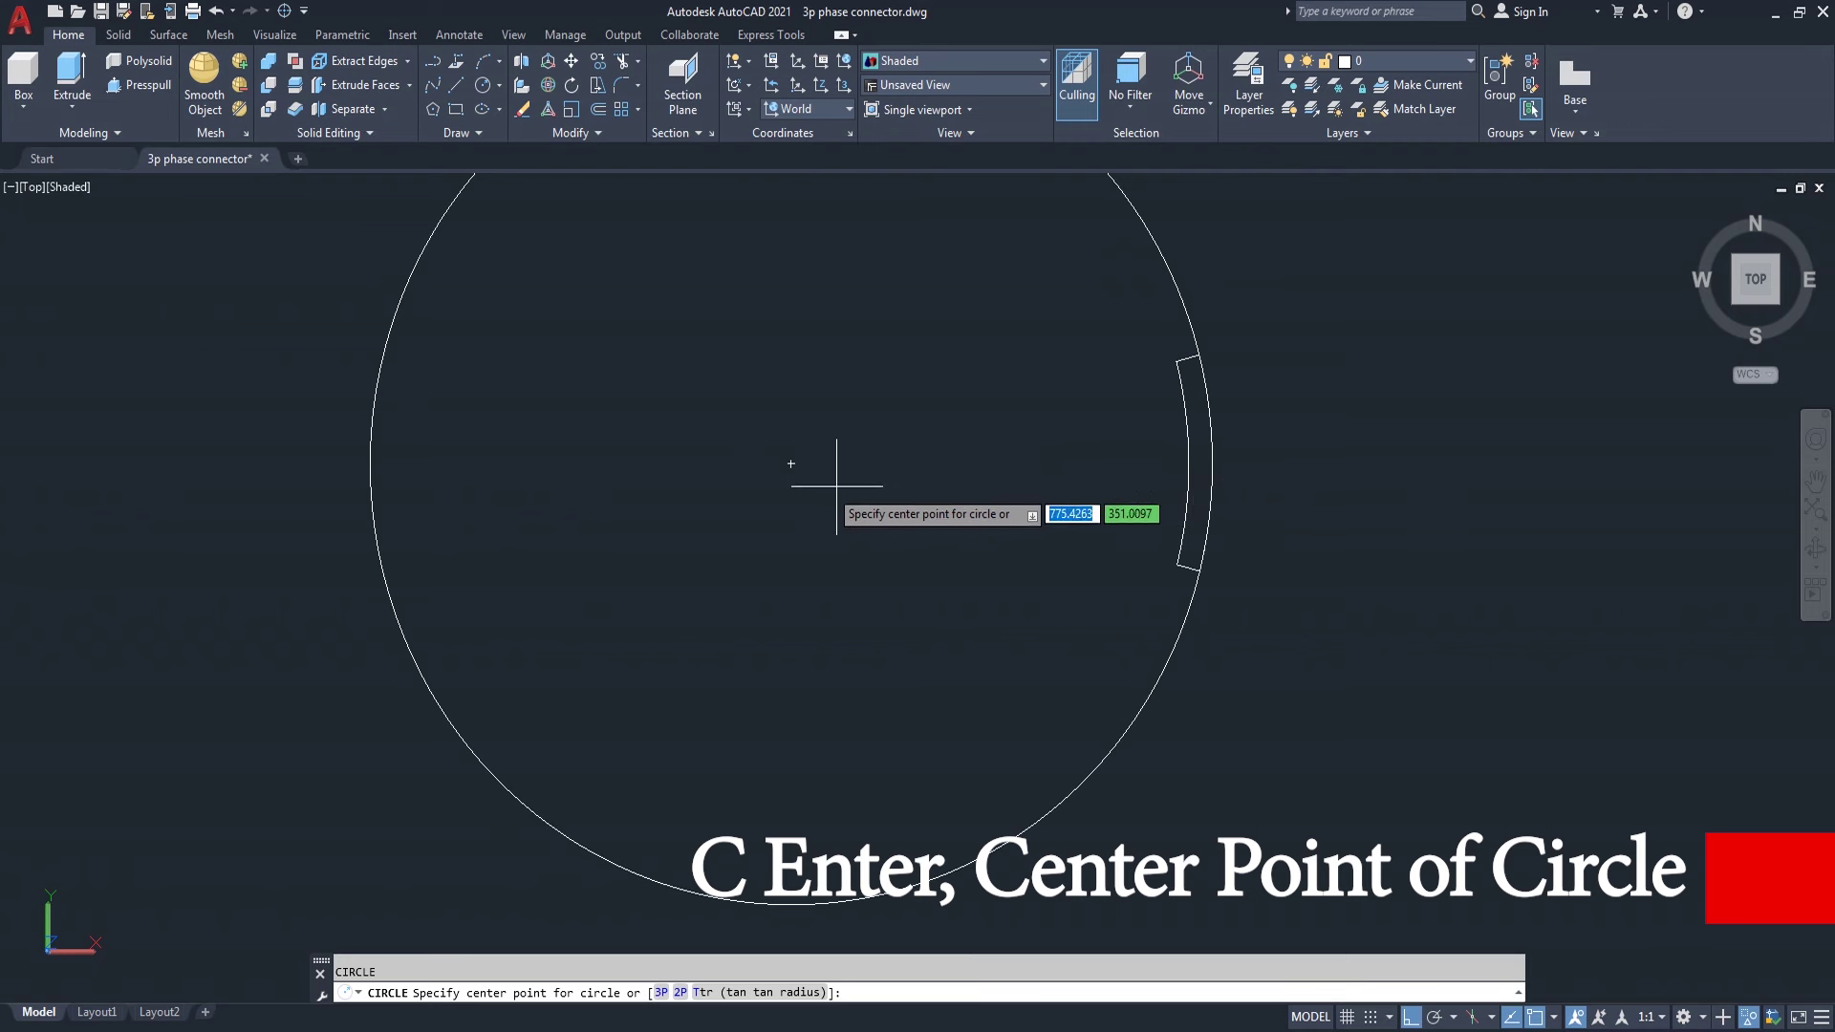
left_click(791, 464)
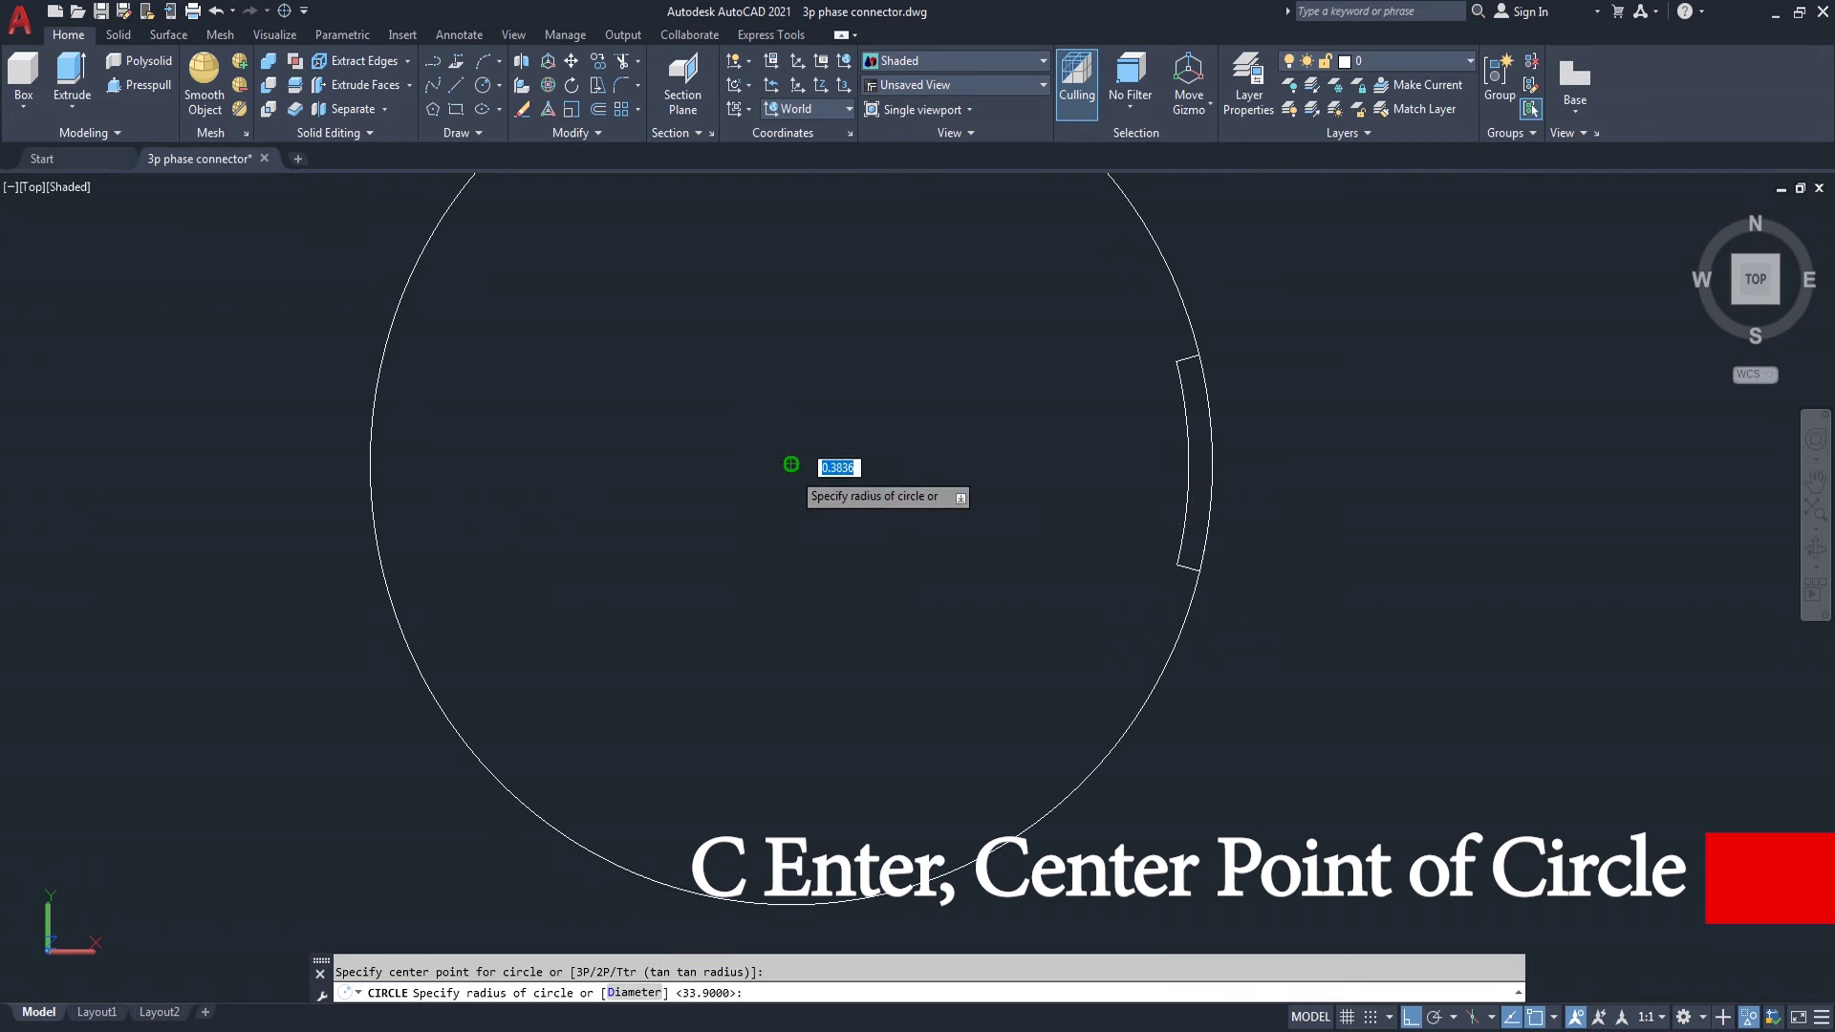
left_click(1189, 462)
scroll(1188, 555, "up", 2)
scroll(1188, 561, "down", 3)
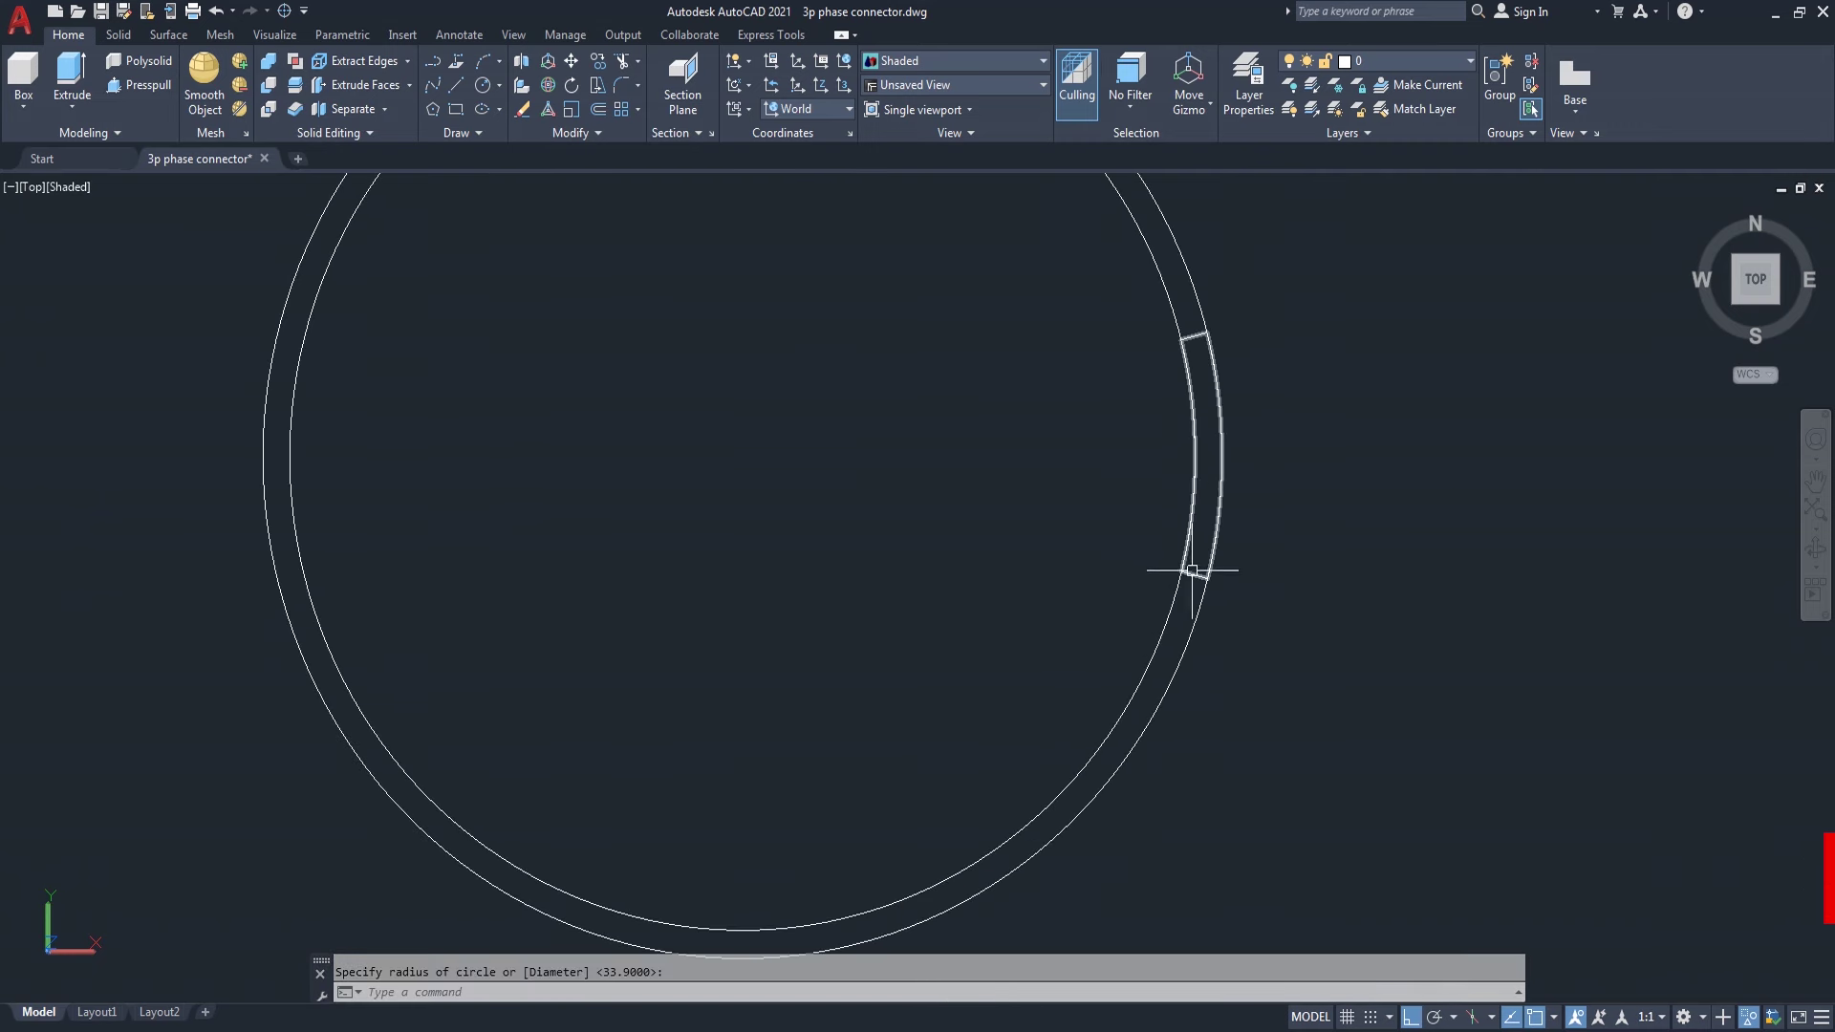
scroll(1188, 565, "down", 2)
- Draw a radial polyline from the circle centre to the outer circle
type("pl")
key("Return")
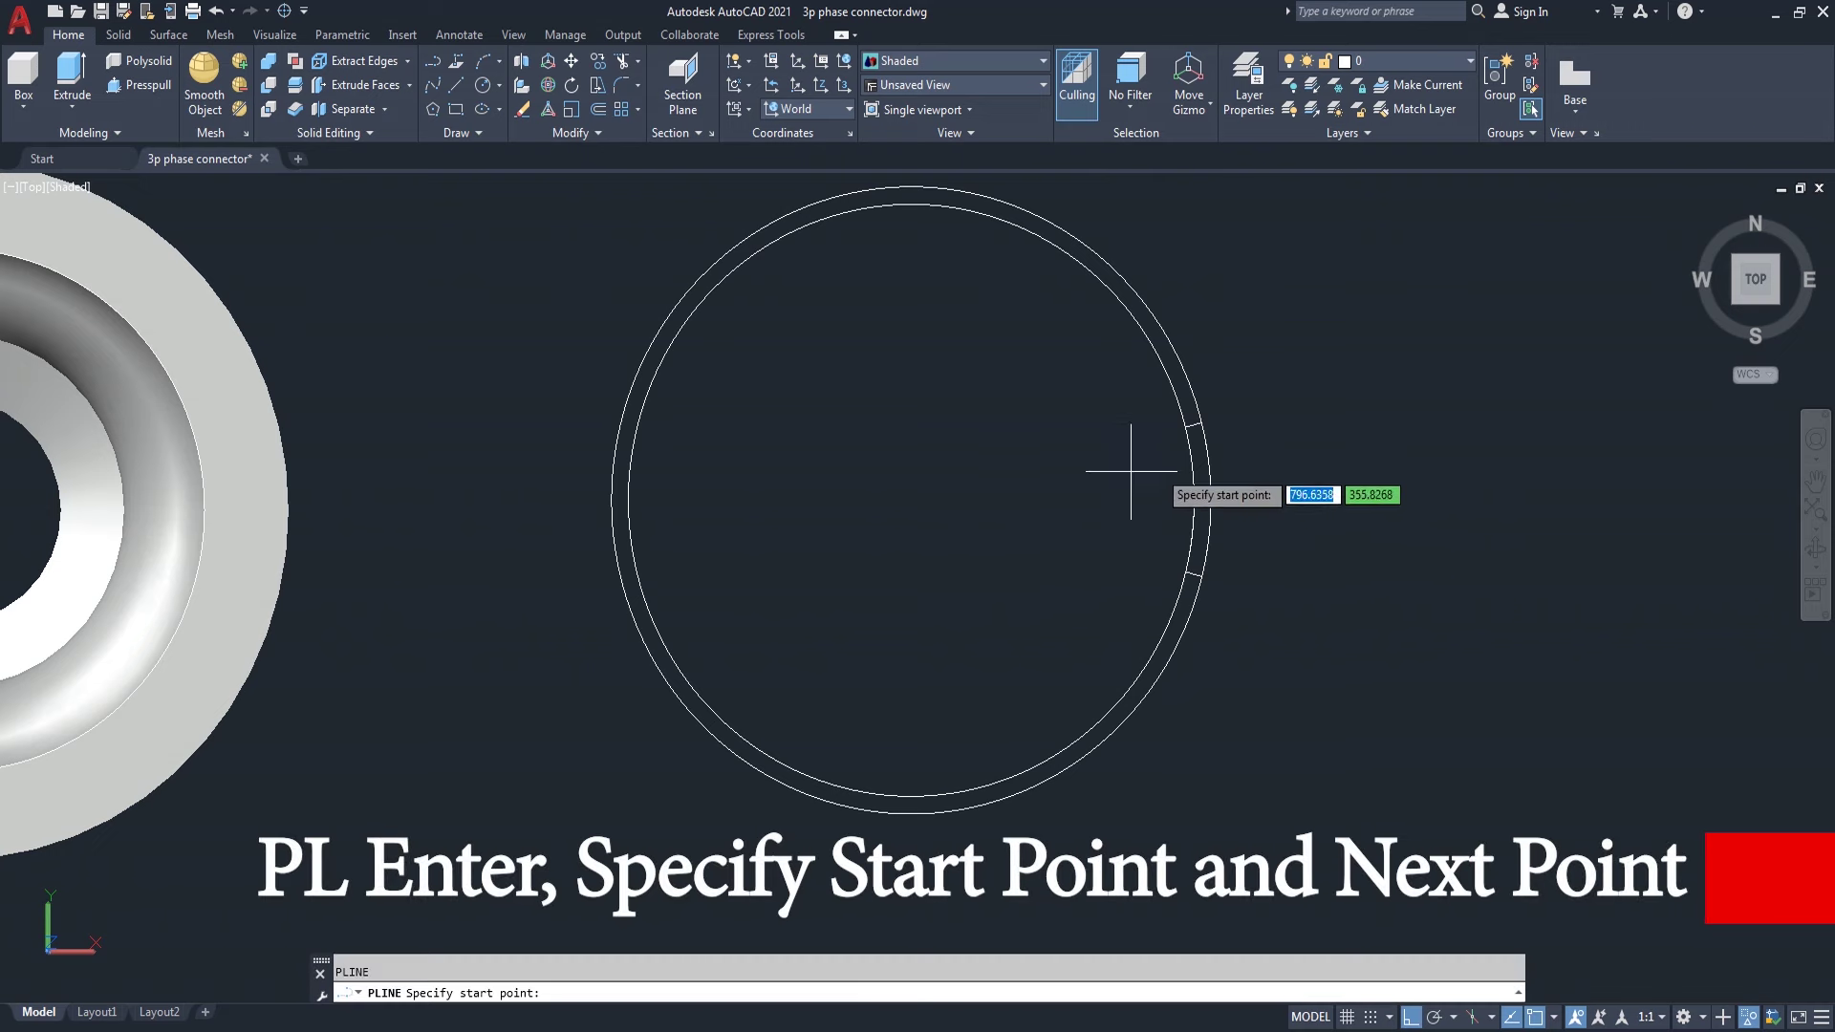
left_click(911, 500)
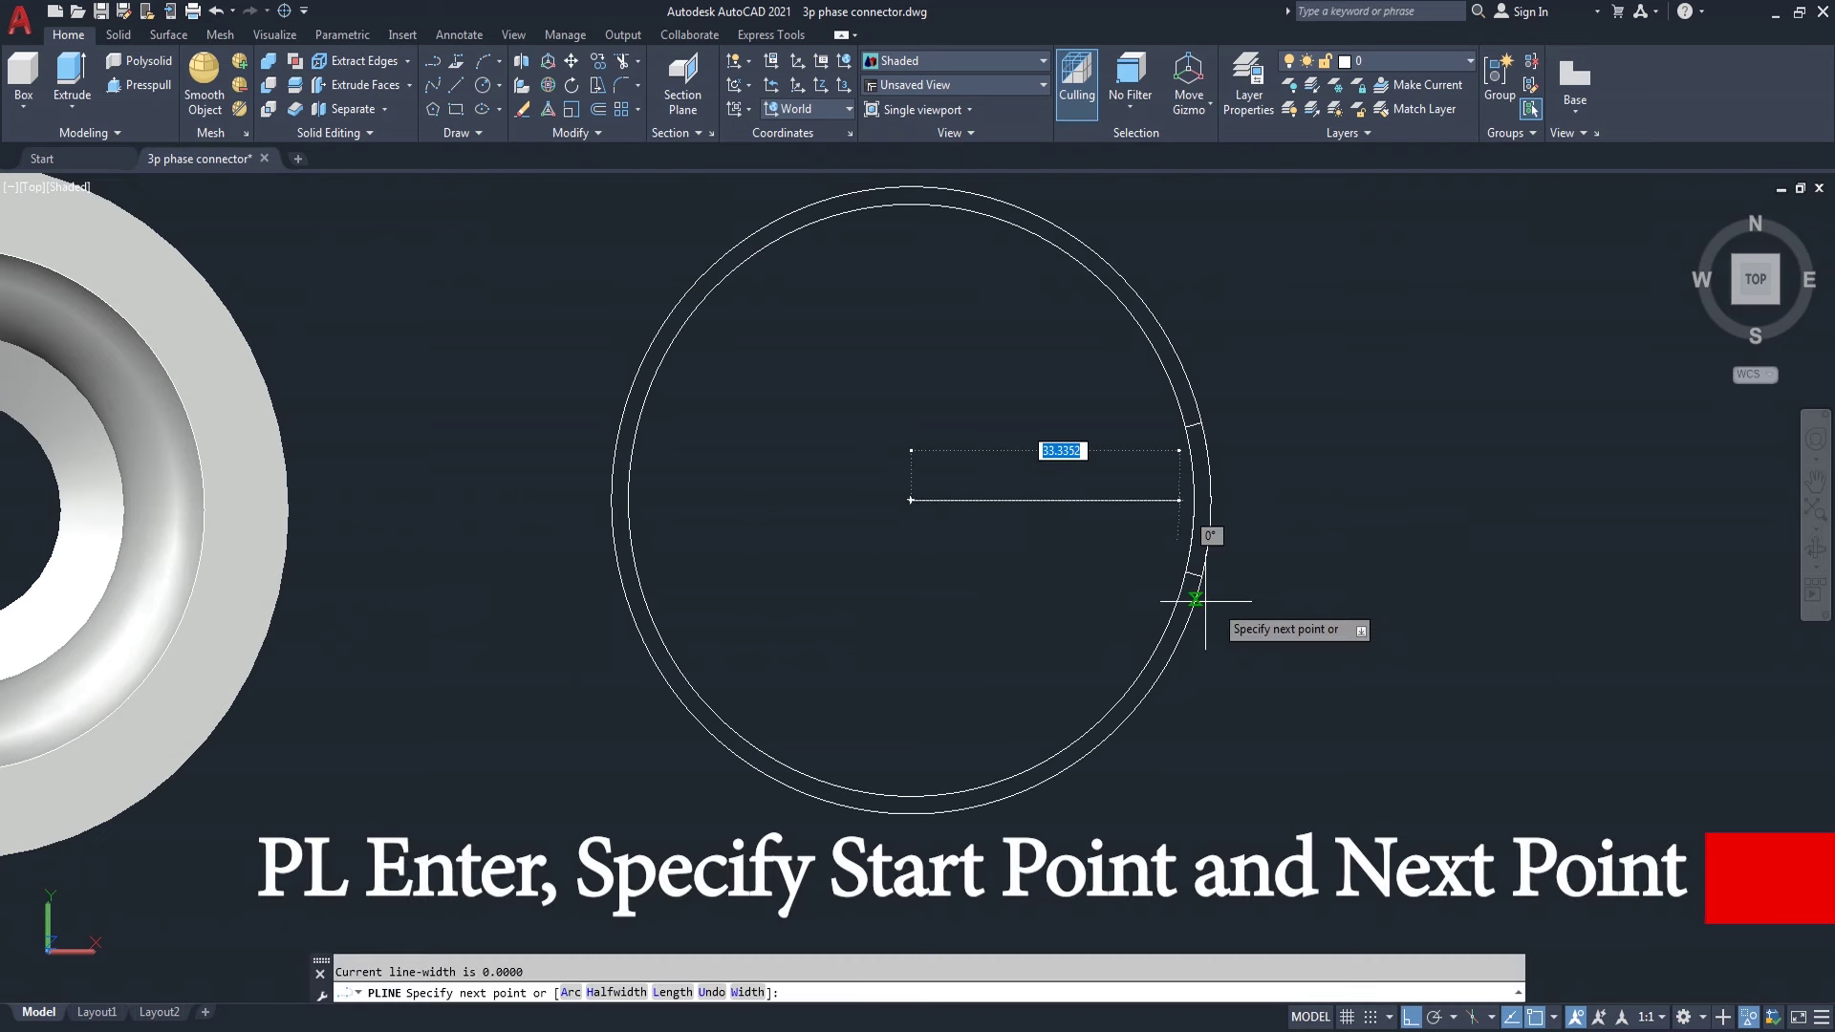
scroll(1214, 585, "up", 2)
left_click(1193, 570)
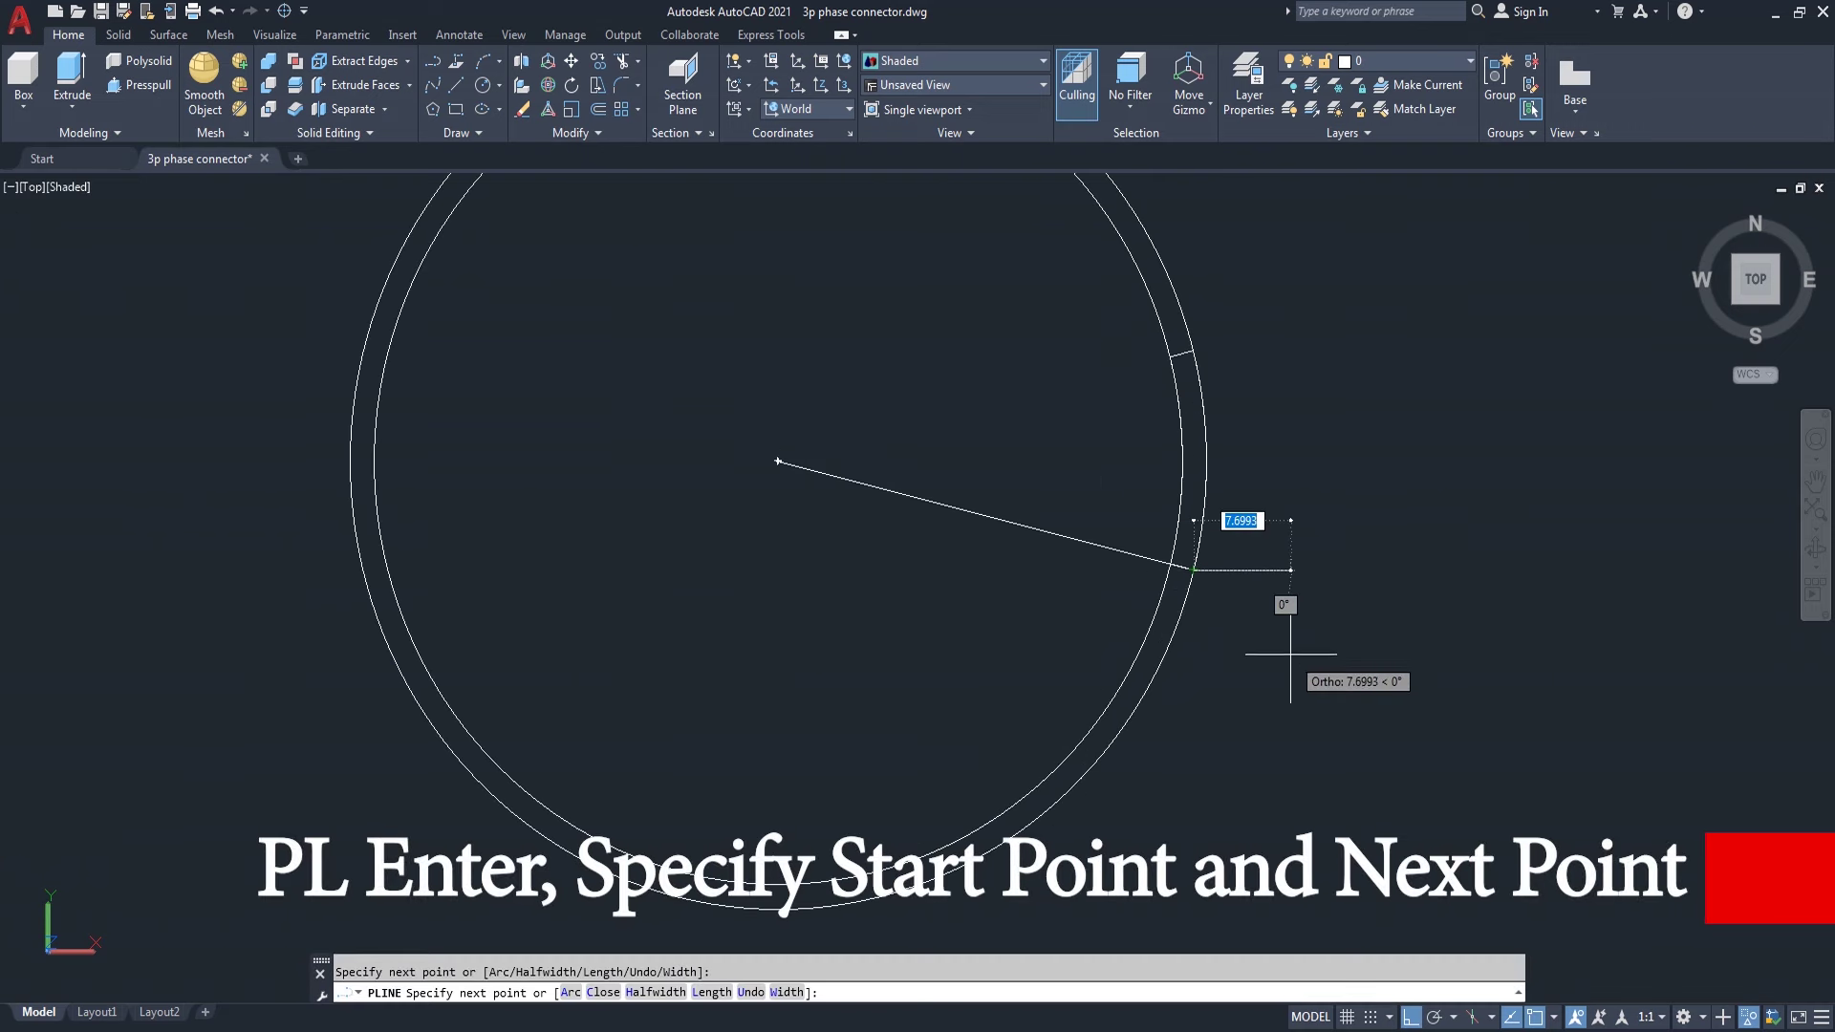
key("Return")
scroll(1128, 565, "up", 2)
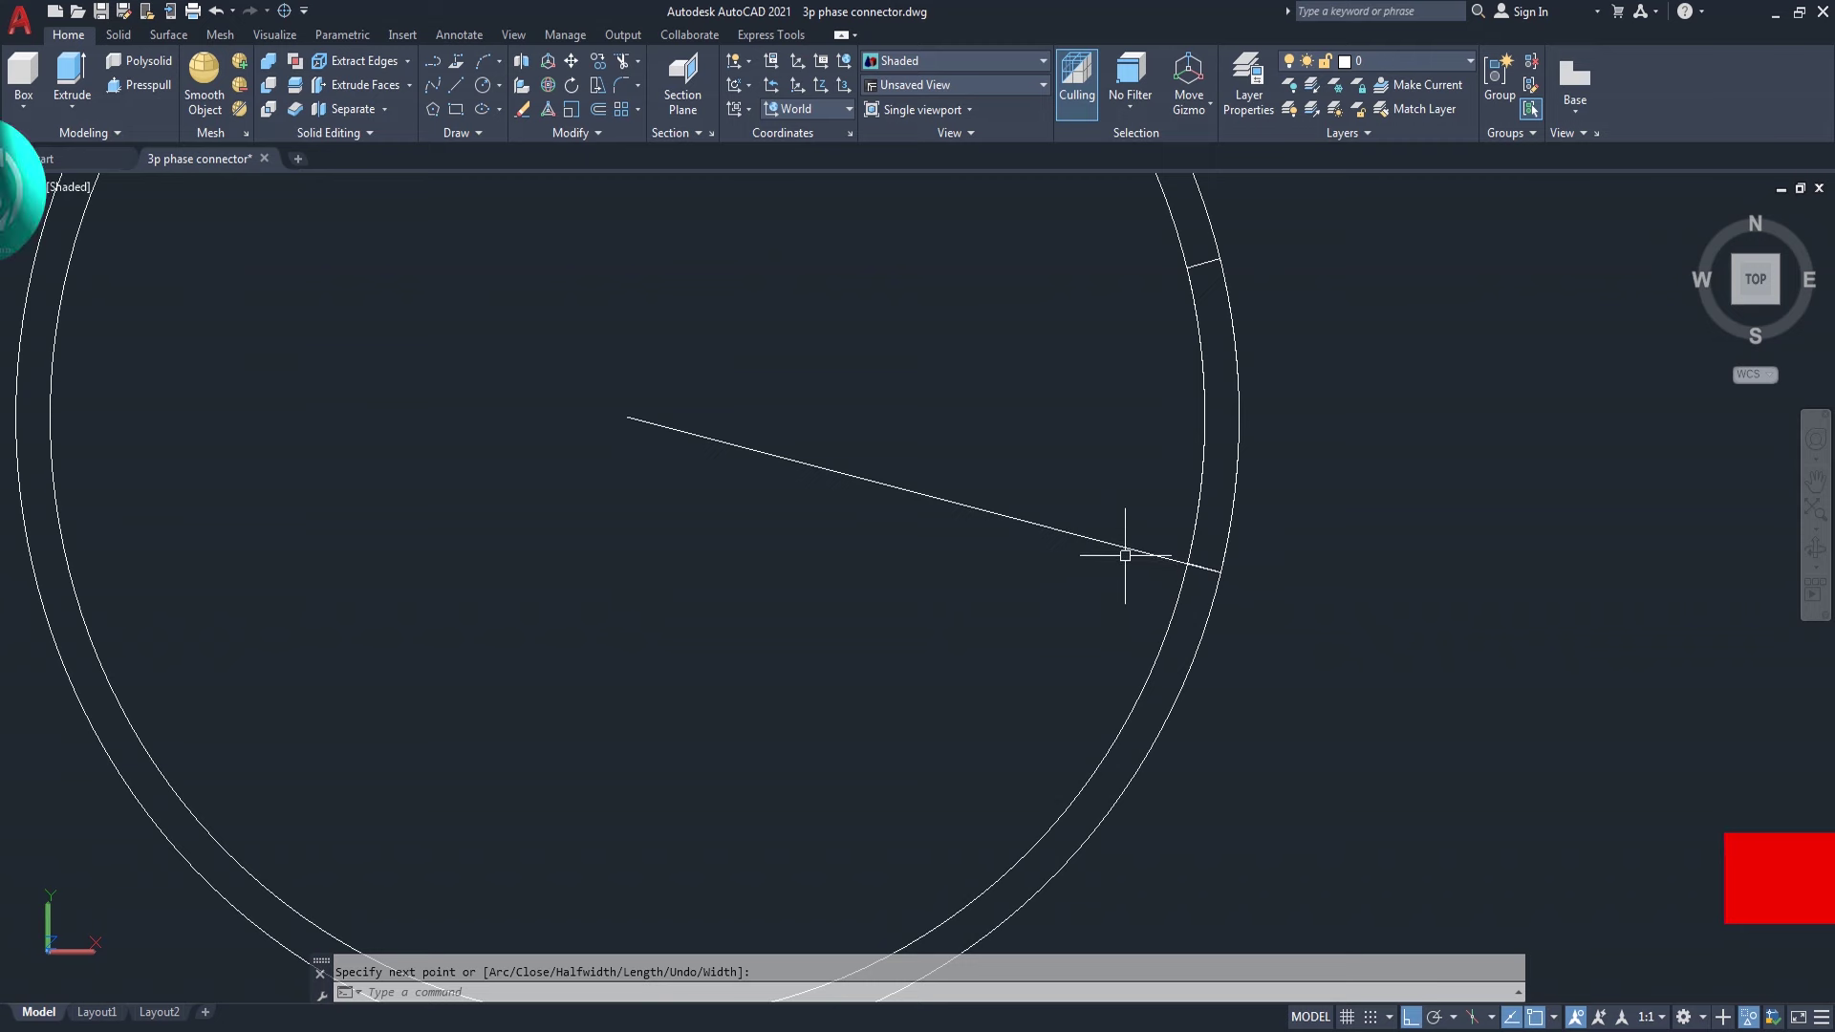
- Offset the radial line 0.5 to the side just below it
type("o")
key("Return")
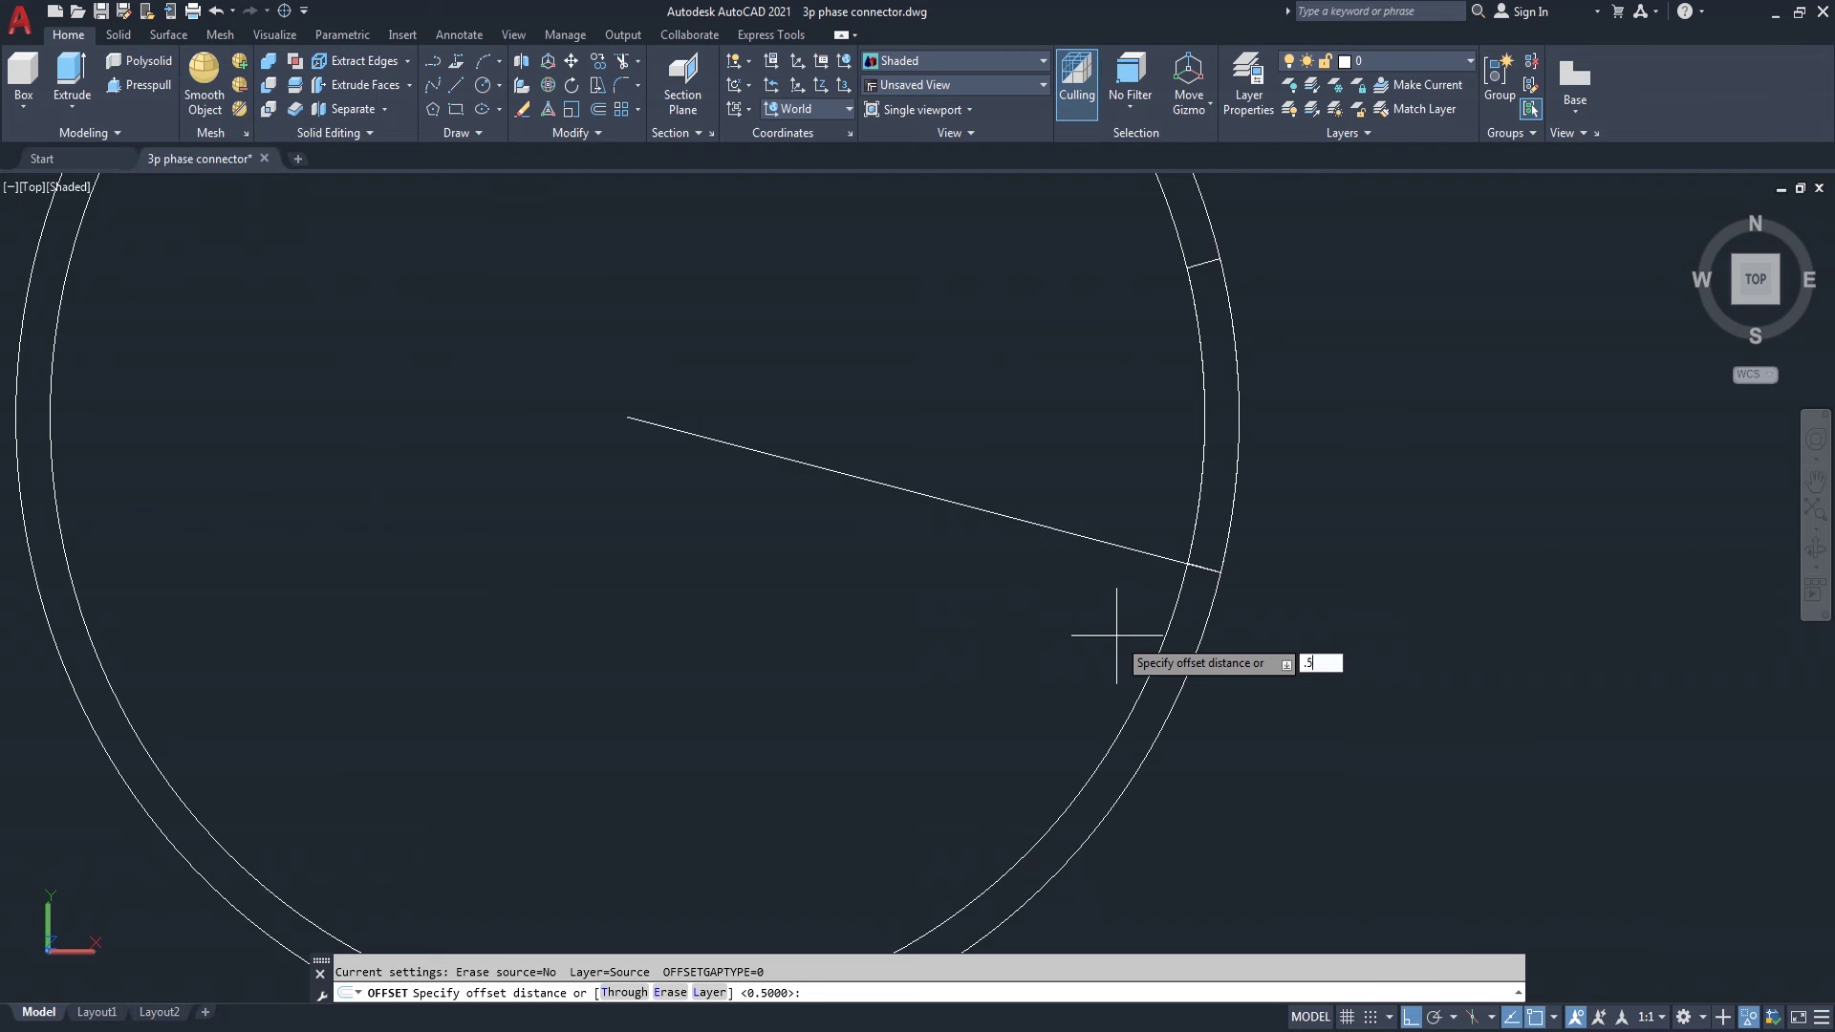
key("Return")
left_click(1092, 539)
left_click(1066, 644)
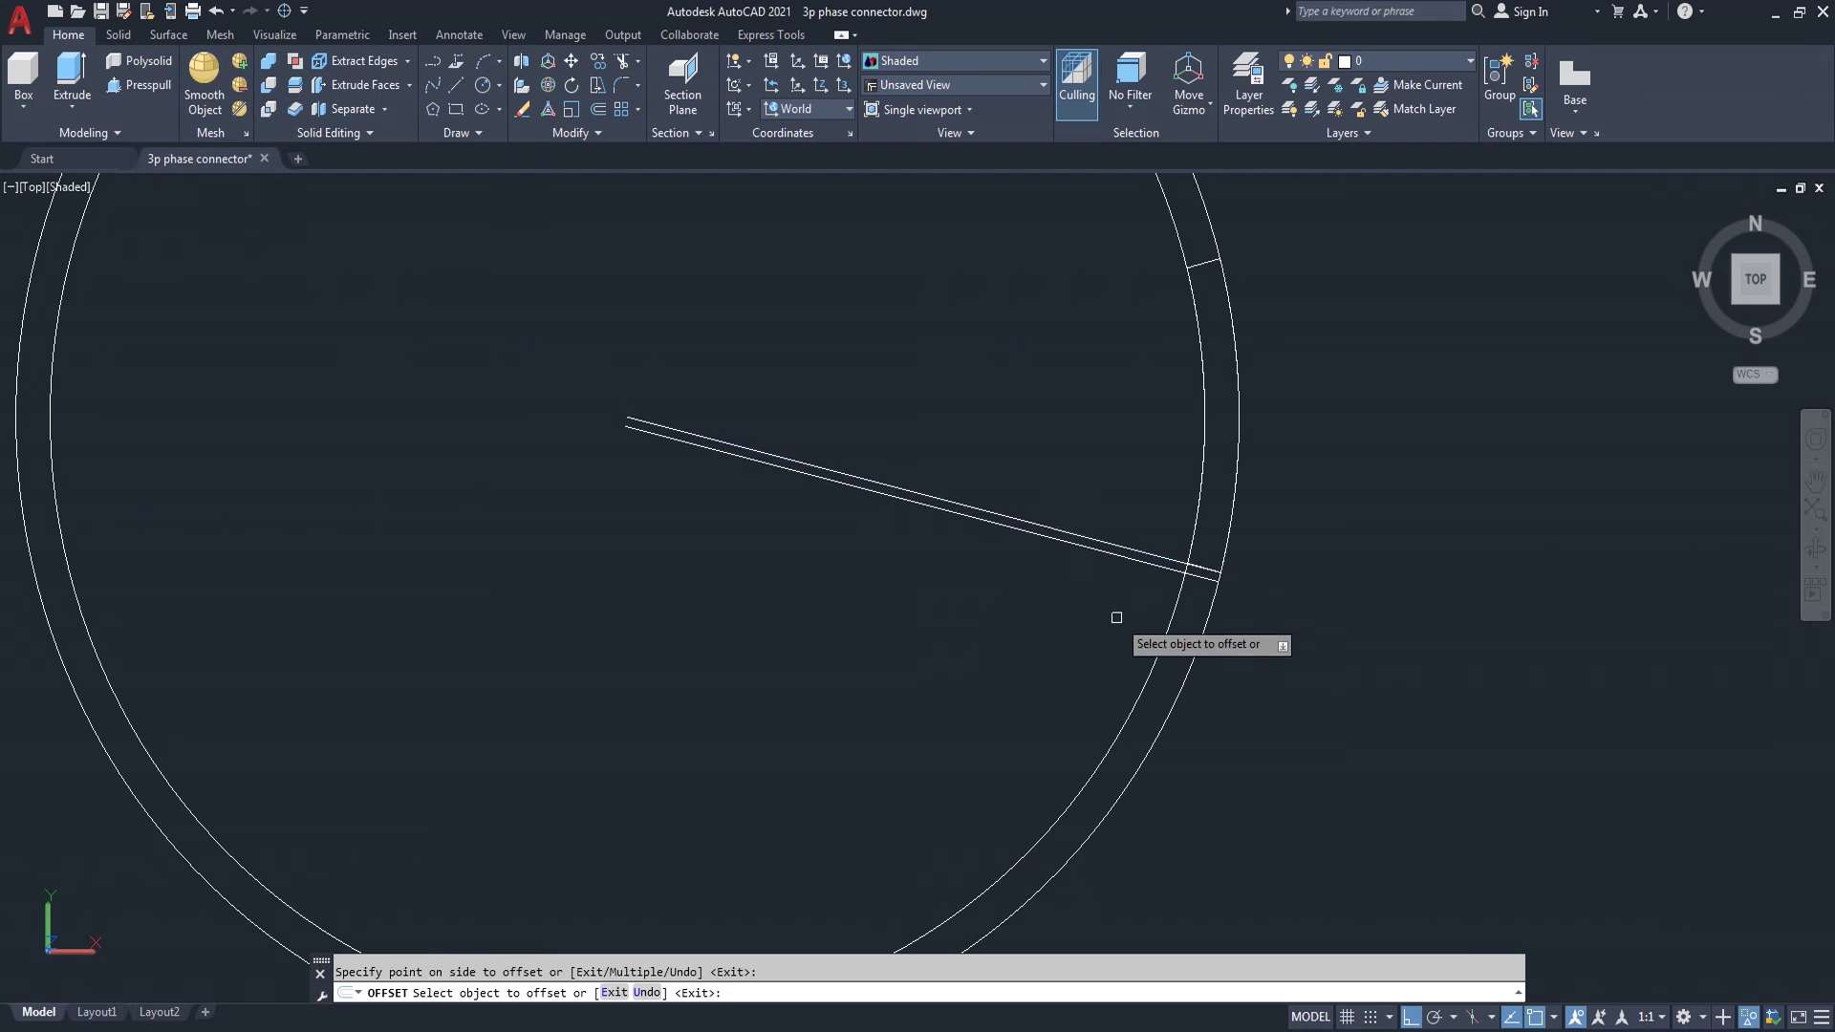
- Fence-trim both radial lines back to the slot between the two circles
key("Return")
scroll(1114, 561, "up", 2)
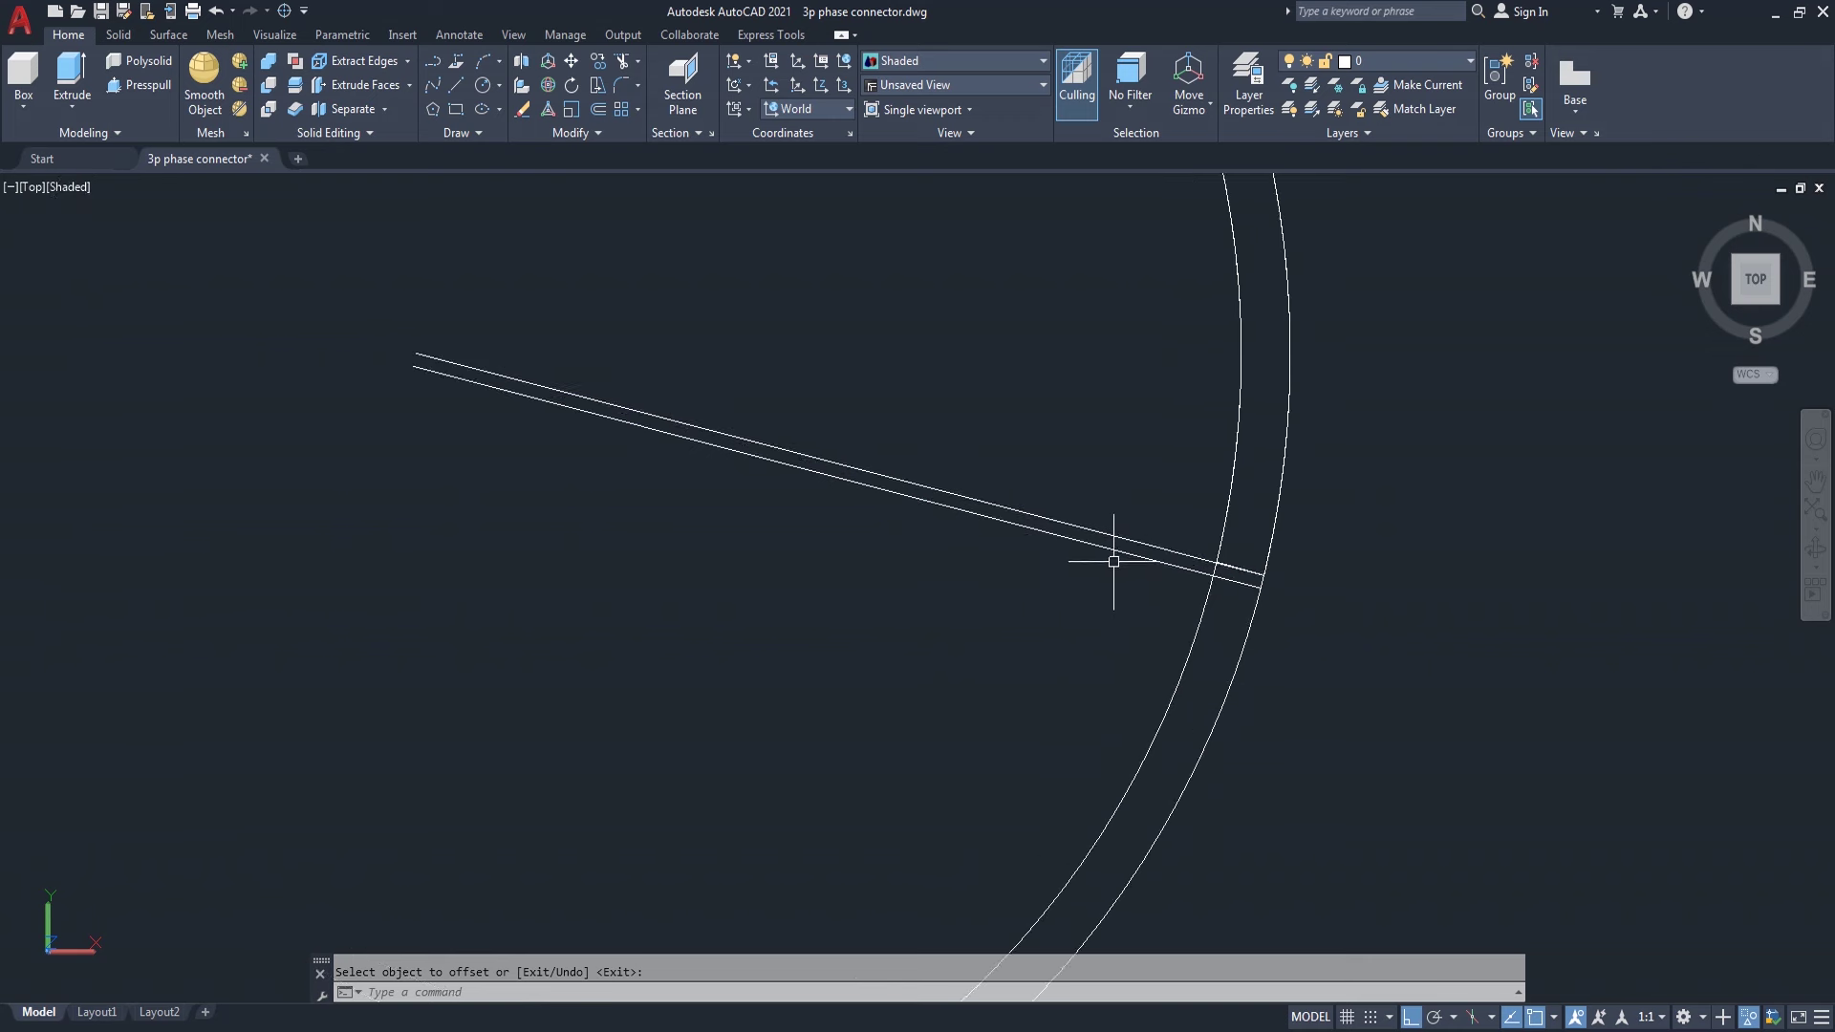
key("Return")
left_click(1085, 509)
left_click(999, 606)
key("Return")
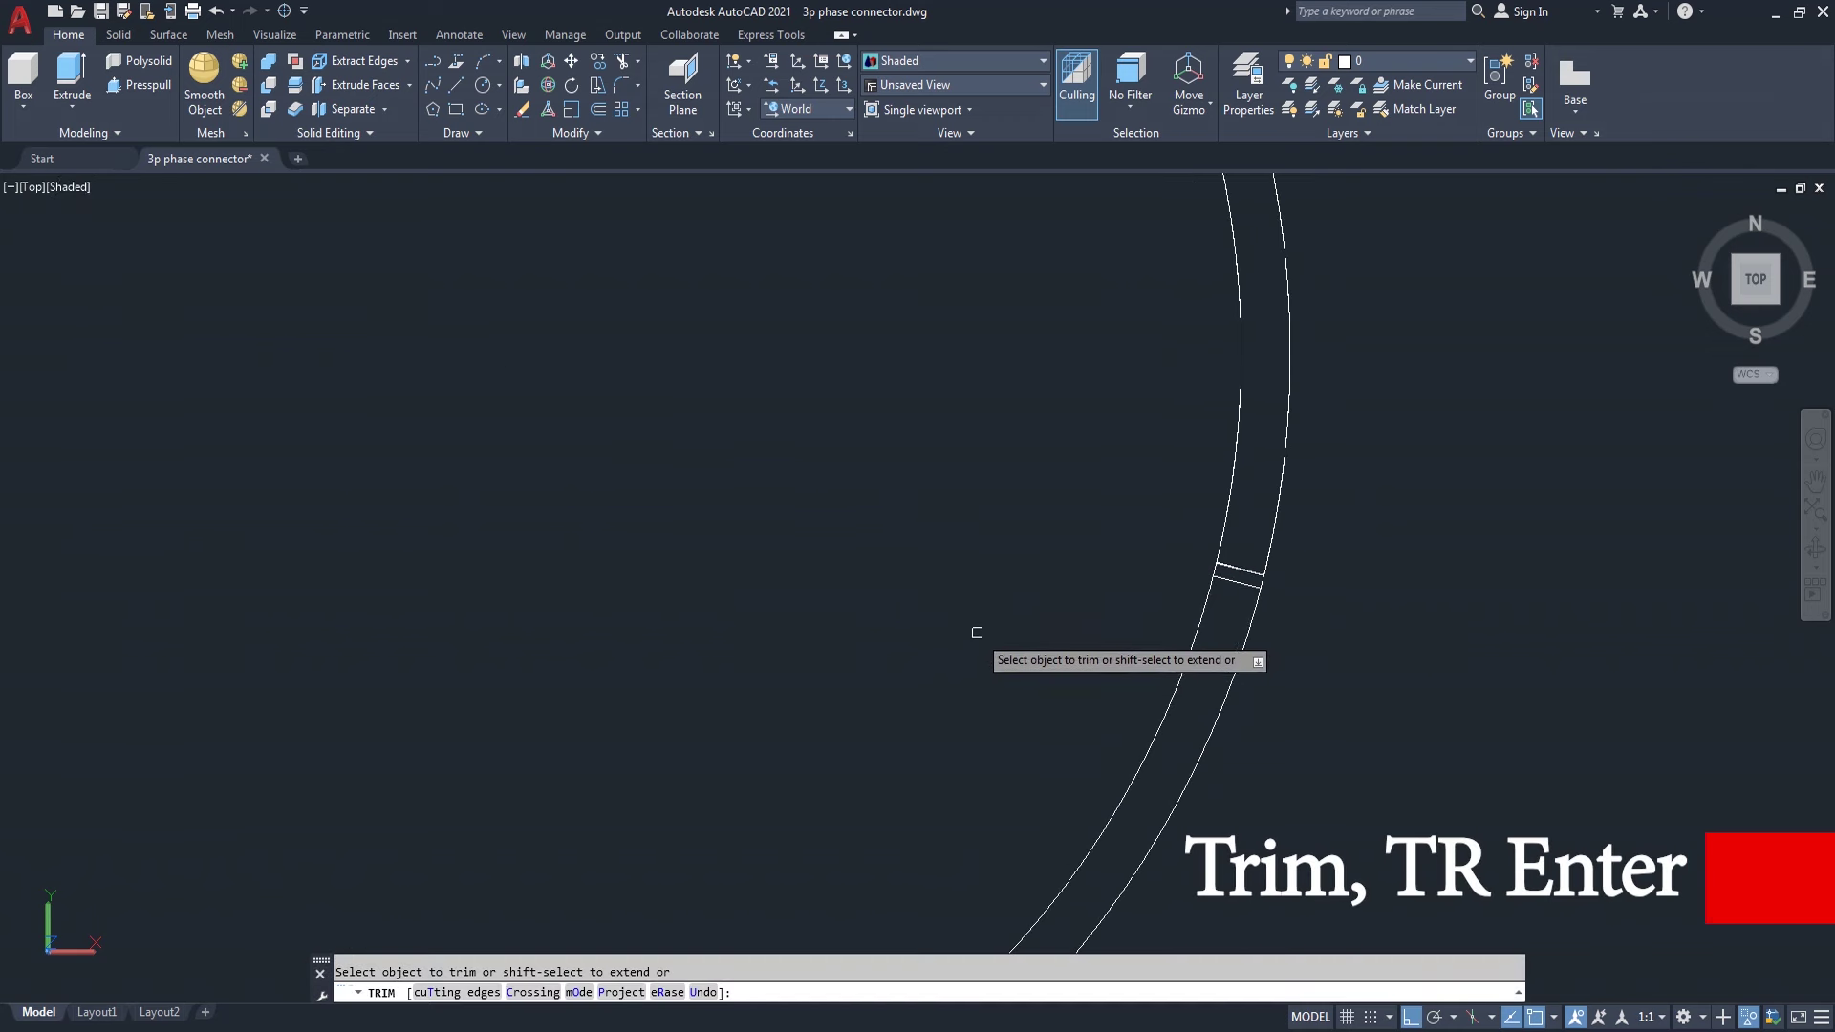
key("Return")
- Delete the duplicate line on the slot edge
scroll(1317, 584, "up", 2)
scroll(1318, 584, "up", 3)
scroll(1317, 584, "up", 3)
scroll(1147, 489, "up", 2)
left_click(1105, 469)
key("Escape")
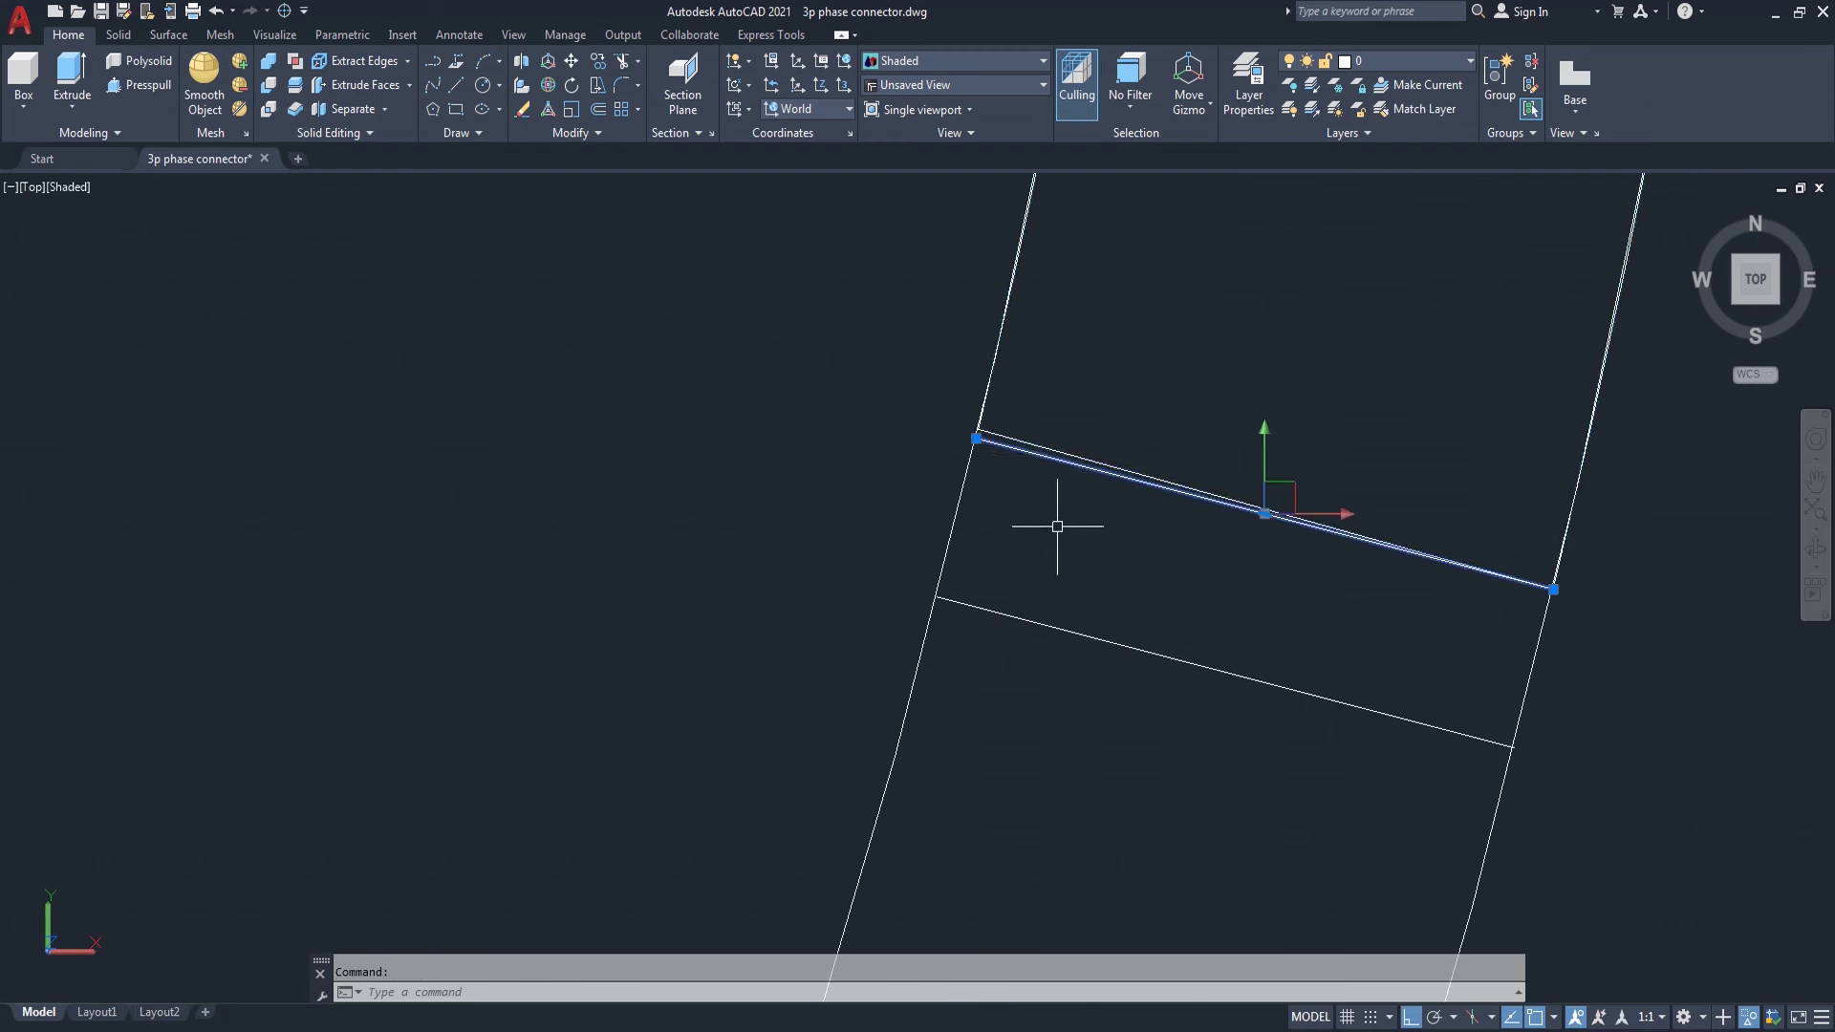
type("e")
key("Return")
- From SW Isometric, preview press-pulling the slot area into a box, then cancel
mouse_move(1755, 281)
left_click(1737, 300)
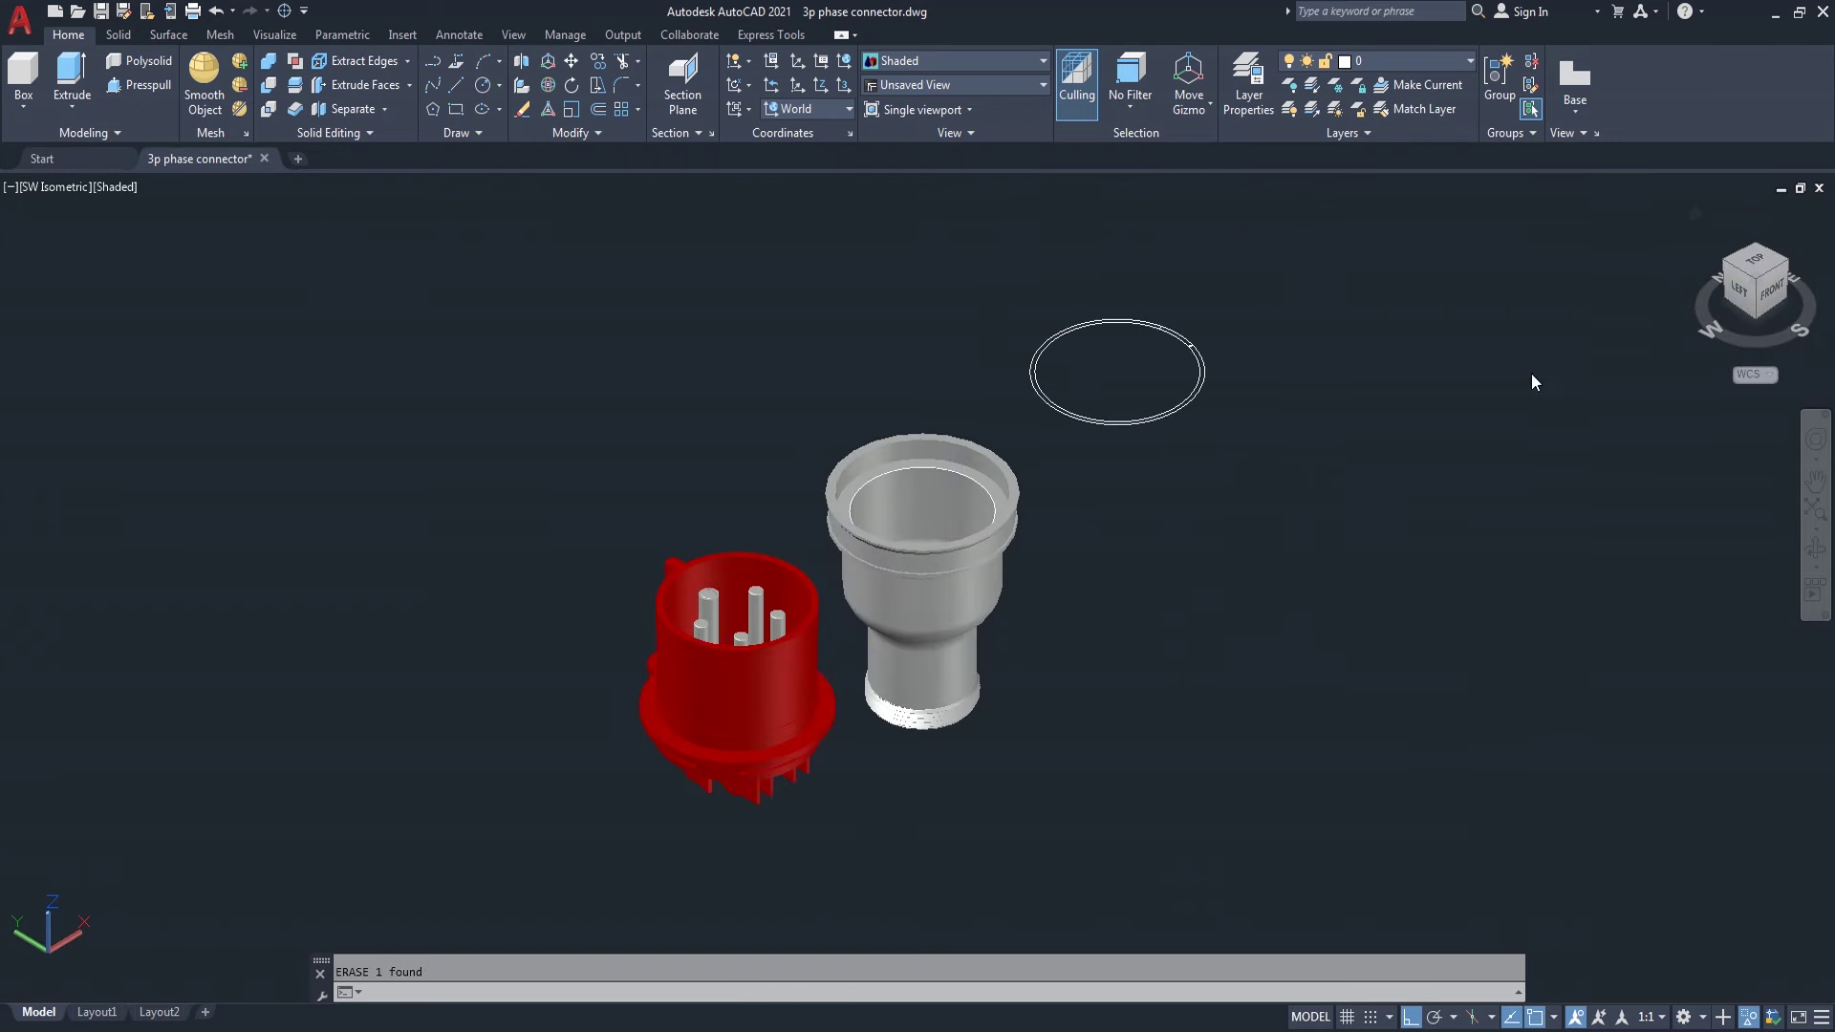
scroll(1188, 322, "up", 3)
scroll(1200, 327, "up", 3)
scroll(1195, 401, "up", 3)
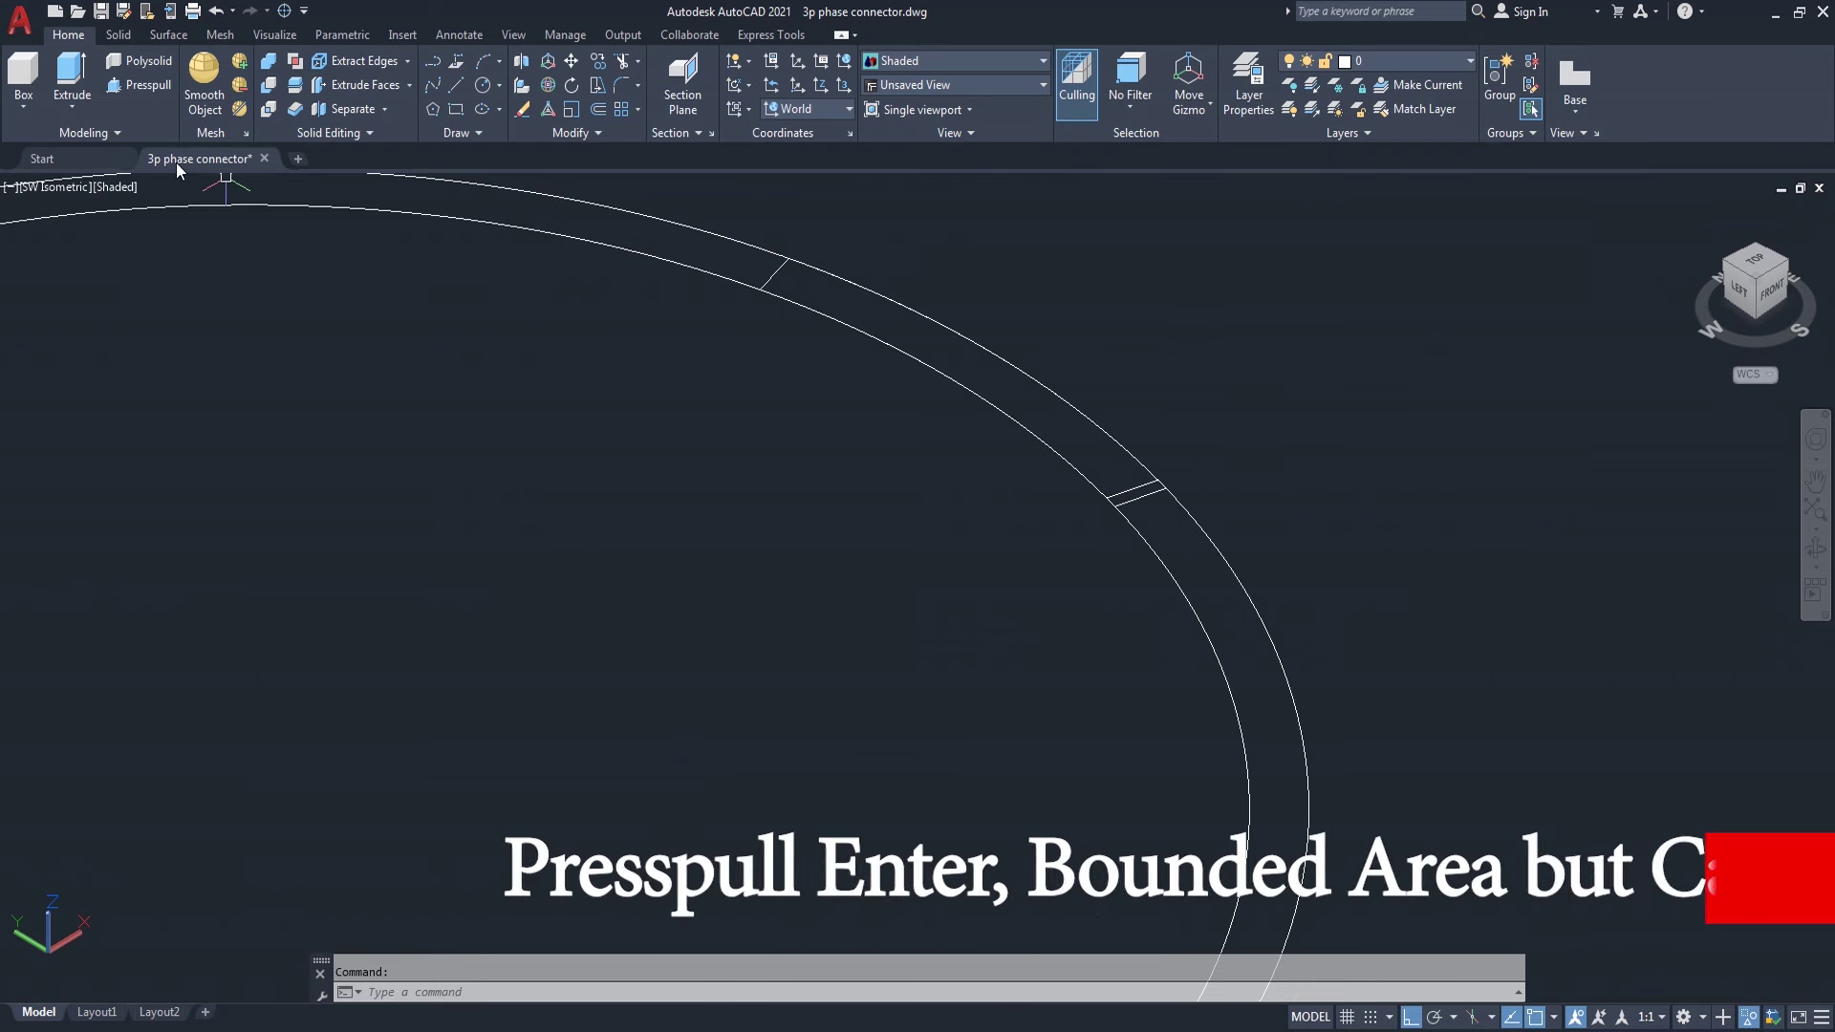
left_click(151, 88)
scroll(1147, 525, "up", 3)
scroll(1166, 478, "up", 3)
left_click(1164, 468)
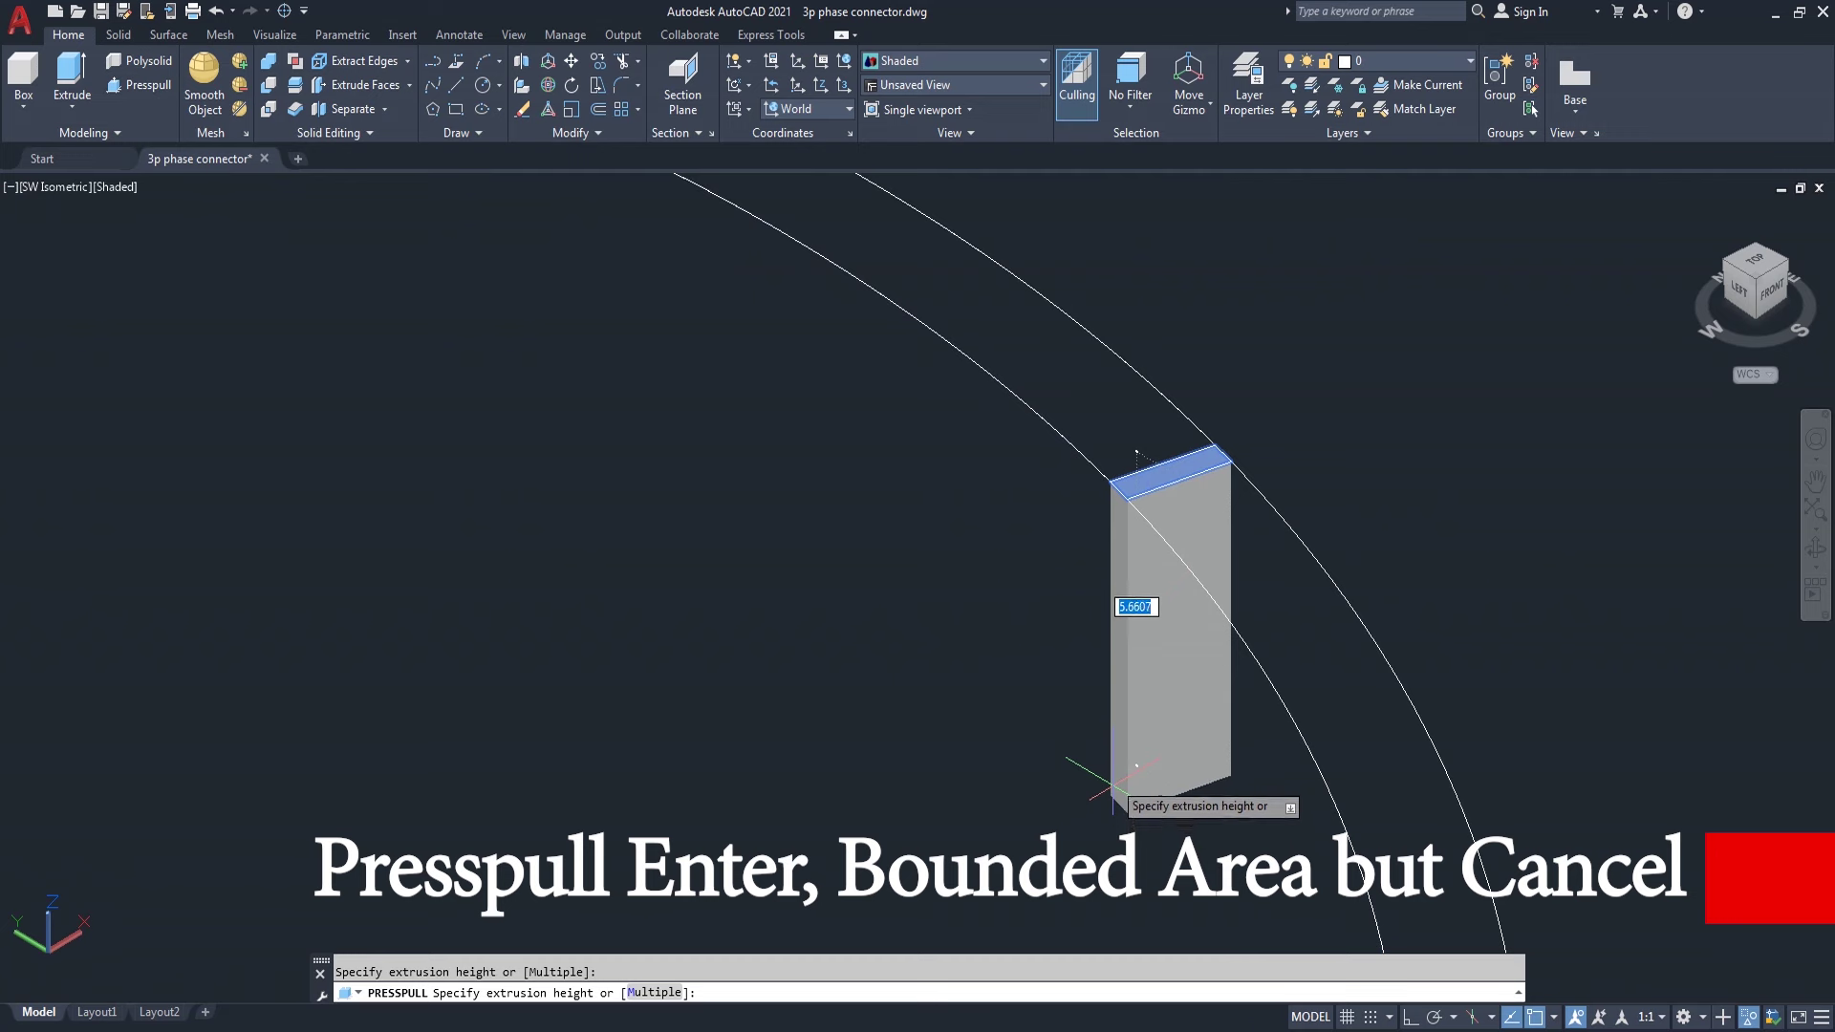
scroll(1114, 760, "down", 2)
middle_click_drag(1112, 765, 1228, 559)
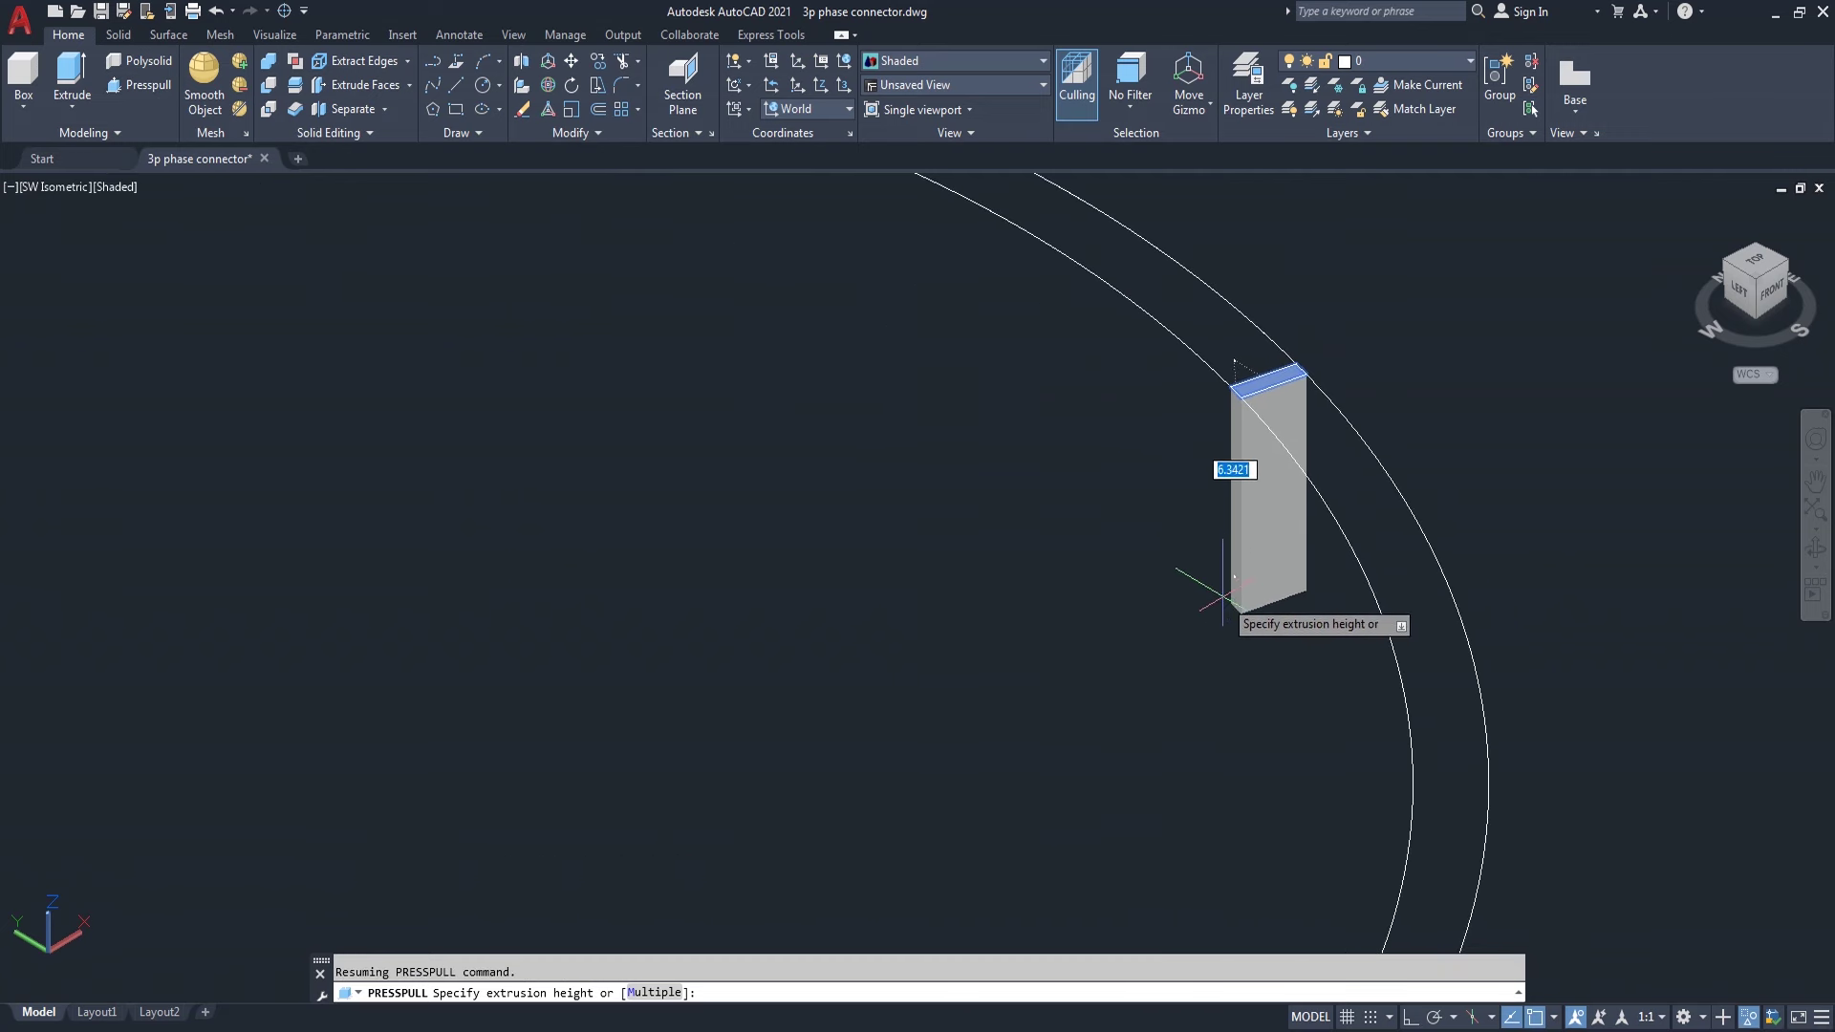
left_click(1192, 626)
scroll(1192, 626, "down", 5)
key("Return")
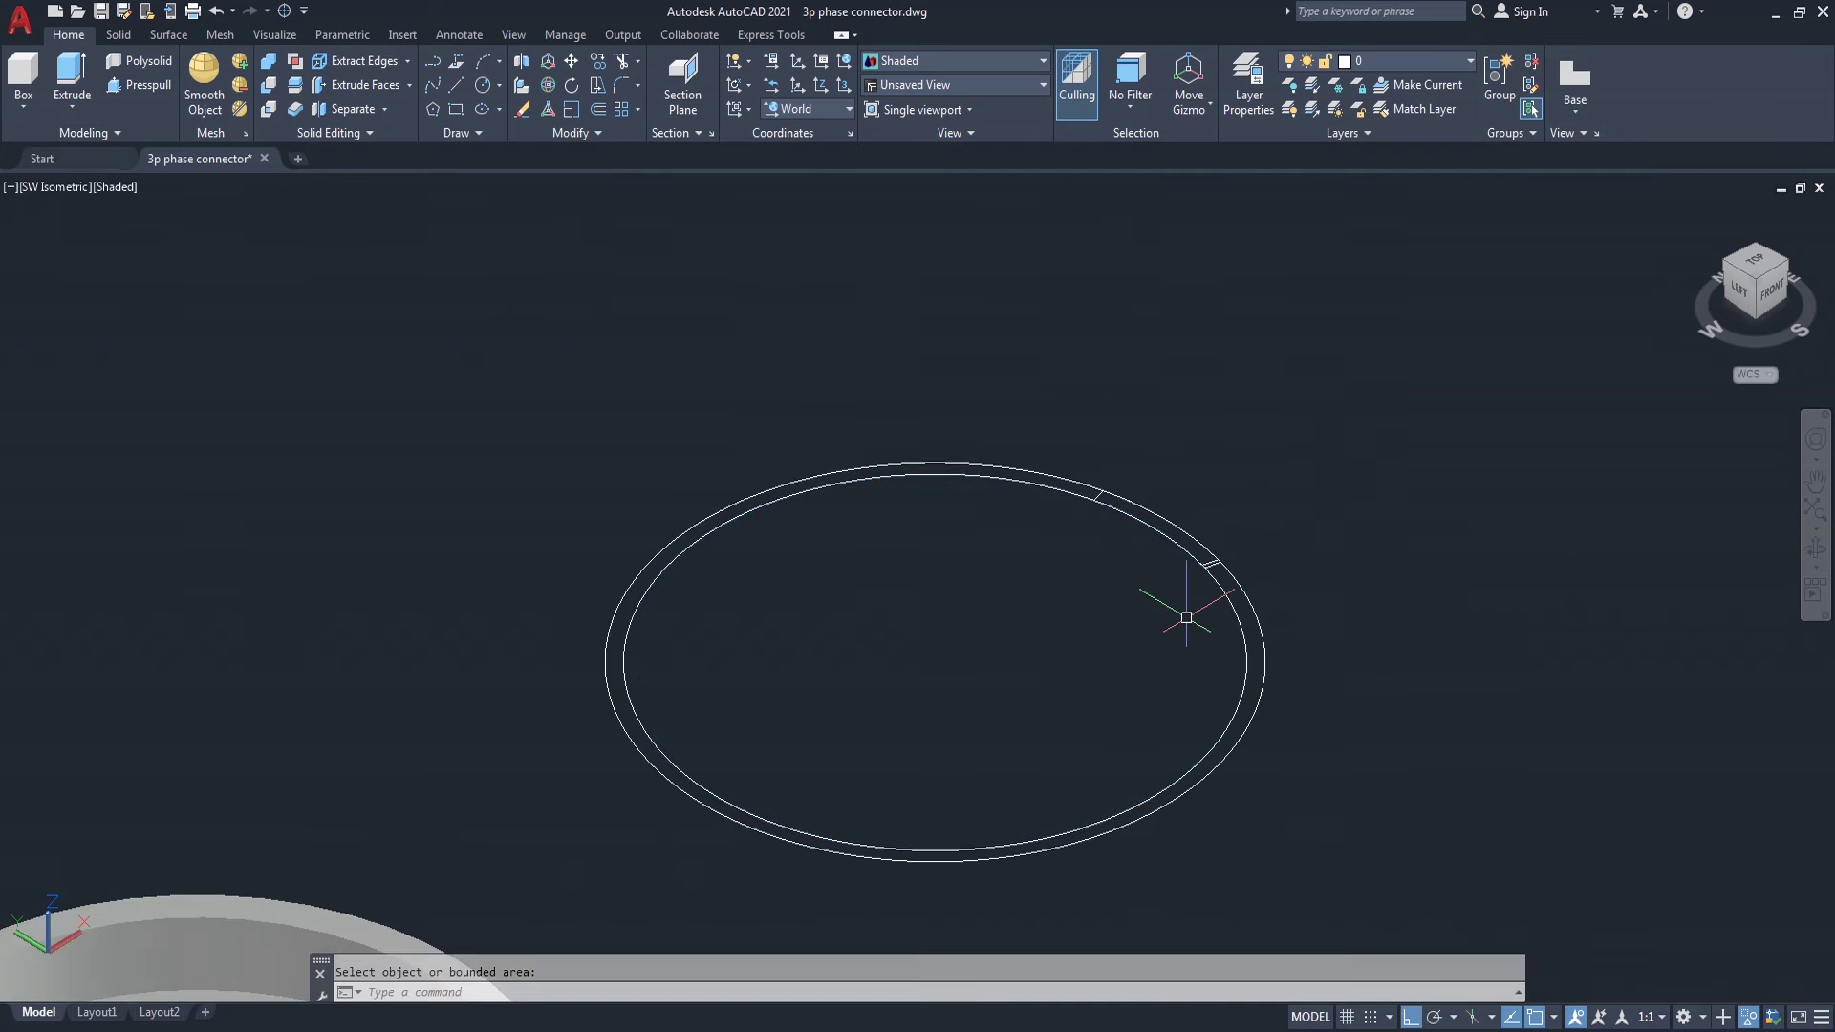
scroll(1175, 616, "down", 4)
scroll(1128, 588, "down", 4)
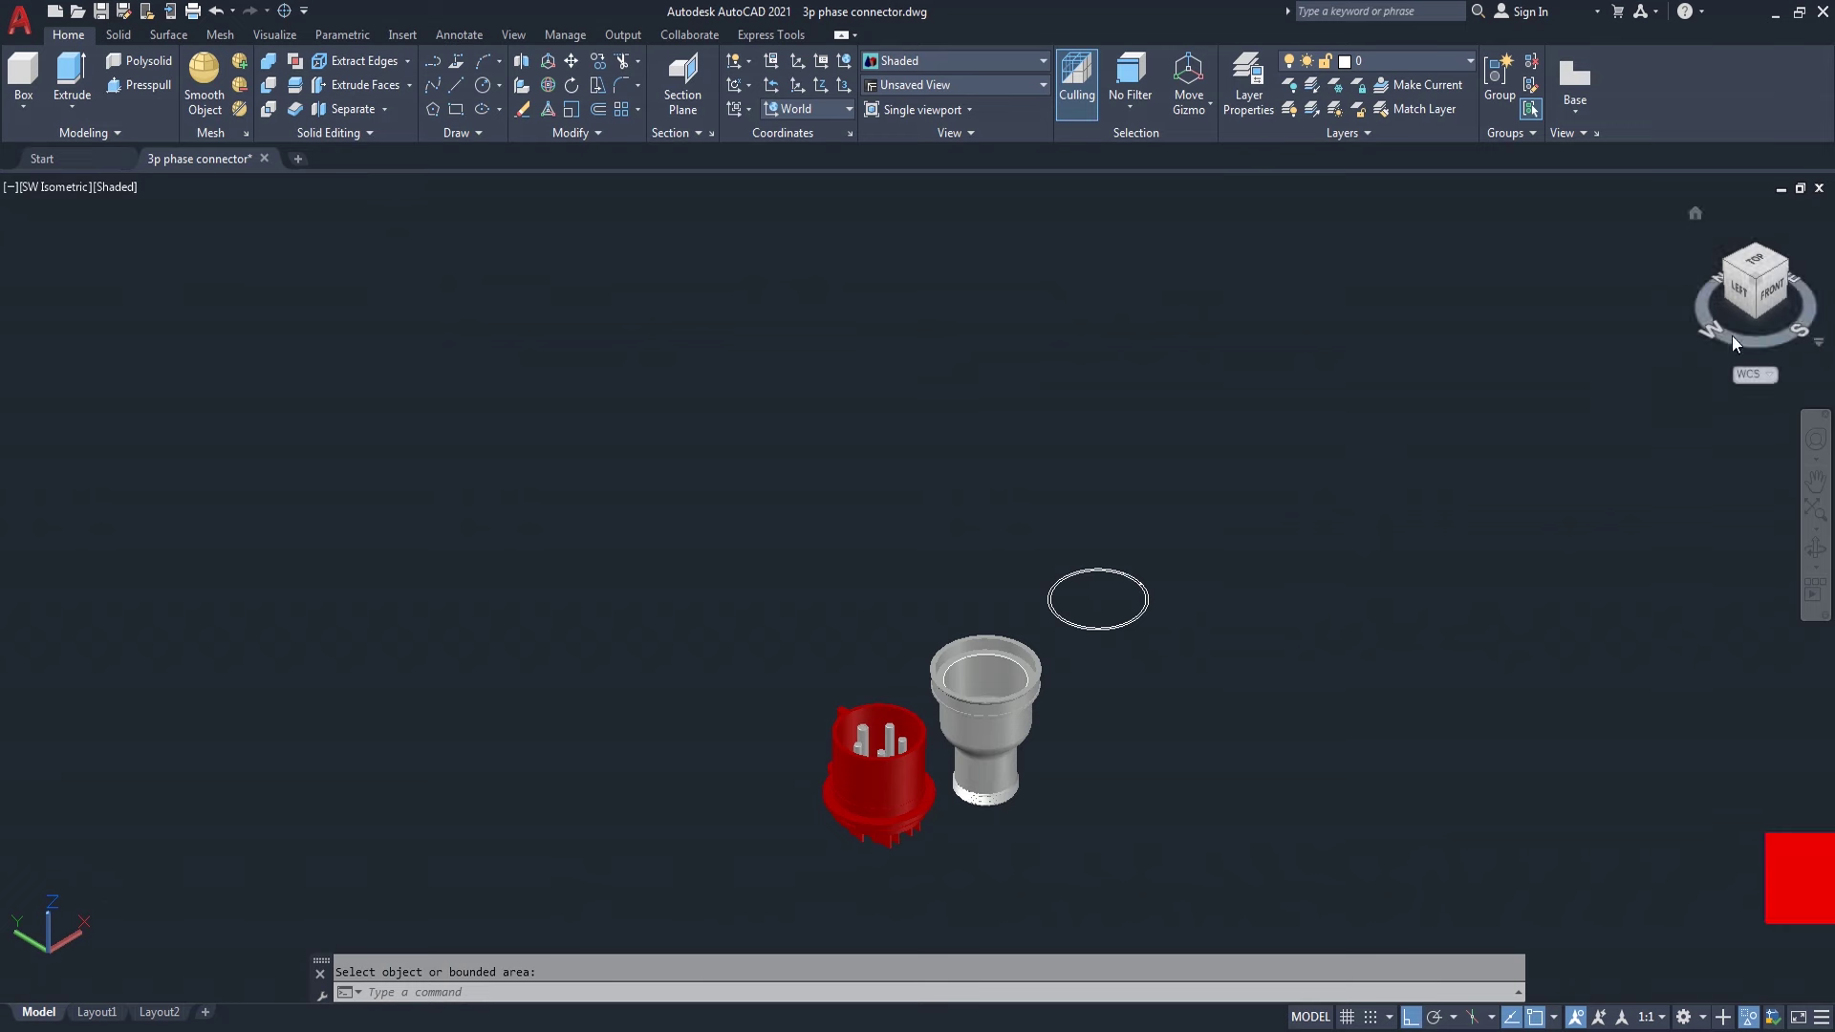
- Show the parts from the front in 2D Wireframe
left_click(1770, 289)
key("Escape")
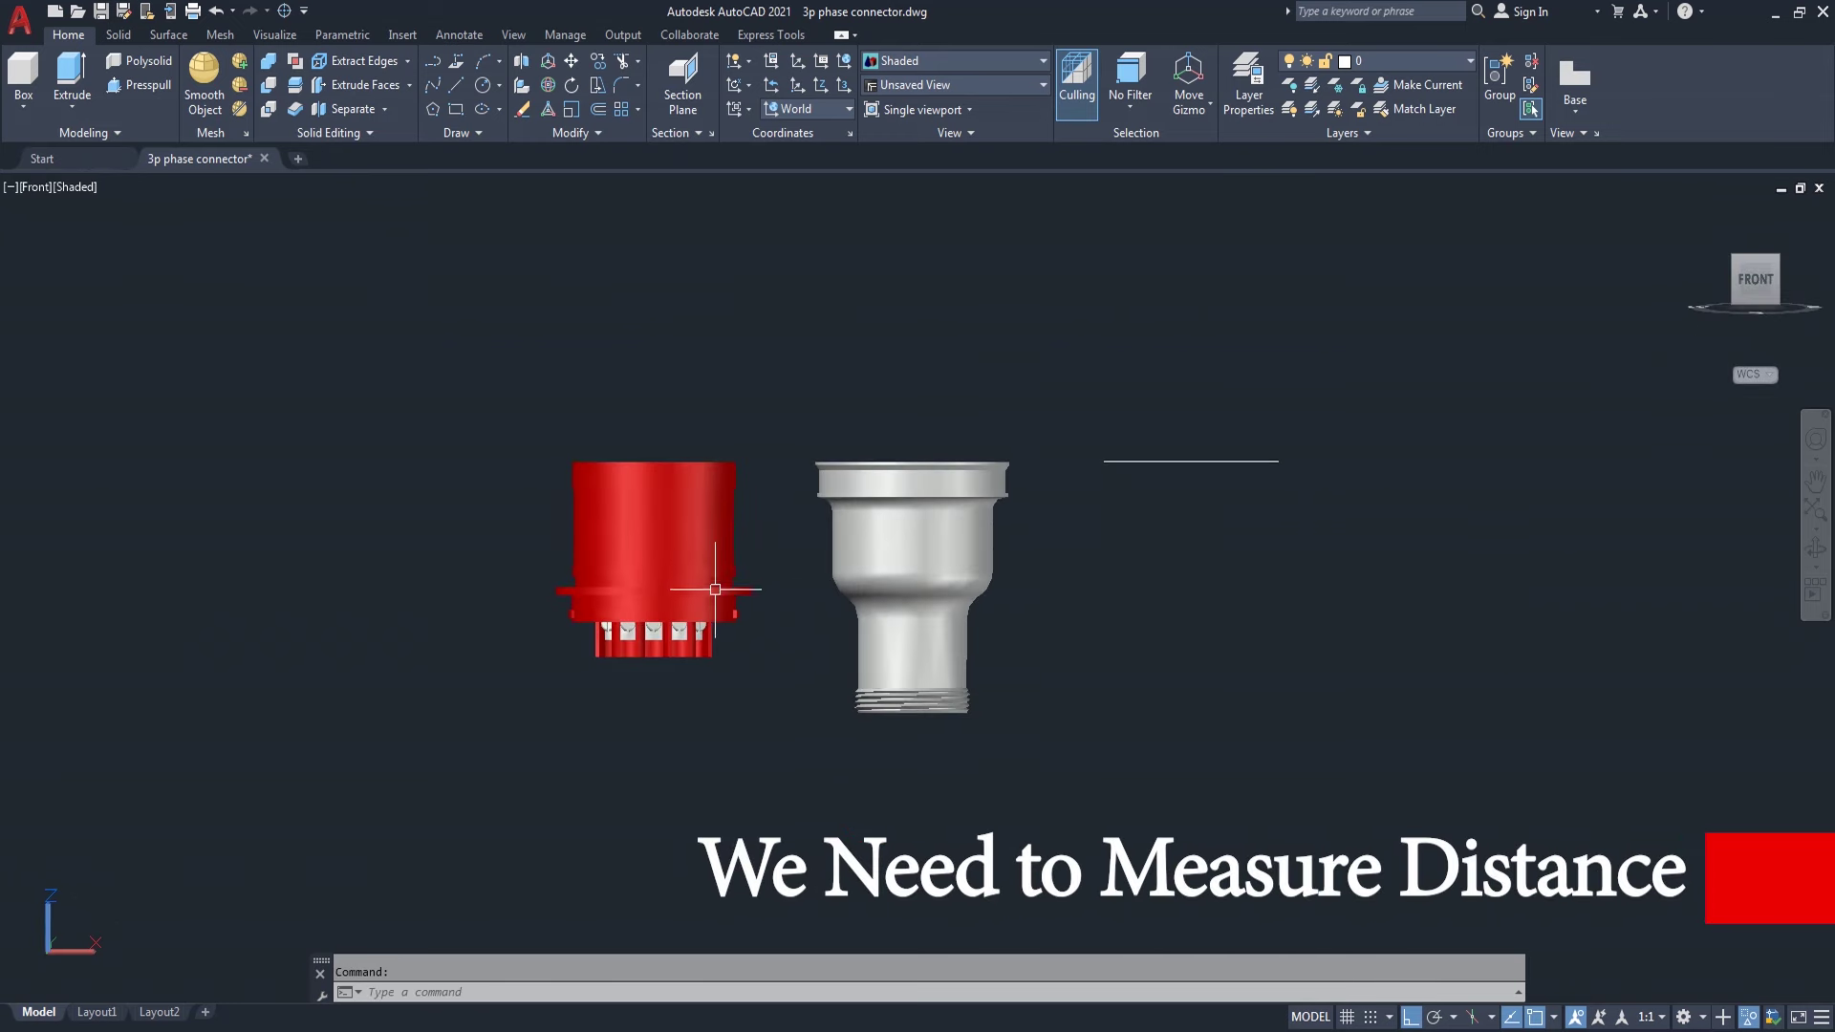
scroll(731, 612, "up", 5)
scroll(734, 621, "up", 5)
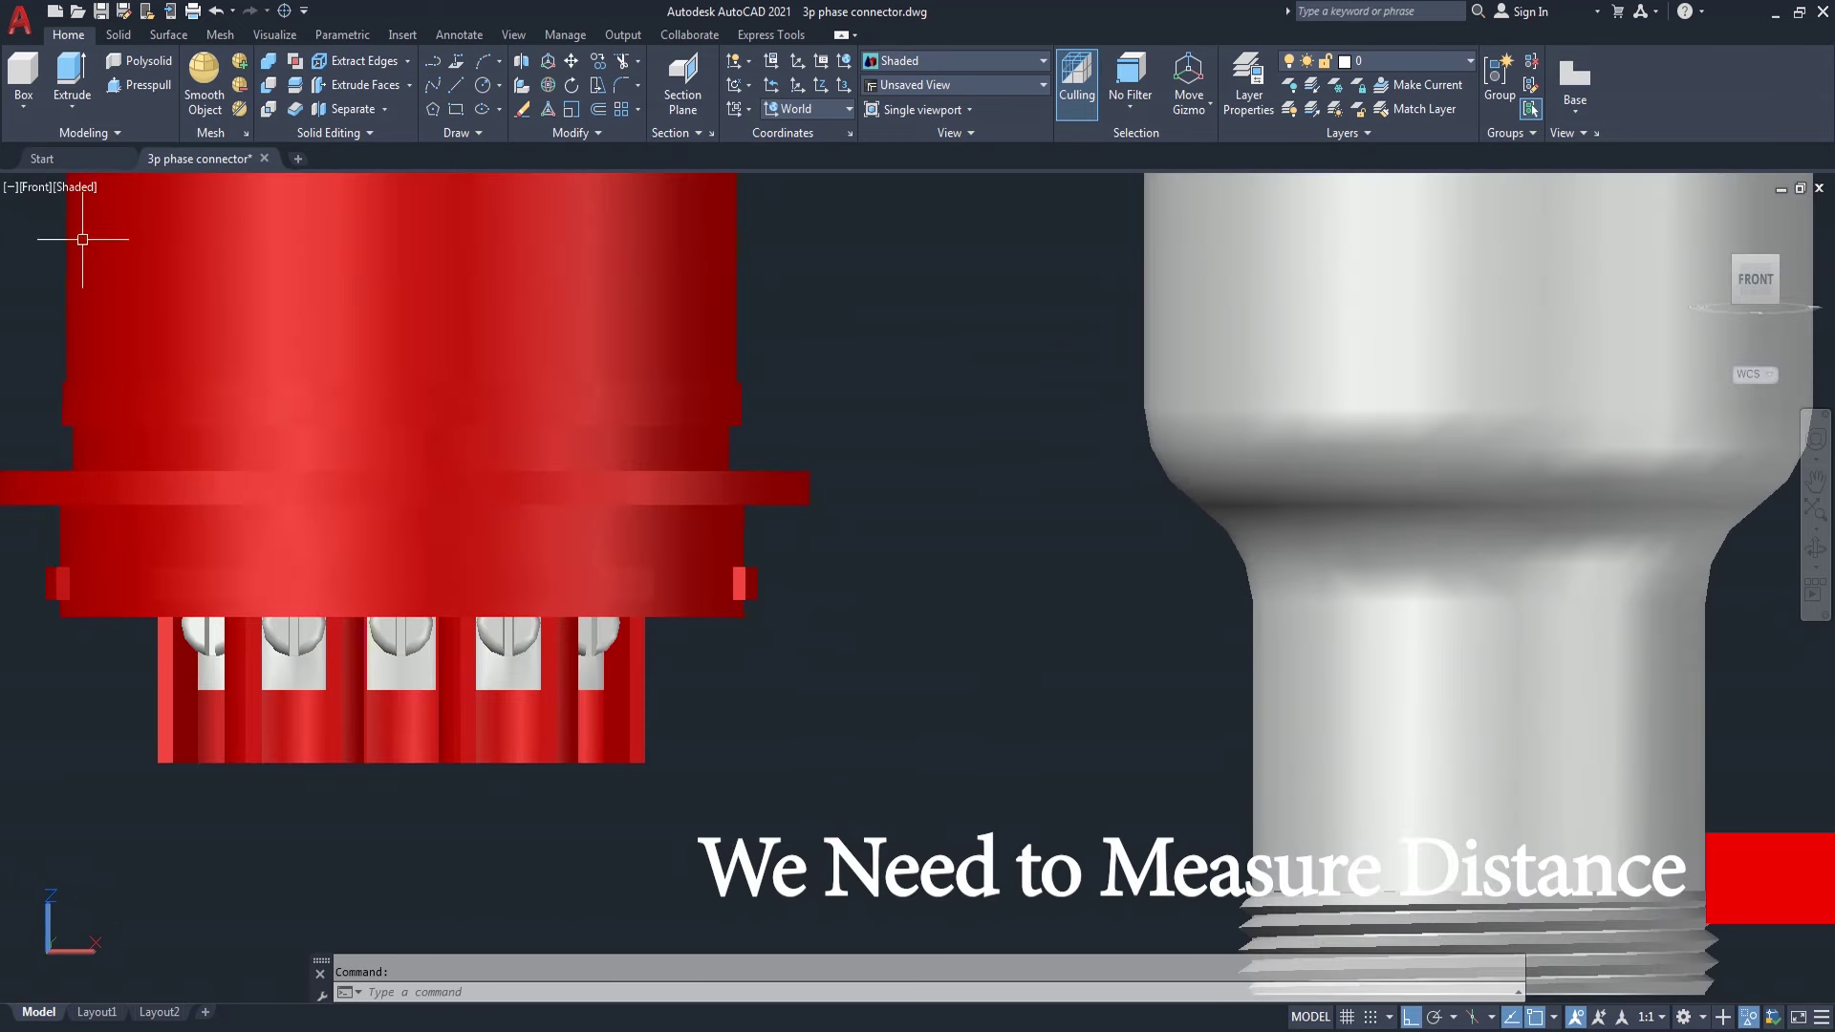
left_click(86, 187)
left_click(160, 241)
- Set the UCS to Front and measure the 8.5 vertical distance on the red plug
left_click(833, 107)
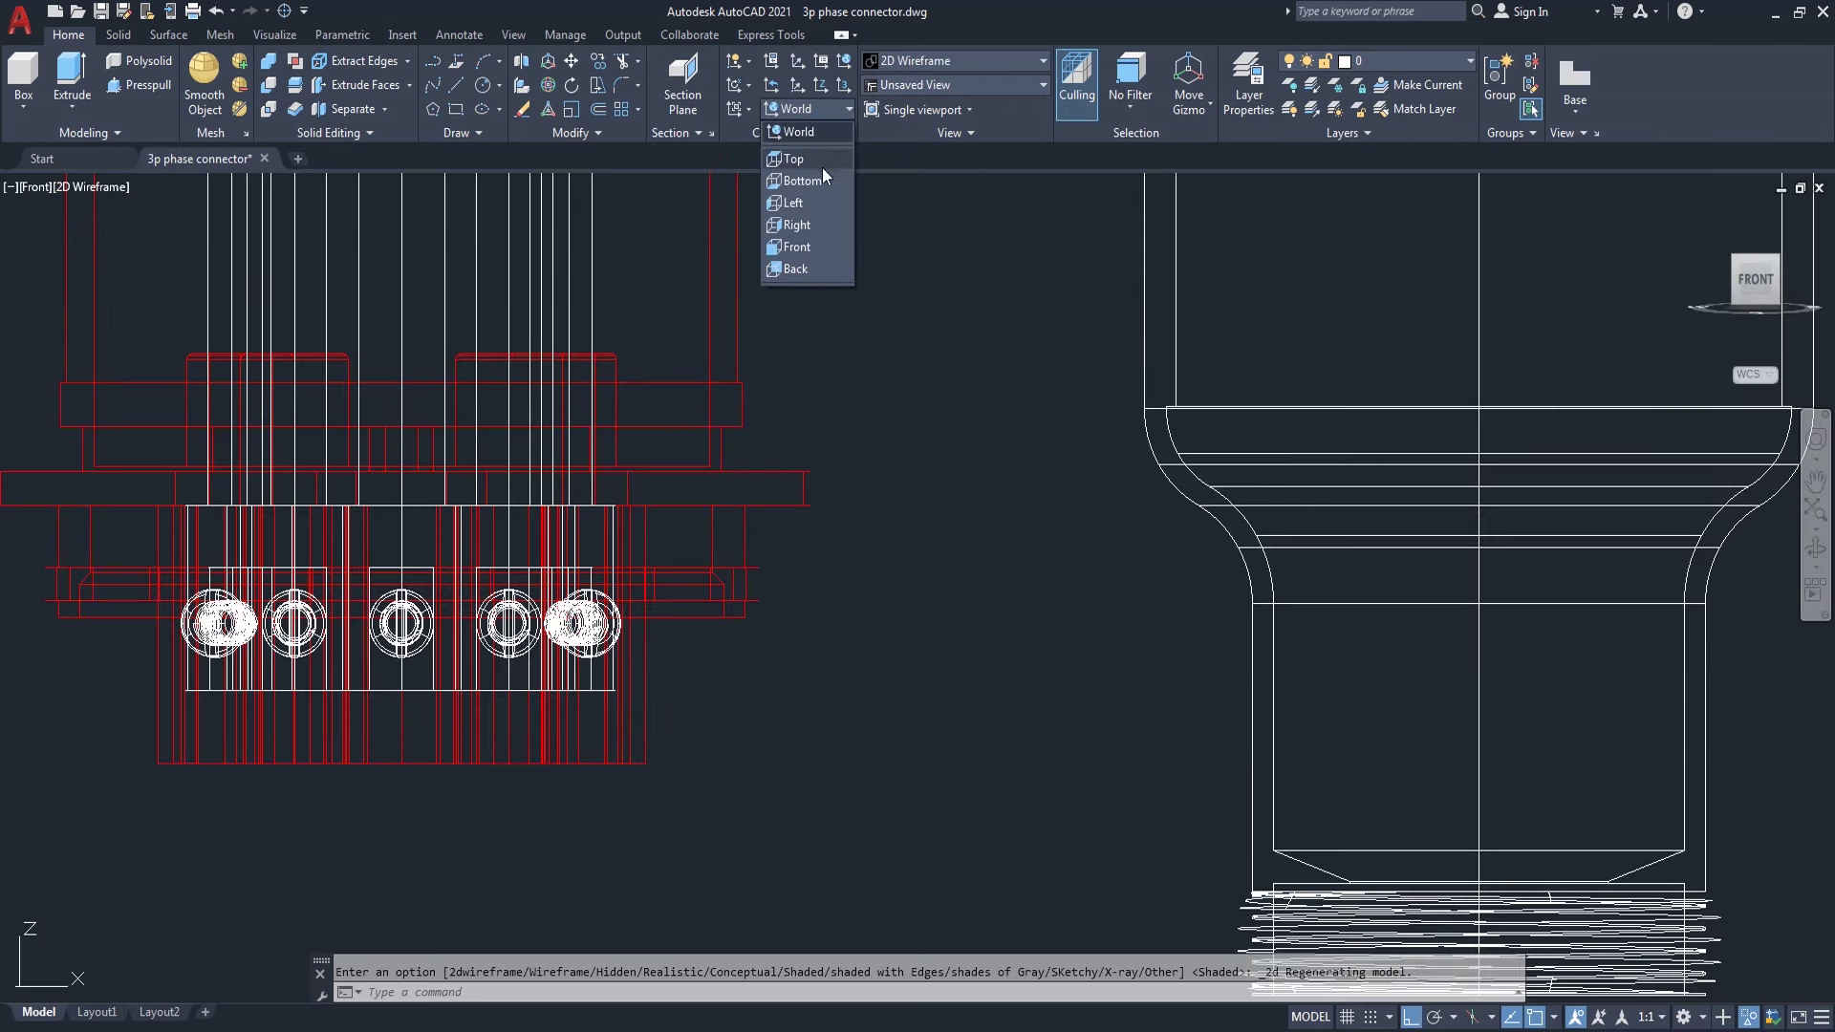
left_click(805, 247)
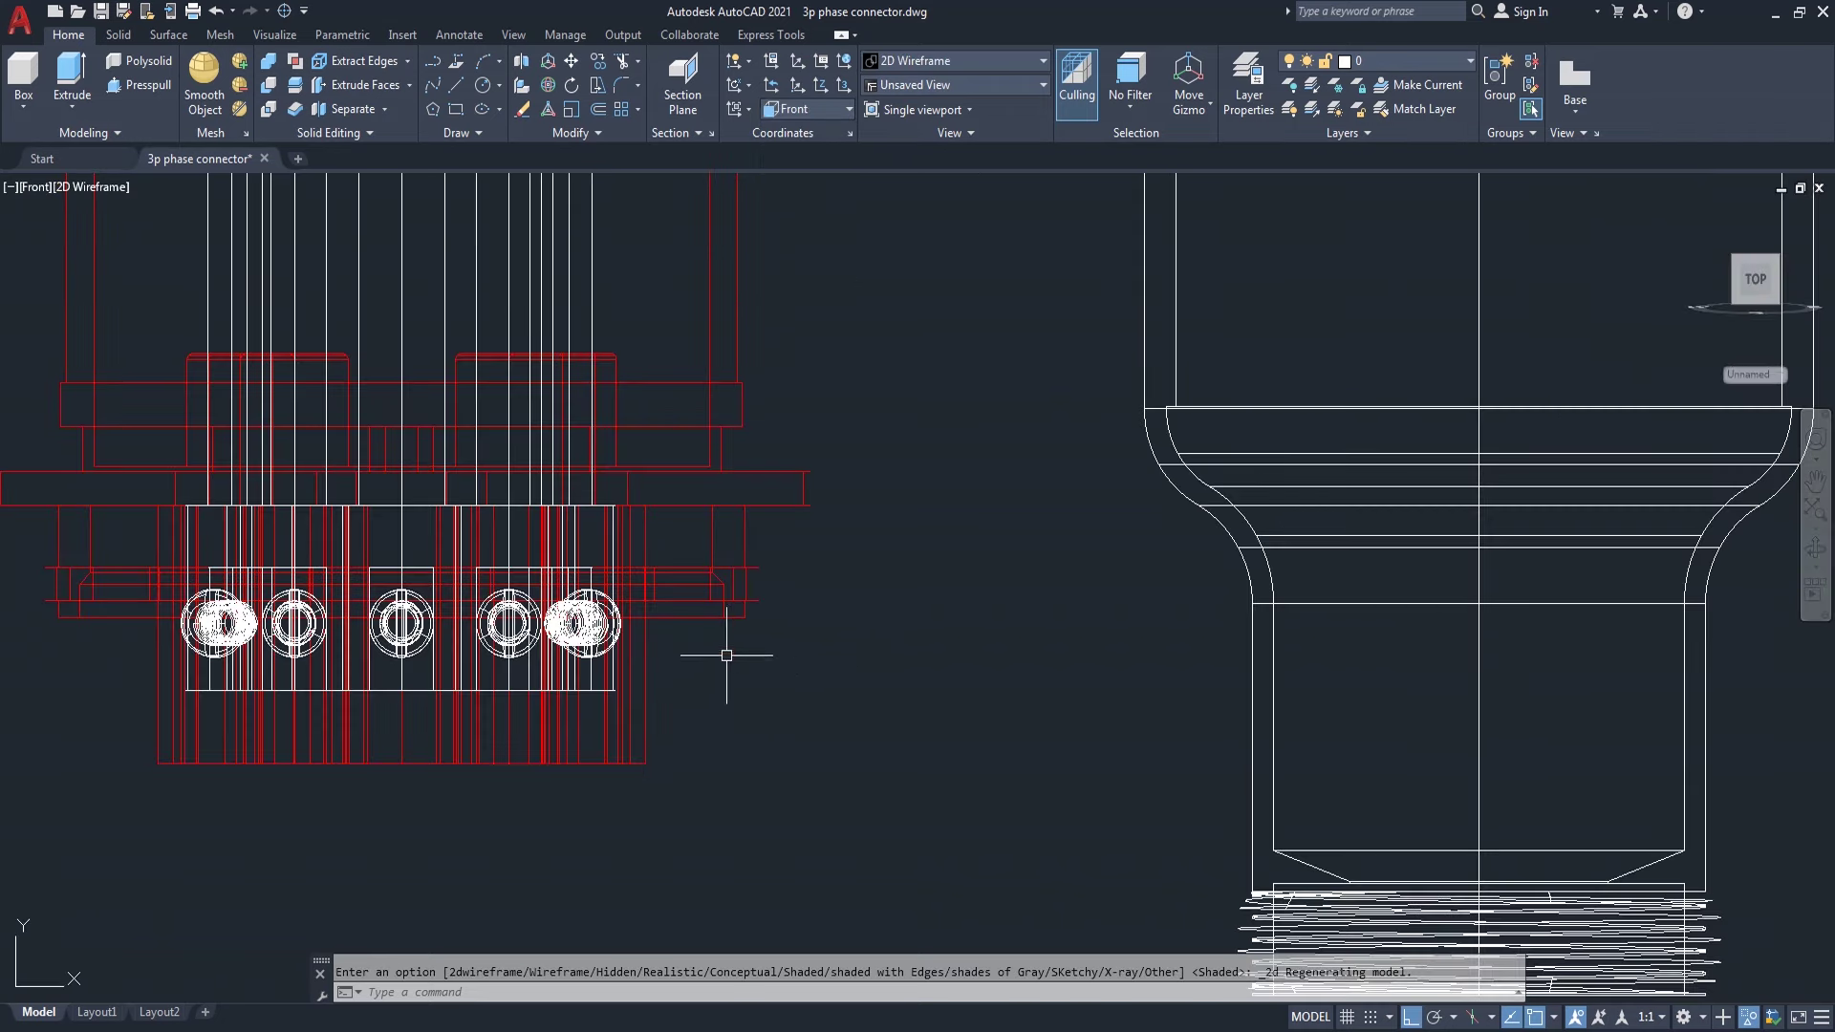
scroll(750, 607, "up", 4)
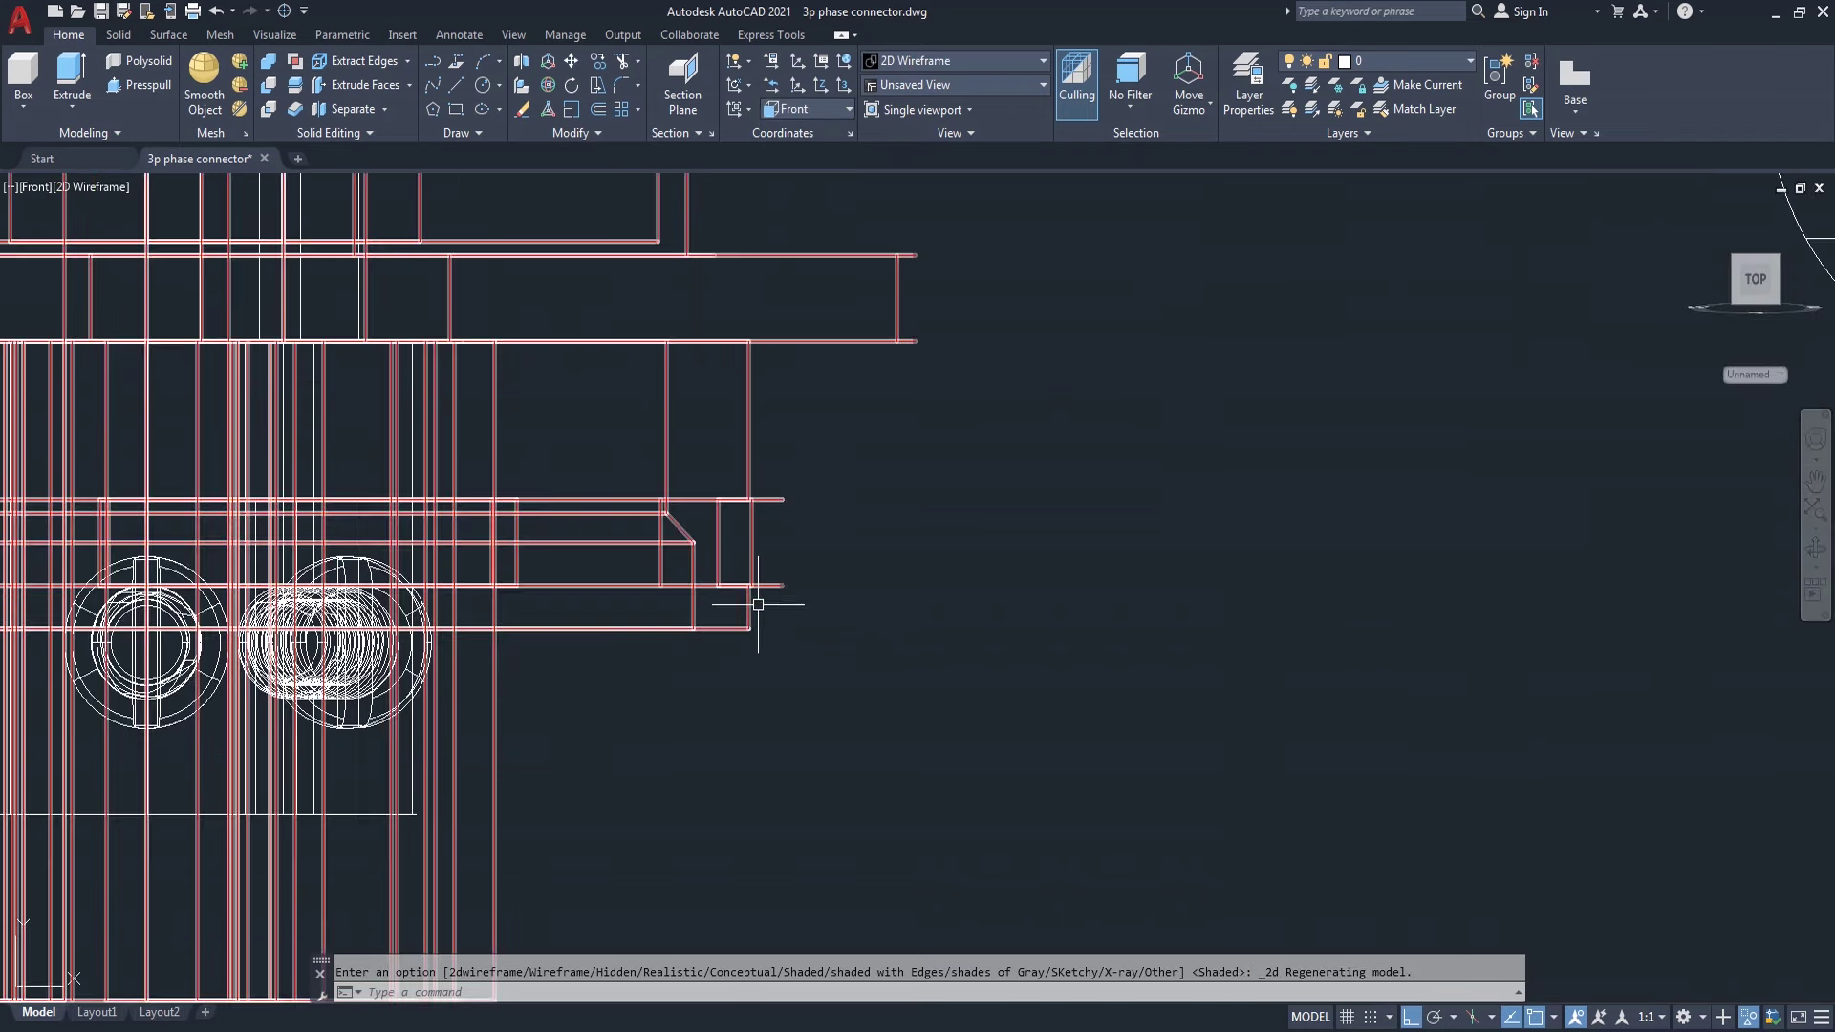
type("di")
key("Return")
left_click(750, 342)
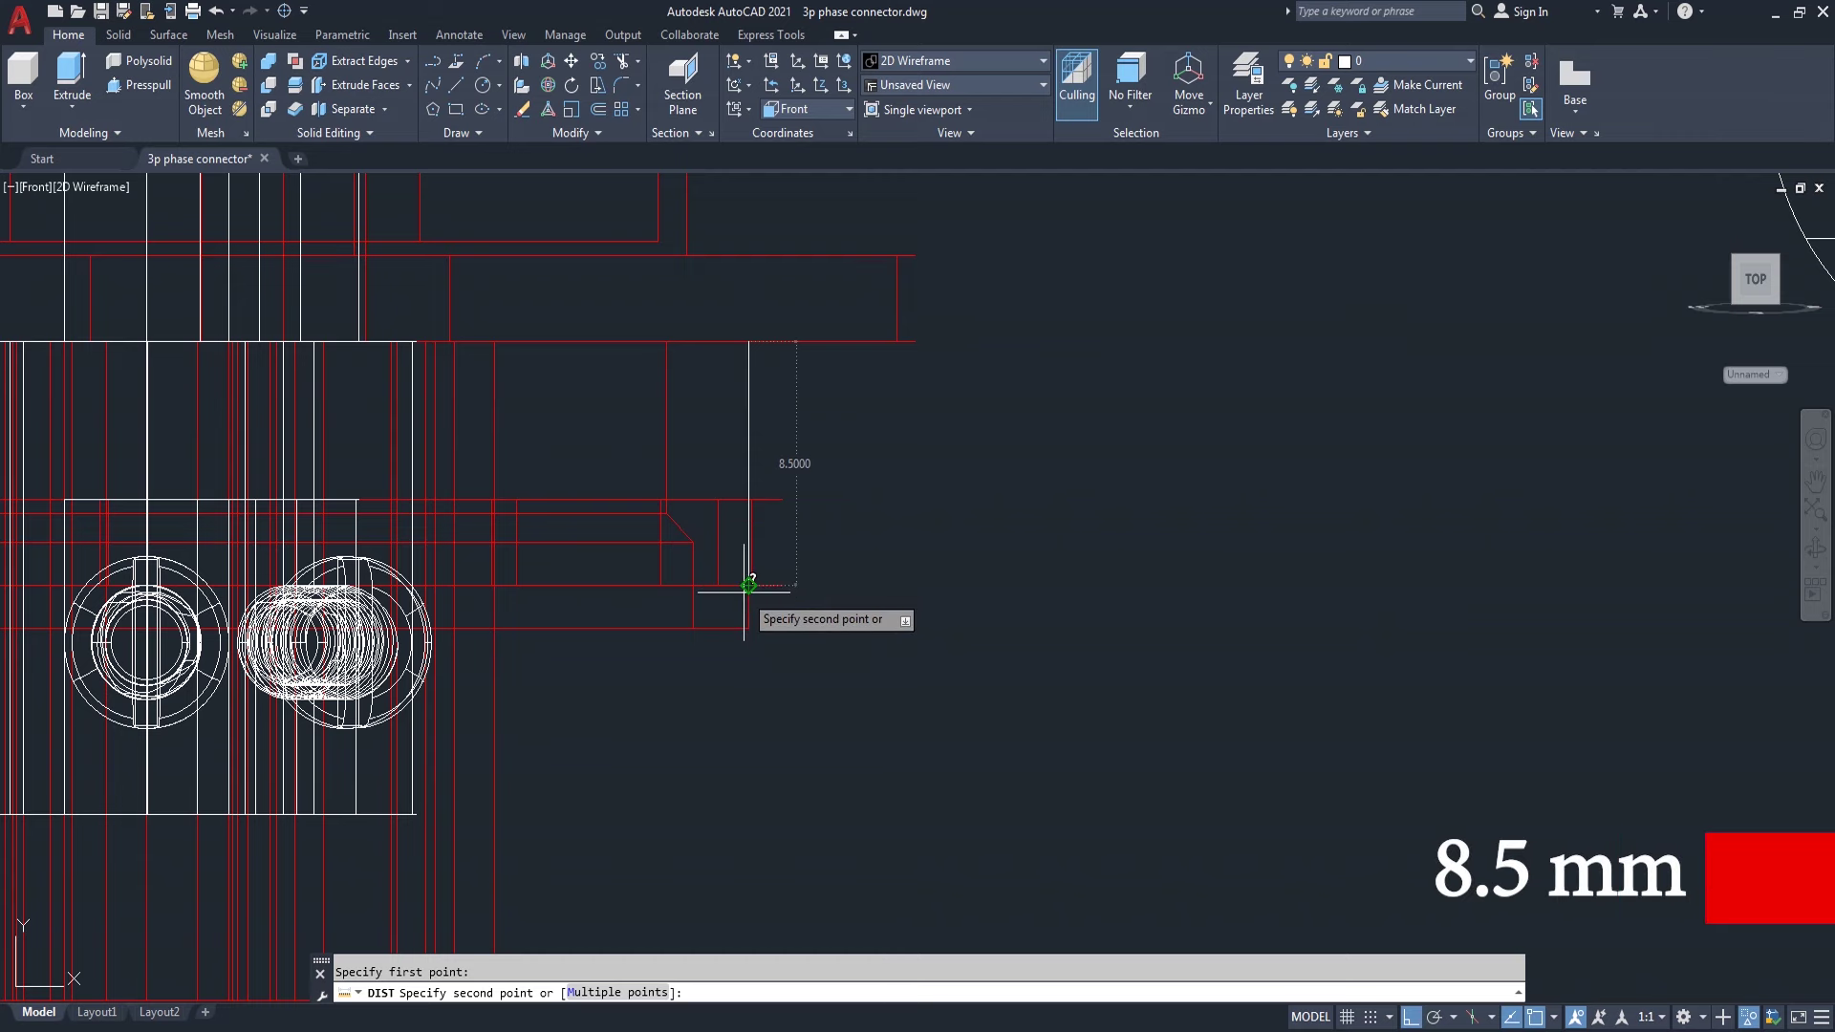
left_click(749, 585)
scroll(1099, 535, "down", 2)
scroll(1085, 602, "down", 3)
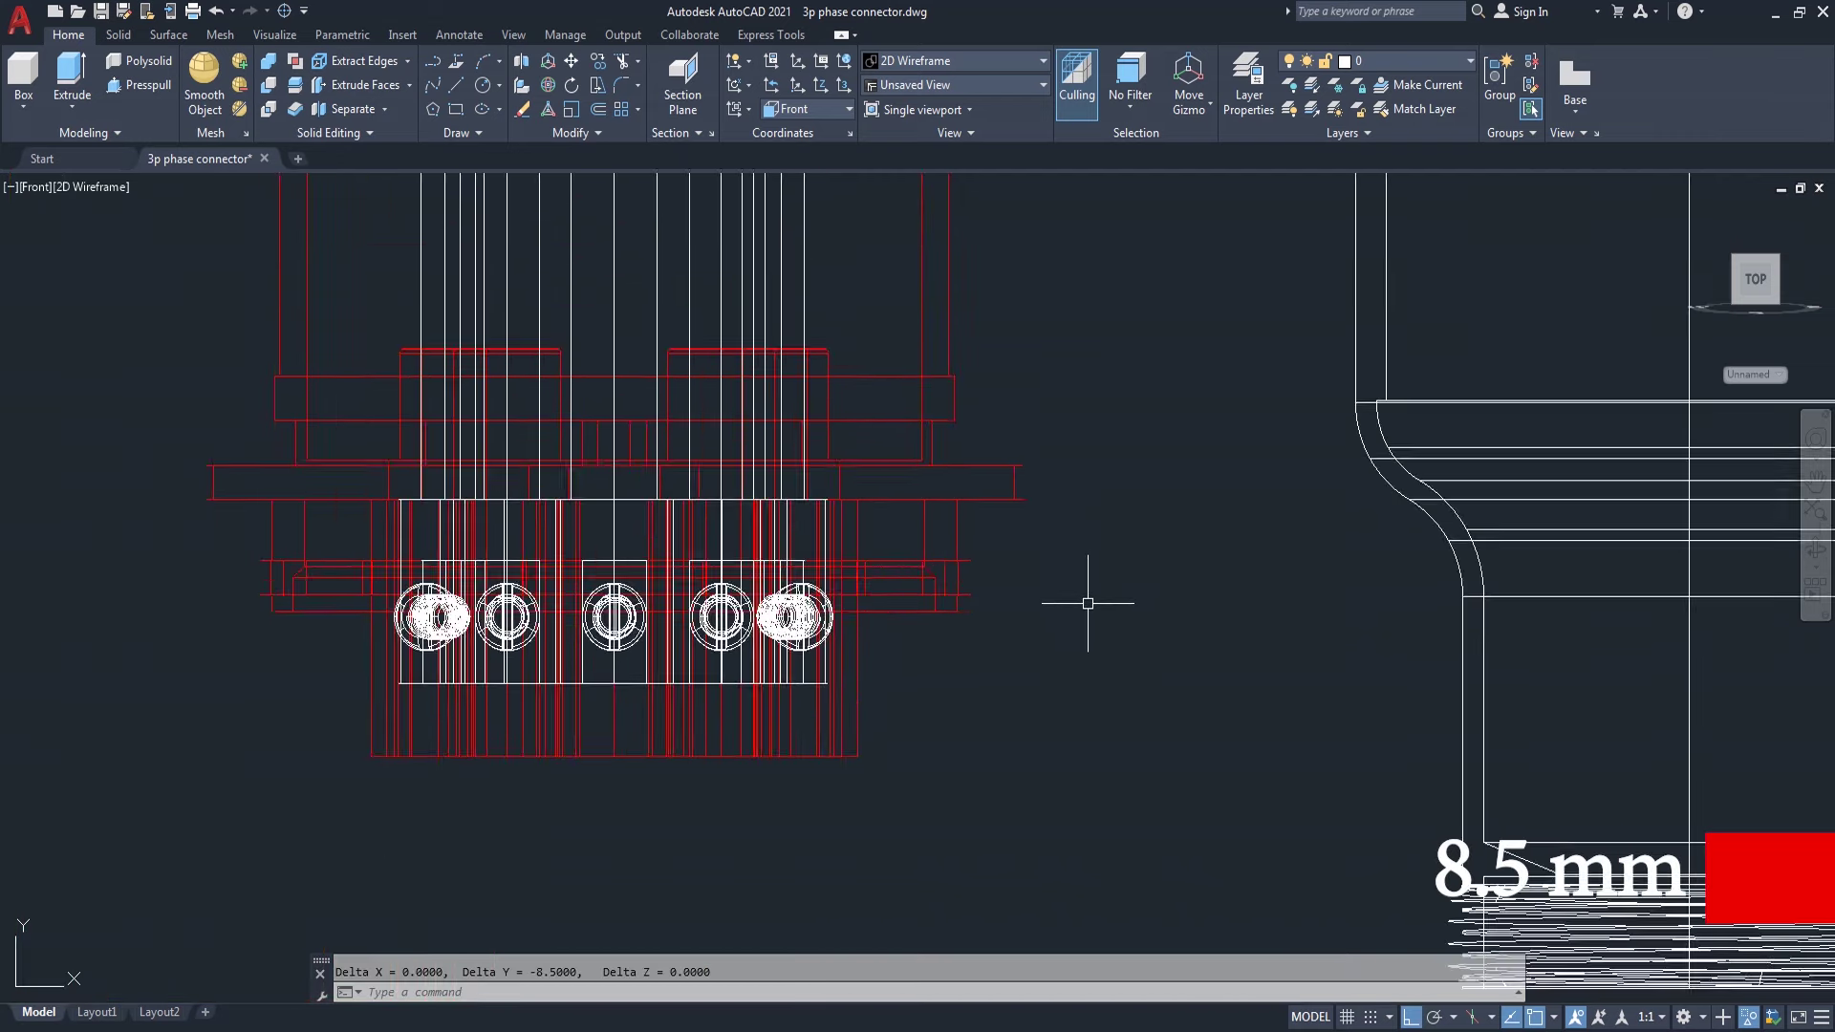
scroll(1087, 603, "down", 3)
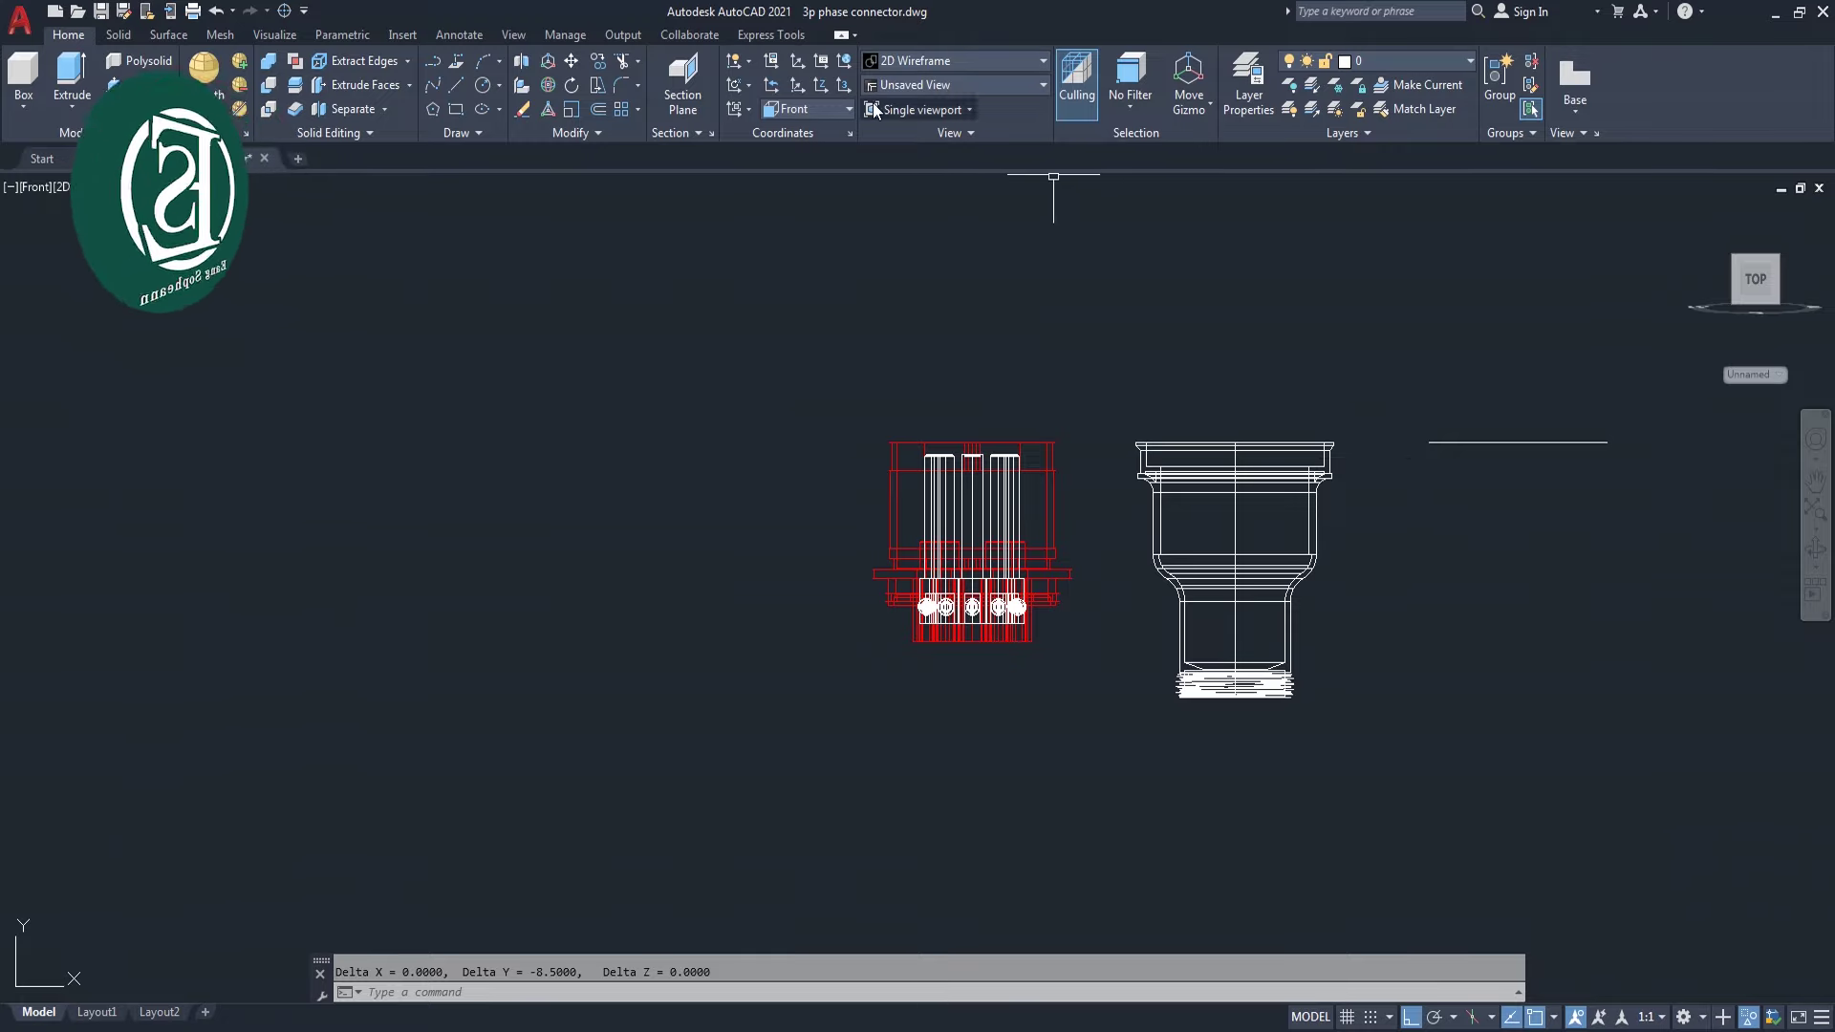
- Restore the World UCS and view the model from SW Isometric
left_click(828, 107)
left_click(794, 151)
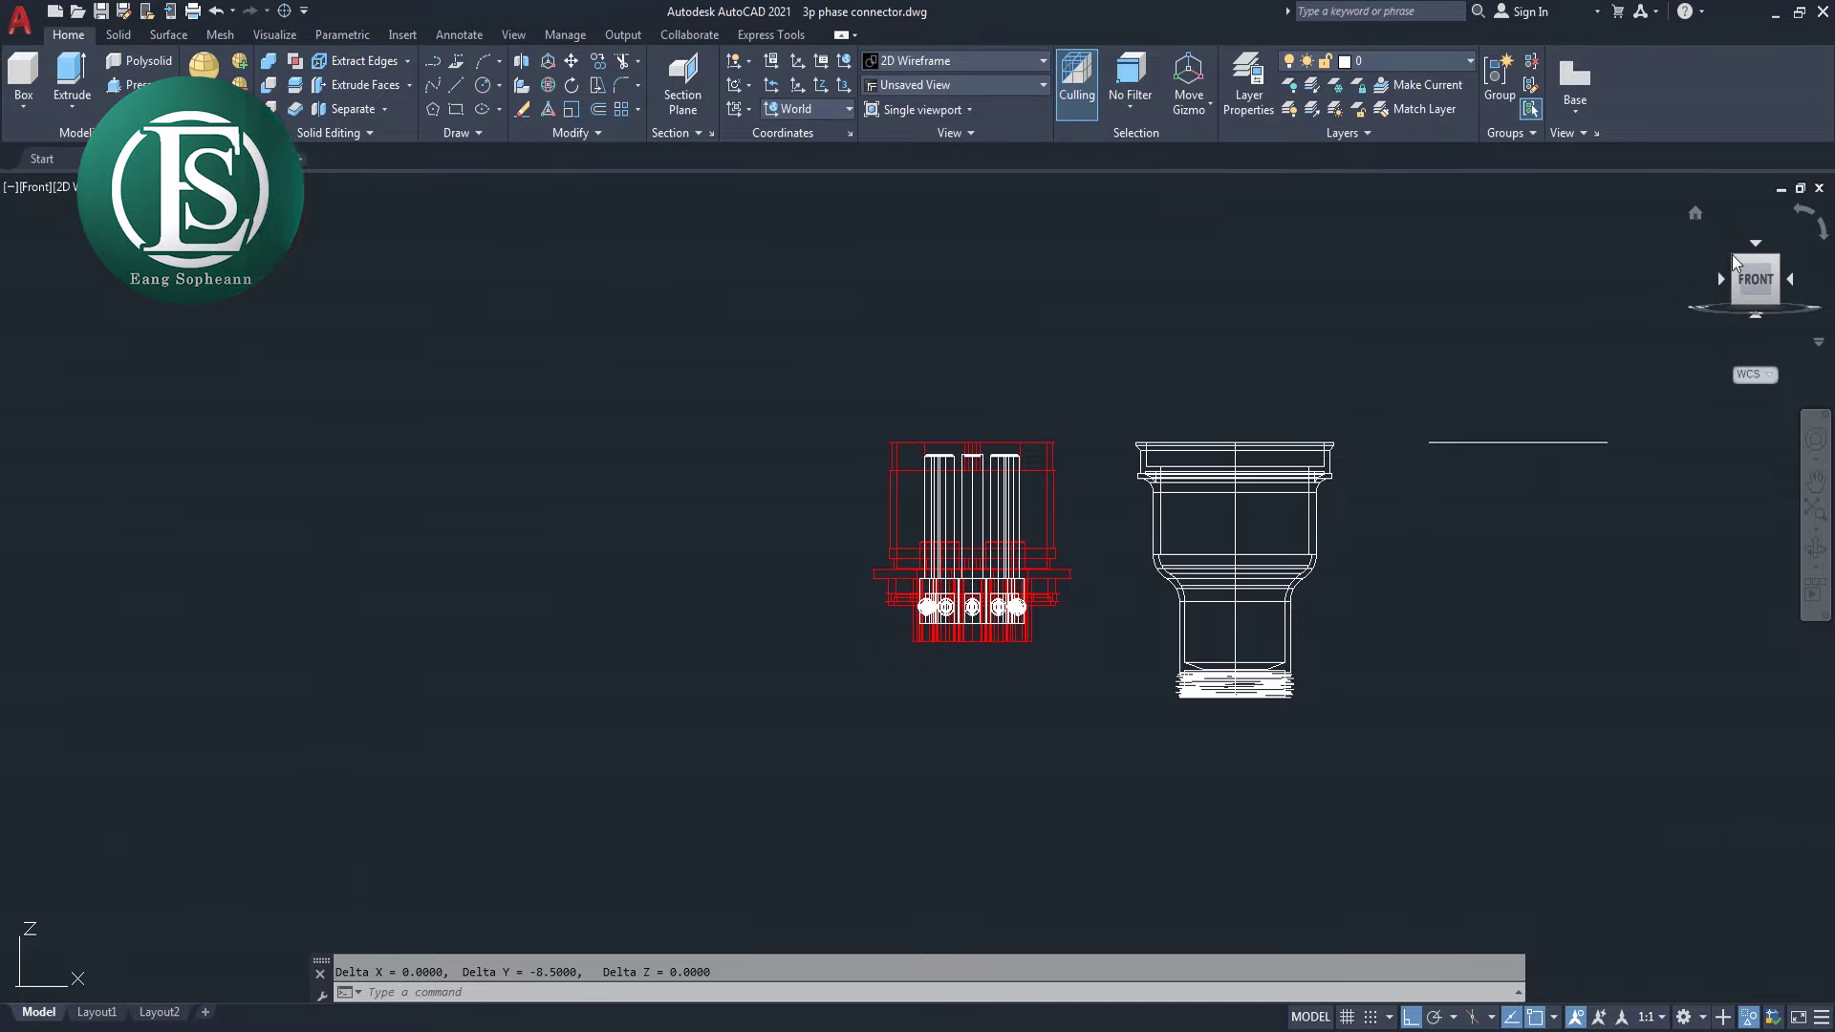
left_click(1738, 268)
scroll(1209, 359, "up", 5)
scroll(1229, 344, "up", 3)
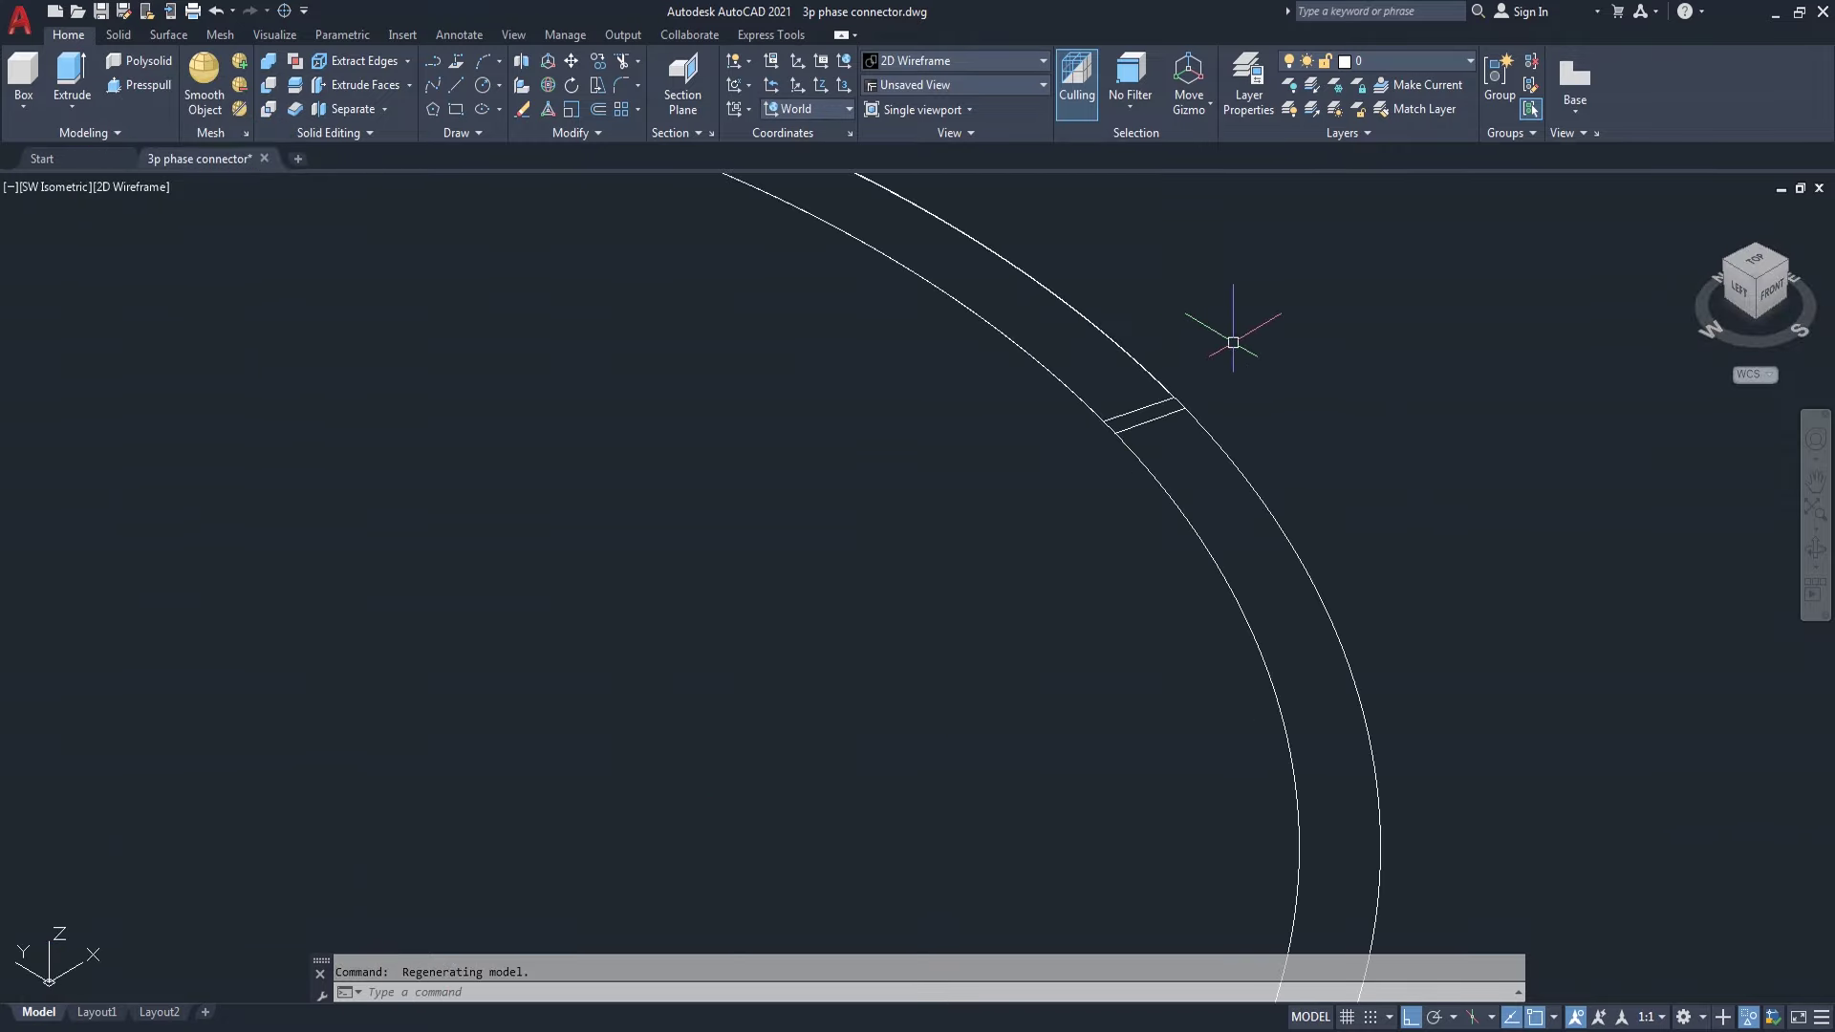
- Press-pull the small bounded area on the ring rim 8.5 up into an upright block
left_click(136, 83)
scroll(1142, 410, "up", 2)
left_click(1143, 410)
type("8.5")
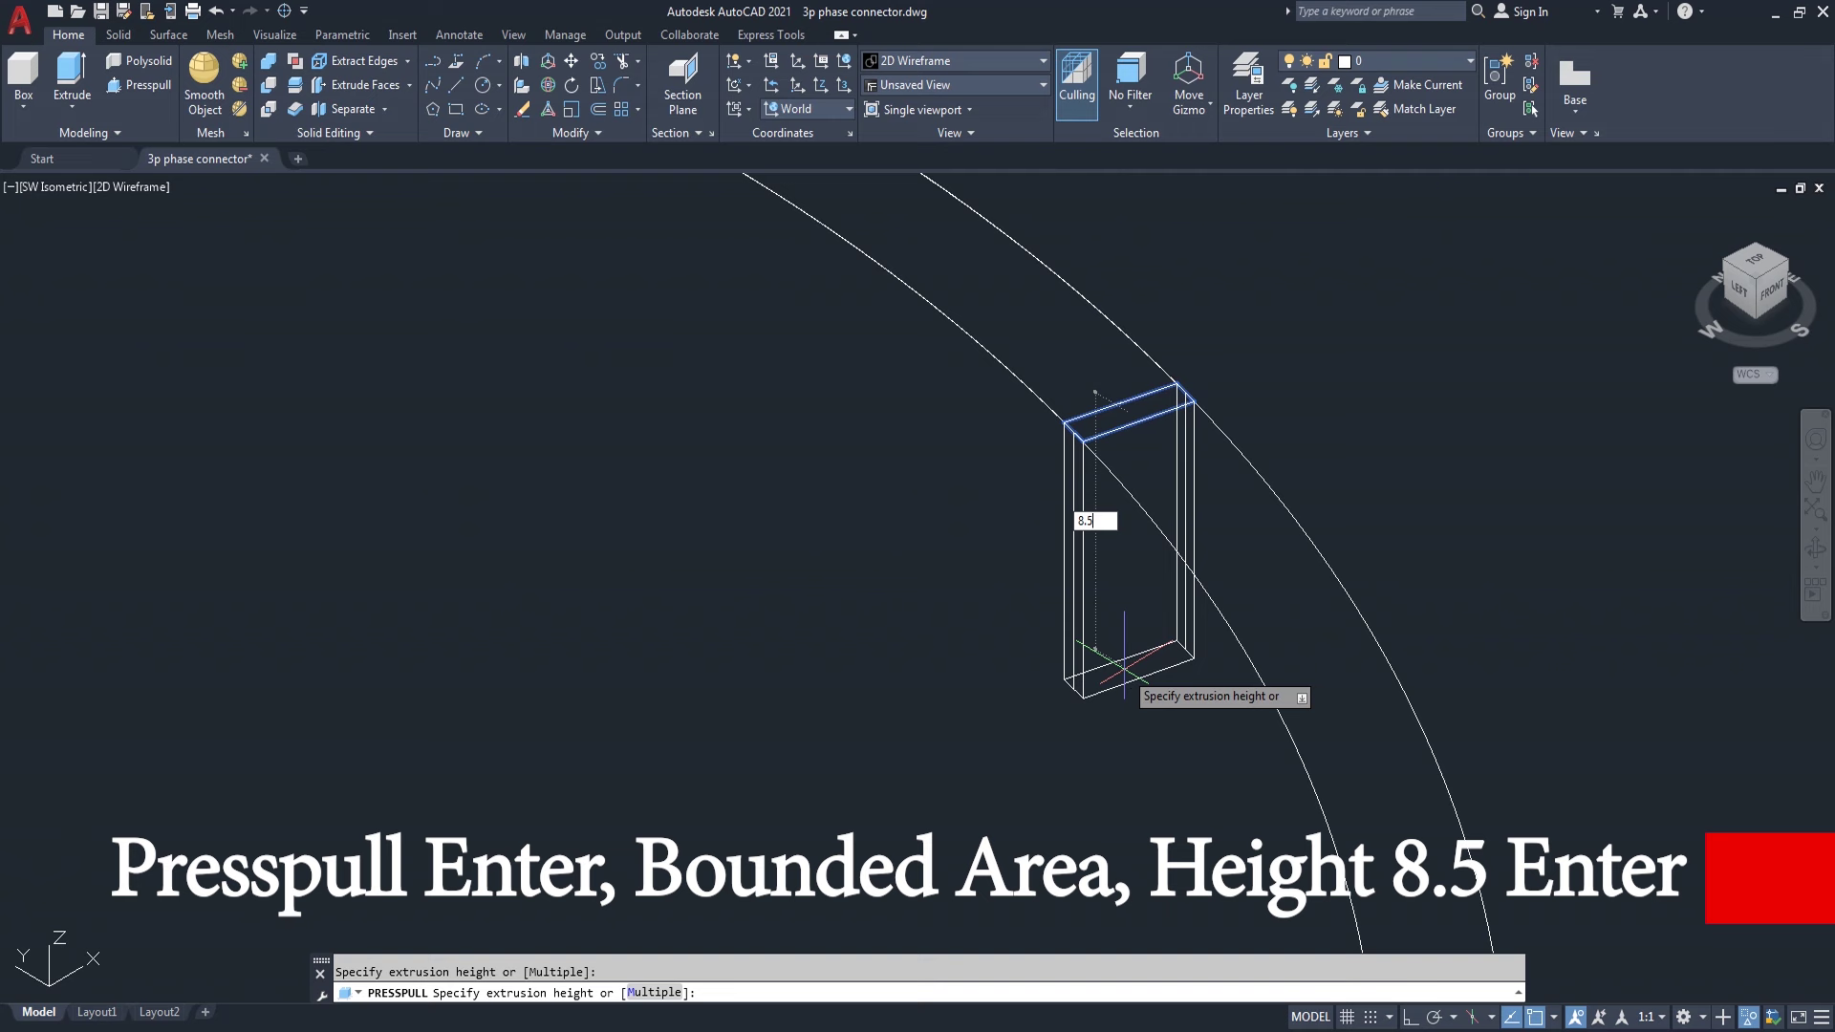
key("Return")
scroll(1046, 655, "down", 2)
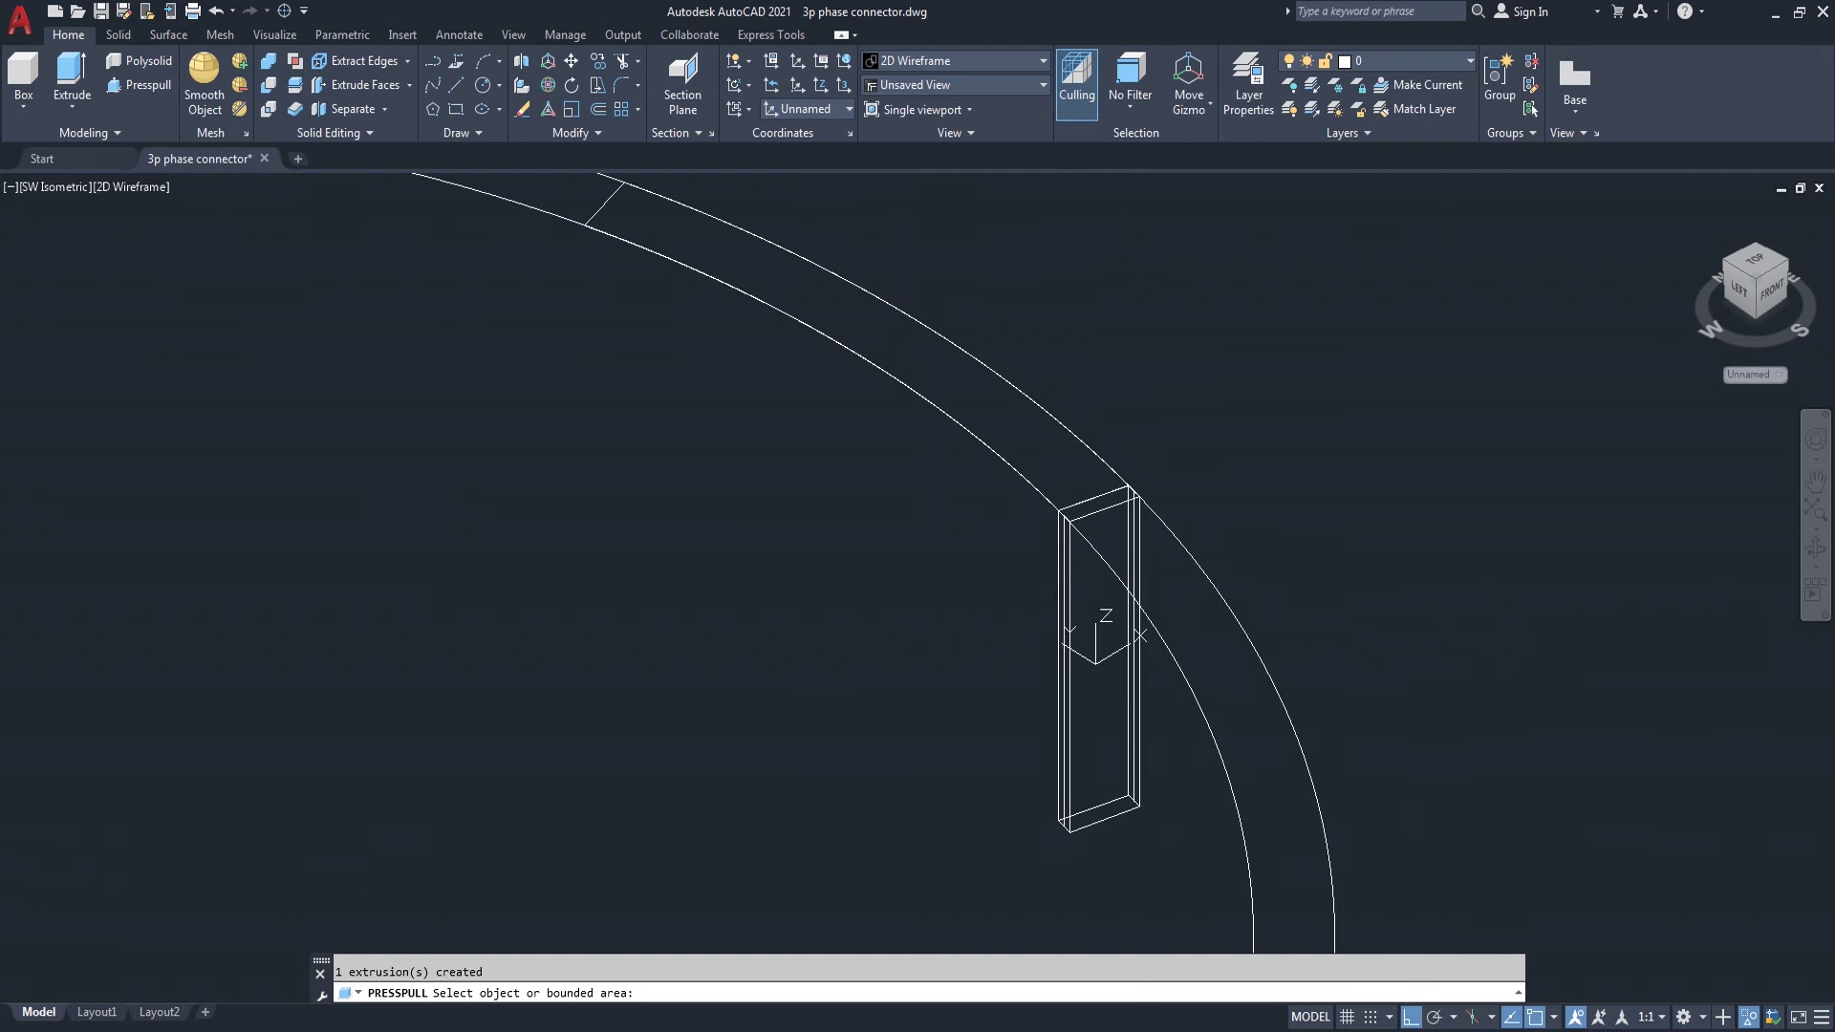
key("Return")
- End object isolation to bring back the curved fin, and show the model Shaded
left_click(1713, 1017)
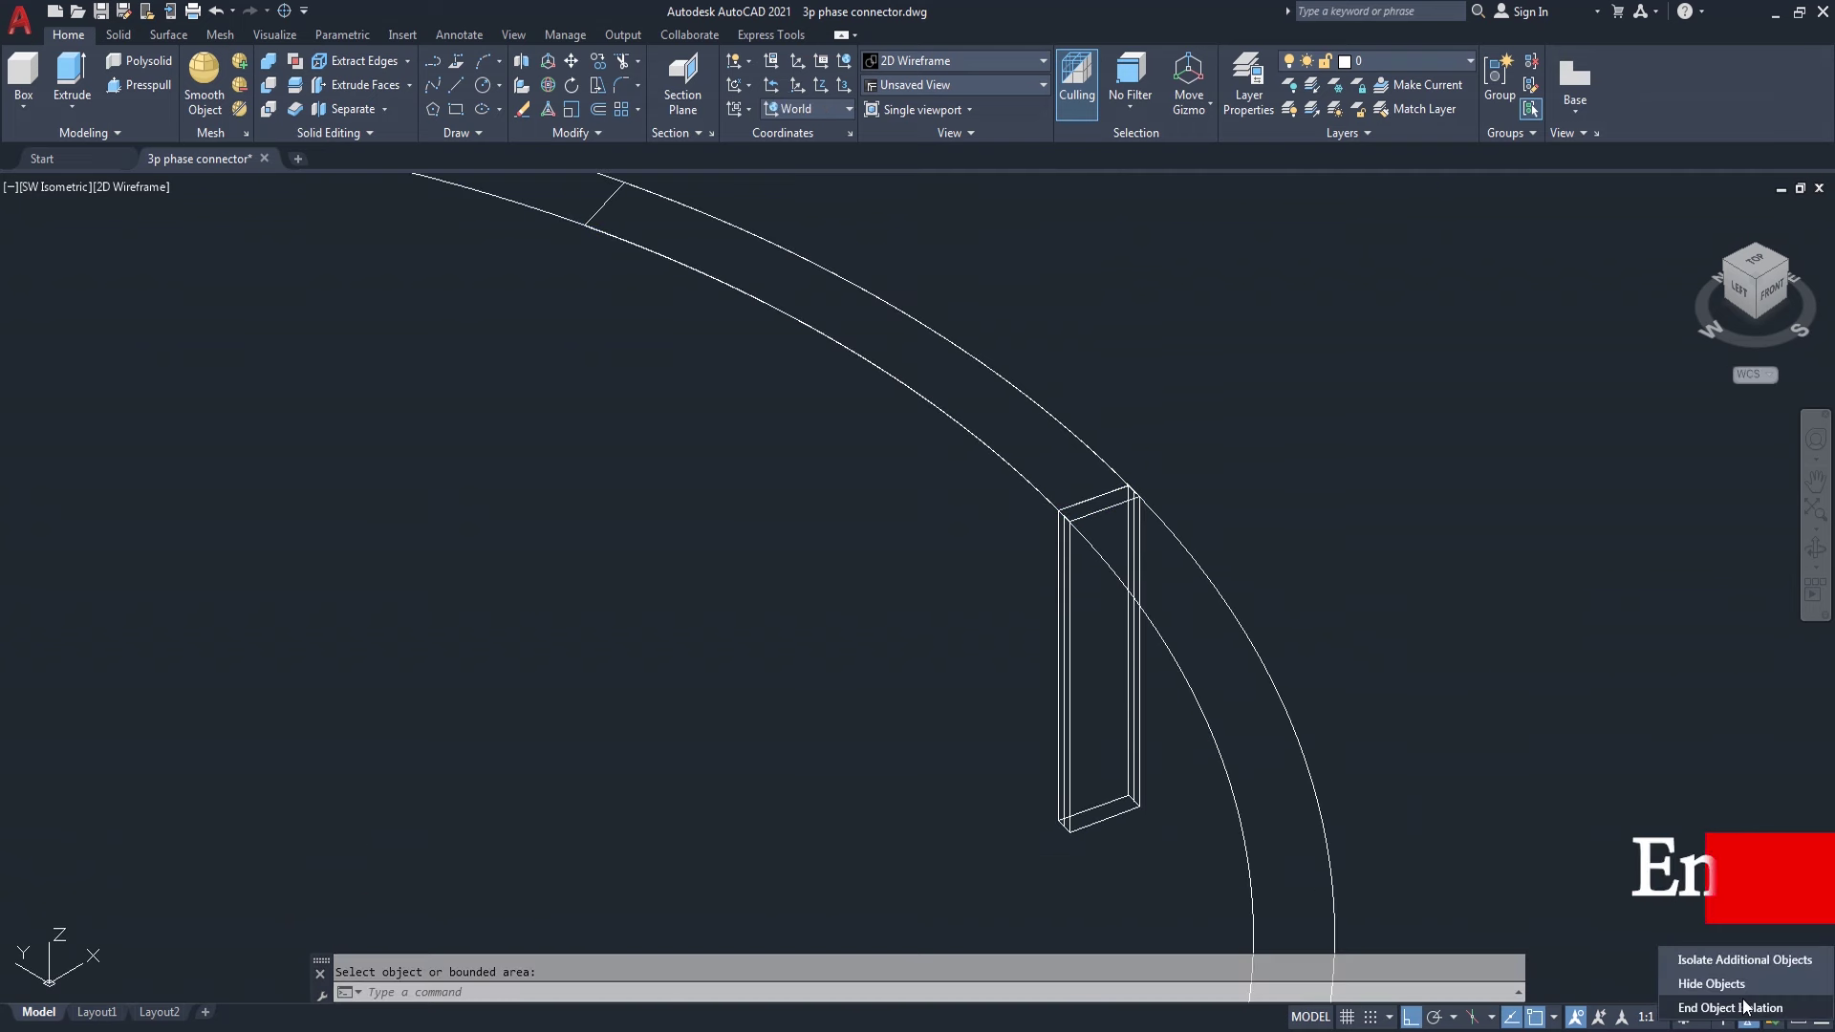
left_click(1625, 1004)
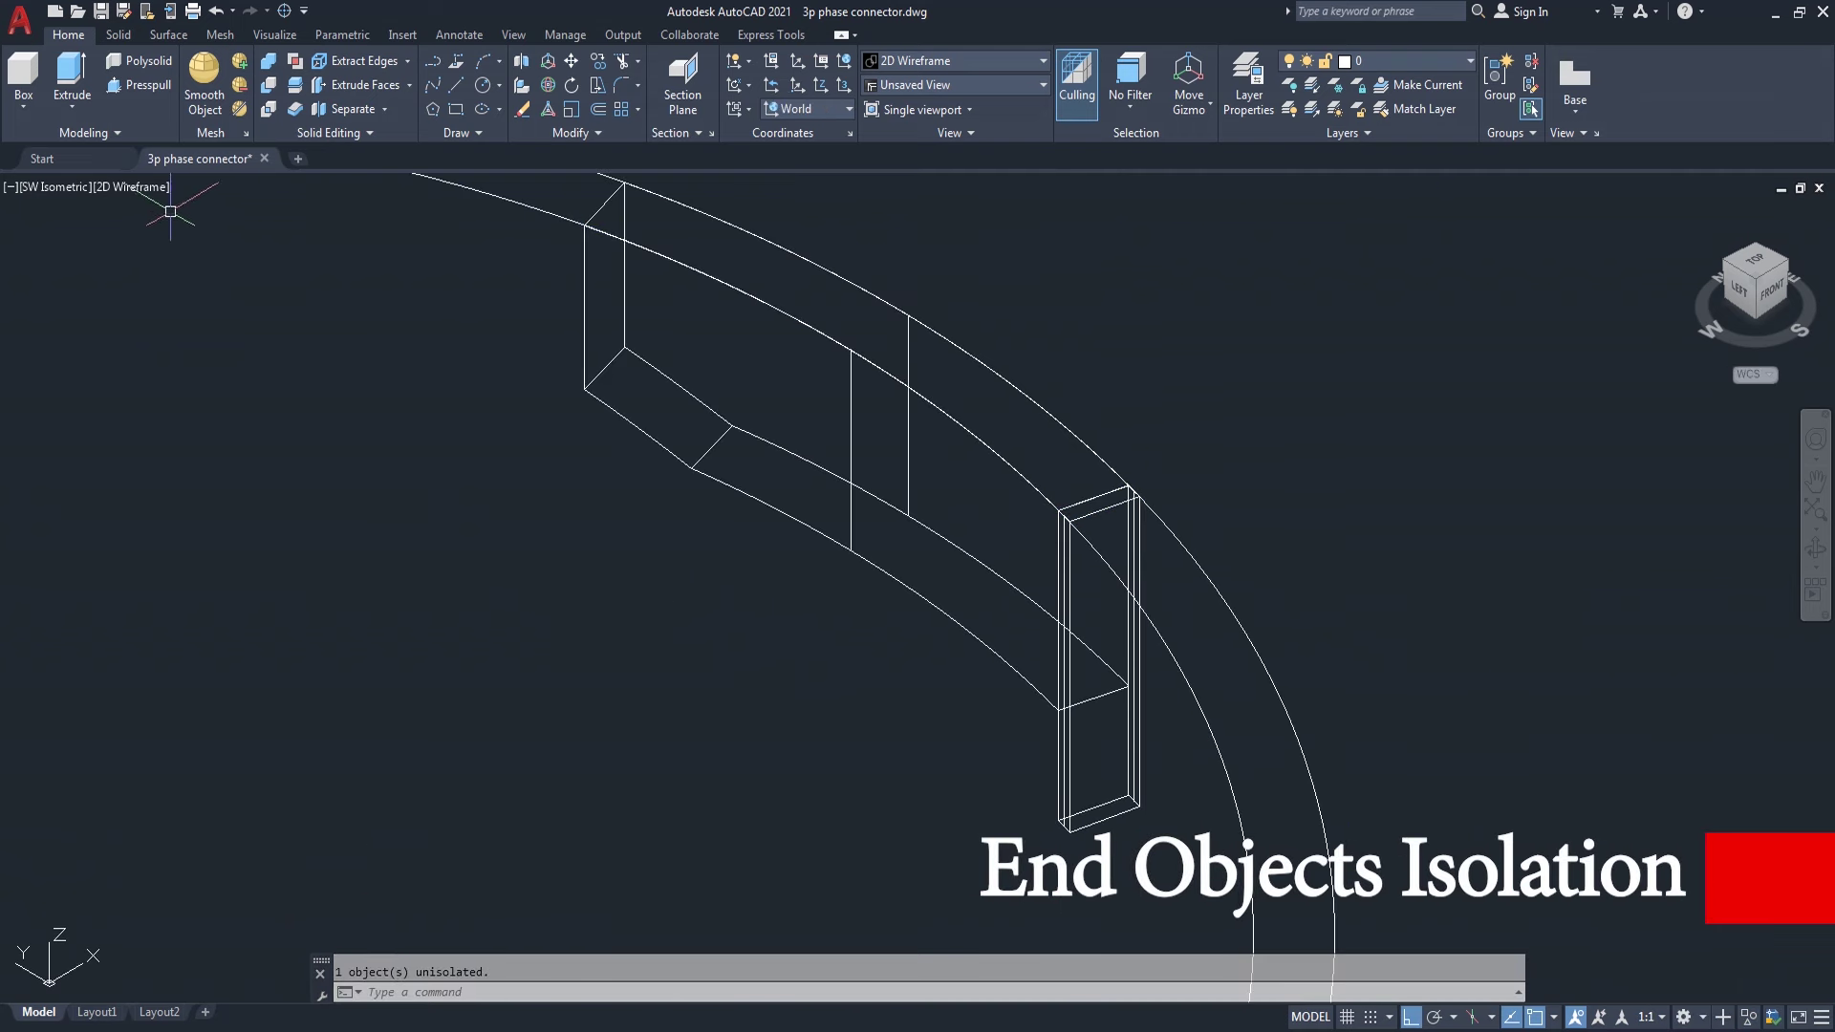
left_click(153, 188)
left_click(203, 327)
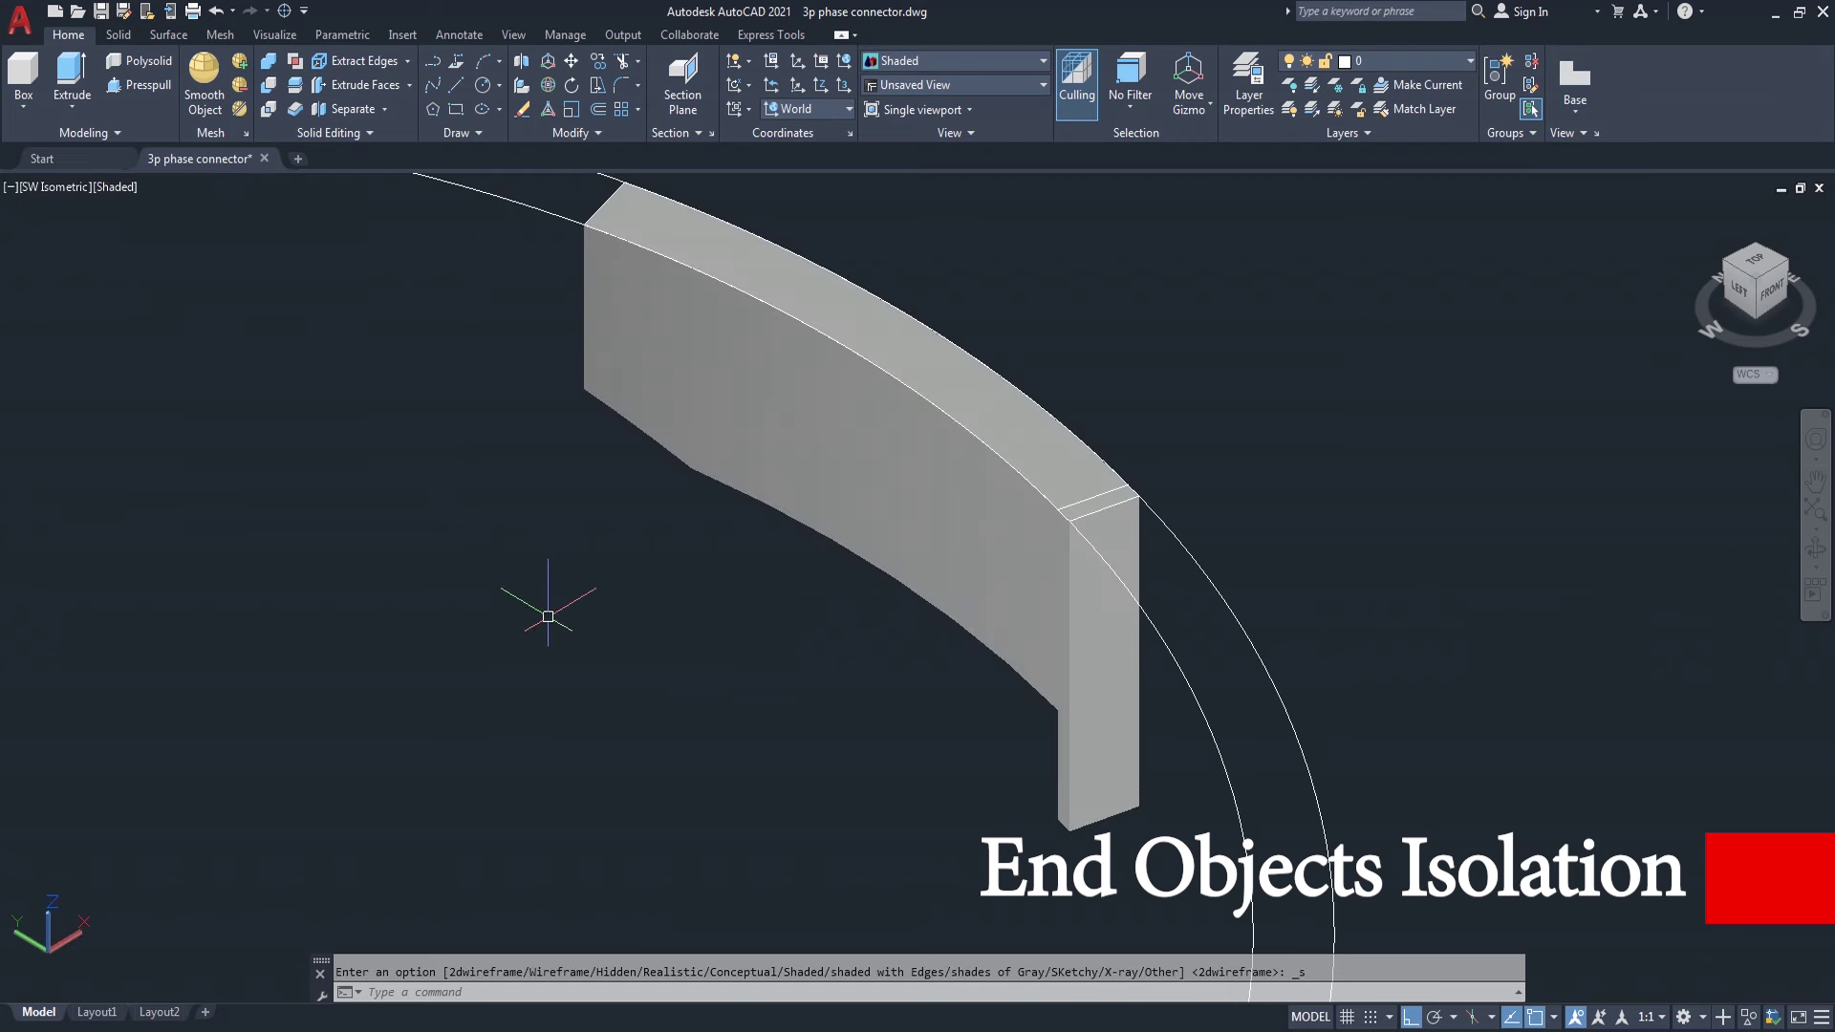
- Start a UNION with the upright block as the first solid
type("uni")
key("Return")
left_click(1104, 725)
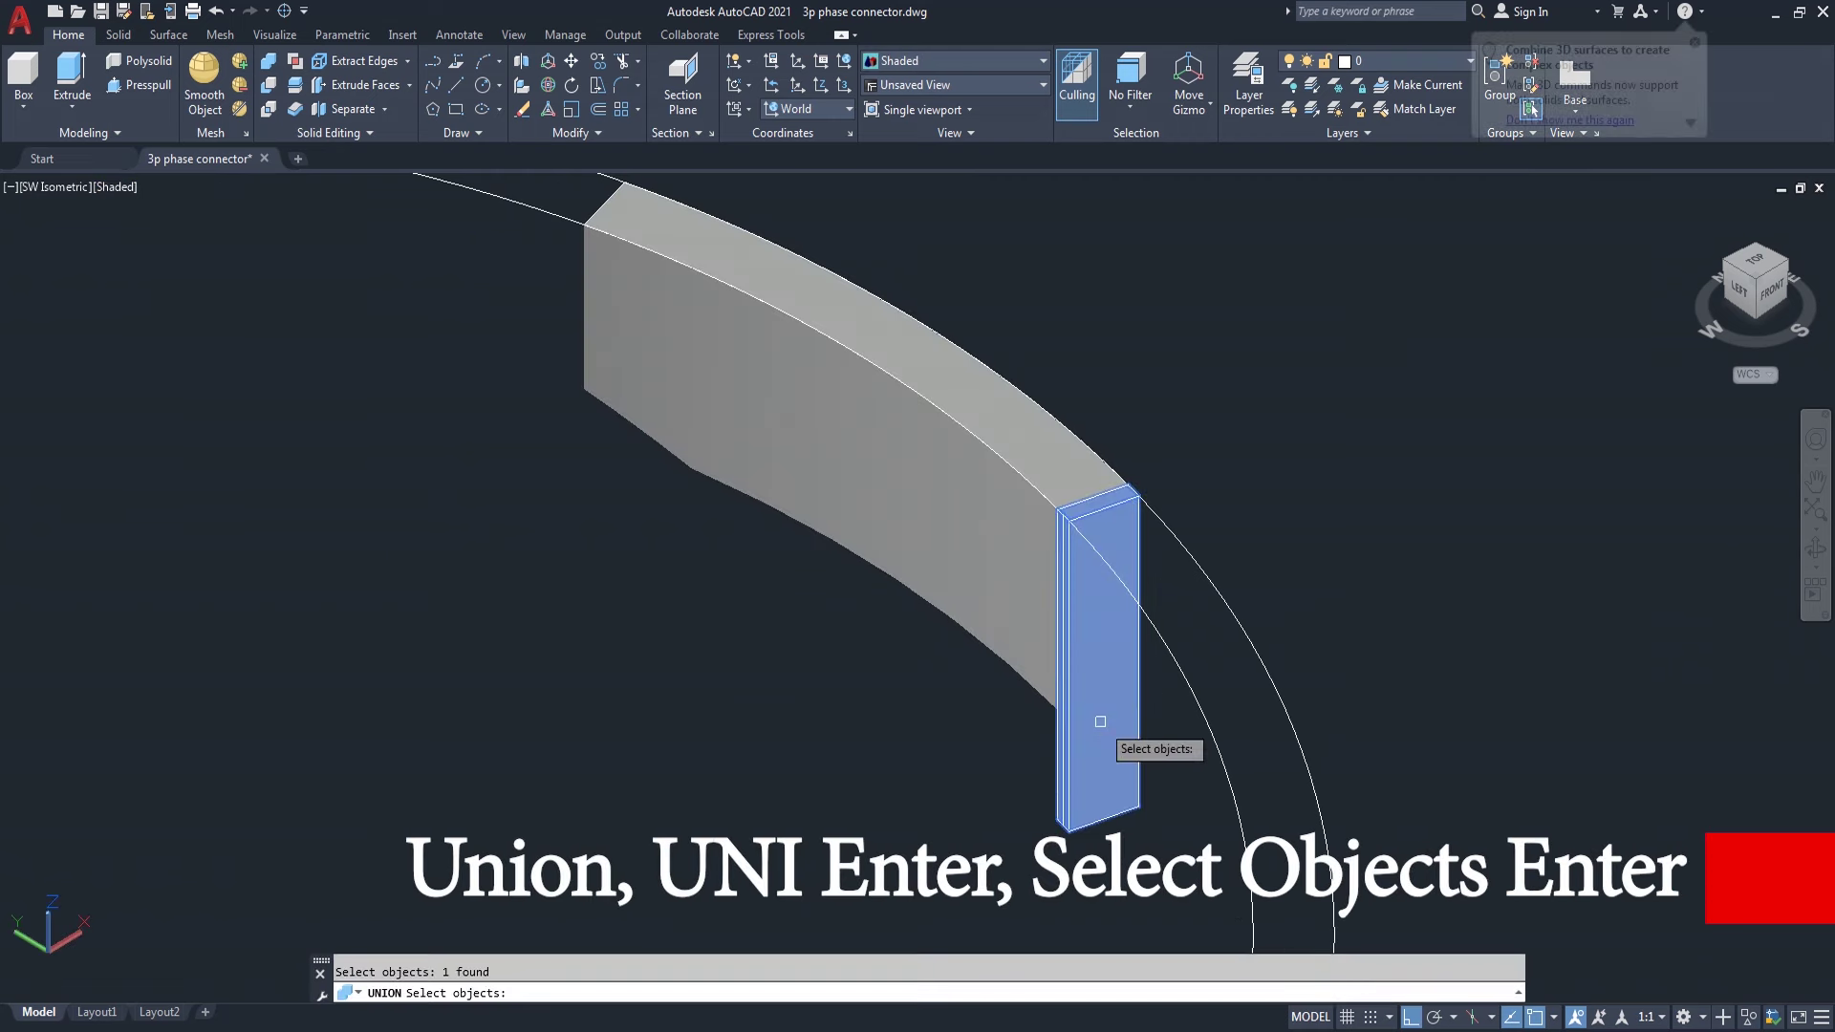
- Union the curved fin with the upright block into one solid
left_click(960, 583)
key("Return")
scroll(1072, 632, "down", 3)
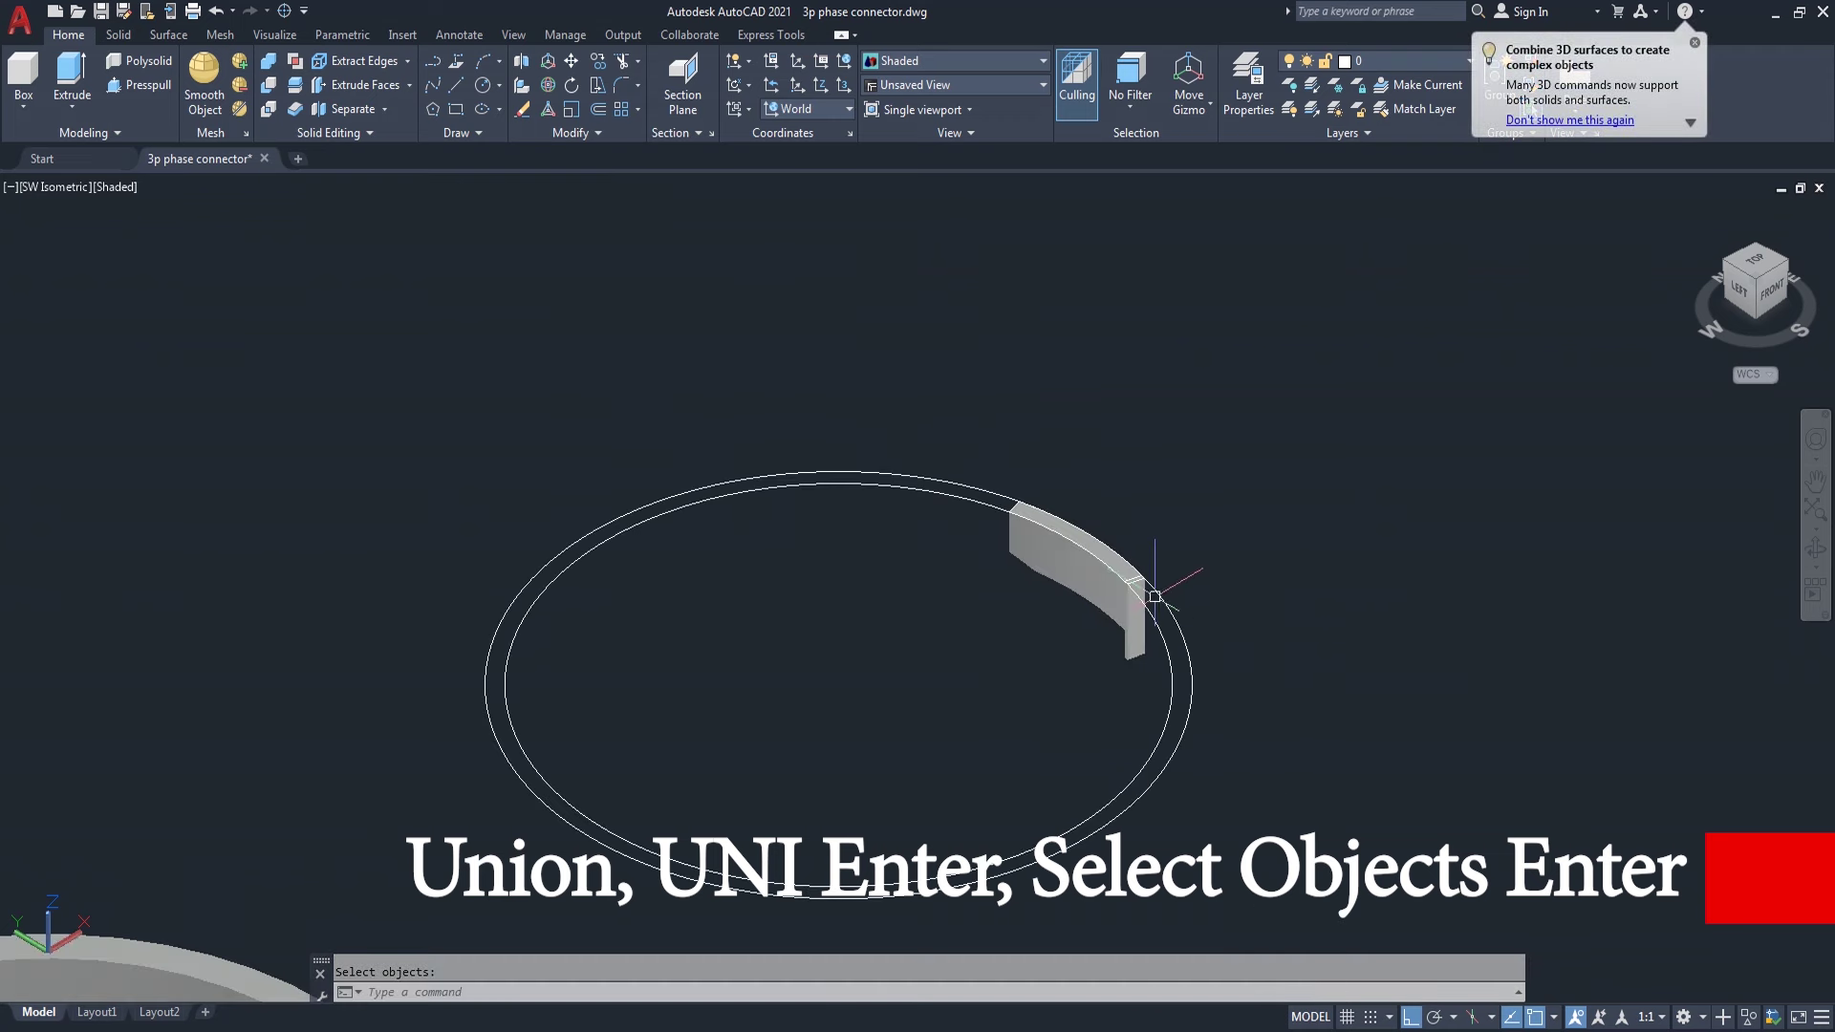
scroll(1075, 641, "down", 2)
scroll(1080, 648, "up", 2)
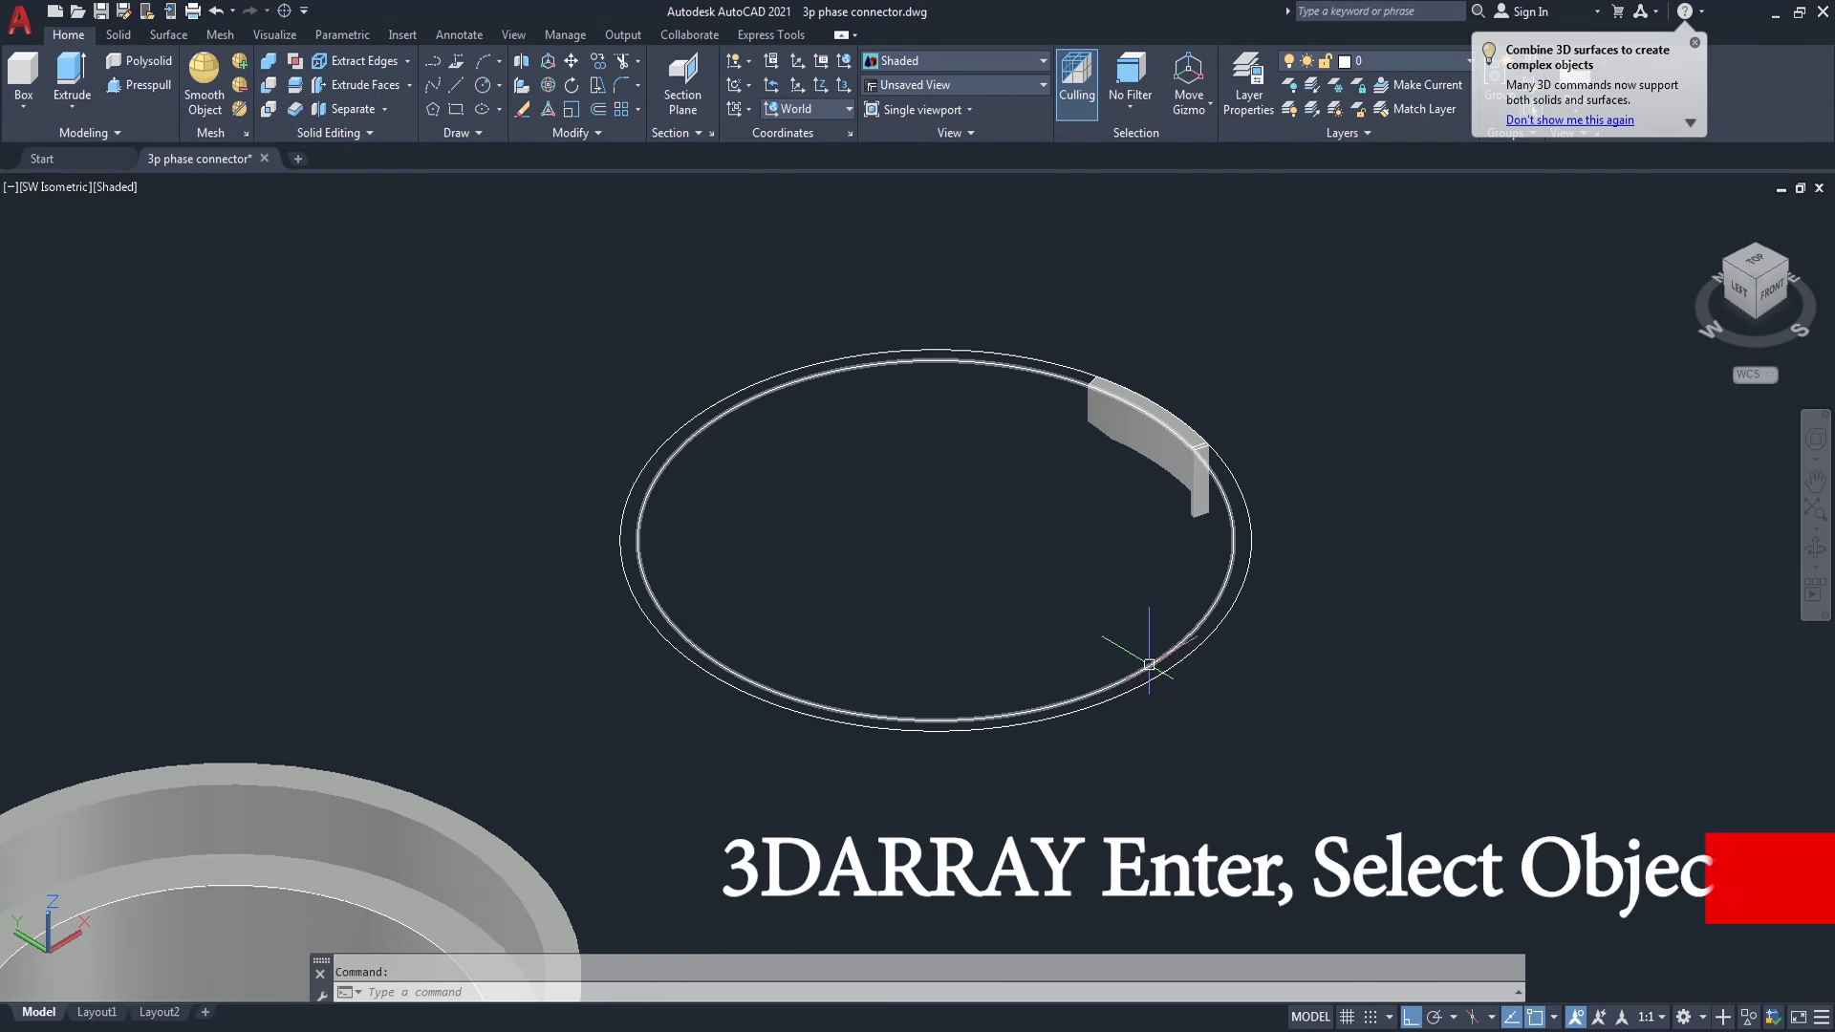
- Polar-array the merged fin into 3 rotated copies over 360° about the ring's vertical centre axis
type("3a")
key("Return")
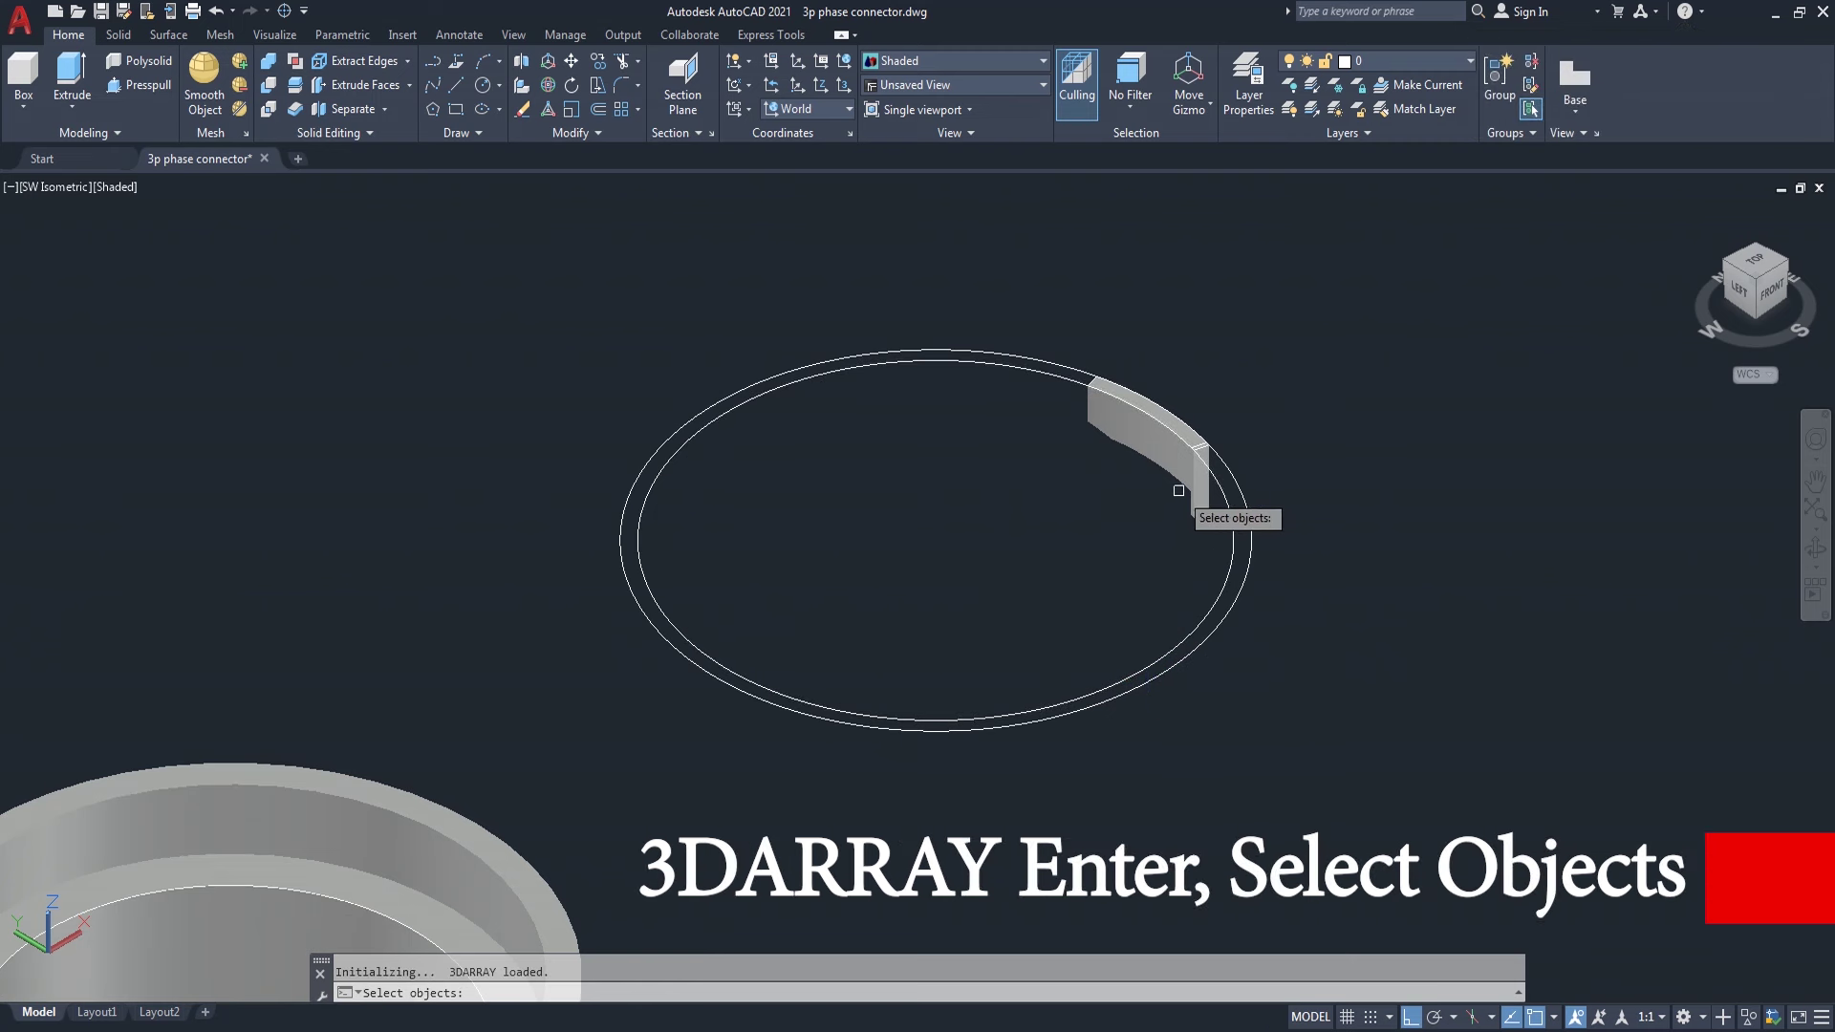
left_click(1186, 499)
key("Return")
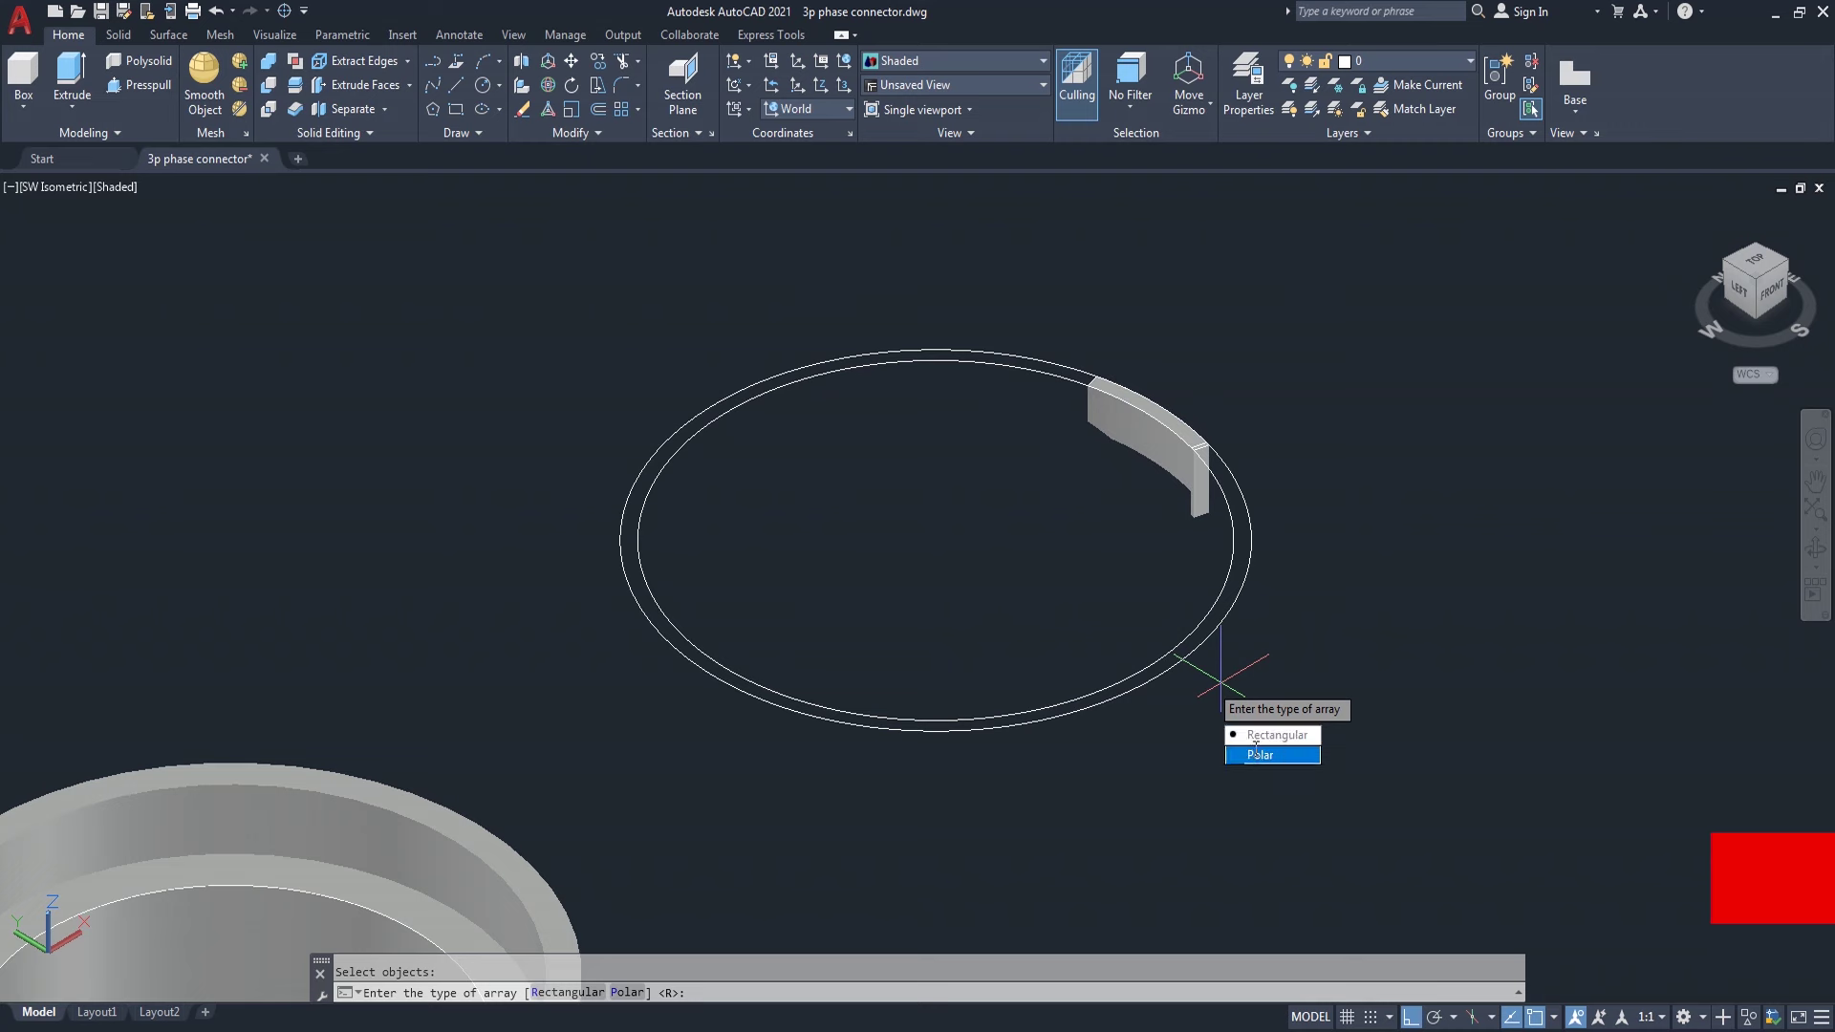
left_click(1256, 753)
type("3")
key("Return")
key("Return")
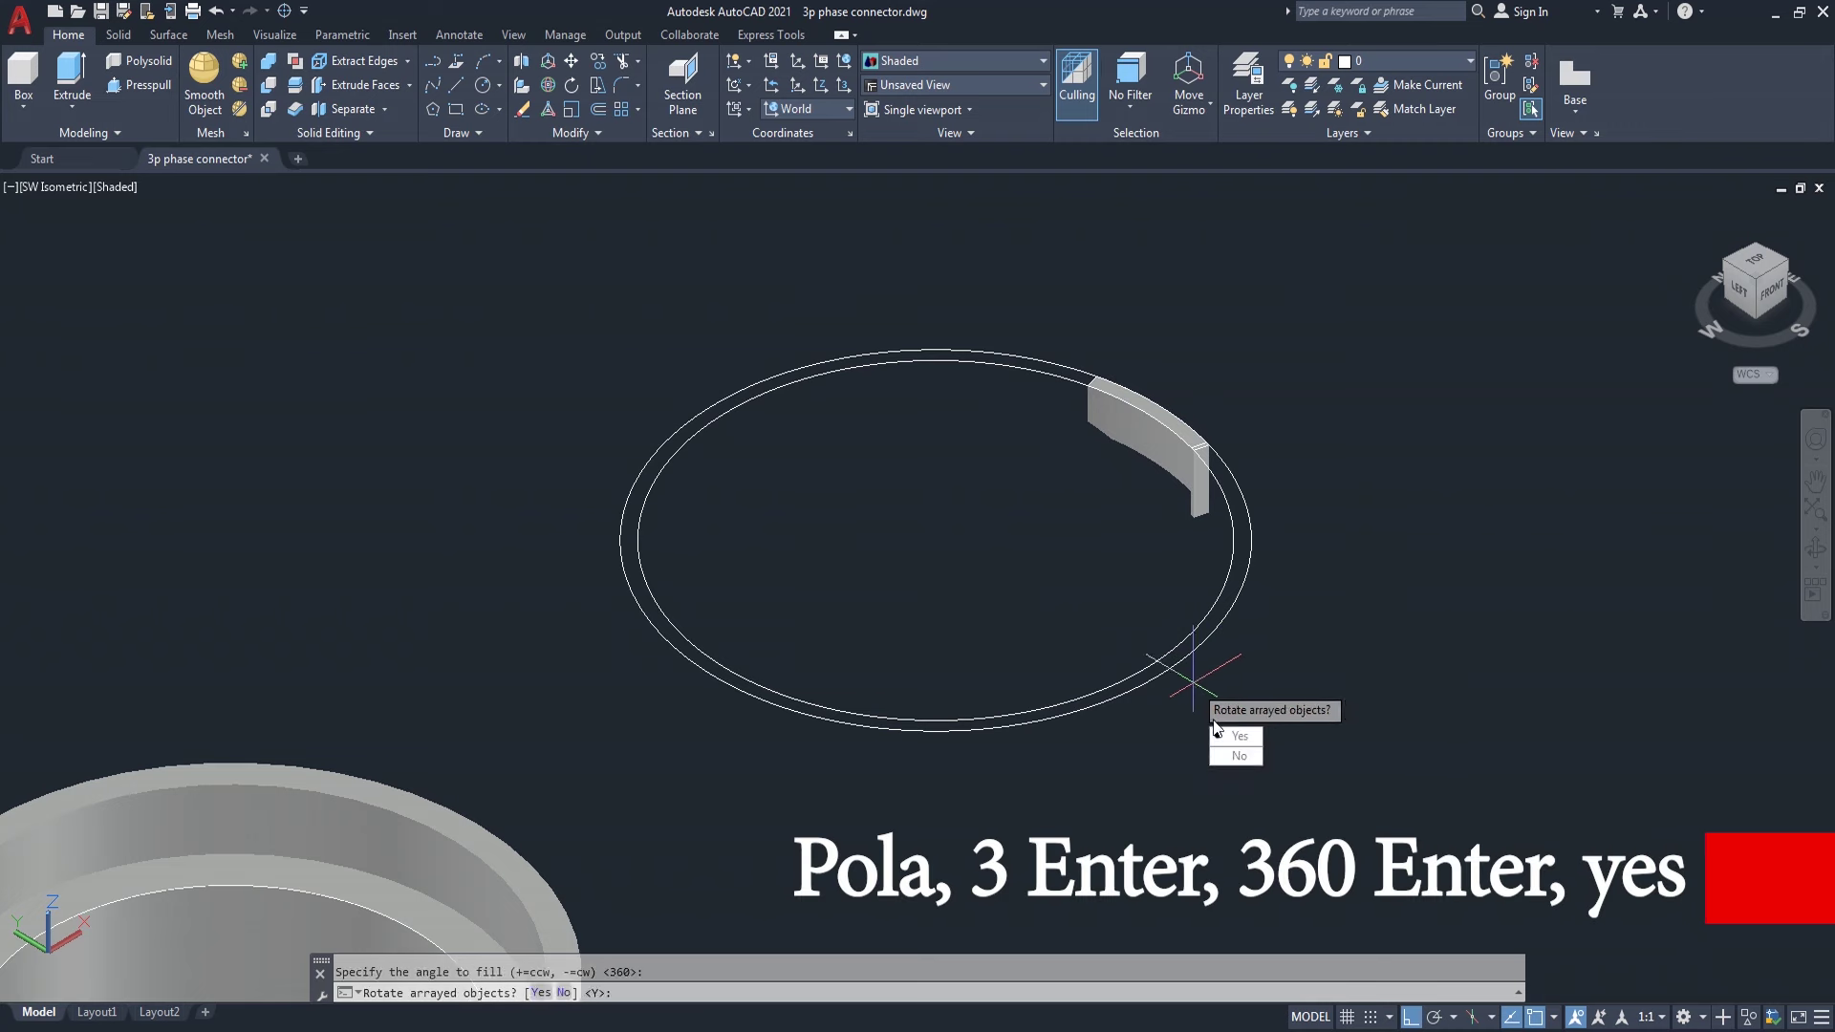
left_click(1239, 751)
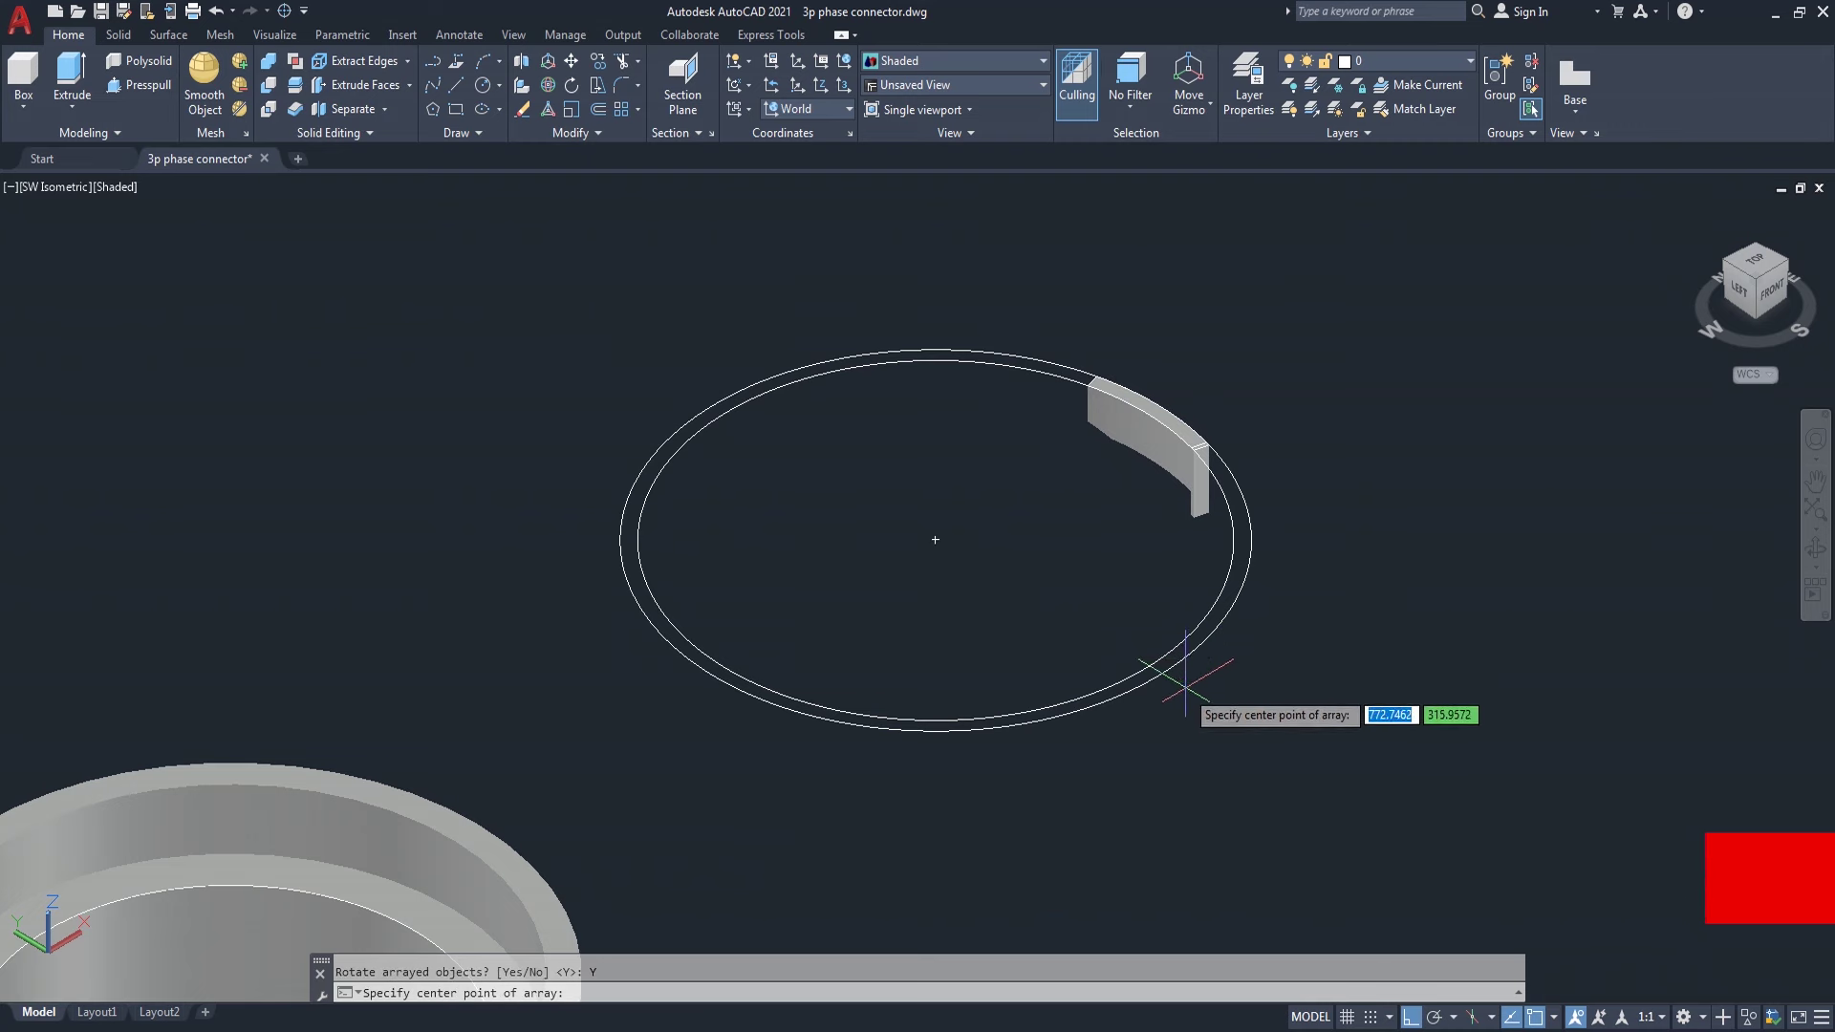
left_click(935, 540)
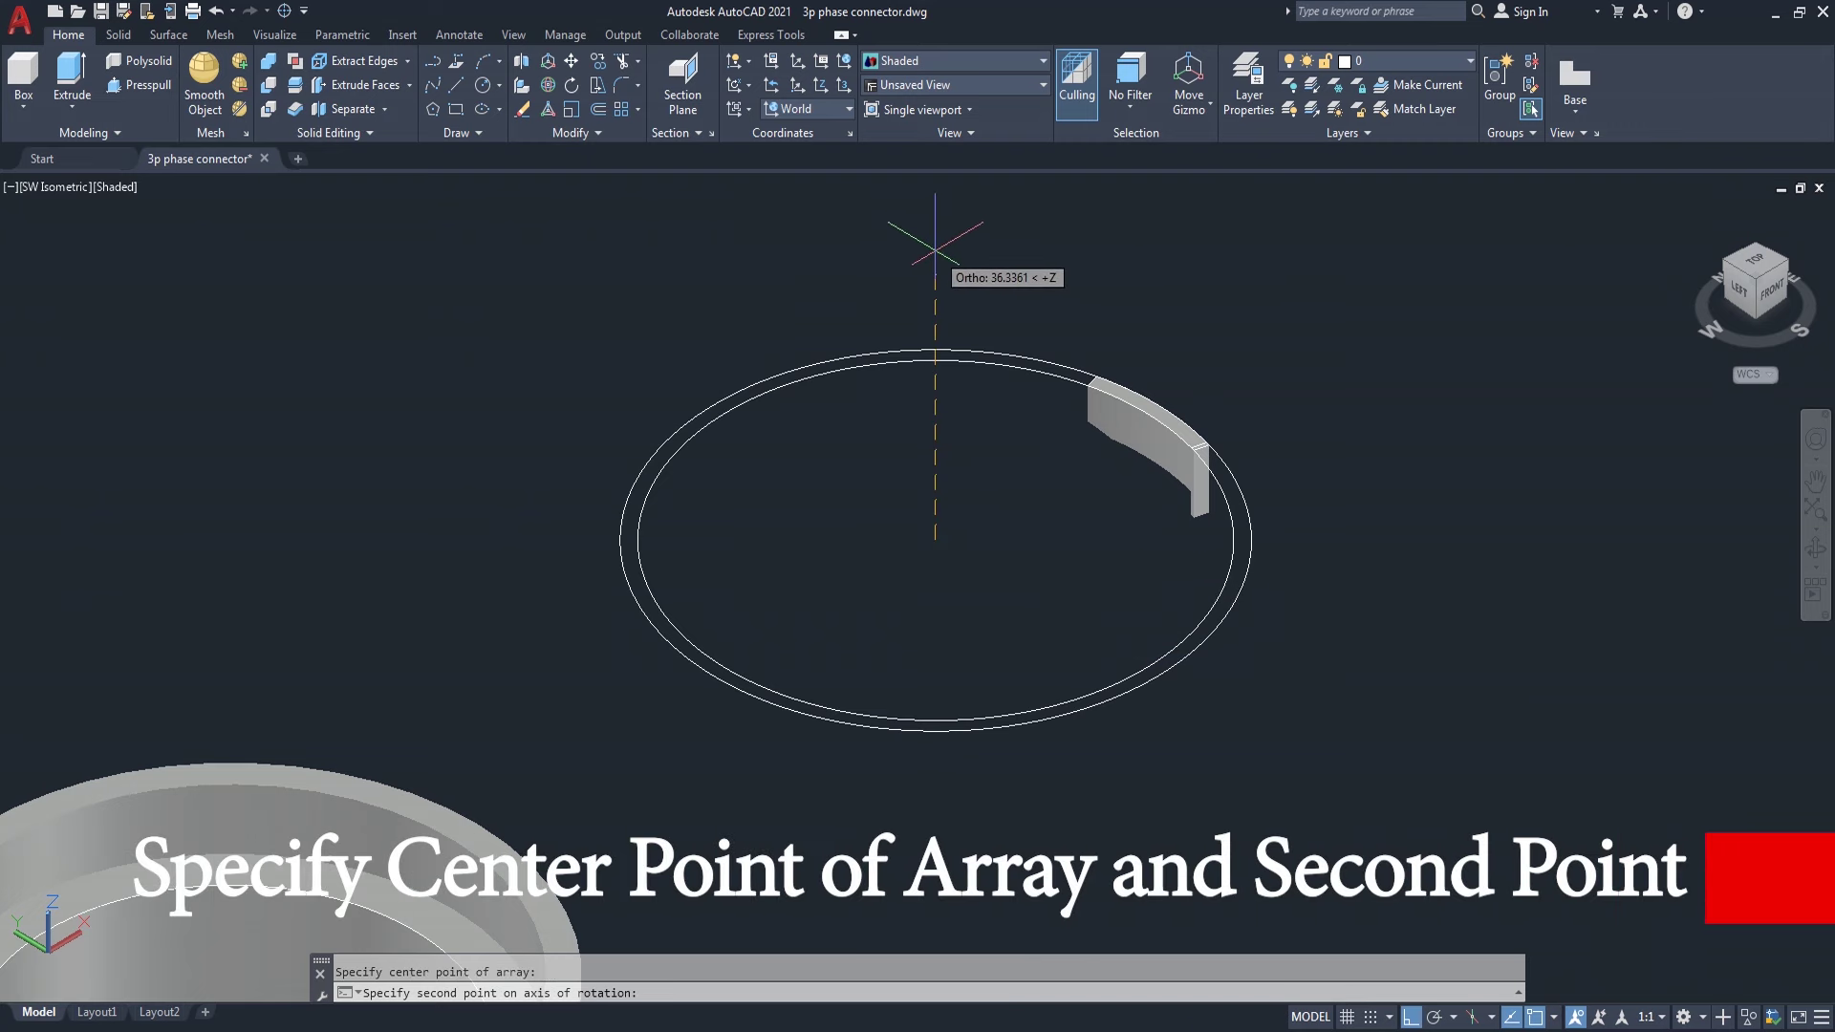
left_click(934, 246)
scroll(1266, 295, "down", 5)
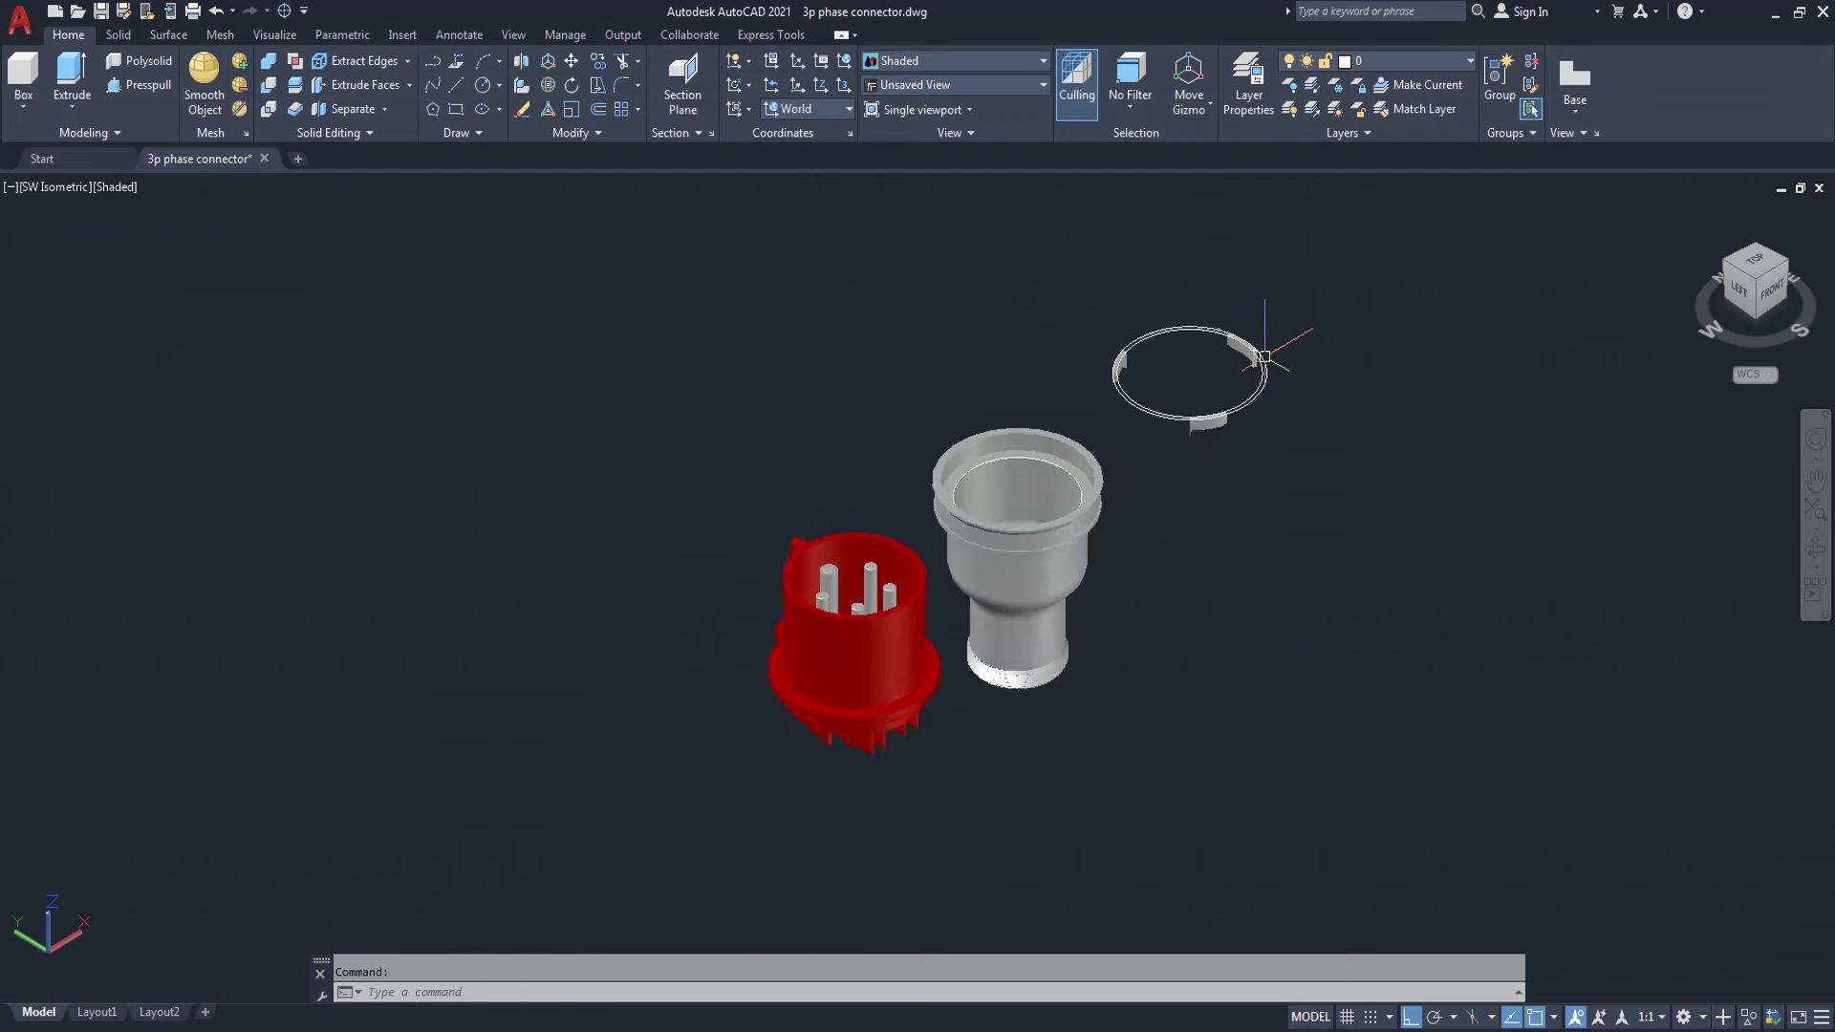
- Move the fin segments, using the ring centre as the base point
scroll(1267, 344, "up", 4)
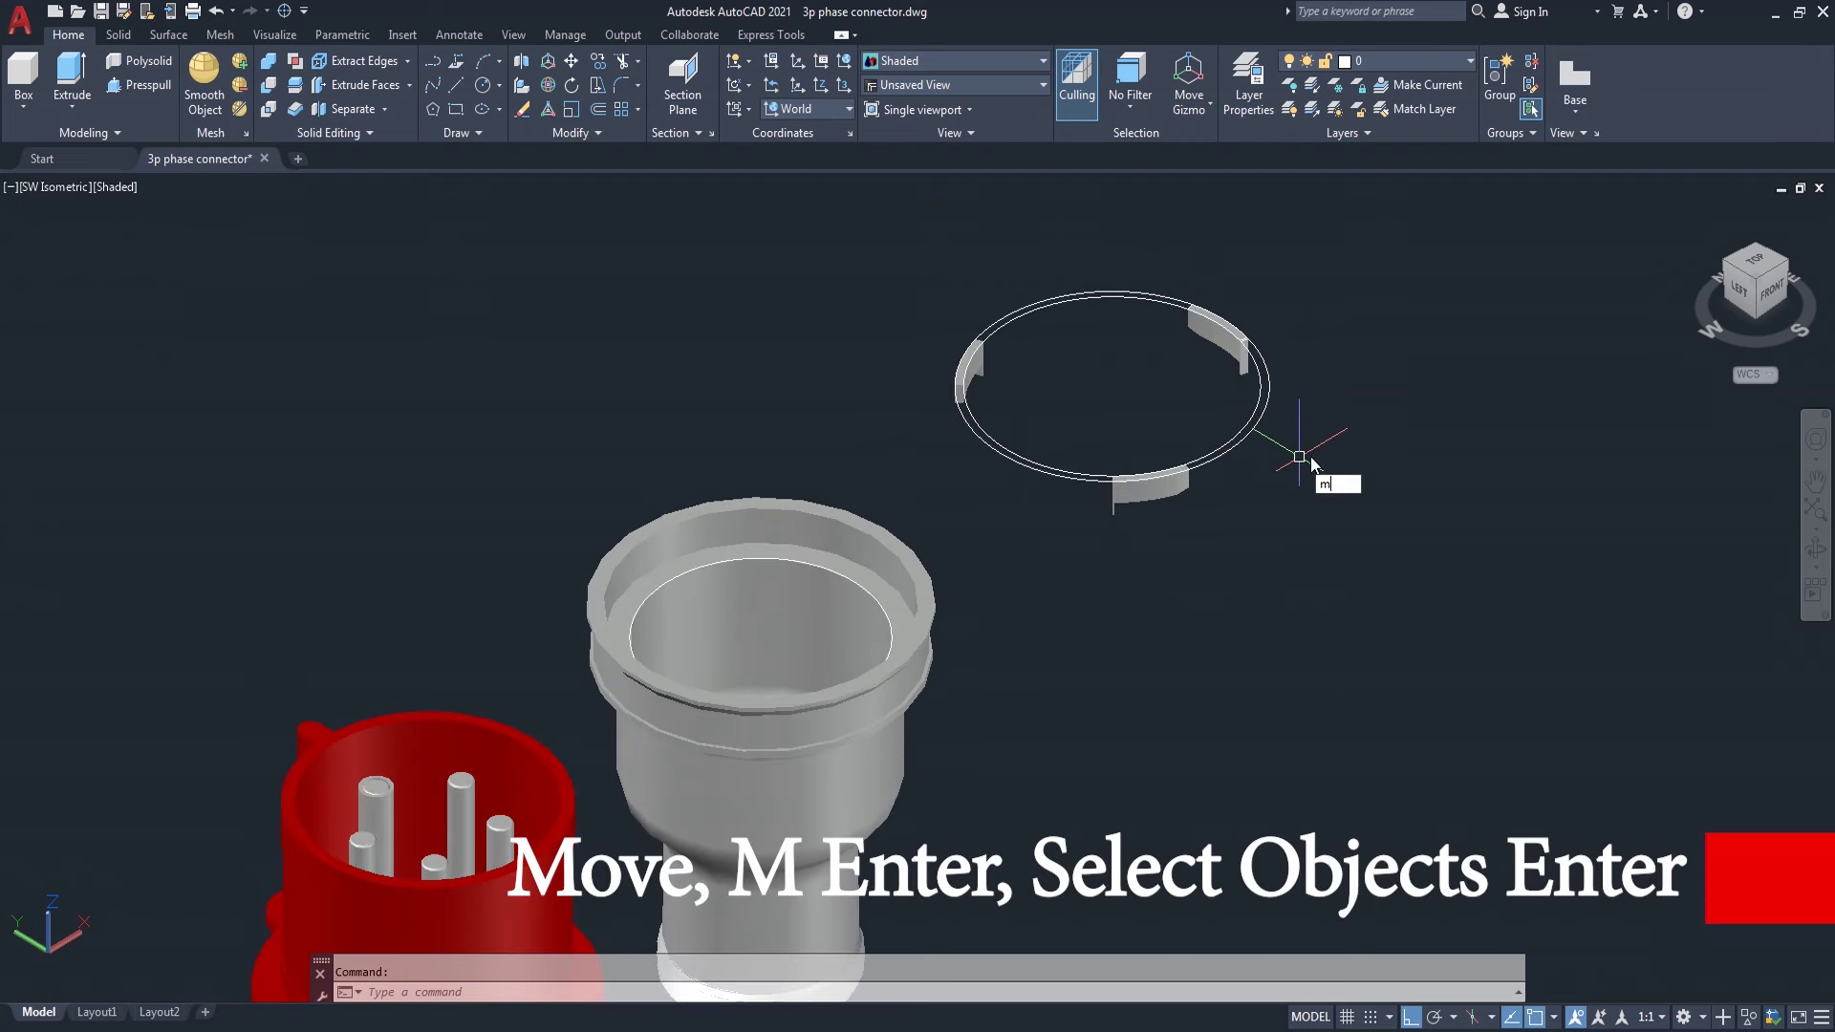
type("M")
key("Return")
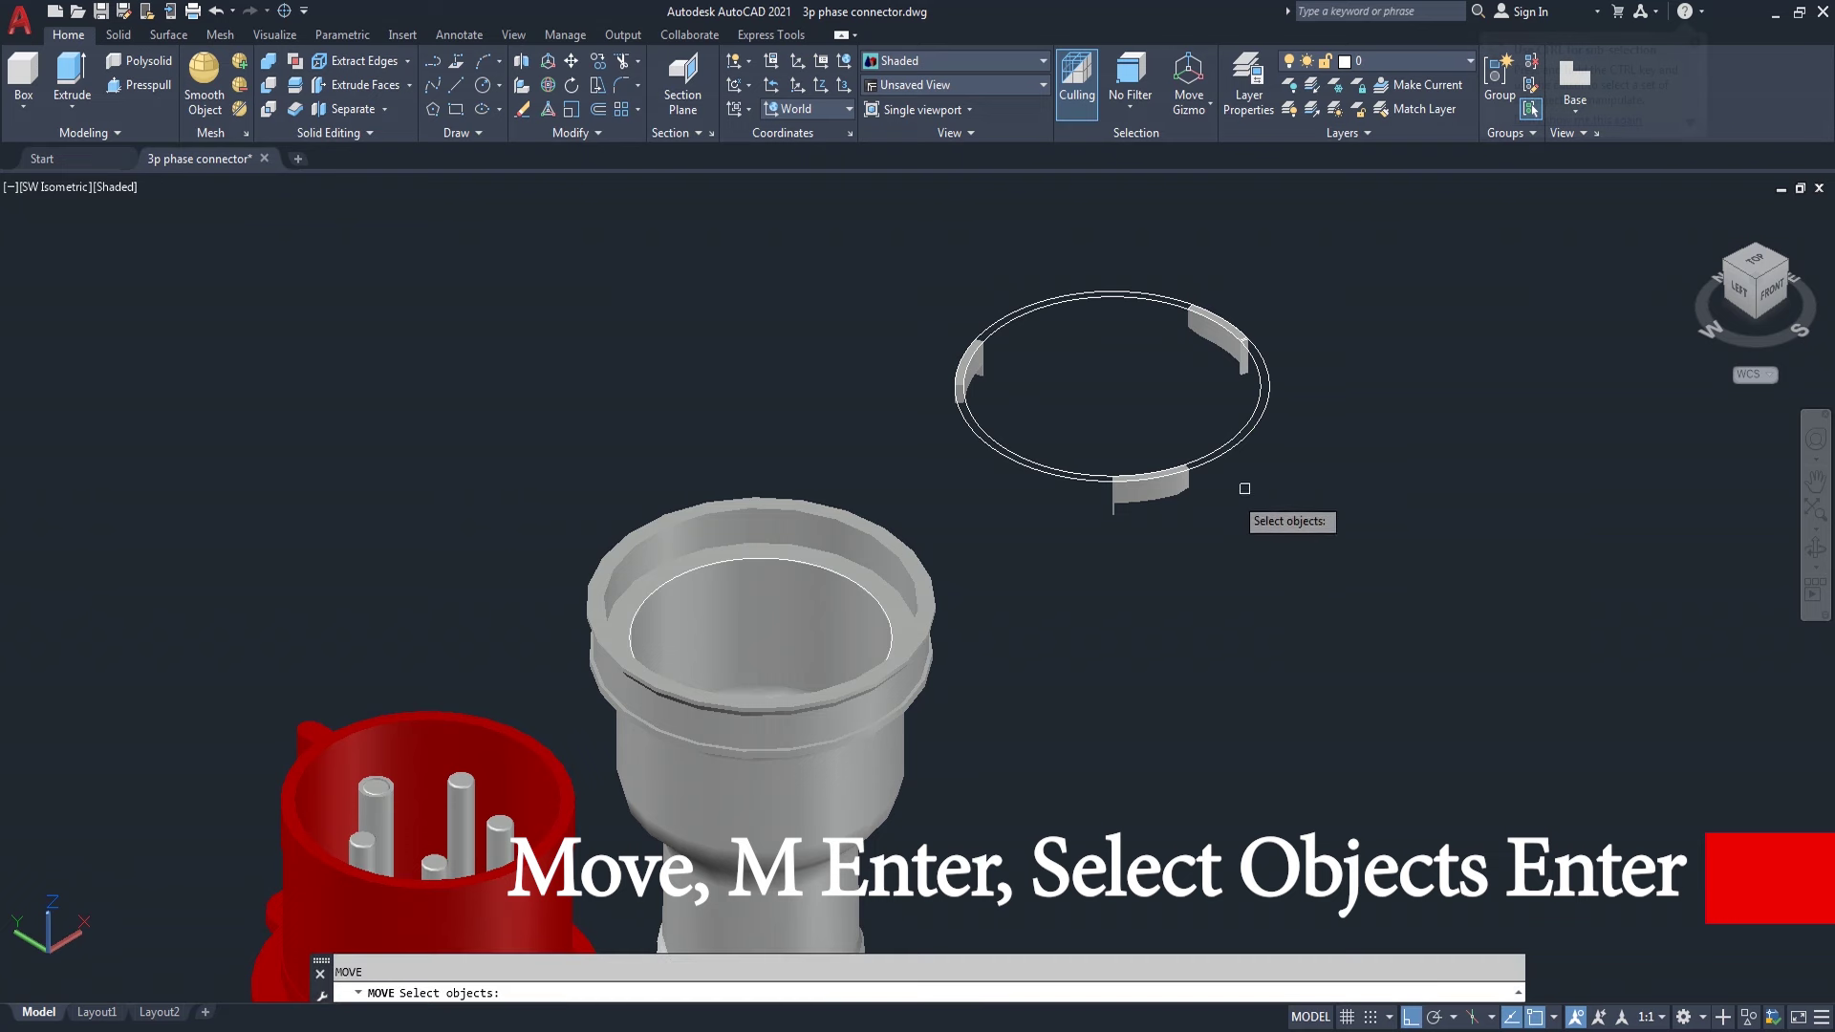
left_click(1158, 496)
left_click(1204, 351)
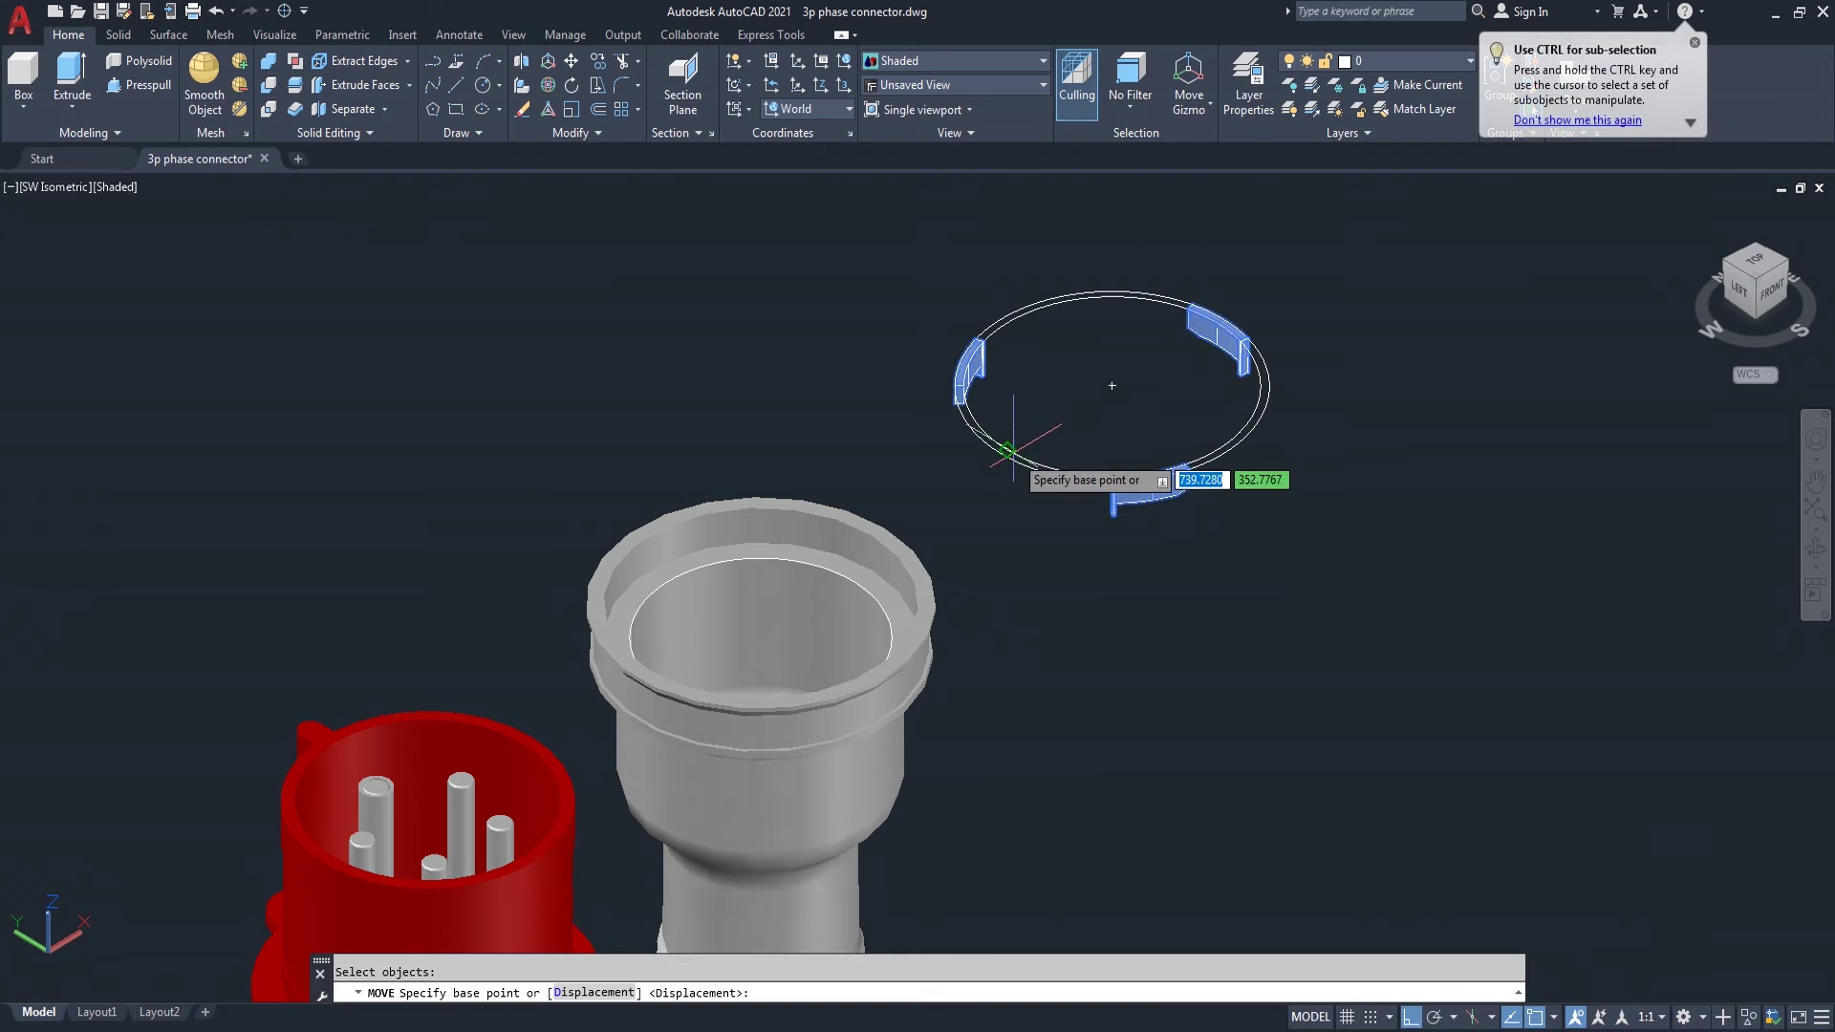
left_click(1111, 386)
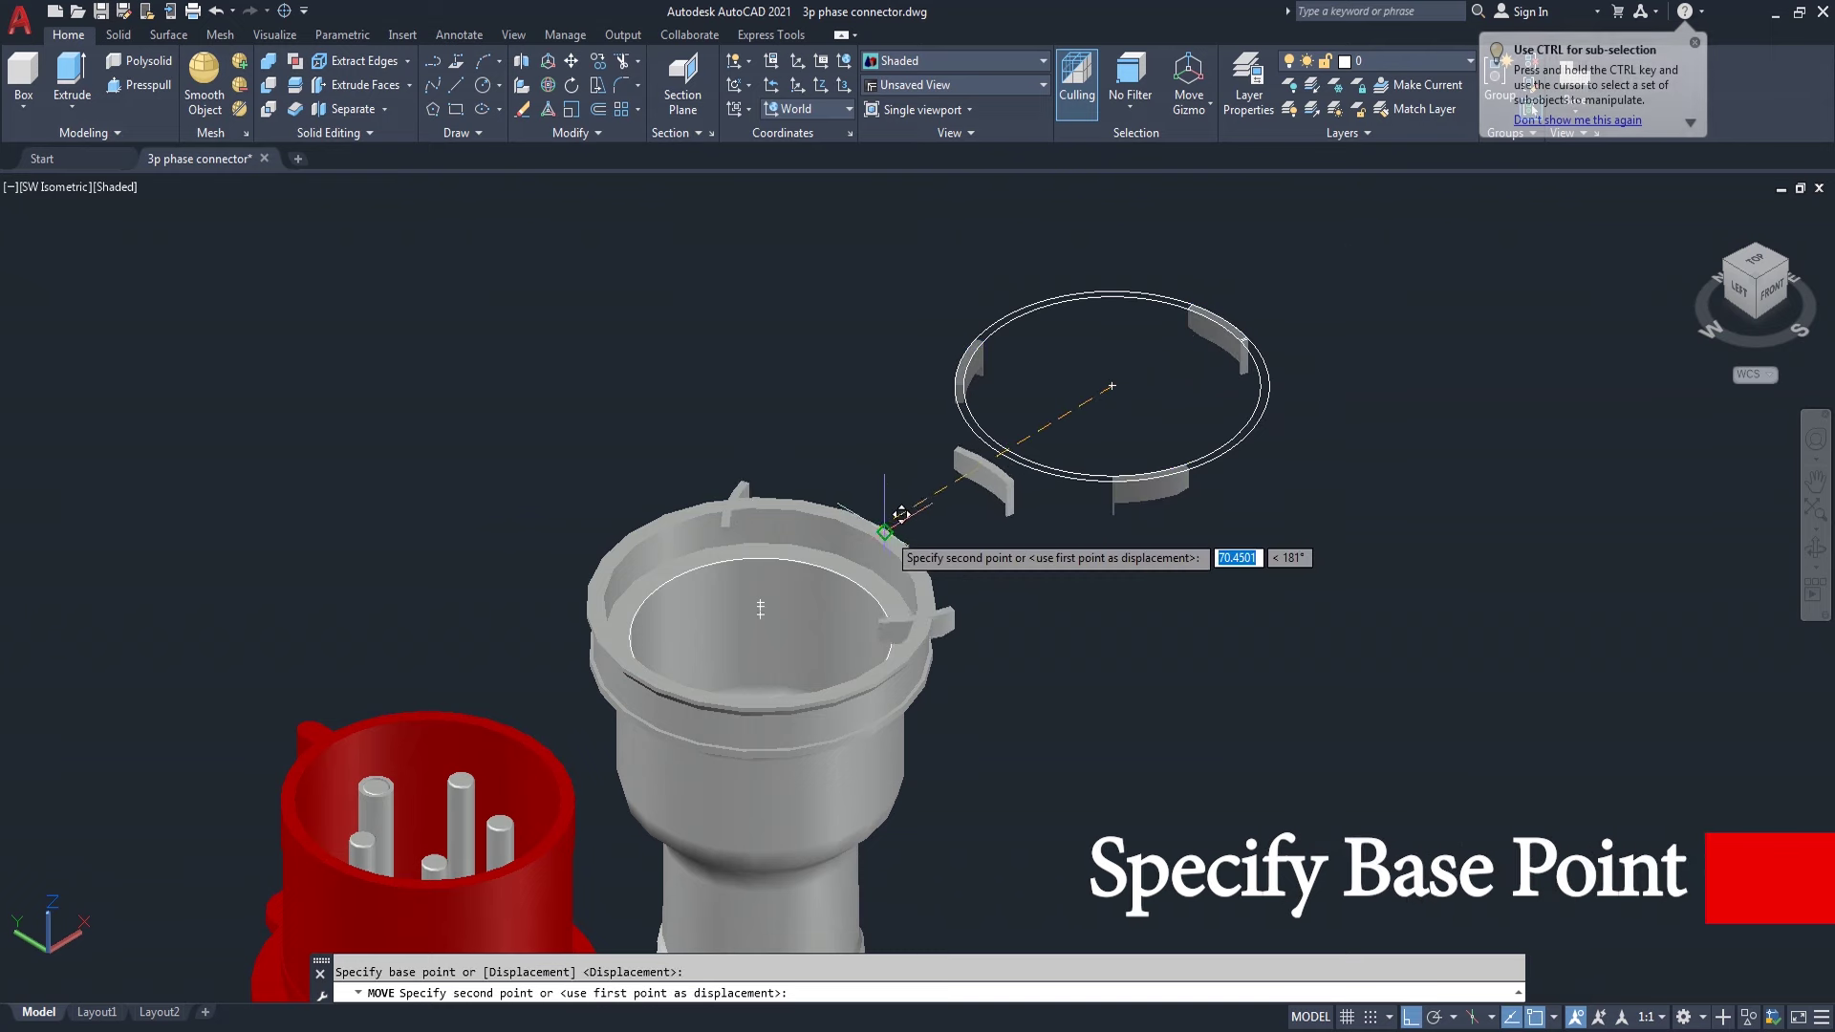
- Orbit to see the housing rim and place the fins at the housing's top centre
scroll(901, 514, "up", 5)
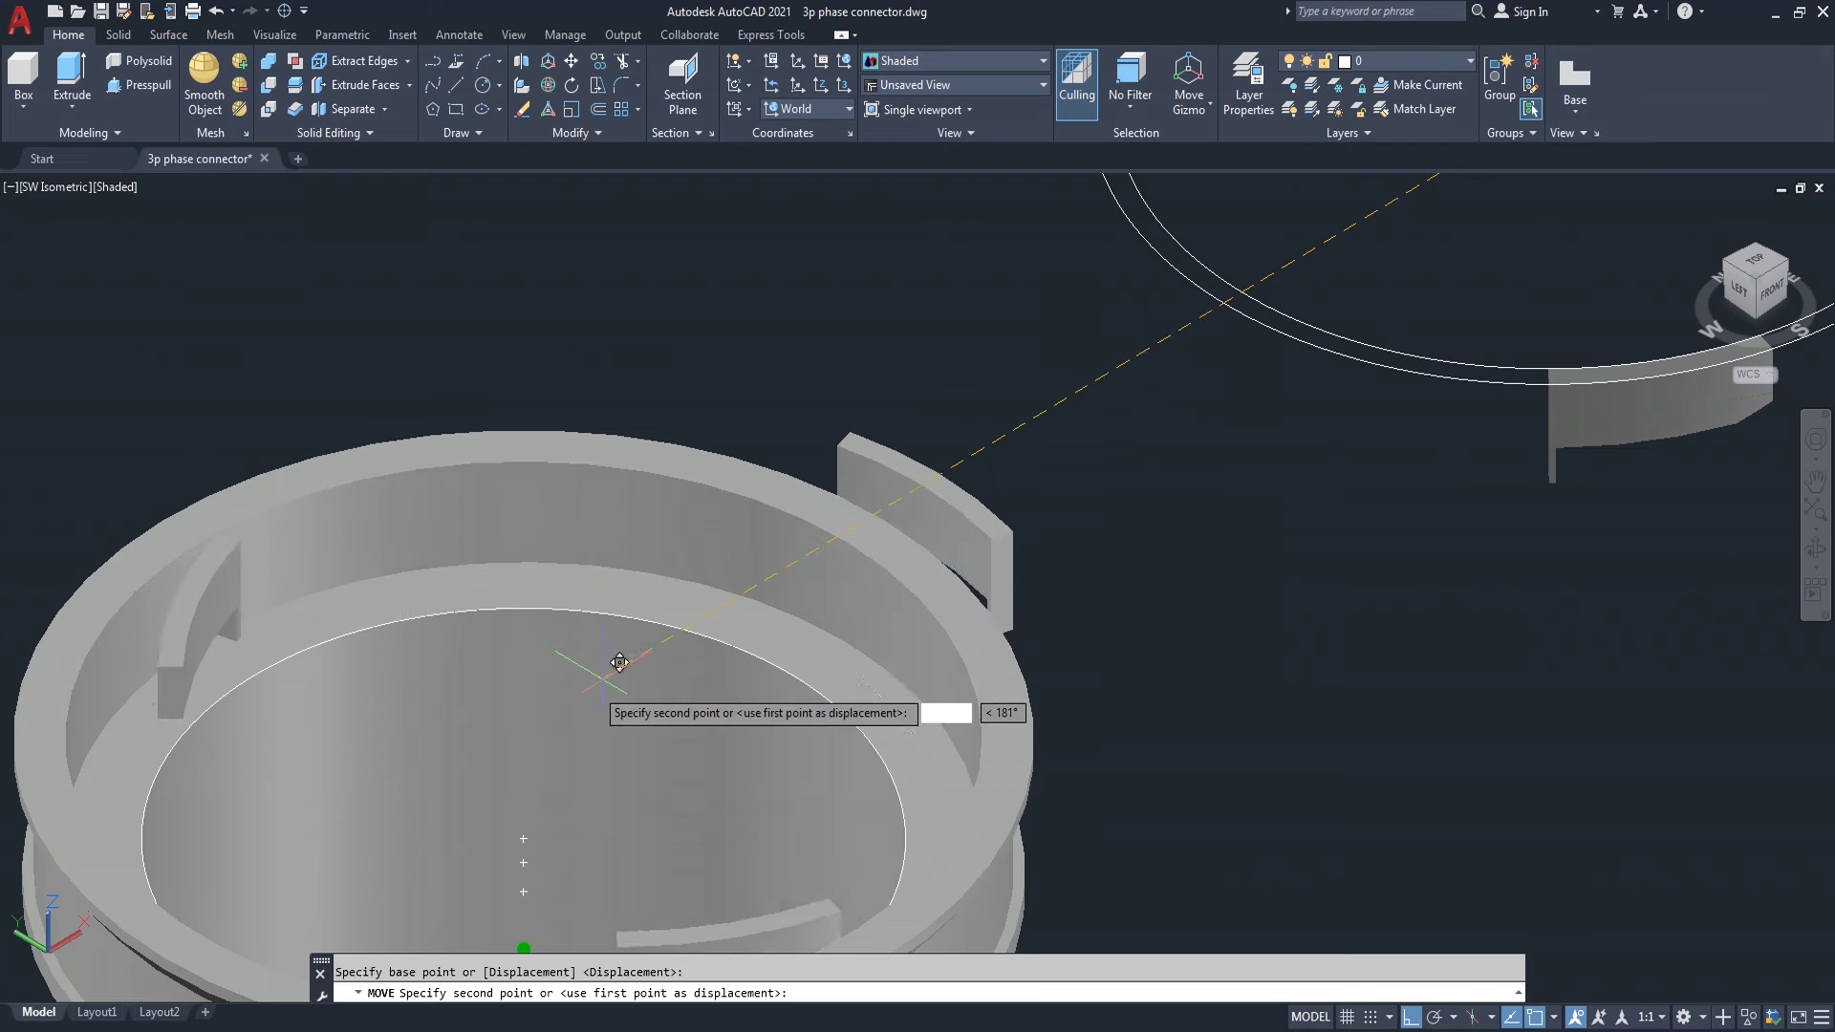
left_click(1816, 546)
mouse_move(1376, 585)
left_mouse_down()
mouse_move(1080, 688)
mouse_move(1078, 636)
mouse_move(916, 647)
left_mouse_up()
right_click(1001, 434)
left_click(1061, 465)
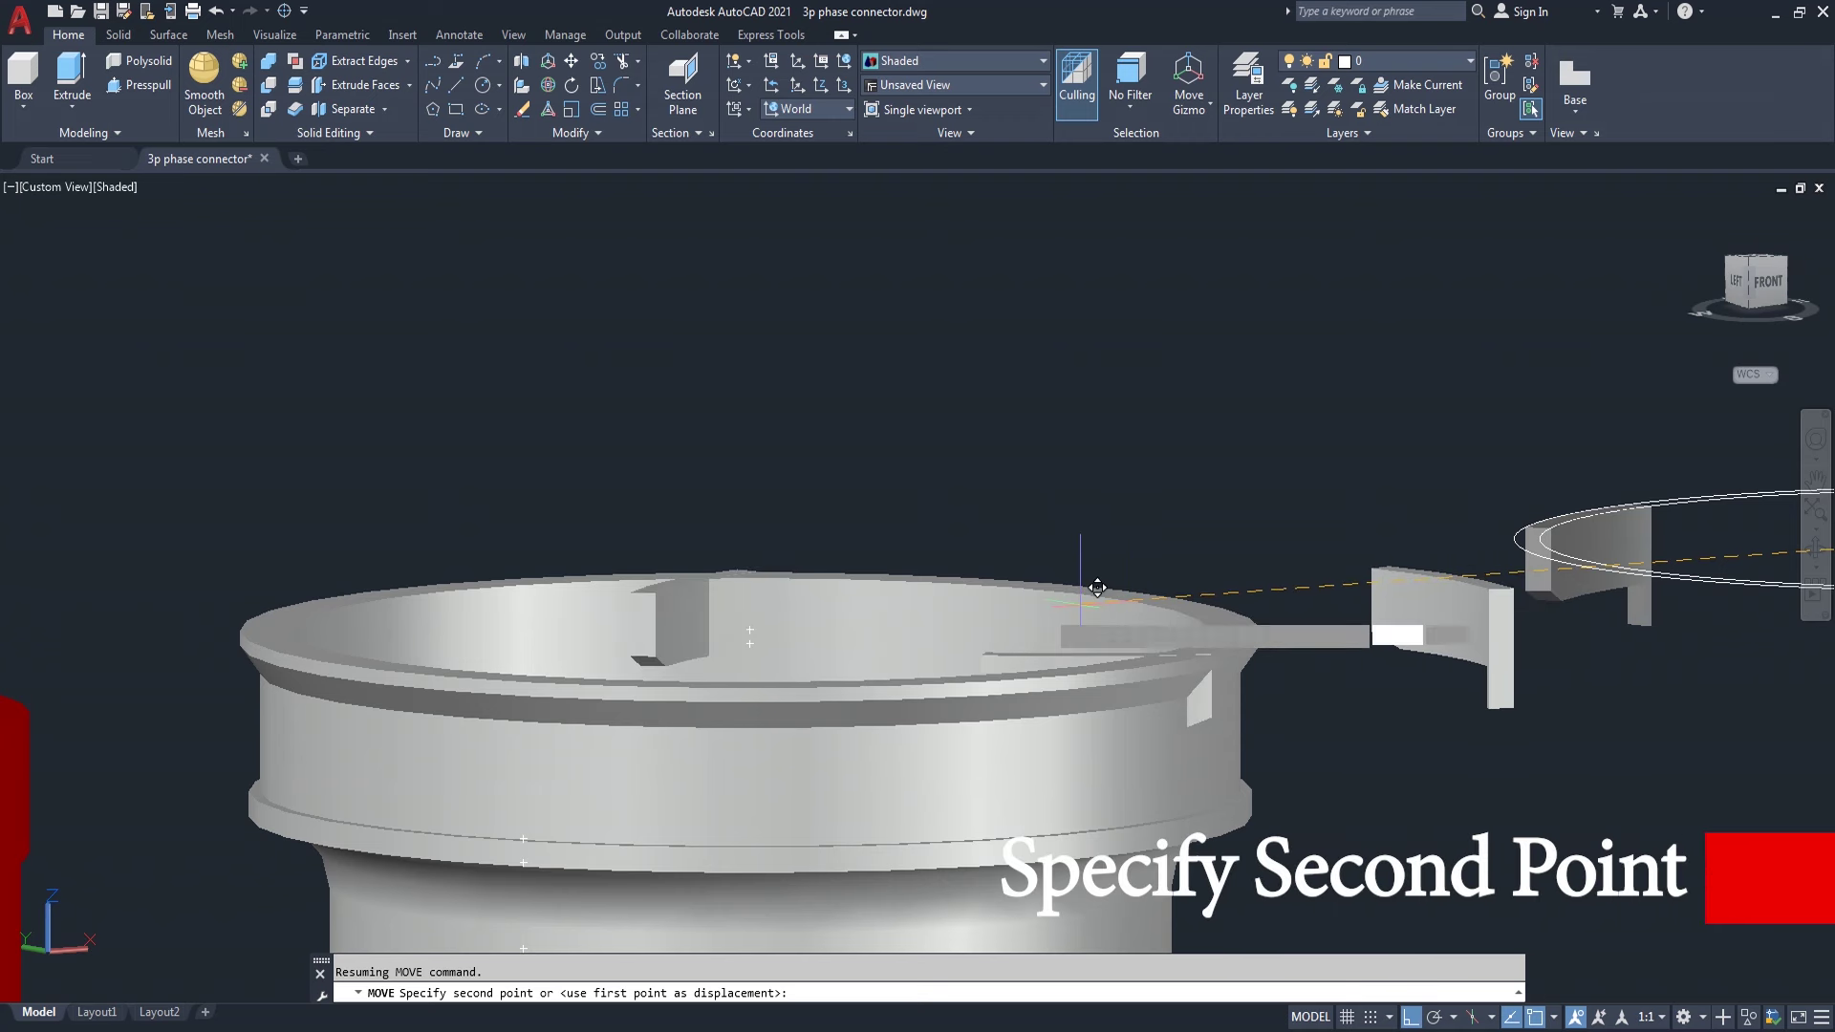
left_click(750, 629)
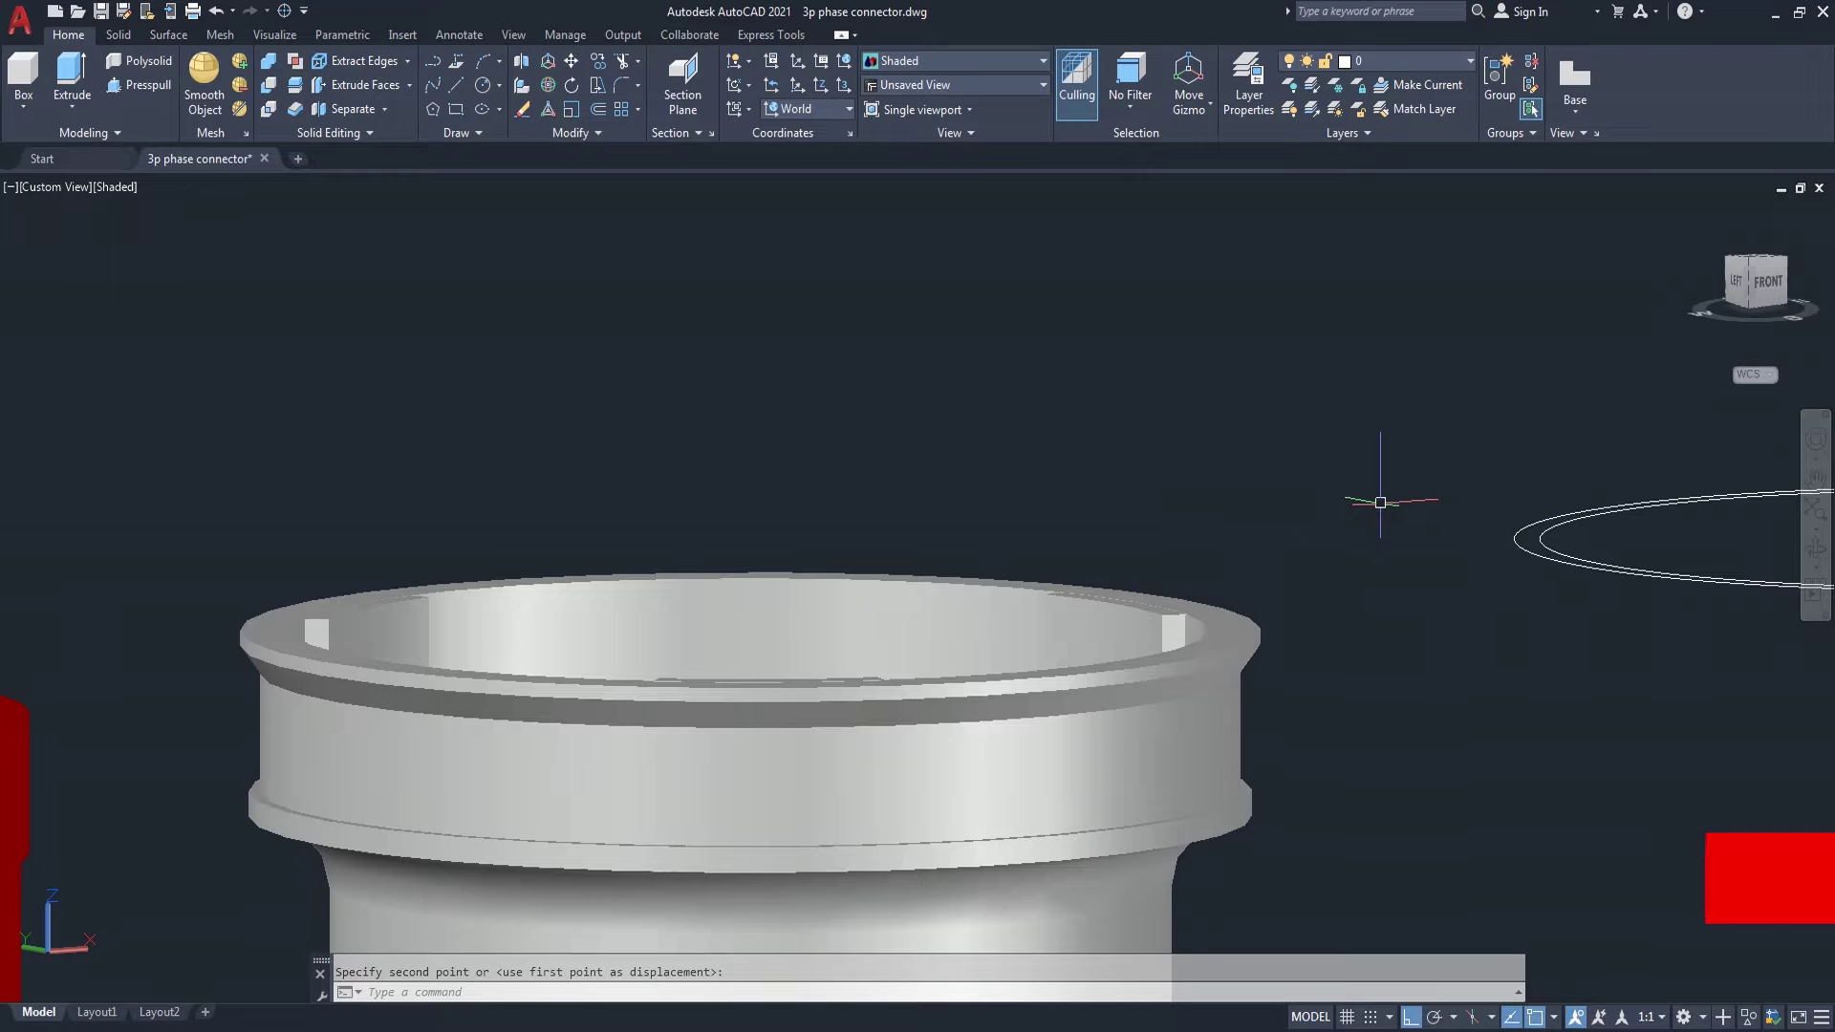
scroll(1386, 496, "down", 1)
- Orbit to look down into the housing and check the fins' position
left_click(1821, 552)
mouse_move(1319, 553)
left_mouse_down()
mouse_move(1342, 631)
mouse_move(975, 647)
mouse_move(1112, 608)
mouse_move(938, 615)
mouse_move(910, 688)
mouse_move(849, 671)
mouse_move(1190, 596)
mouse_move(1315, 660)
mouse_move(1242, 586)
mouse_move(1258, 676)
mouse_move(1237, 557)
left_mouse_up()
right_click(1256, 455)
- Union the gray housing body with its small inner tab into a single solid
left_click(1316, 472)
type("u")
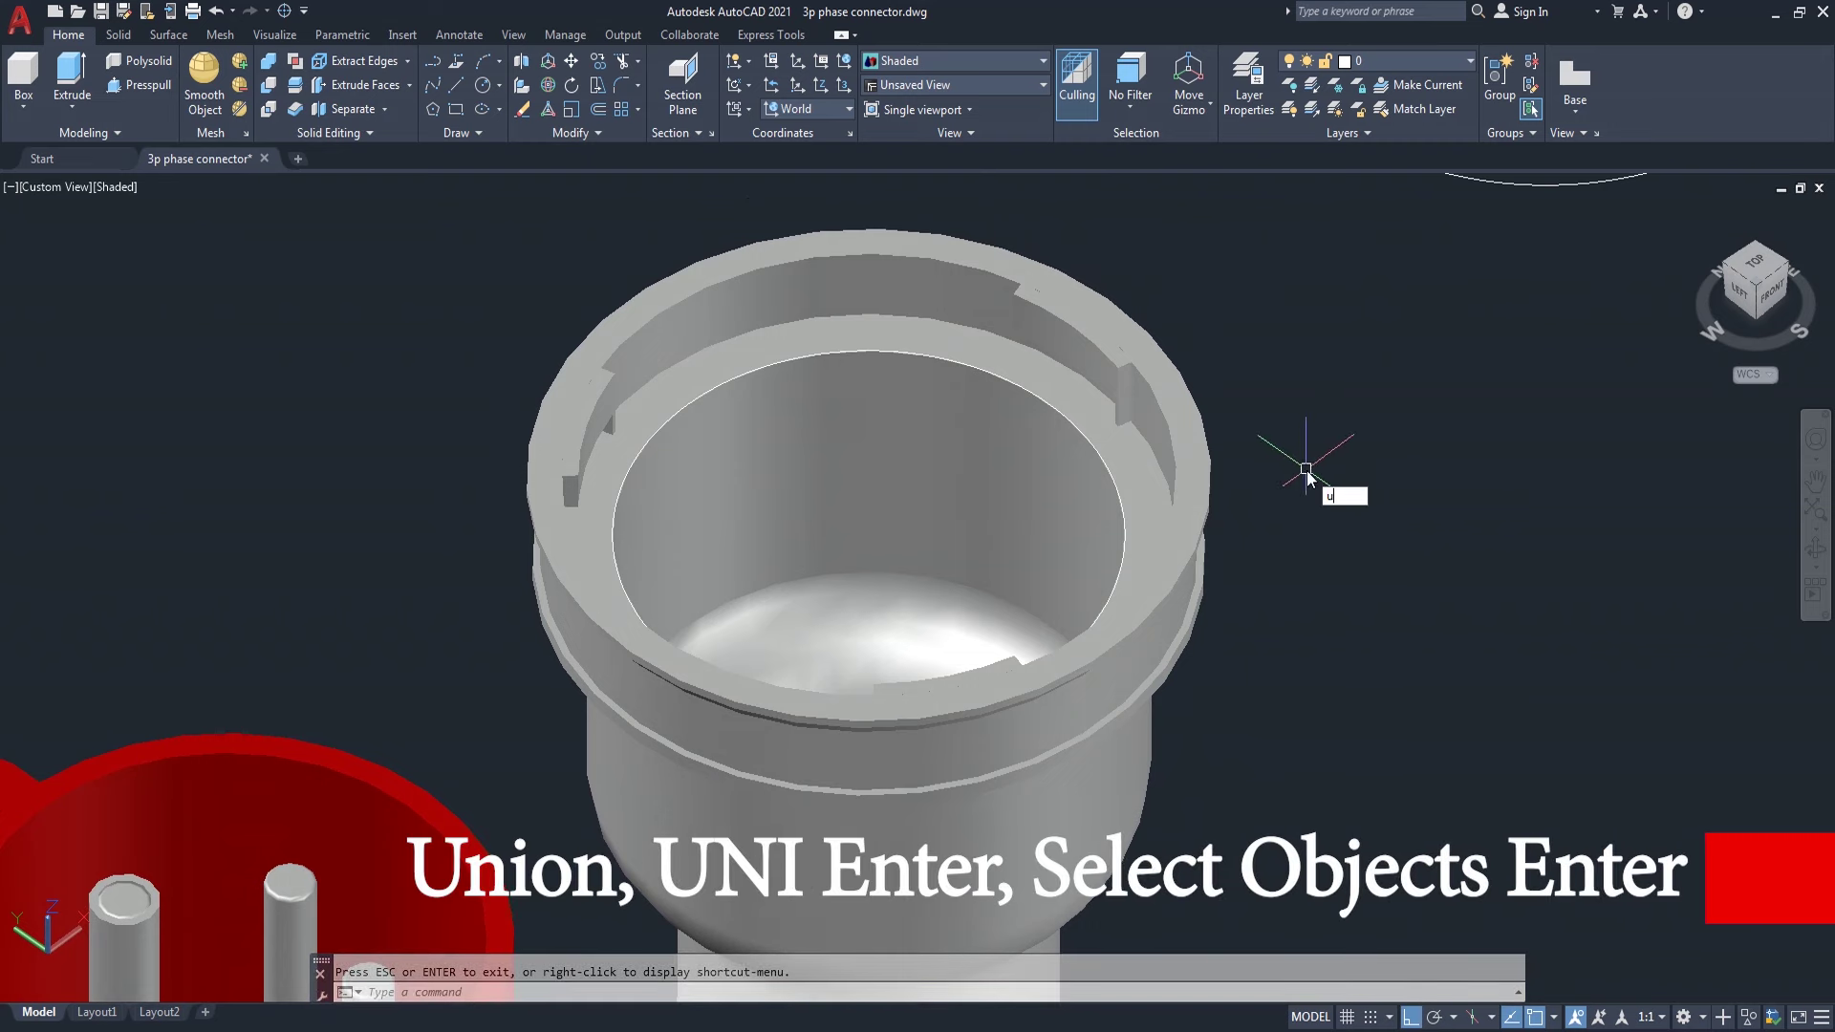
type("i")
key("Return")
left_click(1129, 380)
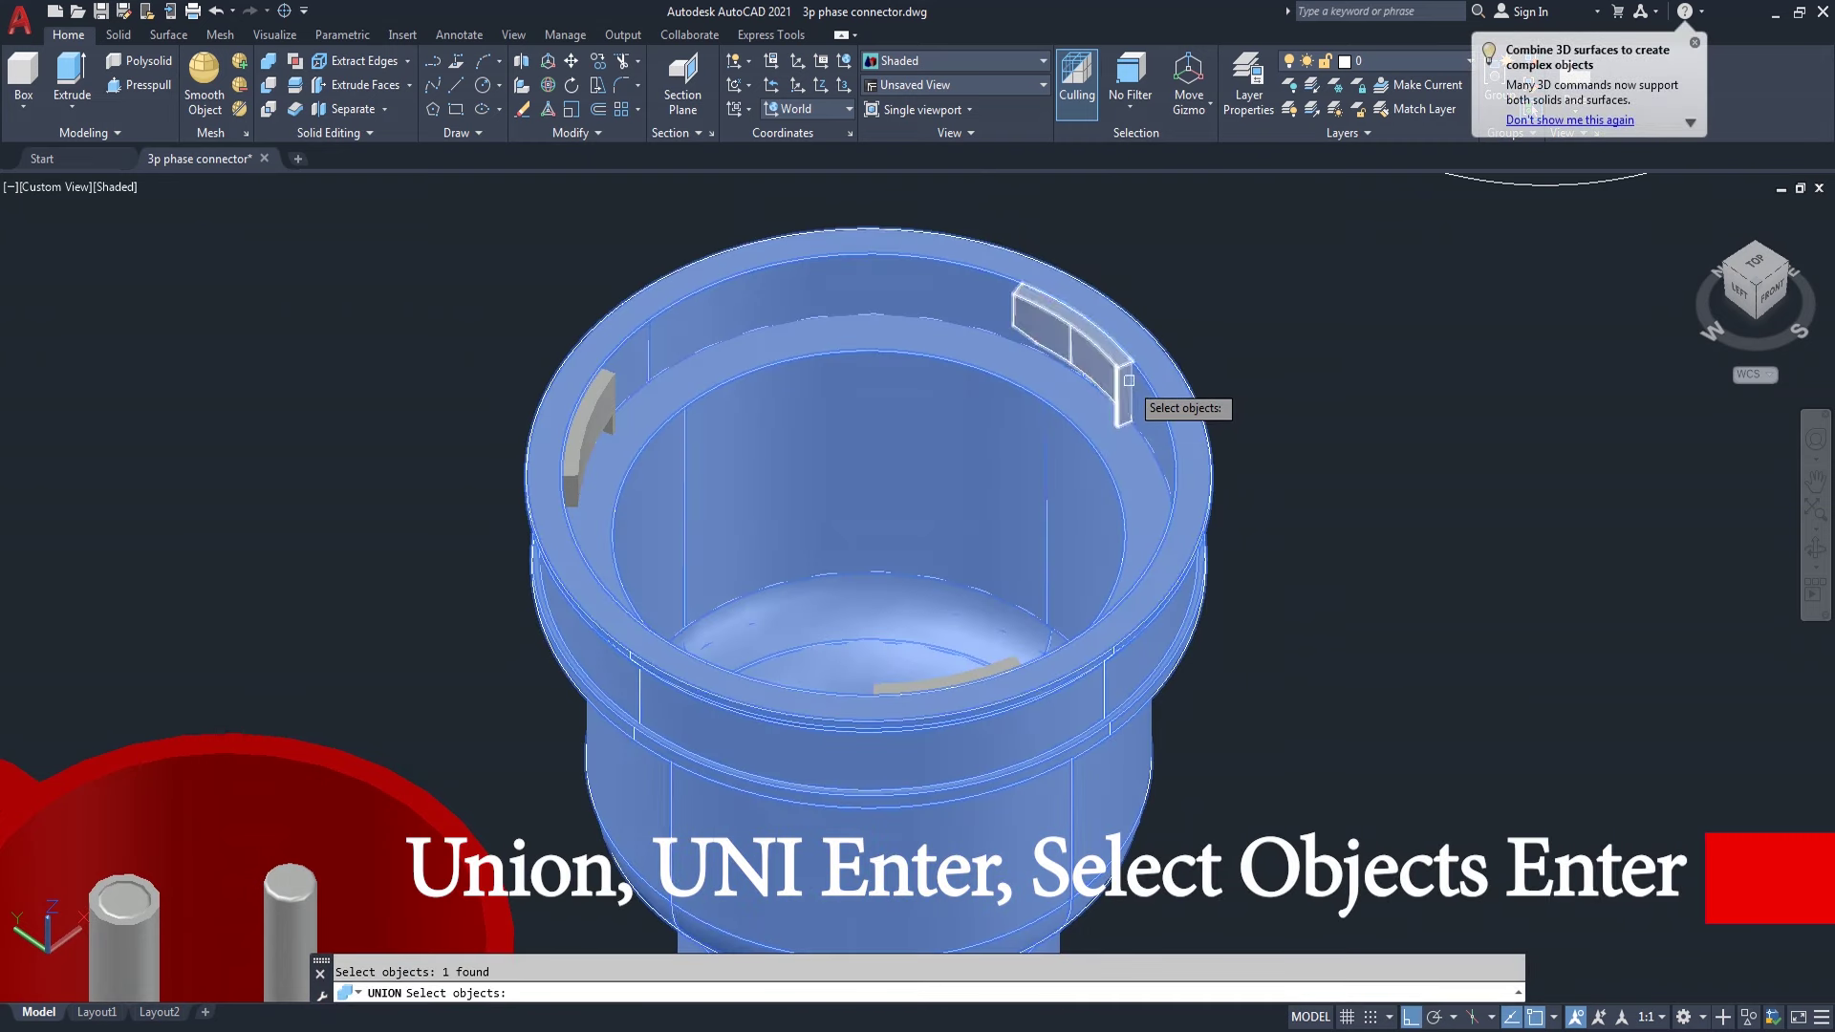
left_click(586, 413)
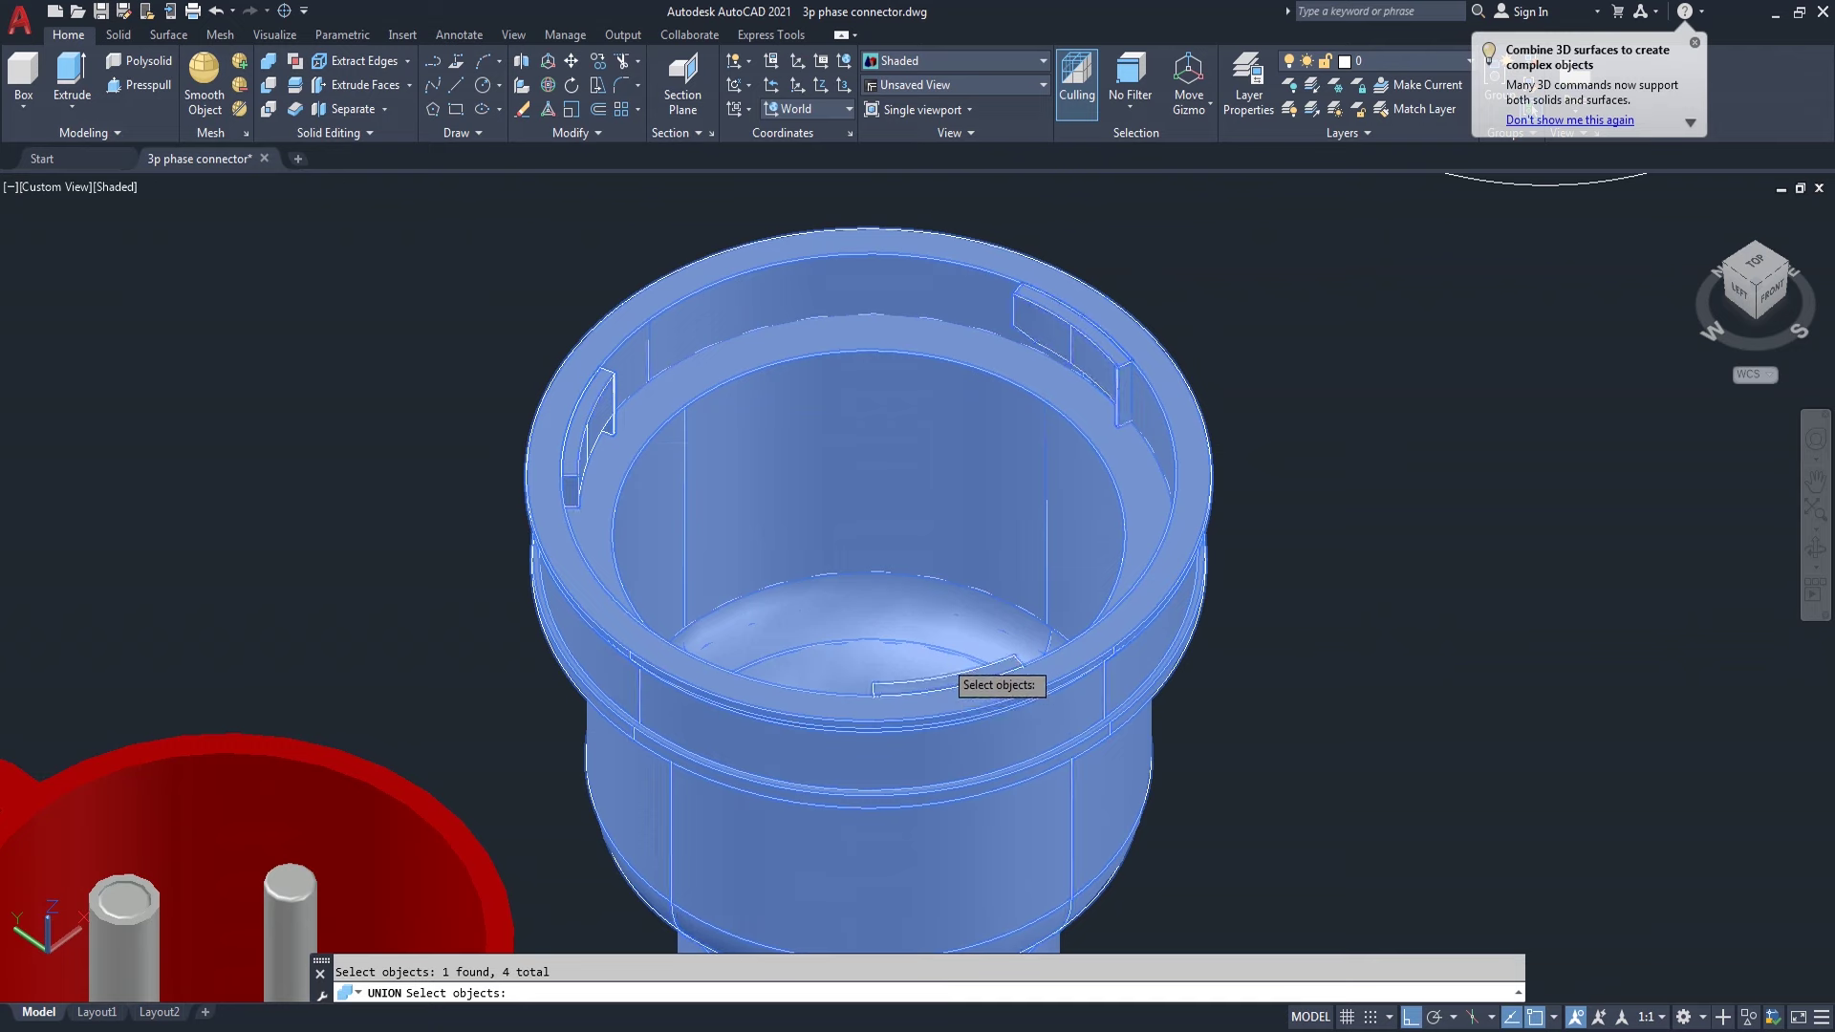
key("Return")
left_click(921, 749)
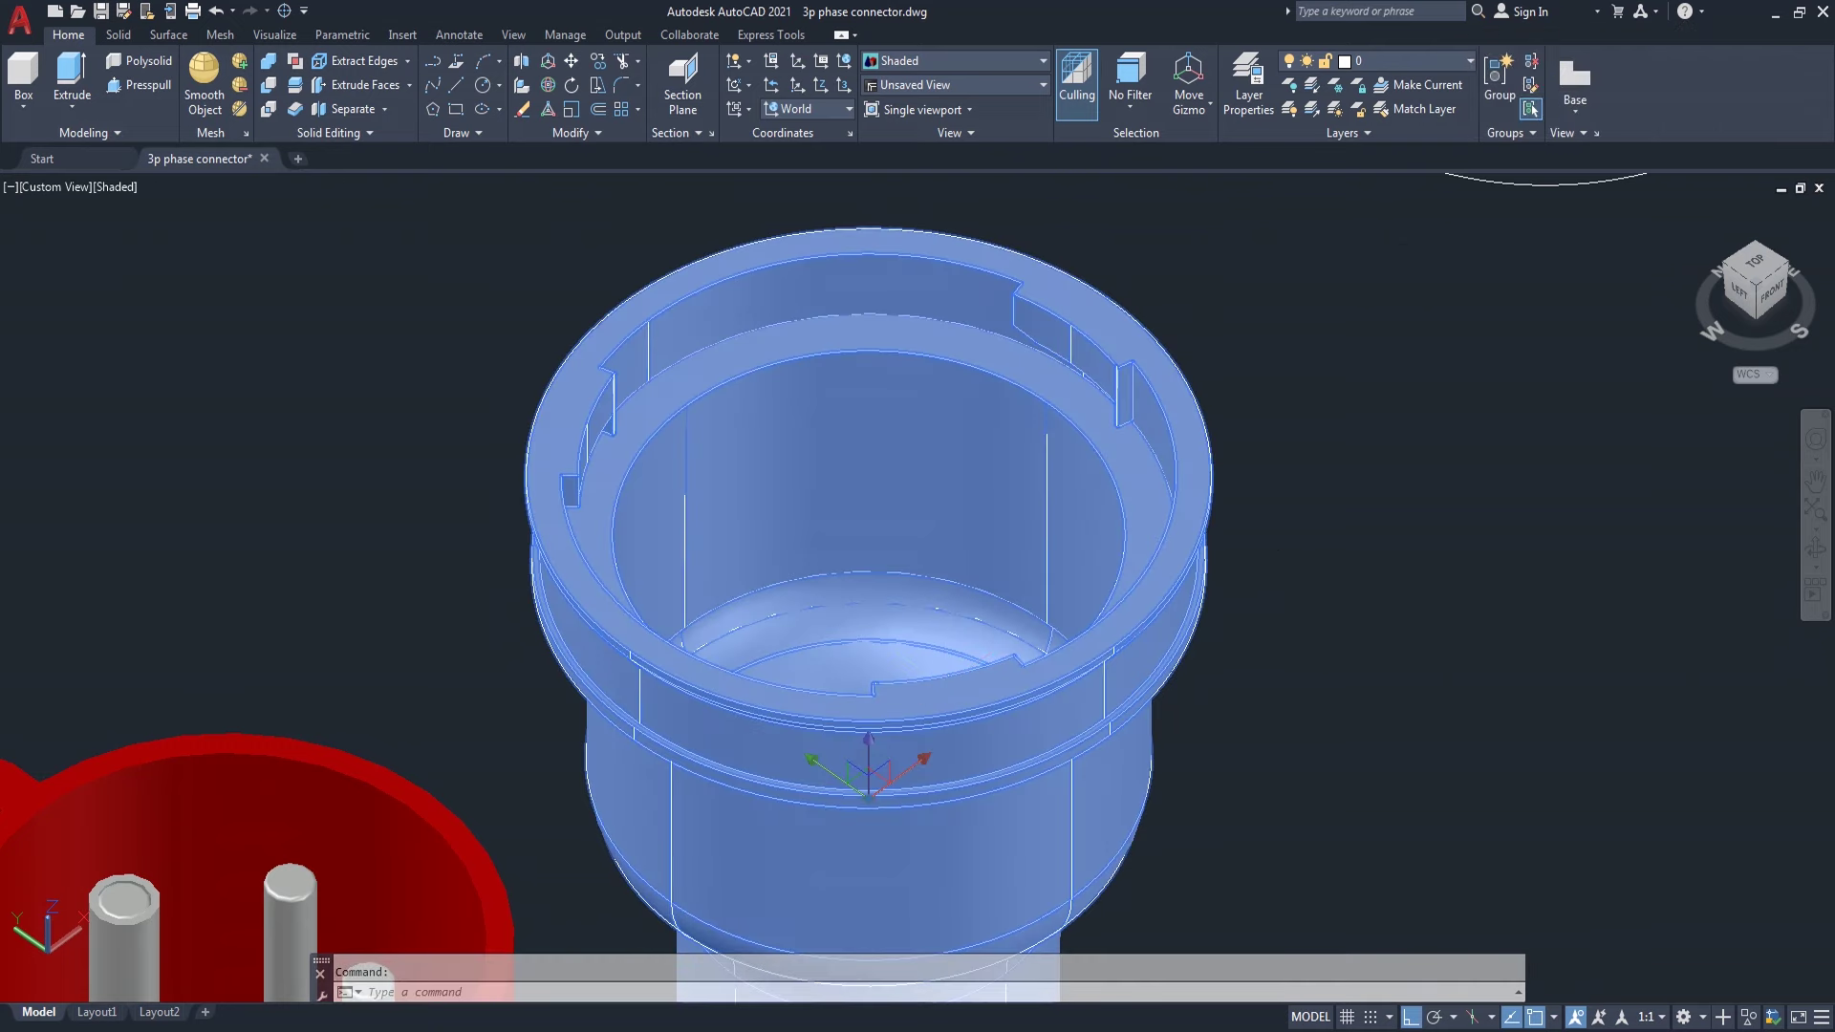
key("Escape")
- Zoom around the housing and start the ERASE command
scroll(1331, 545, "down", 5)
scroll(1364, 627, "up", 1)
scroll(1343, 600, "down", 2)
scroll(1343, 593, "up", 2)
scroll(1351, 597, "down", 3)
type("e")
key("Return")
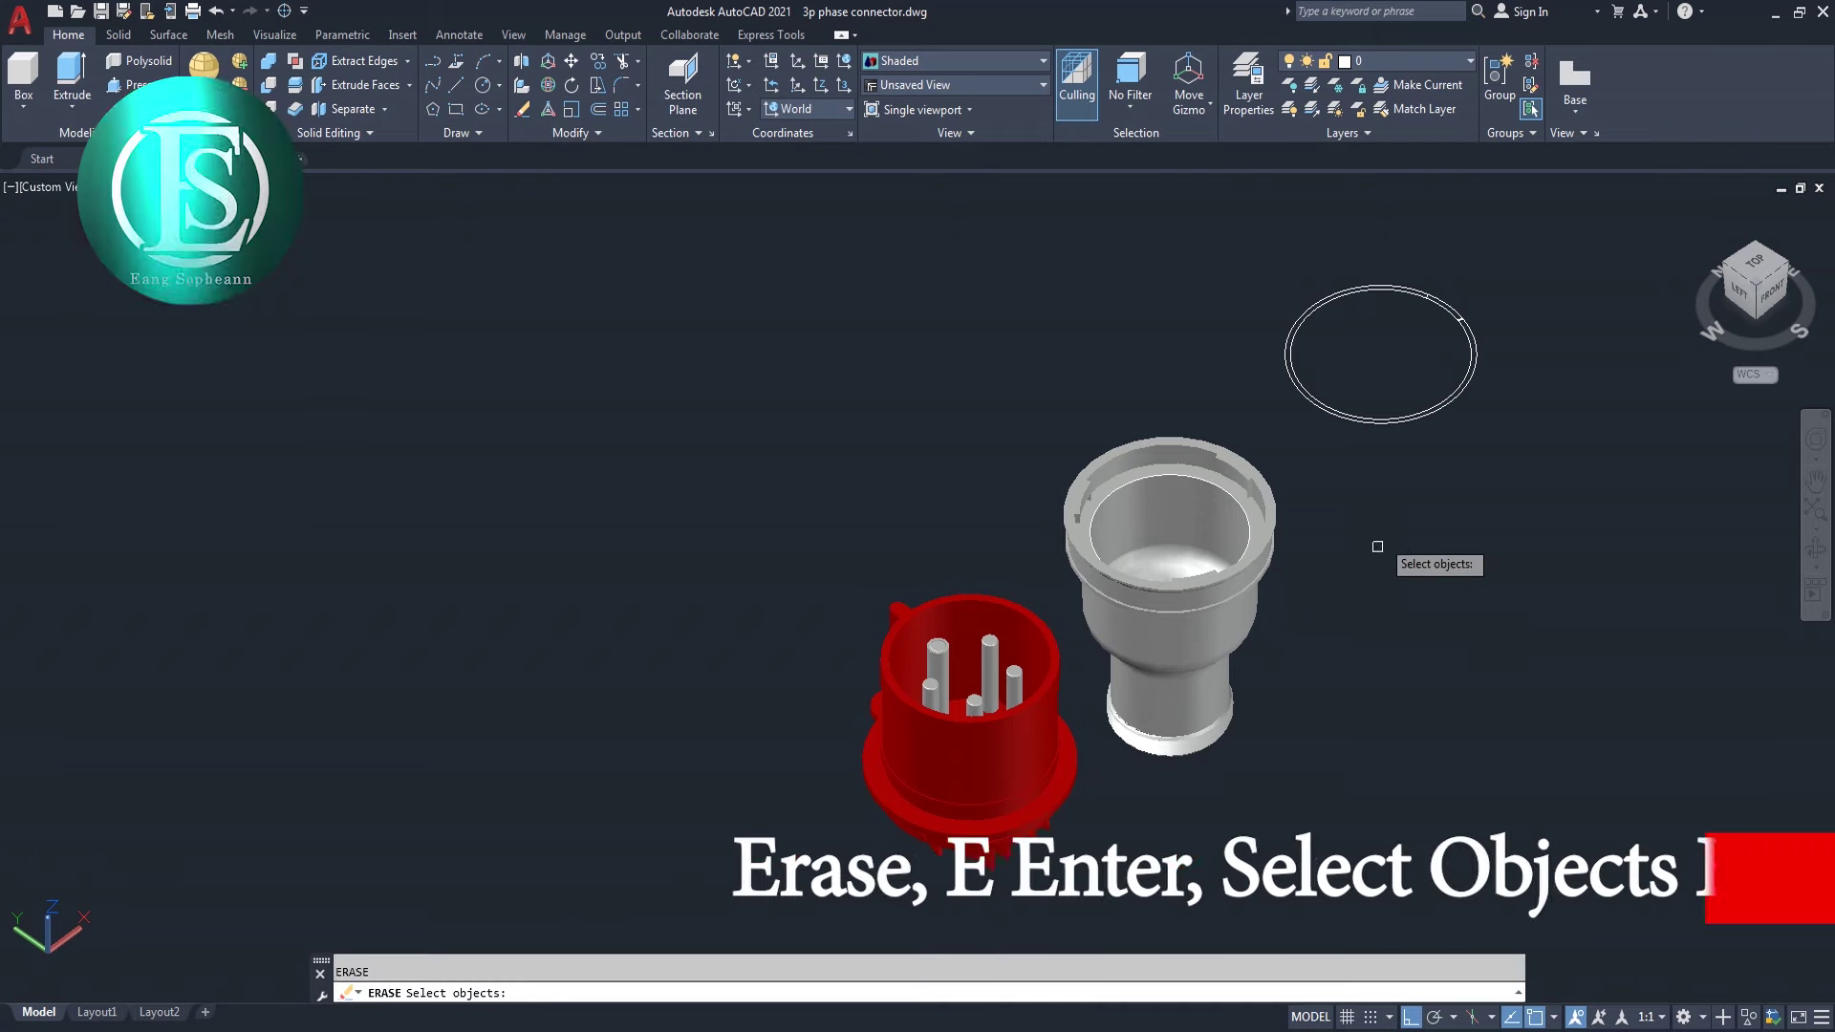
- Erase the stray circle and the small curve using two selection windows
left_click(1382, 385)
left_click(1376, 481)
scroll(1377, 481, "up", 2)
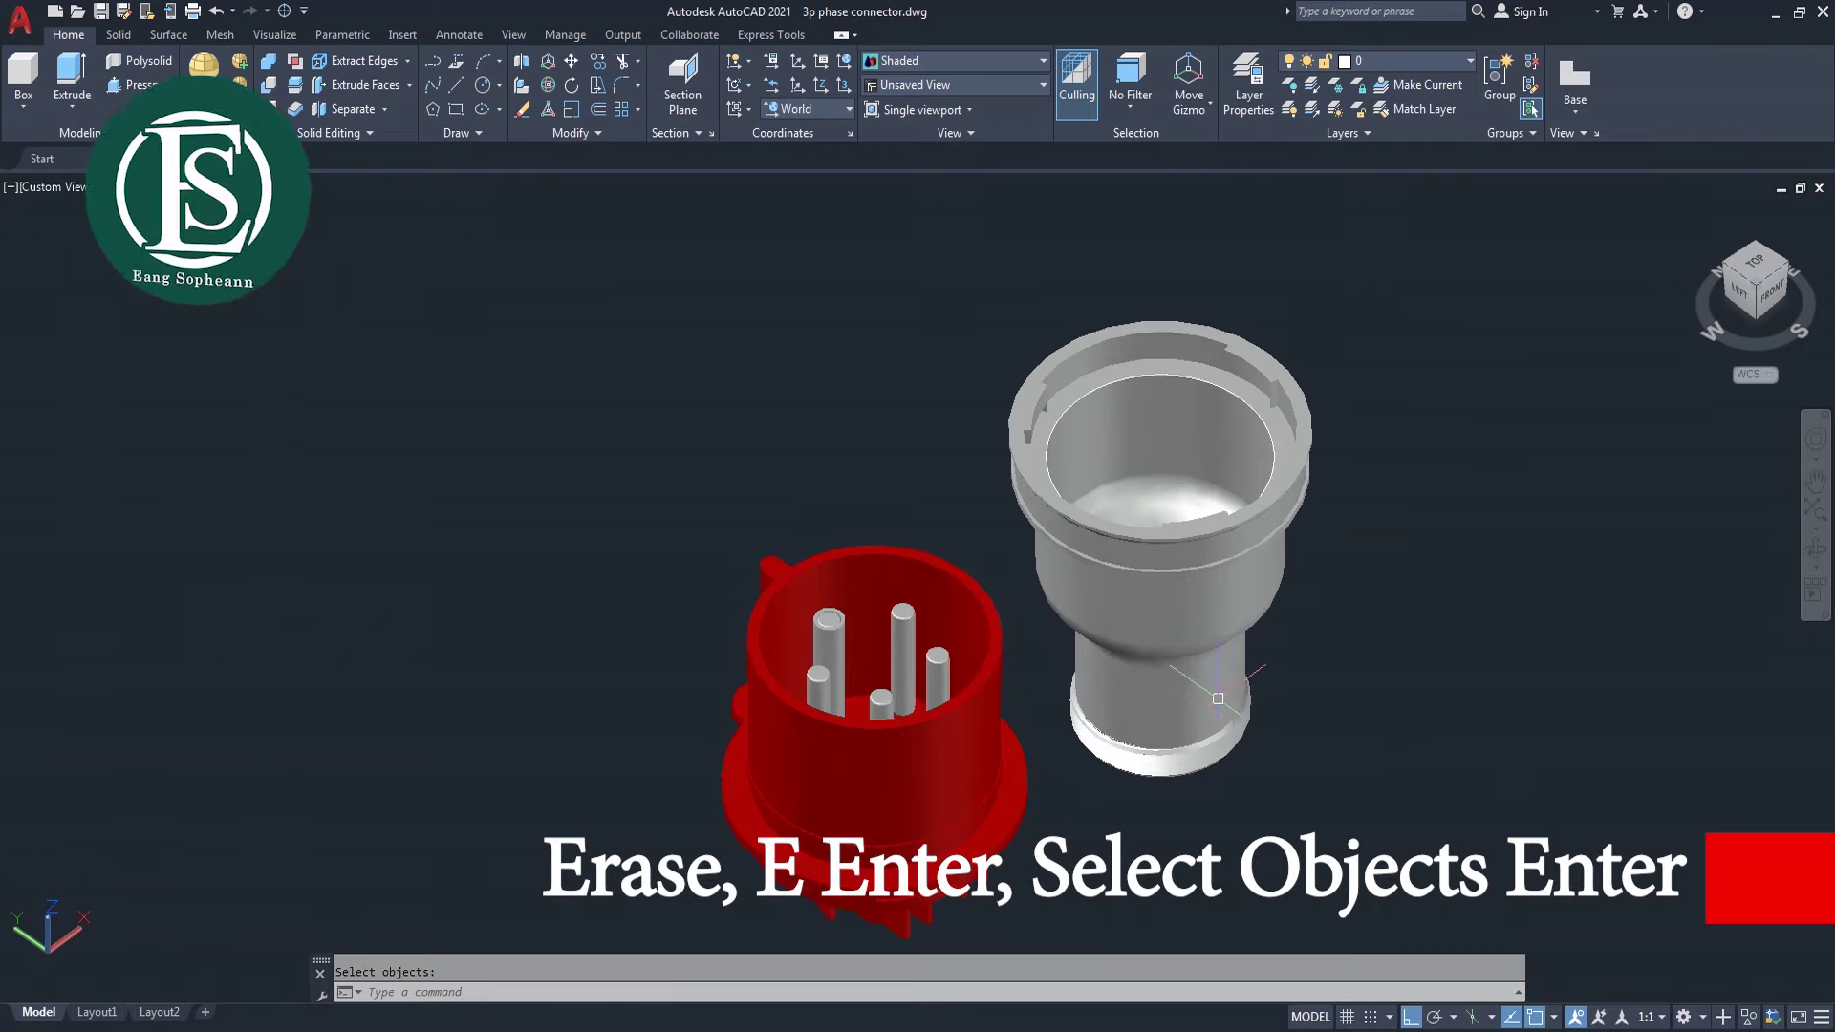
scroll(1352, 602, "down", 3)
left_click(1496, 306)
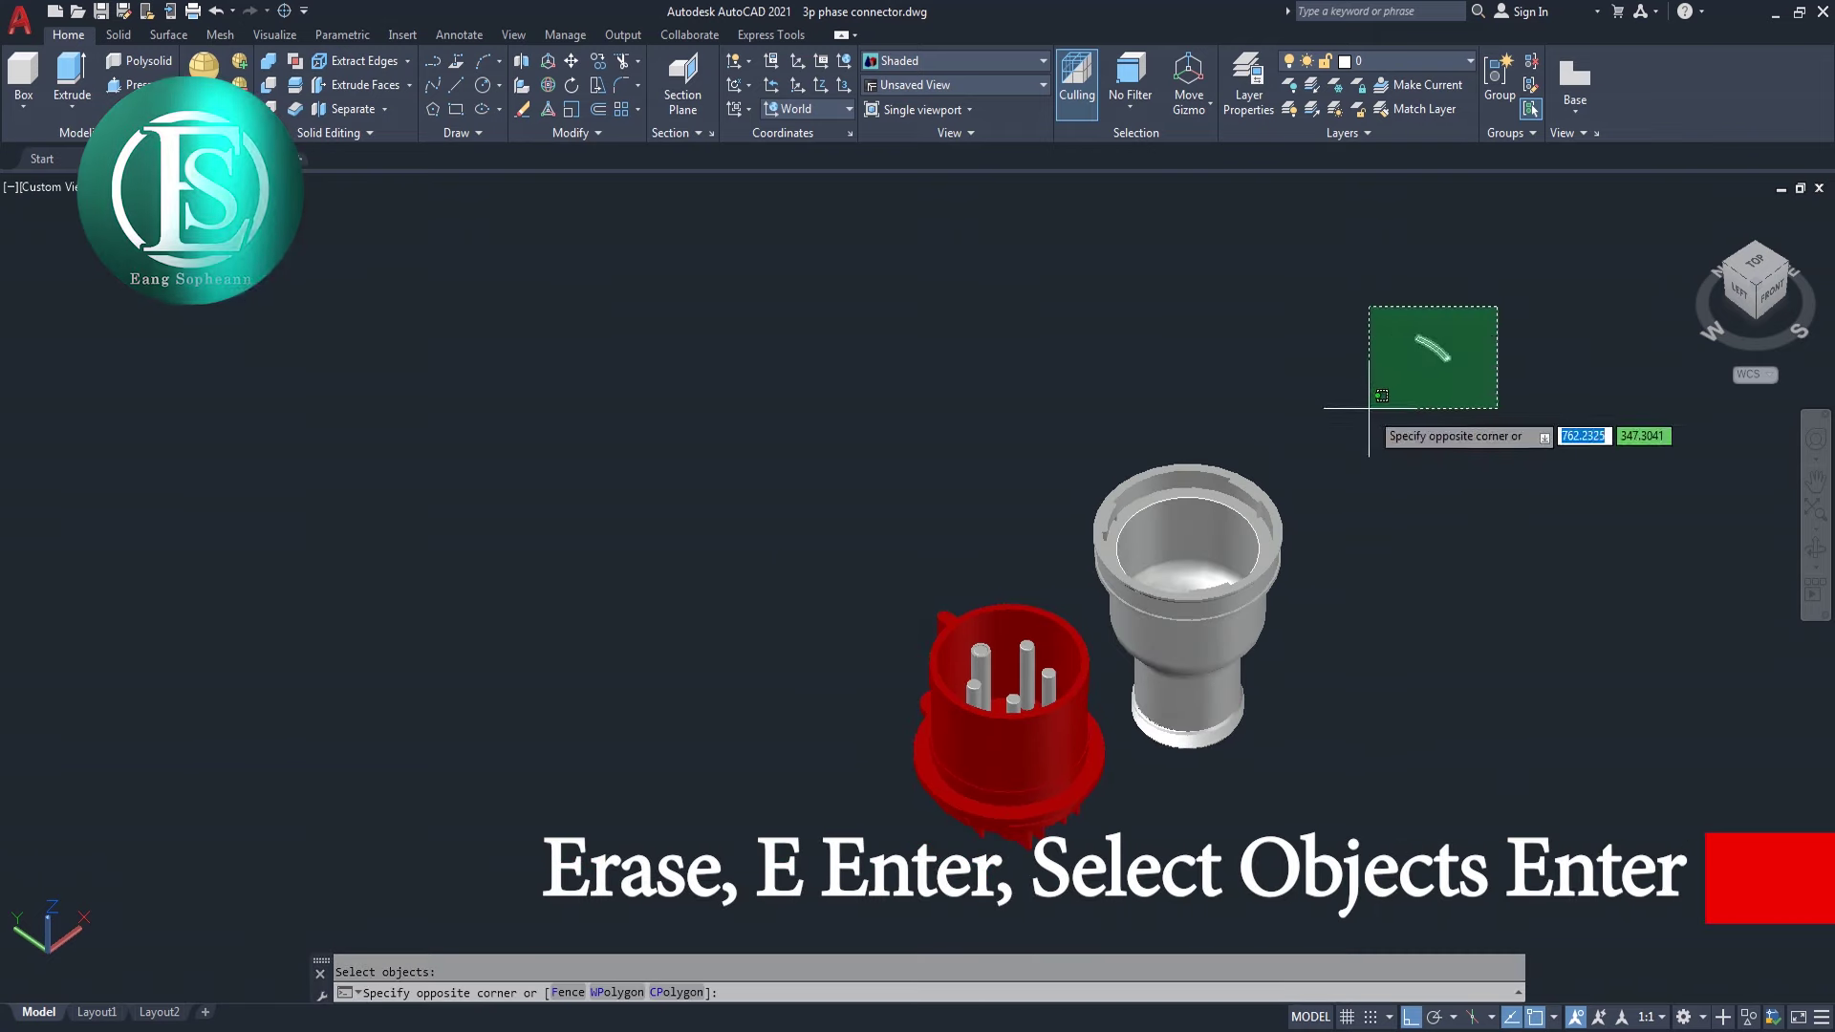
left_click(1368, 409)
key("Return")
- Orbit the view to see both connector parts from the front
scroll(1368, 389, "up", 2)
scroll(1609, 554, "up", 1)
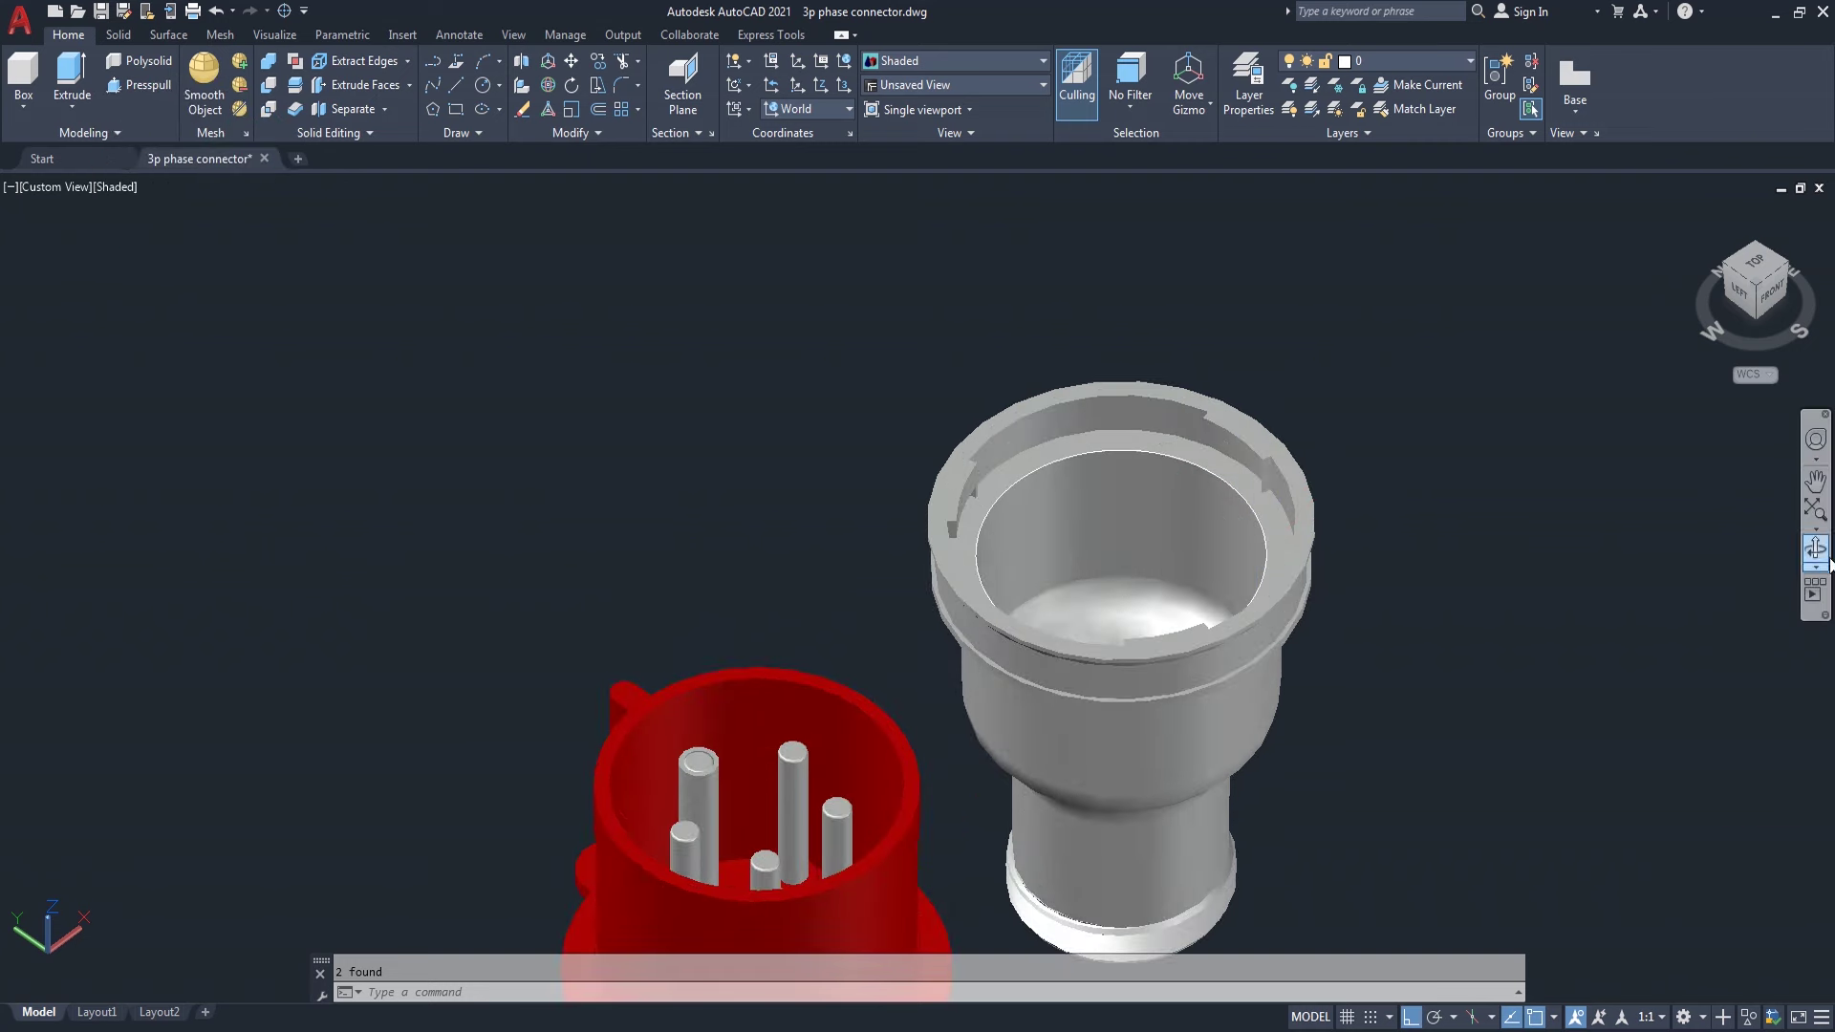
left_click(1816, 559)
mouse_move(1511, 569)
left_mouse_down()
mouse_move(1511, 737)
mouse_move(1193, 757)
mouse_move(1370, 803)
mouse_move(1531, 724)
mouse_move(1373, 697)
mouse_move(1694, 697)
mouse_move(1421, 680)
mouse_move(1039, 808)
mouse_move(1187, 793)
left_mouse_up()
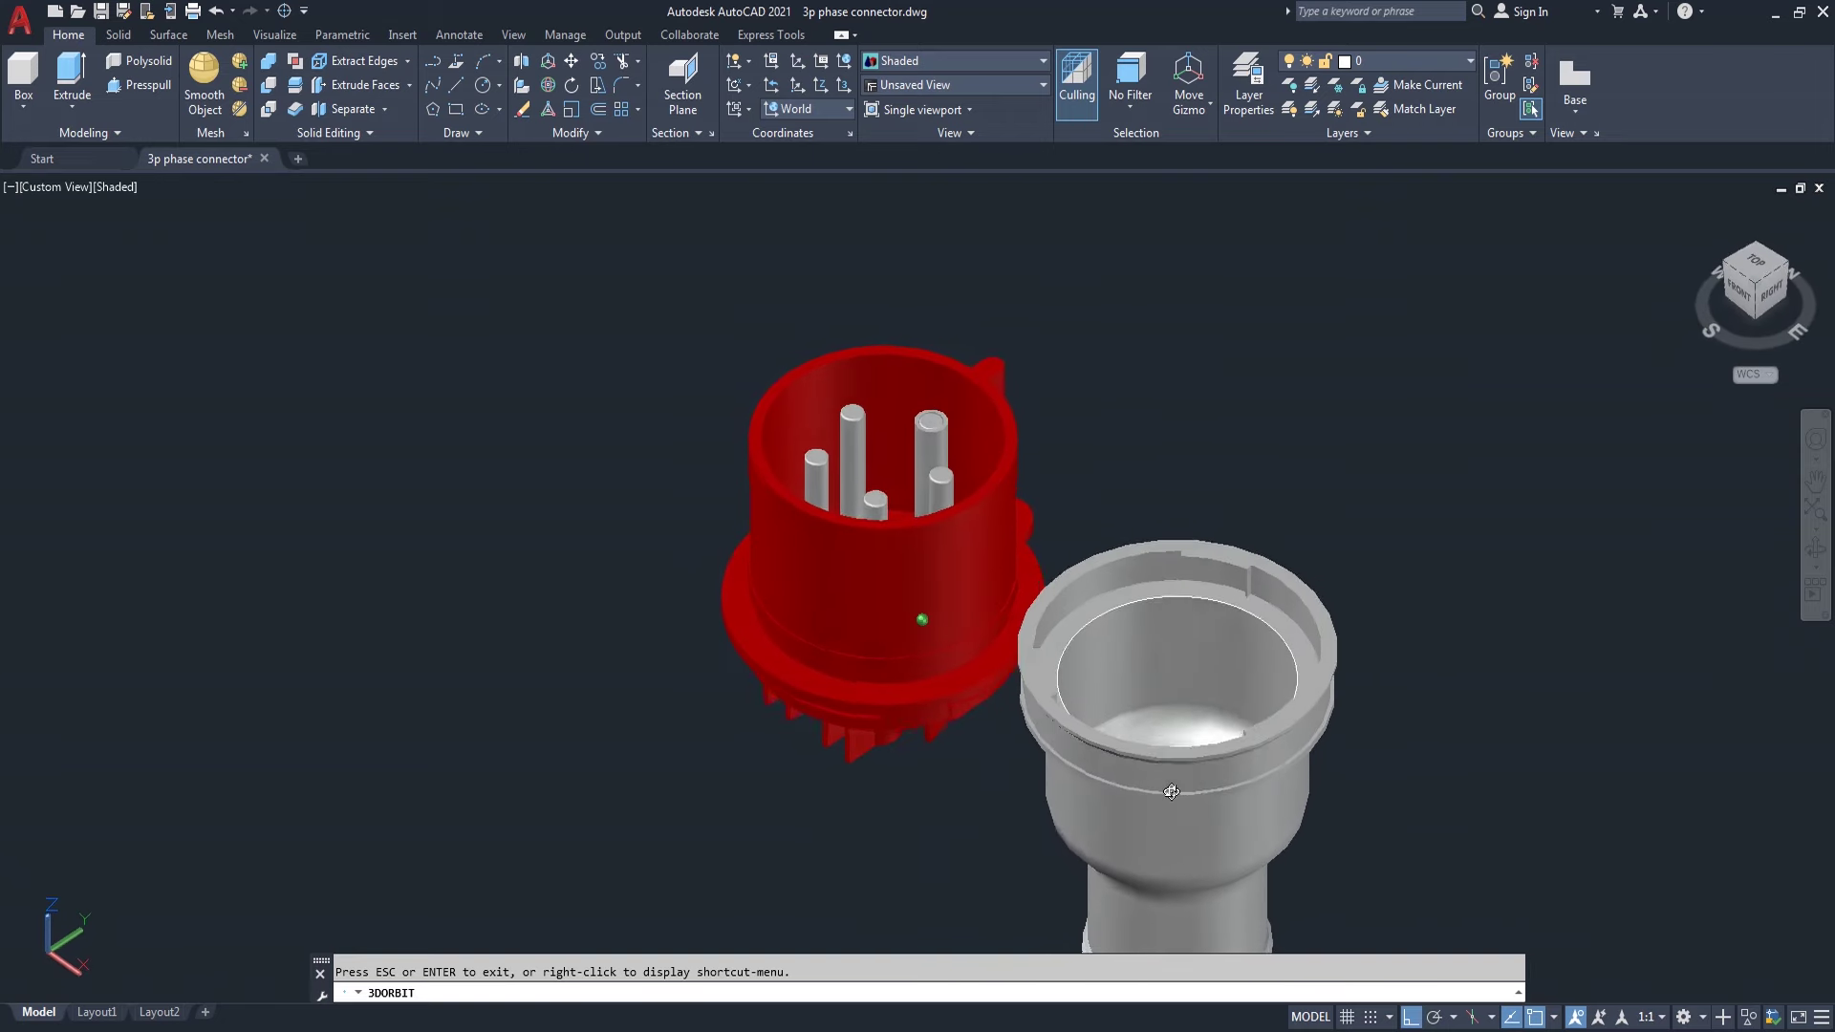
- Exit orbit and look at the connectors from Top, then SE and SW Isometric
right_click(1522, 443)
left_click(1539, 452)
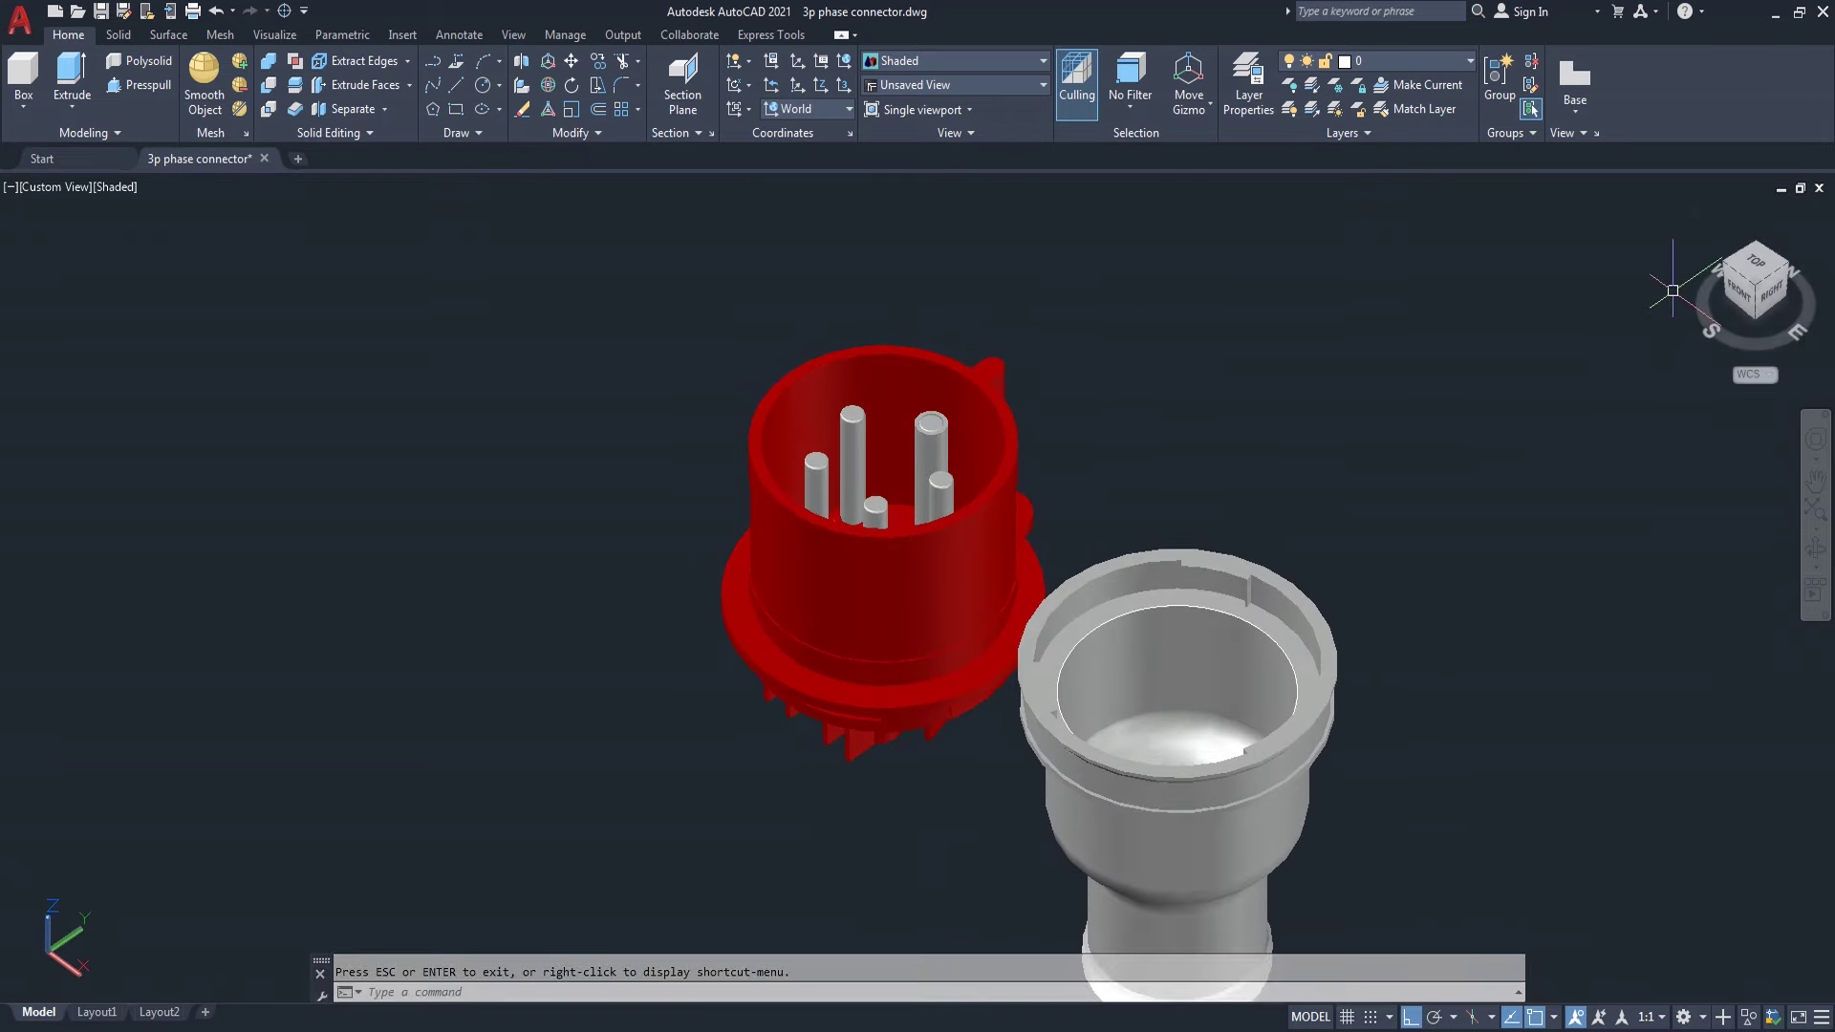
left_click(1762, 265)
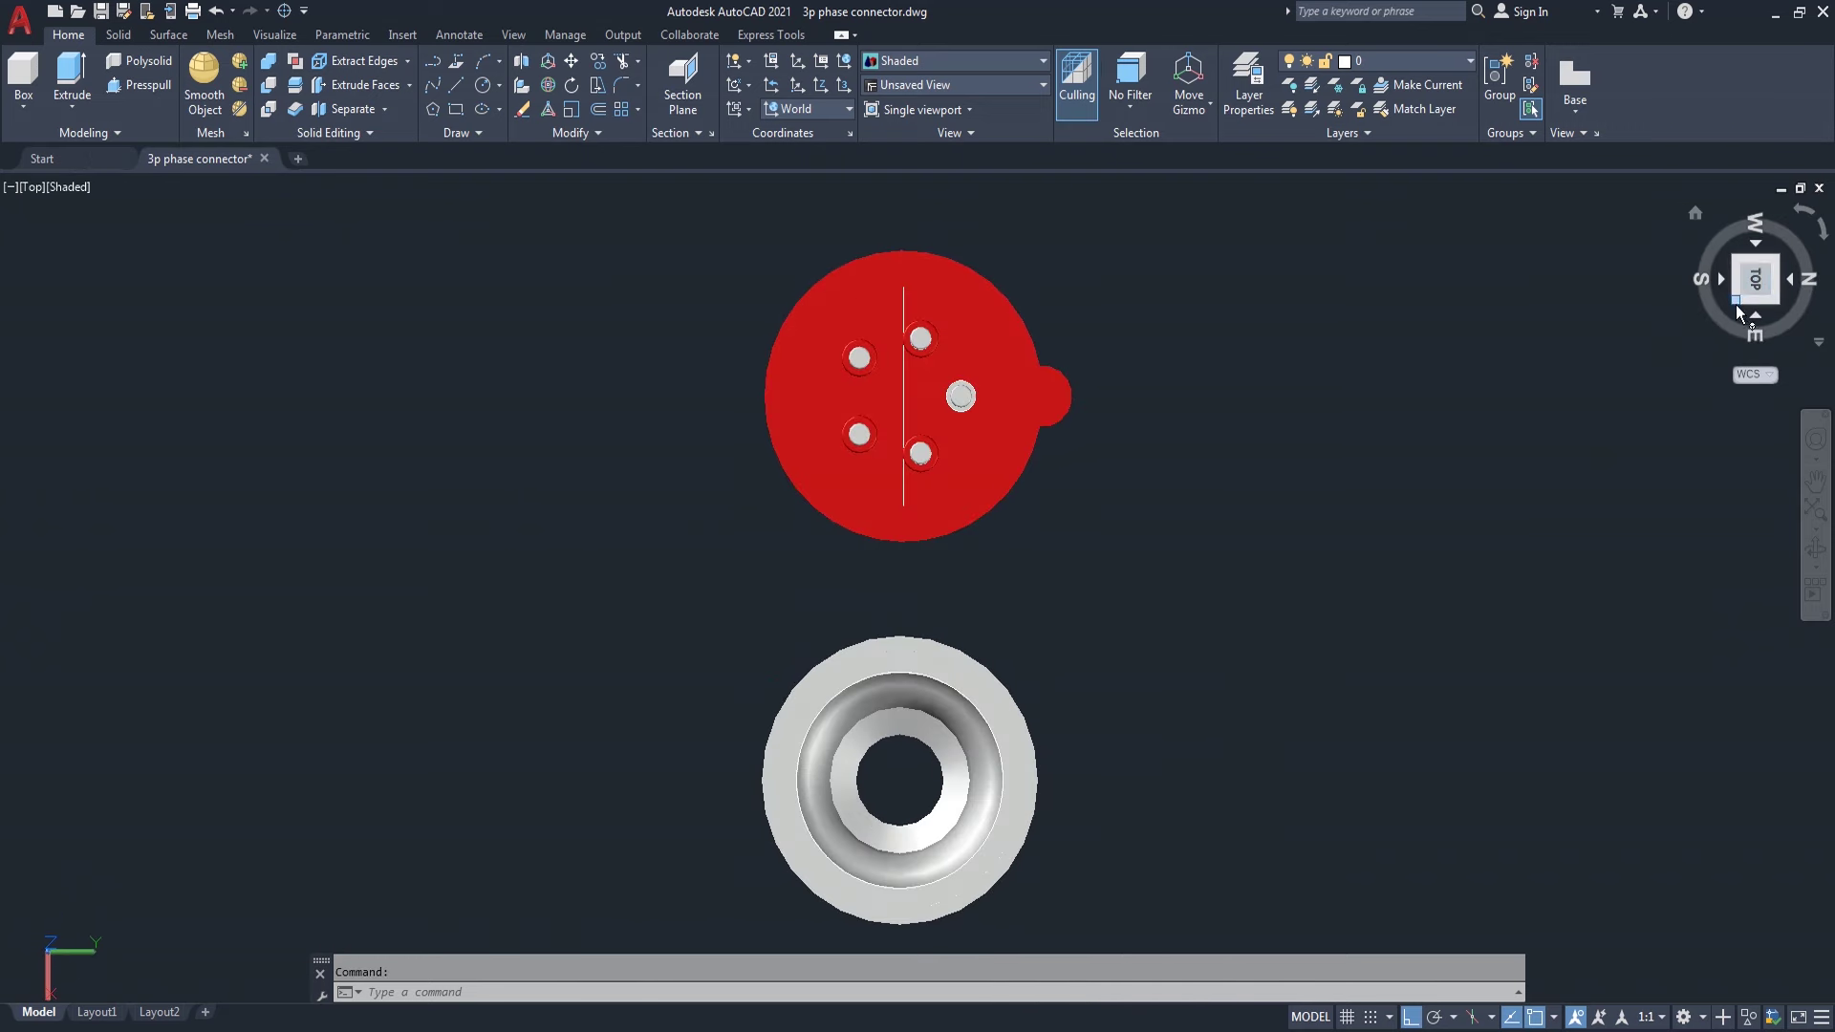
left_click(1736, 301)
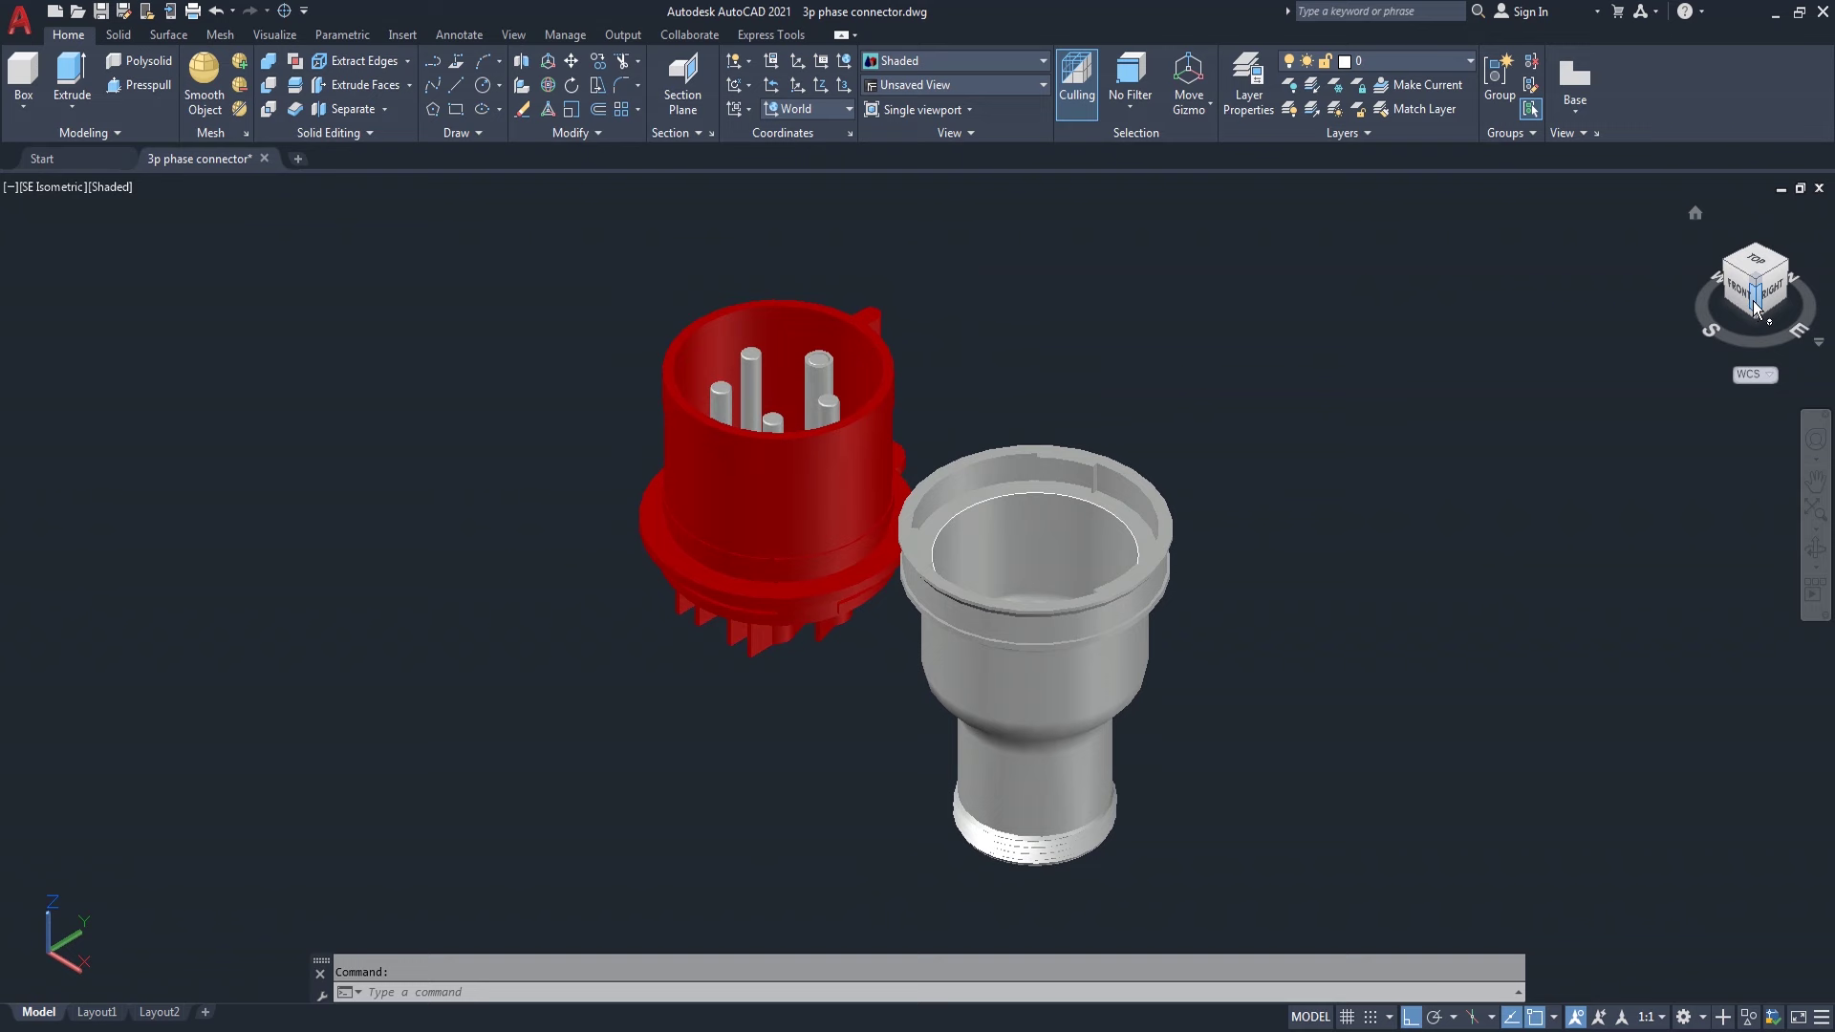
left_click(1727, 272)
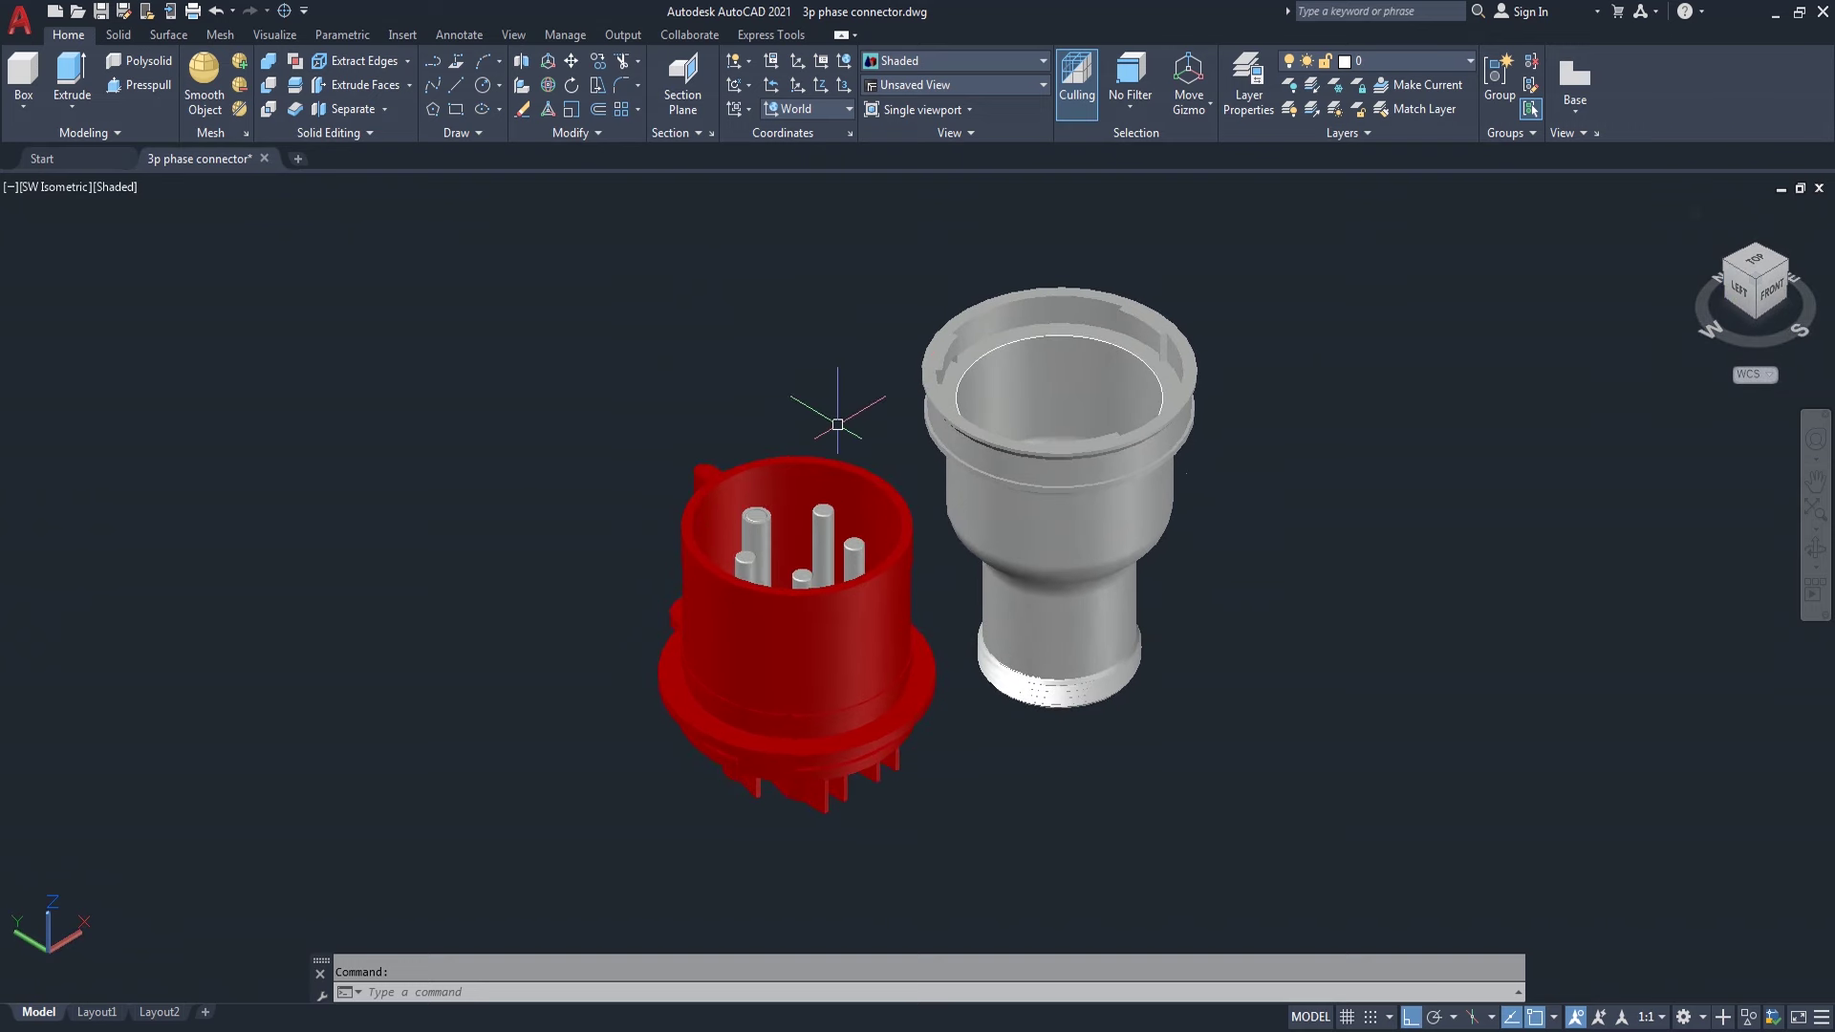
- Hide the red plug and view the gray housing from its Left side
left_click(877, 387)
left_click(554, 872)
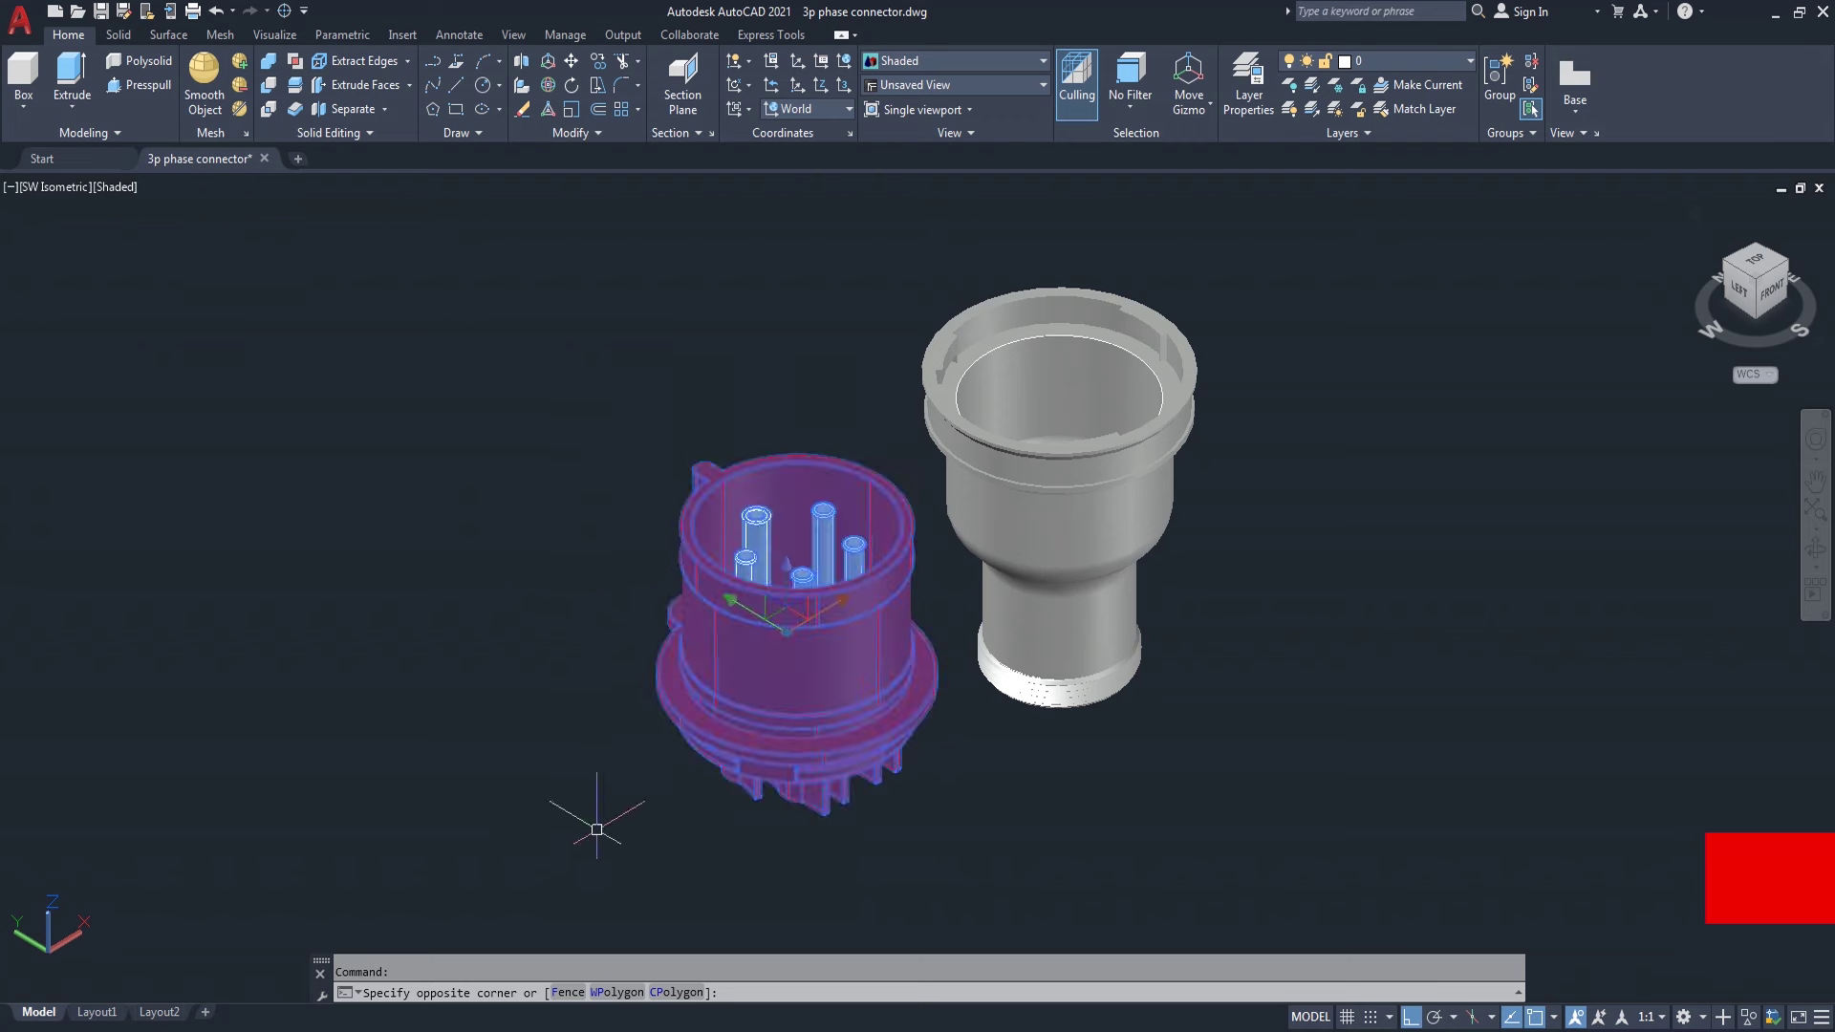
left_click(1748, 1019)
left_click(1735, 292)
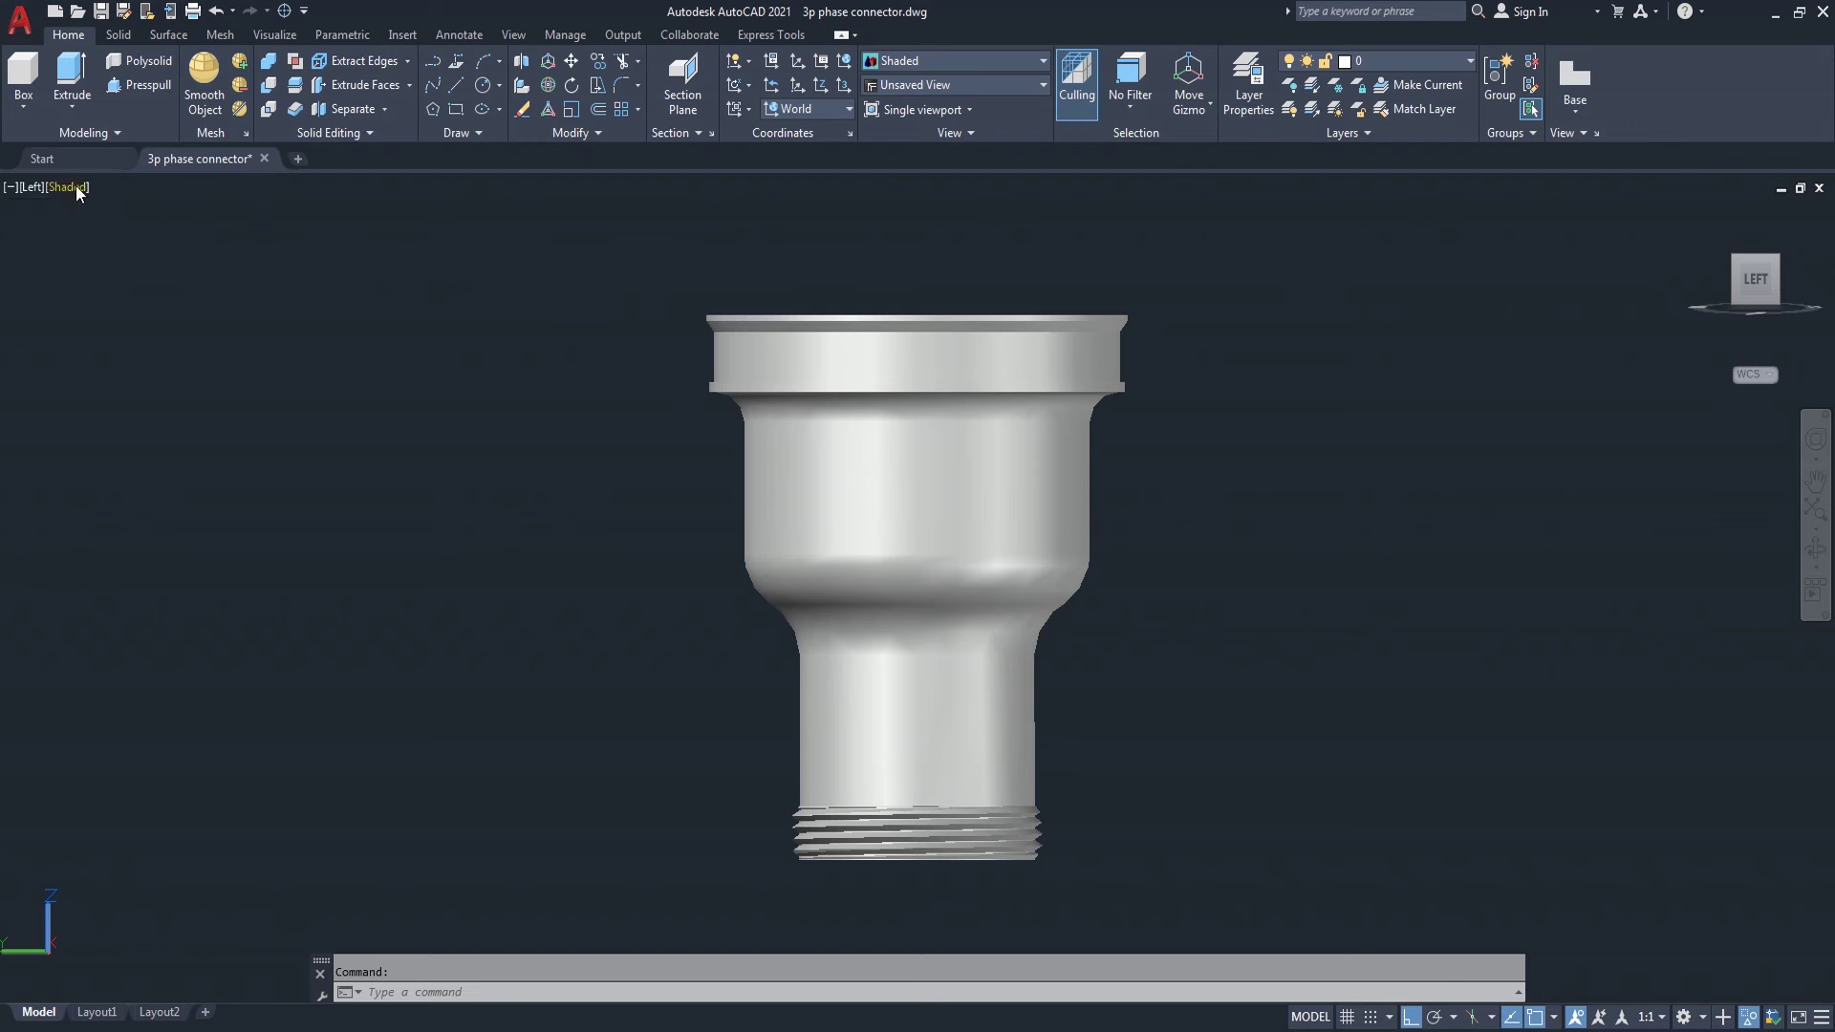
- Switch to 2D Wireframe and align the UCS to the Left plane
left_click(77, 187)
left_click(95, 239)
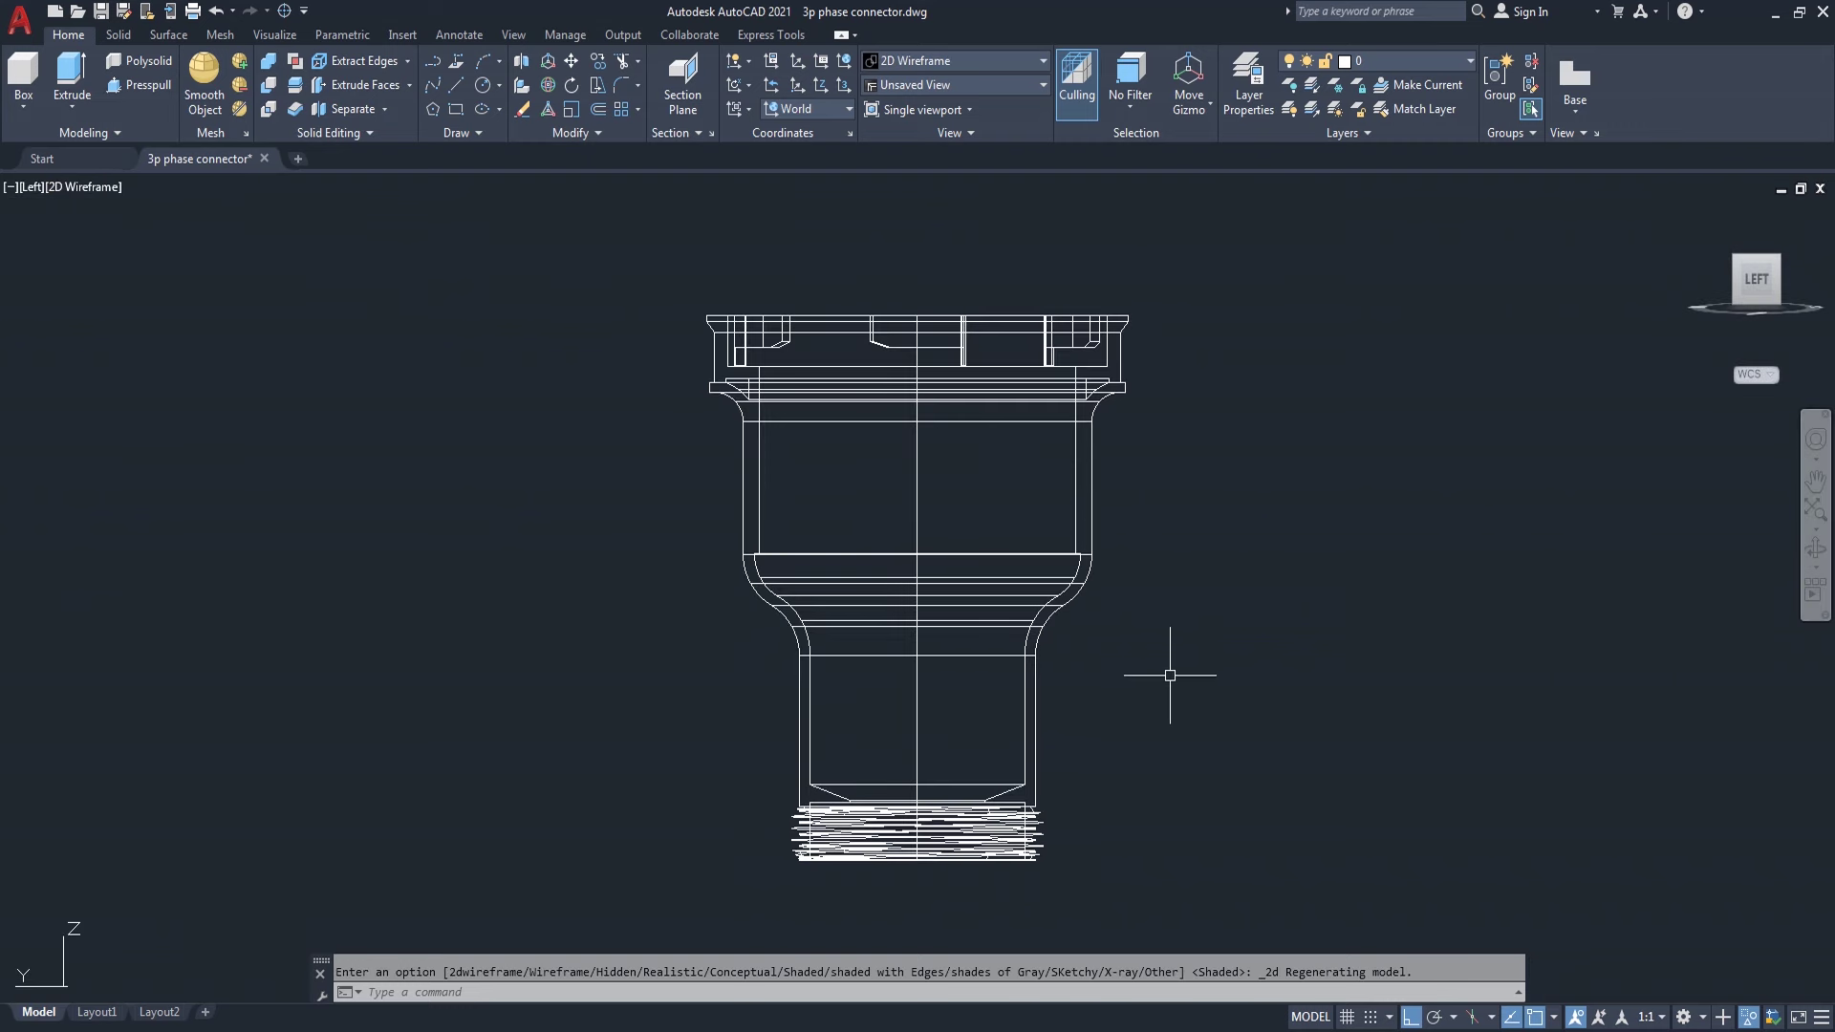
left_click(829, 107)
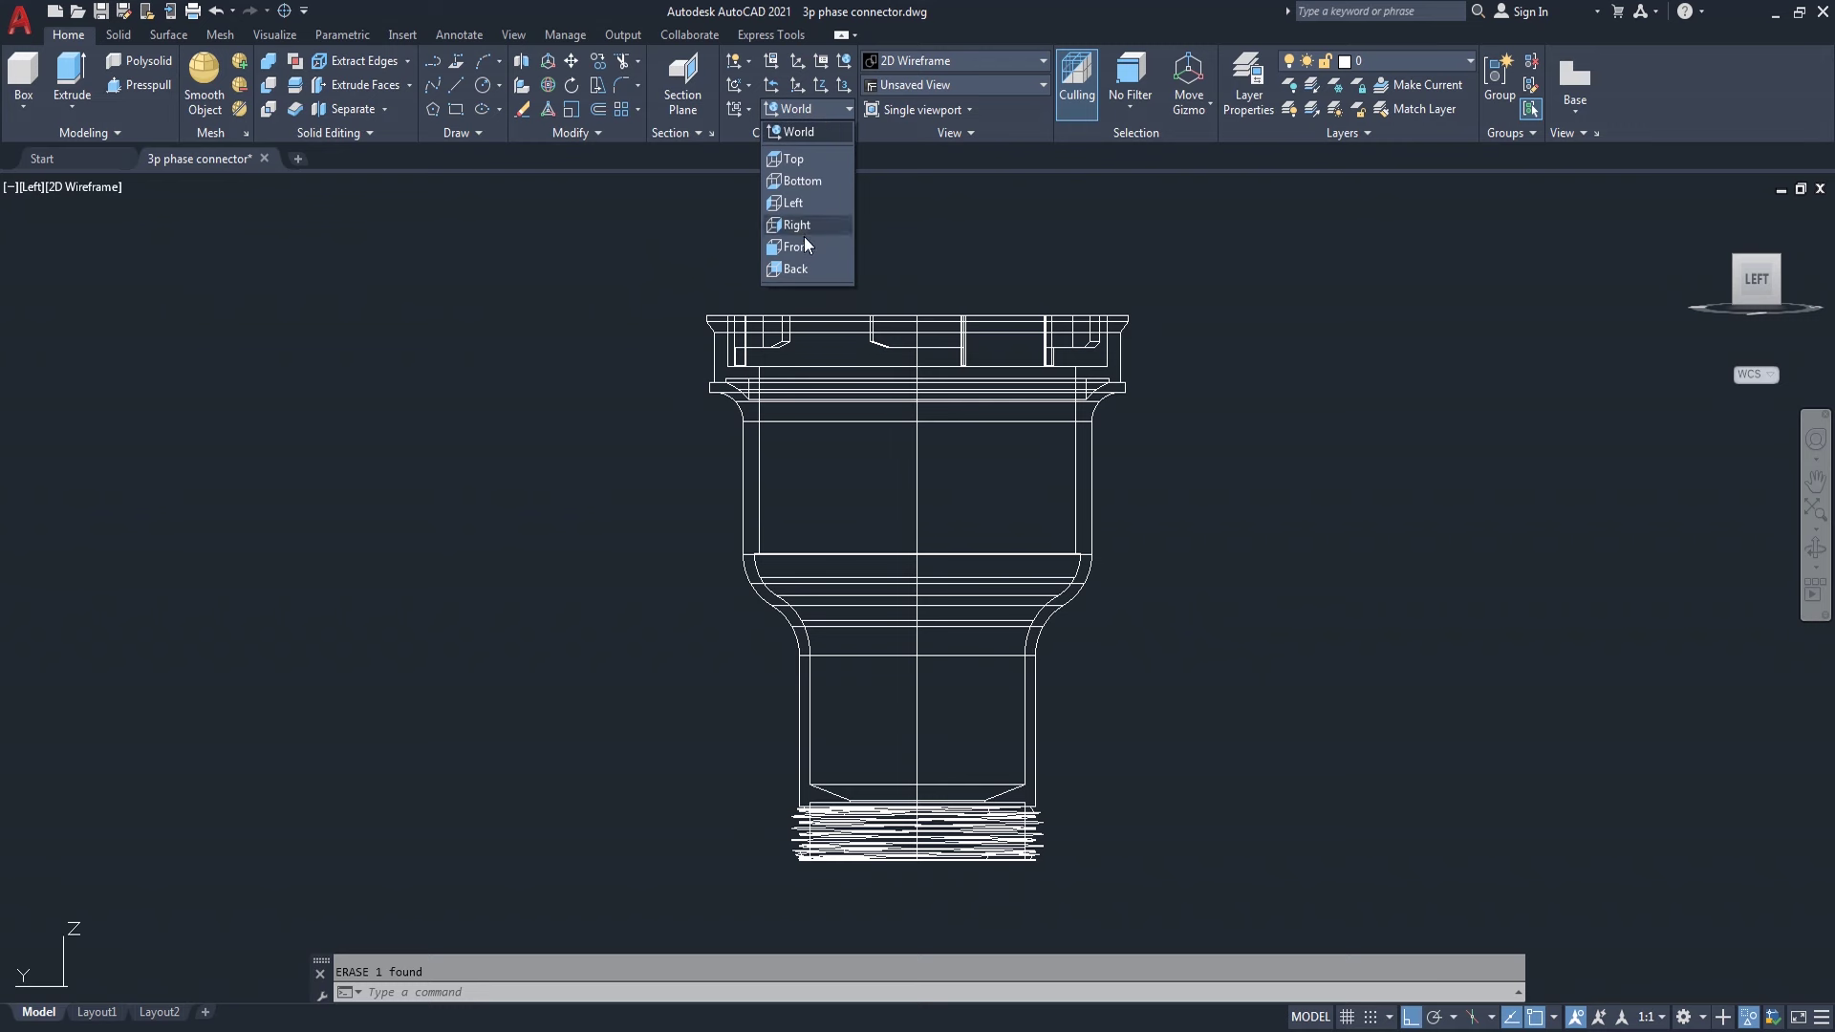
left_click(794, 203)
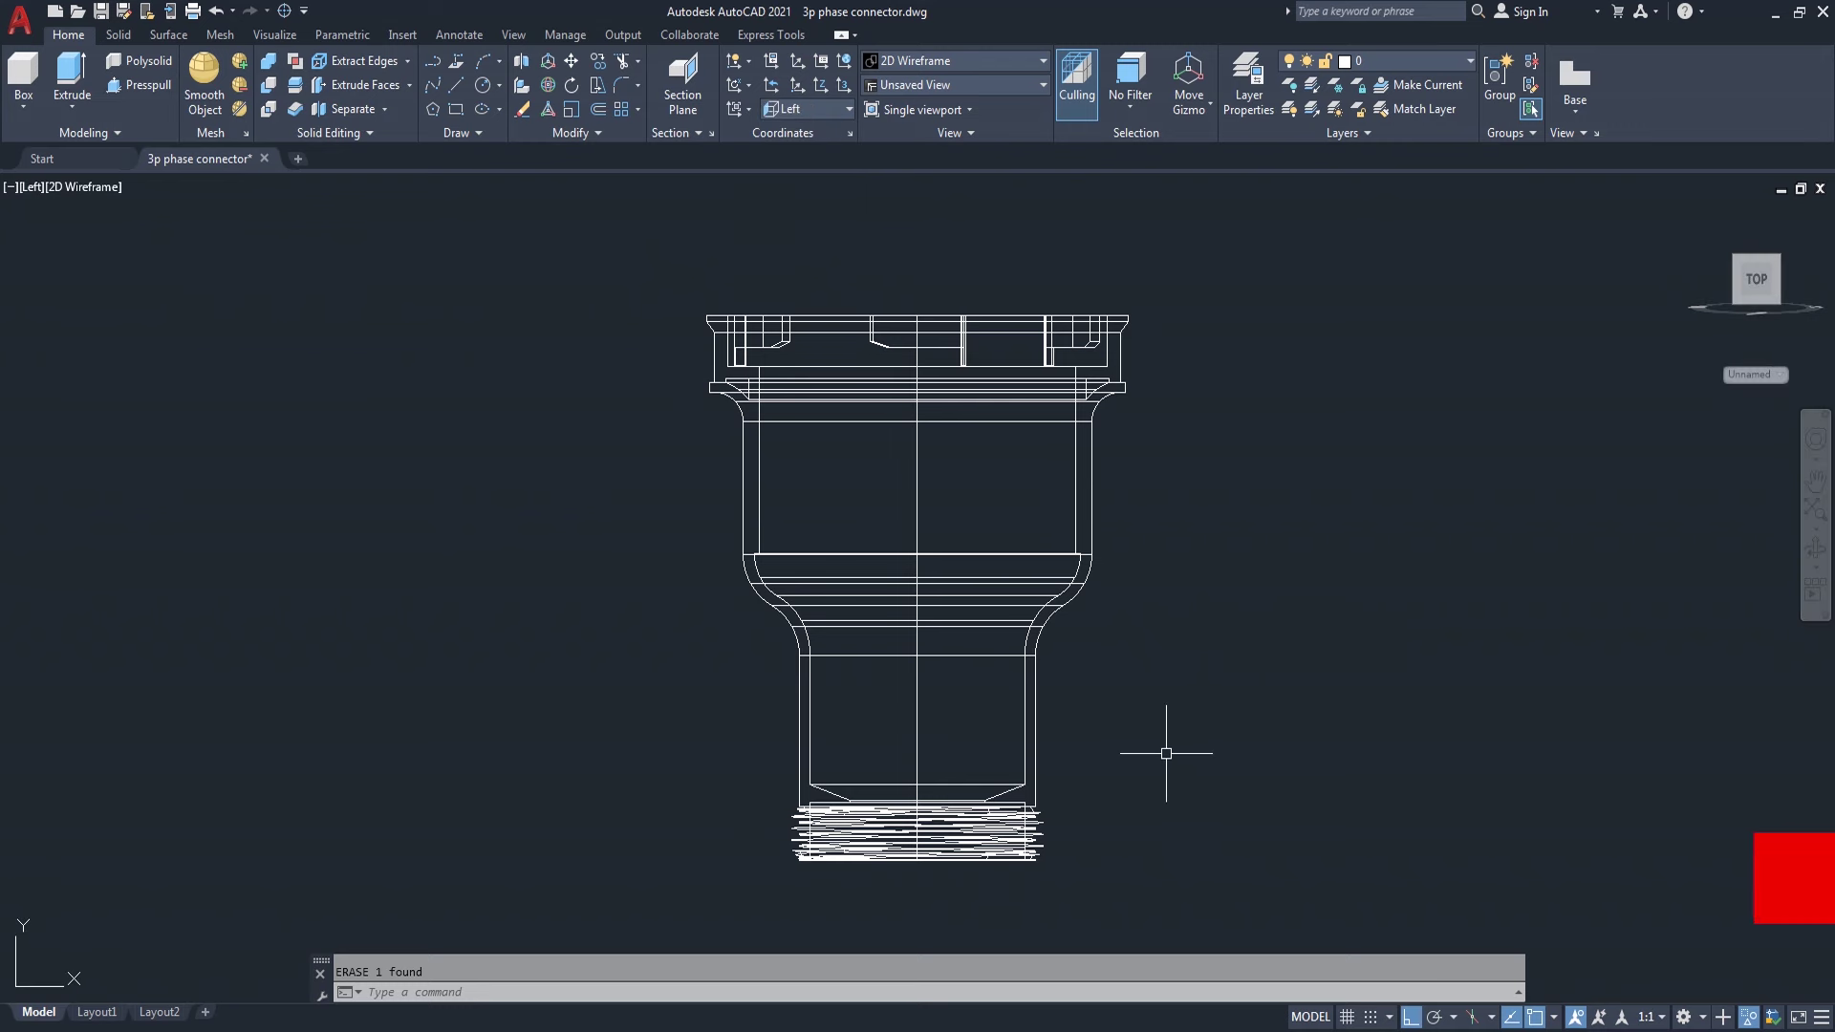
- Draw a polyline with 23.7 and 25 segments, ending on the housing's edge
type("pl")
key("Return")
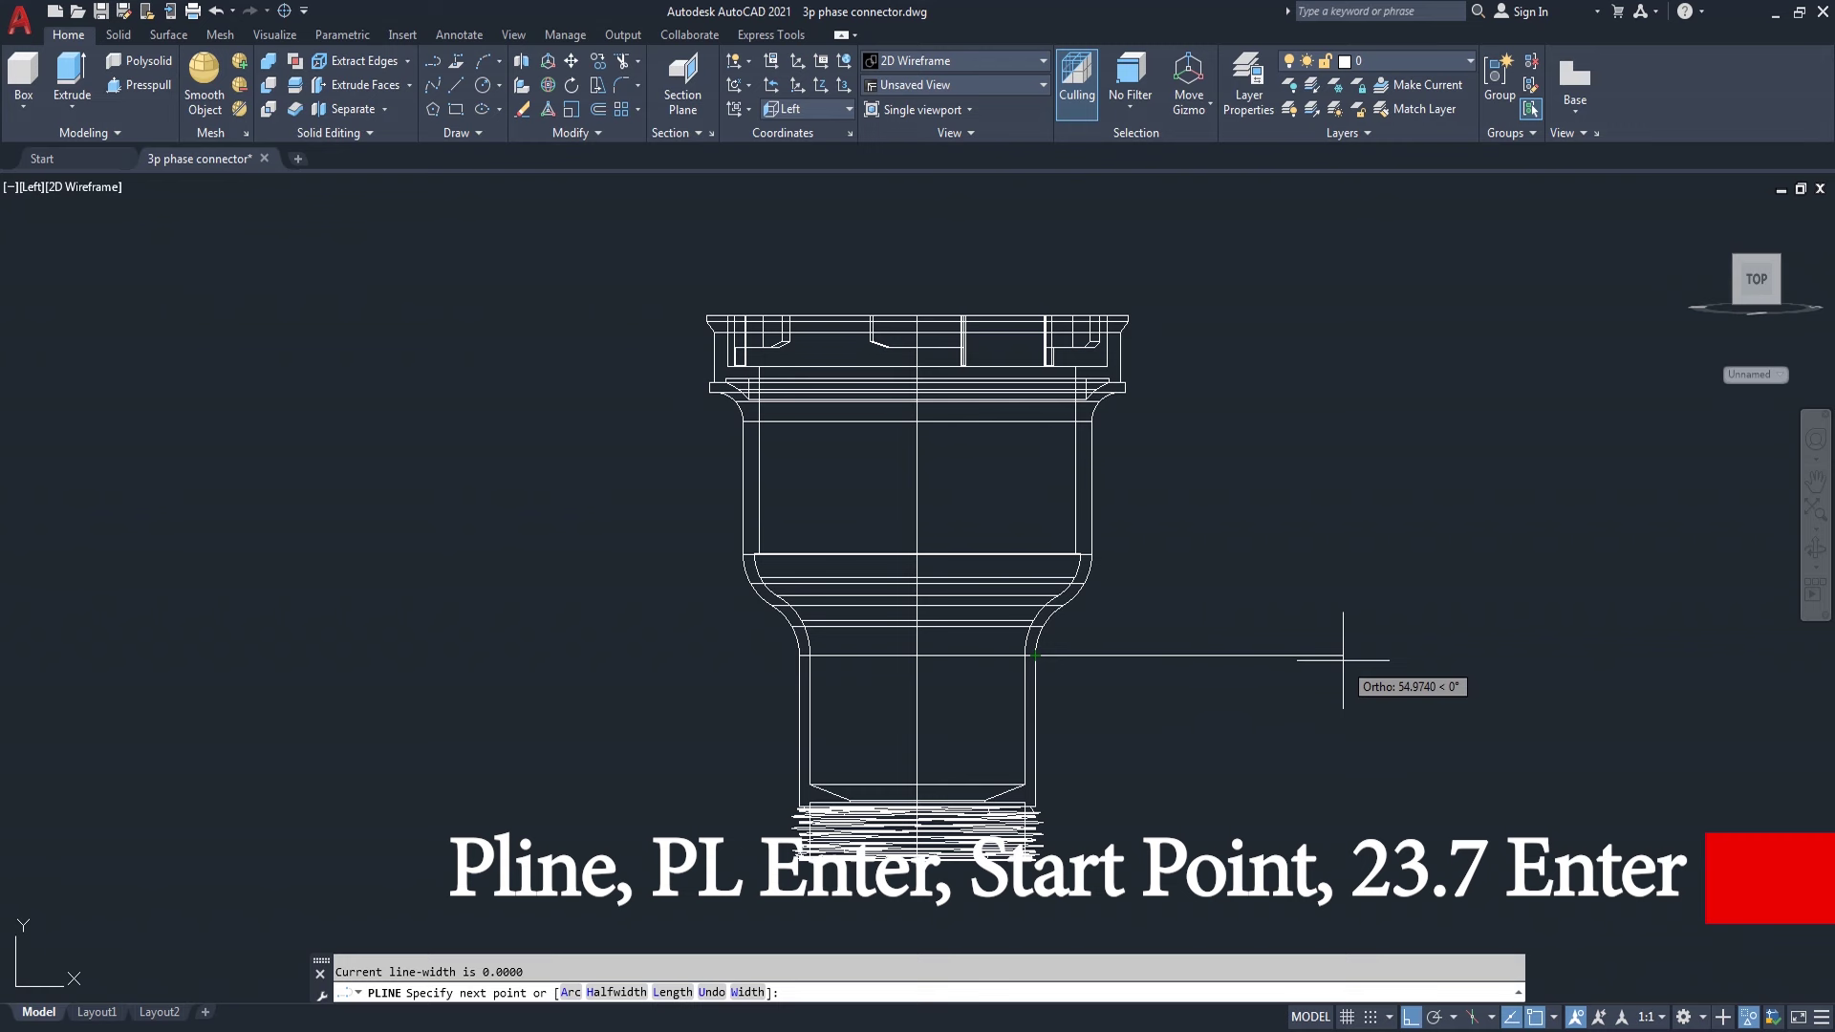
type("23.7")
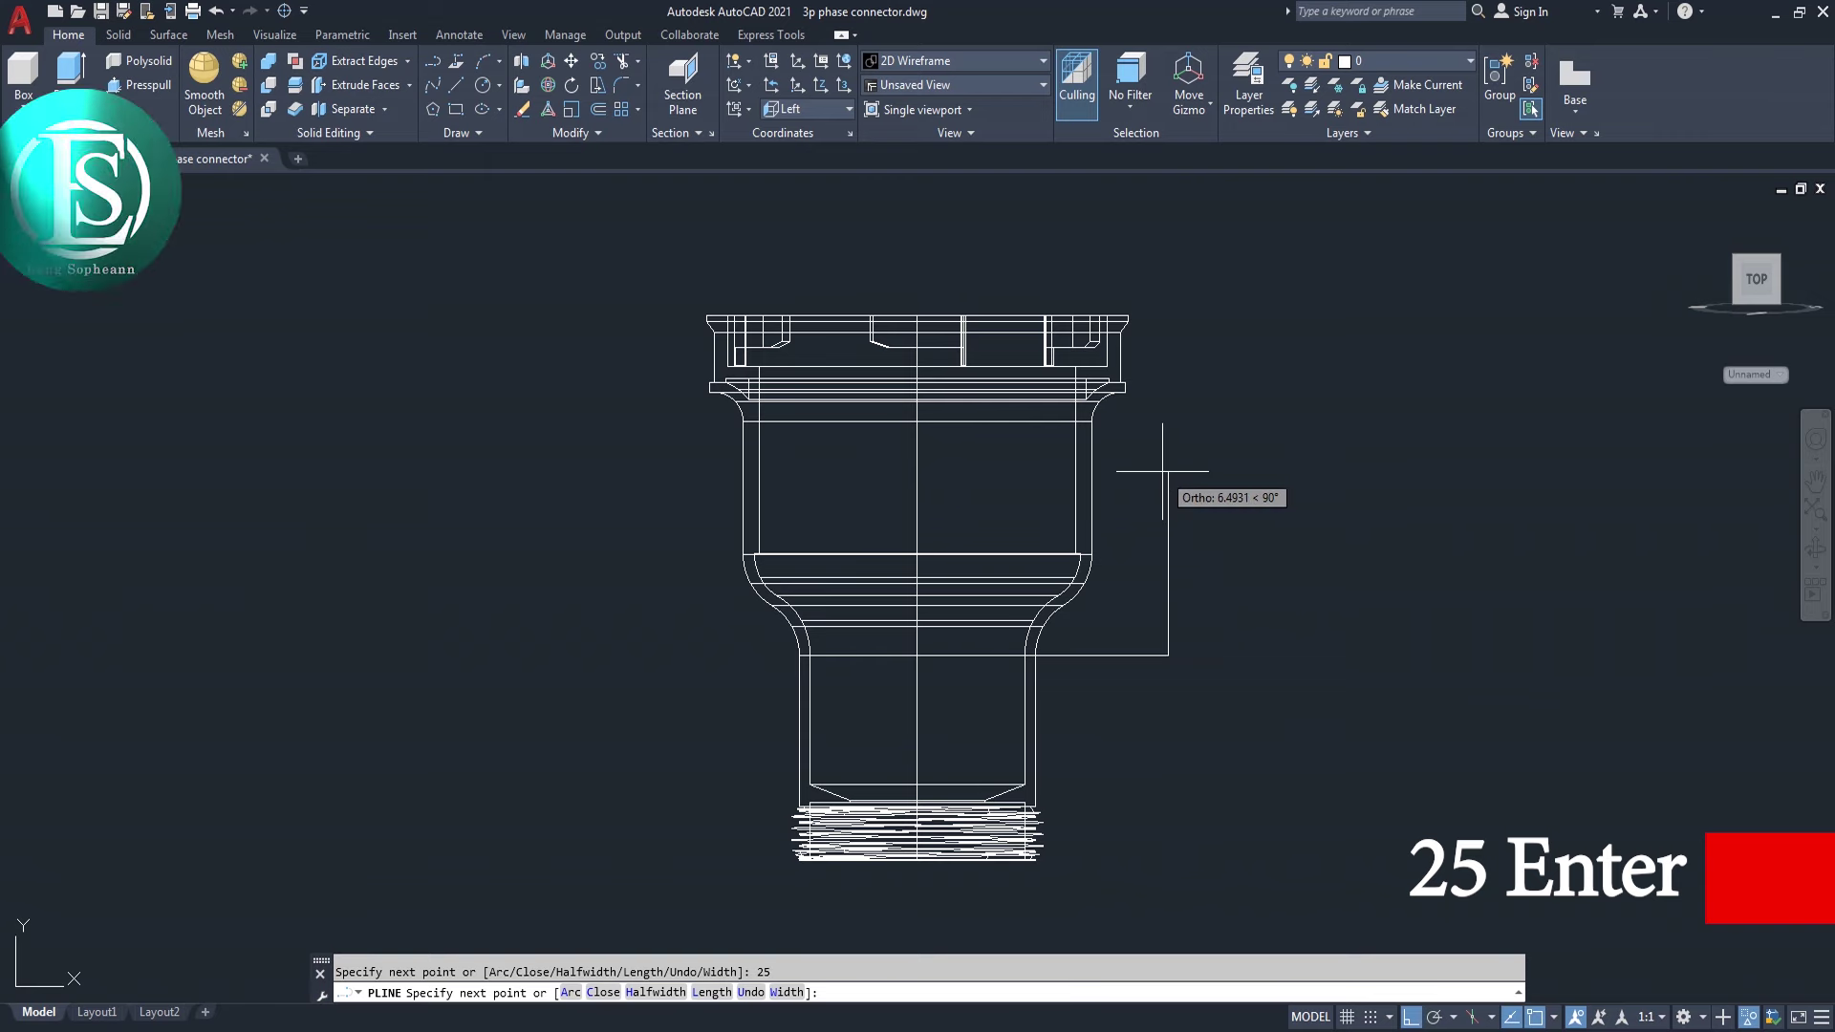
scroll(1124, 502, "up", 4)
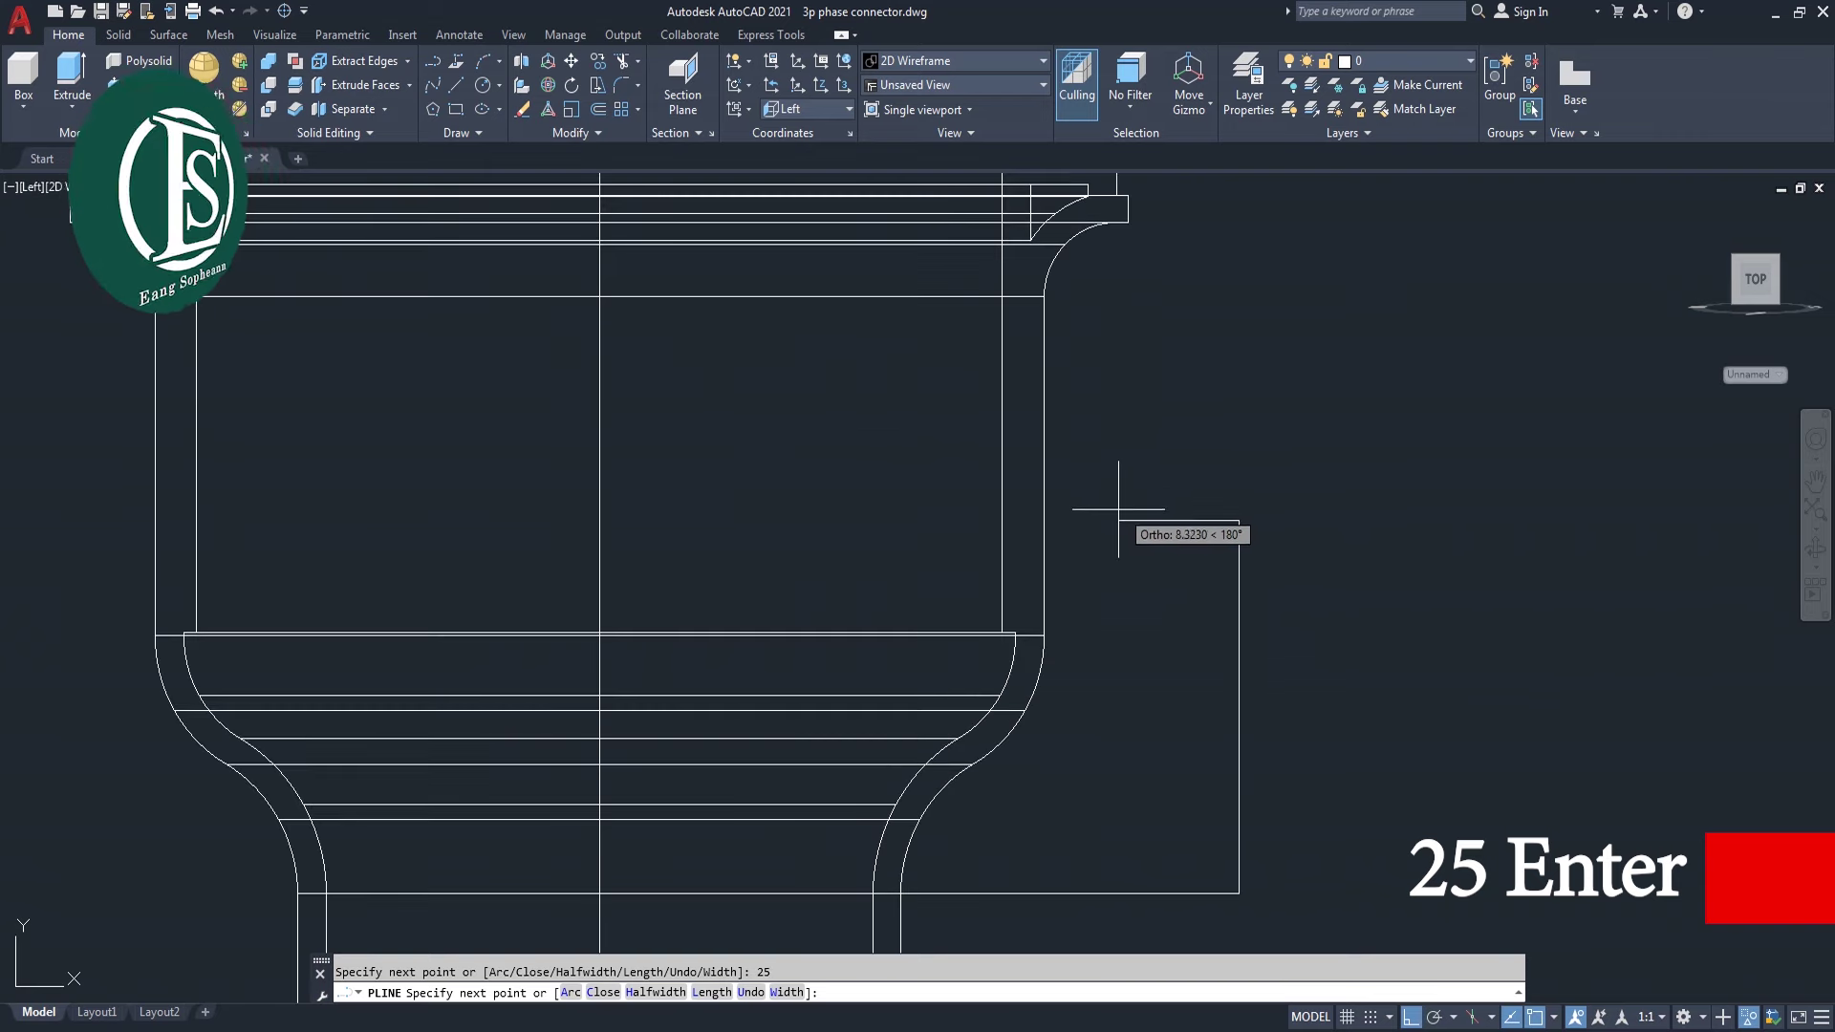
scroll(1050, 524, "up", 4)
scroll(1043, 520, "up", 6)
left_click(1052, 500)
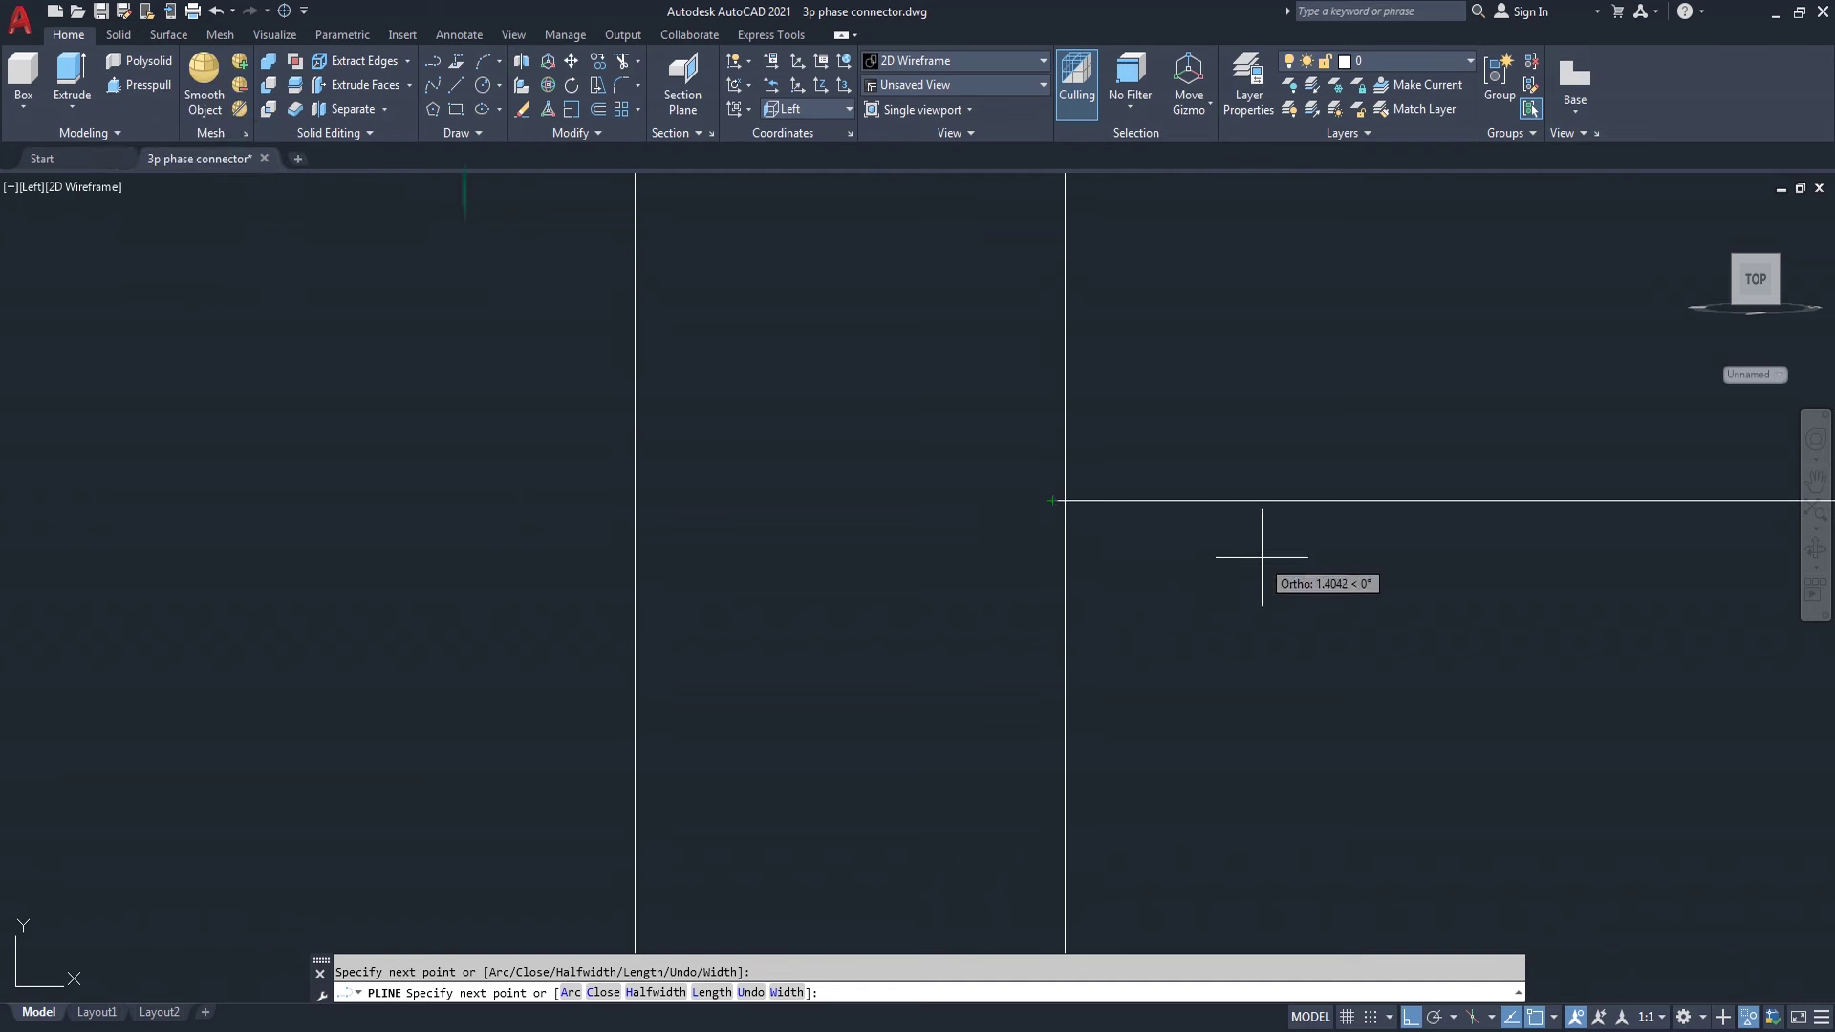
key("Return")
scroll(1179, 525, "down", 2)
scroll(1175, 535, "down", 2)
scroll(1167, 578, "down", 2)
scroll(1082, 547, "down", 1)
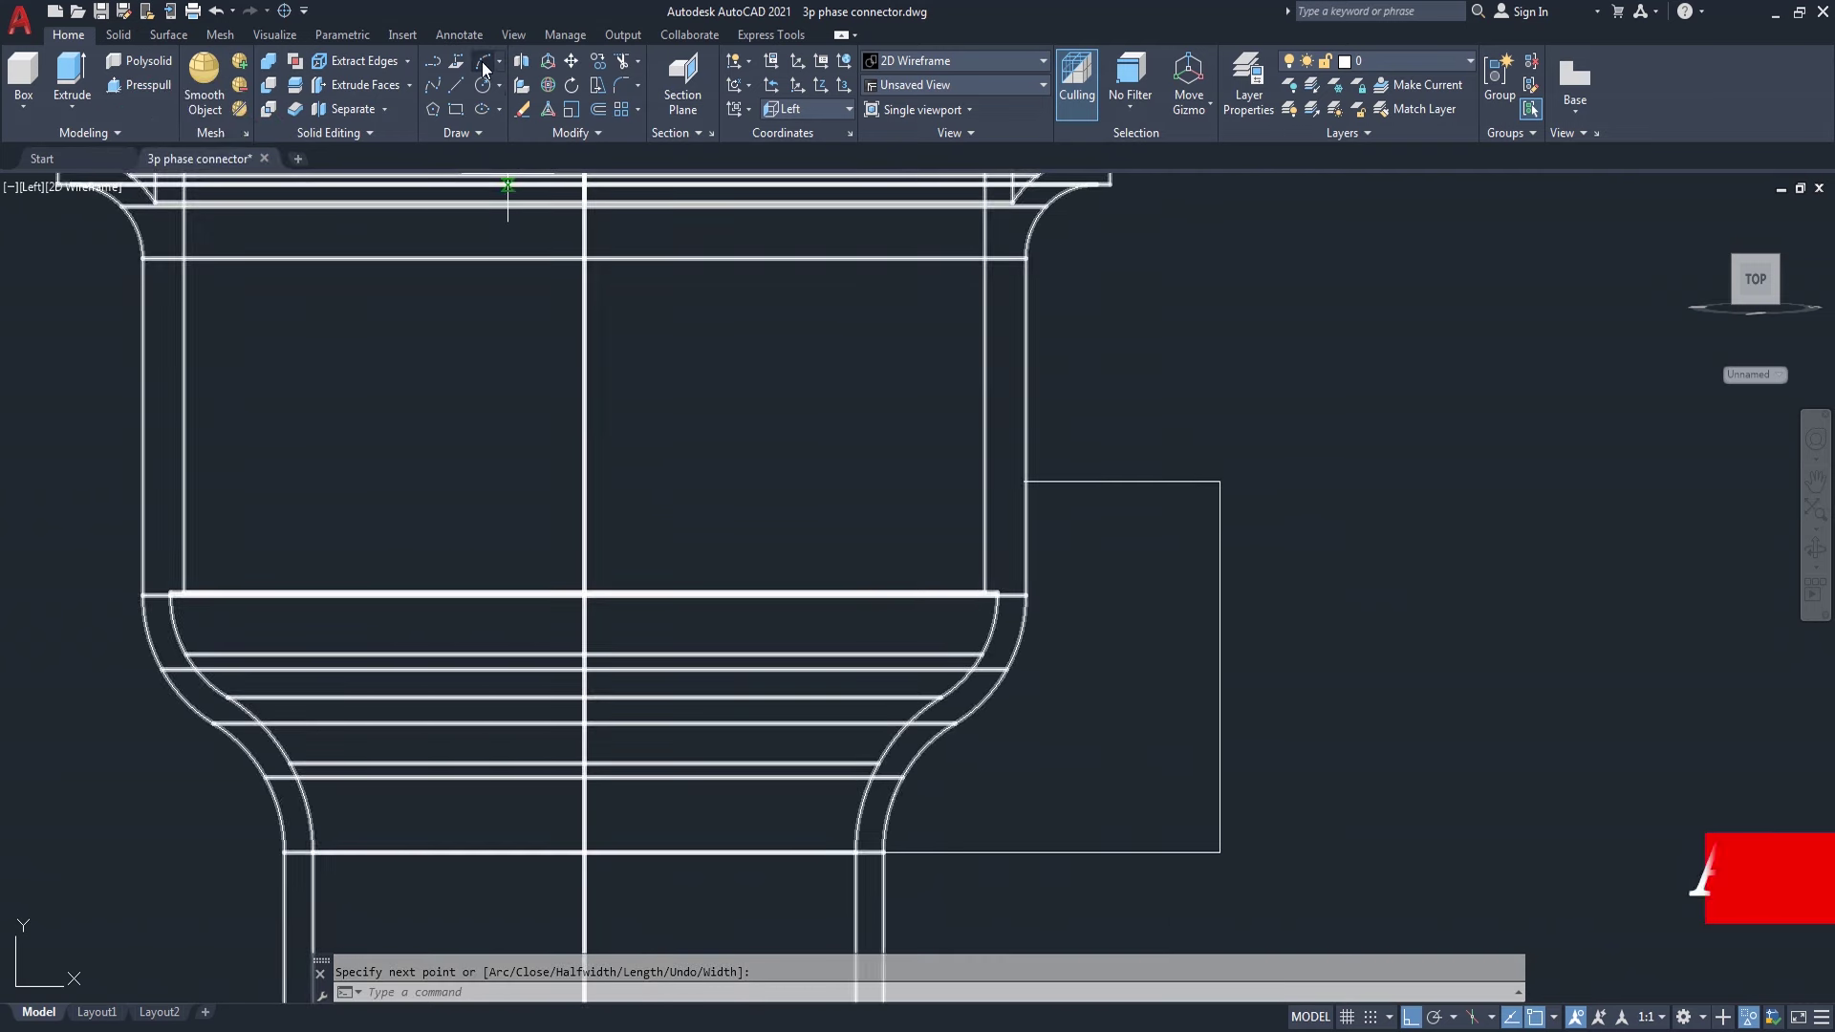
- Draw a three-point arc from the housing wall to the outline's bottom outer corner, with Ortho off
left_click(484, 69)
scroll(1004, 521, "up", 2)
scroll(1004, 439, "up", 2)
scroll(1051, 382, "up", 2)
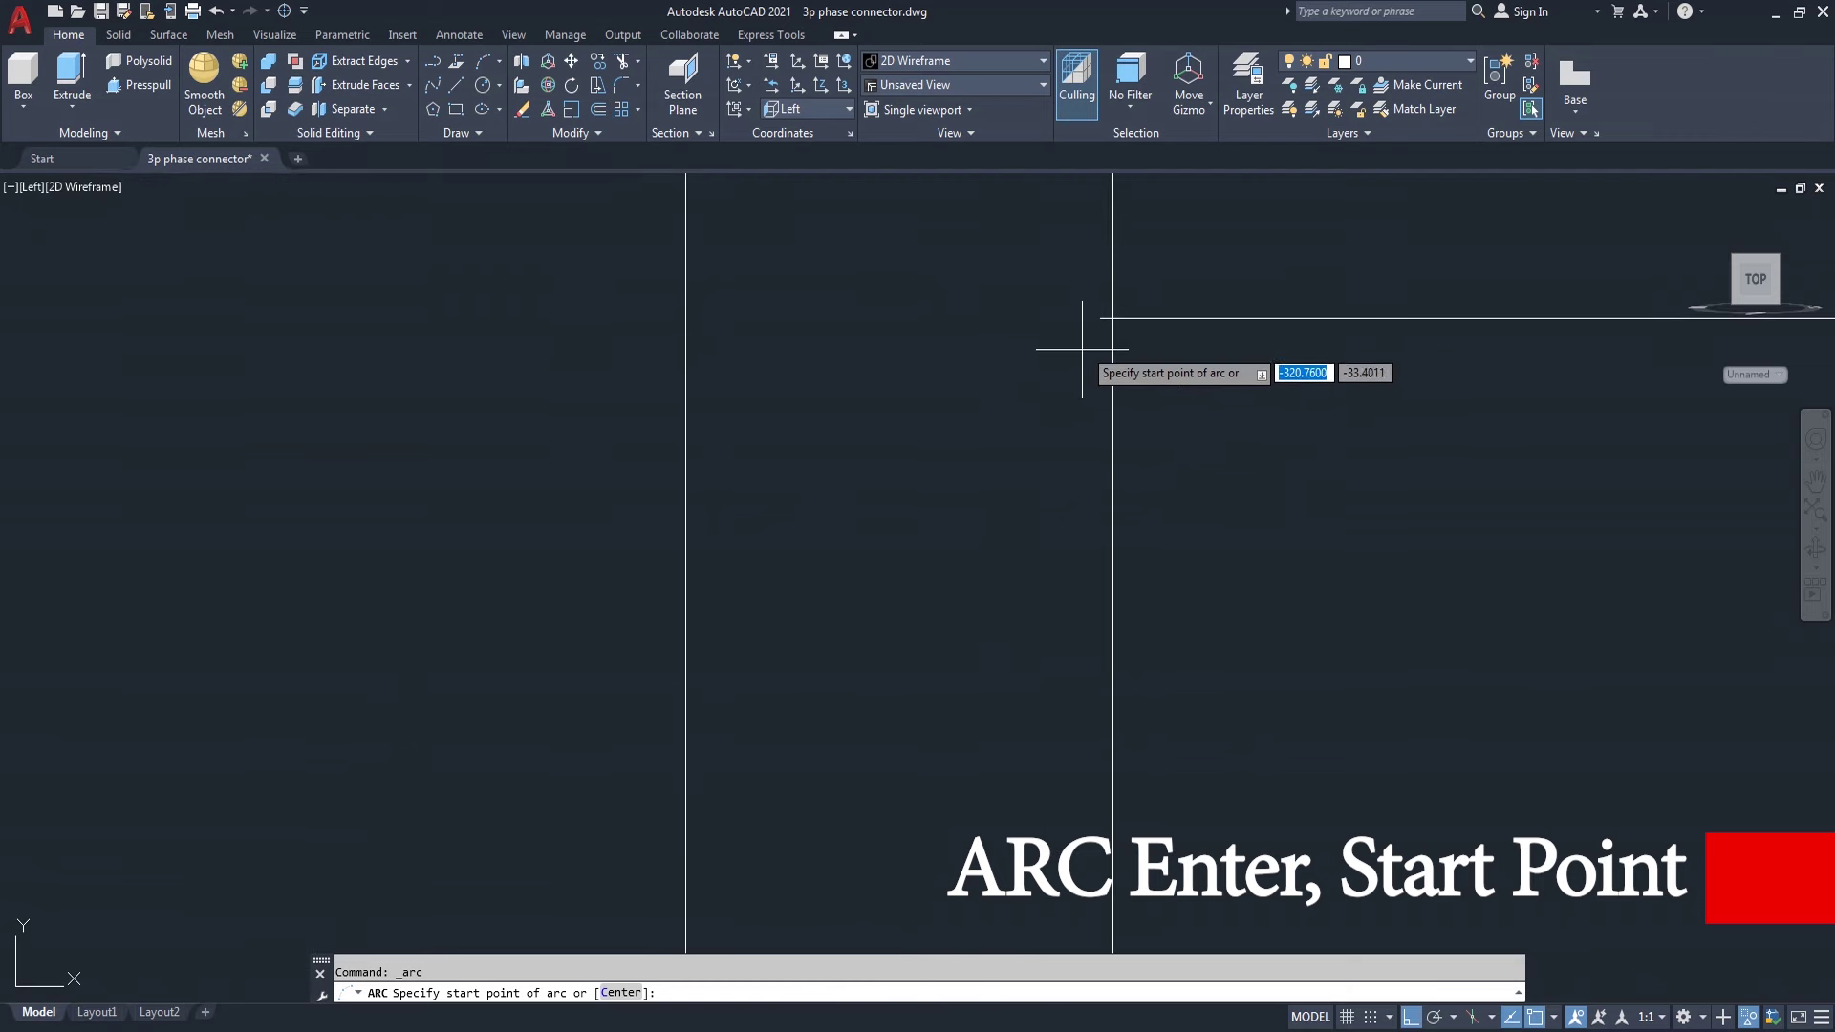
scroll(959, 371, "down", 3)
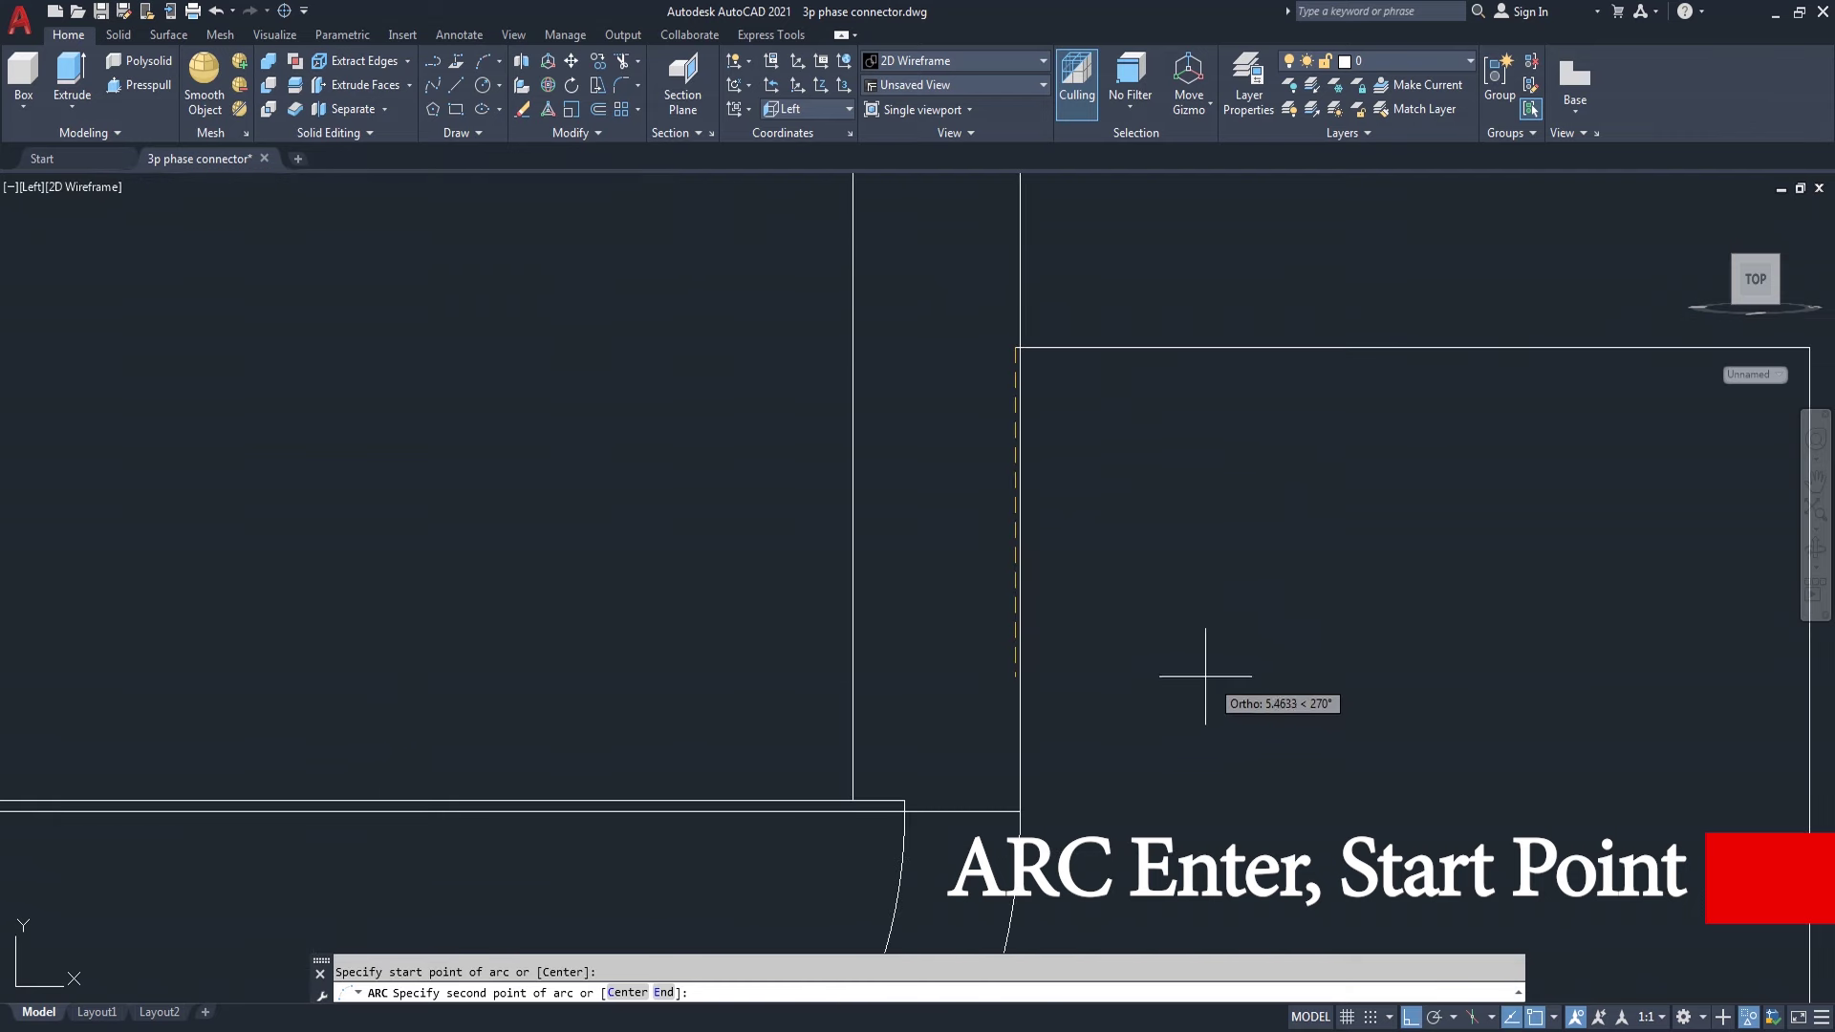
key("F8")
scroll(1114, 650, "down", 3)
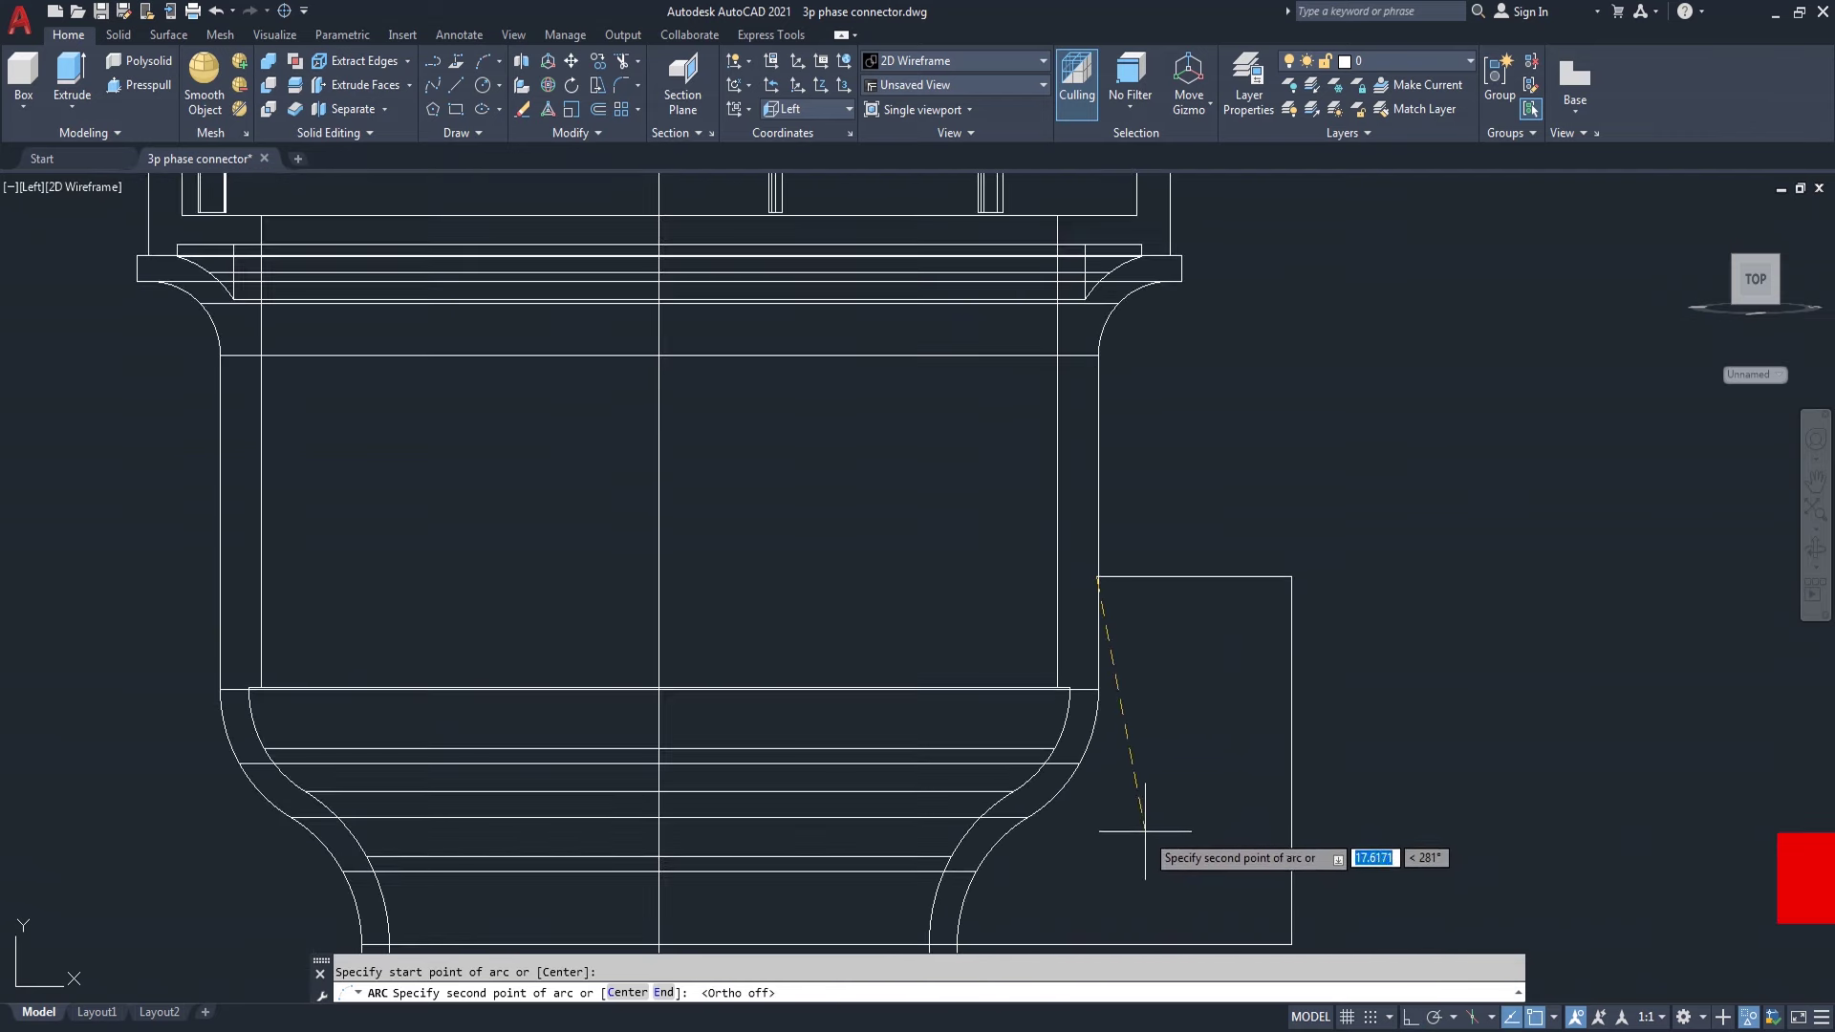
scroll(1144, 831, "up", 2)
left_click(985, 669)
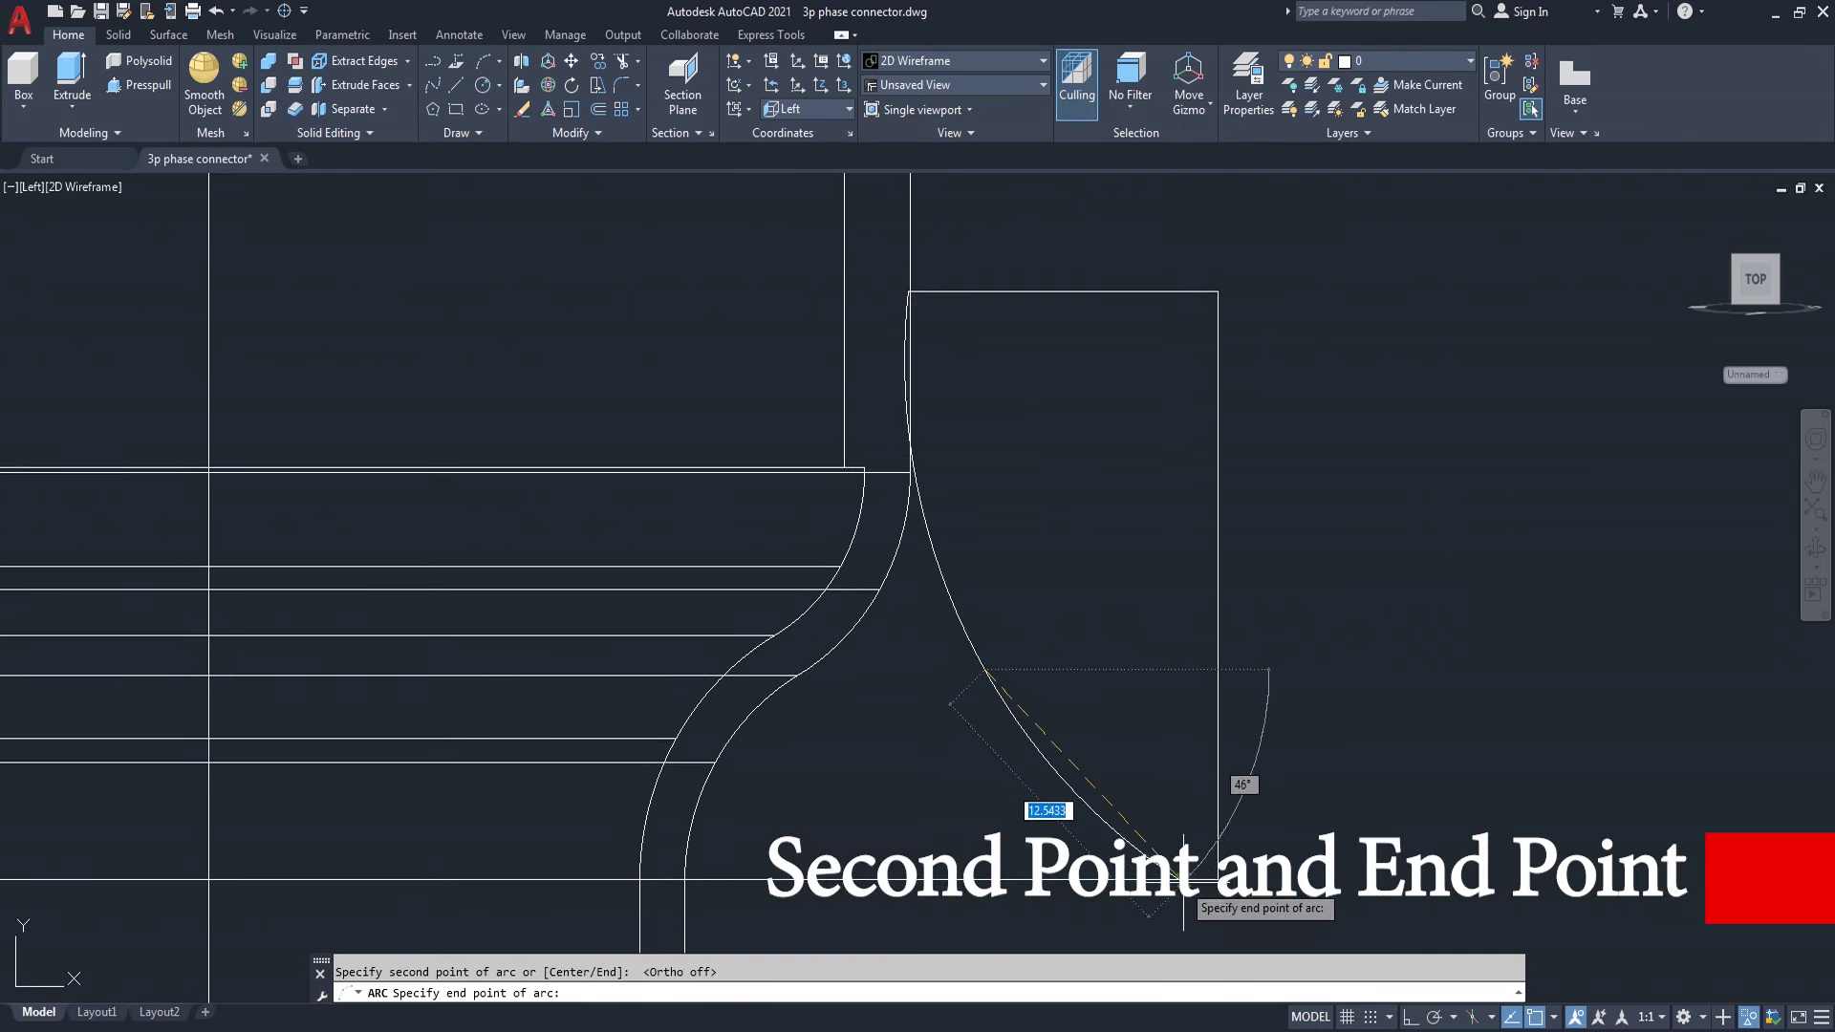
left_click(1216, 878)
scroll(948, 485, "up", 2)
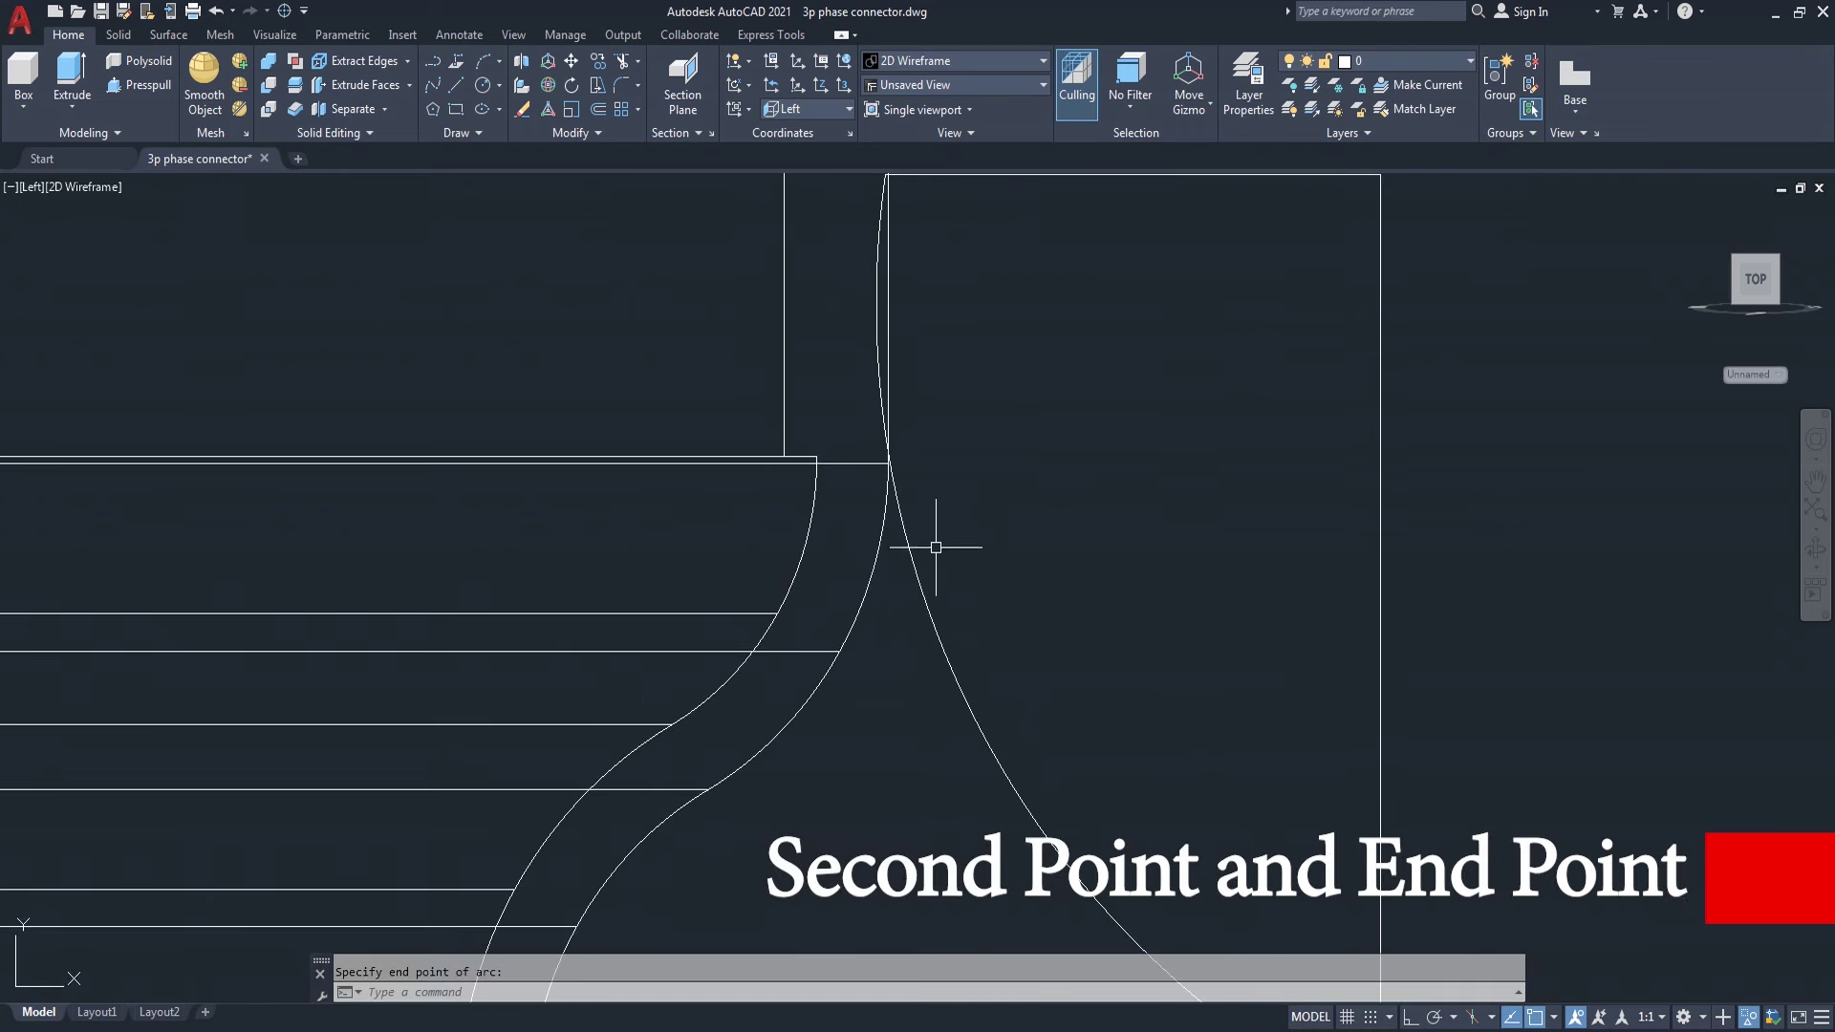
left_click(923, 589)
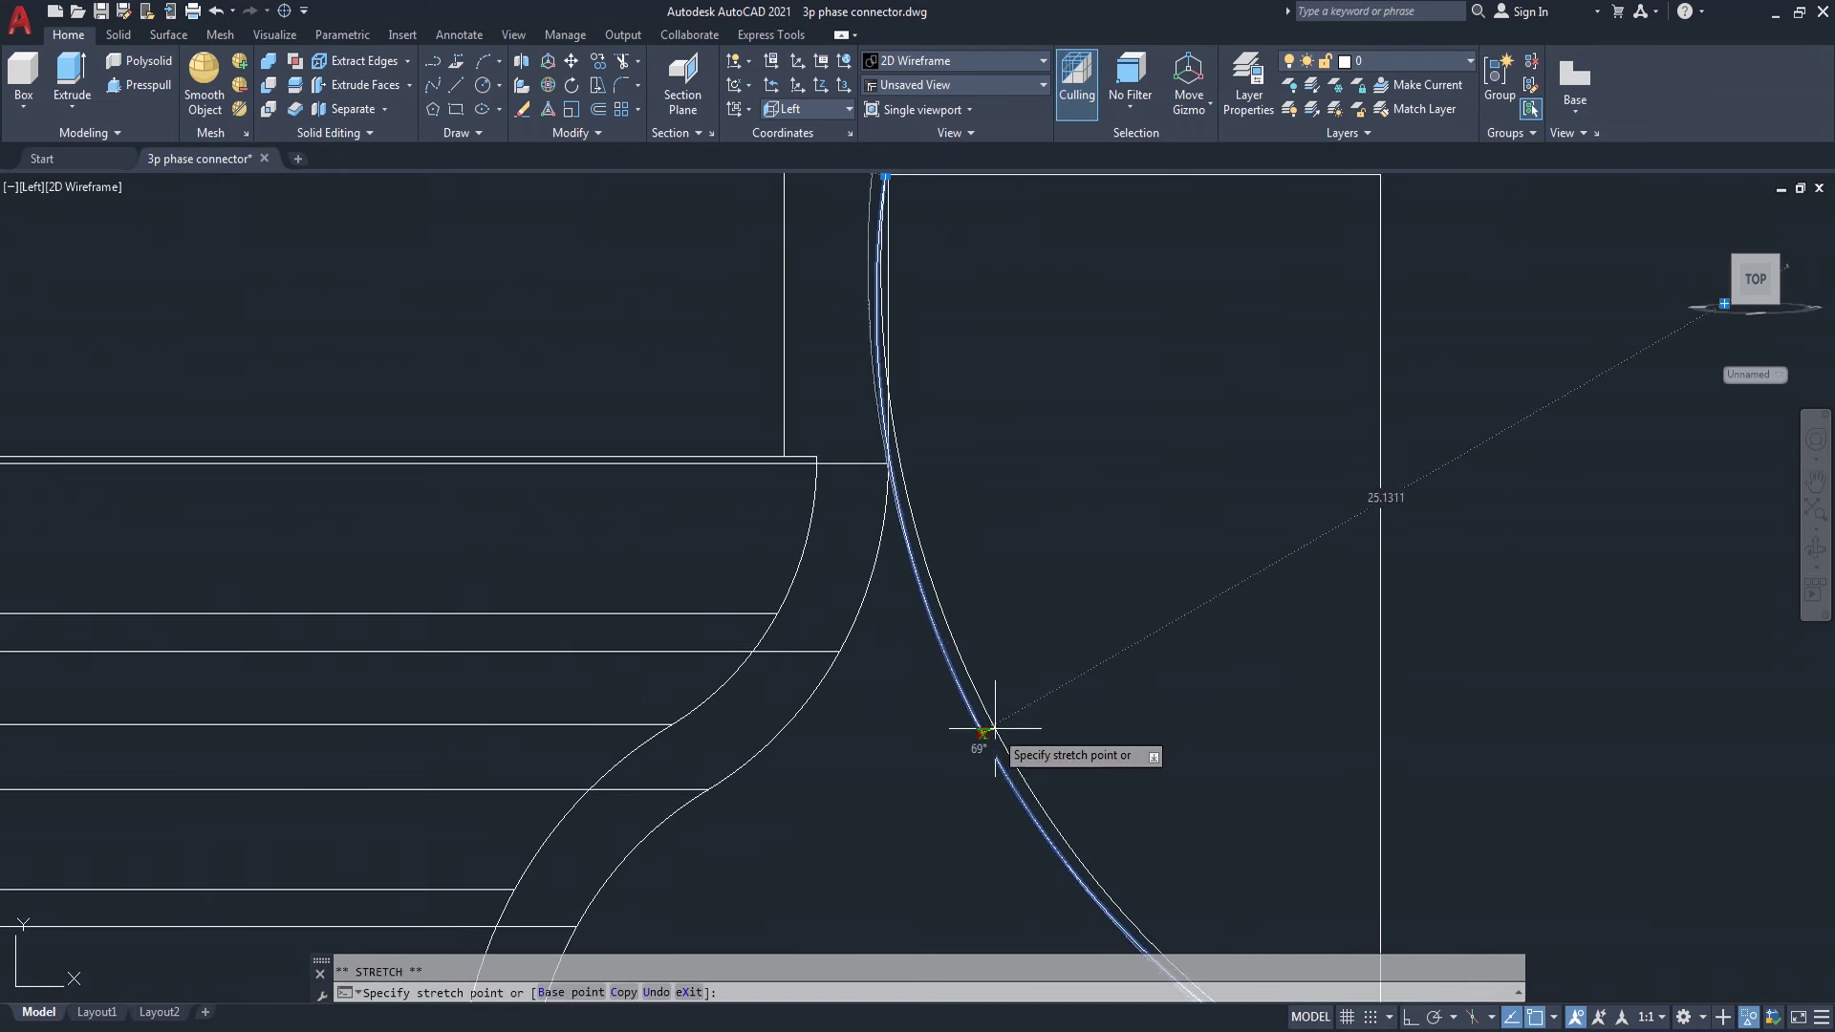
left_click(1026, 731)
scroll(1025, 731, "down", 4)
scroll(1170, 578, "up", 2)
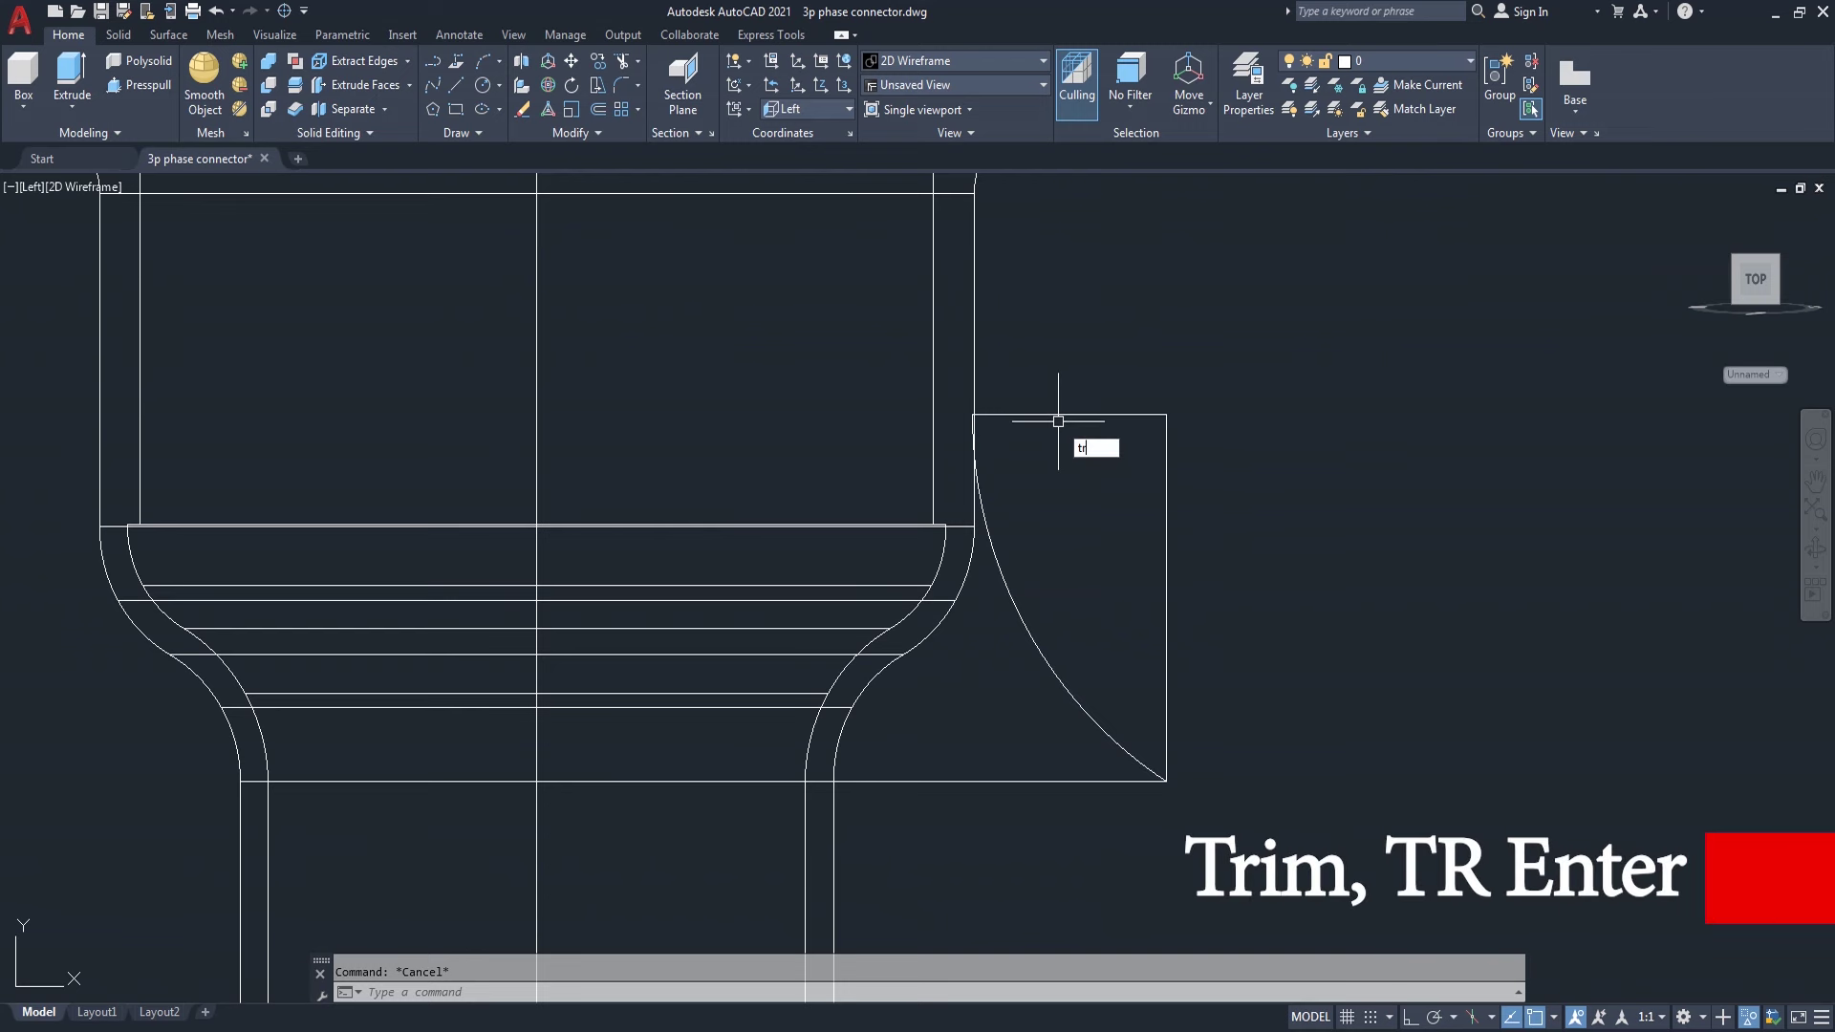
- Trim the stray vertical line that runs past the new fin curve
key("Return")
scroll(971, 398, "up", 3)
scroll(989, 406, "up", 3)
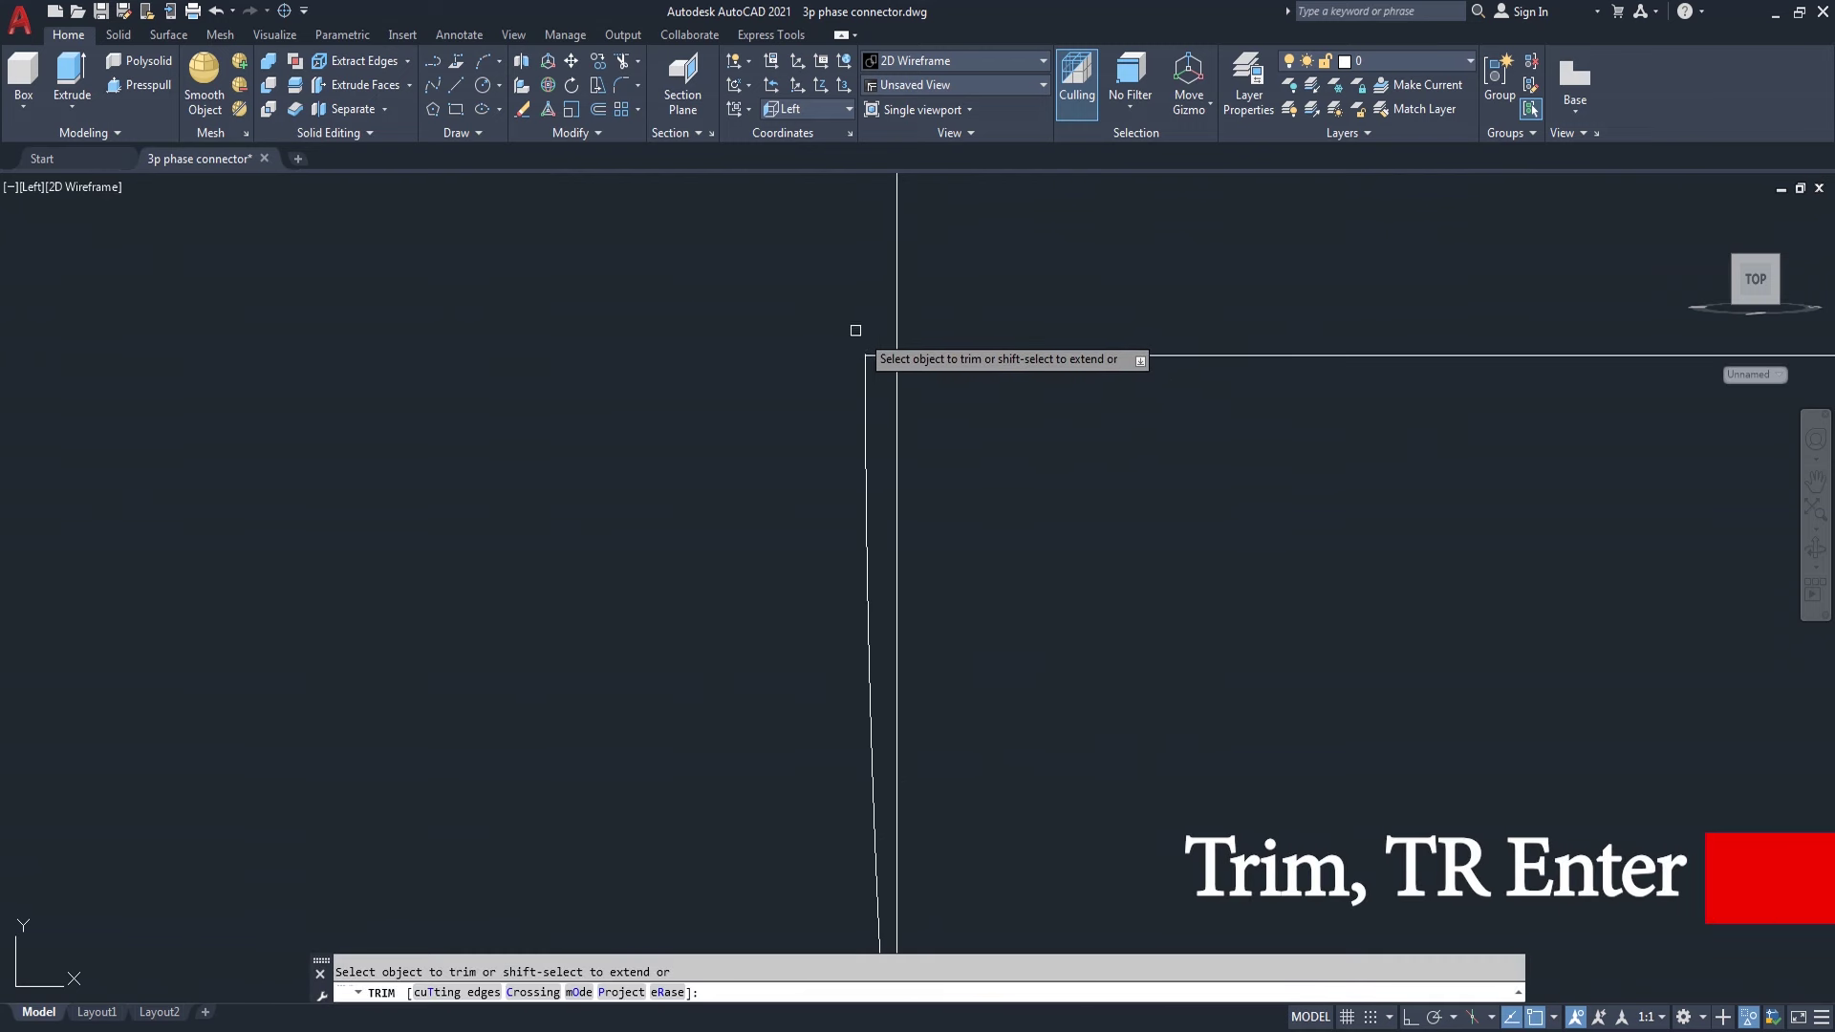
scroll(1021, 356, "down", 3)
scroll(1099, 377, "down", 3)
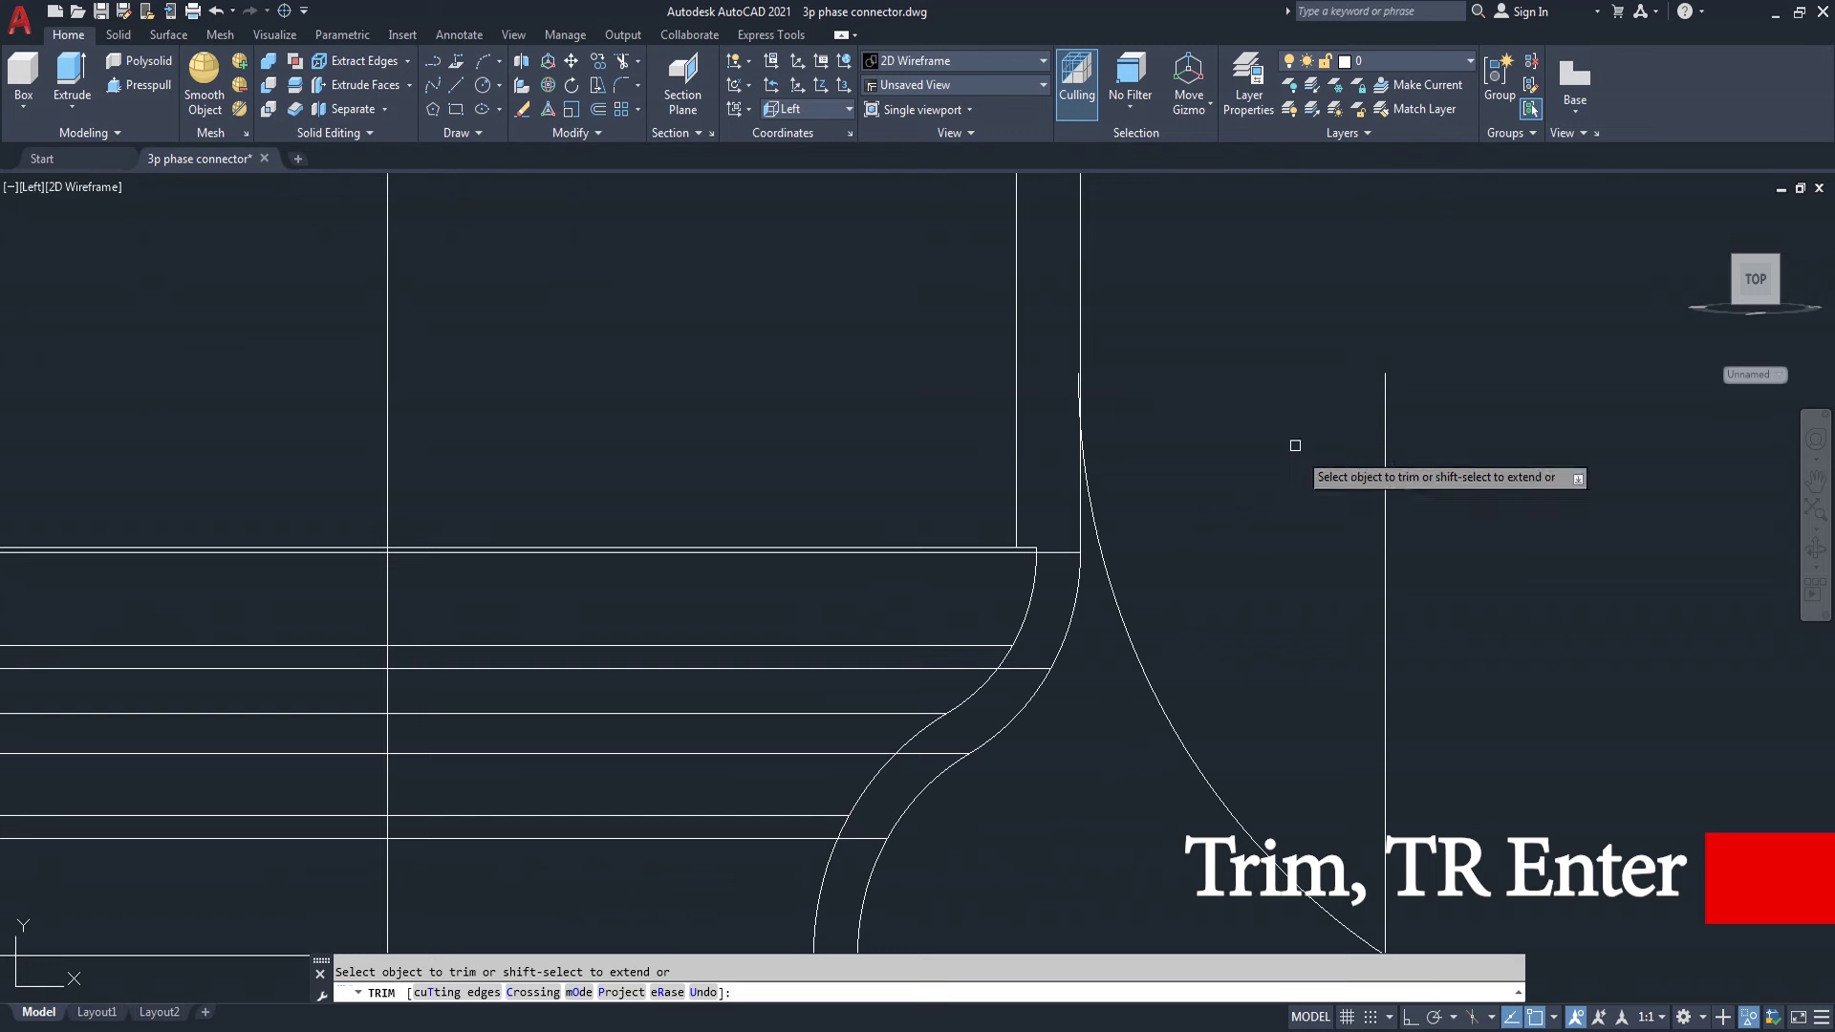
left_click(1388, 559)
scroll(1366, 544, "down", 3)
key("Escape")
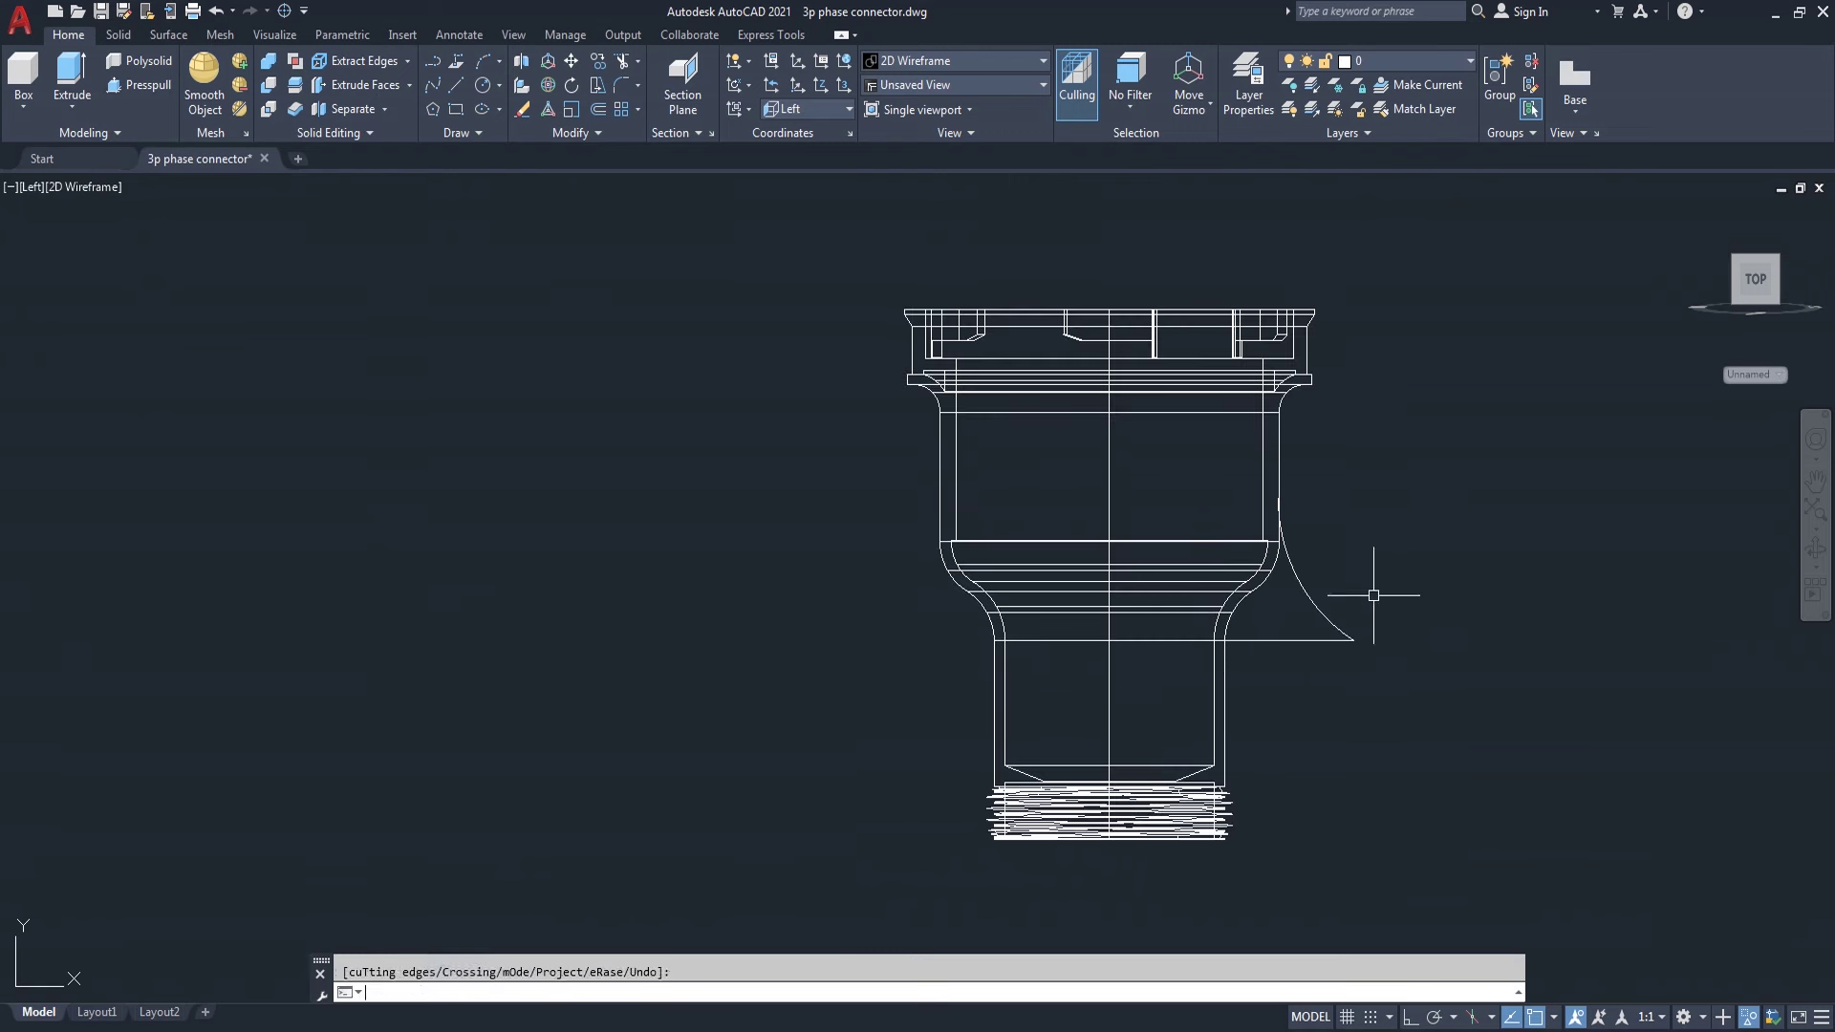
scroll(1364, 597, "up", 4)
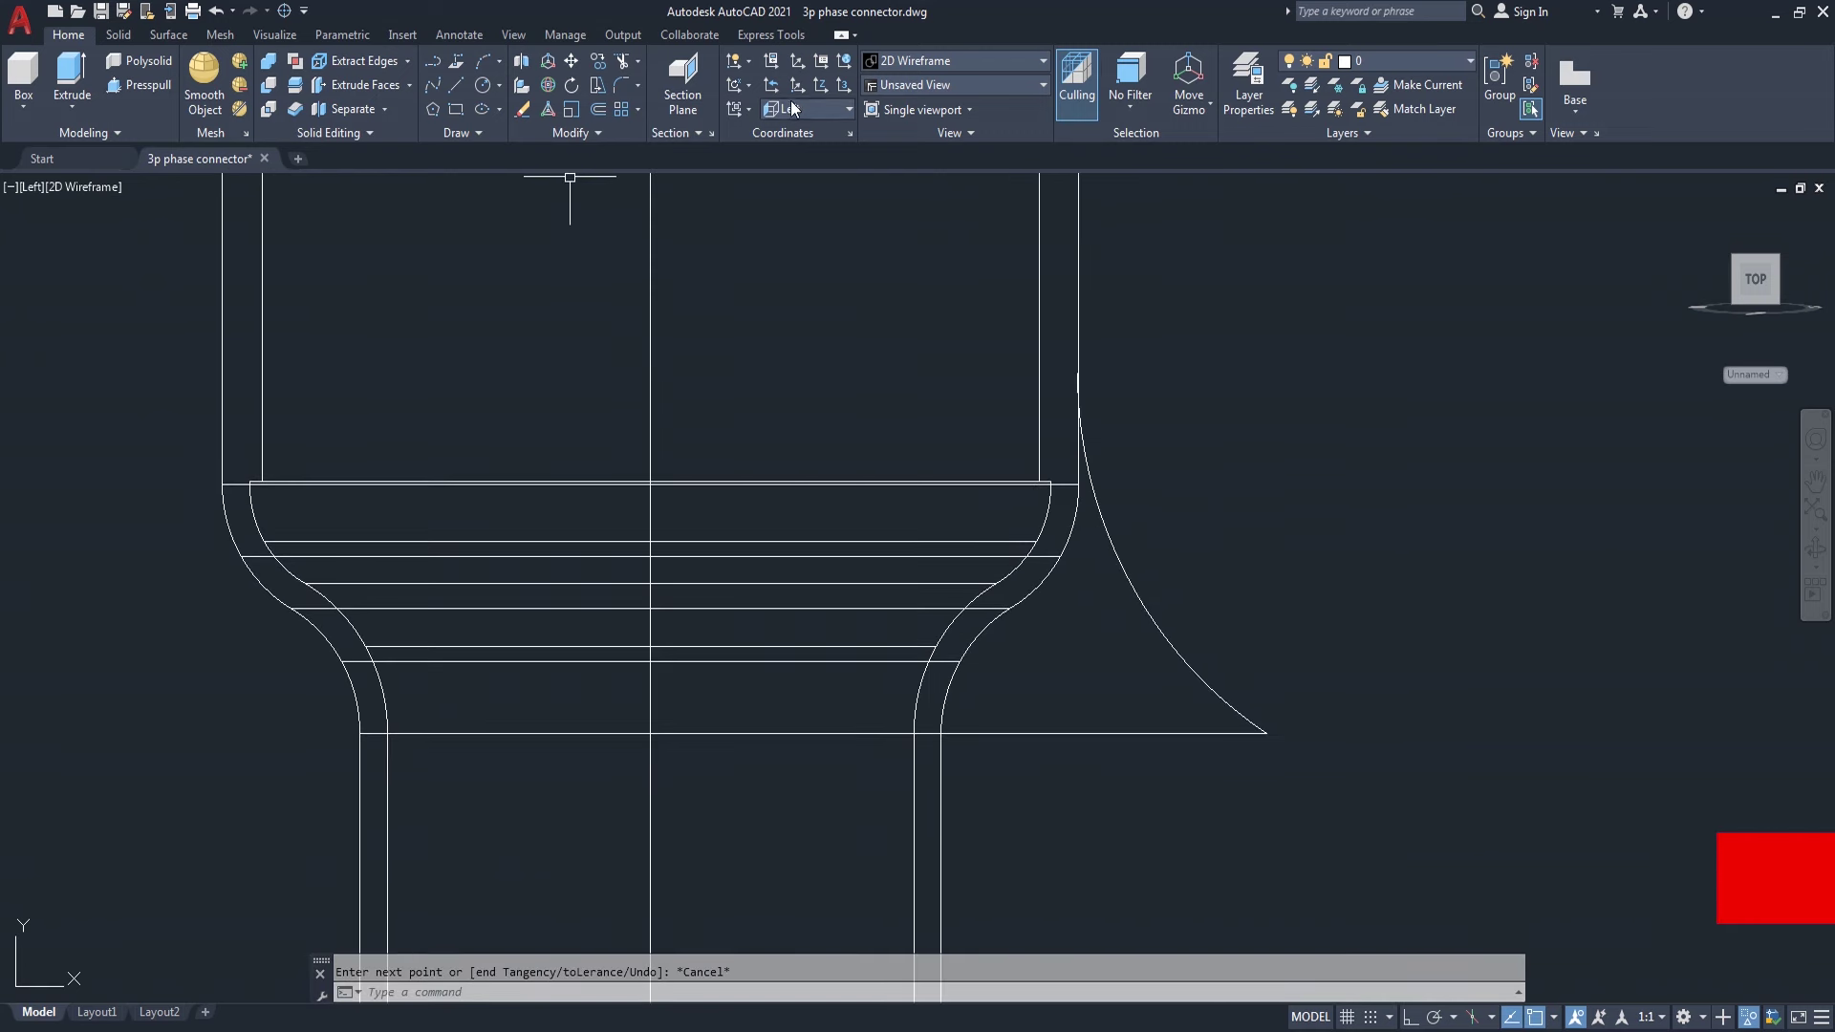
- Place a new UCS origin at the fin's bottom corner, X along the base line, Y upward
left_click(796, 64)
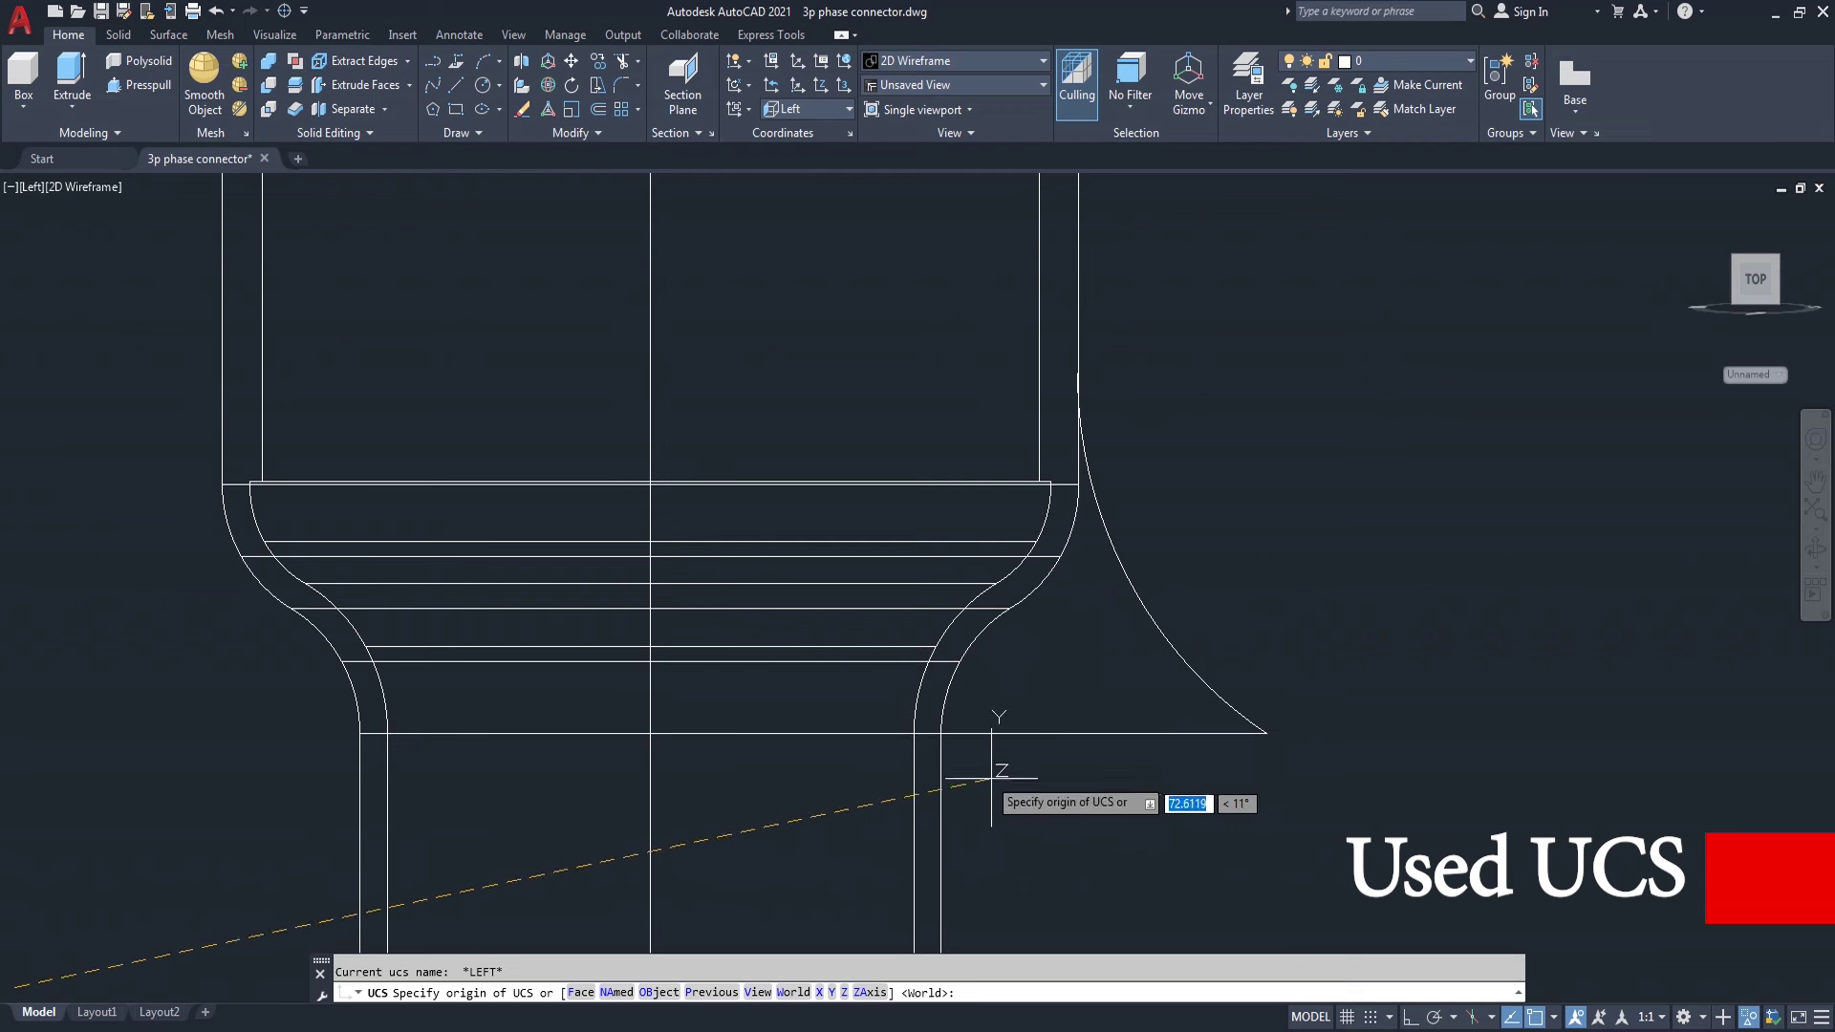
left_click(939, 733)
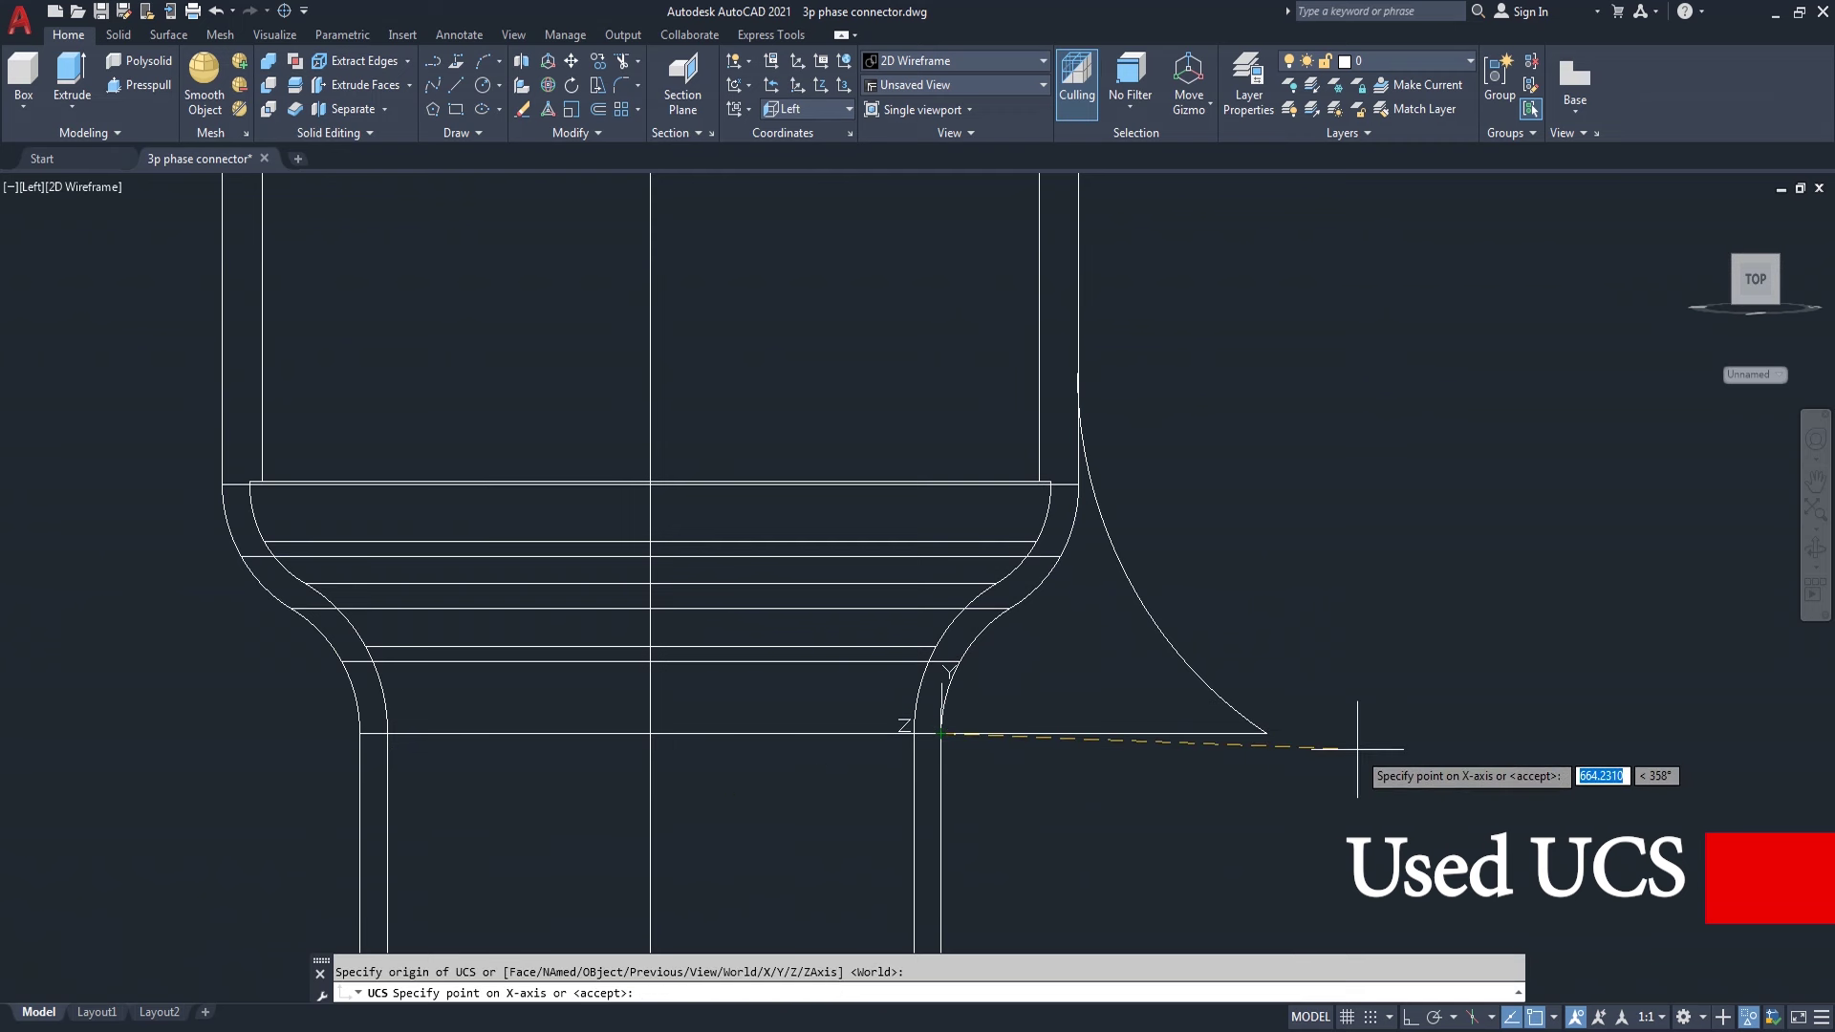
left_click(1266, 733)
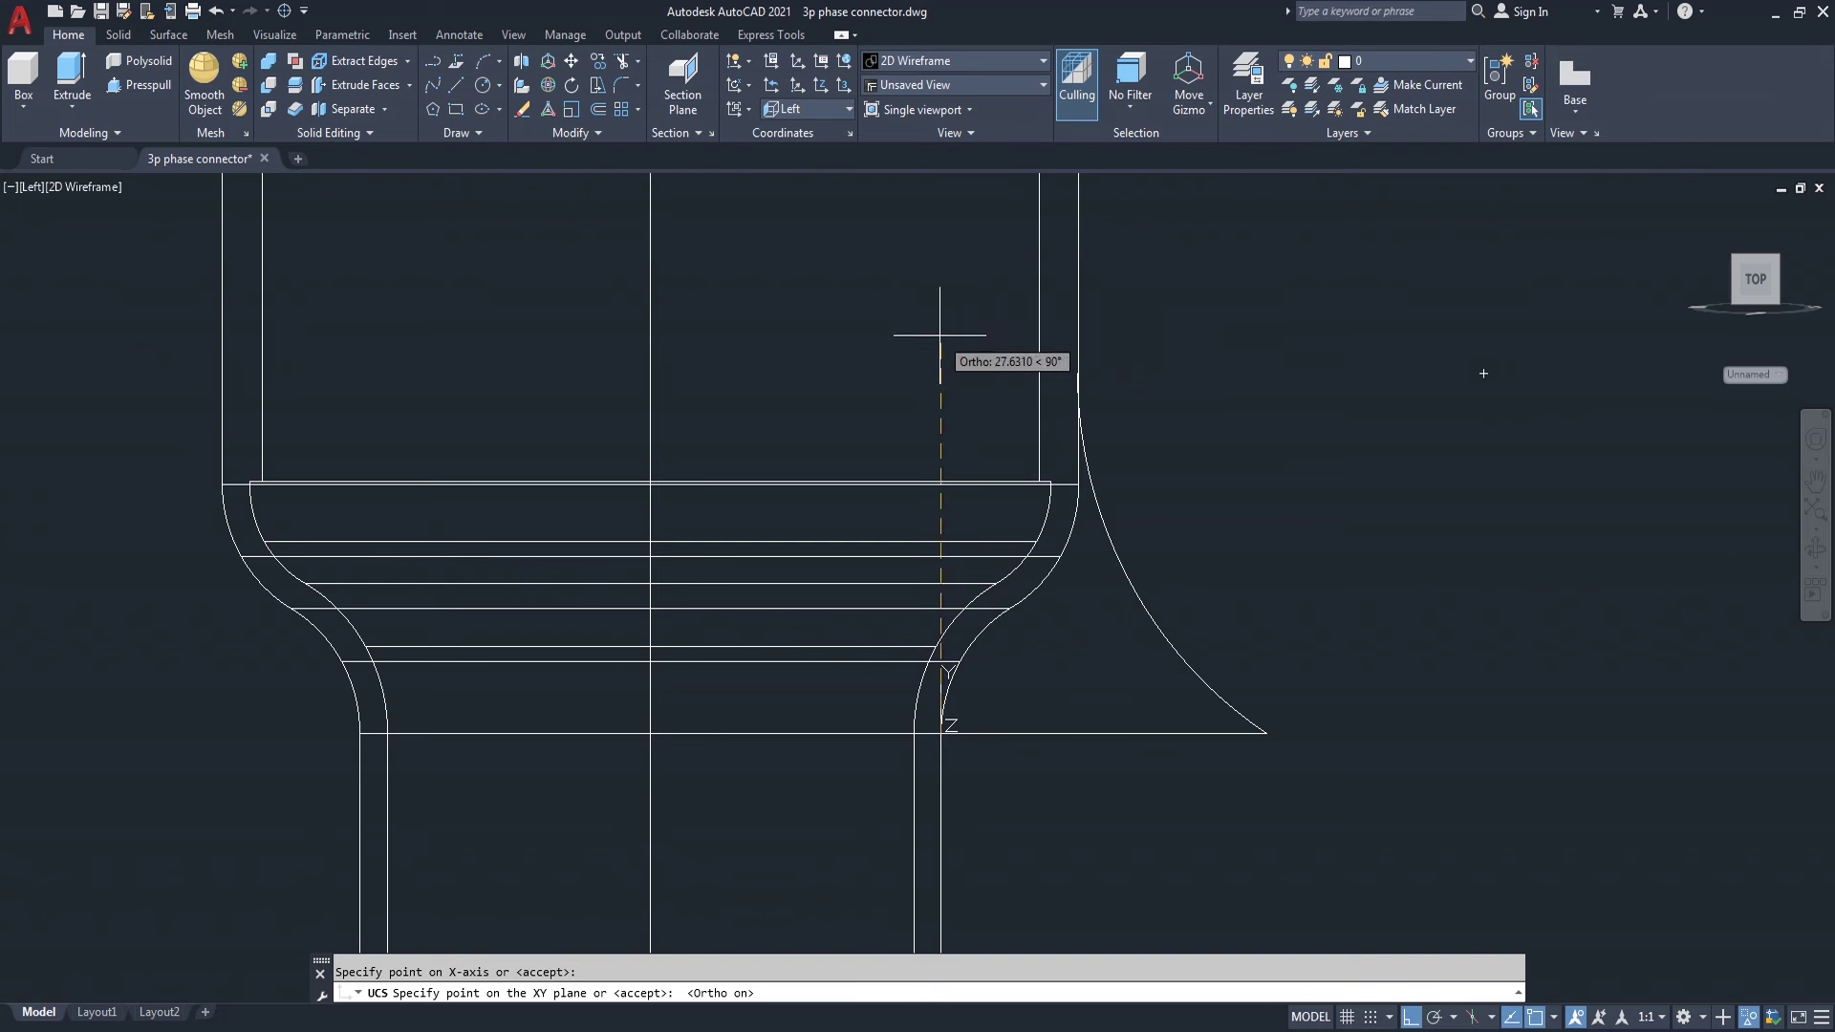
left_click(940, 334)
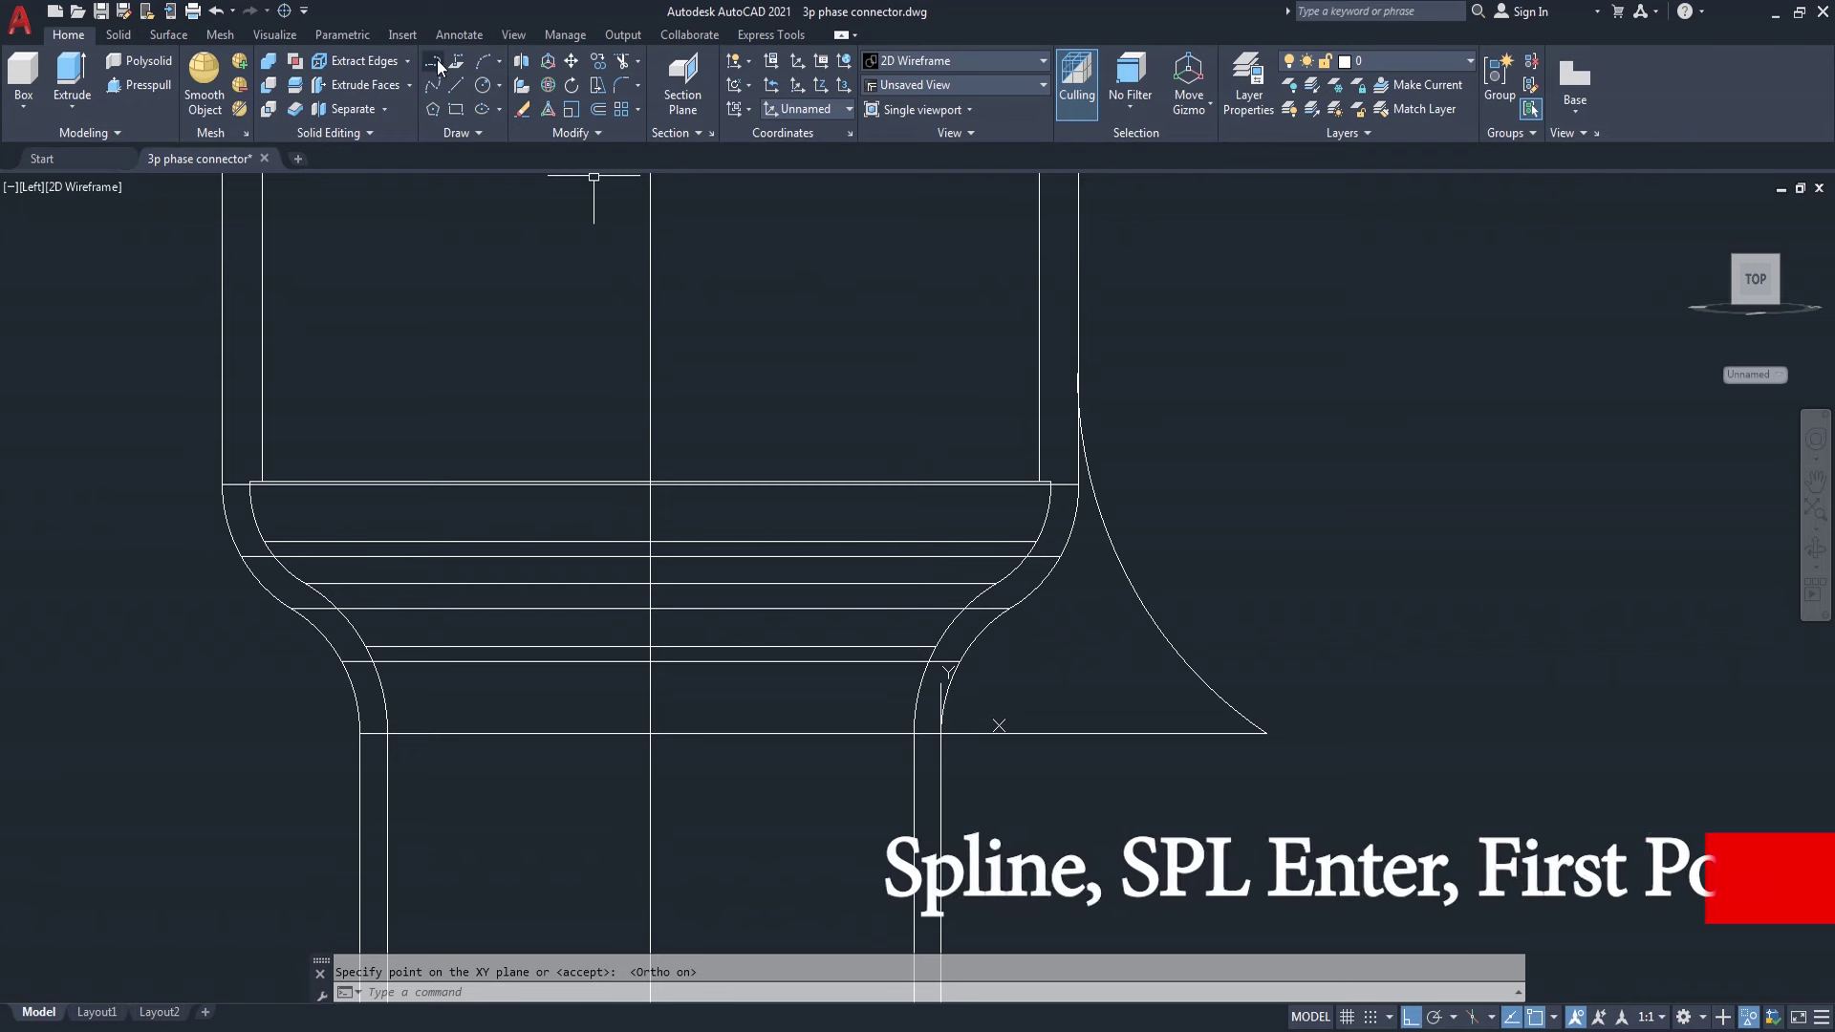
- Start a spline with Ortho off, placing fit points along the upper housing curve
left_click(440, 88)
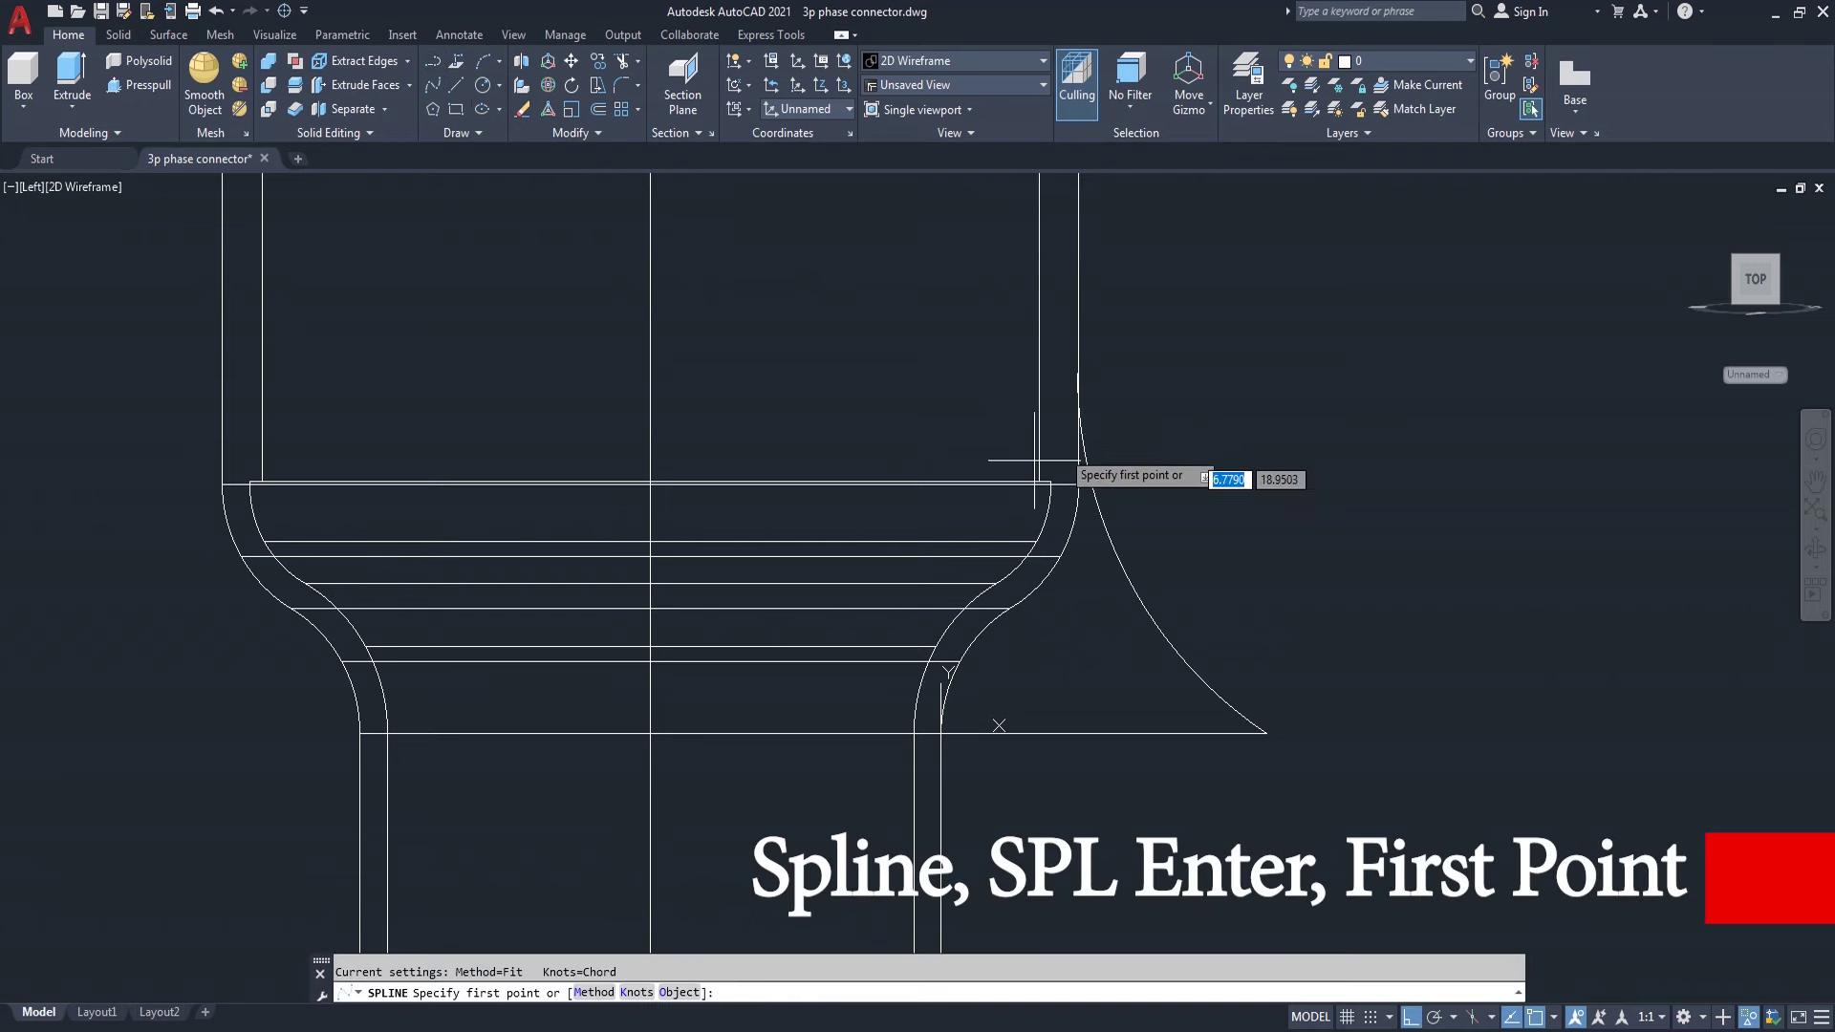
scroll(1085, 468, "up", 3)
scroll(1071, 344, "up", 2)
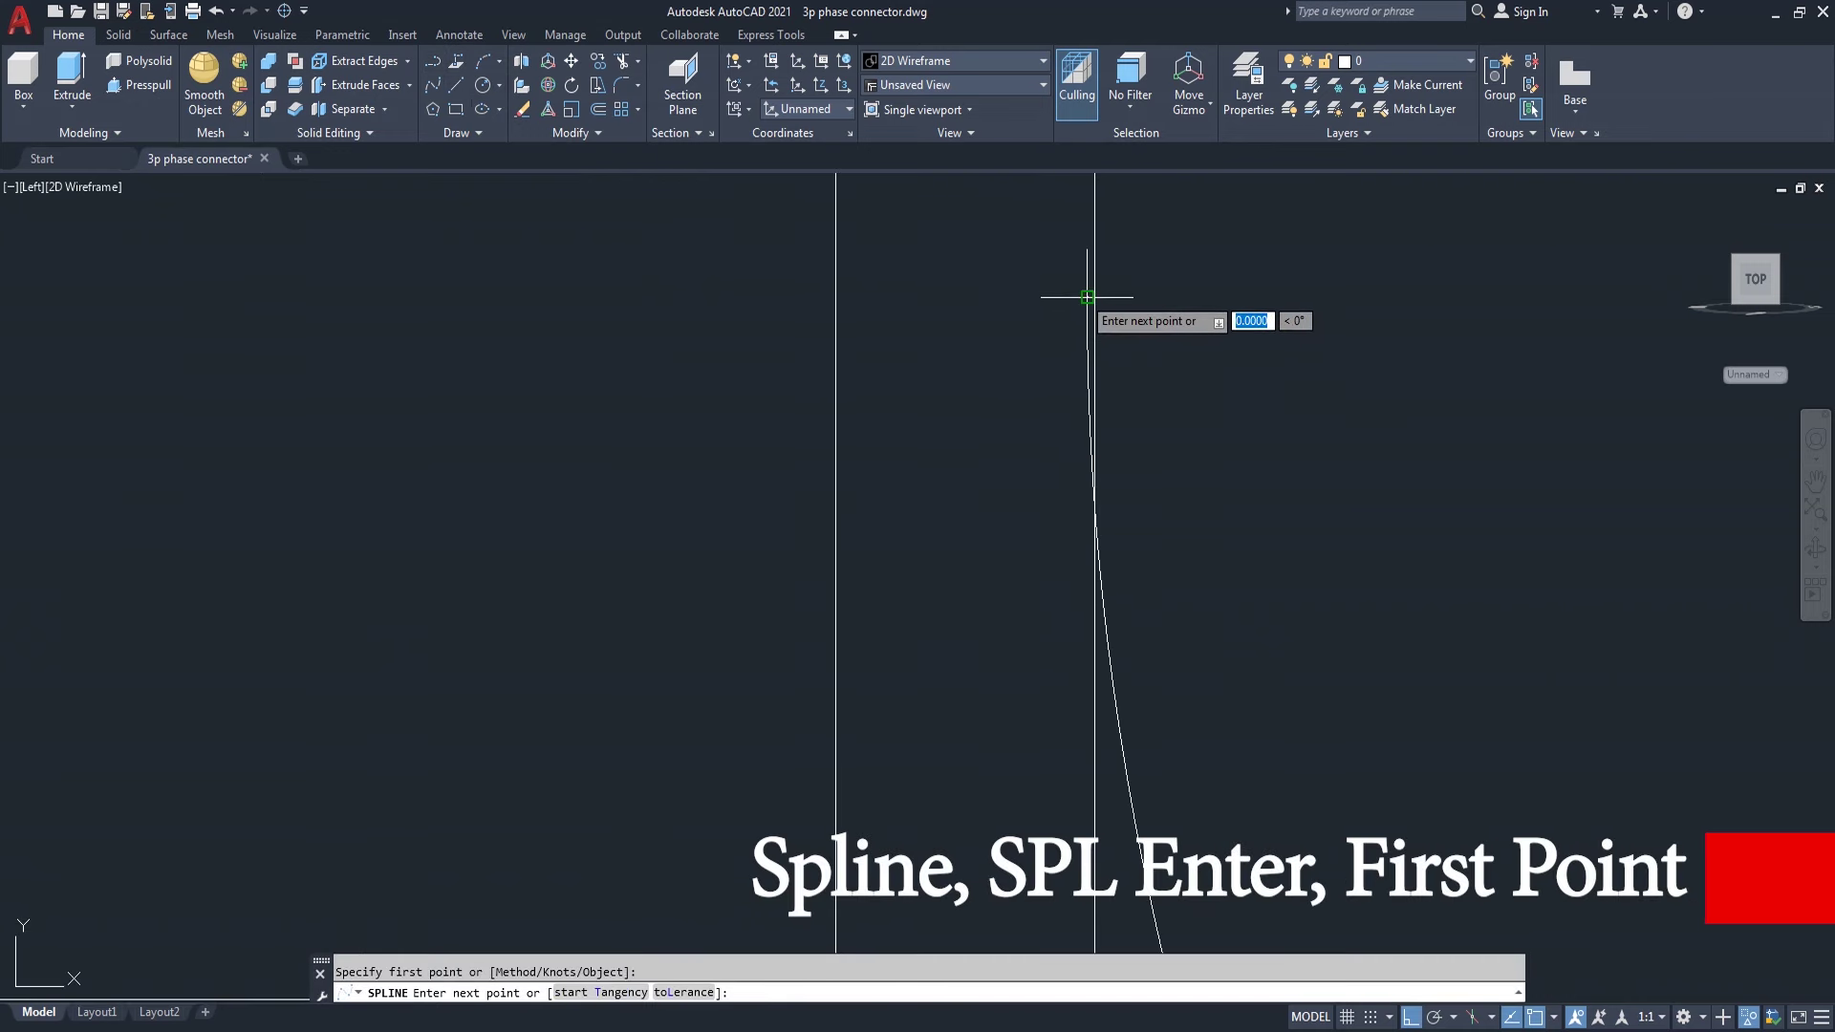
scroll(1080, 299, "down", 5)
scroll(1058, 401, "up", 2)
scroll(1075, 497, "up", 3)
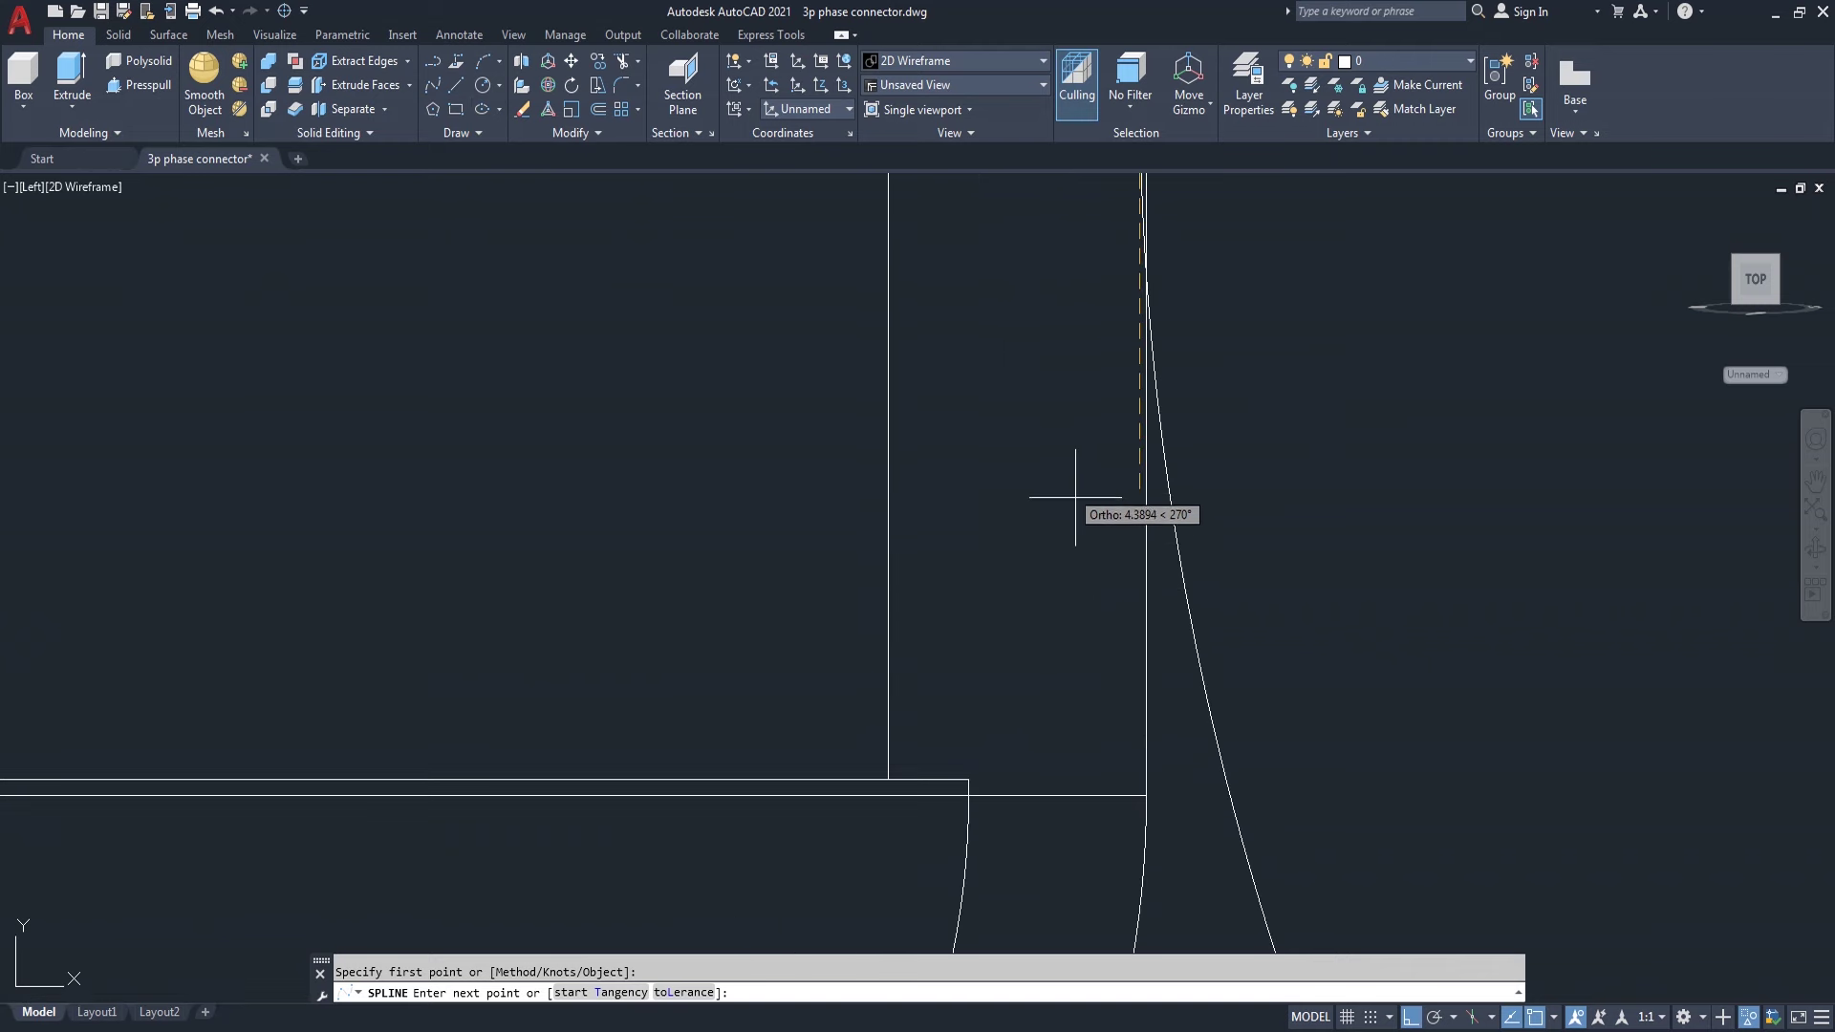
key("F8")
left_click(1126, 628)
scroll(1069, 746, "down", 2)
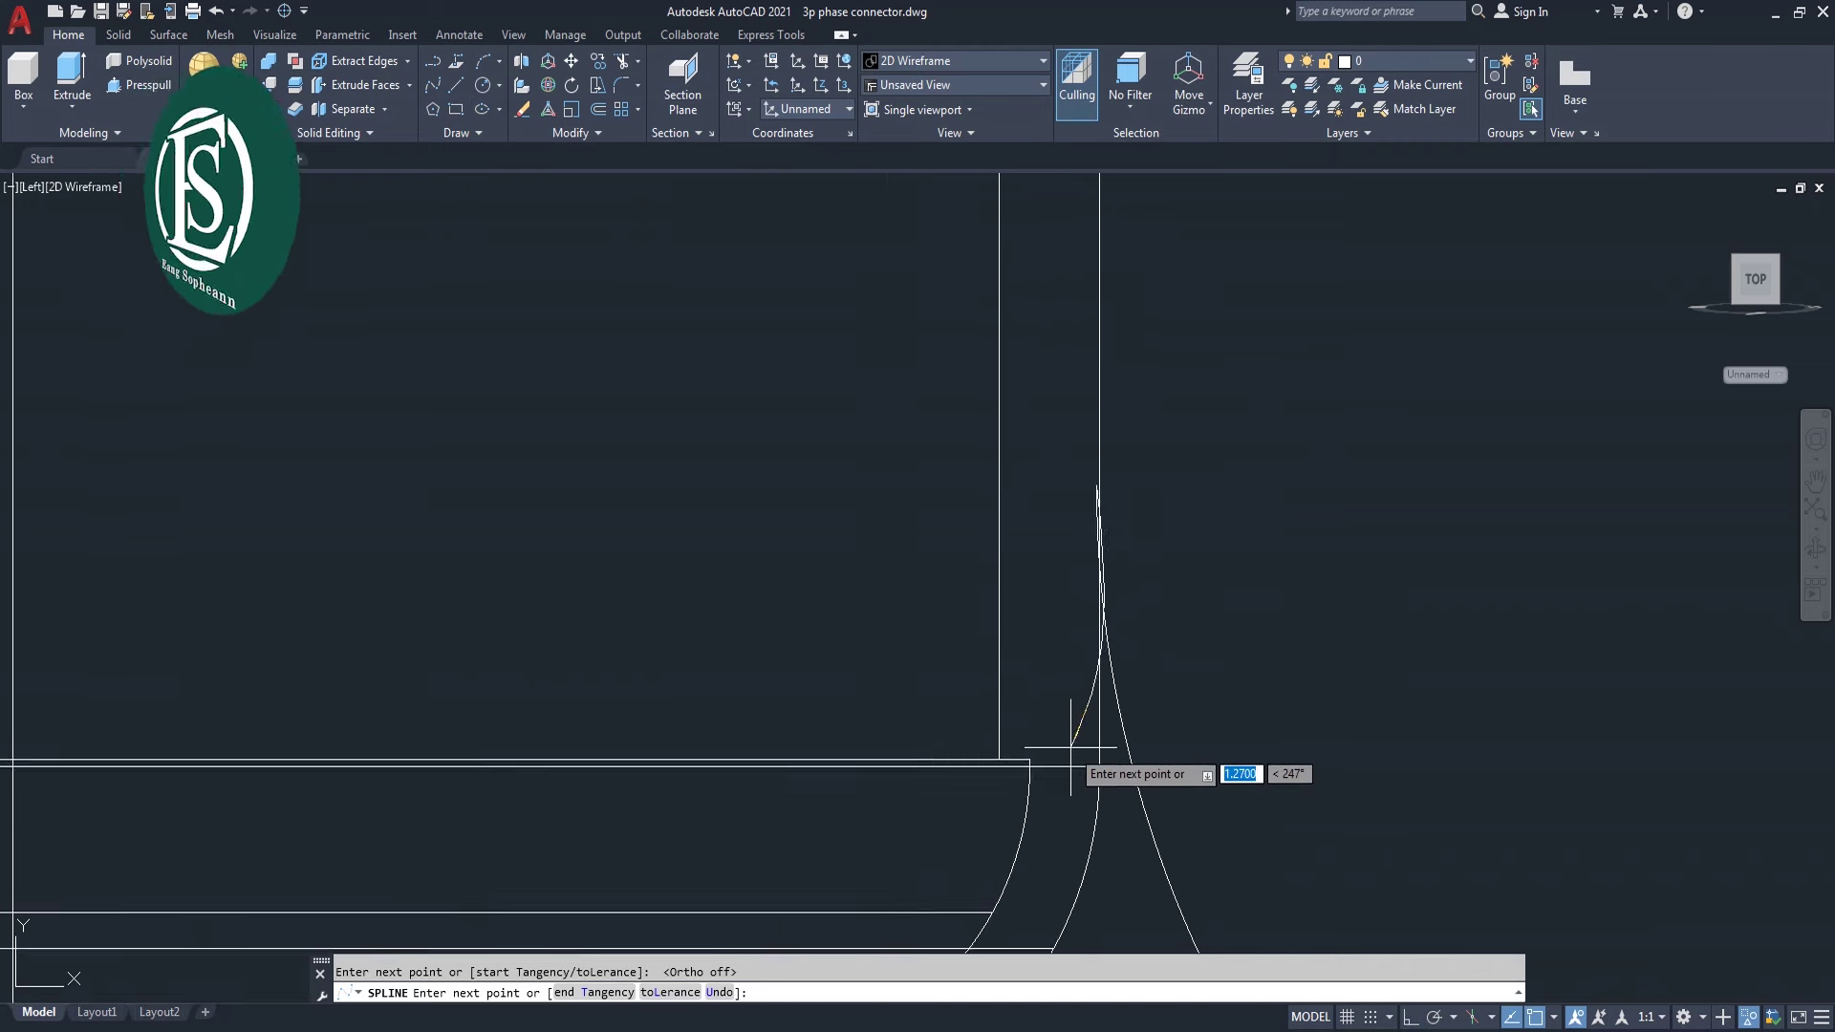
scroll(1071, 750, "down", 2)
scroll(1051, 813, "down", 1)
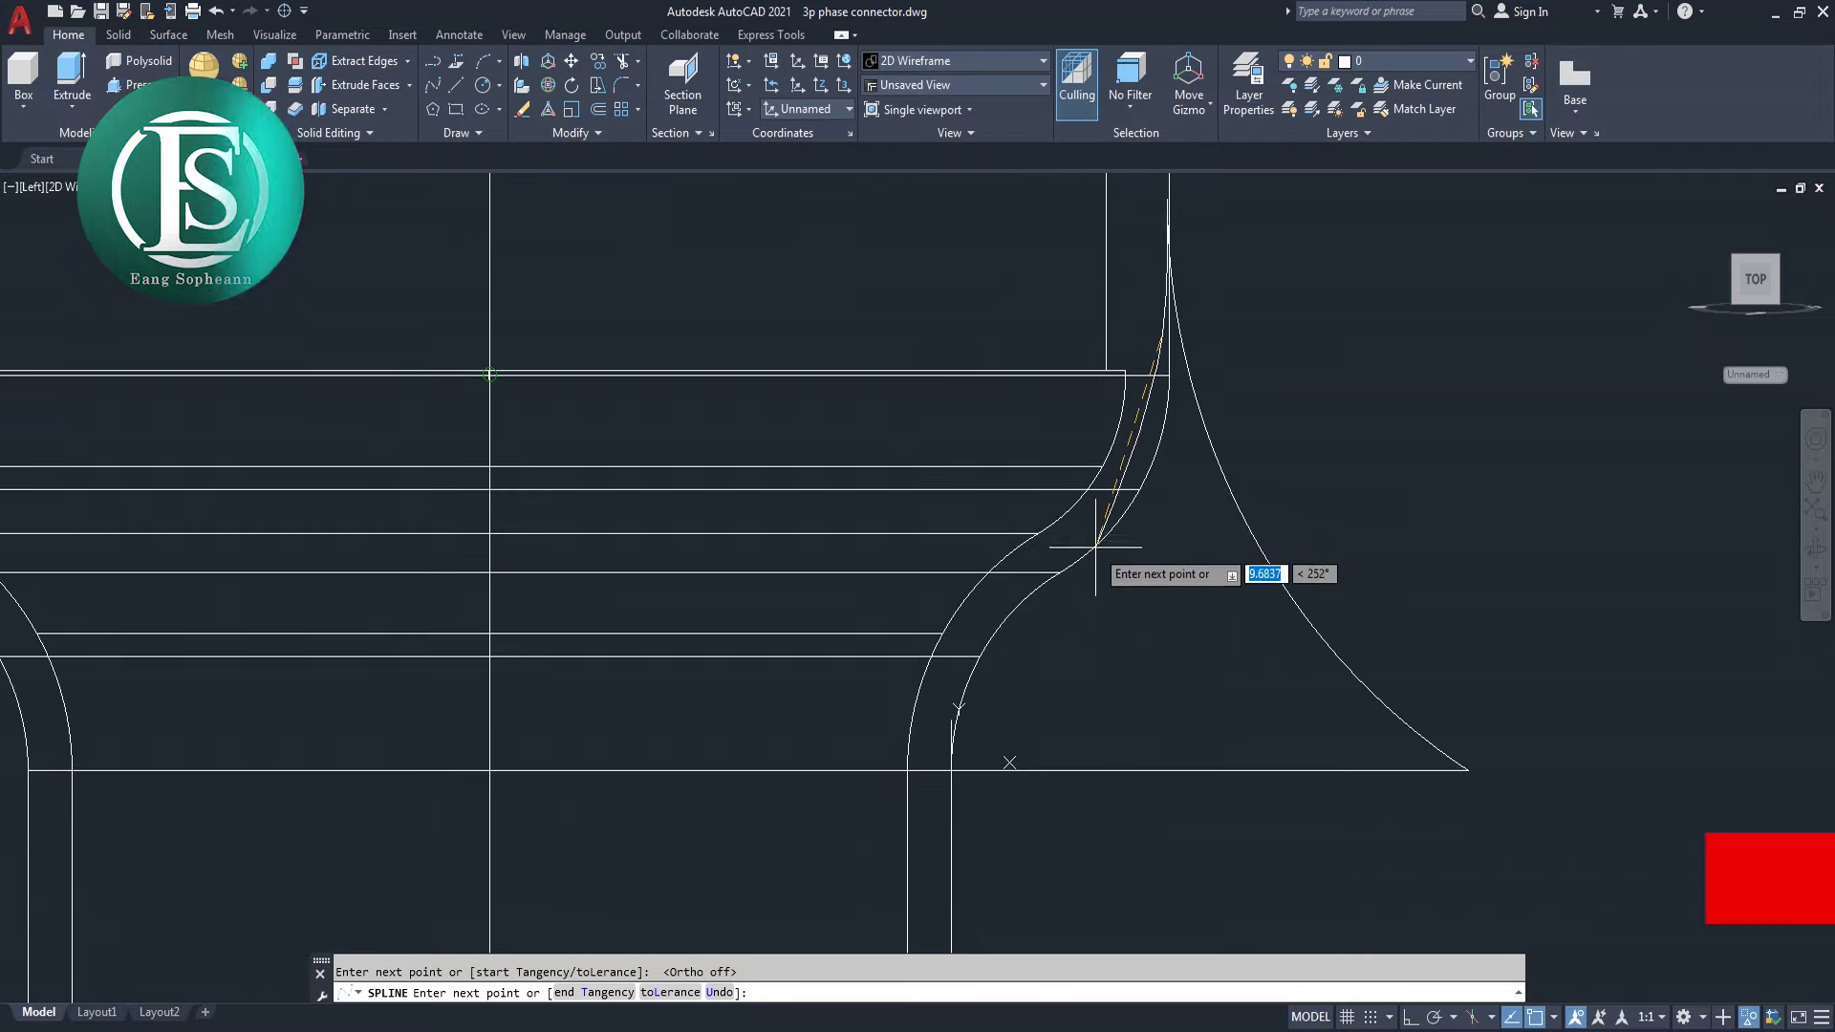
scroll(1130, 478, "up", 4)
left_click(1137, 472)
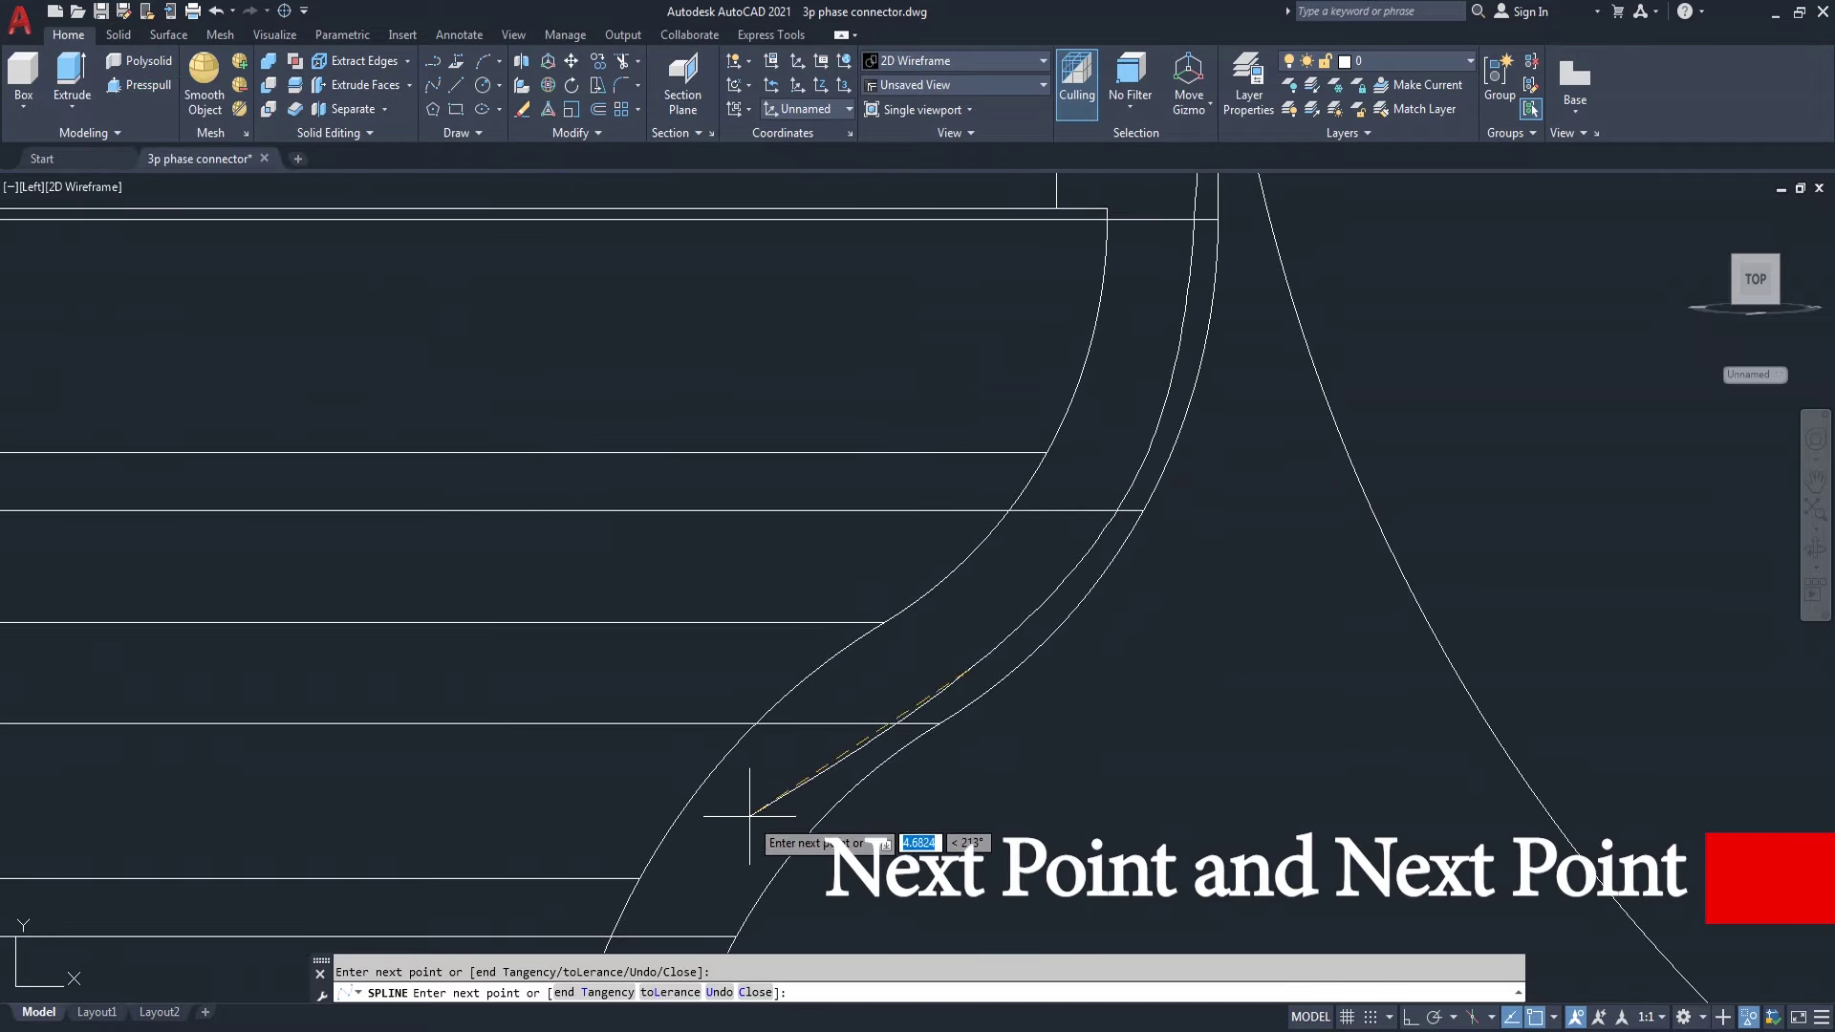
- Add the lower fit points ending on the fin's bottom line and finish the spline
middle_click_drag(708, 865, 871, 552)
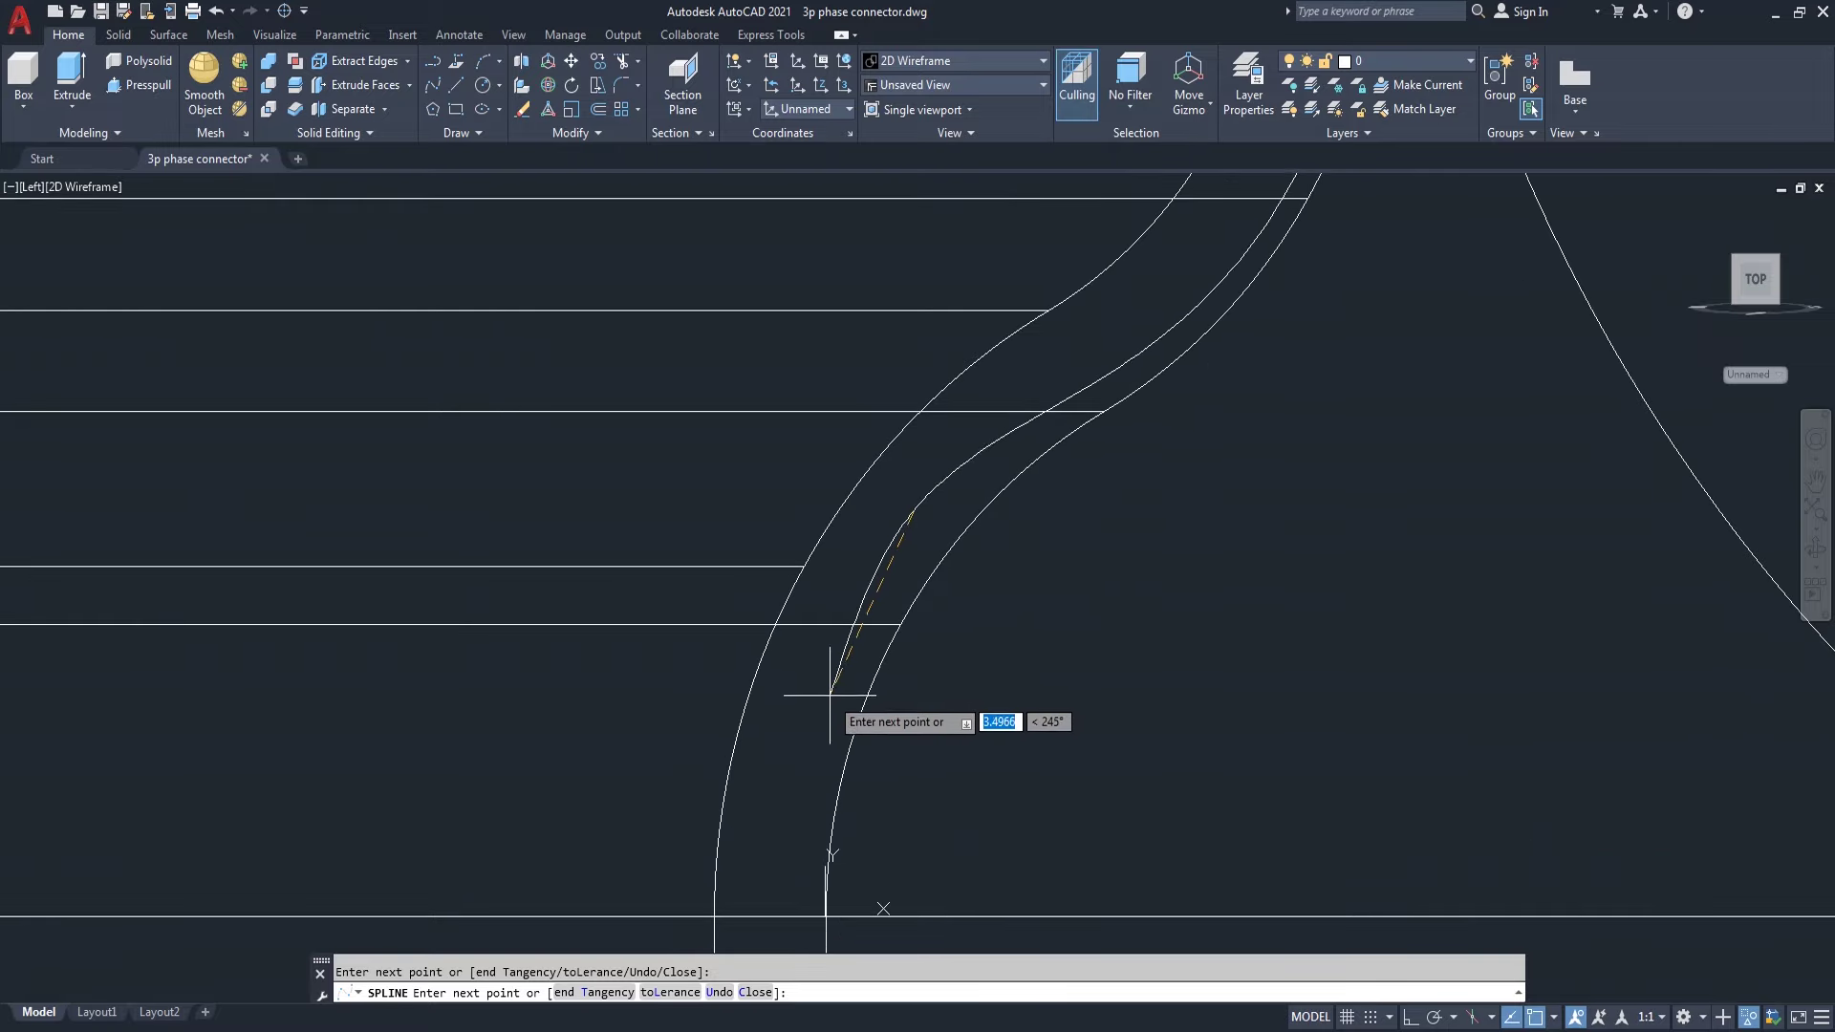
left_click(785, 916)
left_click(884, 913)
middle_click_drag(799, 910, 799, 647)
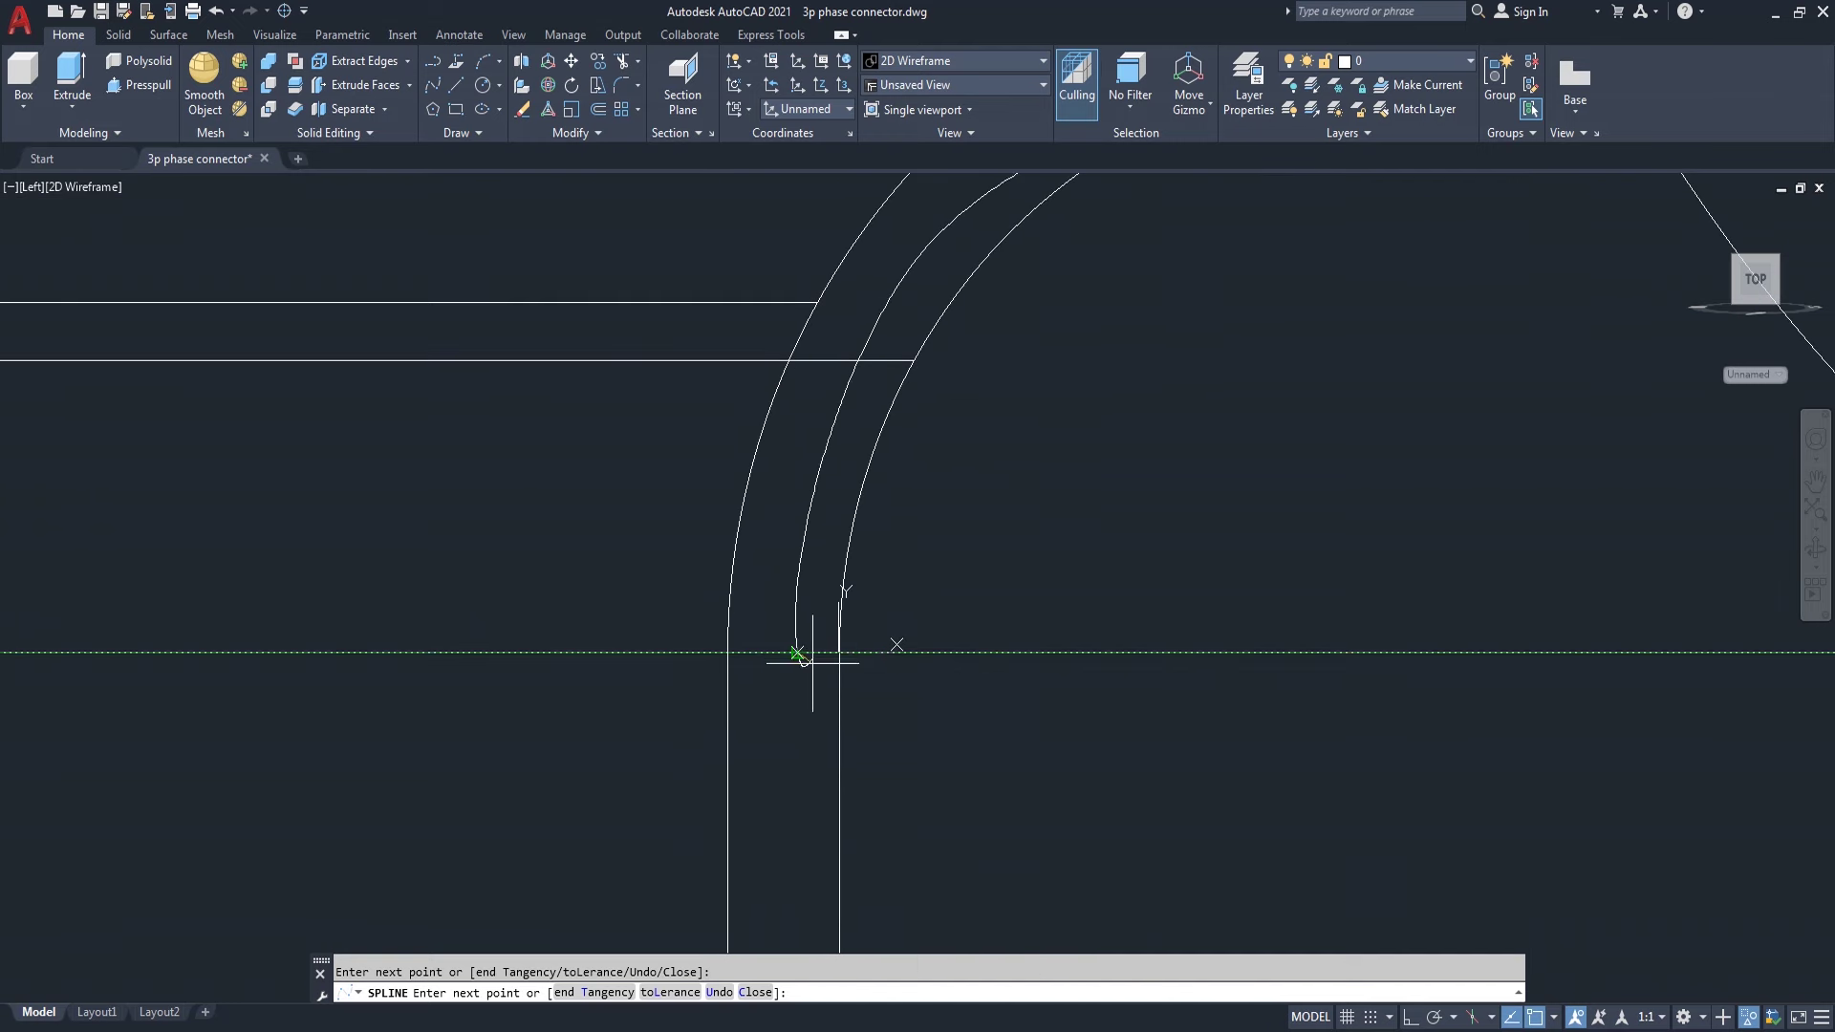
key("Return")
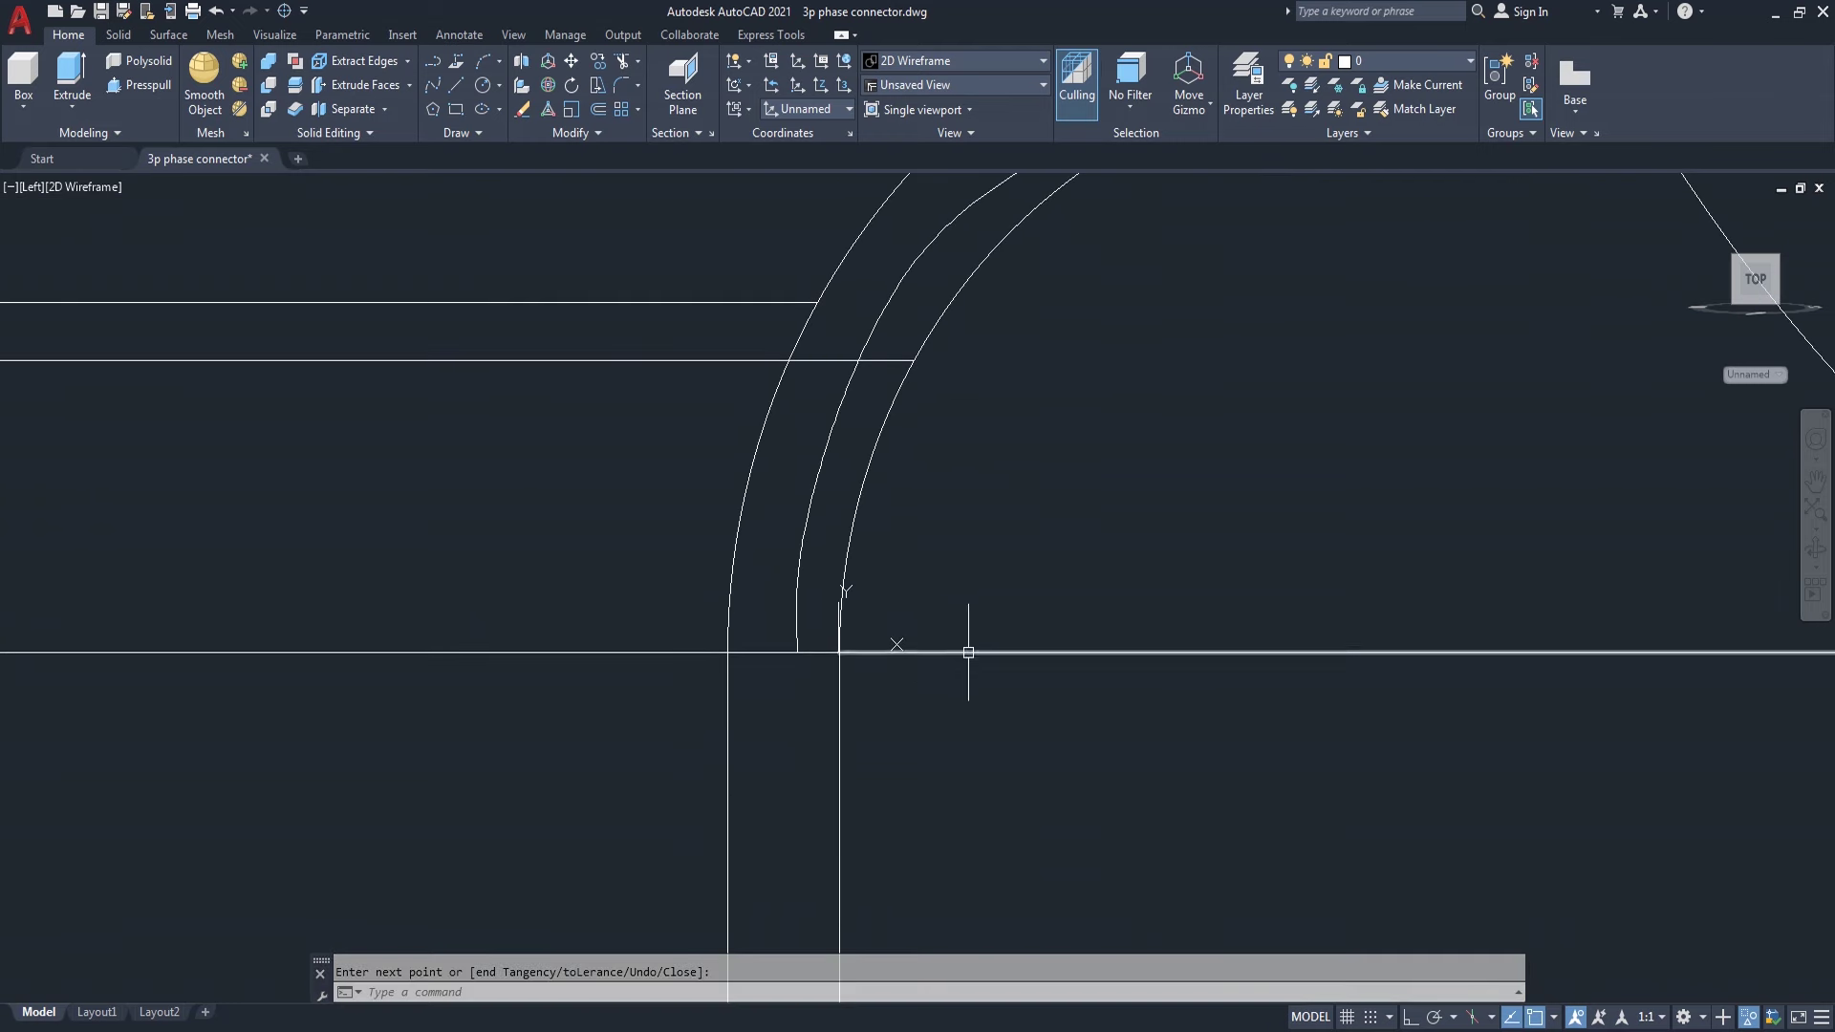
- Extend the traced spline's lower end to the fin base line with EX, then zoom out
type("ex")
key("Return")
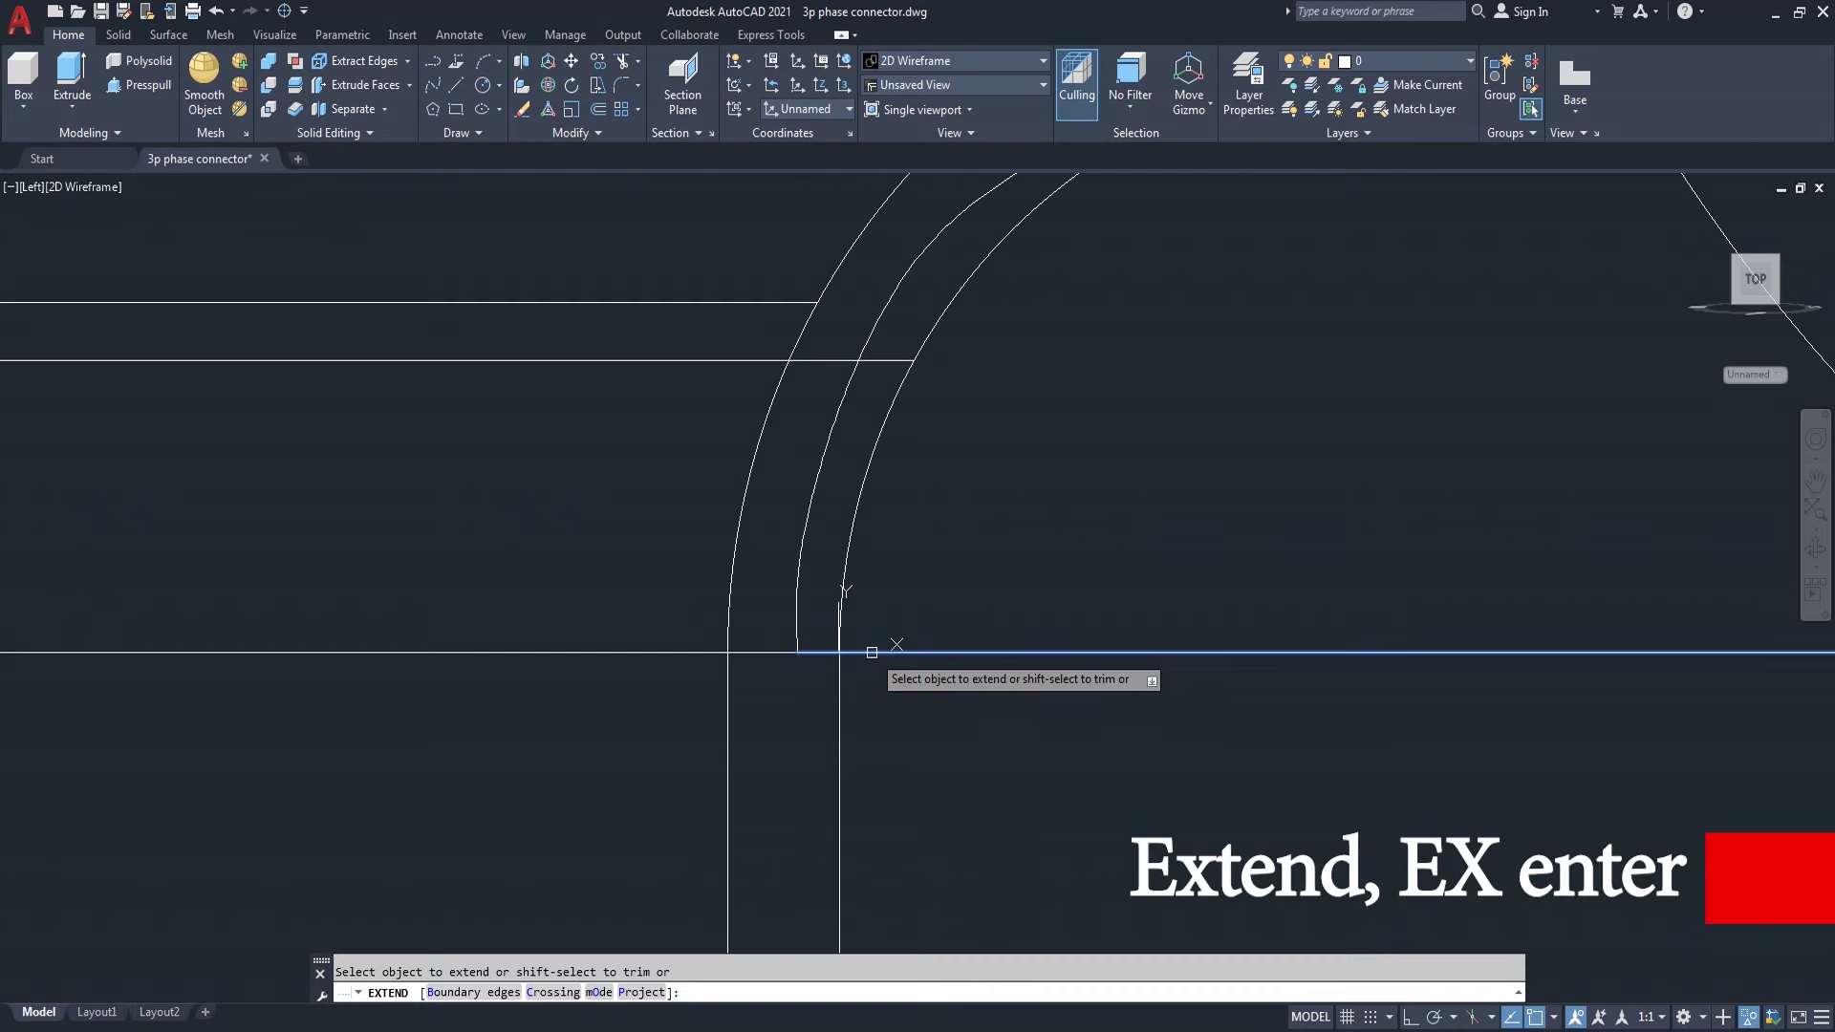
key("Return")
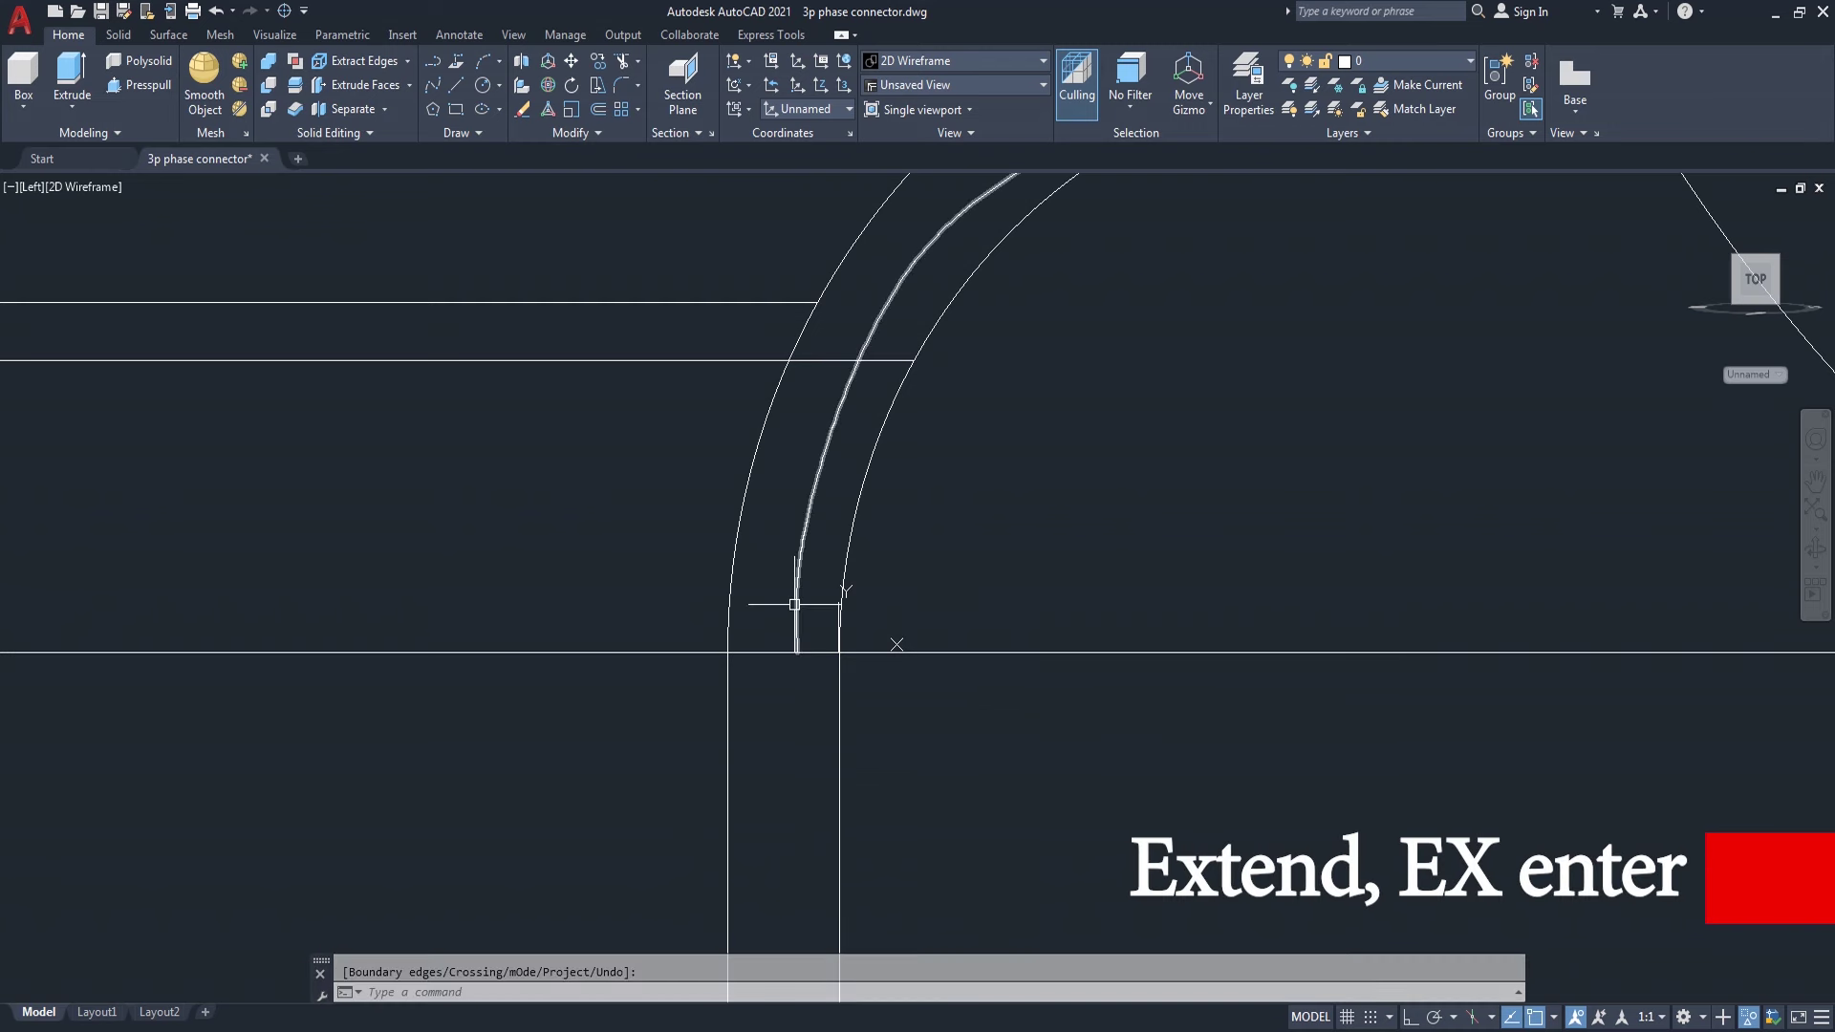
scroll(784, 736, "down", 5)
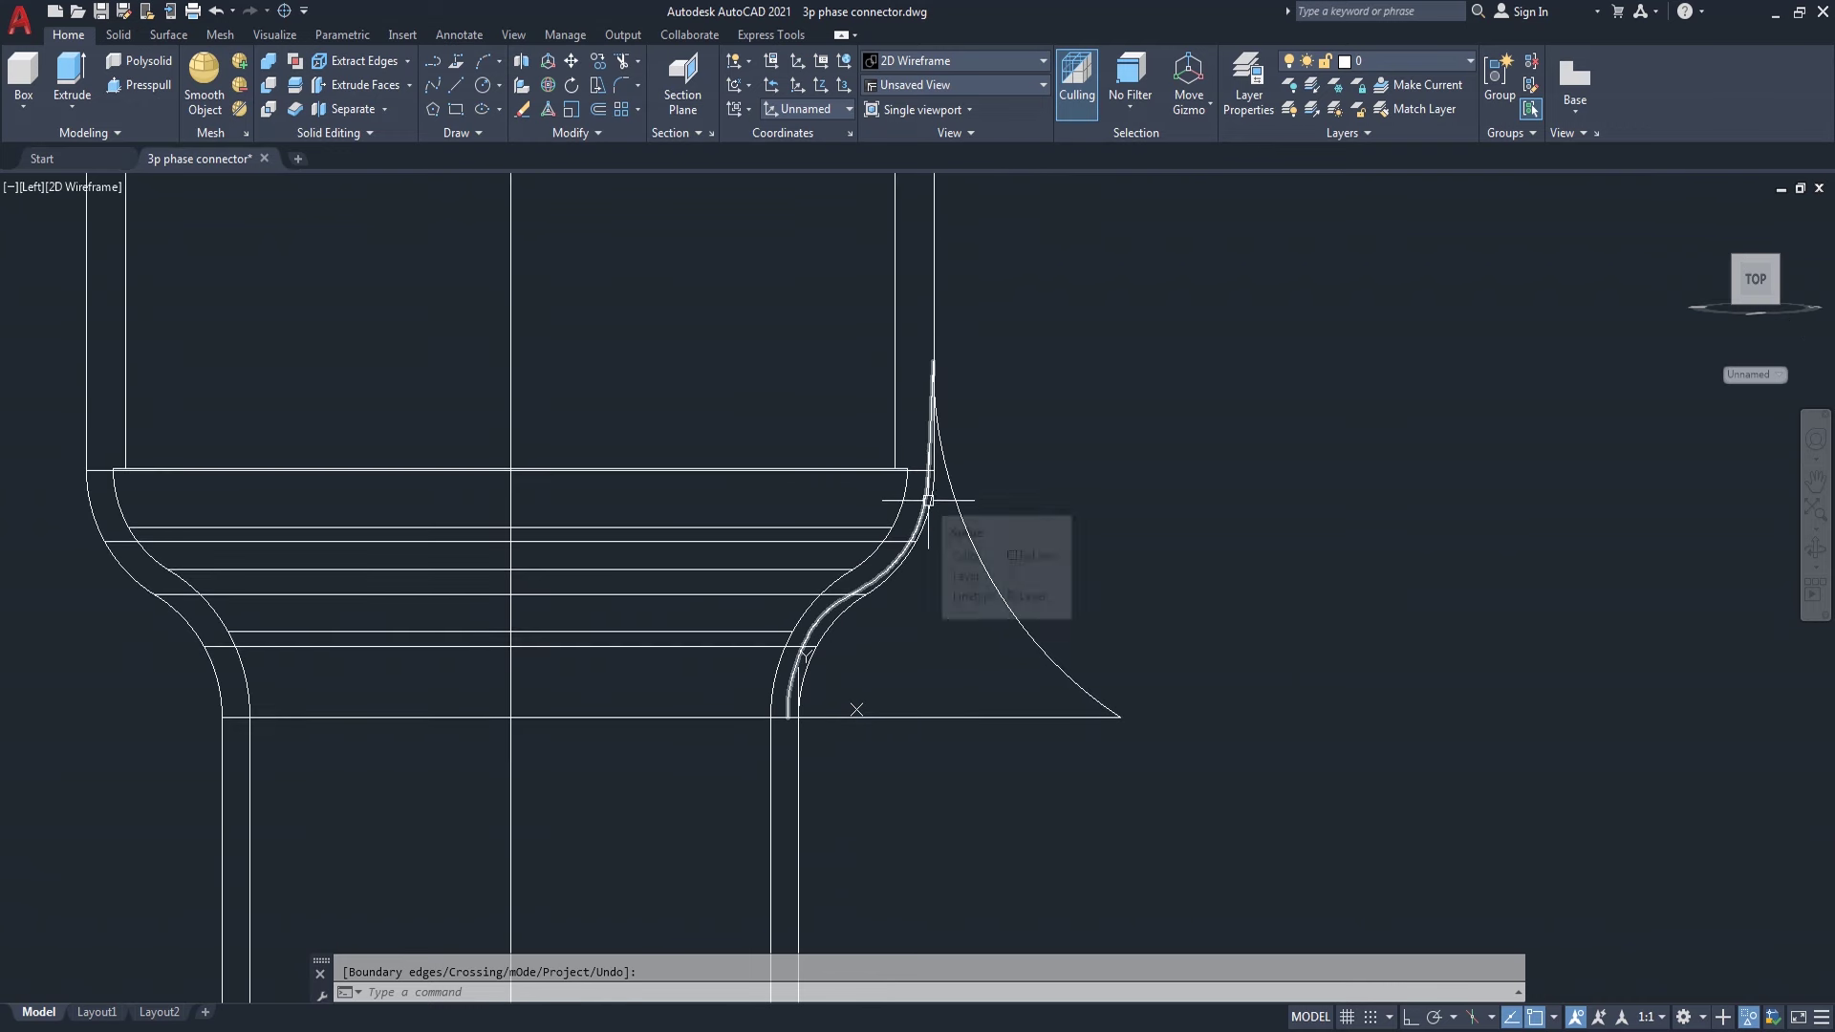
scroll(1018, 463, "down", 2)
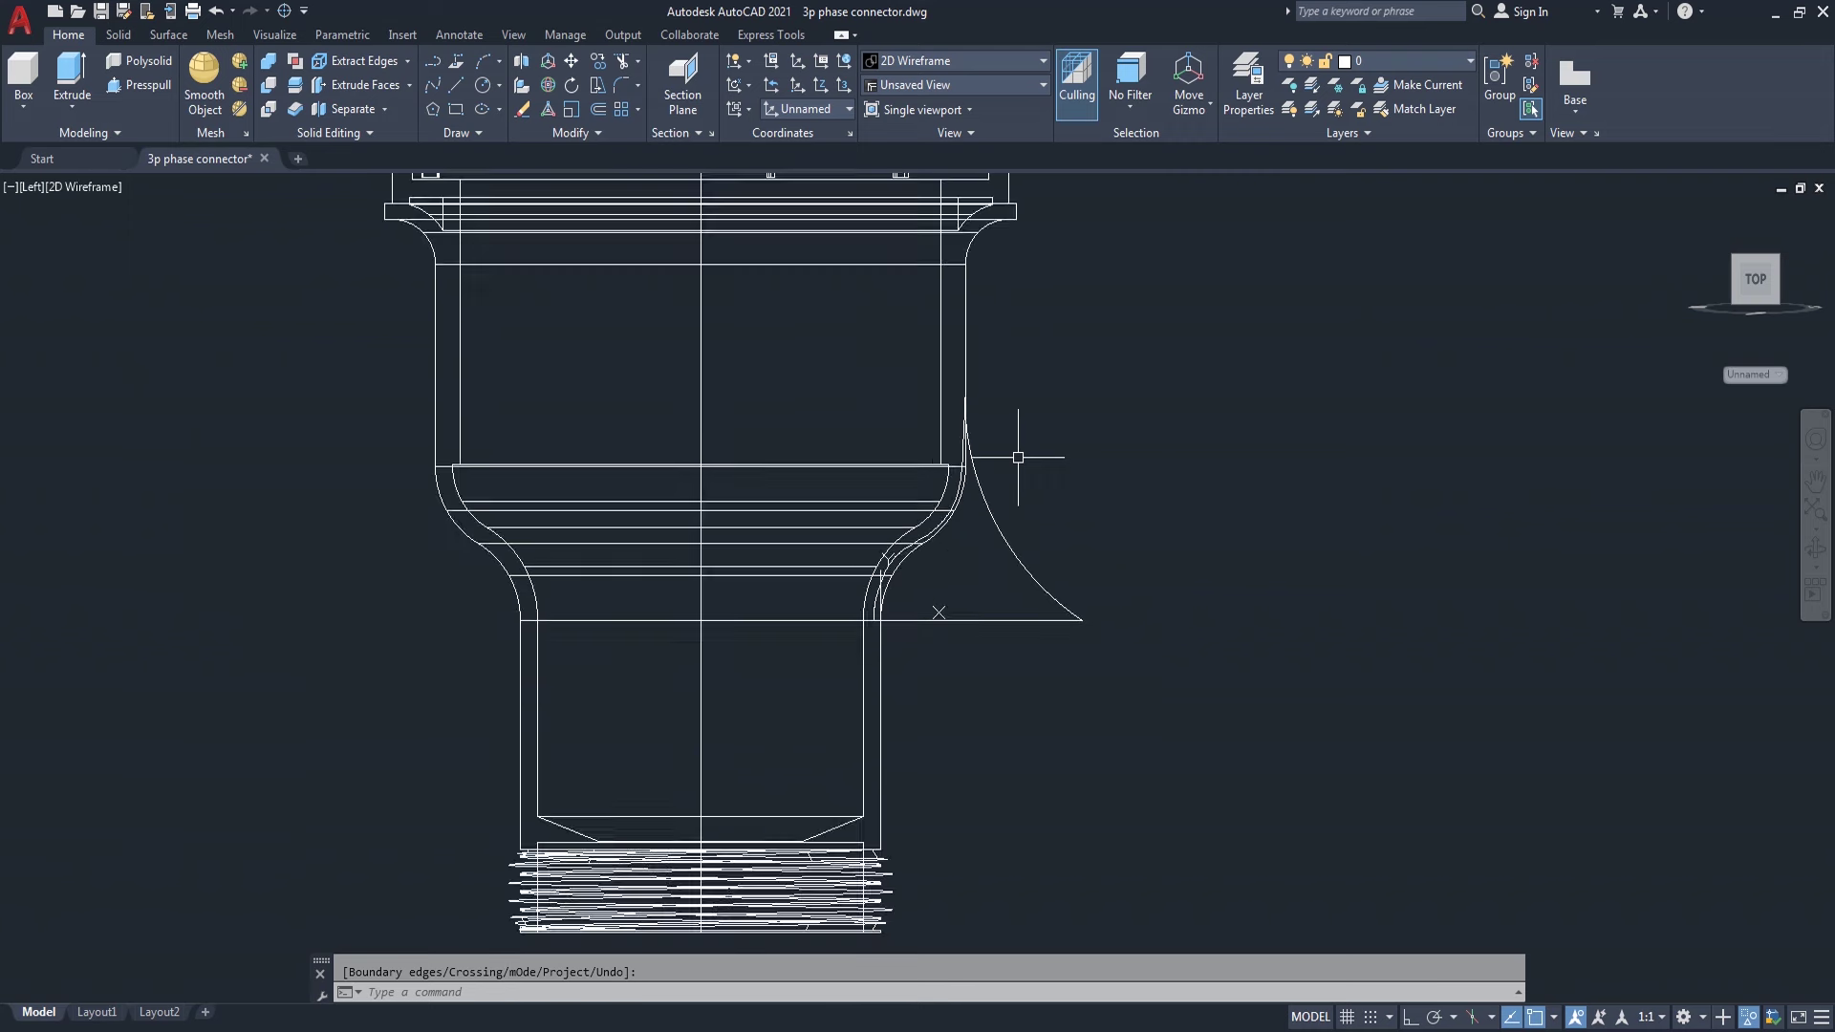
scroll(1018, 457, "up", 2)
key("Escape")
left_click(985, 318)
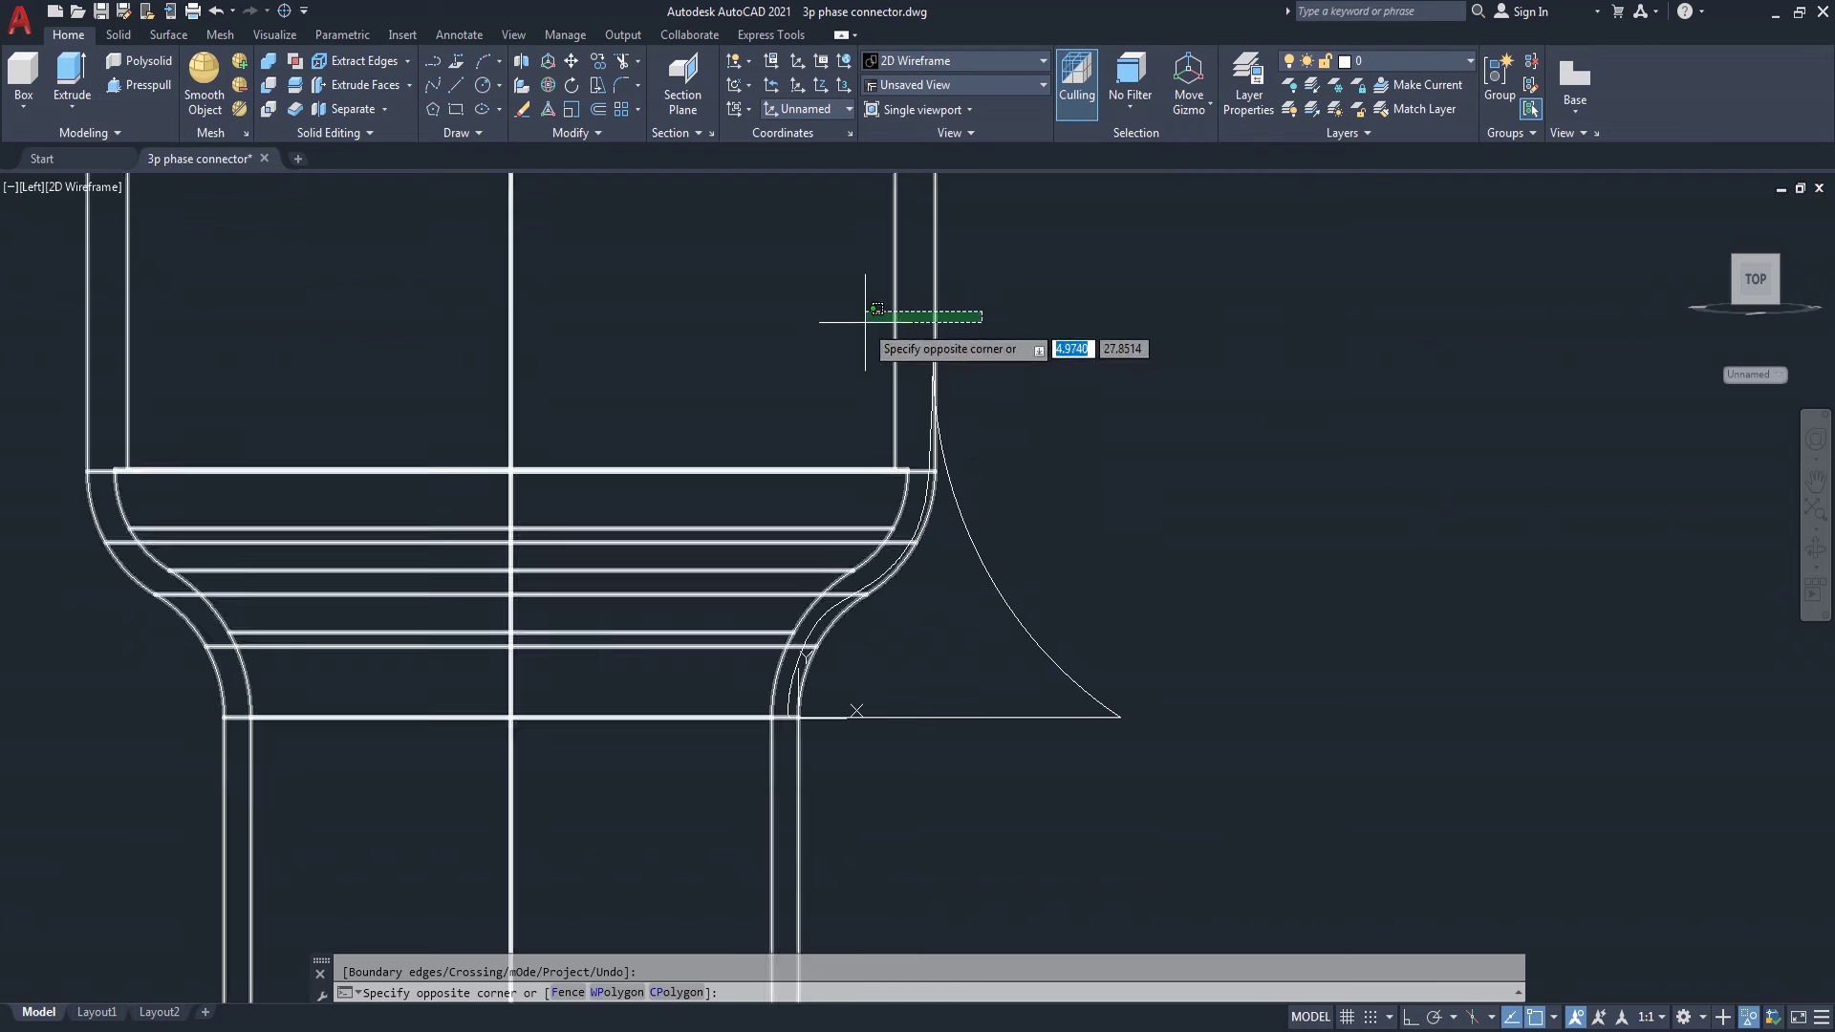
- Hide the selected housing wireframe so only the fin outline and spline remain visible
left_click(860, 316)
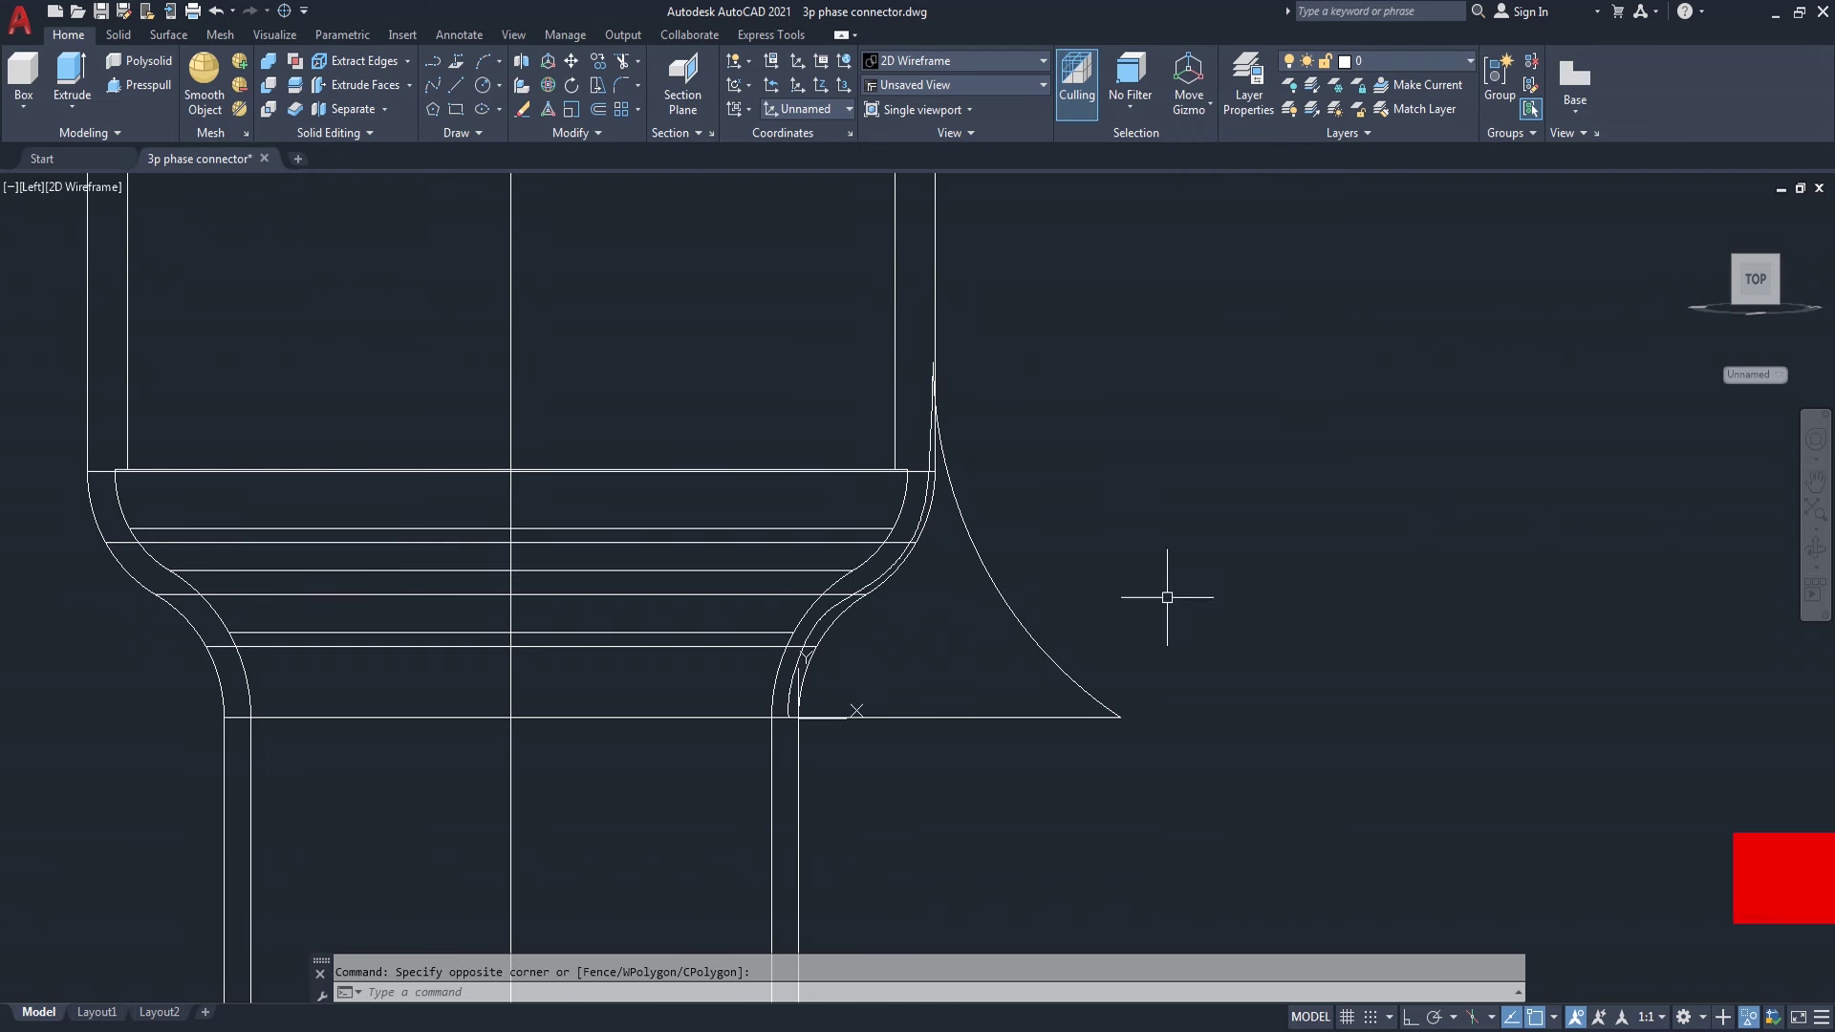
left_click(1755, 1019)
left_click(1735, 984)
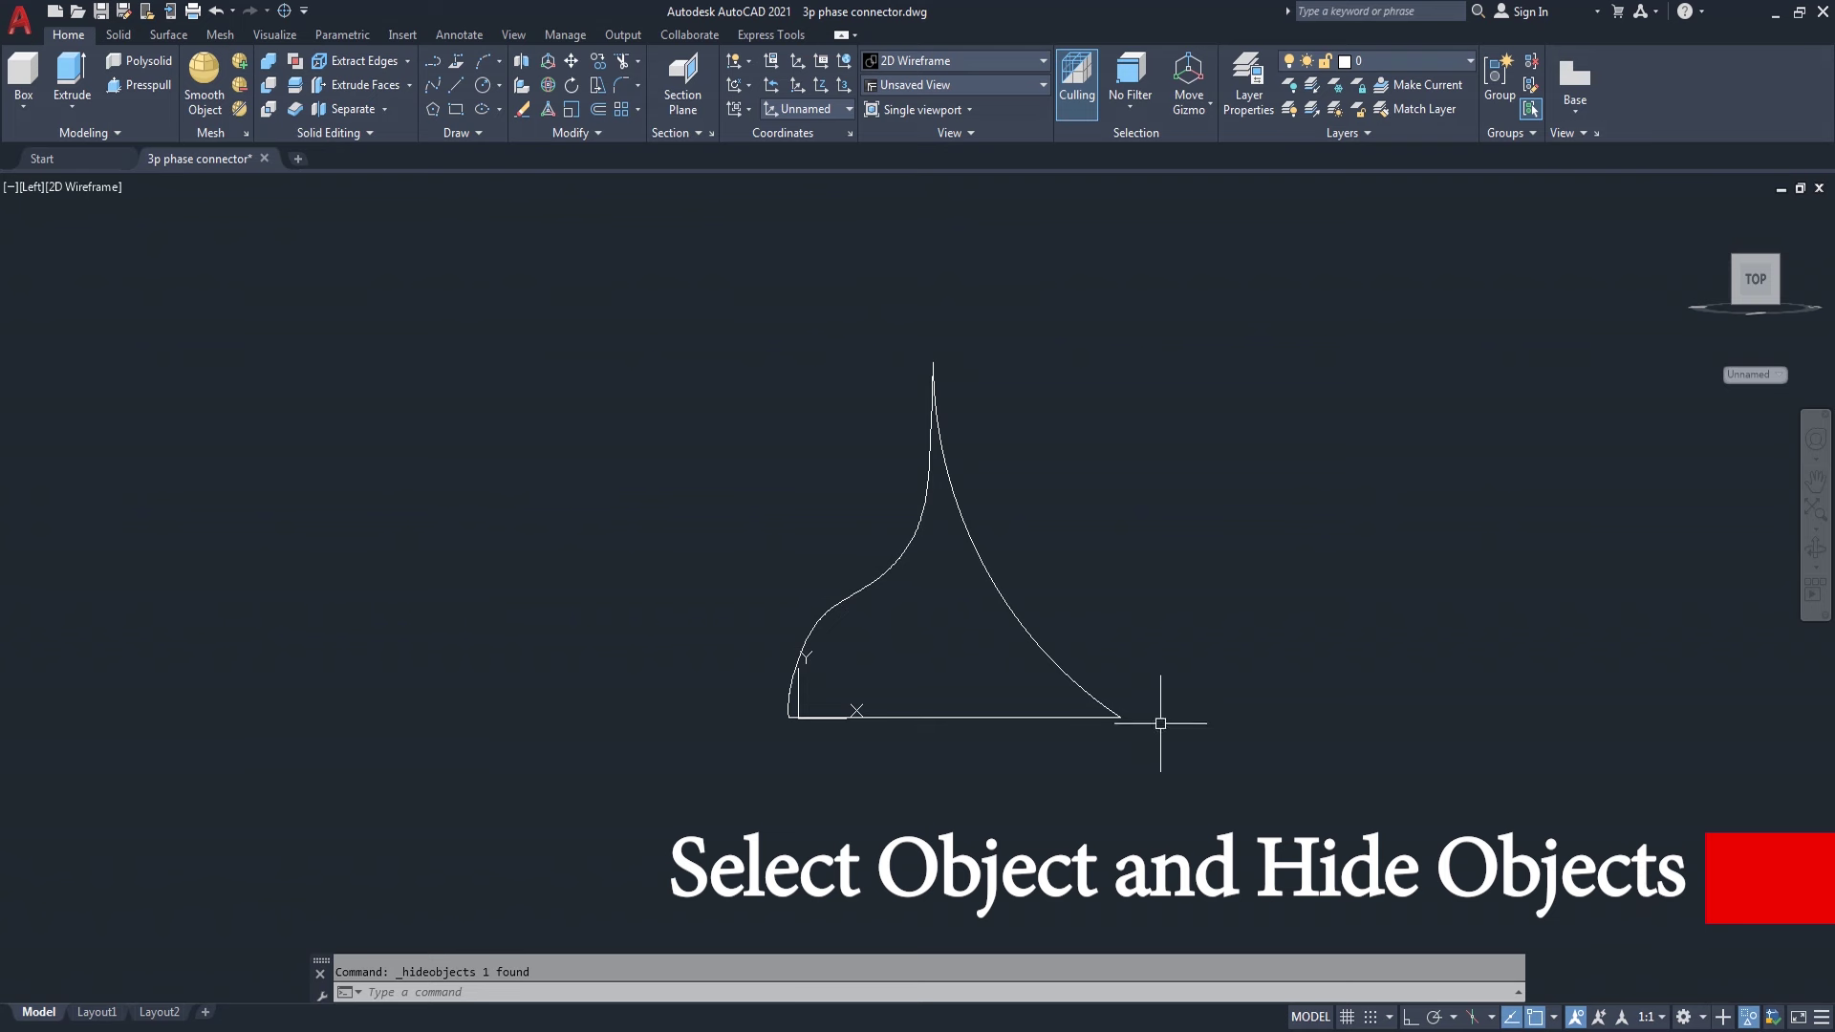
scroll(773, 694, "up", 2)
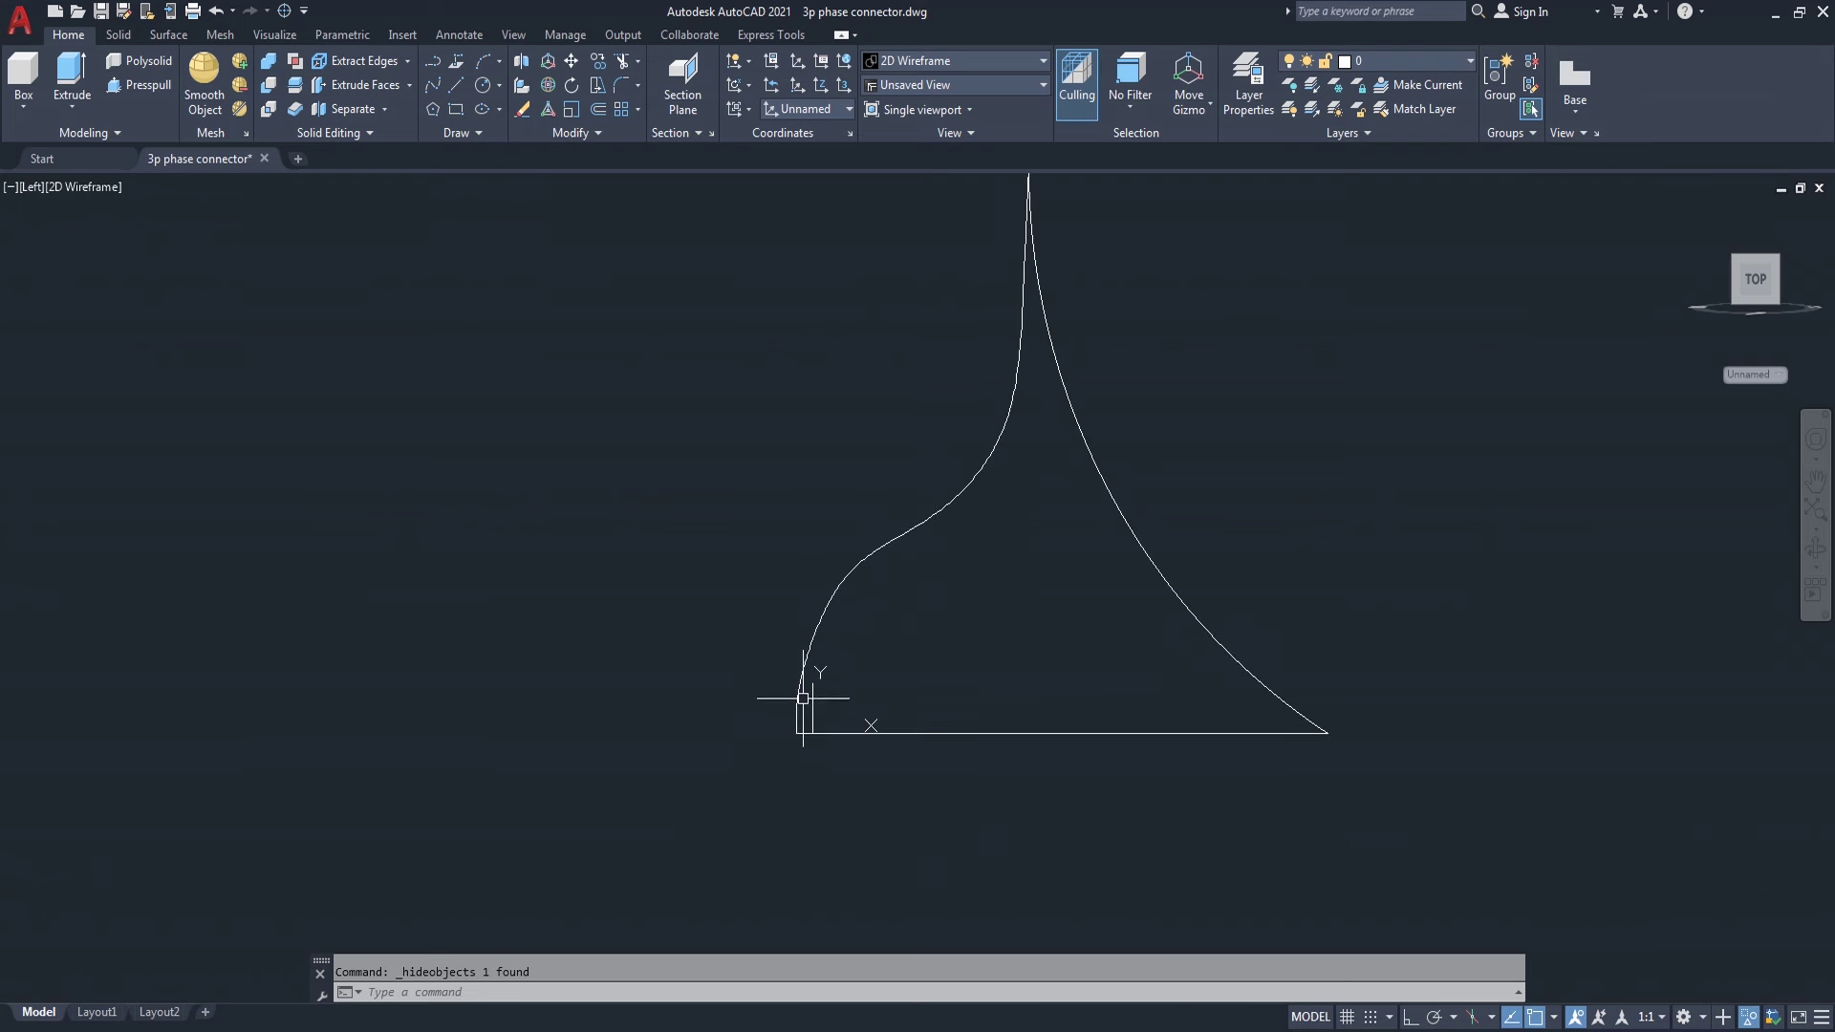
type("b")
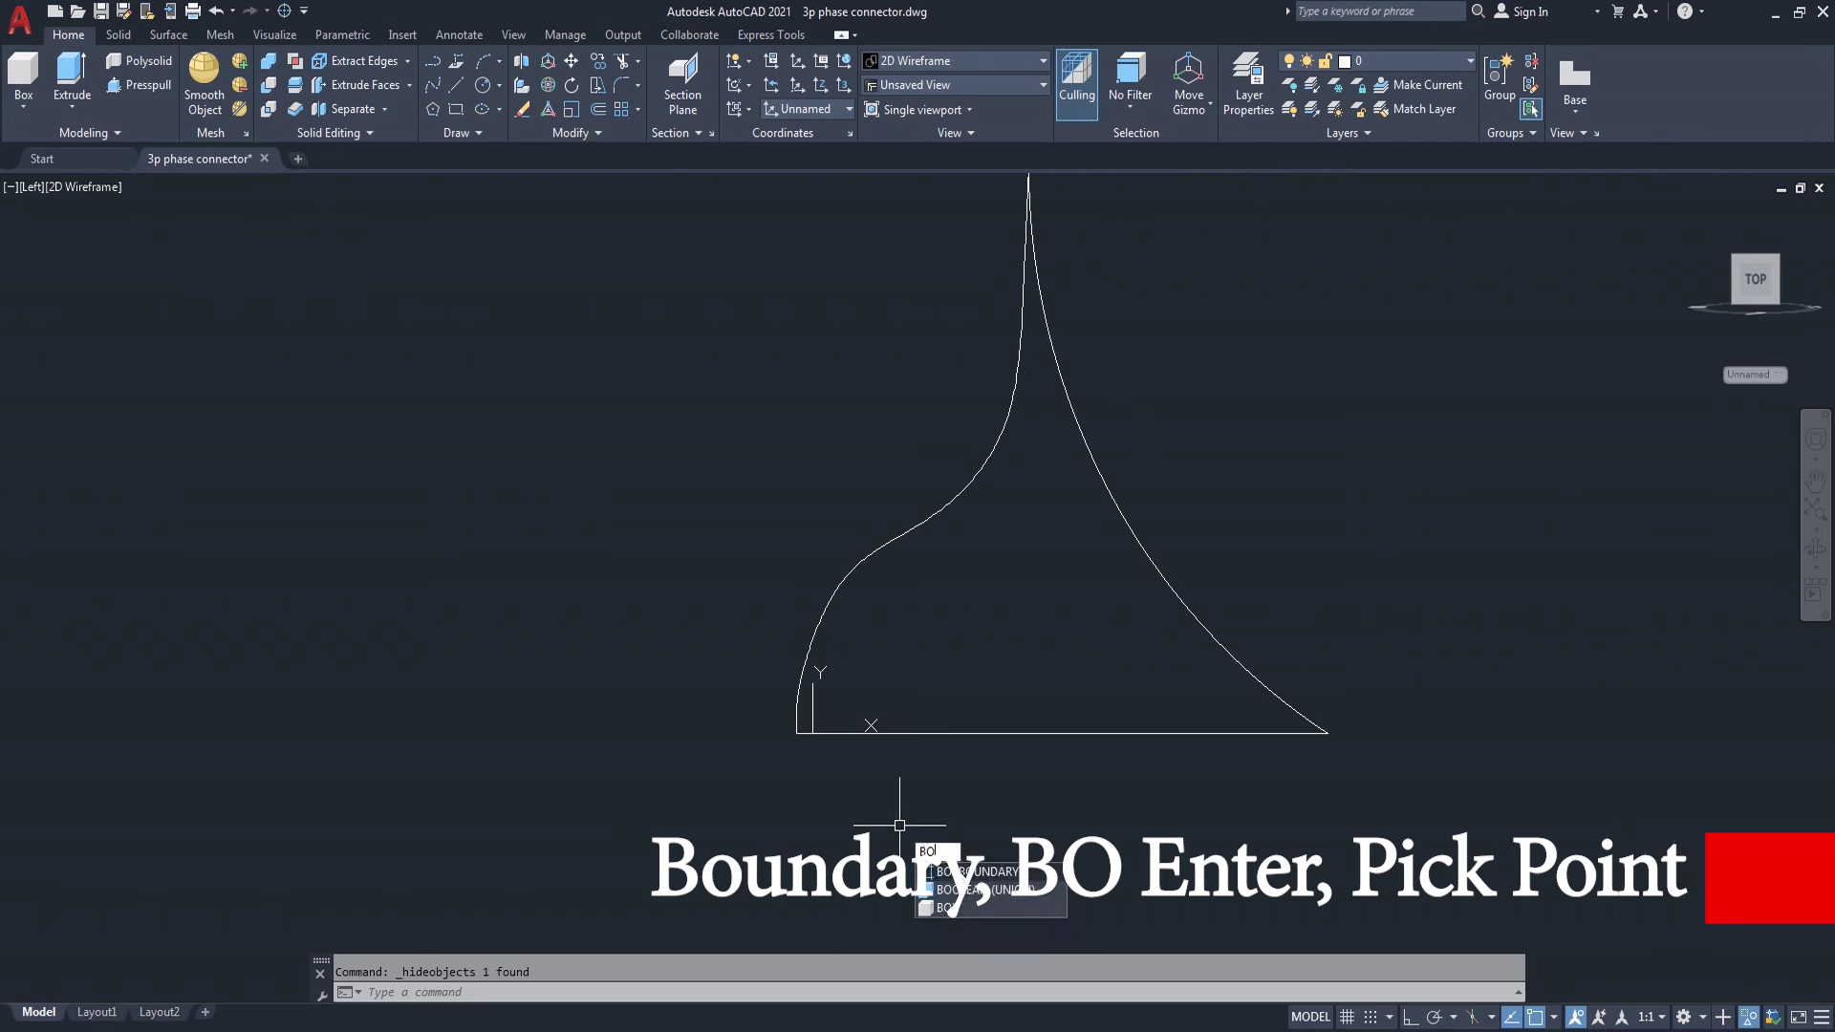
- Create a region from the enclosed fin outline using Boundary with a point picked inside
key("Return")
left_click(1105, 326)
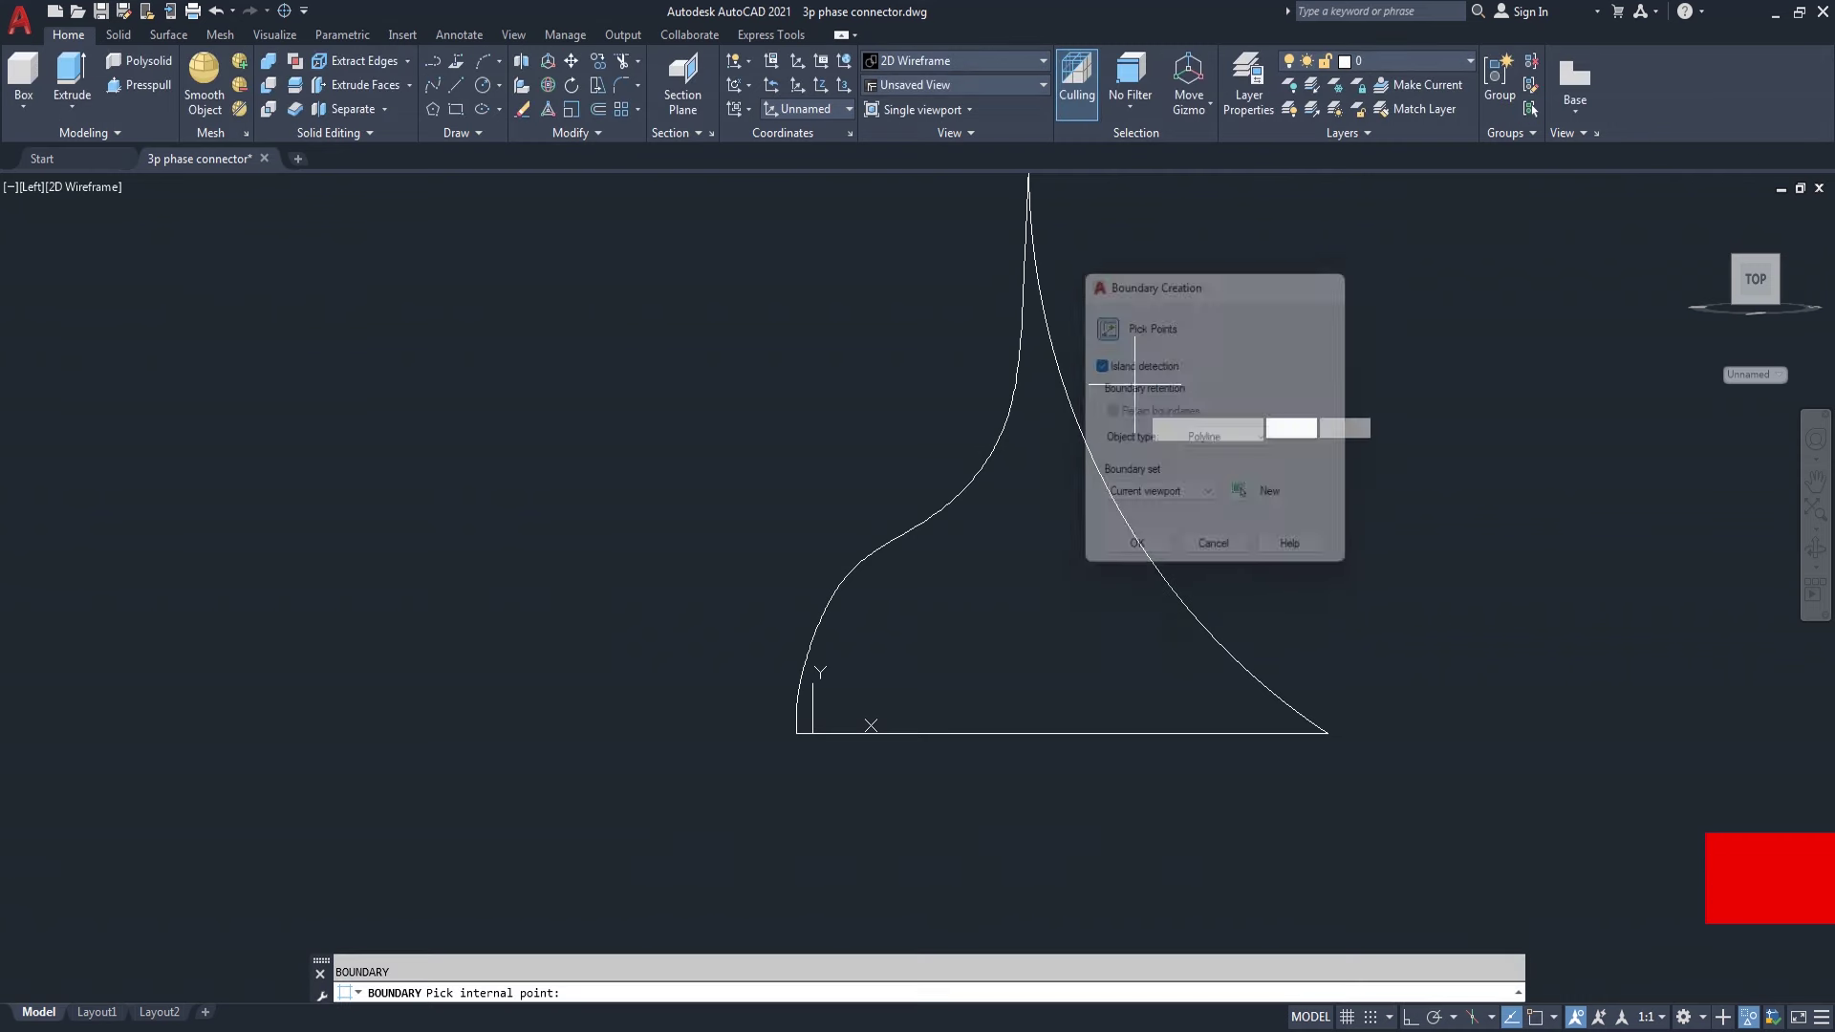
left_click(983, 615)
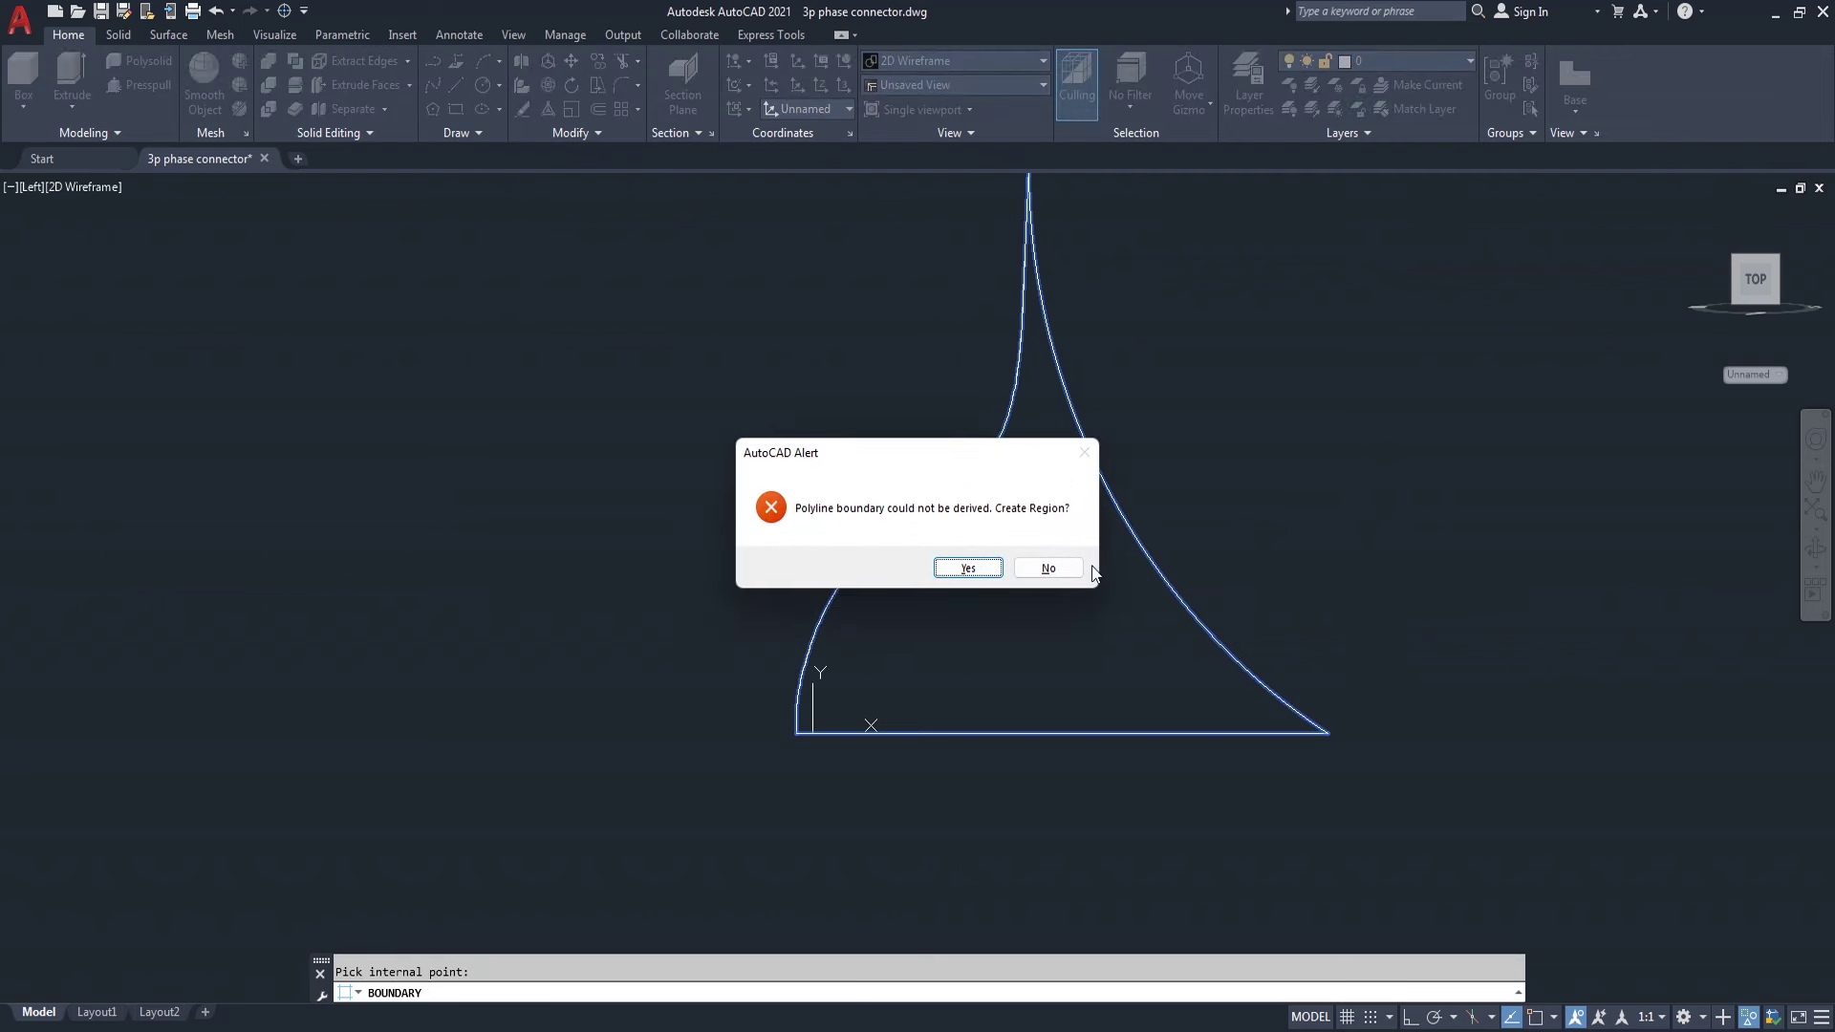
left_click(997, 568)
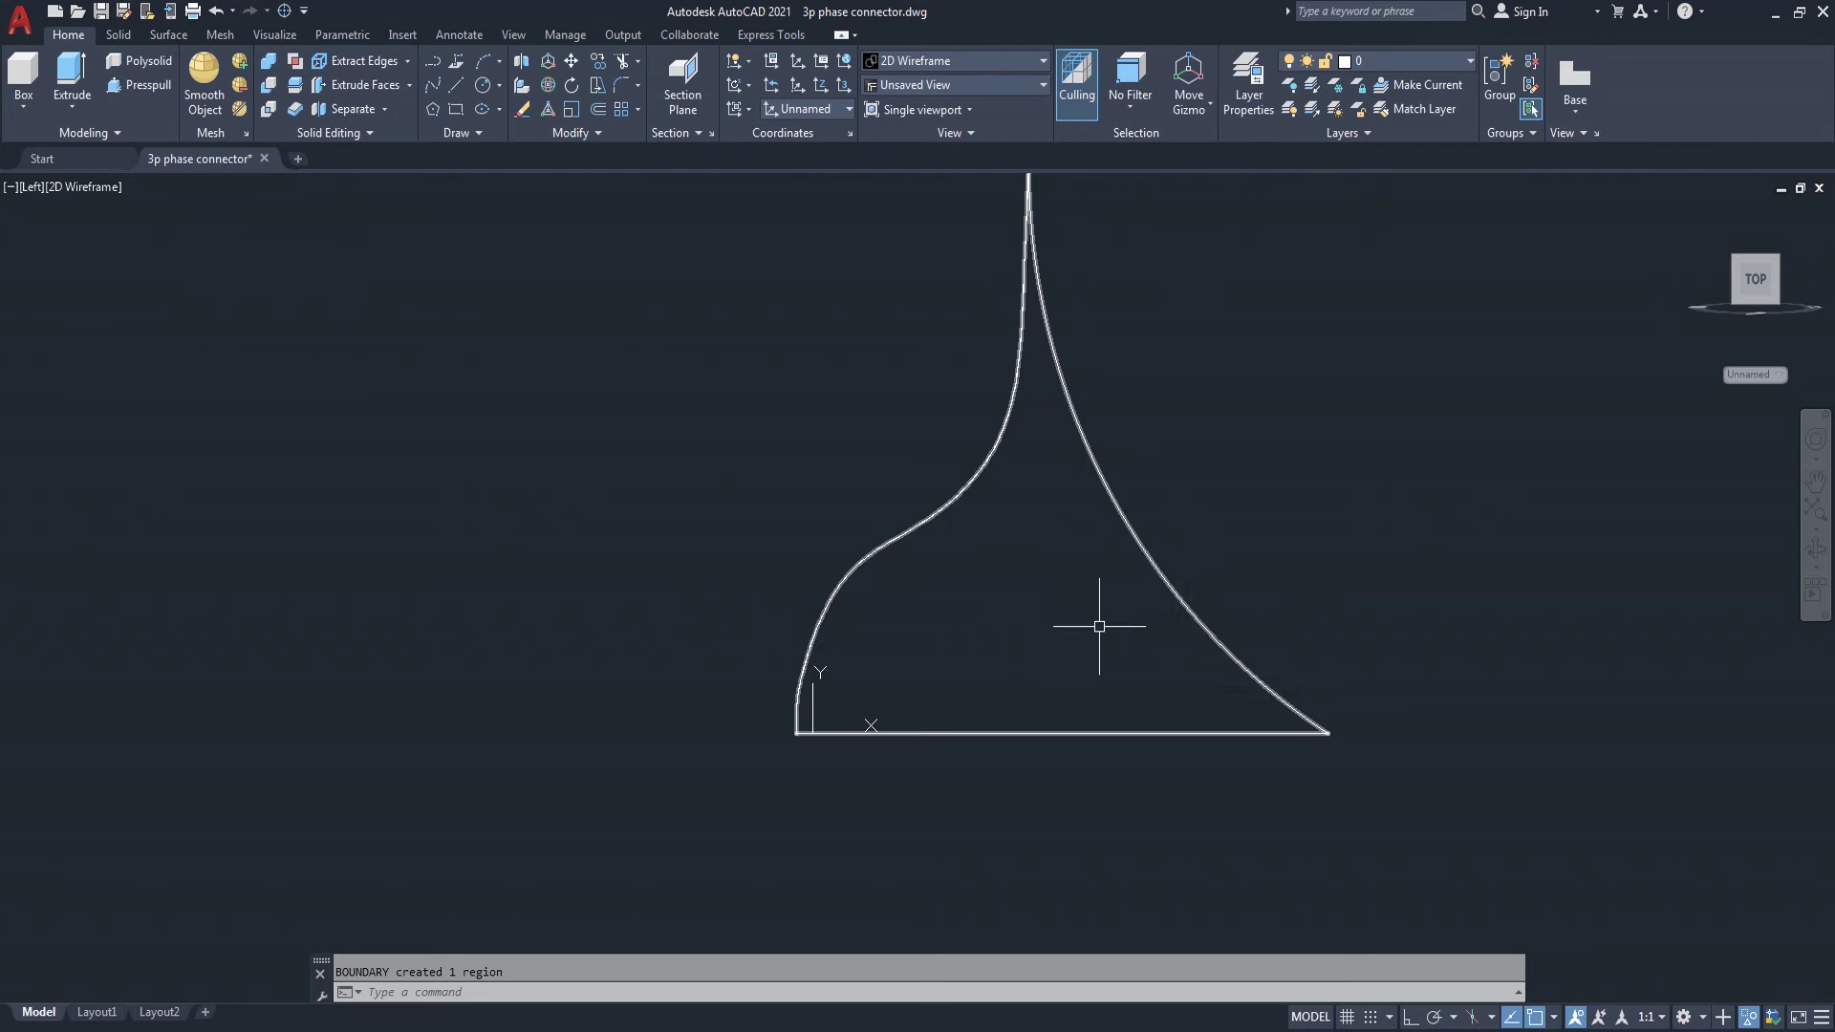
left_click(932, 521)
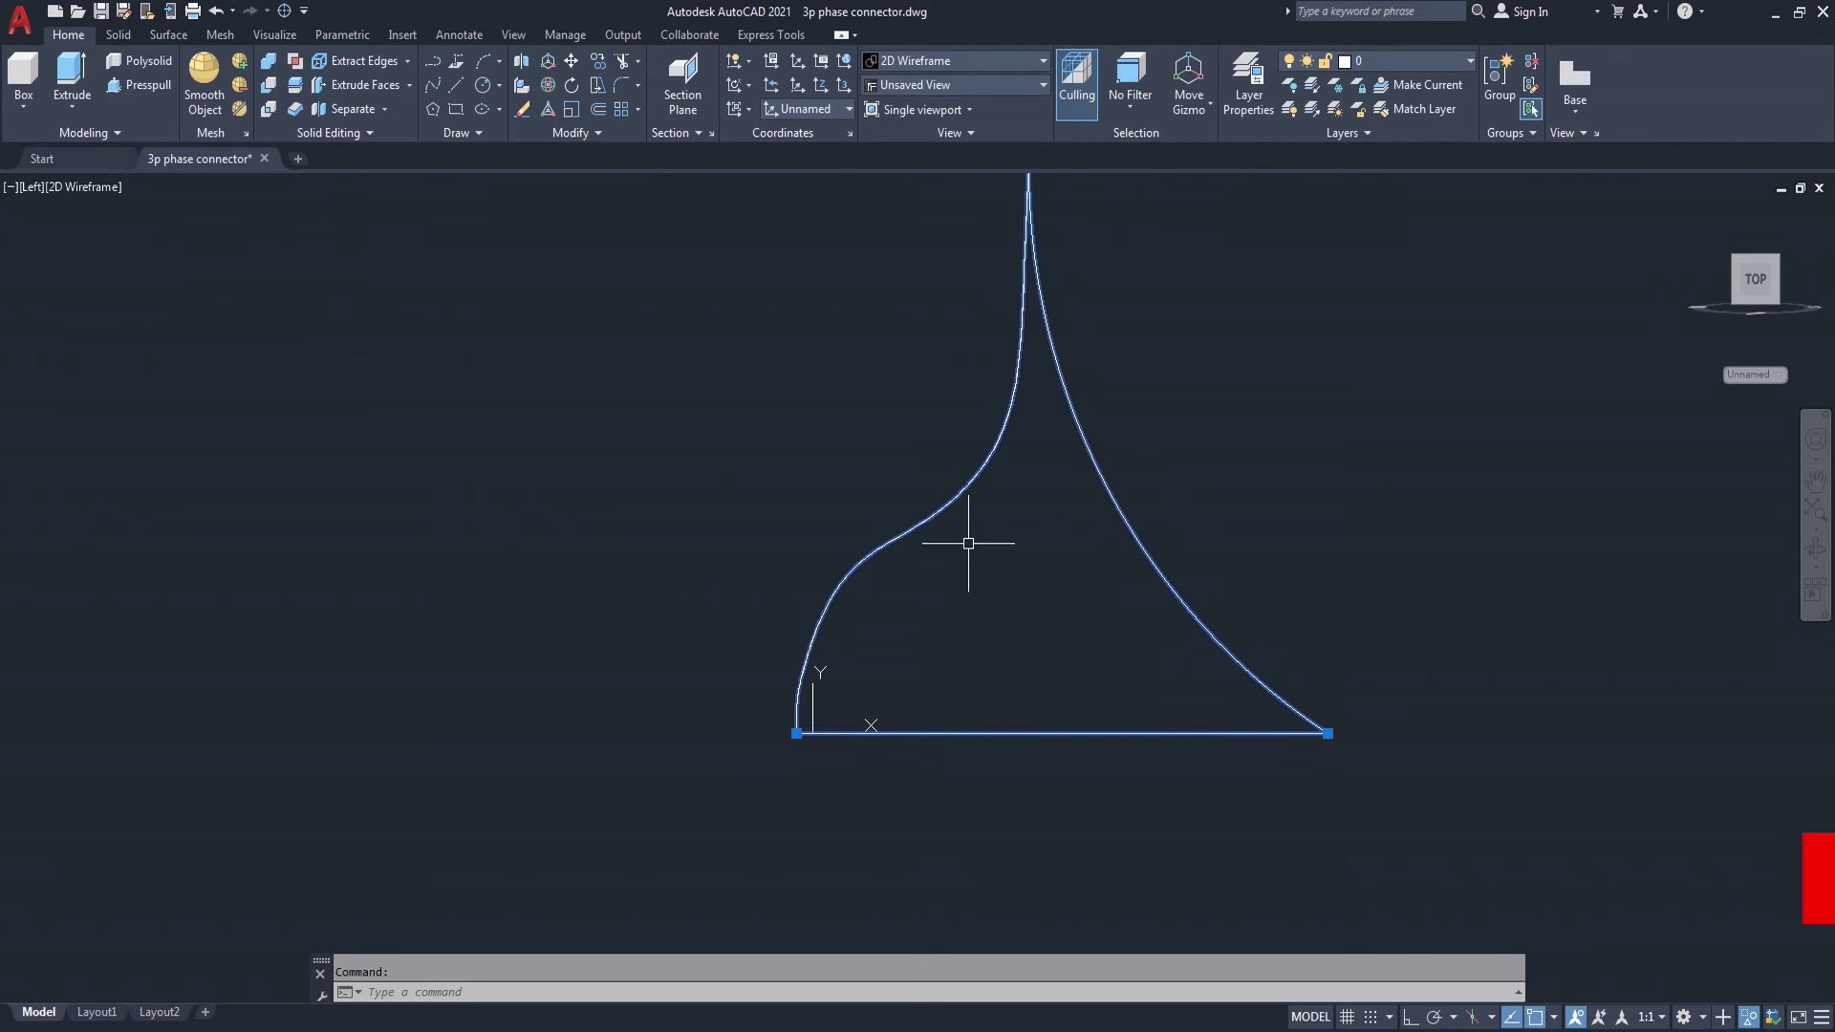
- Hide the new fin region and erase the fin profile's left curve
left_click(1741, 1020)
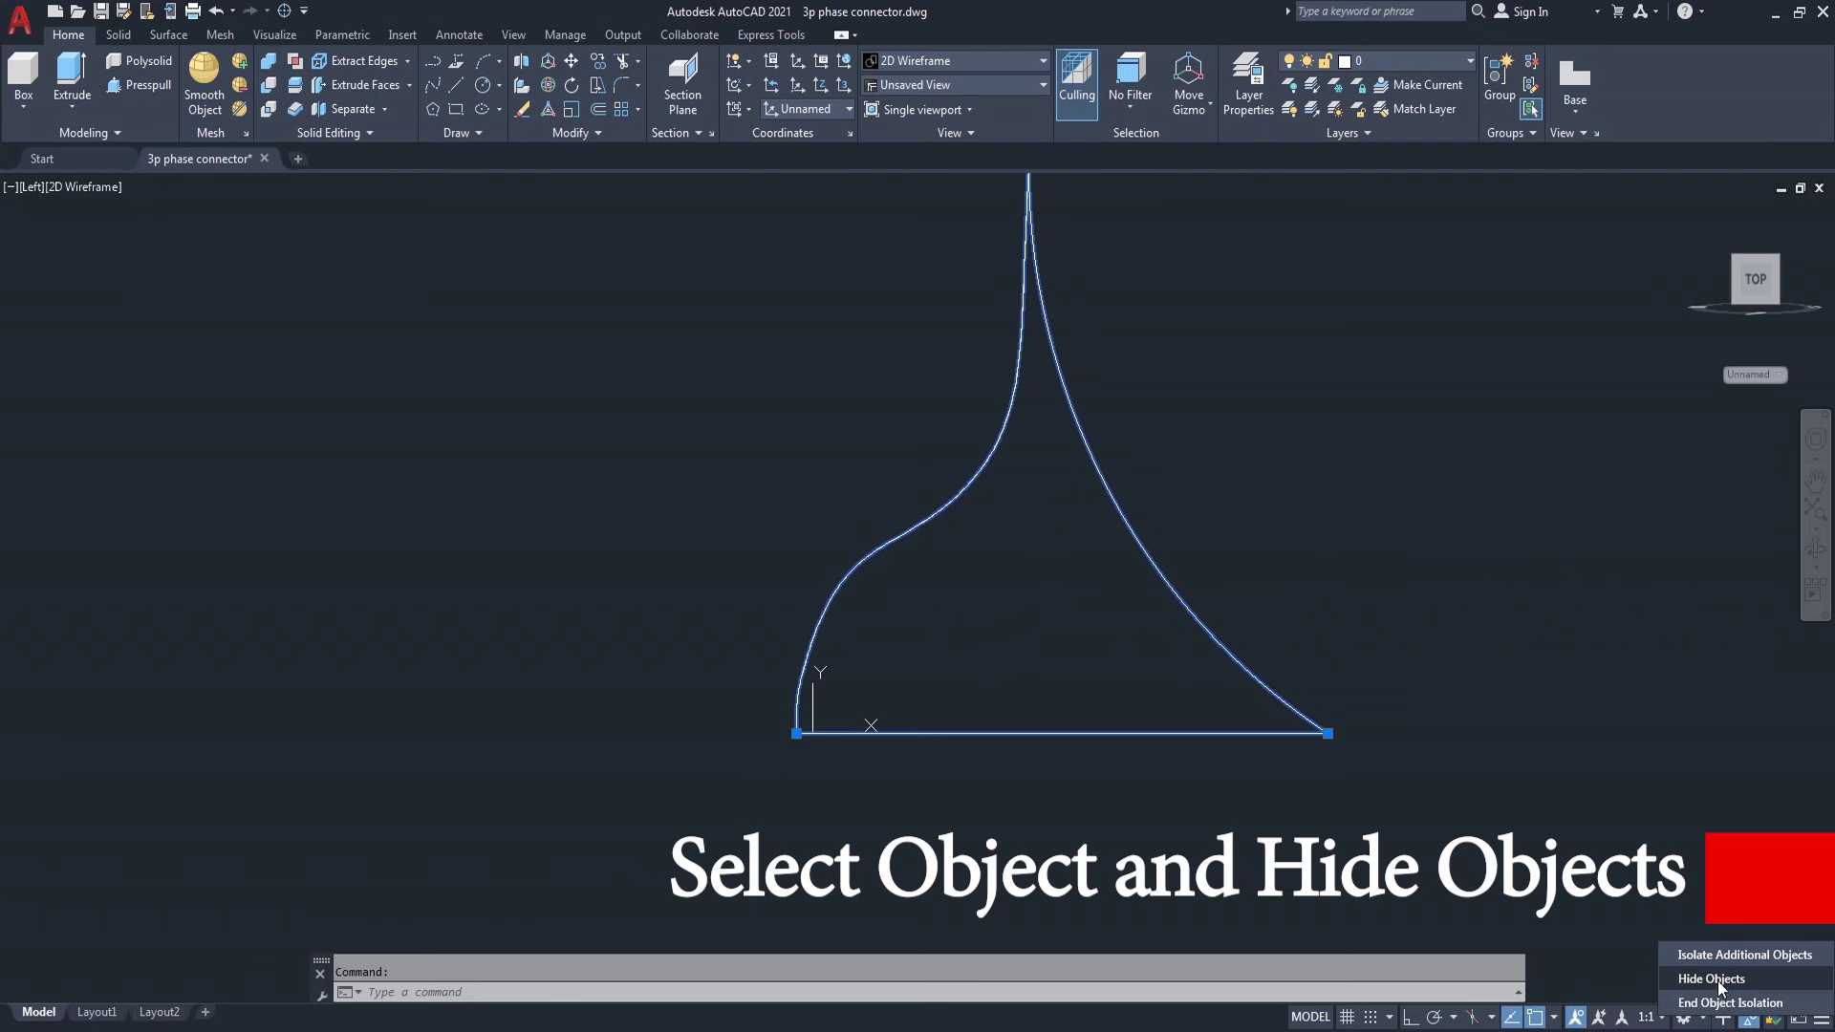
left_click(1718, 981)
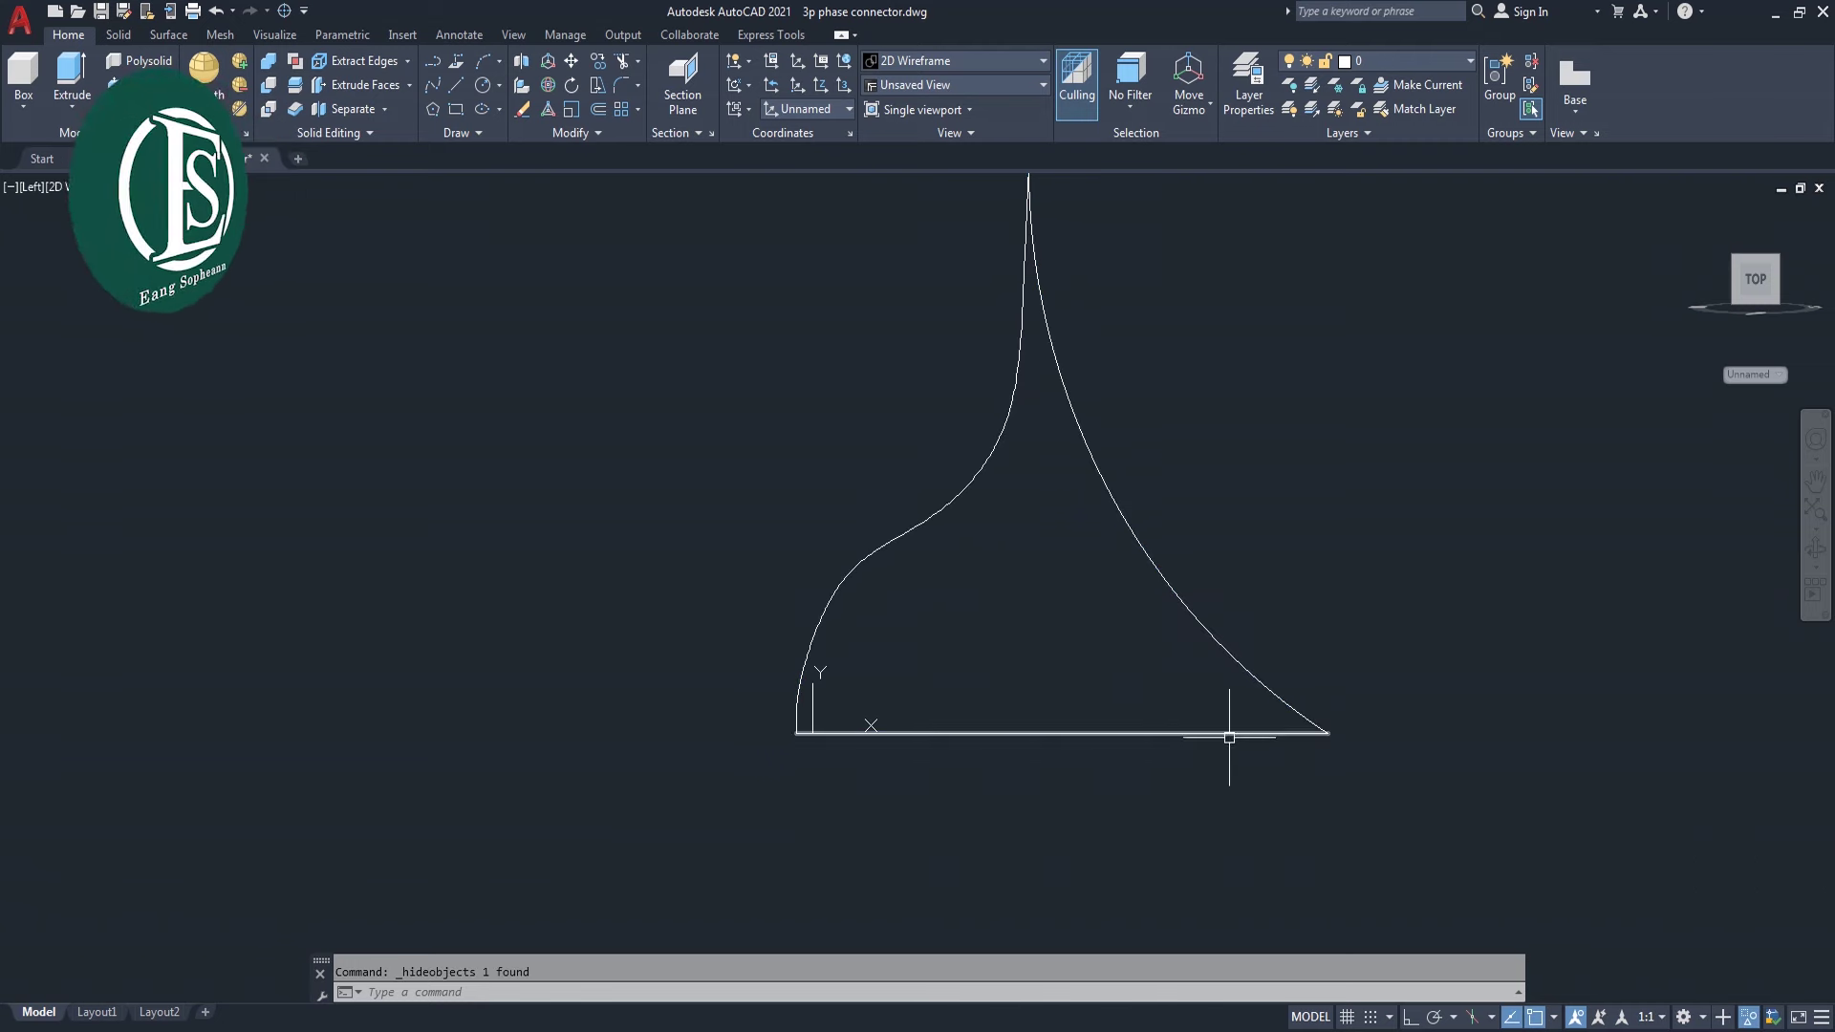
left_click(910, 532)
type("e")
key("Return")
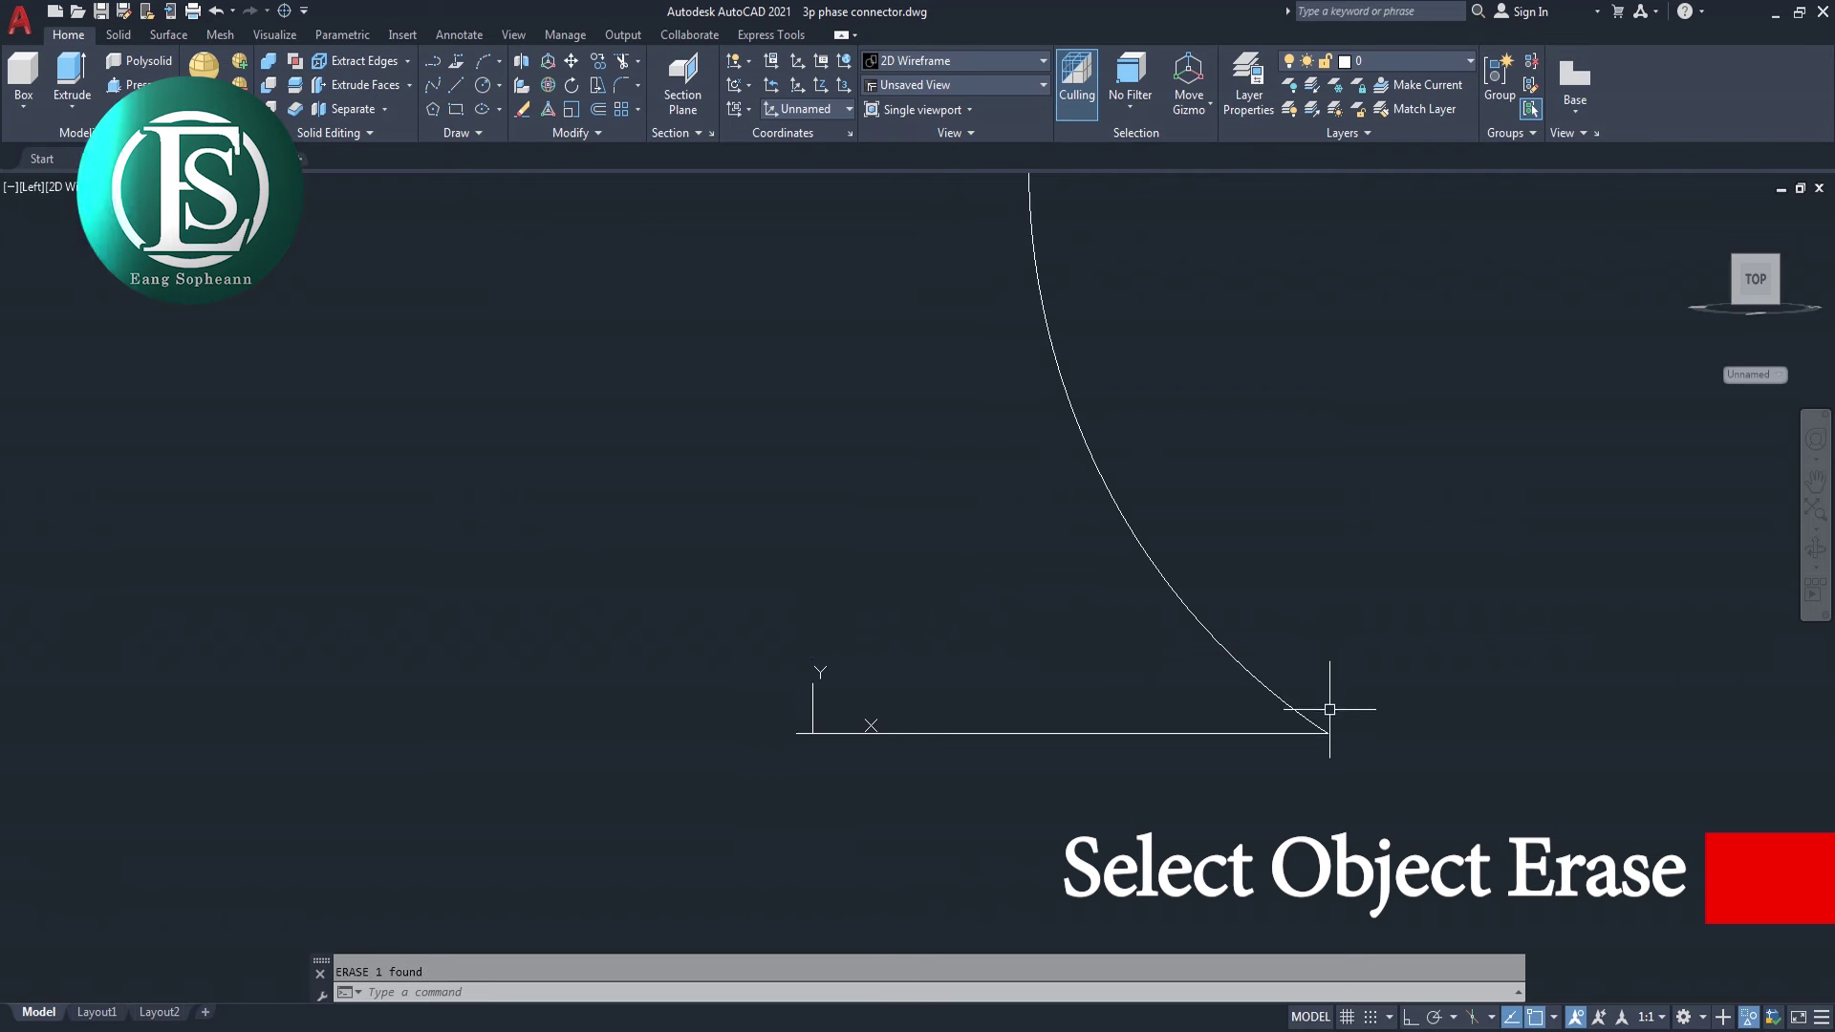
- End object isolation so all hidden objects reappear
scroll(1325, 716, "down", 2)
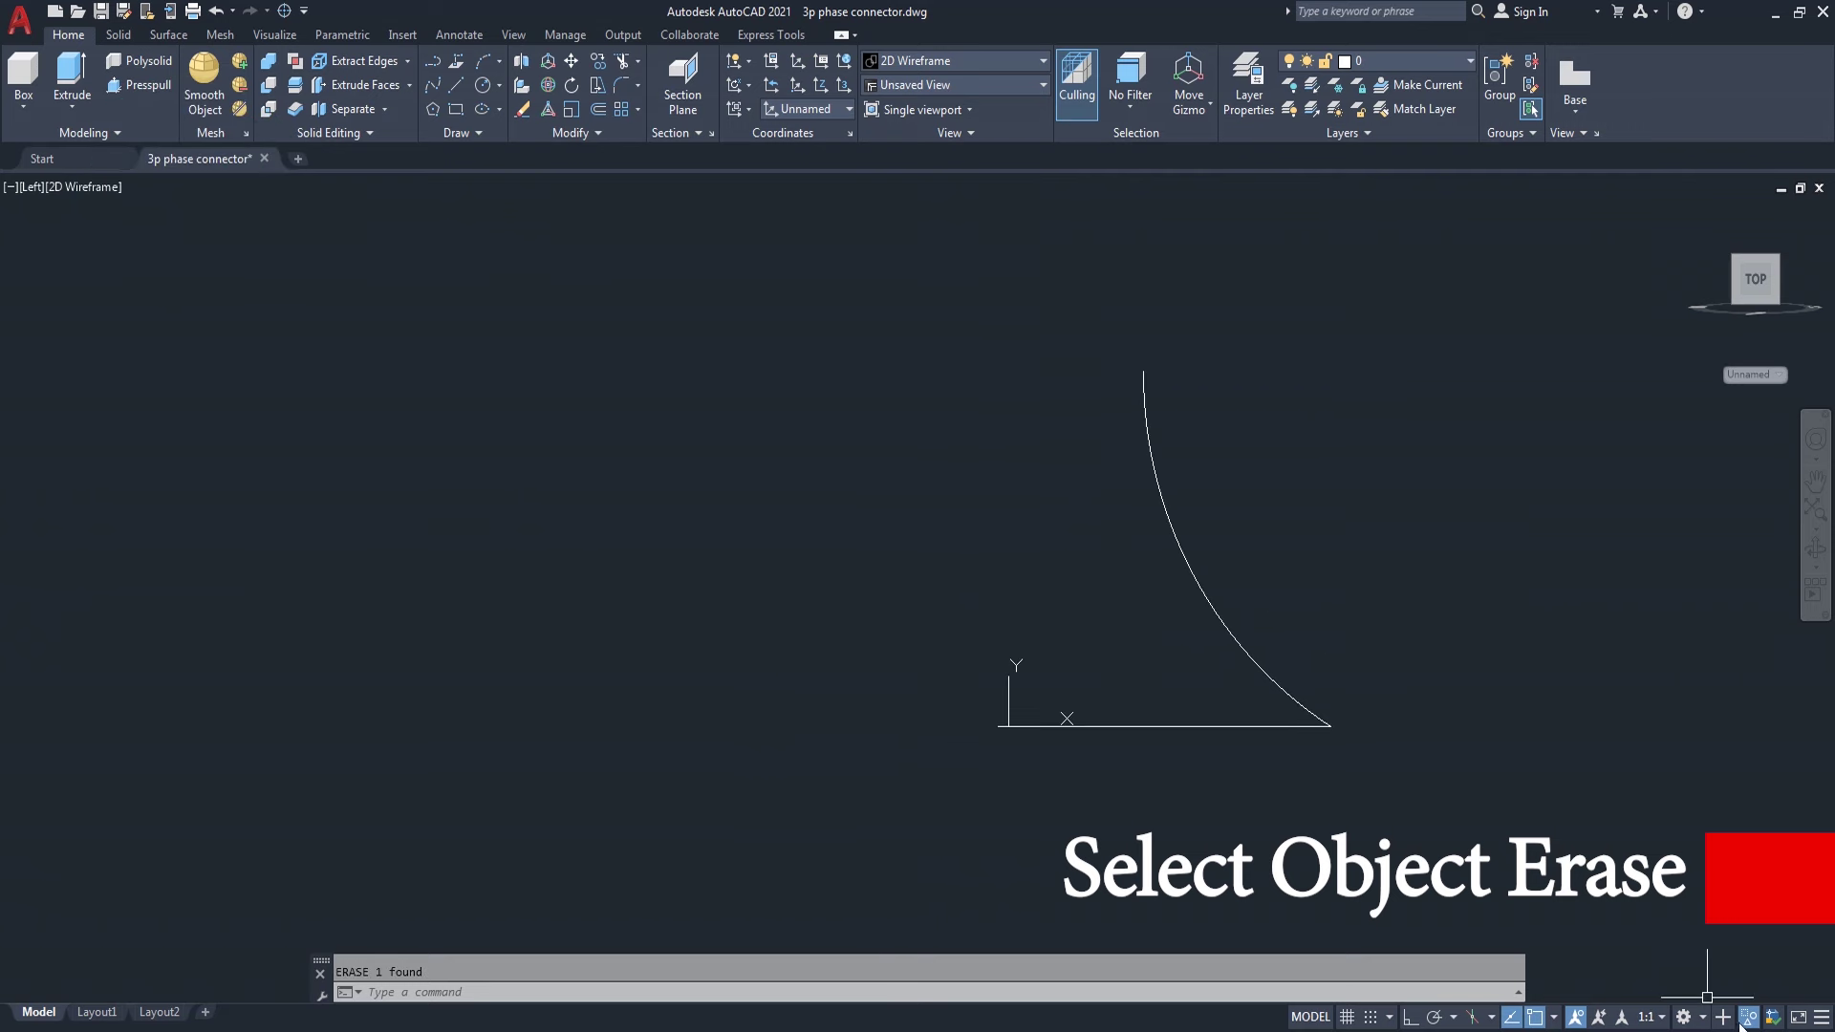
left_click(1742, 1021)
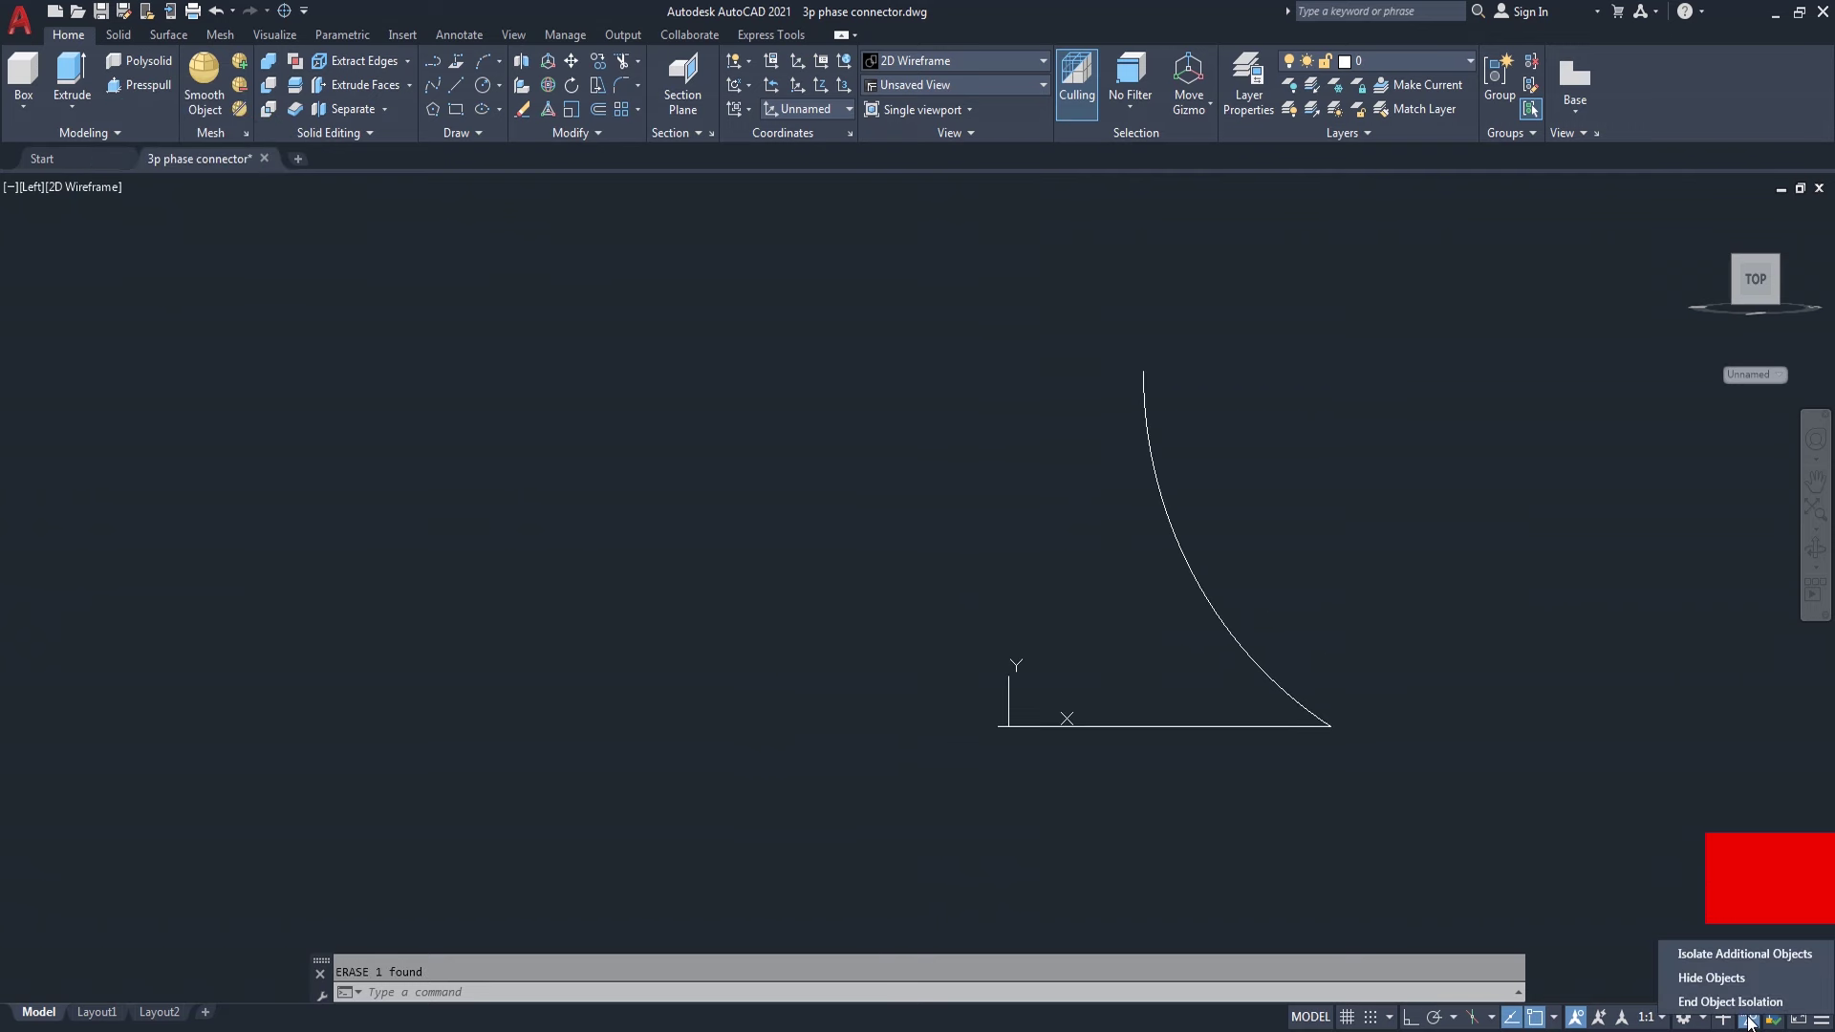
left_click(1711, 1002)
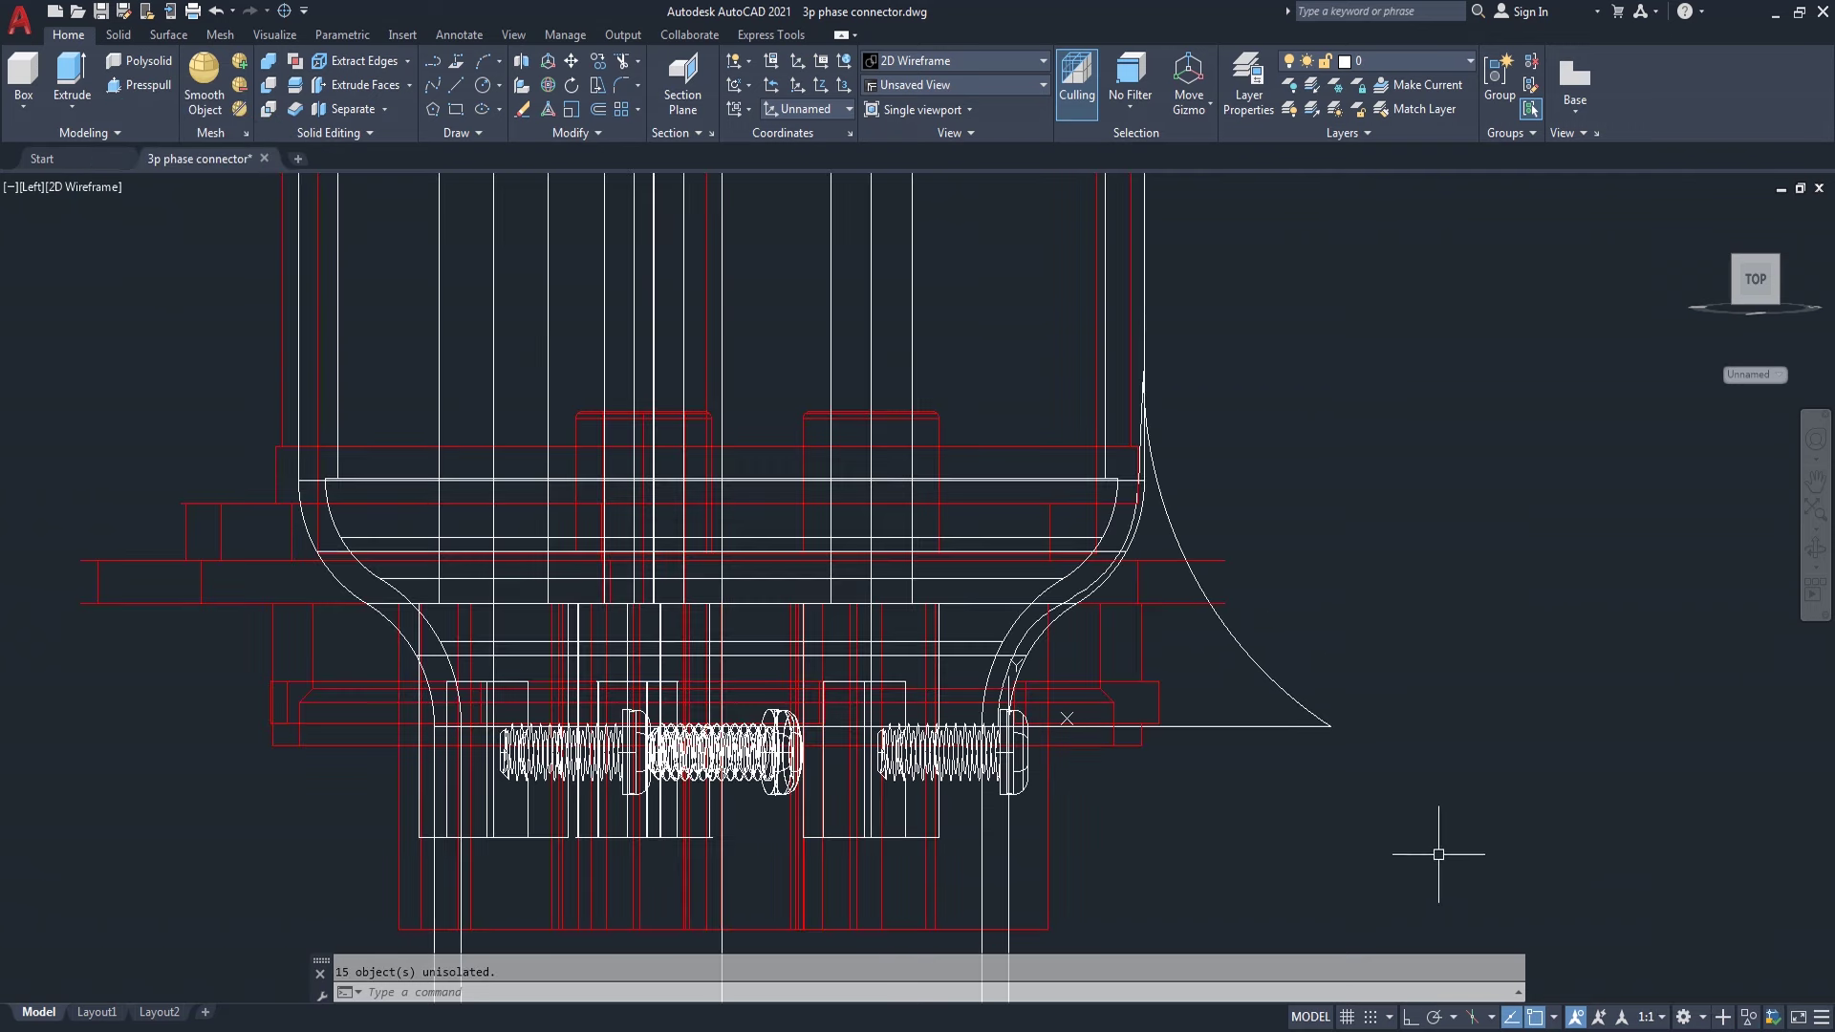
- Switch to the Shaded visual style and view the model from the southwest isometric
left_click(115, 189)
left_click(196, 327)
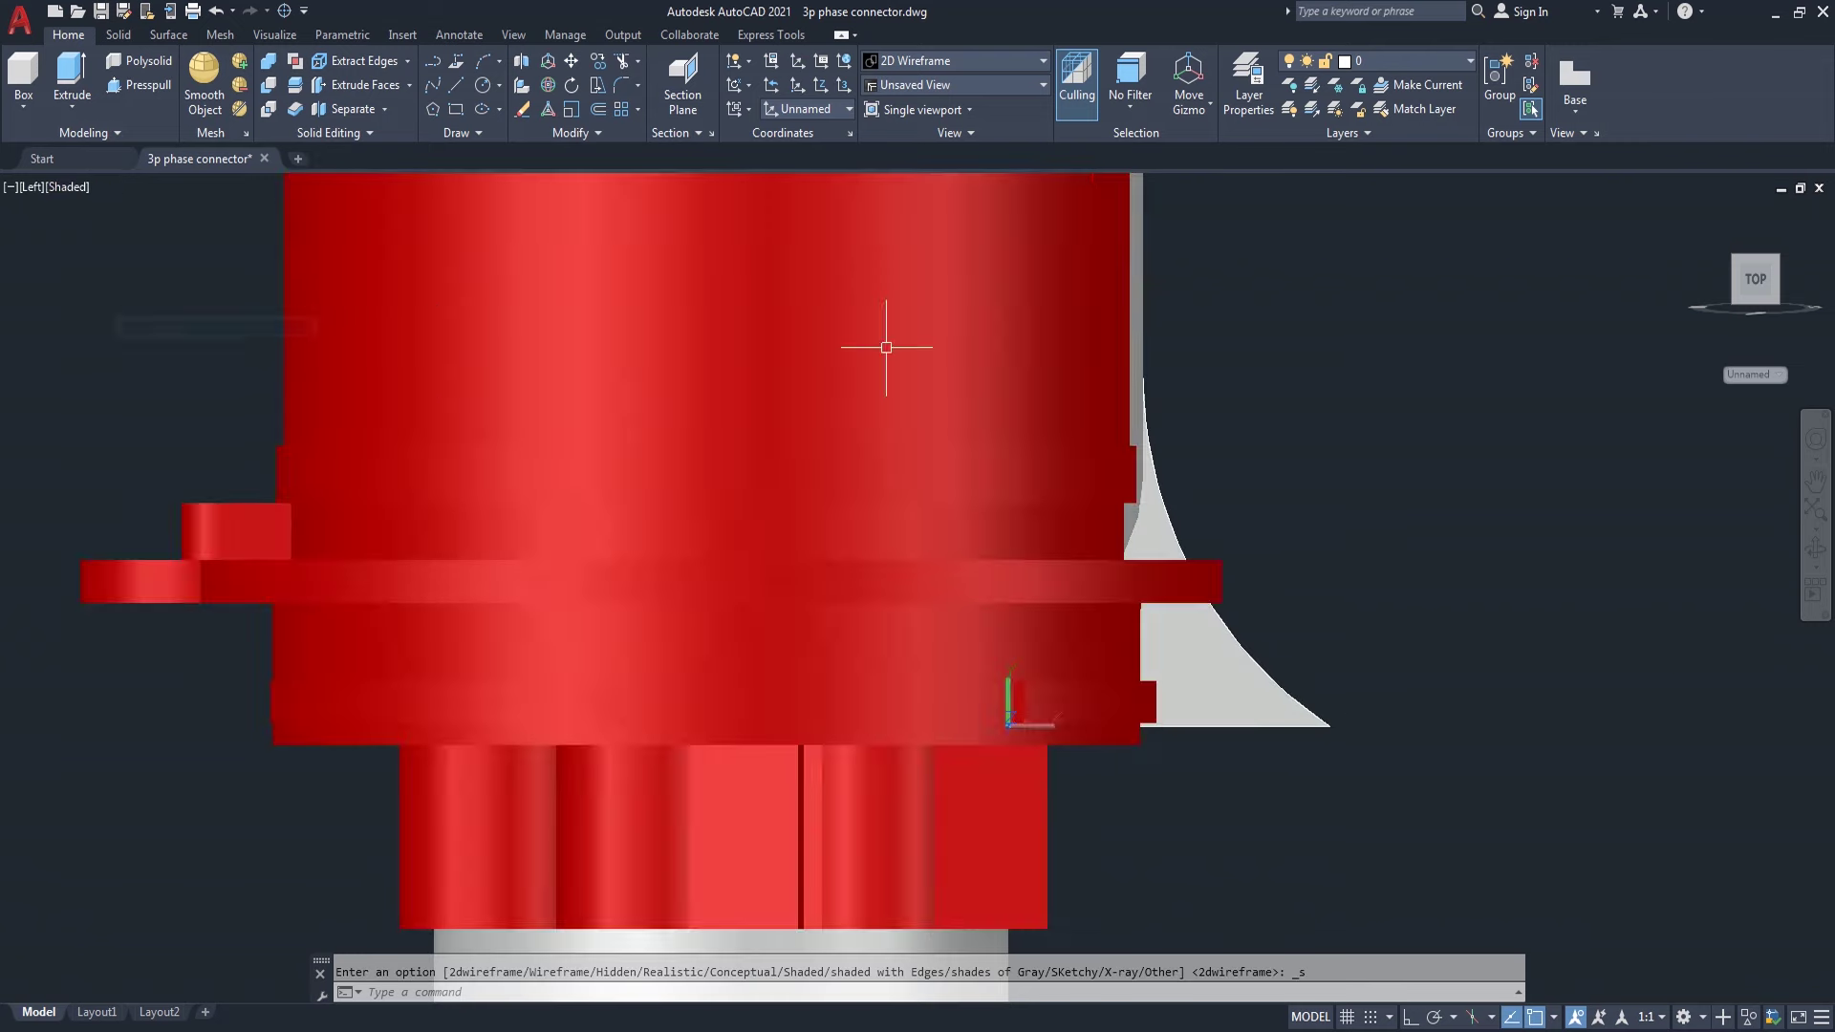
left_click(1778, 259)
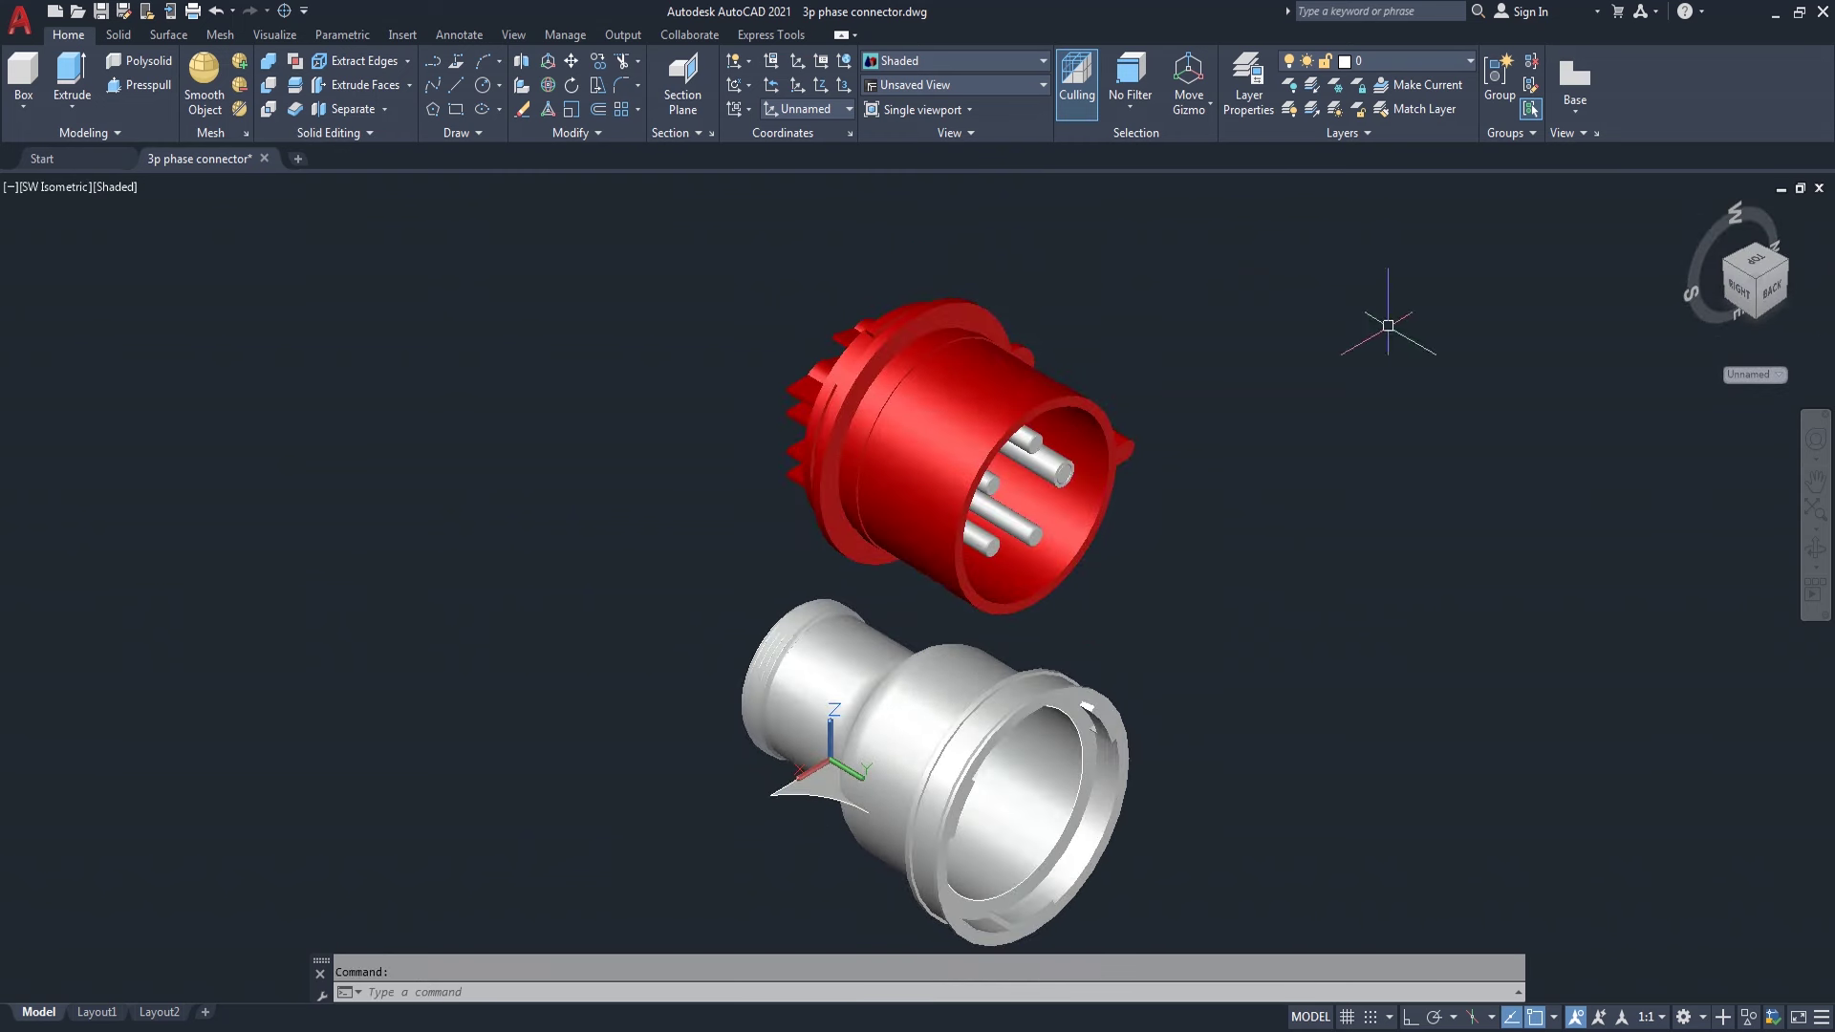
- Reset the UCS to World and view the plug and housing straight from the front
left_click(808, 110)
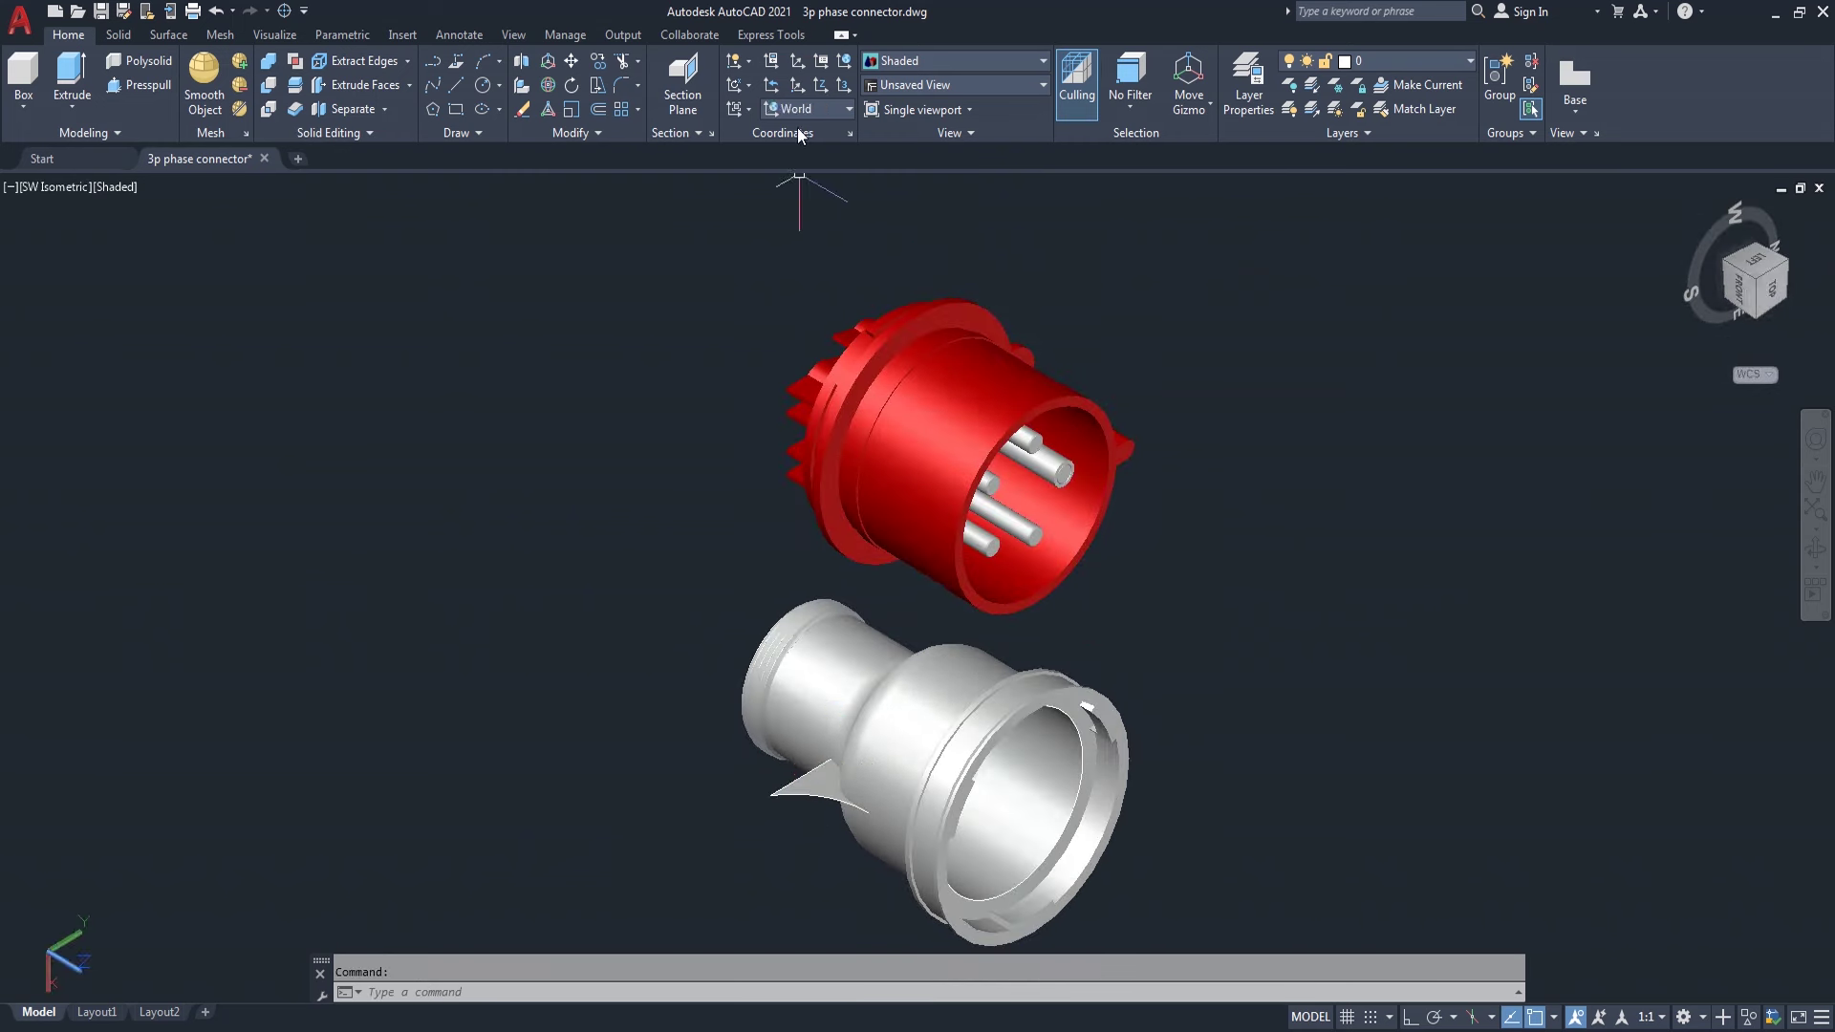
type("U")
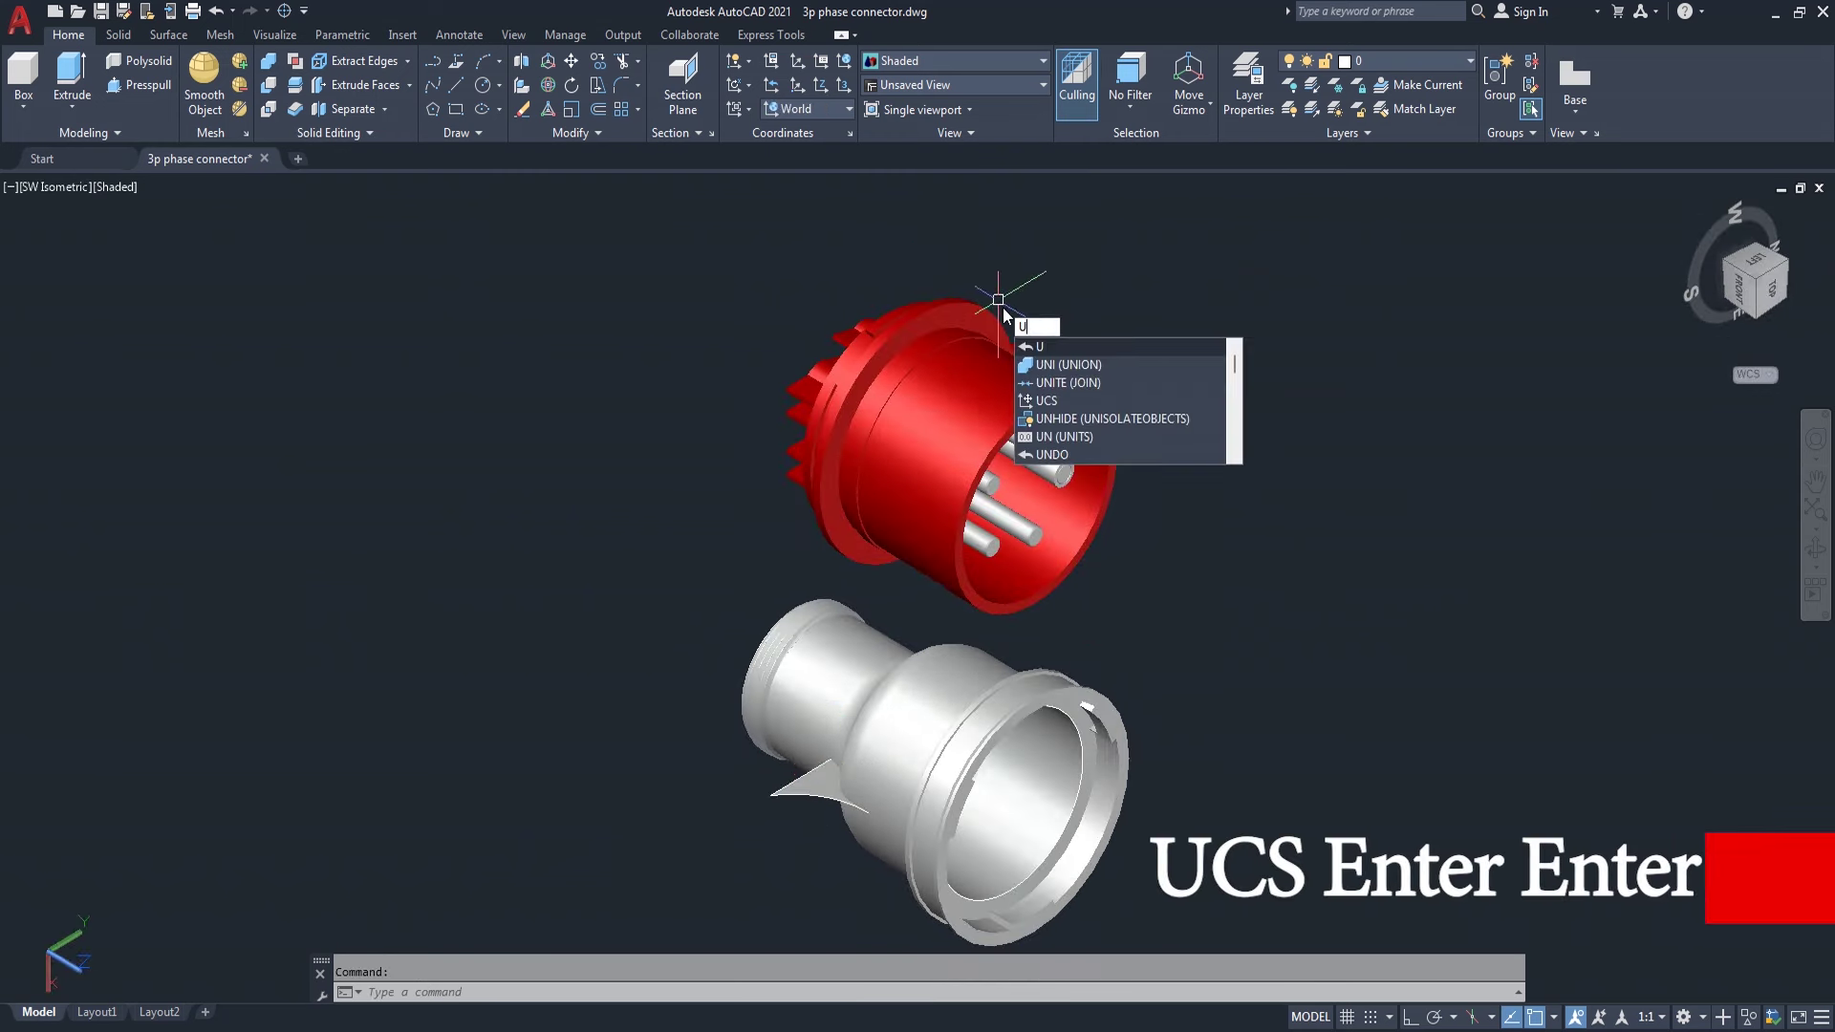
type("CS")
key("Return")
key("Return")
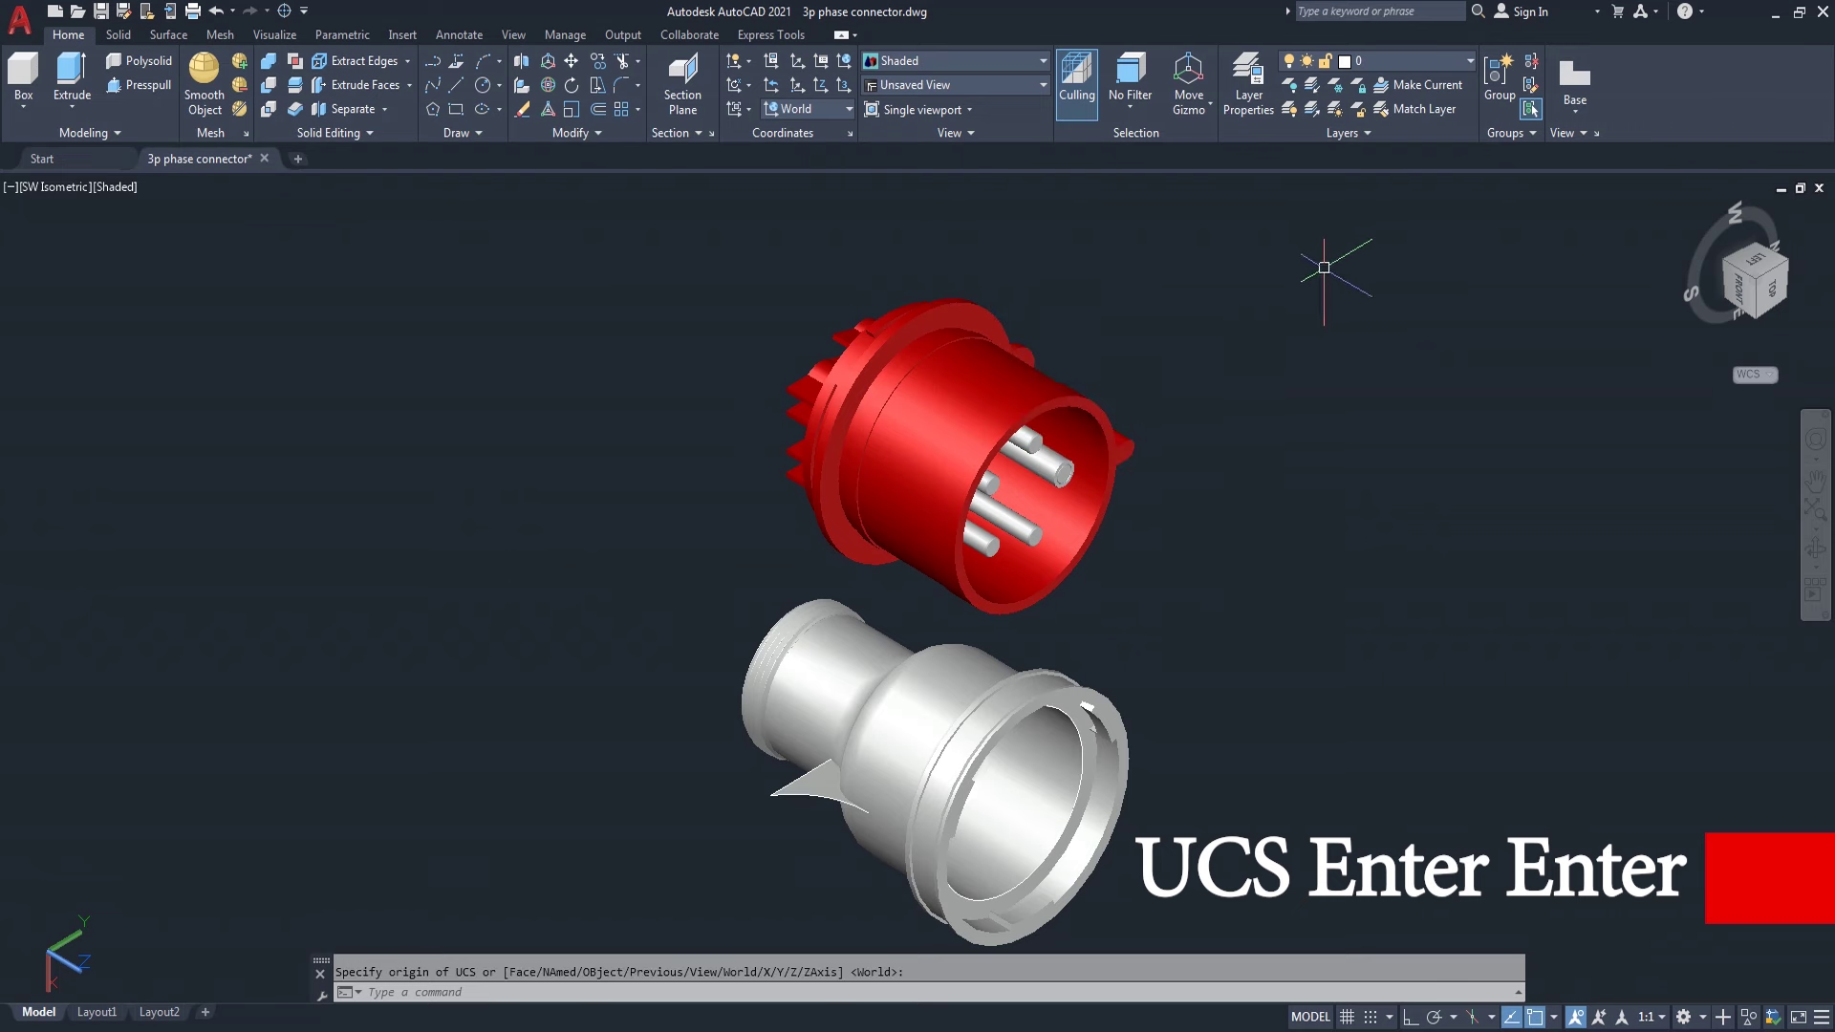
left_click(1757, 318)
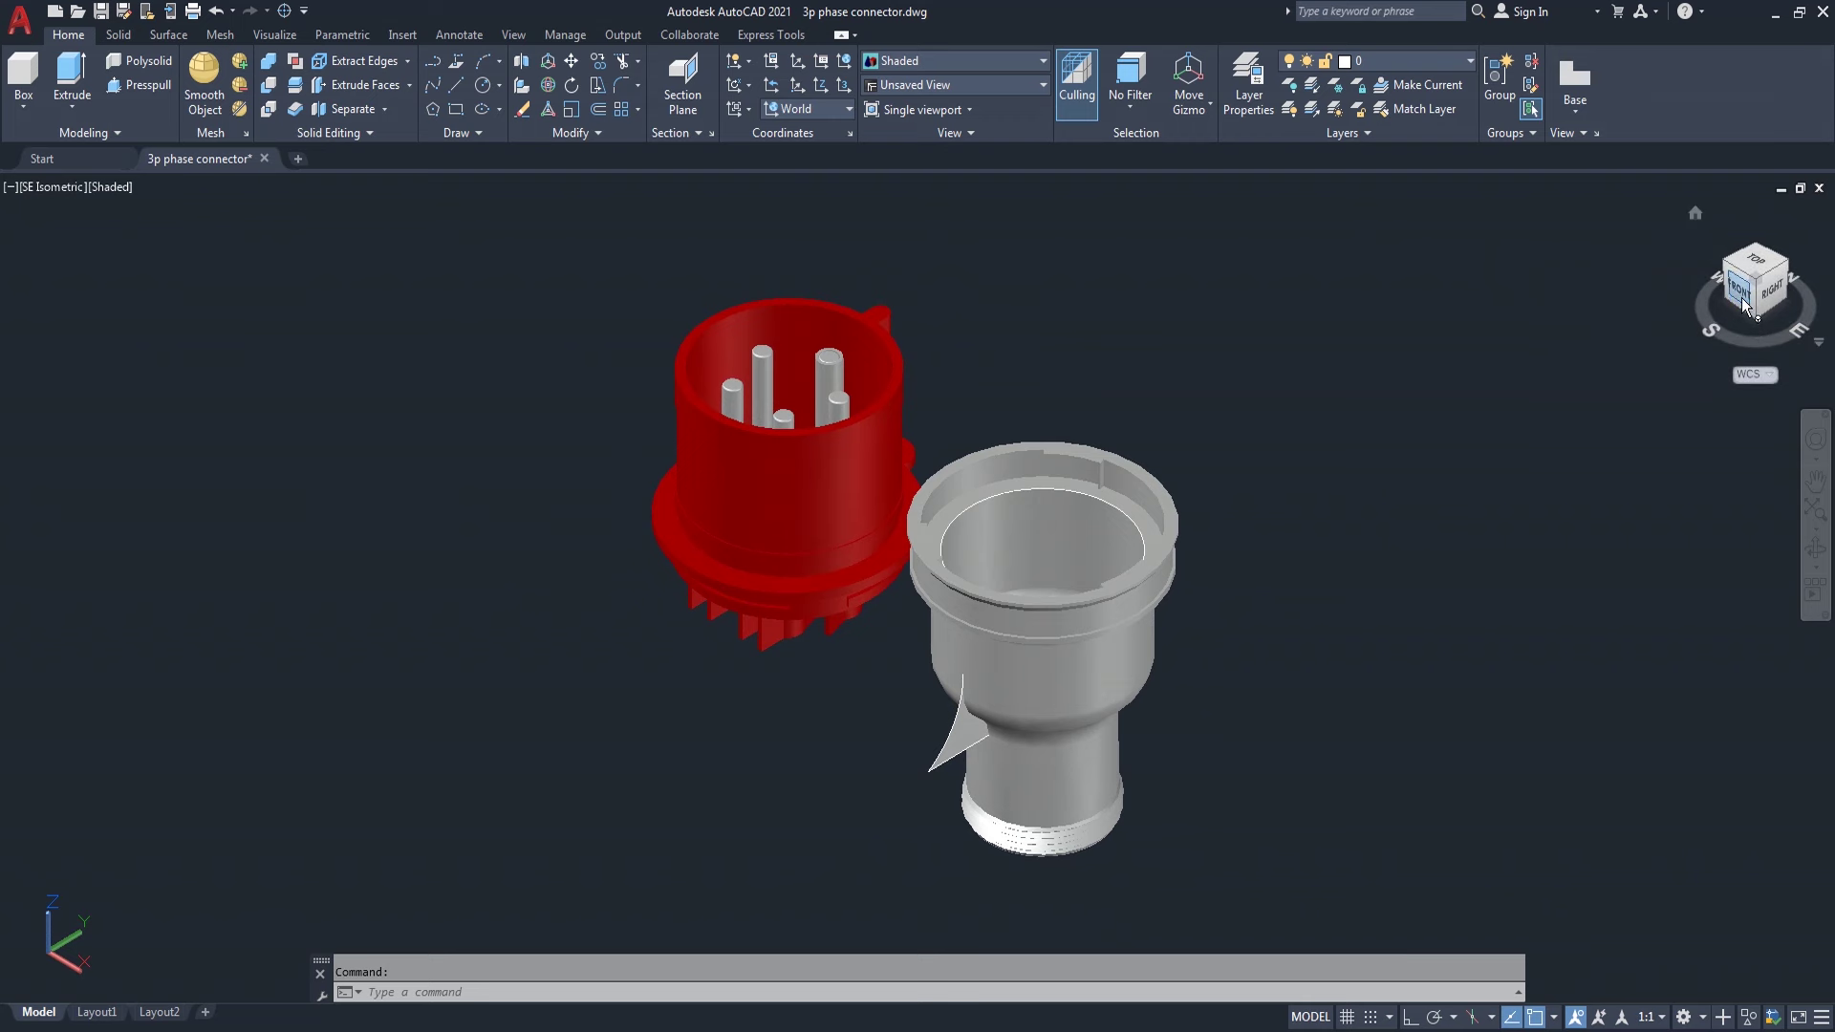
left_click(1742, 304)
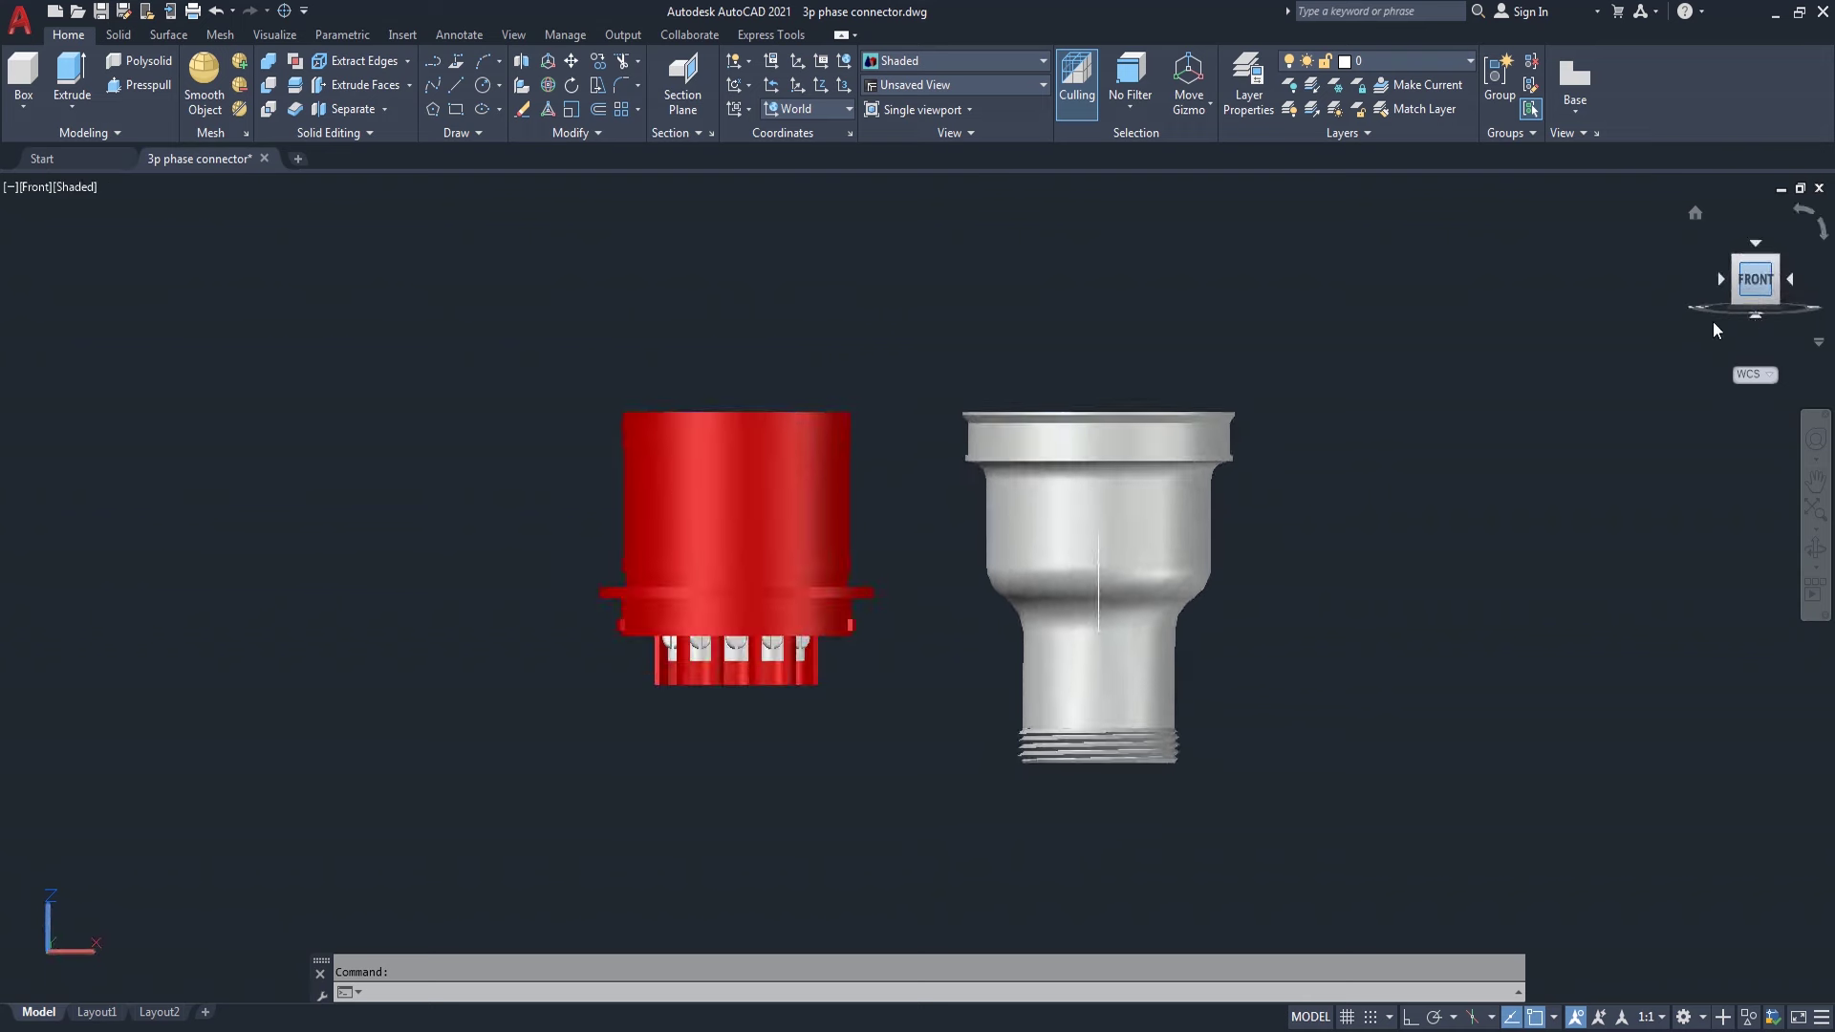
- Switch to 2D Wireframe and hide the gray housing
scroll(1118, 612, "up", 4)
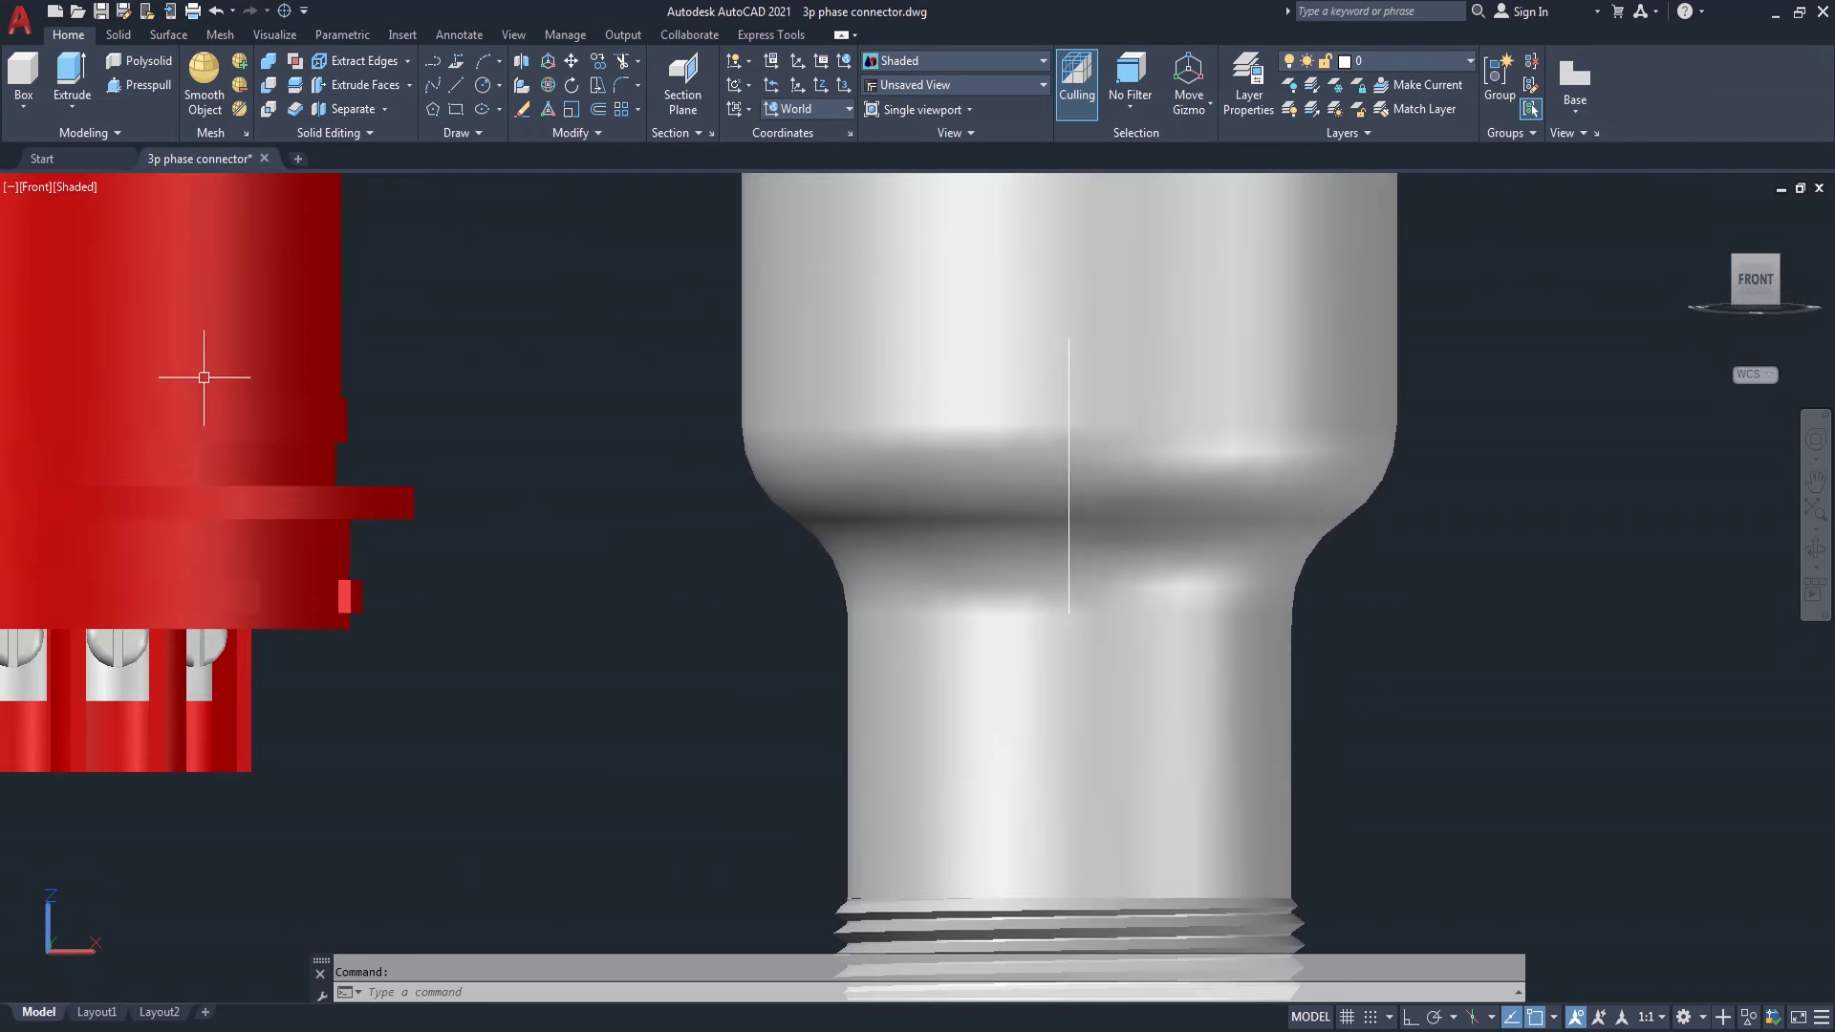
left_click(83, 186)
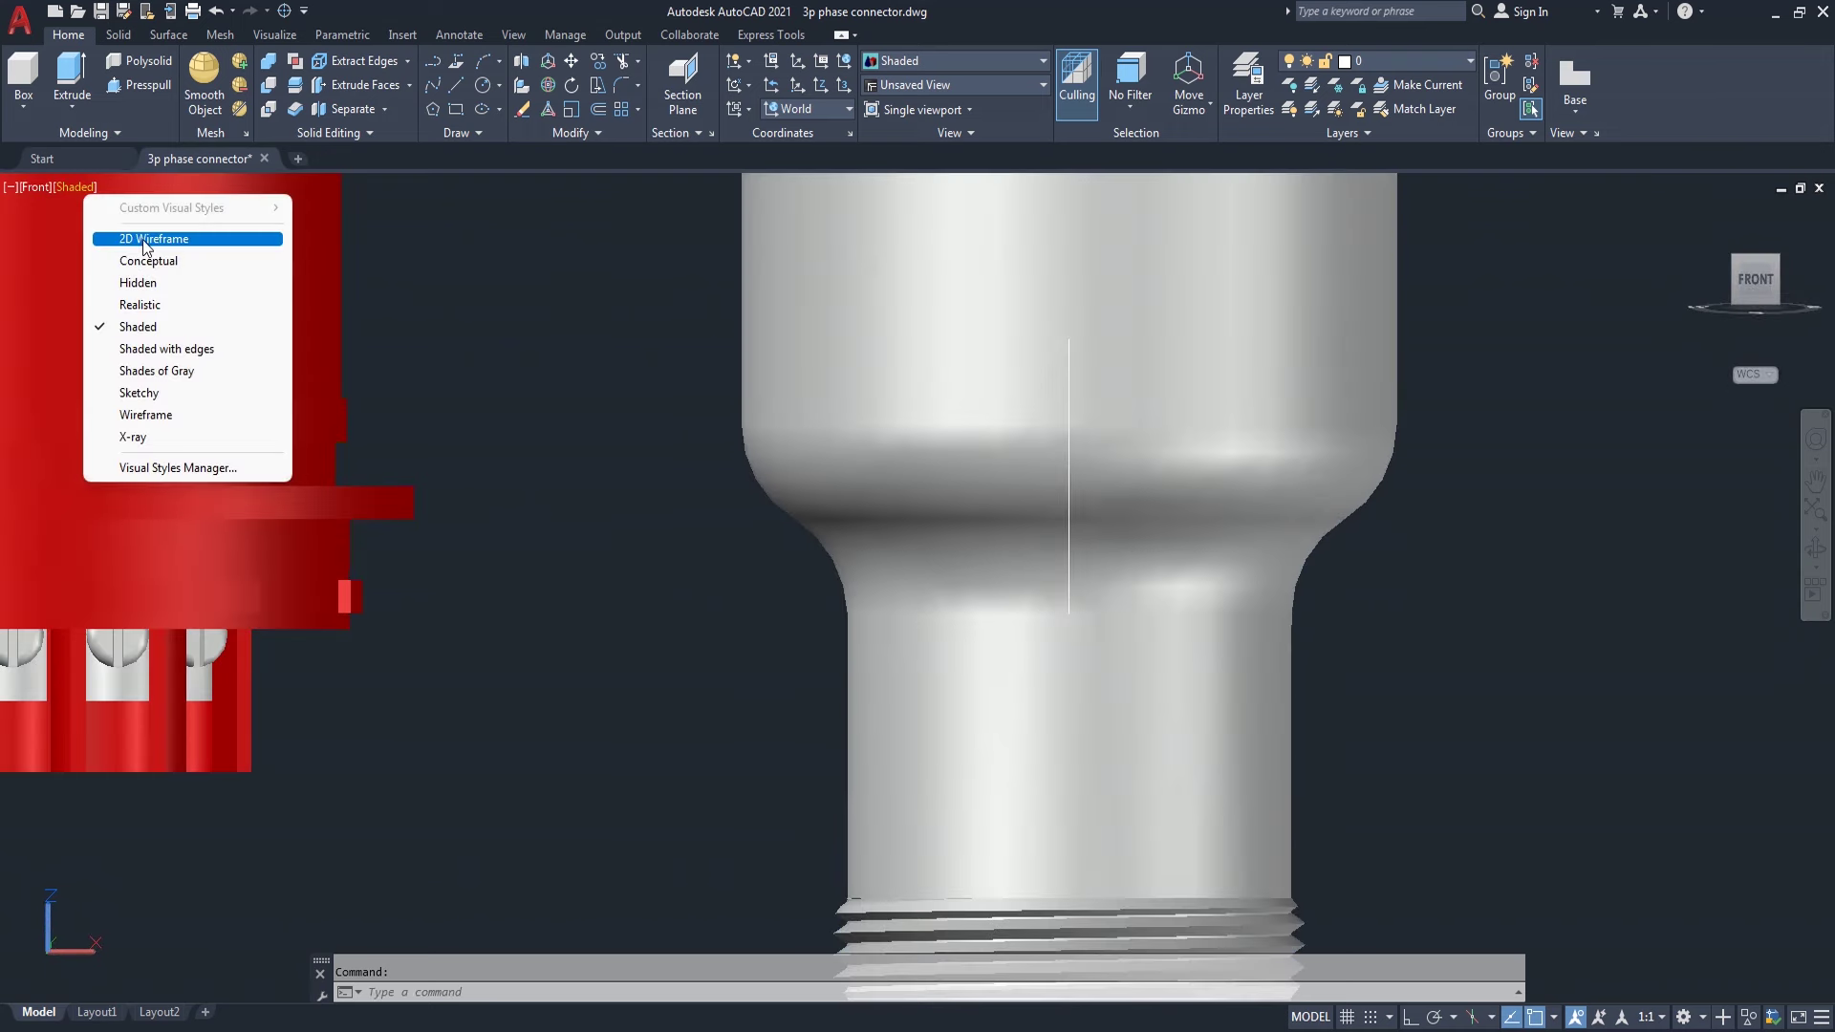
left_click(143, 238)
left_click(1364, 676)
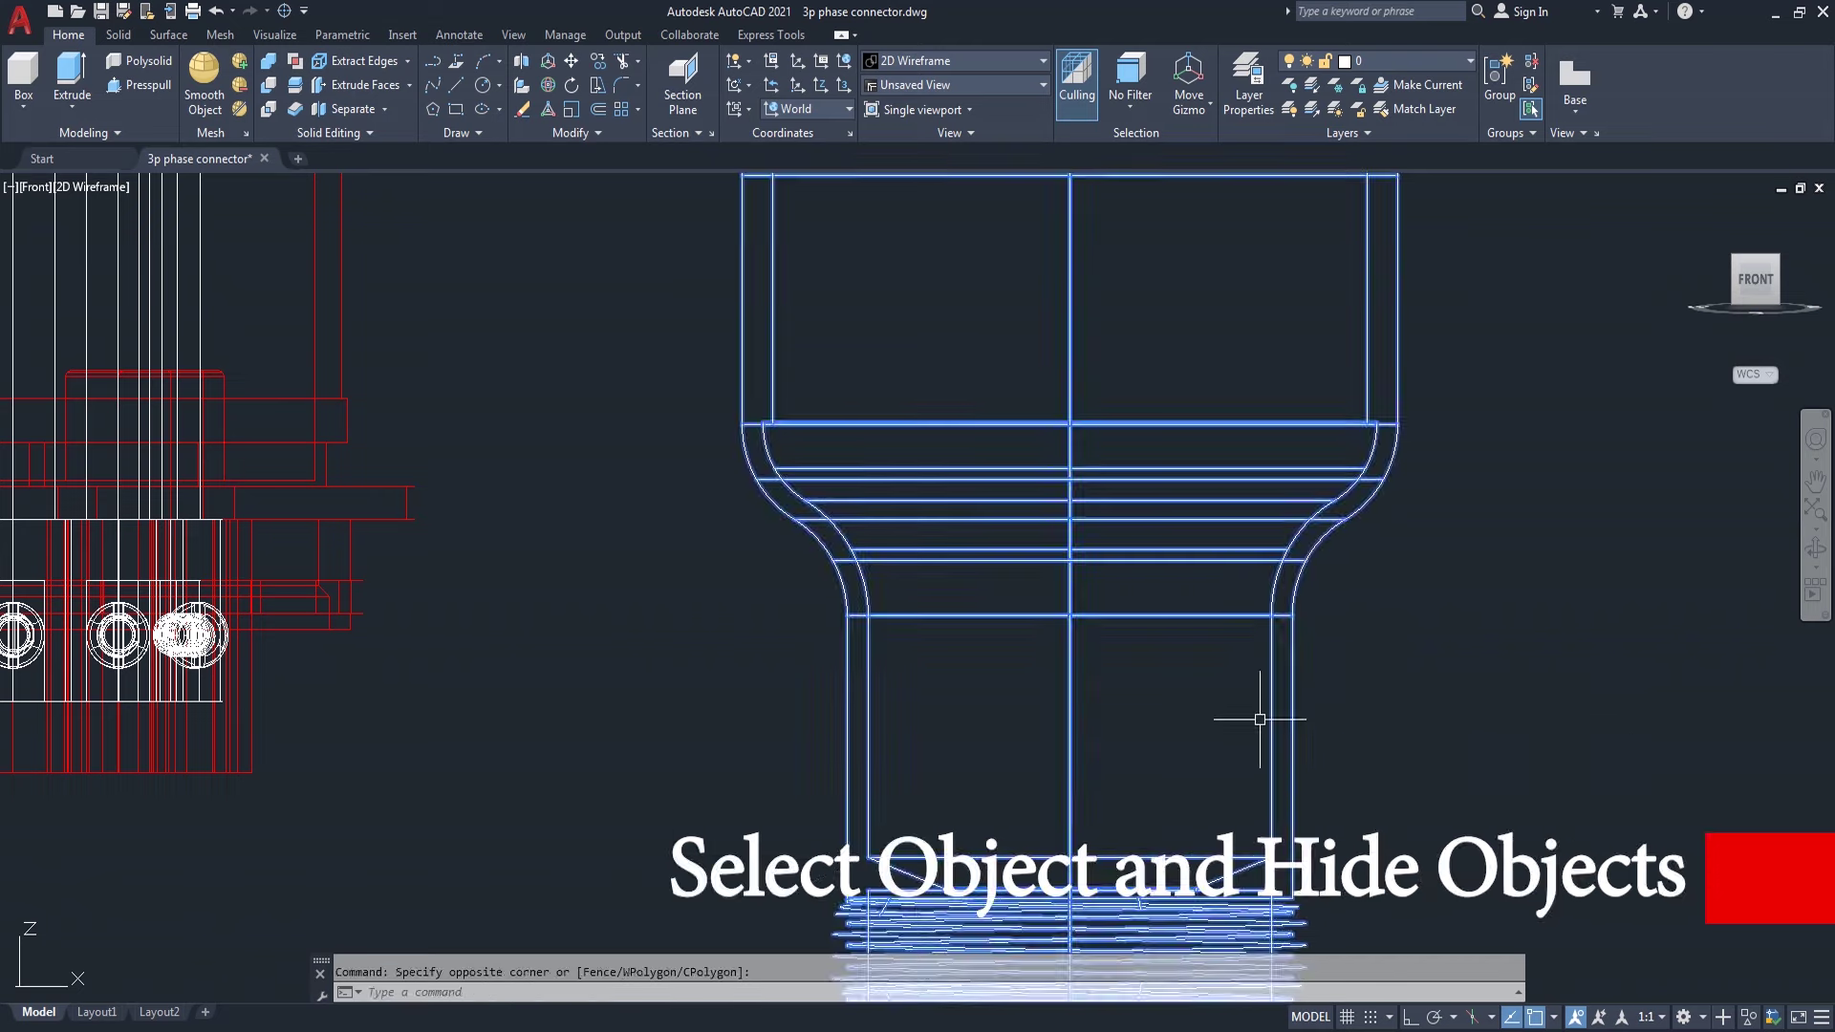
left_click(1733, 996)
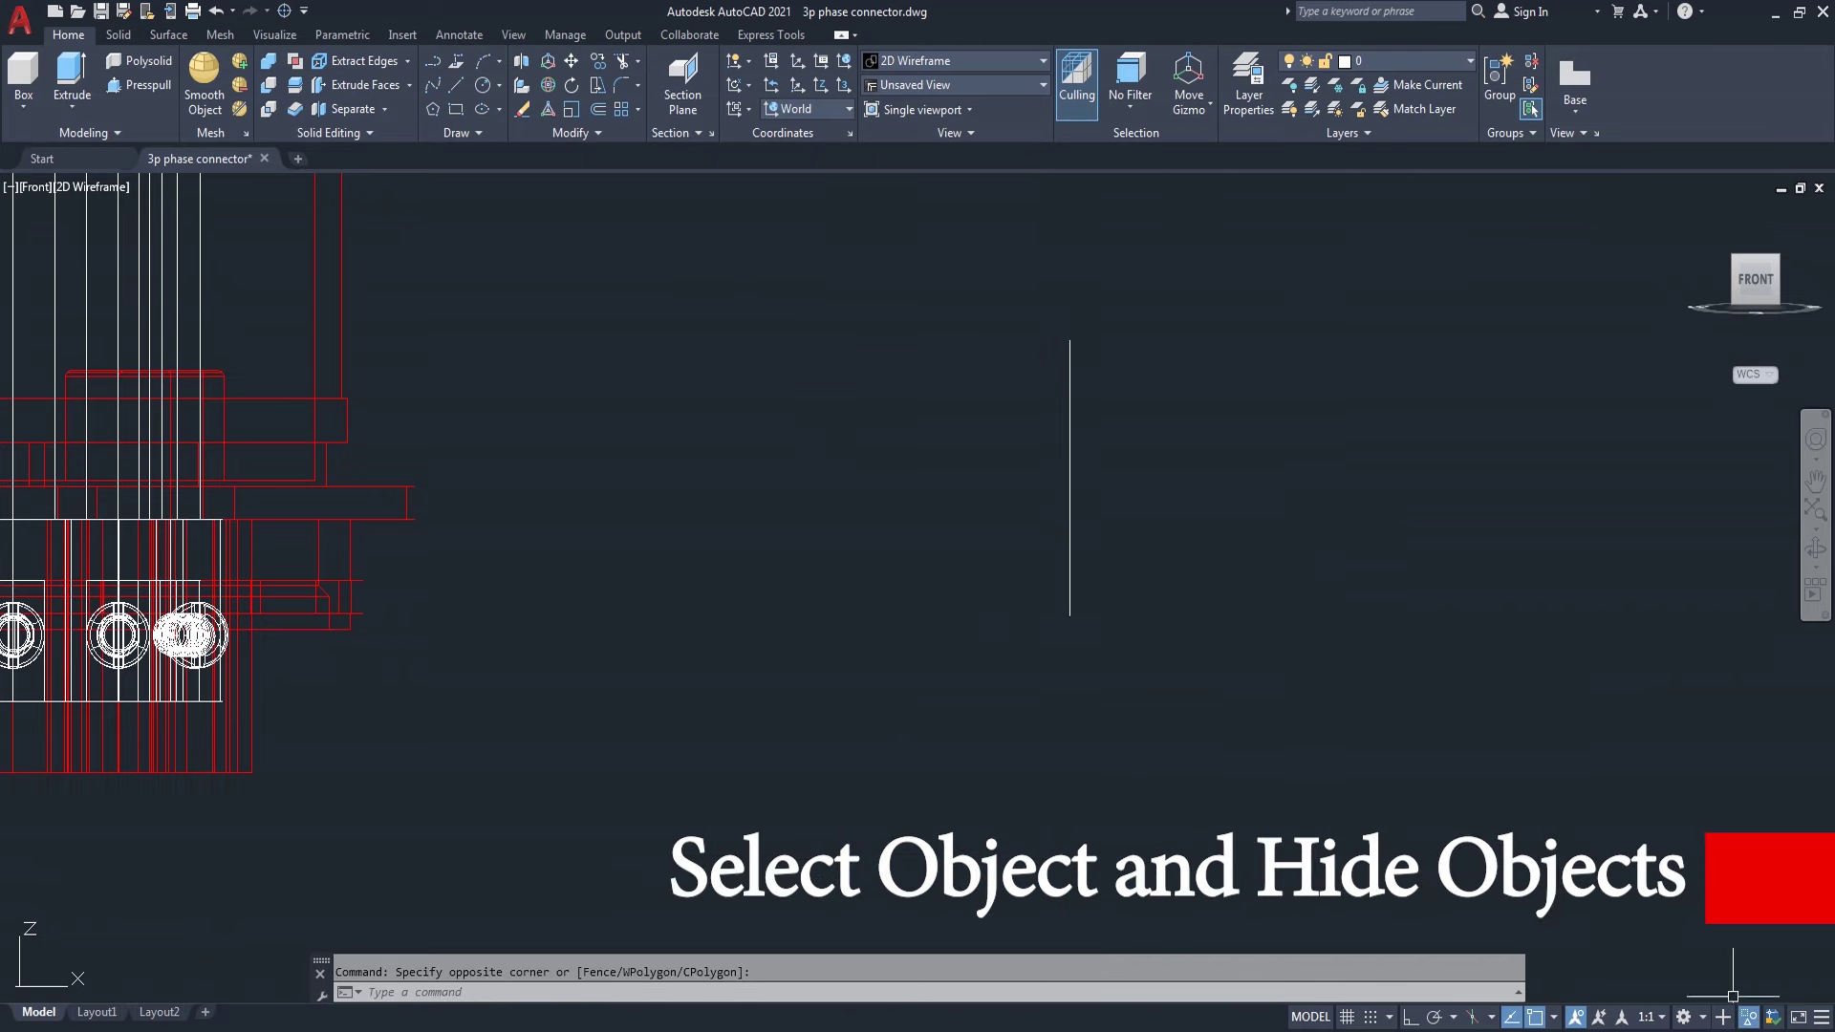
- Orbit the view to see the fin profile at an oblique angle, then exit orbit
middle_click_drag(1434, 602, 1555, 642, "shift")
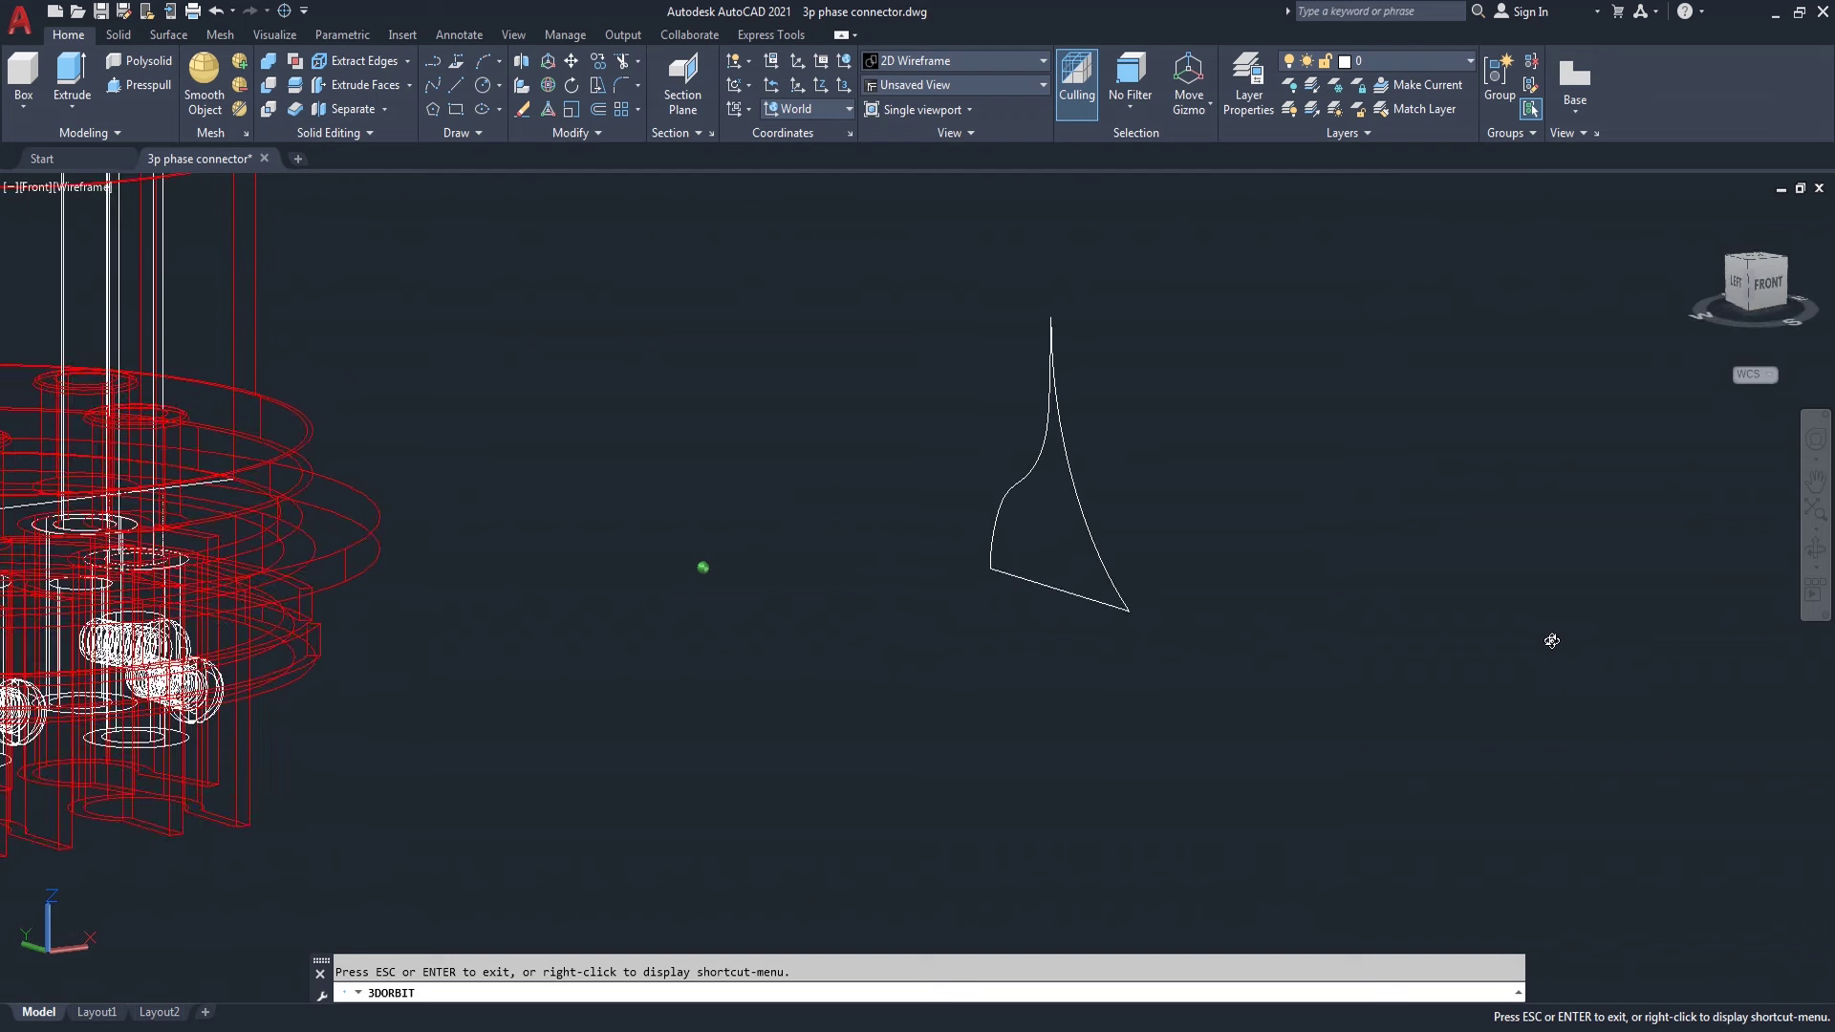
middle_click_drag(1554, 641, 1241, 623, "shift")
right_click(1174, 439)
left_click(1236, 453)
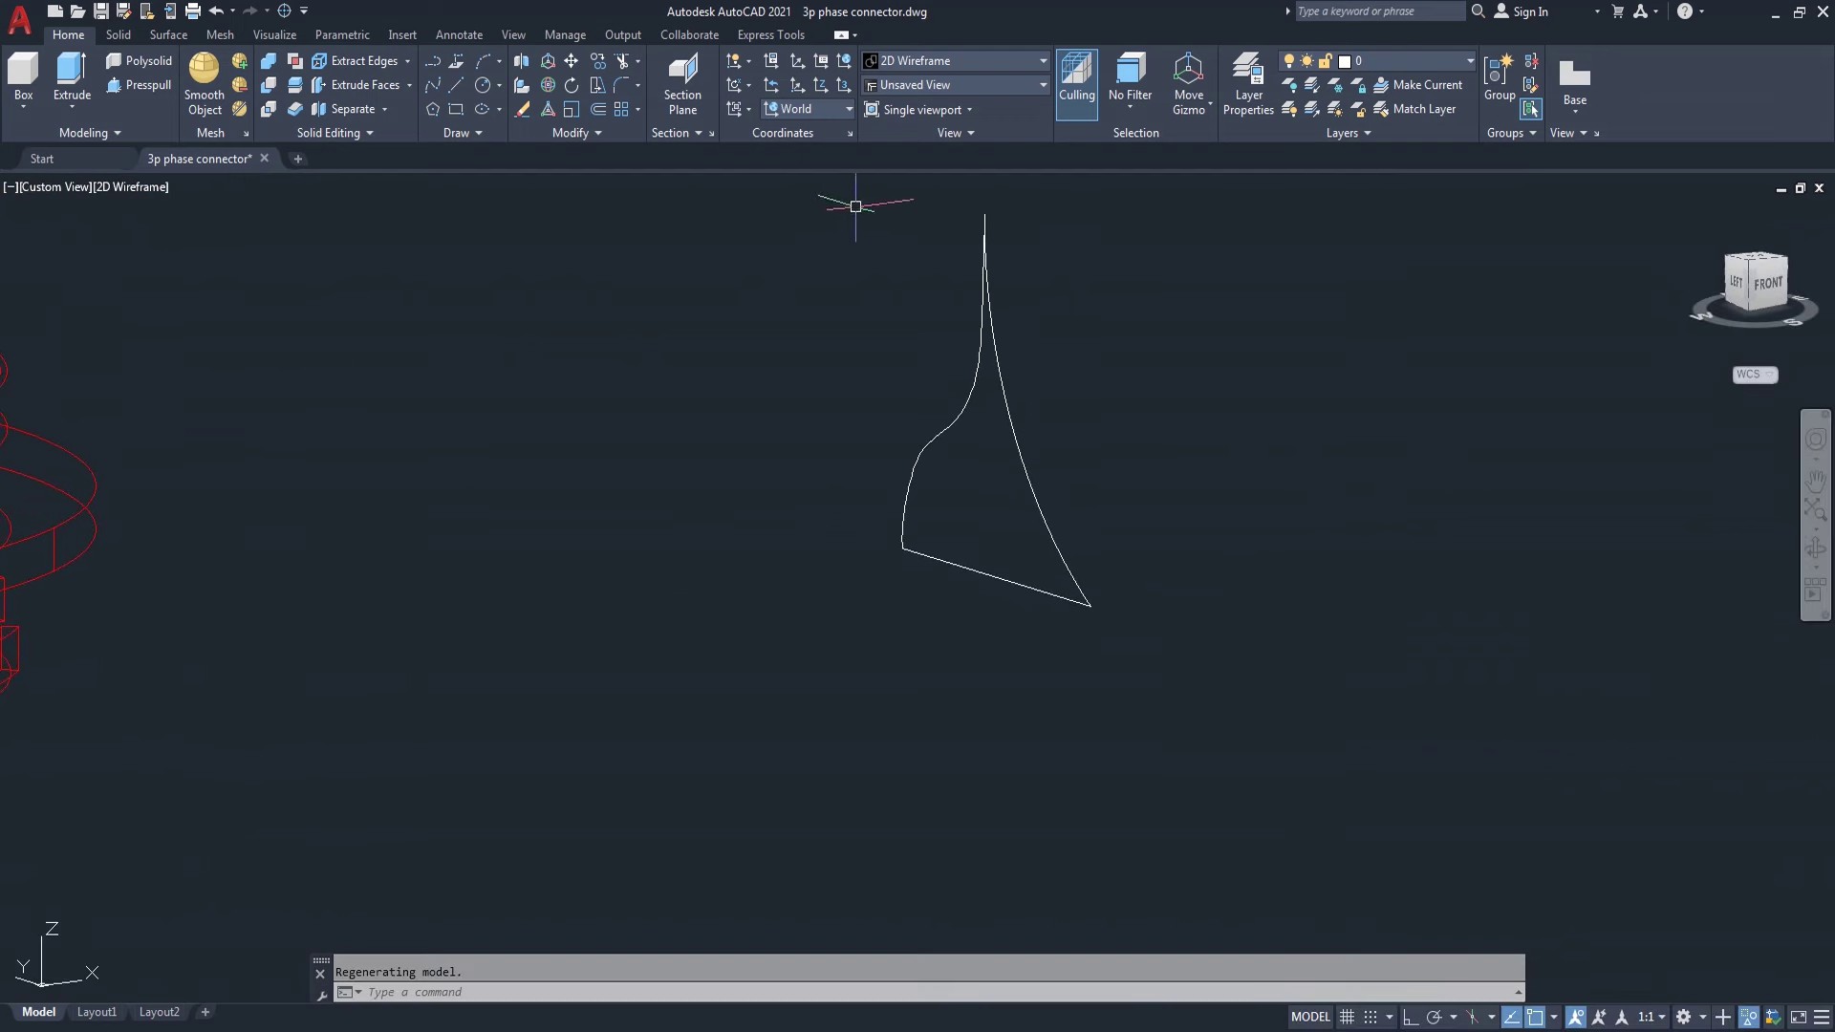
- Set the UCS to Front and place a rectangle's first corner to the right of the fin
left_click(824, 108)
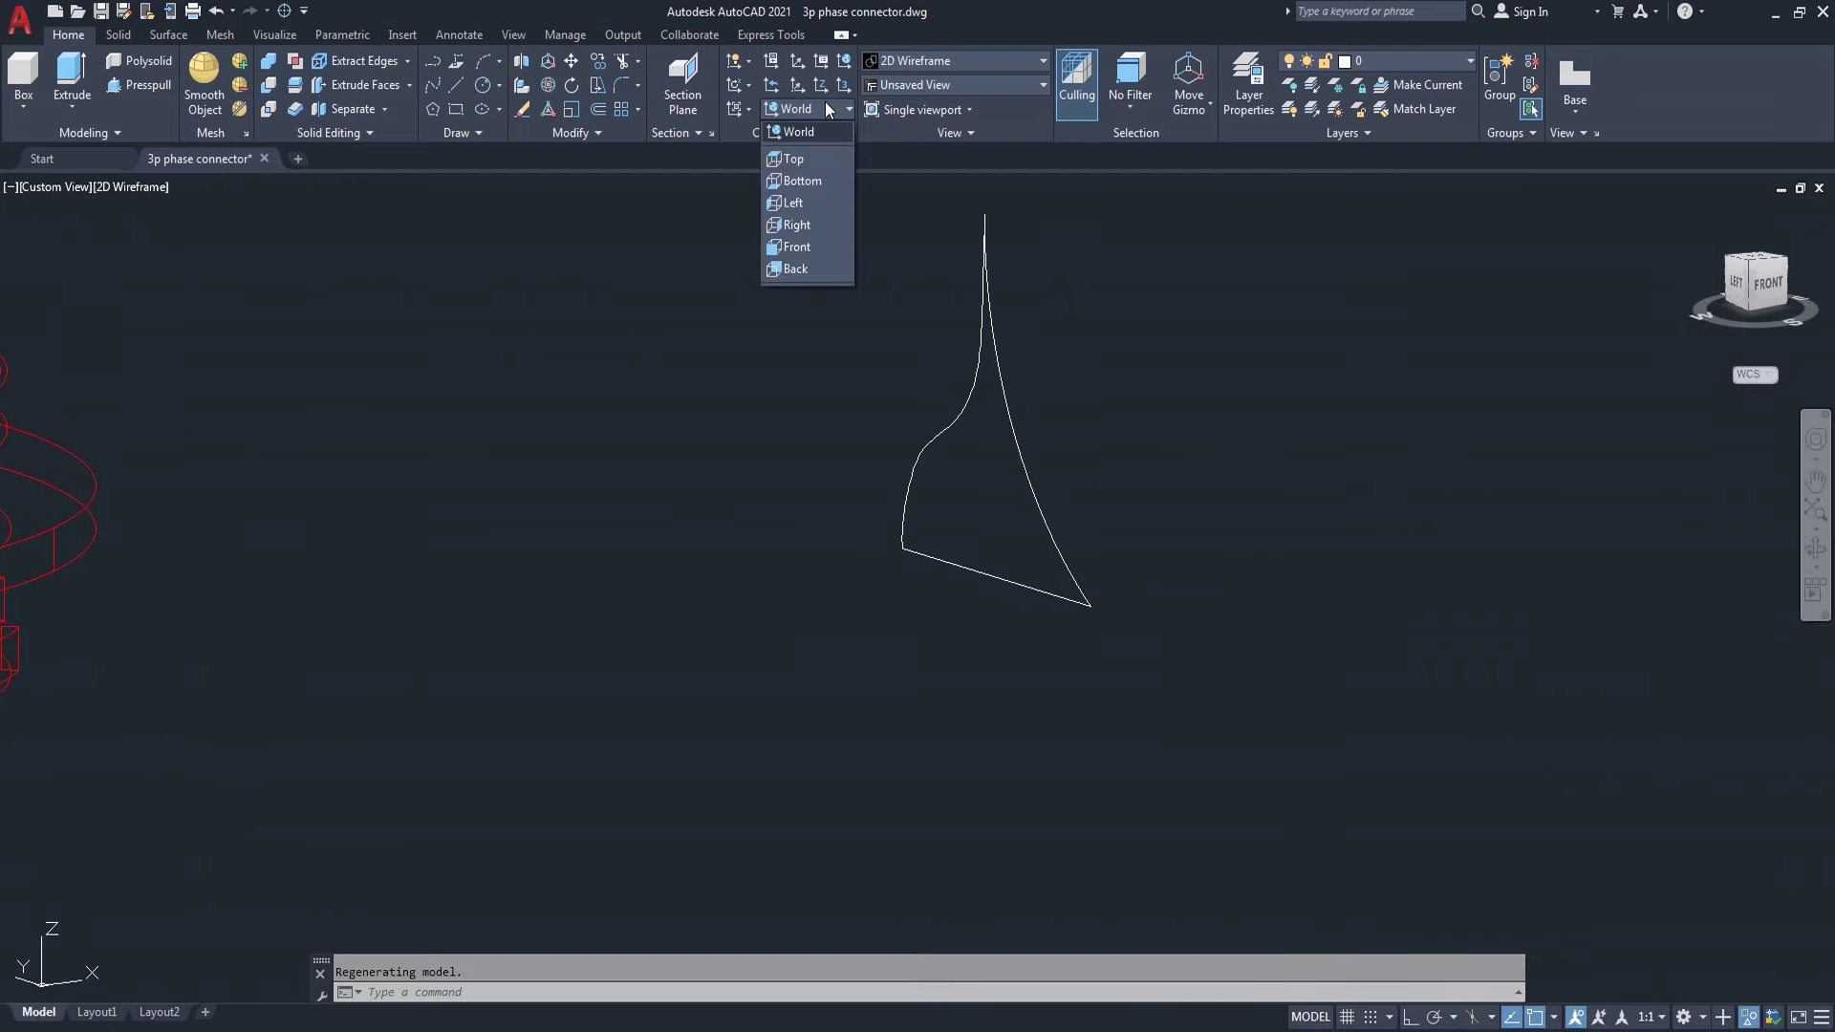
left_click(811, 247)
type("E")
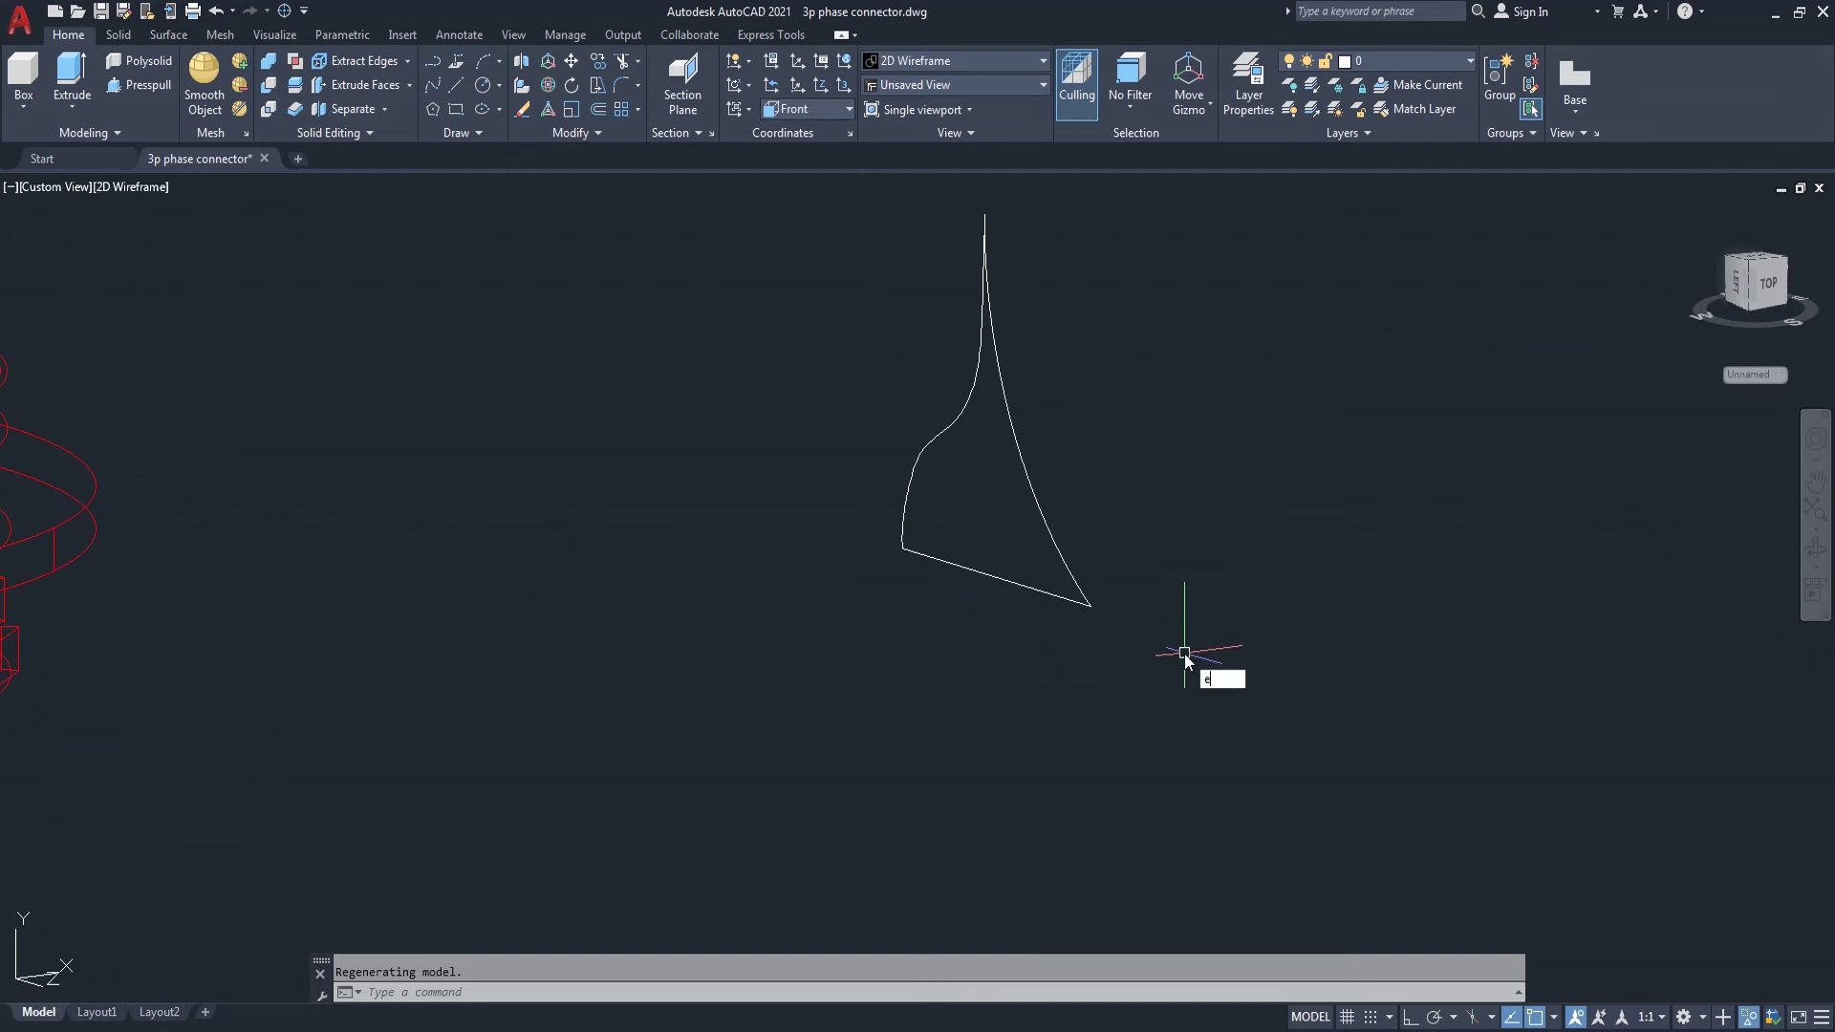
key("BackSpace")
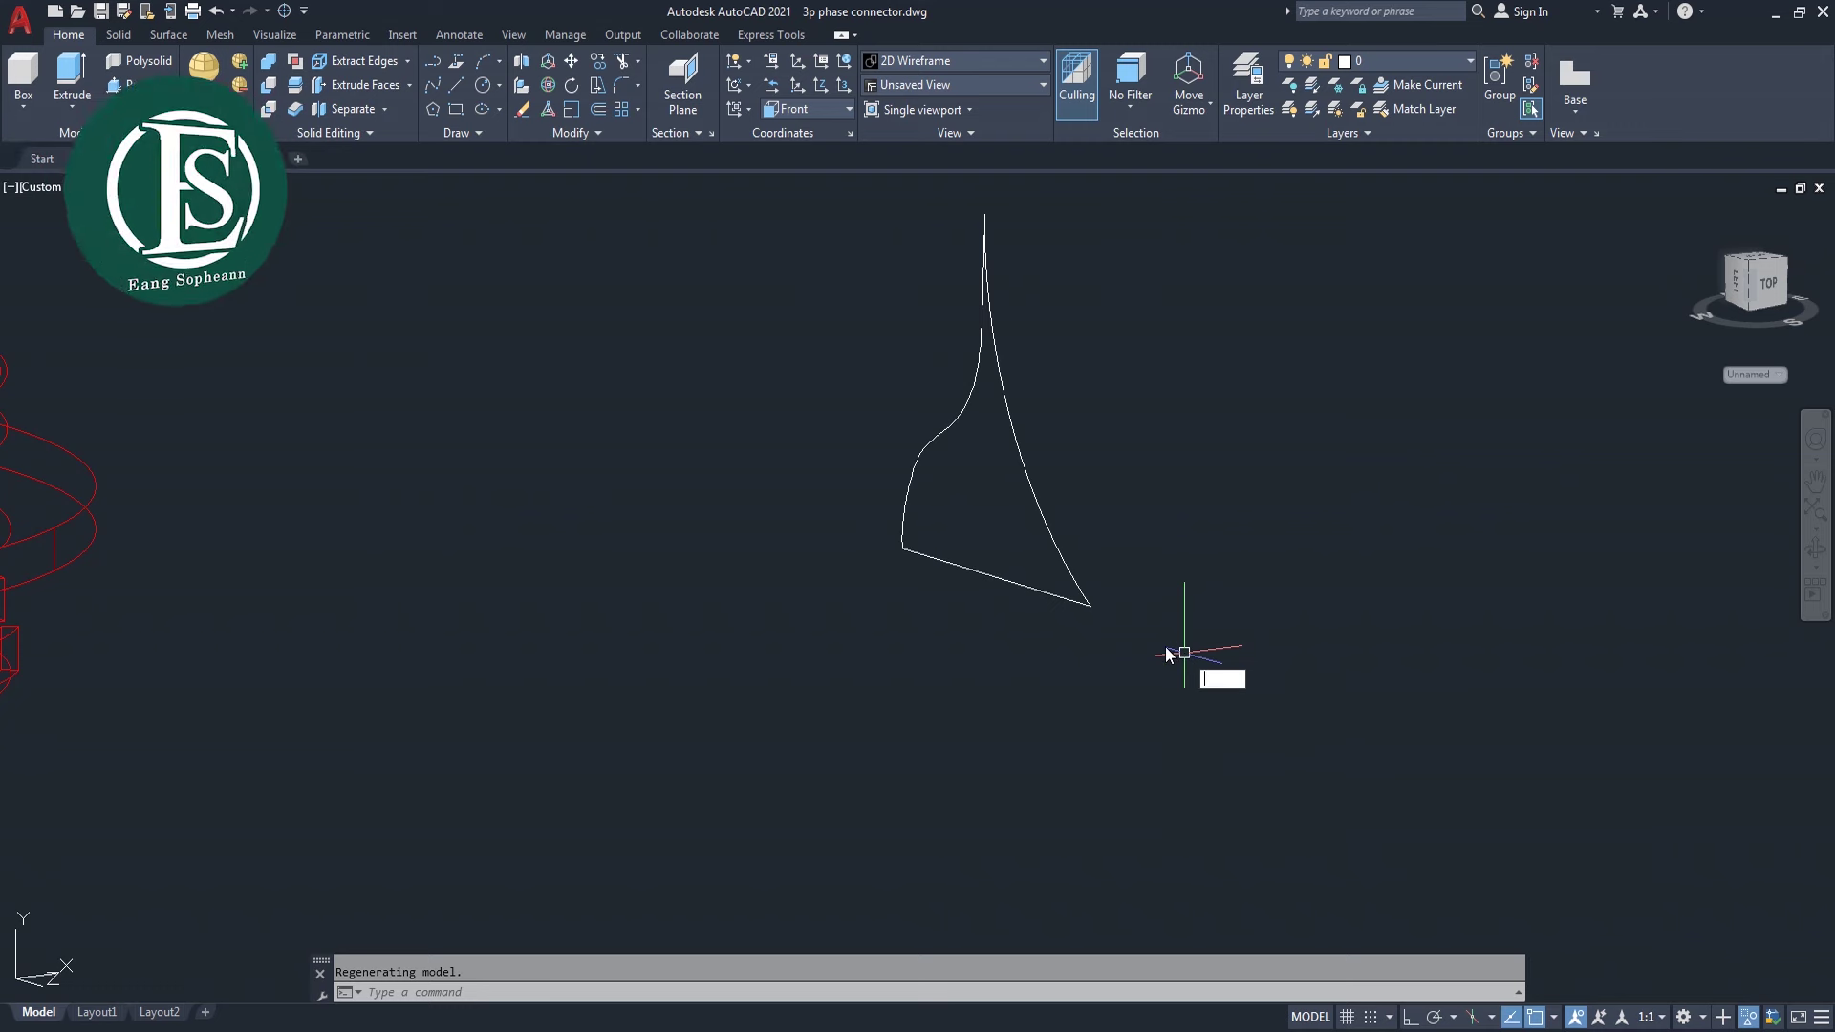
type("rec")
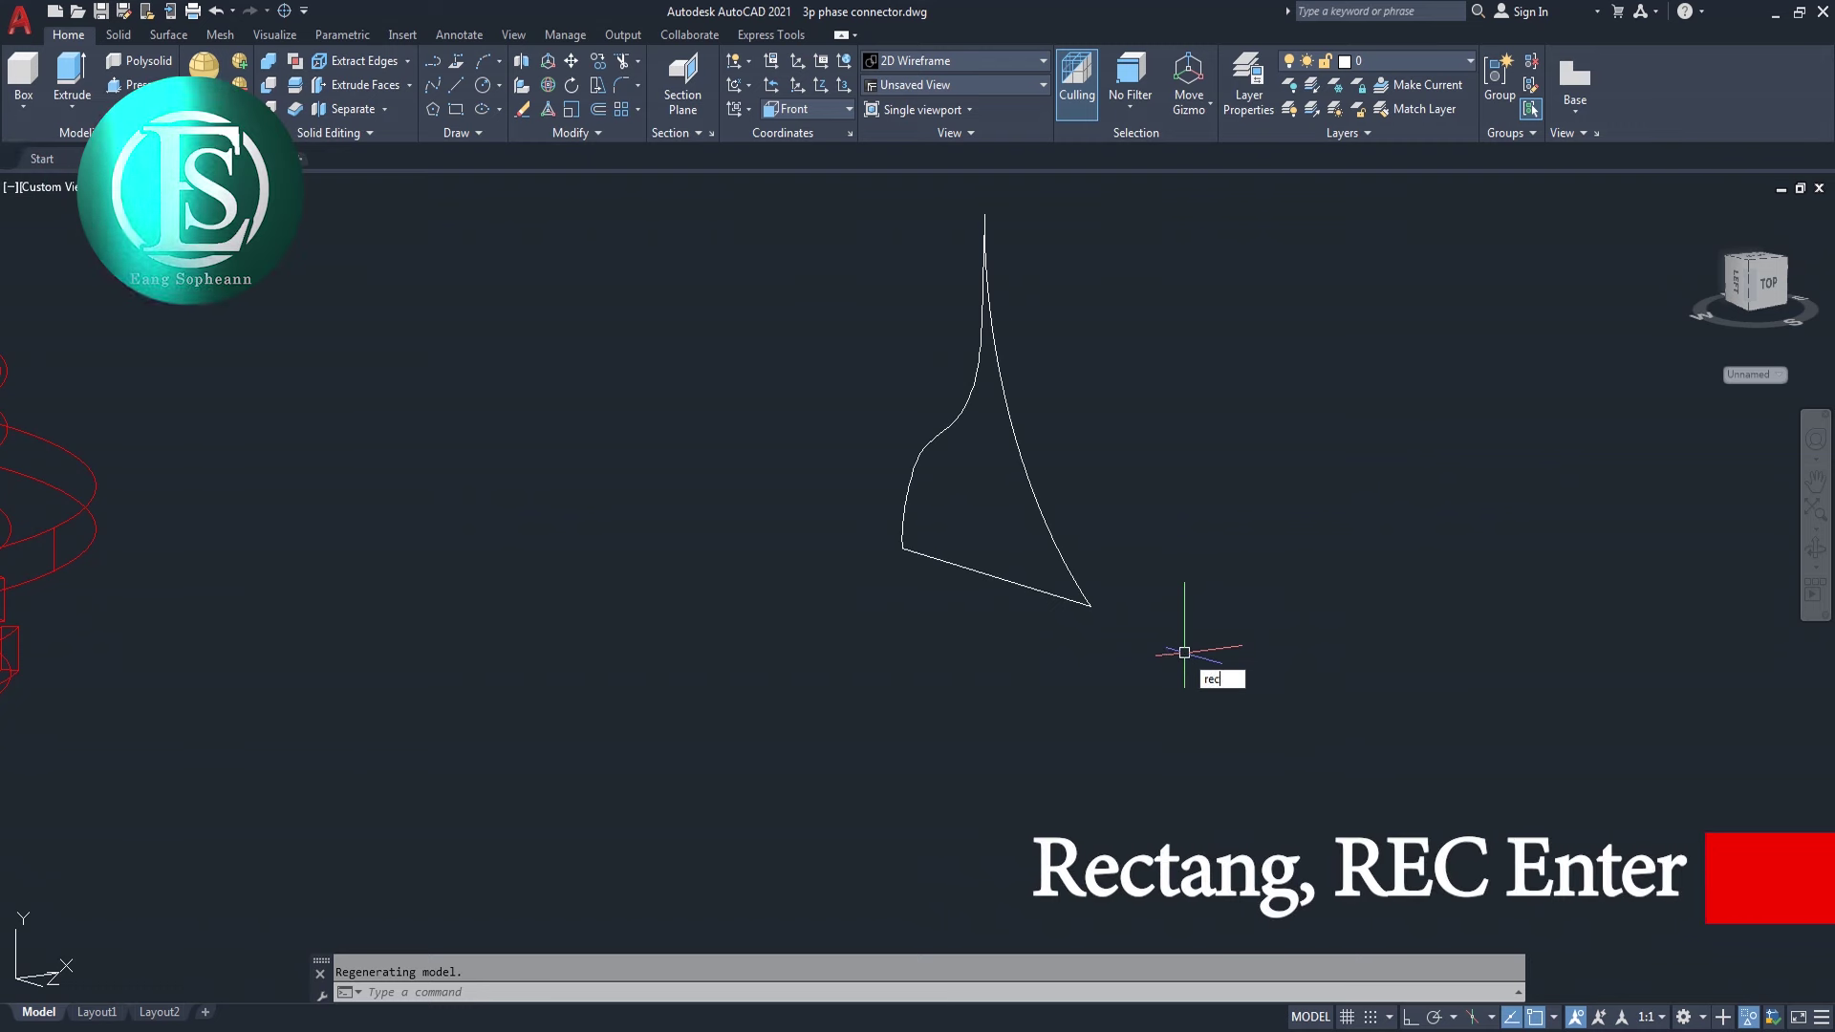
key("Return")
left_click(1172, 682)
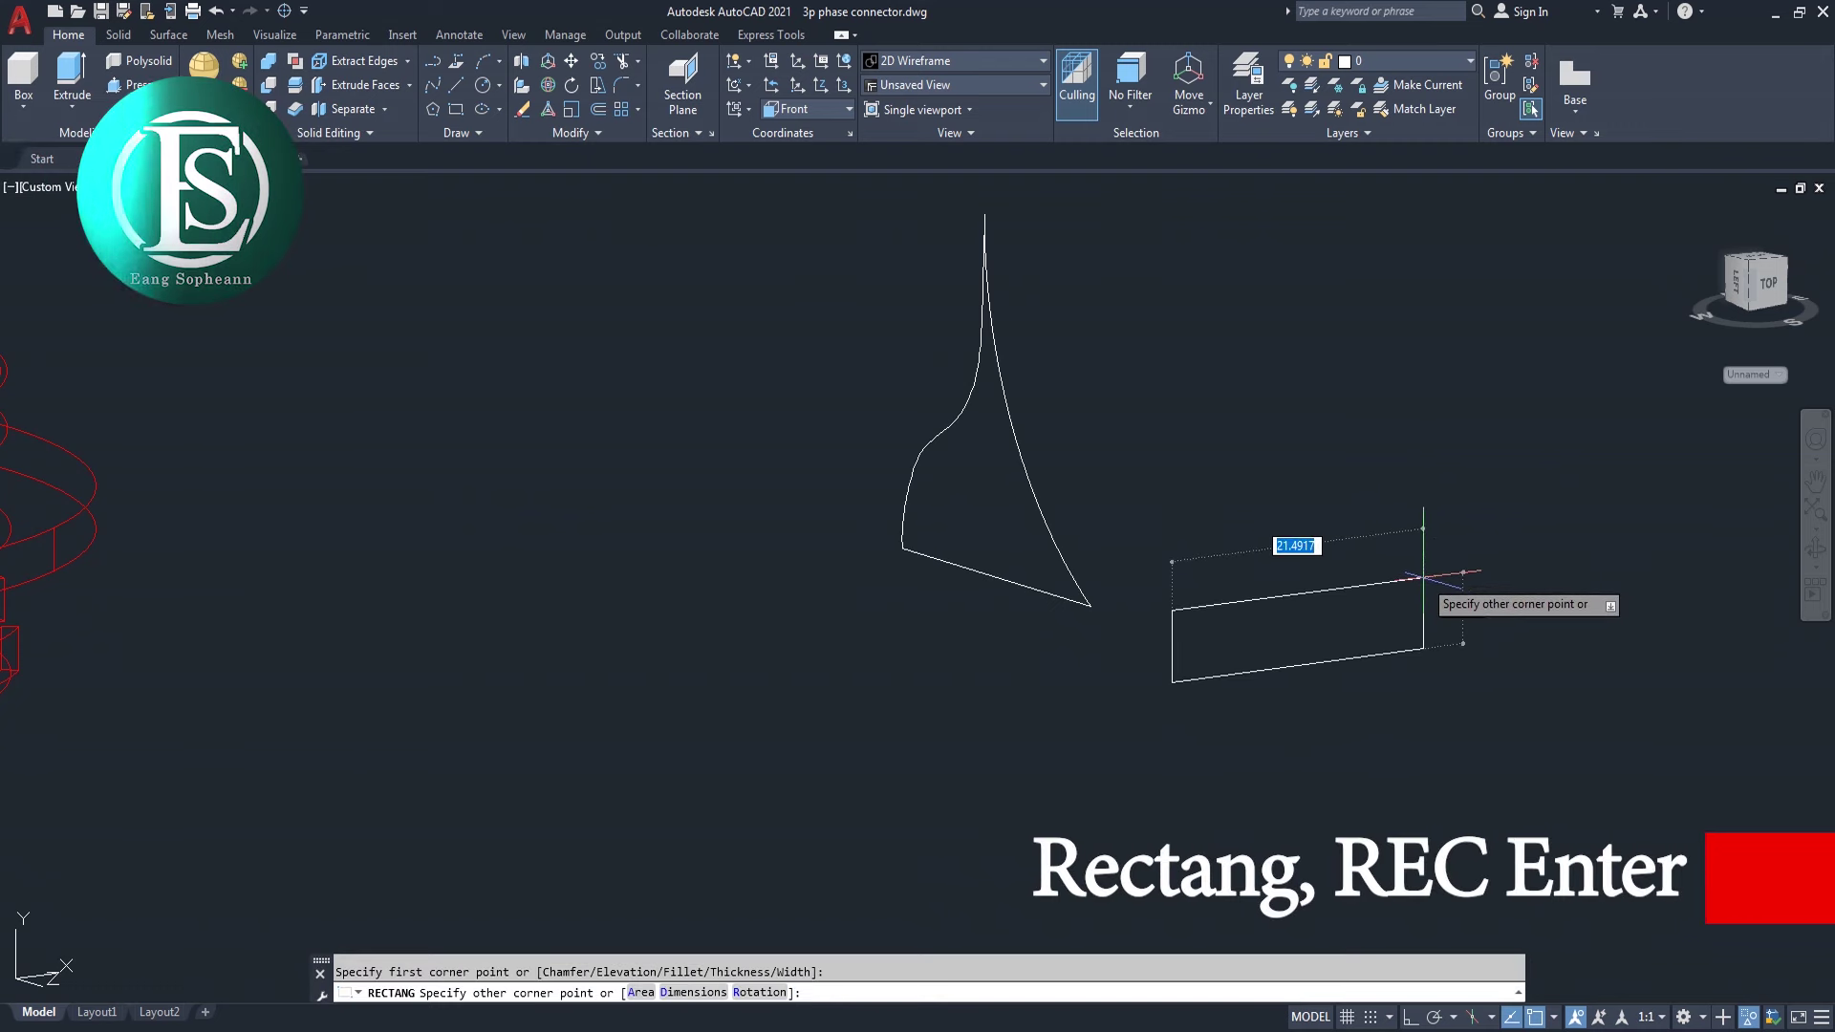
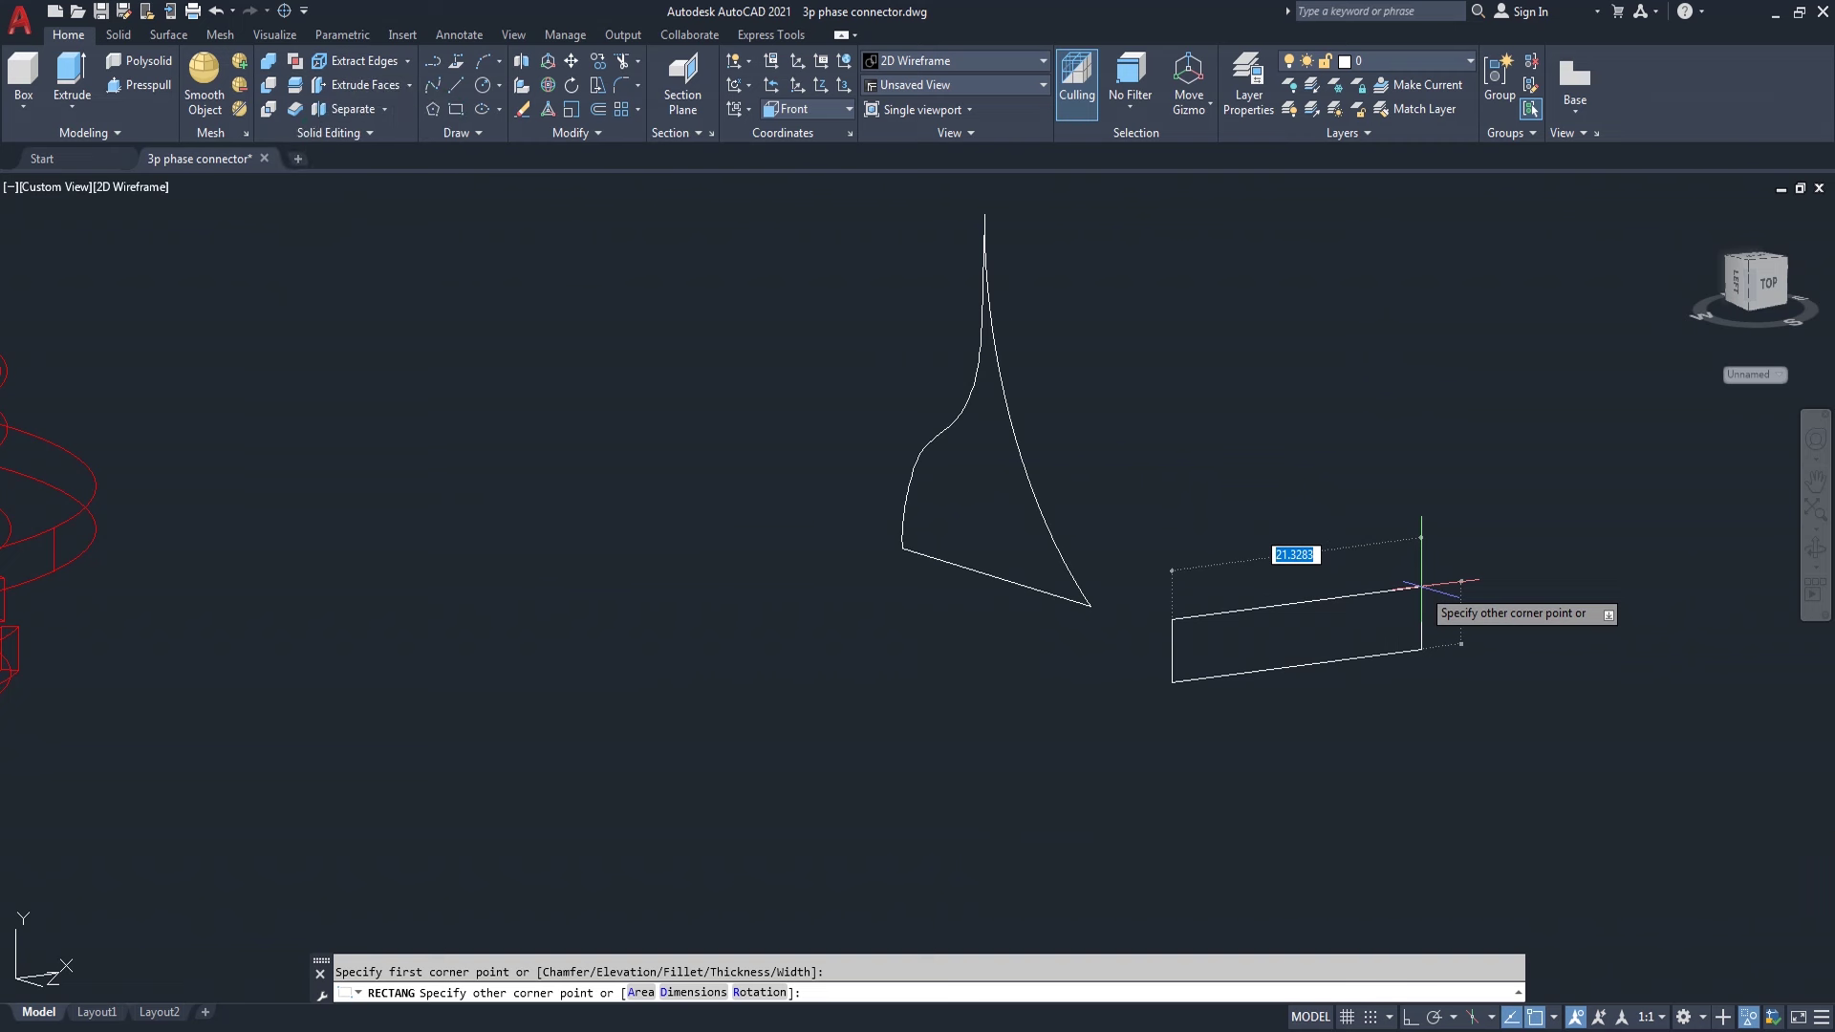
- Finish the rectangle with a size of 6 by 2
type("6")
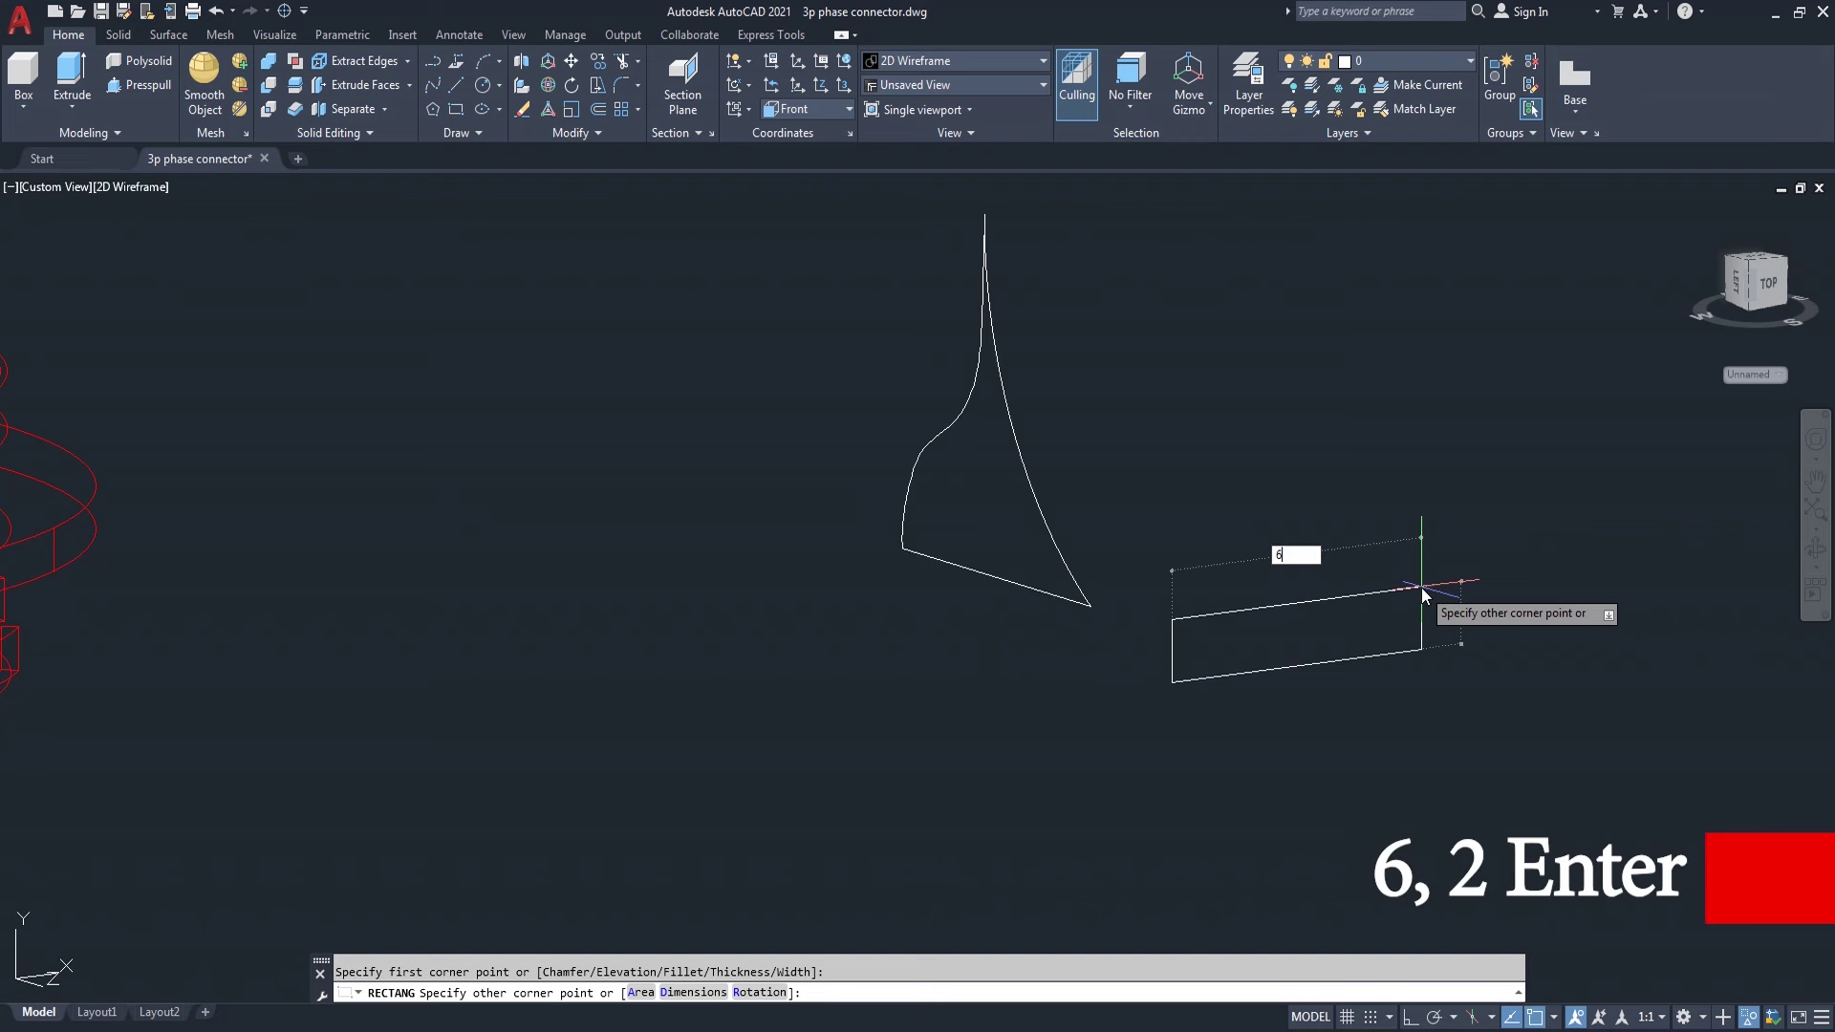
type(",")
key("Return")
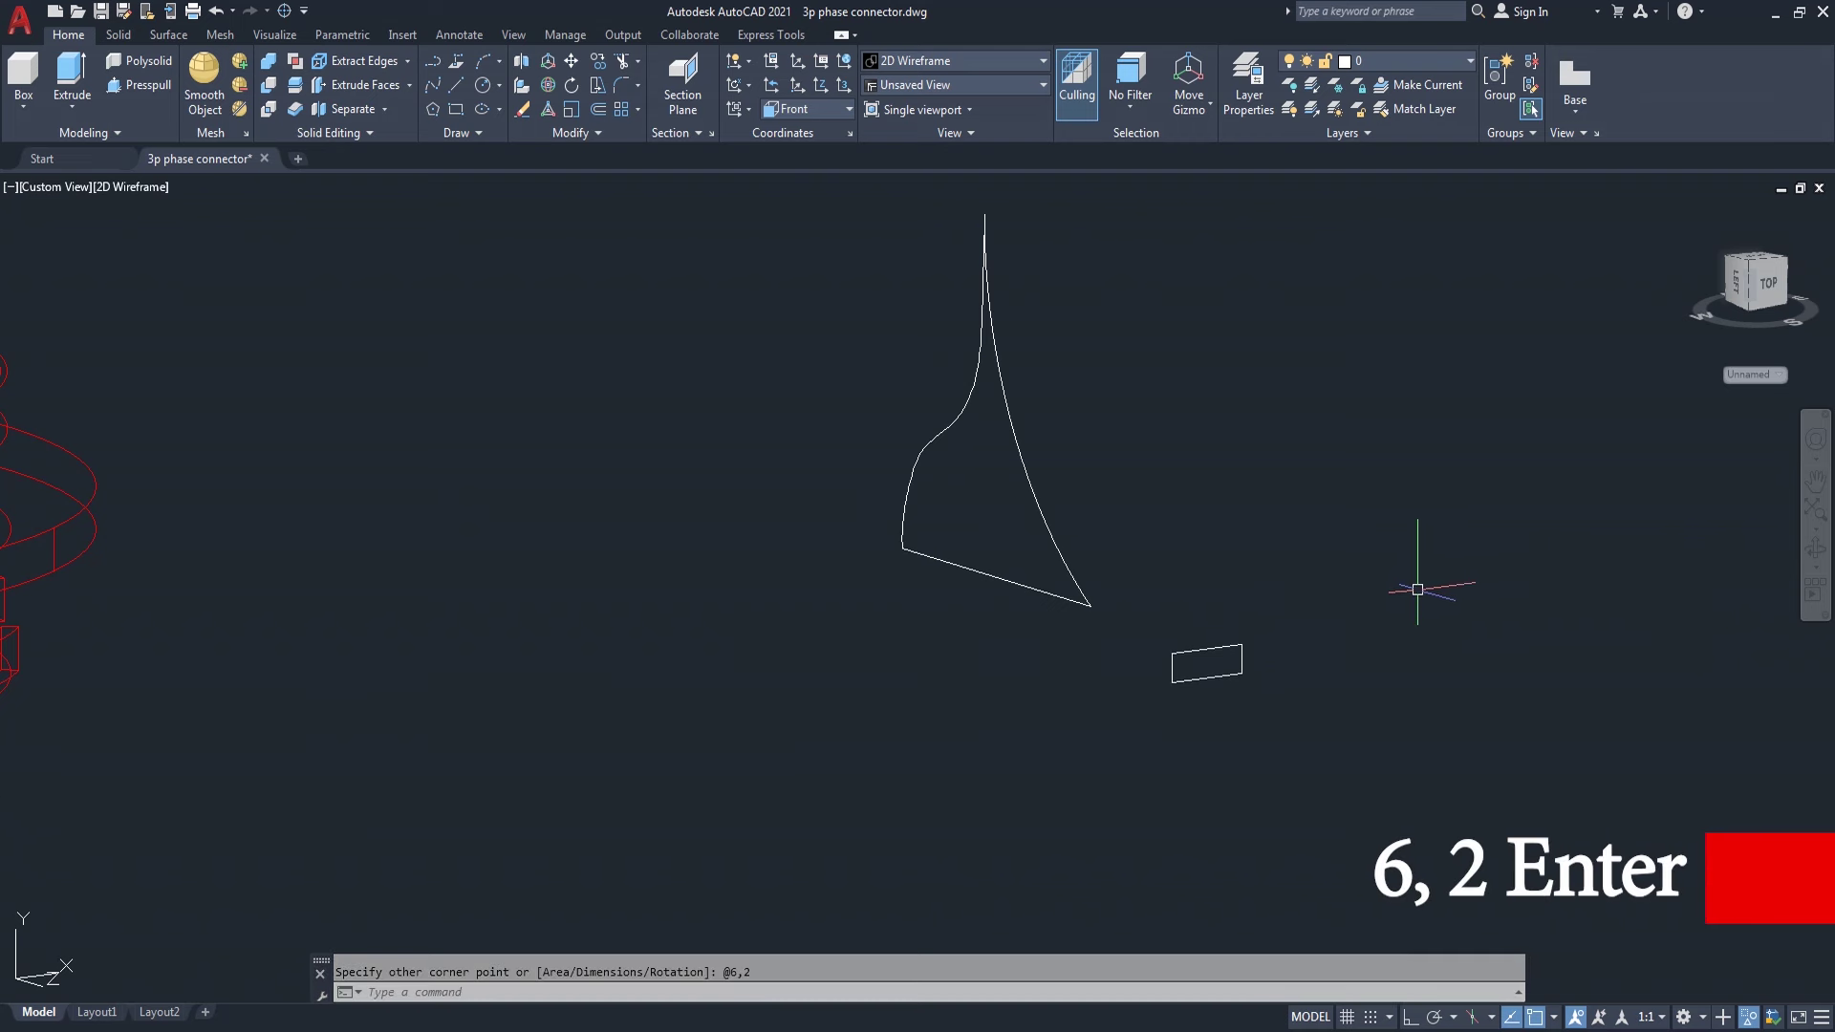
scroll(1236, 672, "up", 2)
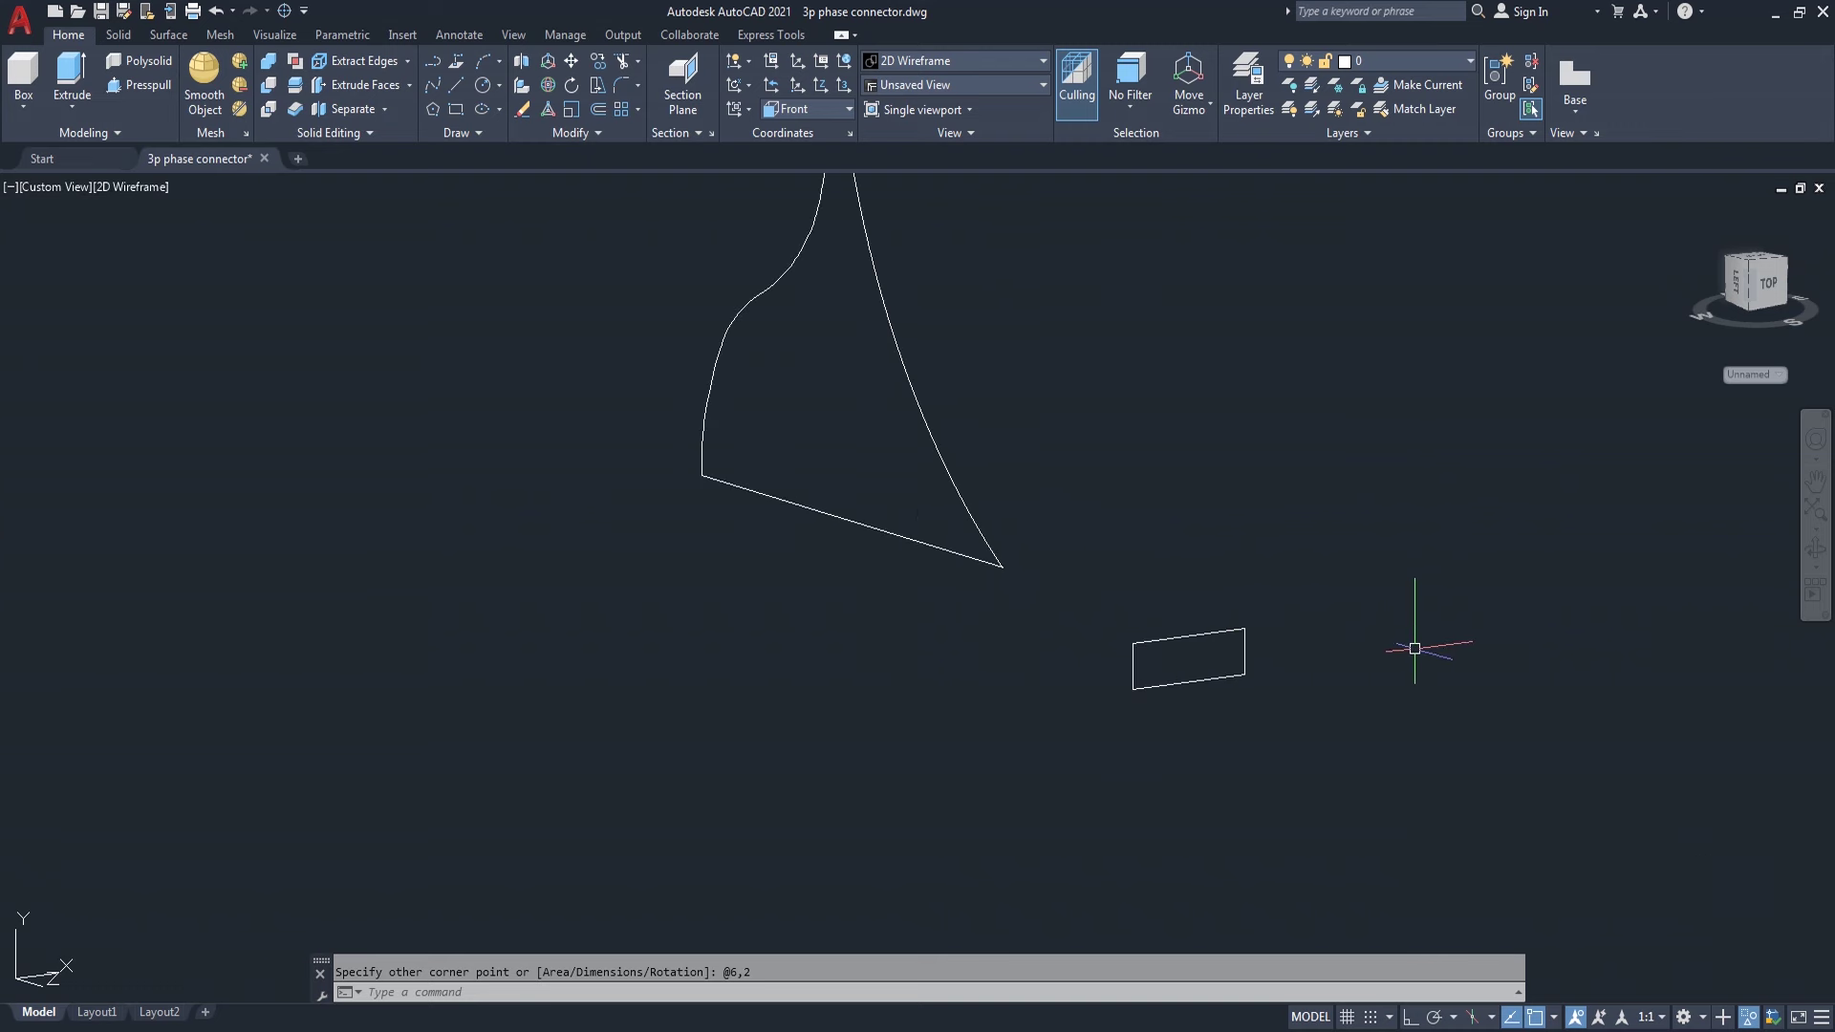
- Move the rectangle from its centre to the tip of the bottom line
type("m")
key("Return")
left_click(1294, 609)
left_click(1190, 719)
key("Return")
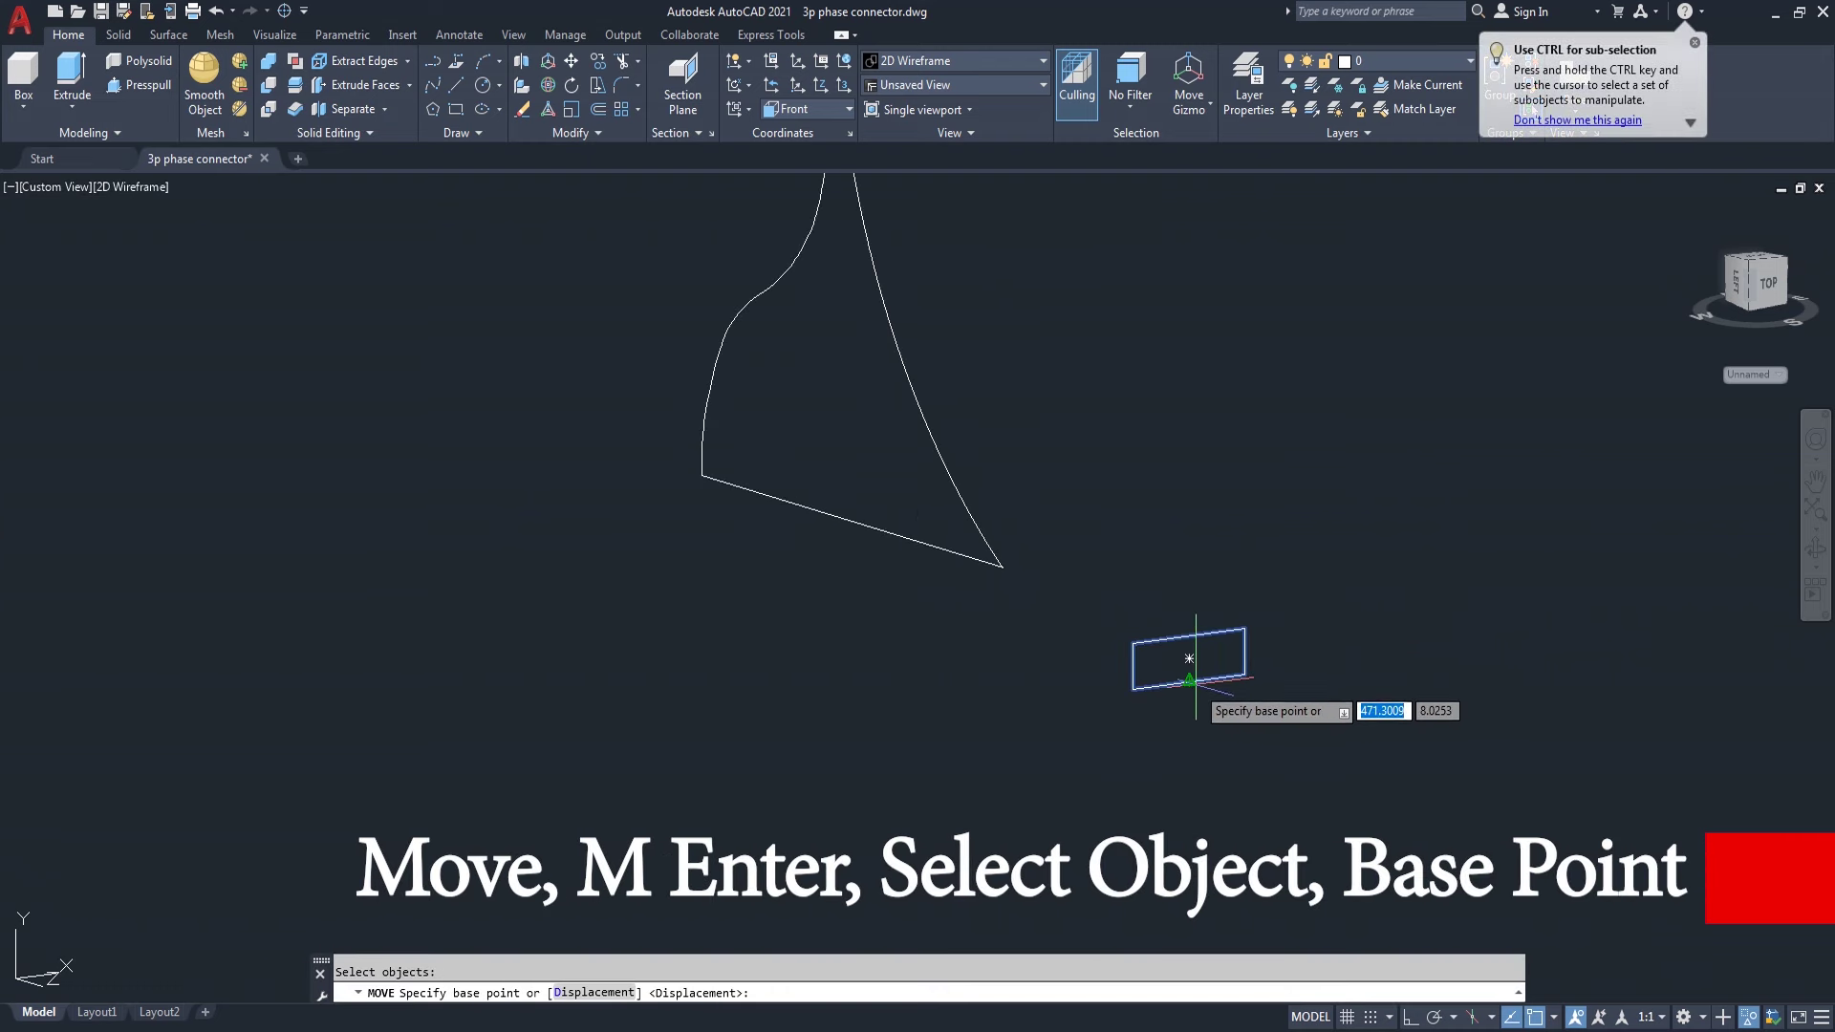
left_click(1189, 658)
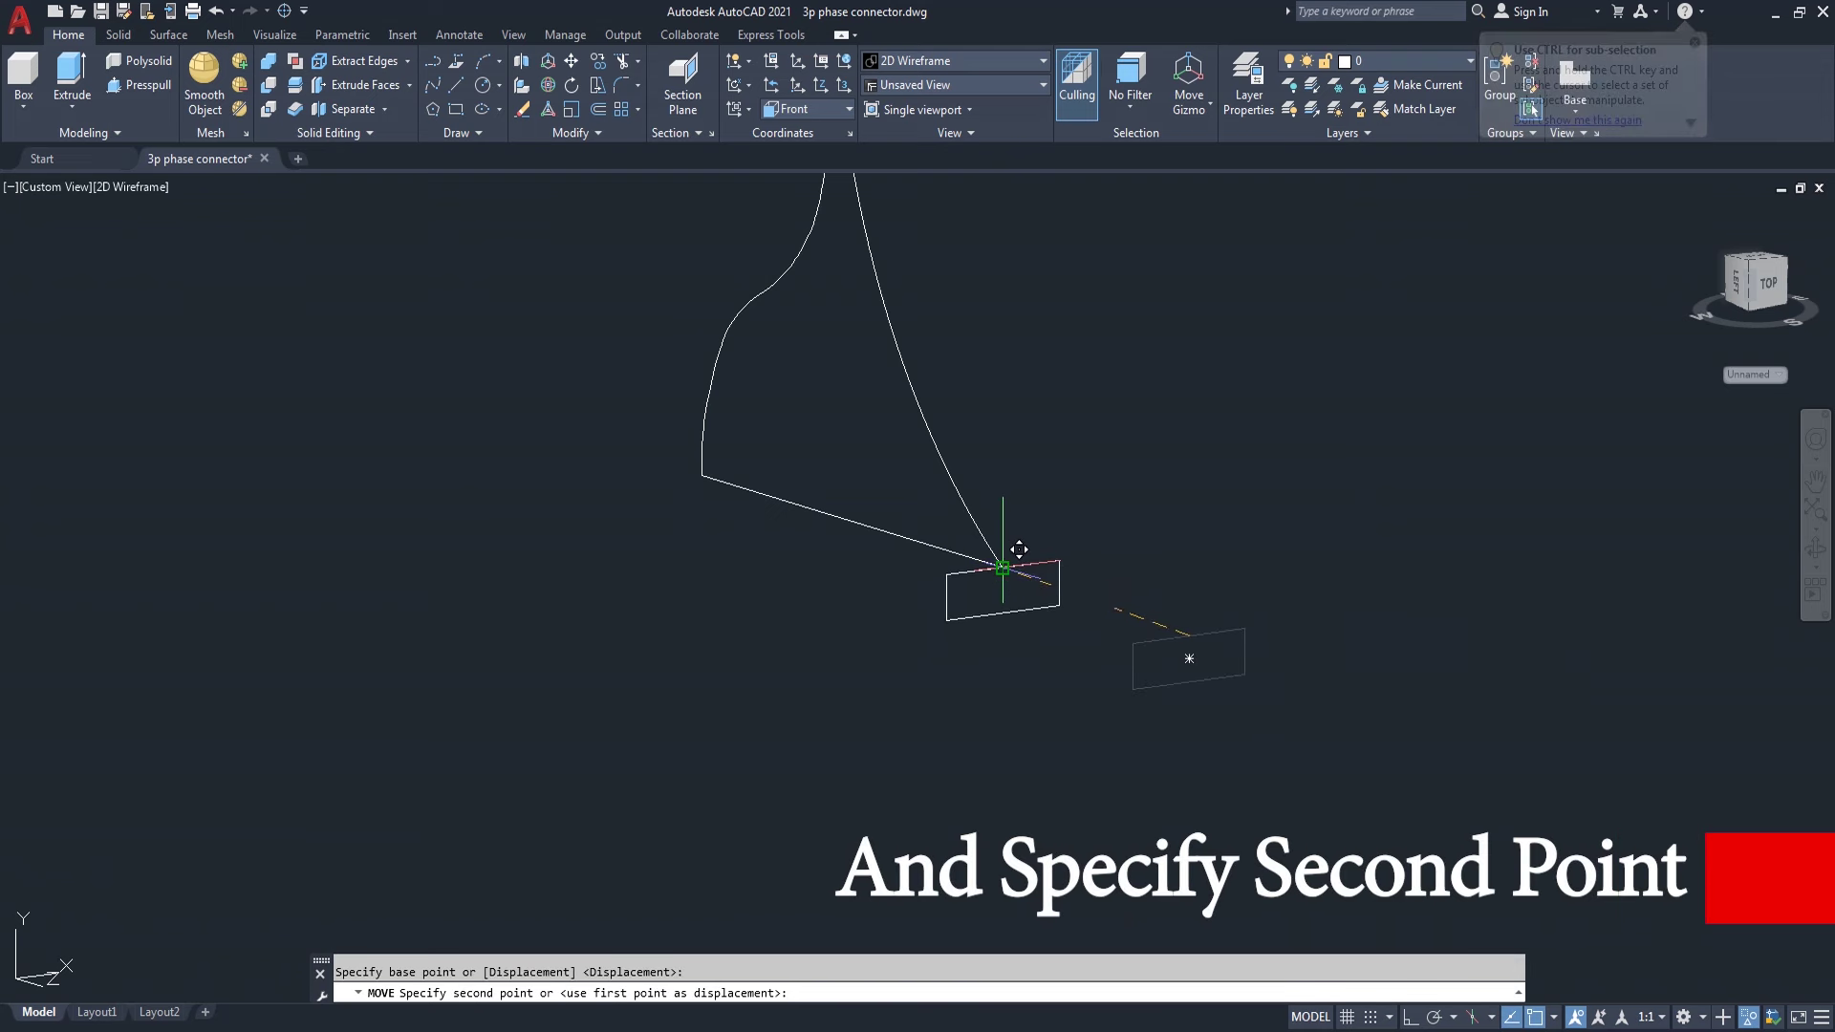
left_click(1027, 552)
scroll(1037, 547, "up", 3)
scroll(1051, 564, "down", 3)
scroll(1066, 583, "up", 2)
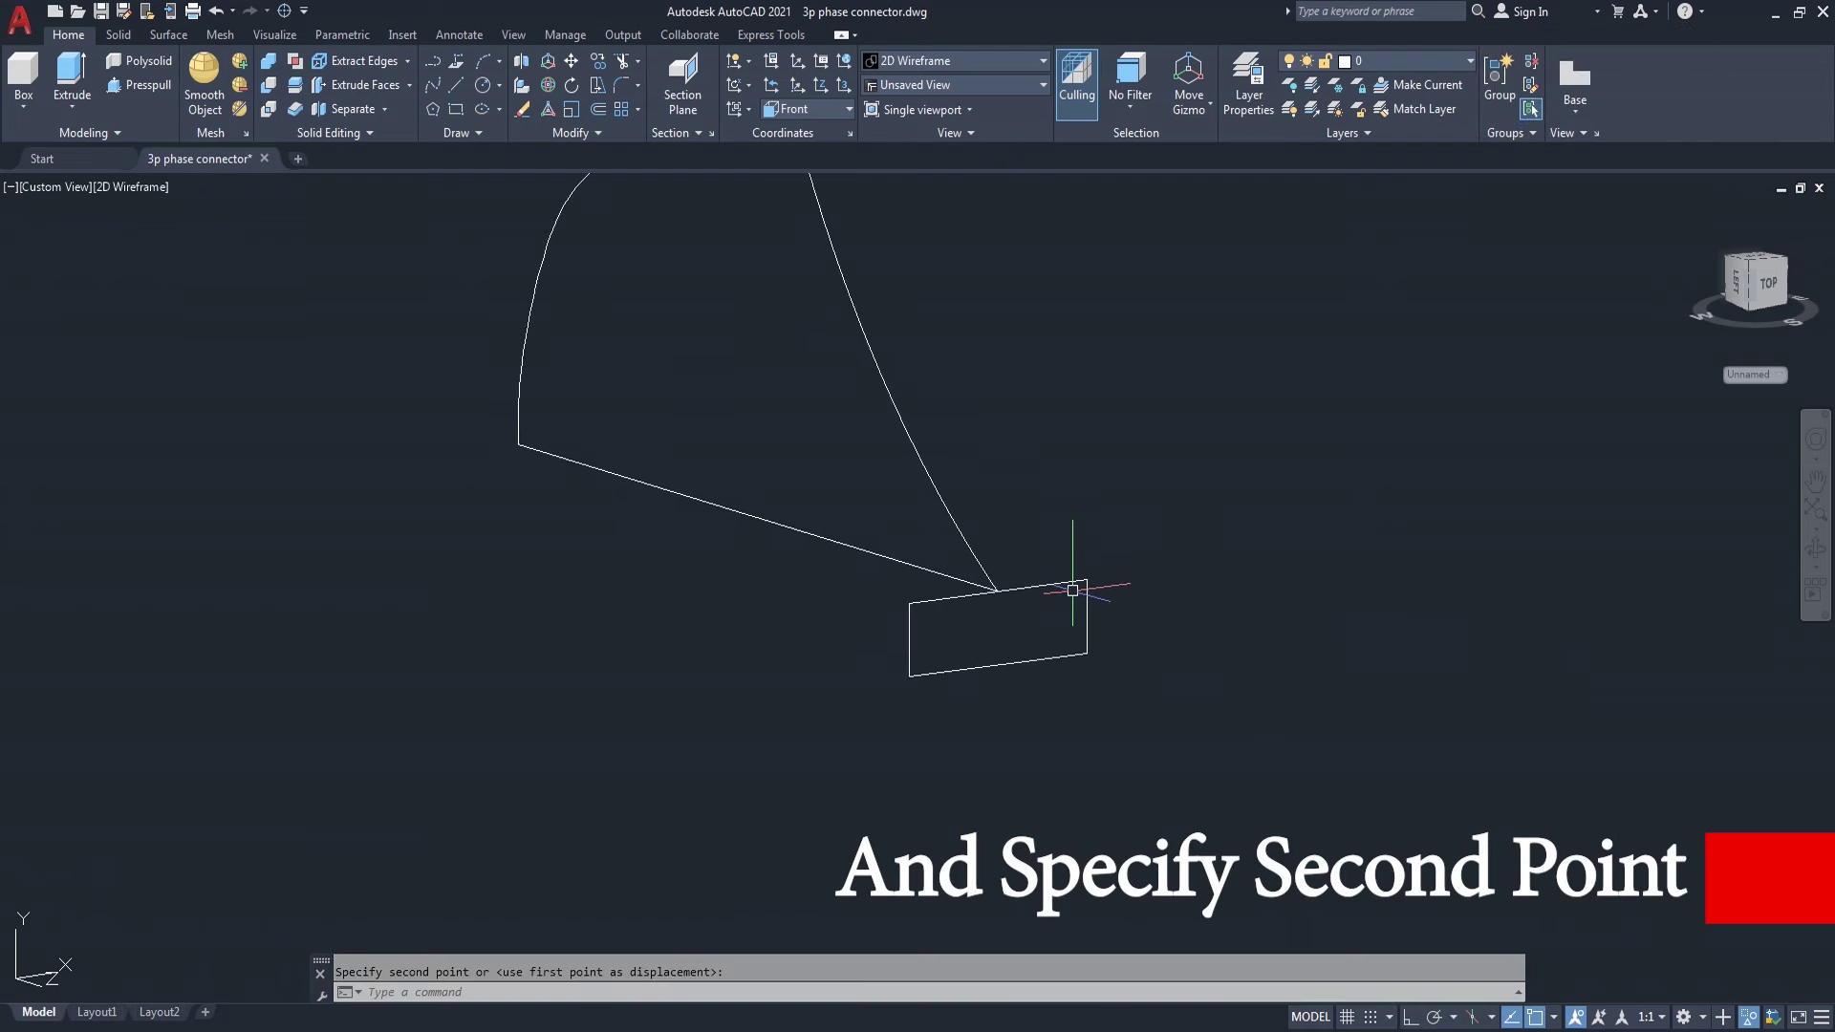
middle_click_drag(1054, 603, 1061, 632)
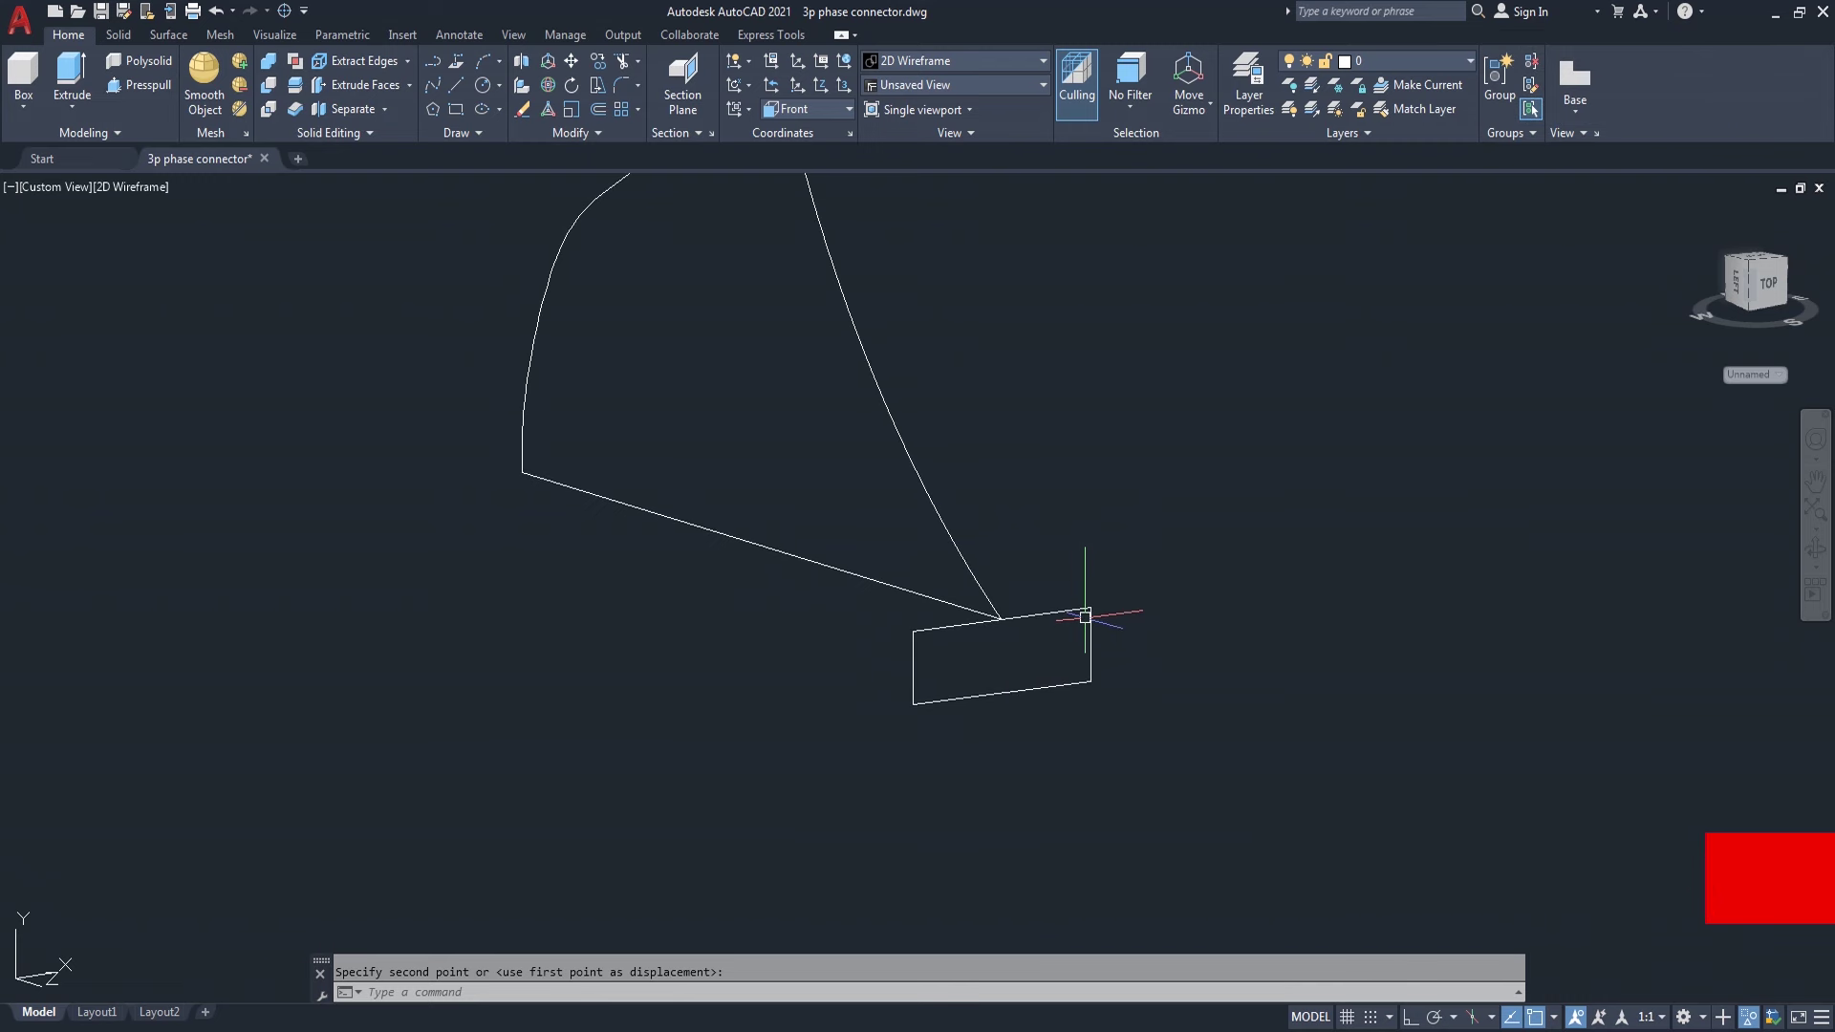
- Copy the rectangle onto itself at the same corner
type("co")
key("Return")
left_click(1040, 691)
key("Return")
left_click(999, 619)
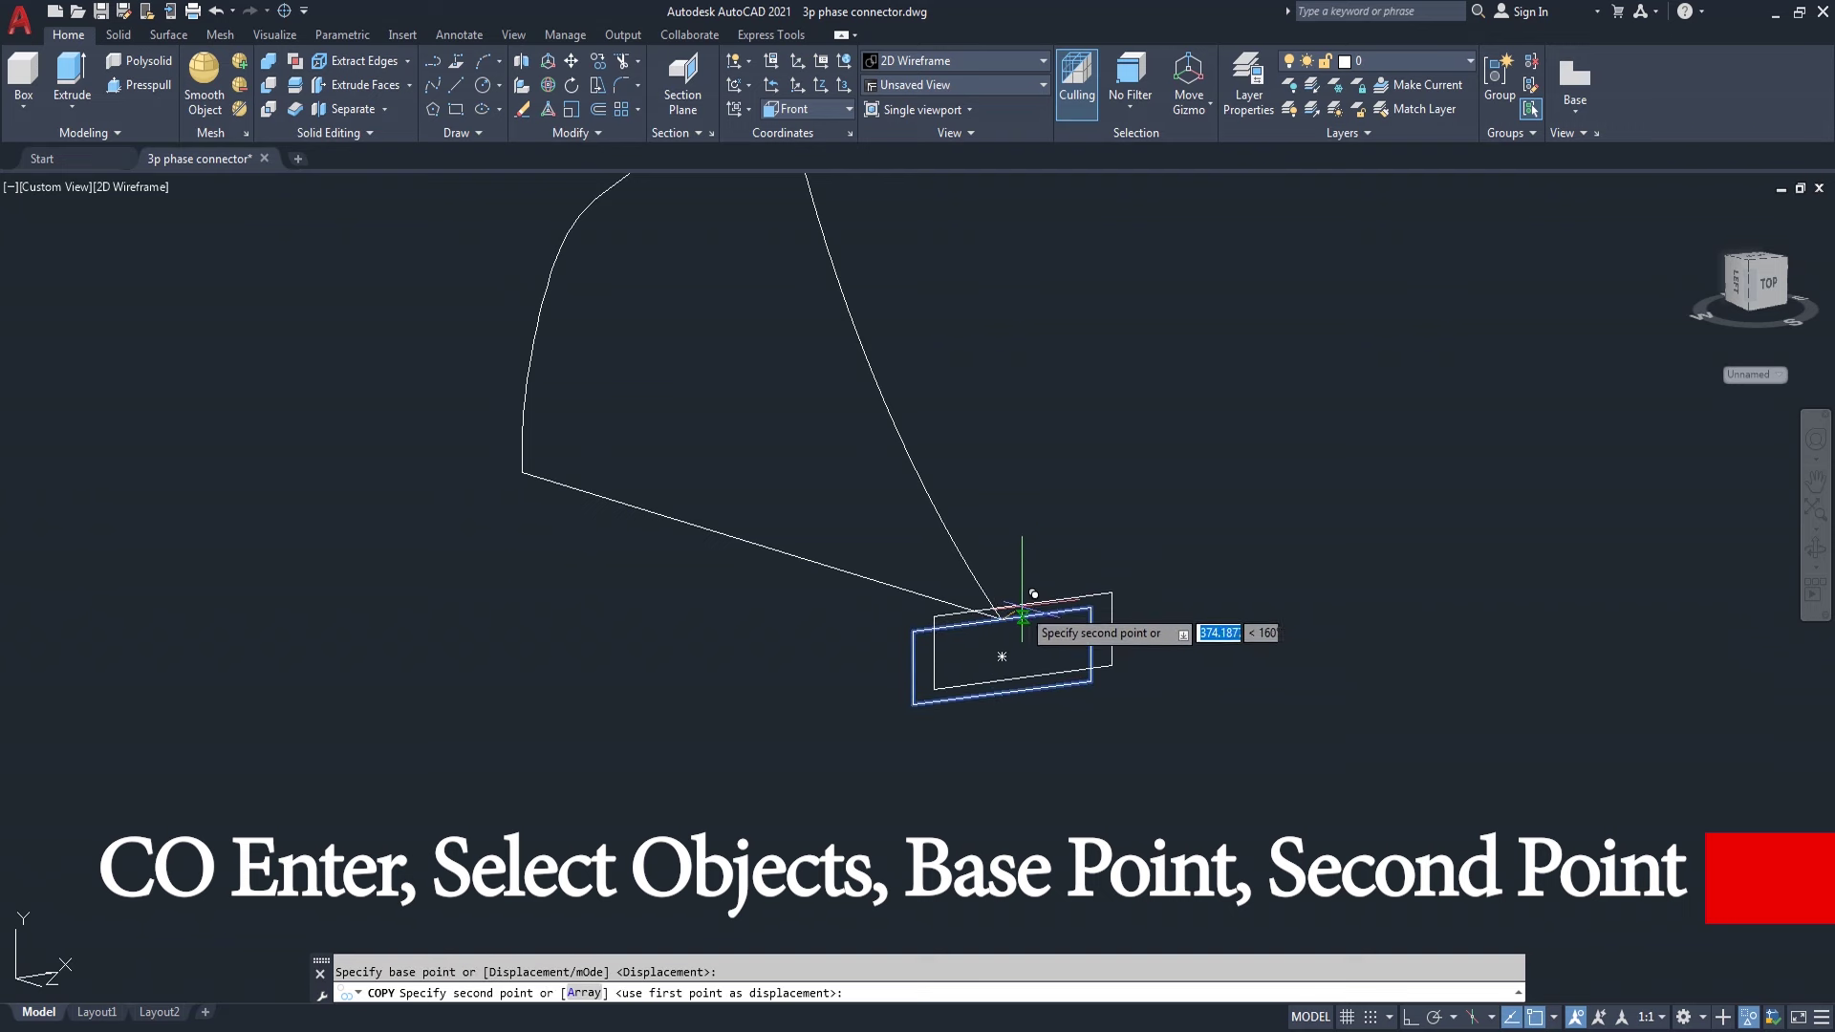
left_click(1000, 618)
key("Return")
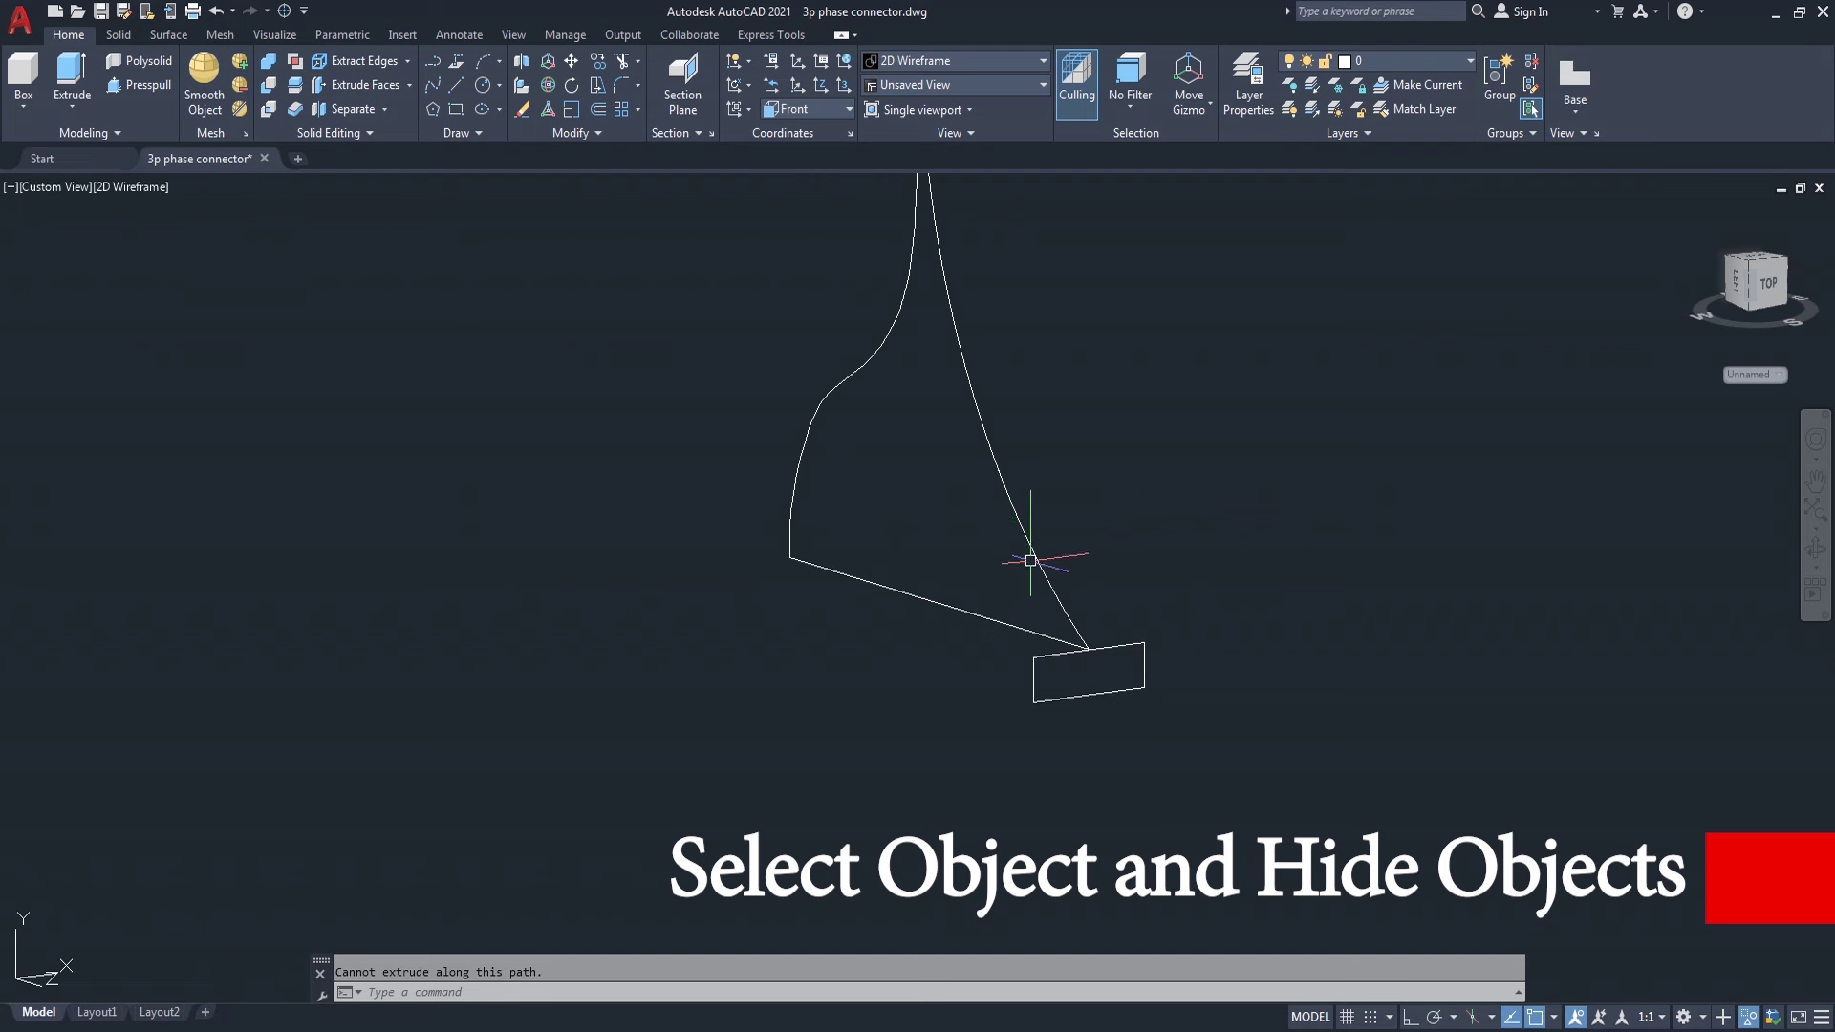
- Hide the left arc so only the right curve and bottom line remain
left_click(1031, 561)
left_click(1749, 1016)
left_click(1733, 976)
middle_click_drag(1345, 712, 1345, 781)
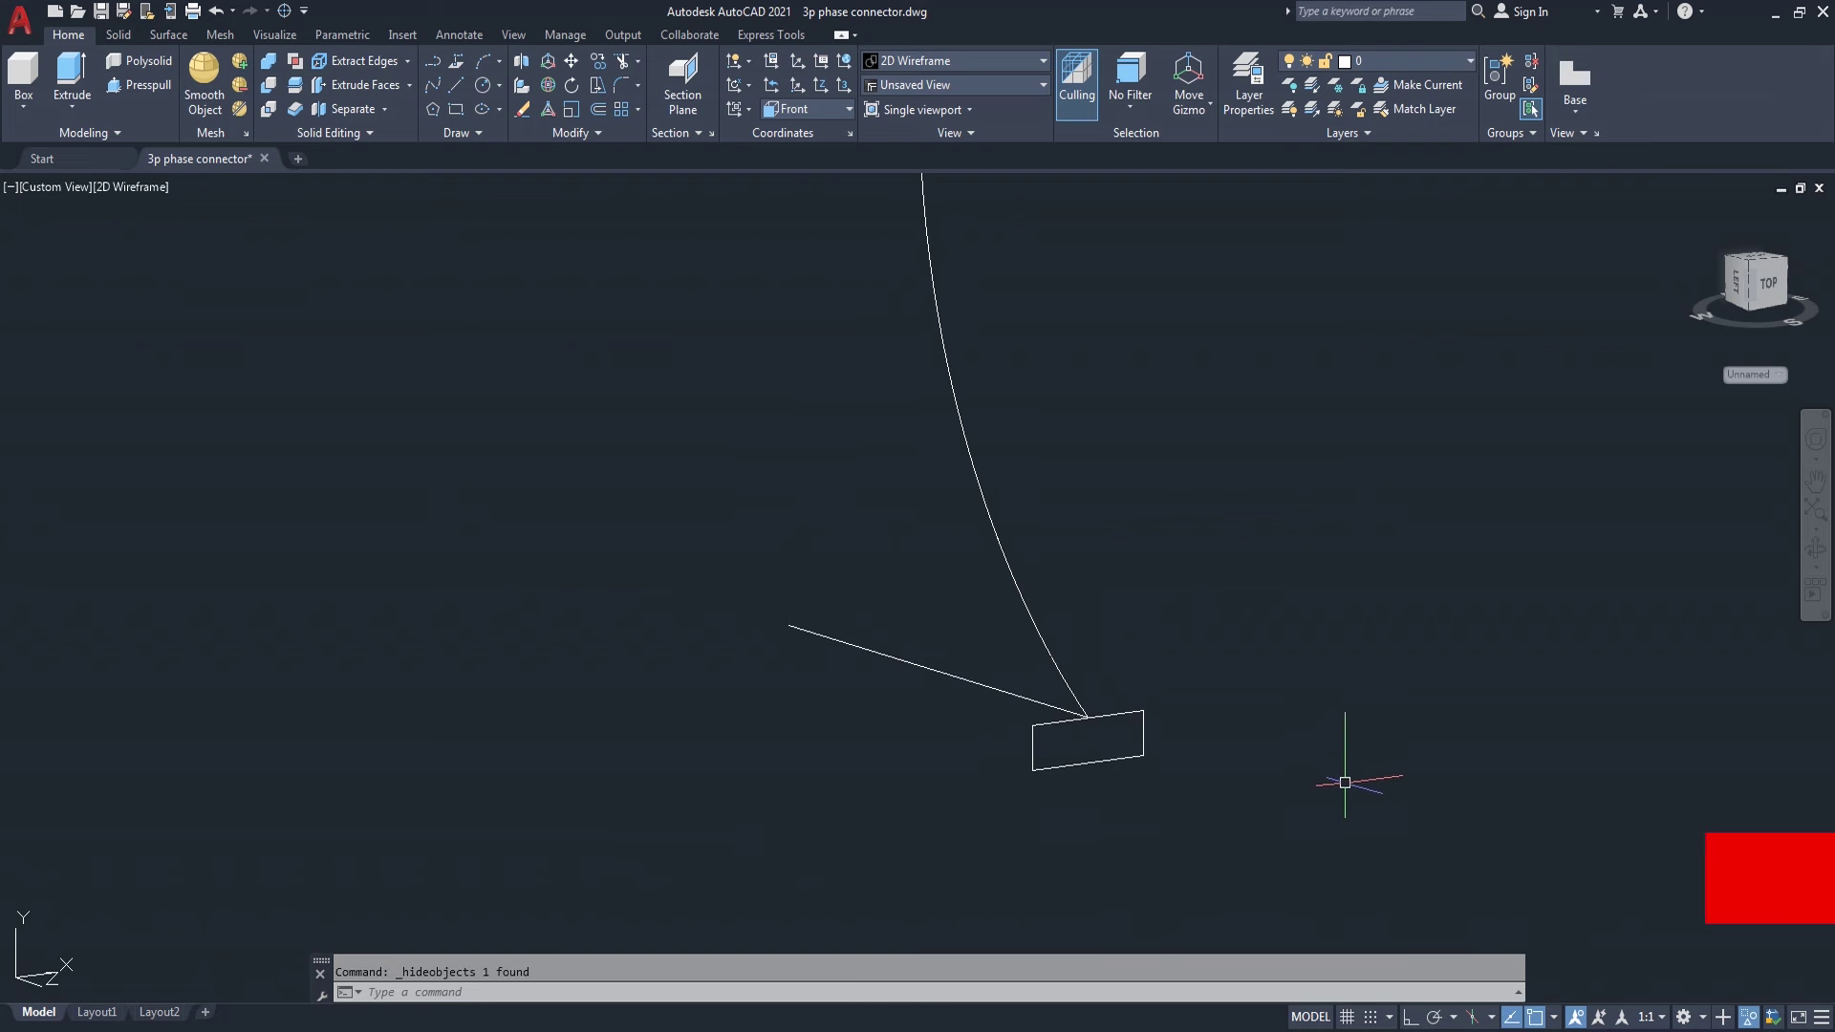
type("ect")
key("Return")
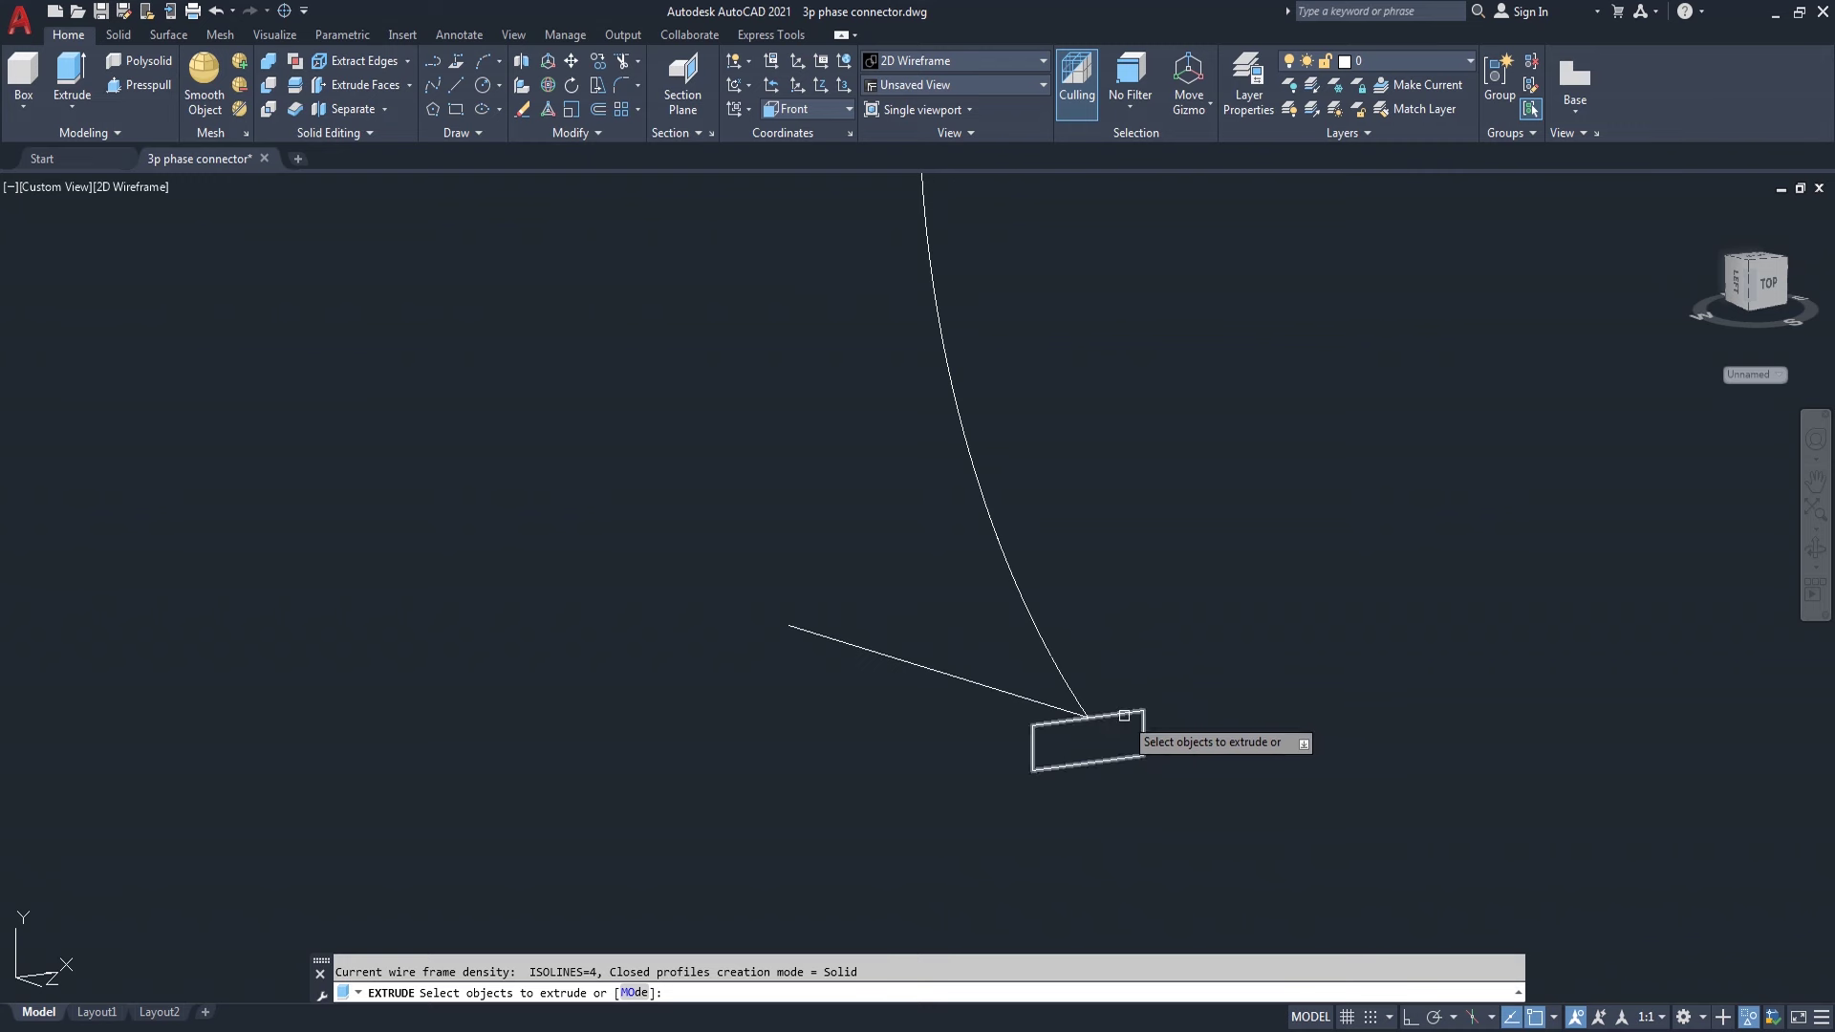
- Extrude the rectangle along the right curve as its path
left_click(1124, 715)
key("Return")
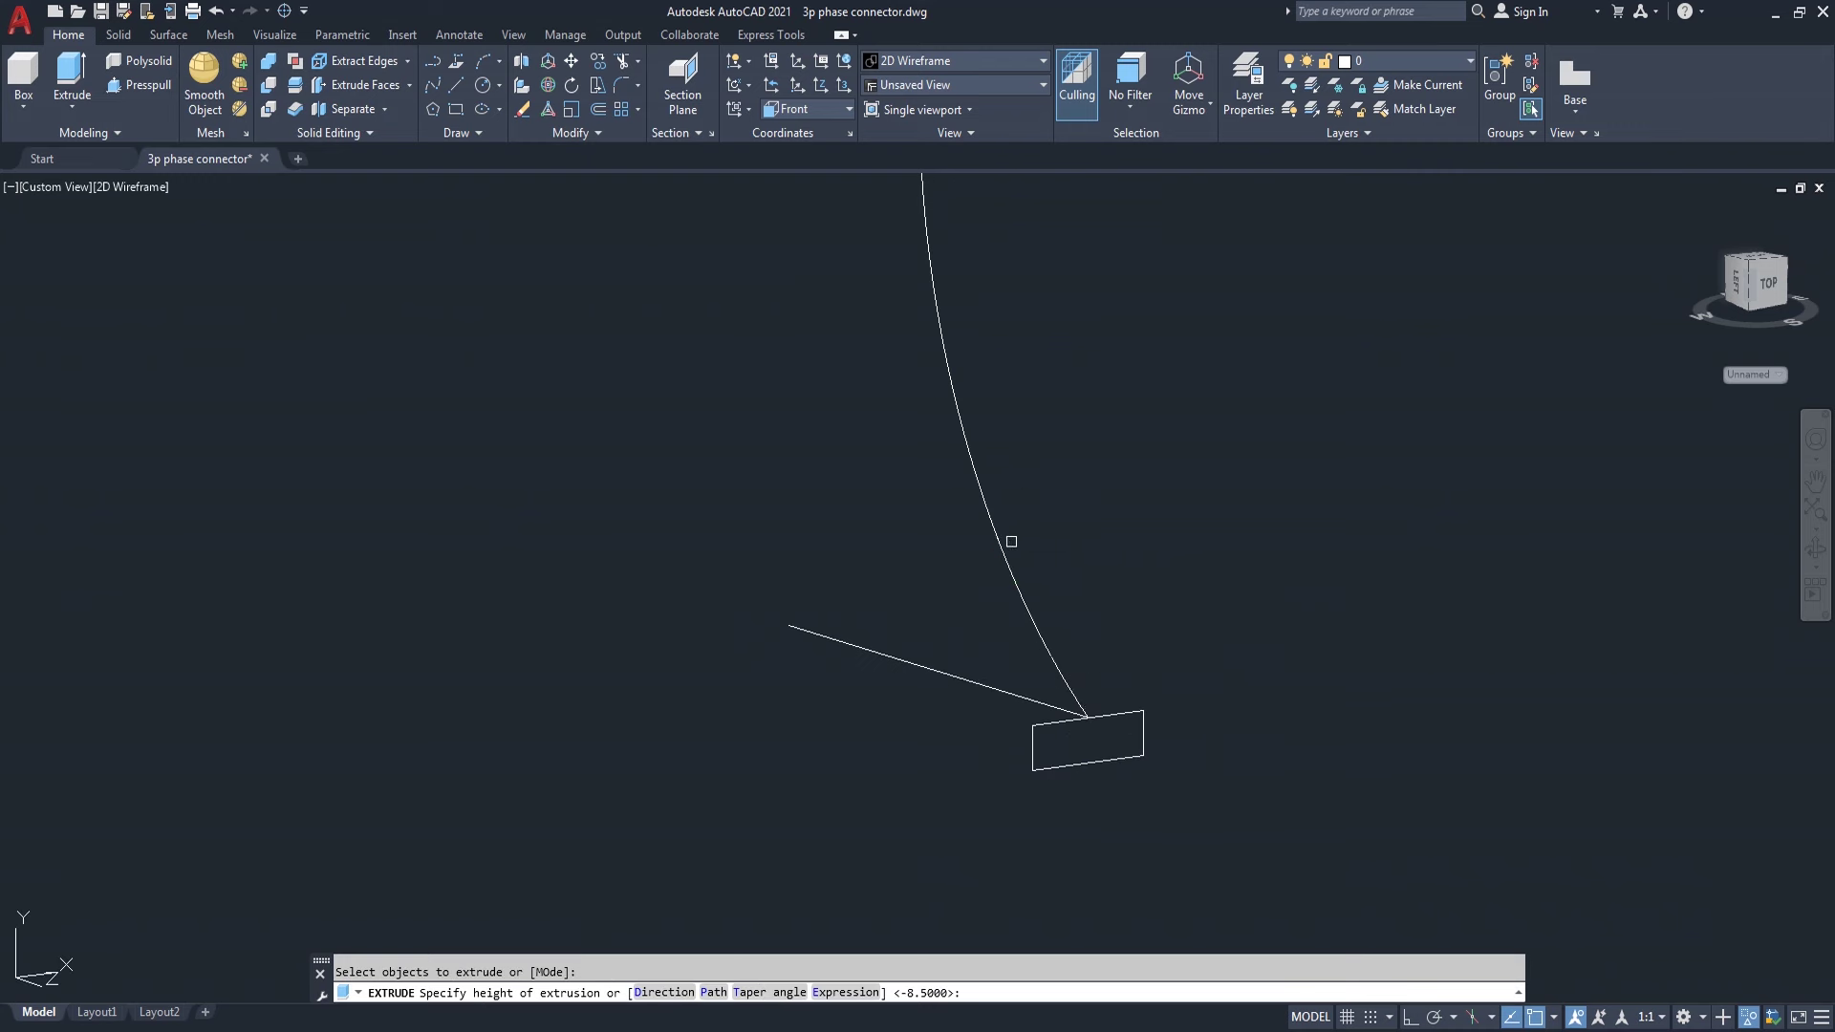
type("p")
key("Return")
left_click(1018, 564)
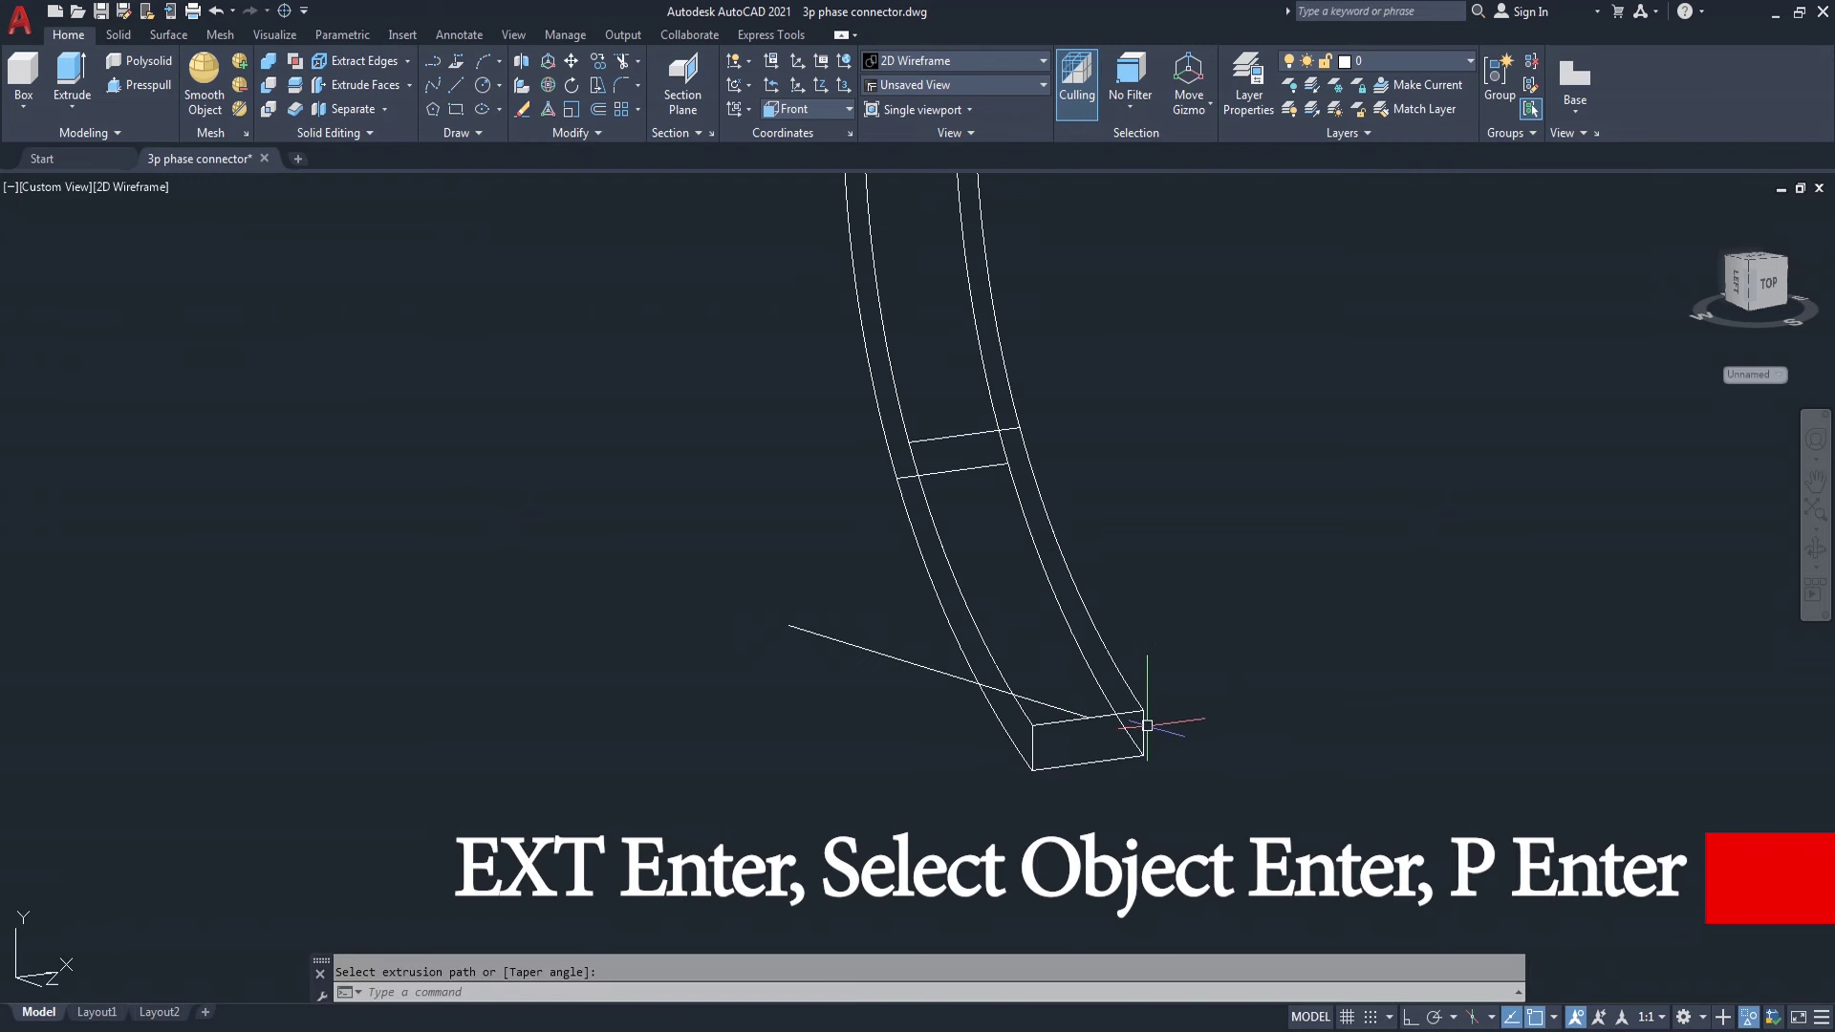
type("ext")
- Extrude the rectangle copy along the straight line to form the base bar
key("Return")
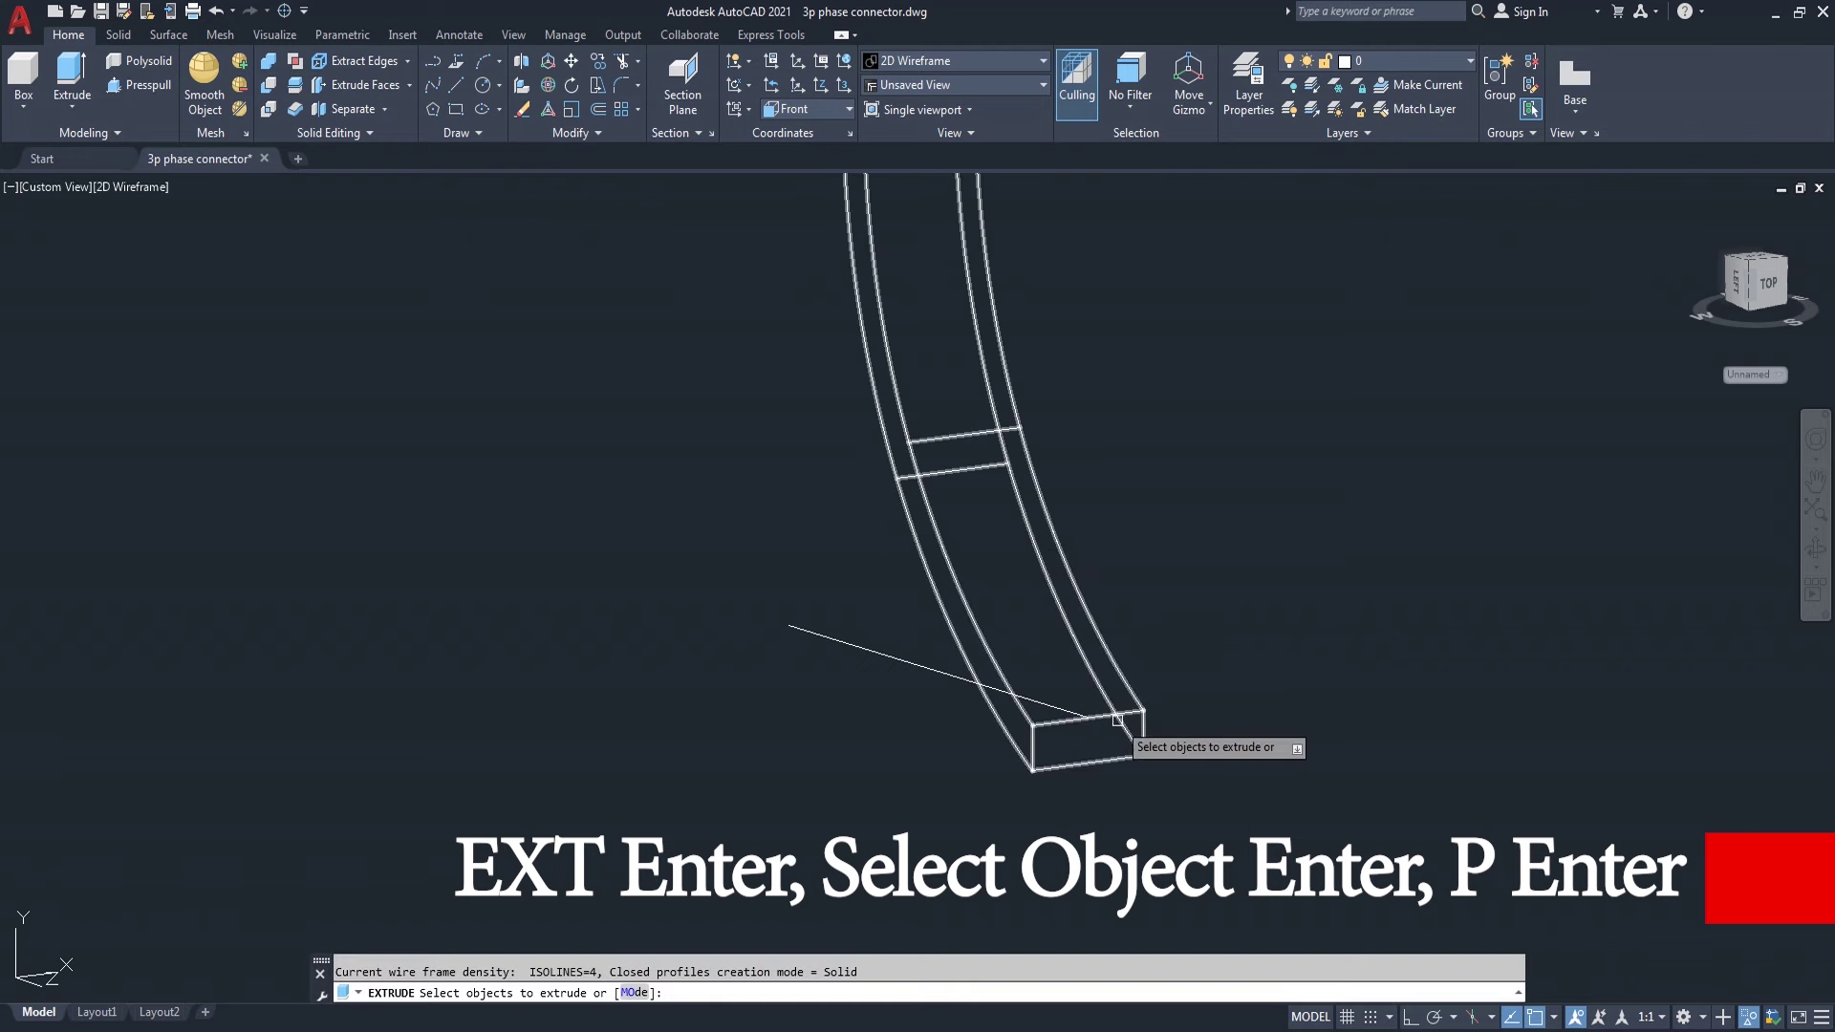
left_click(1173, 703)
left_click(1135, 738)
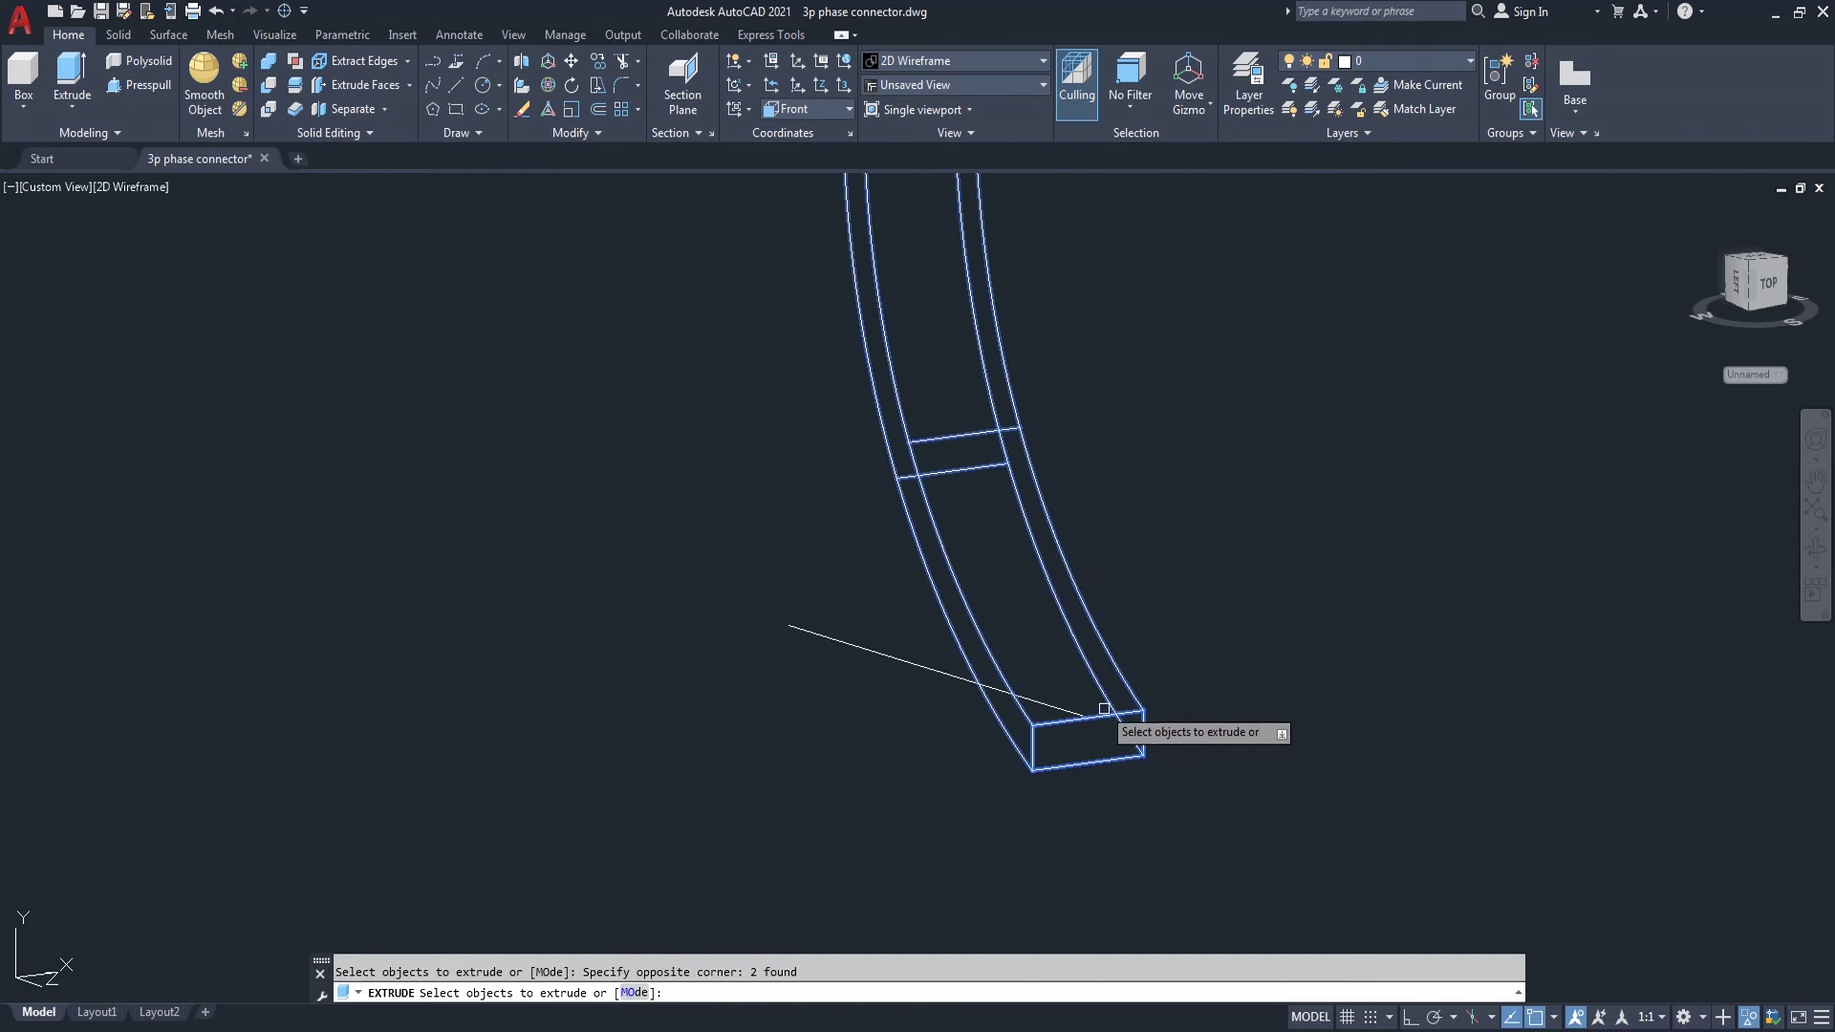
key("Return")
type("p")
key("Return")
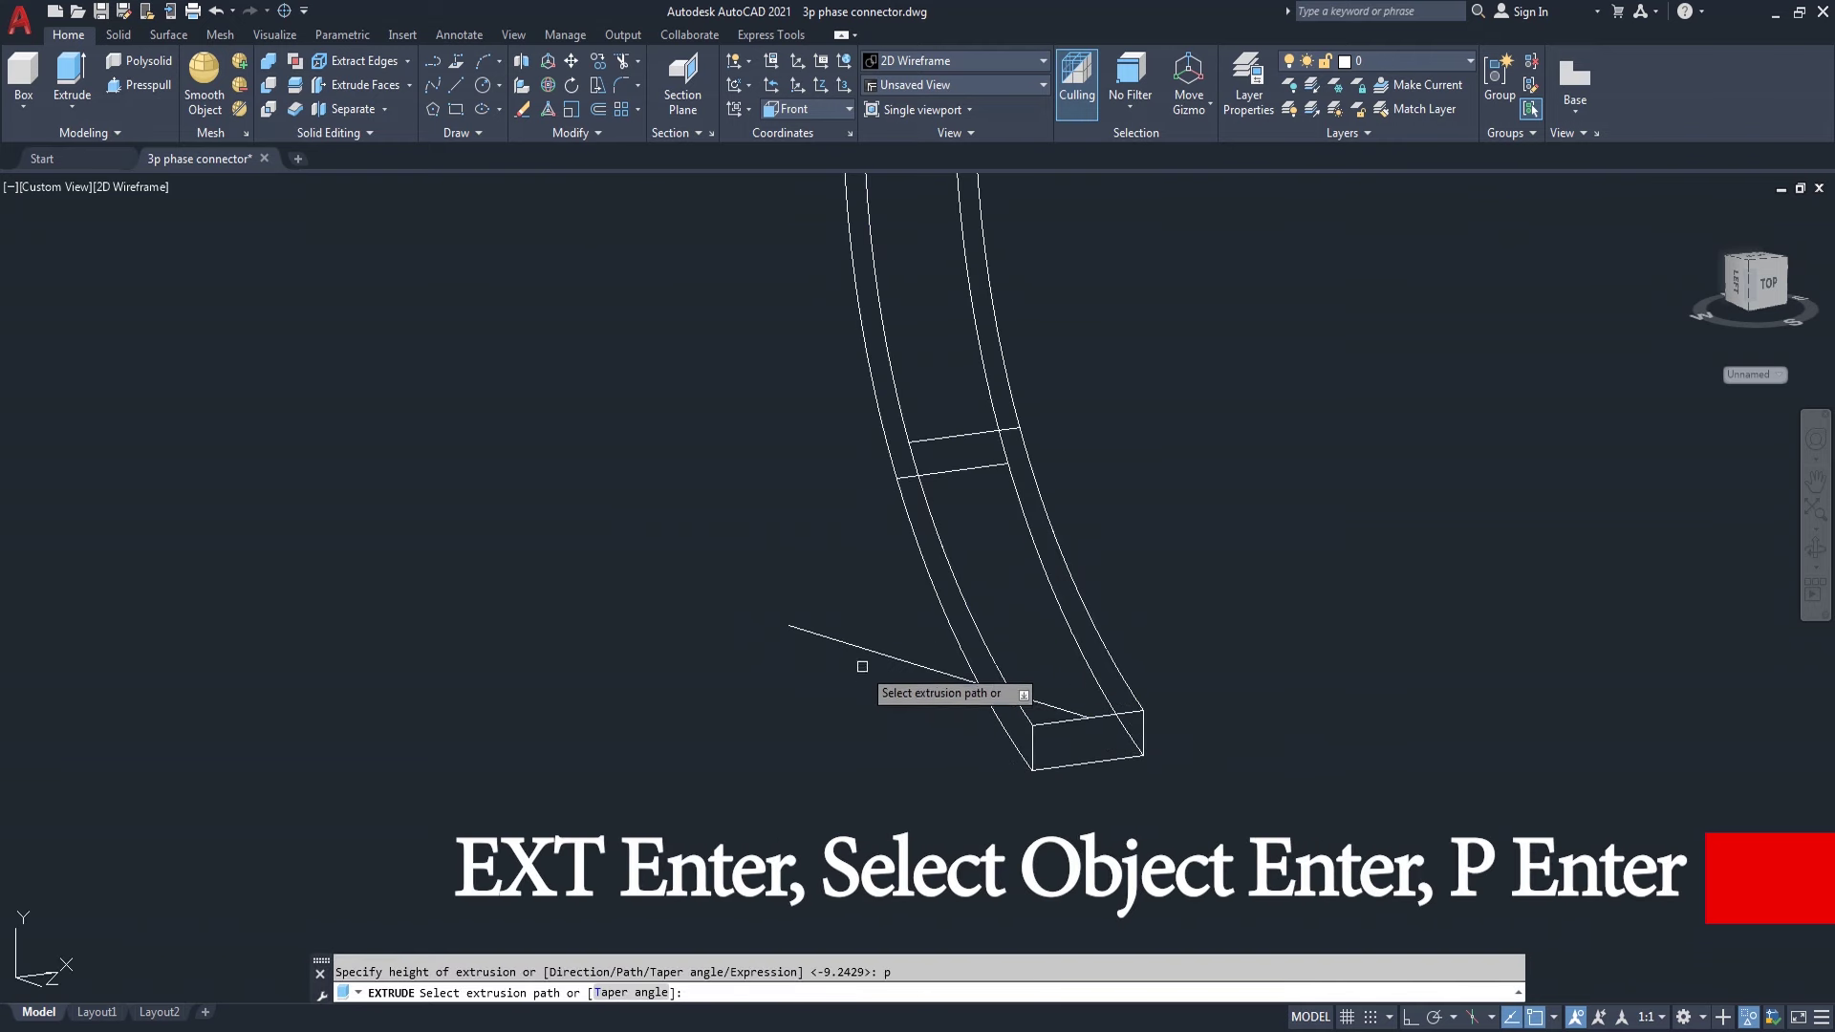
left_click(867, 652)
scroll(755, 746, "down", 4)
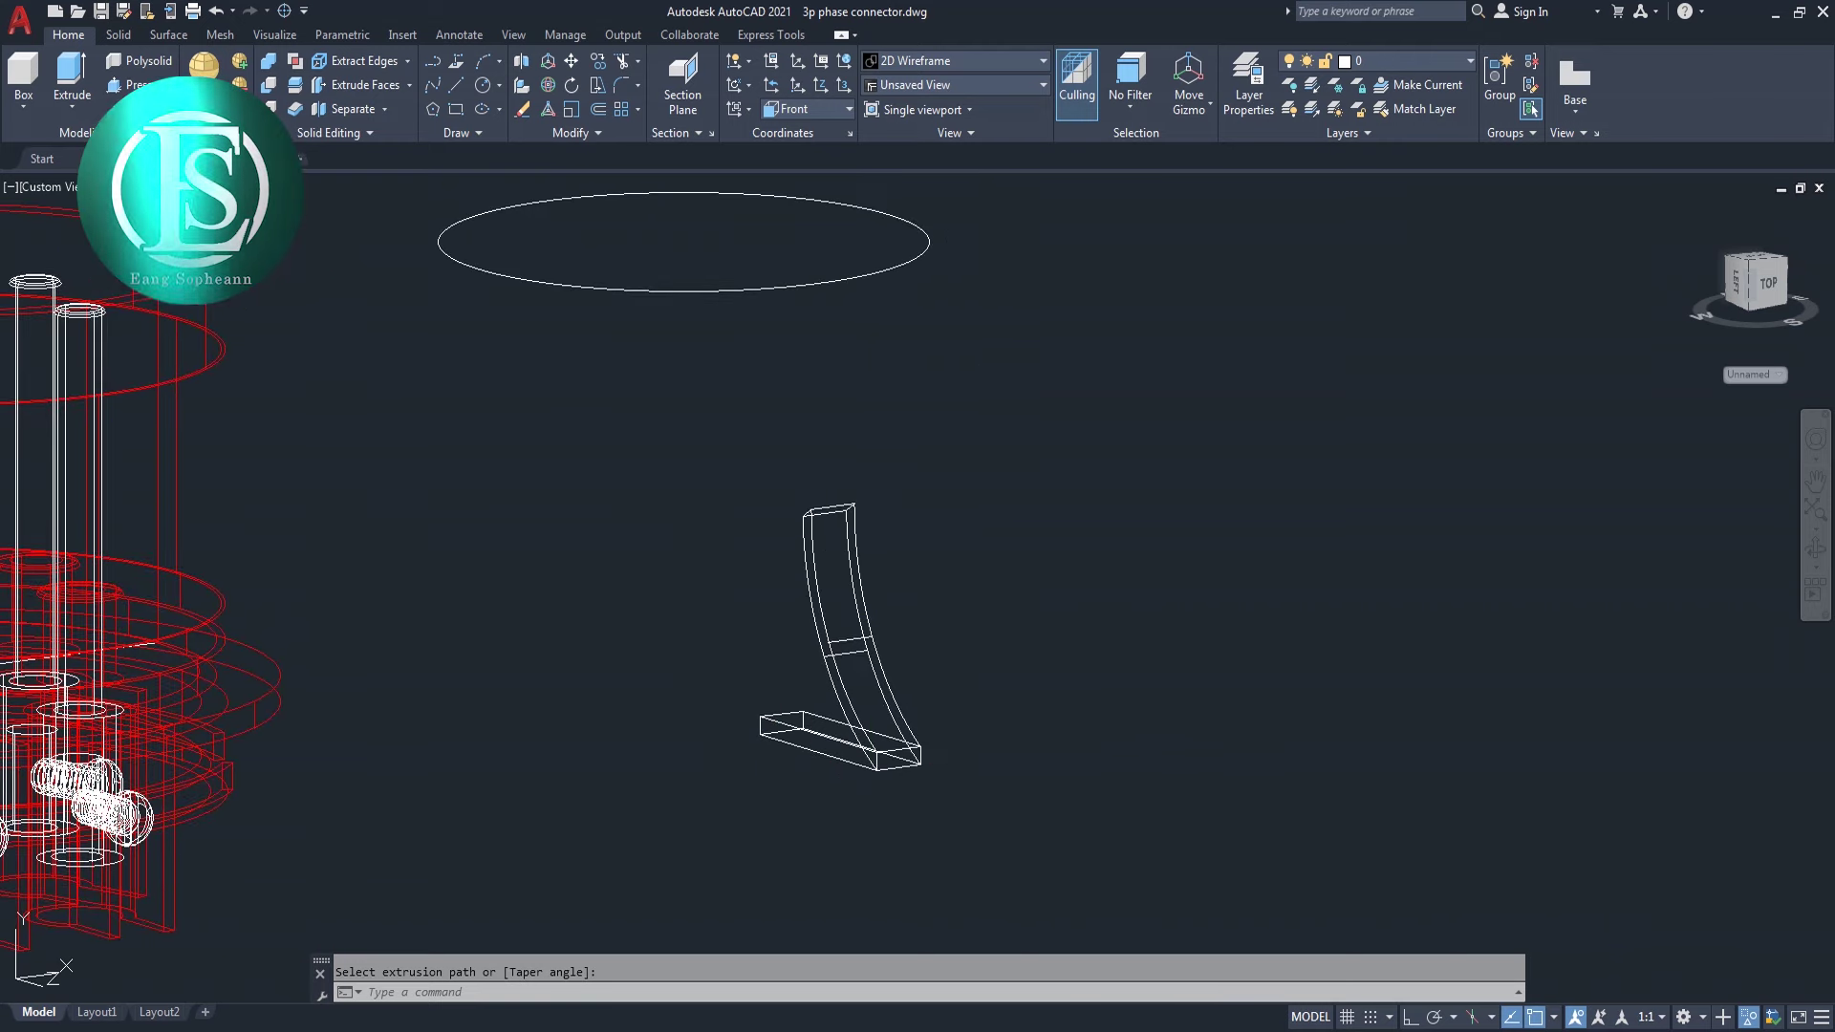
- Switch the model to the Shaded visual style
left_click(152, 187)
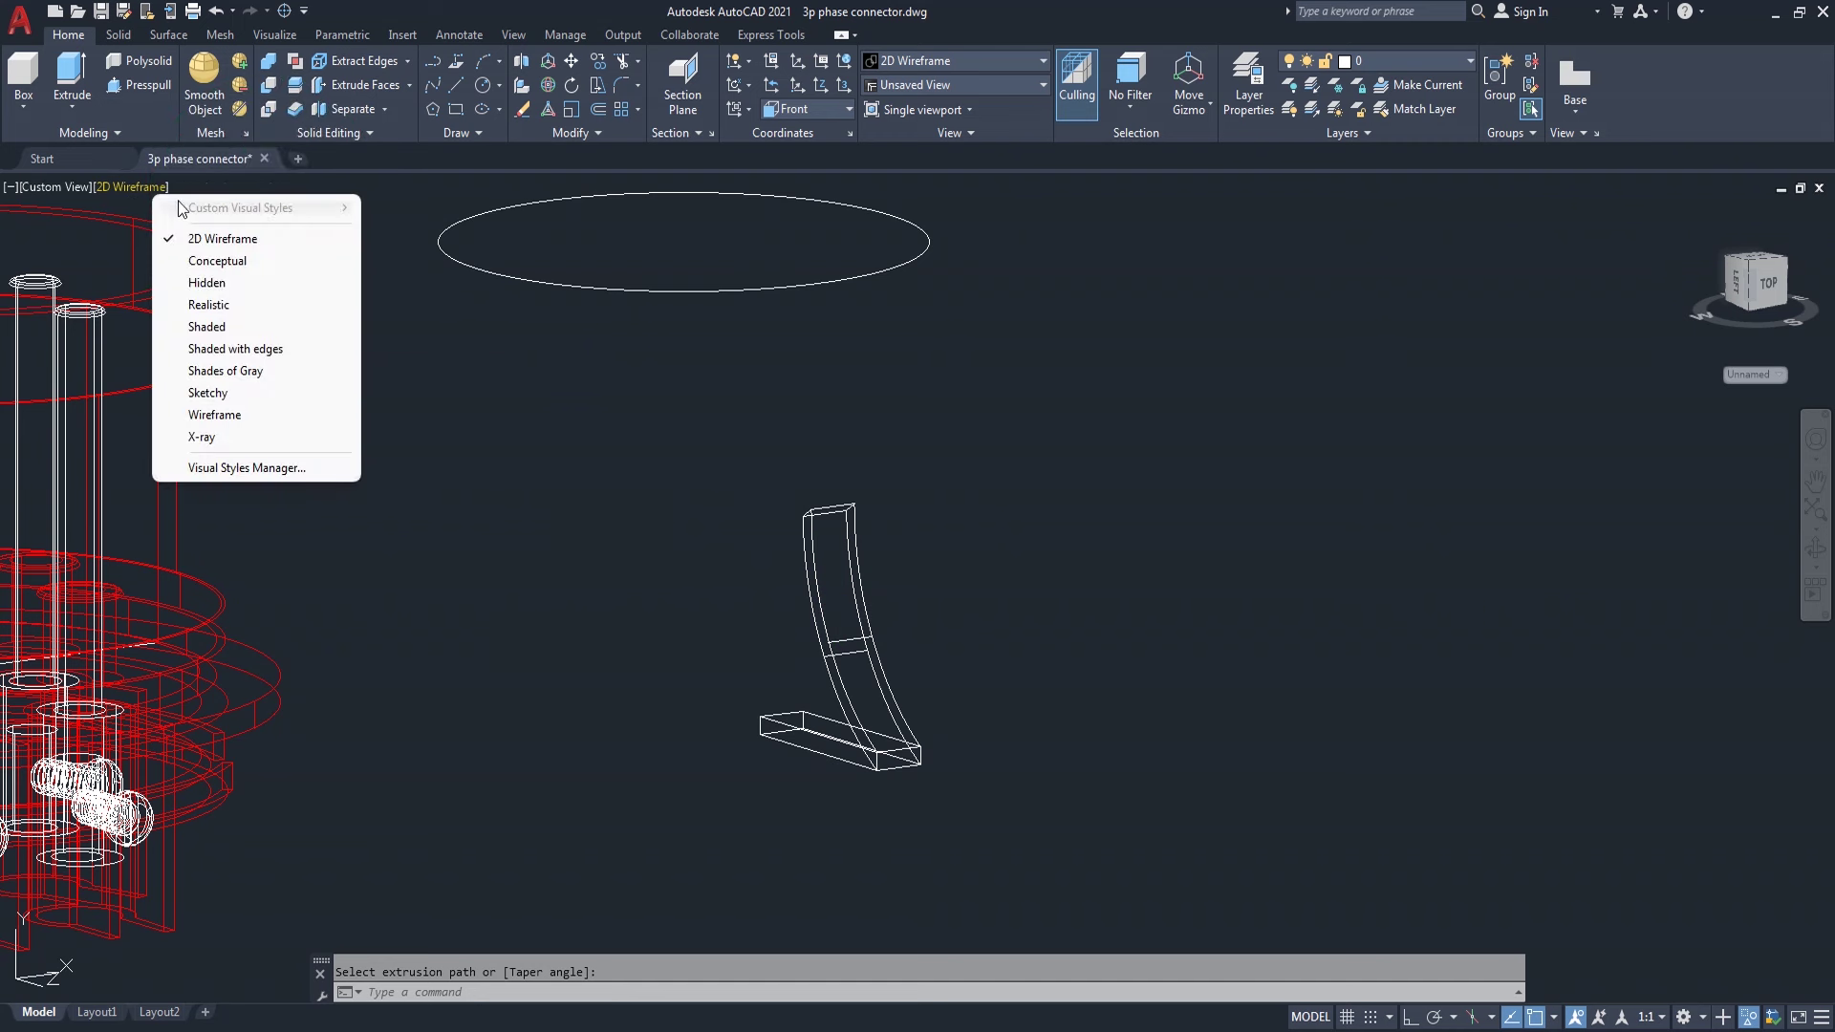
left_click(233, 326)
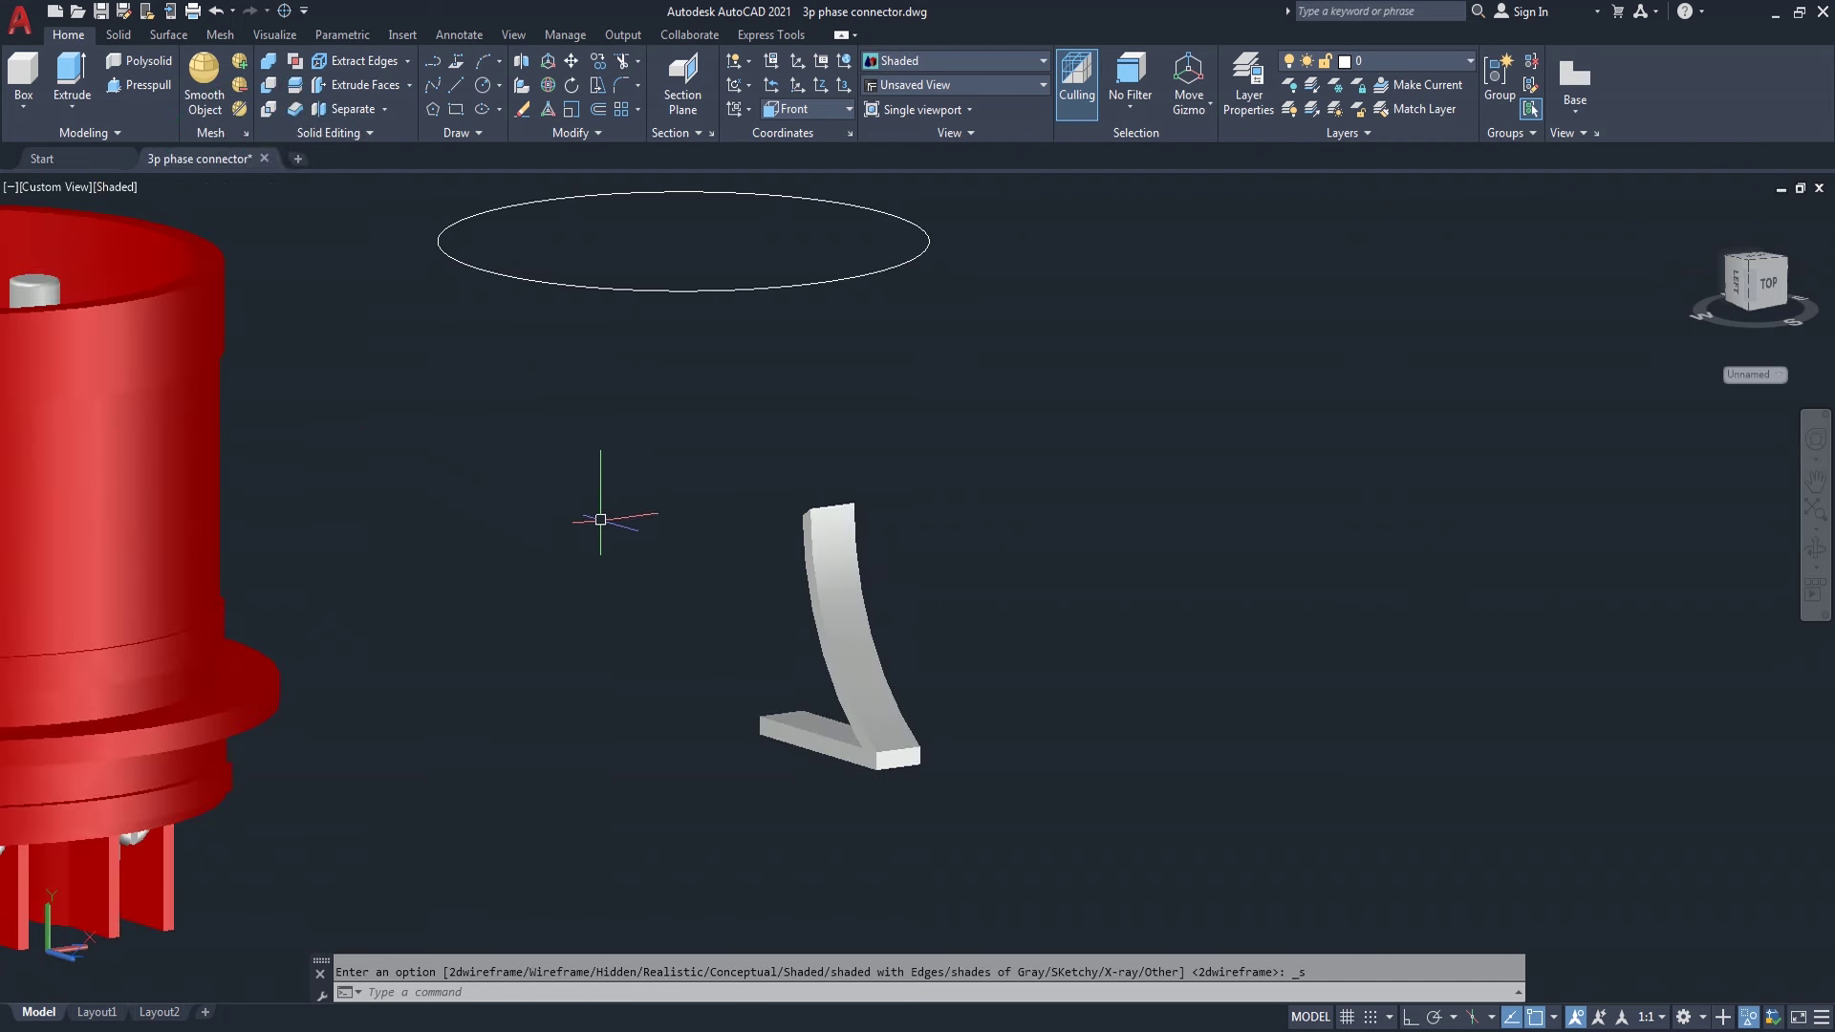
scroll(836, 757, "up", 2)
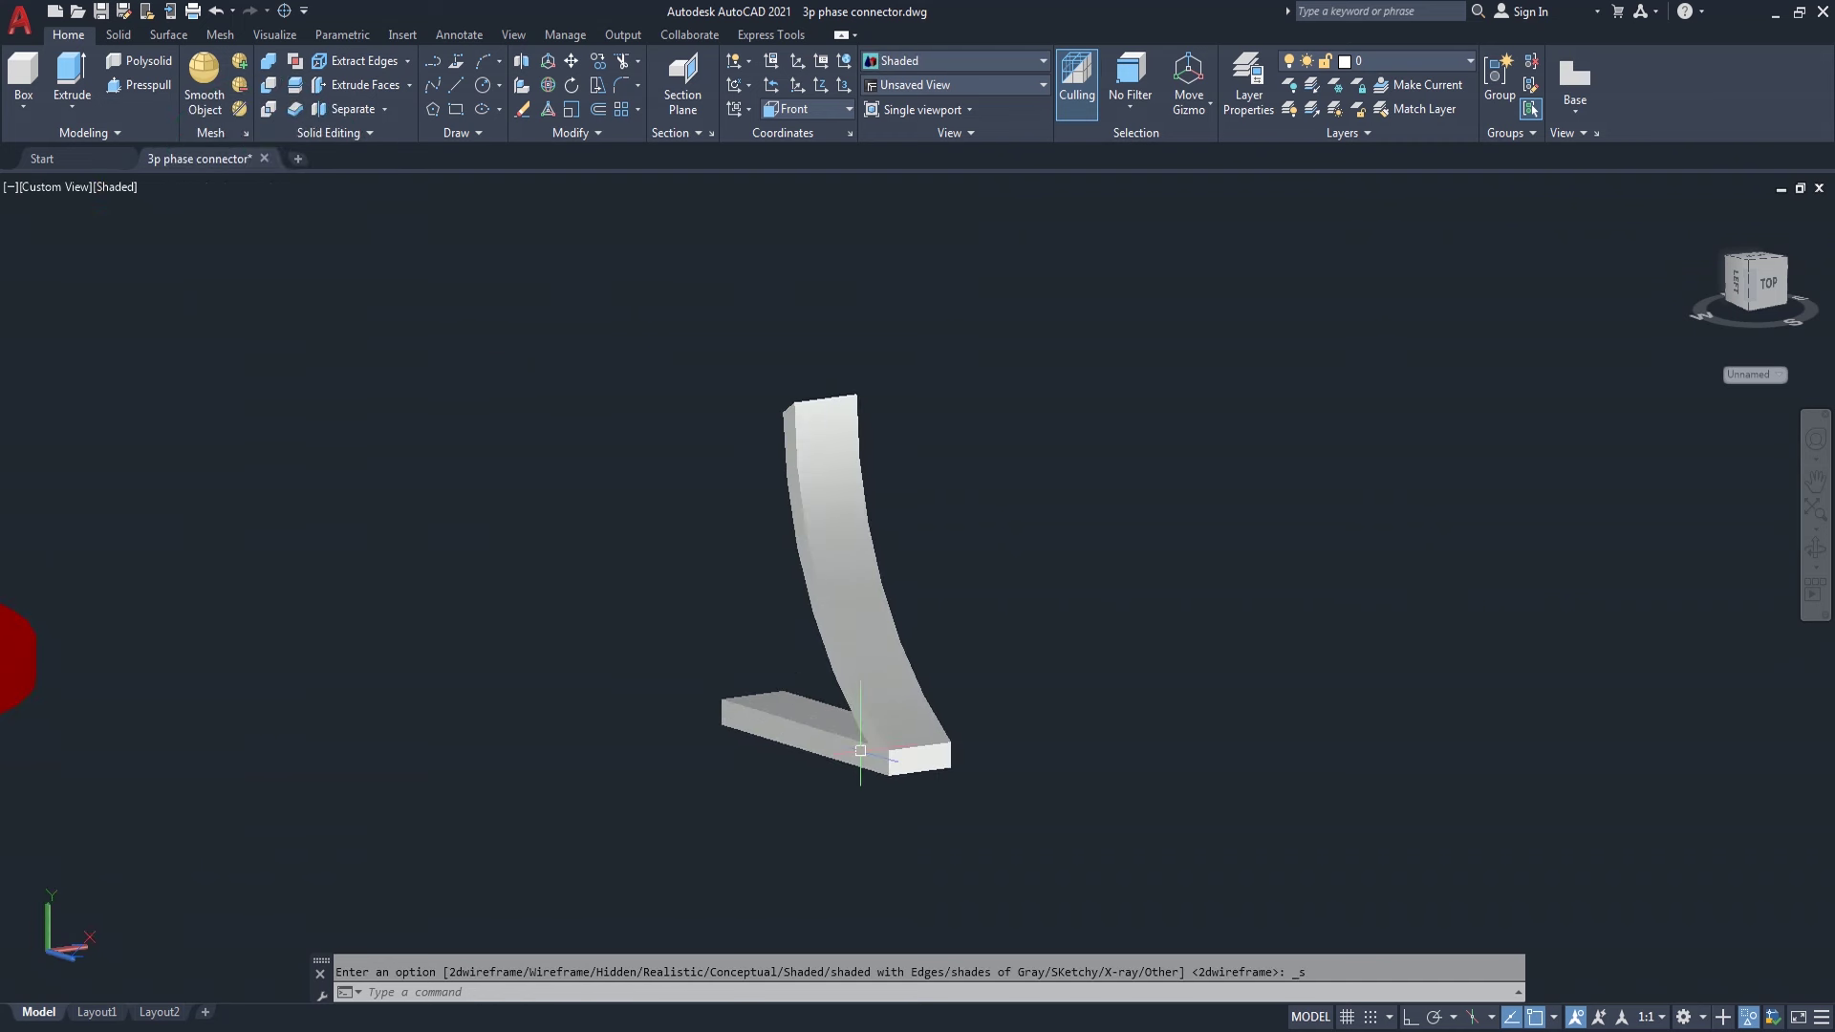
- Union the curved rib and base bar into one solid
type("uni")
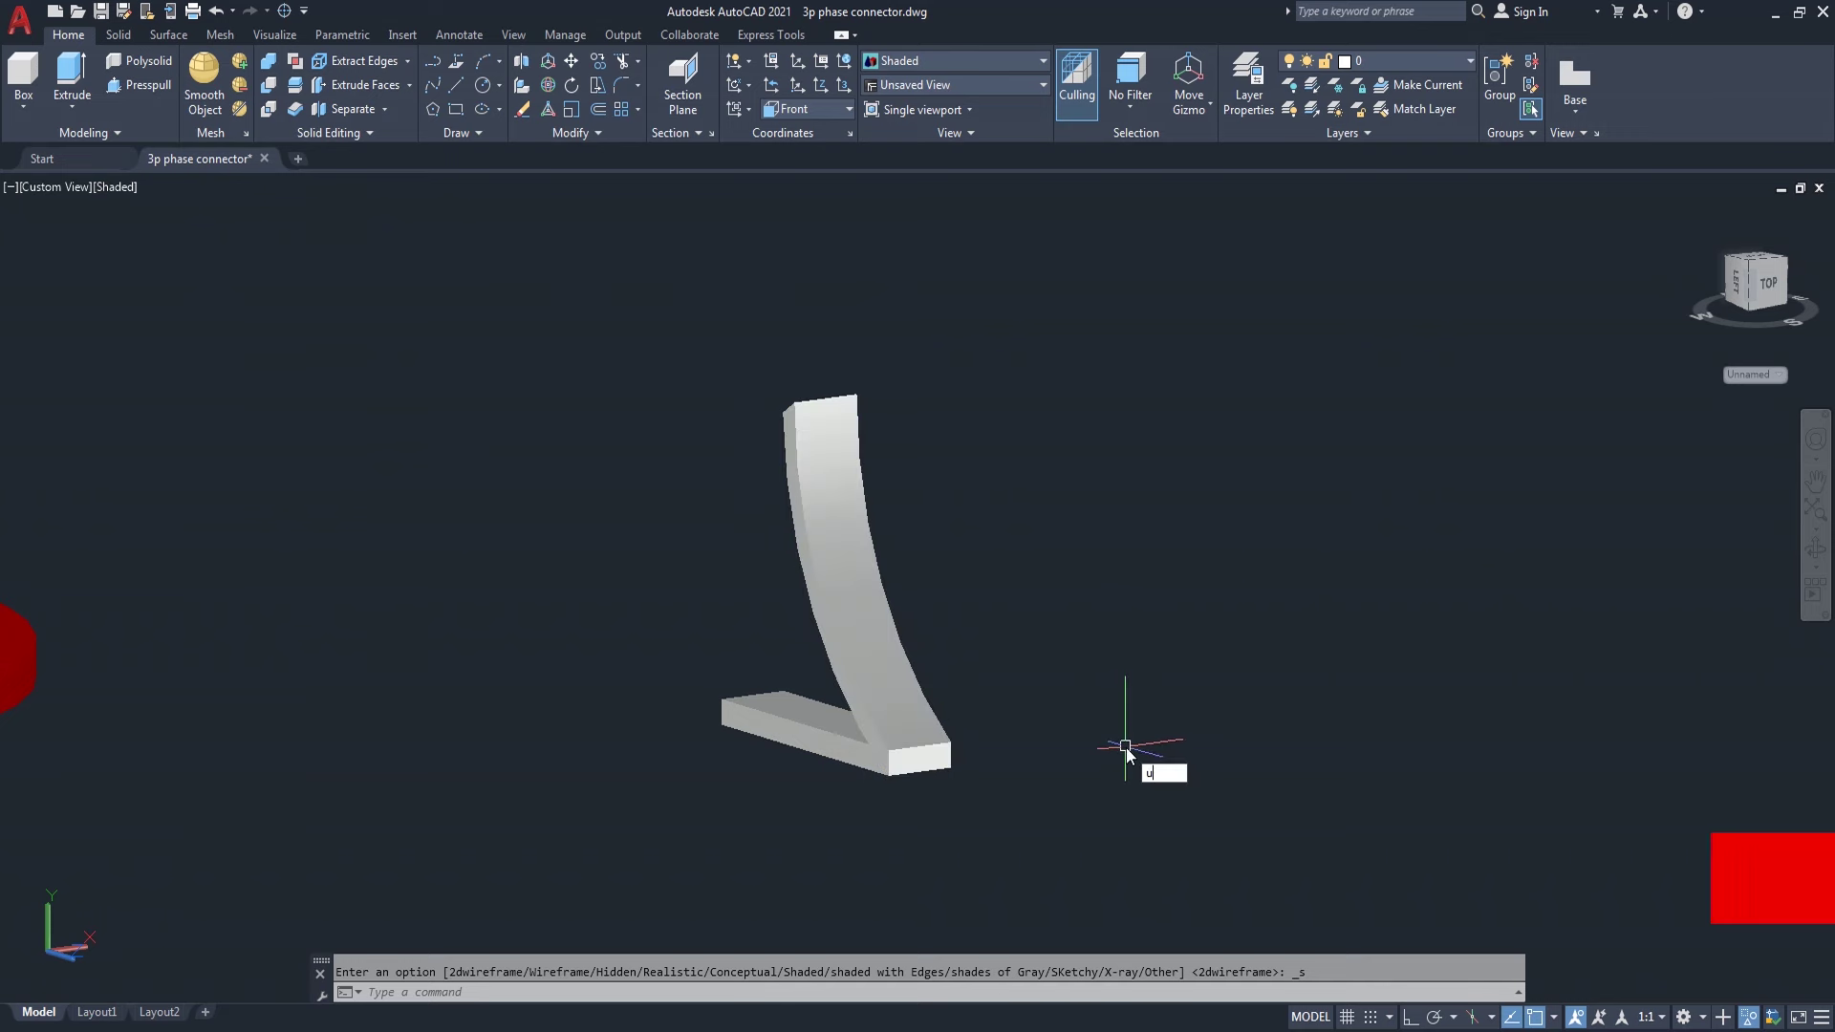
key("Return")
left_click(922, 755)
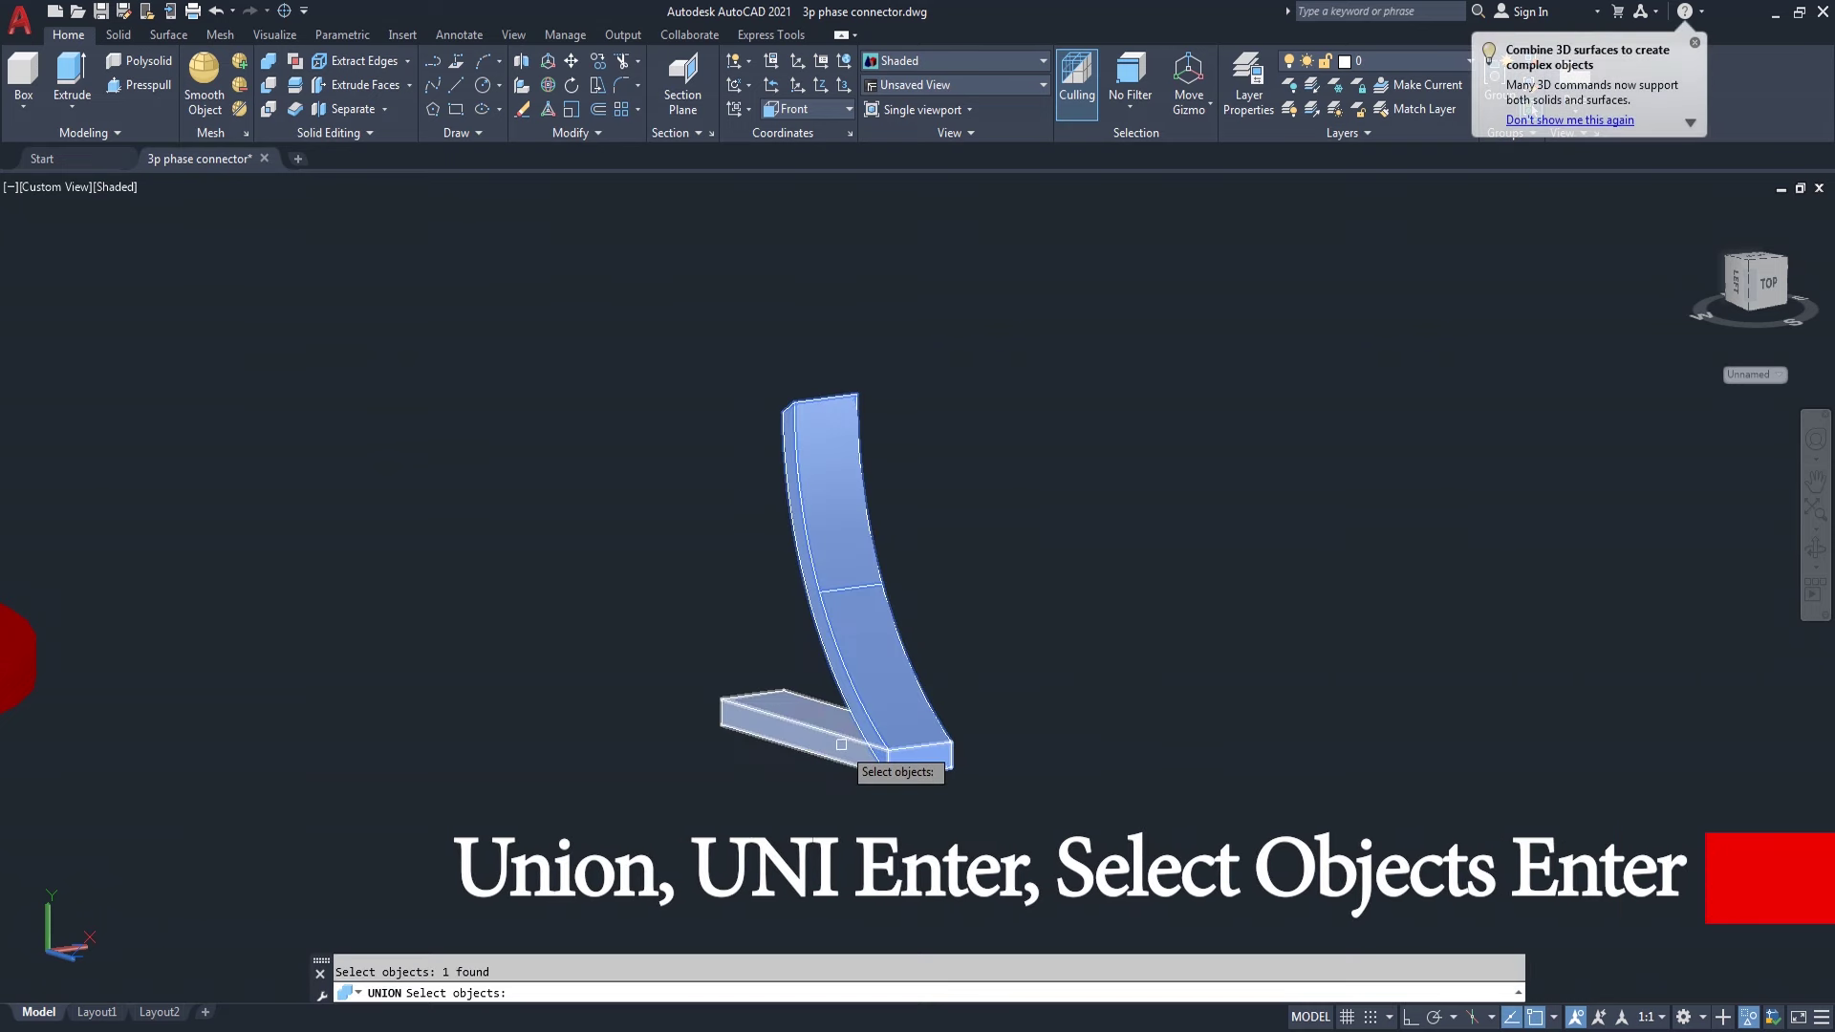
key("Return")
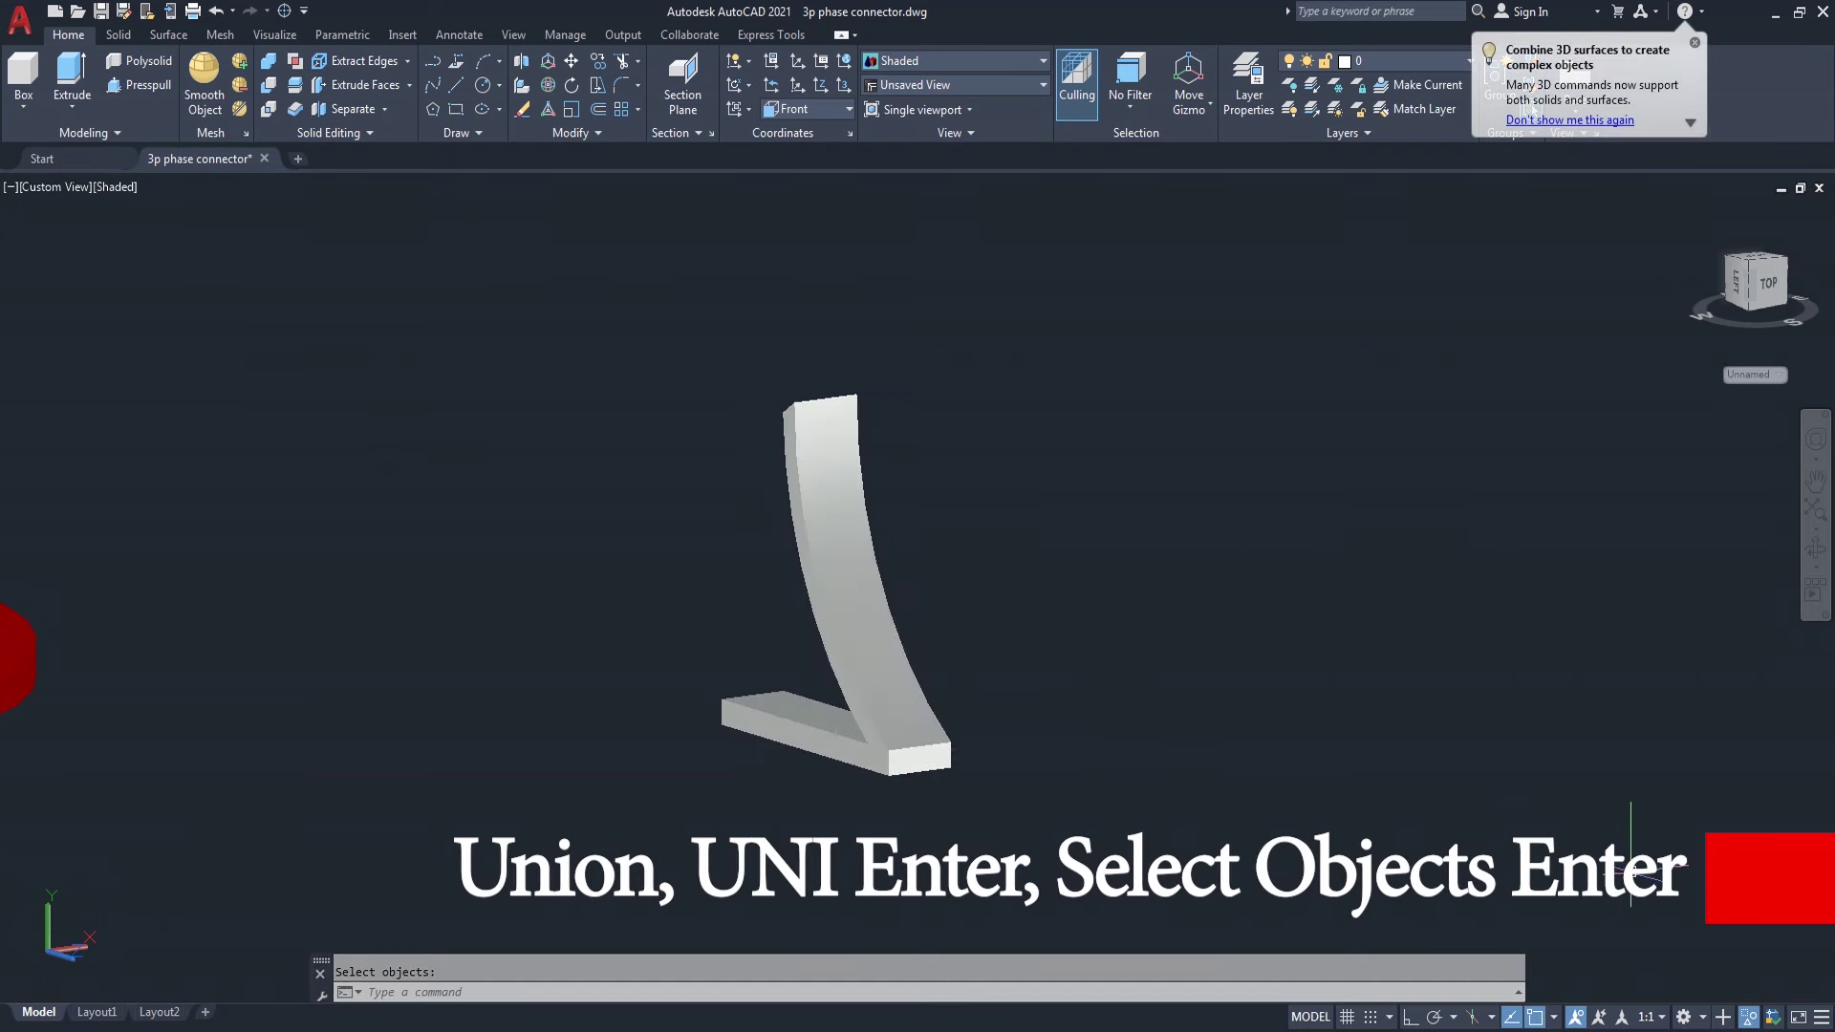
- End object isolation and orbit the view to reveal the red plug
left_click(1745, 1019)
left_click(1625, 1011)
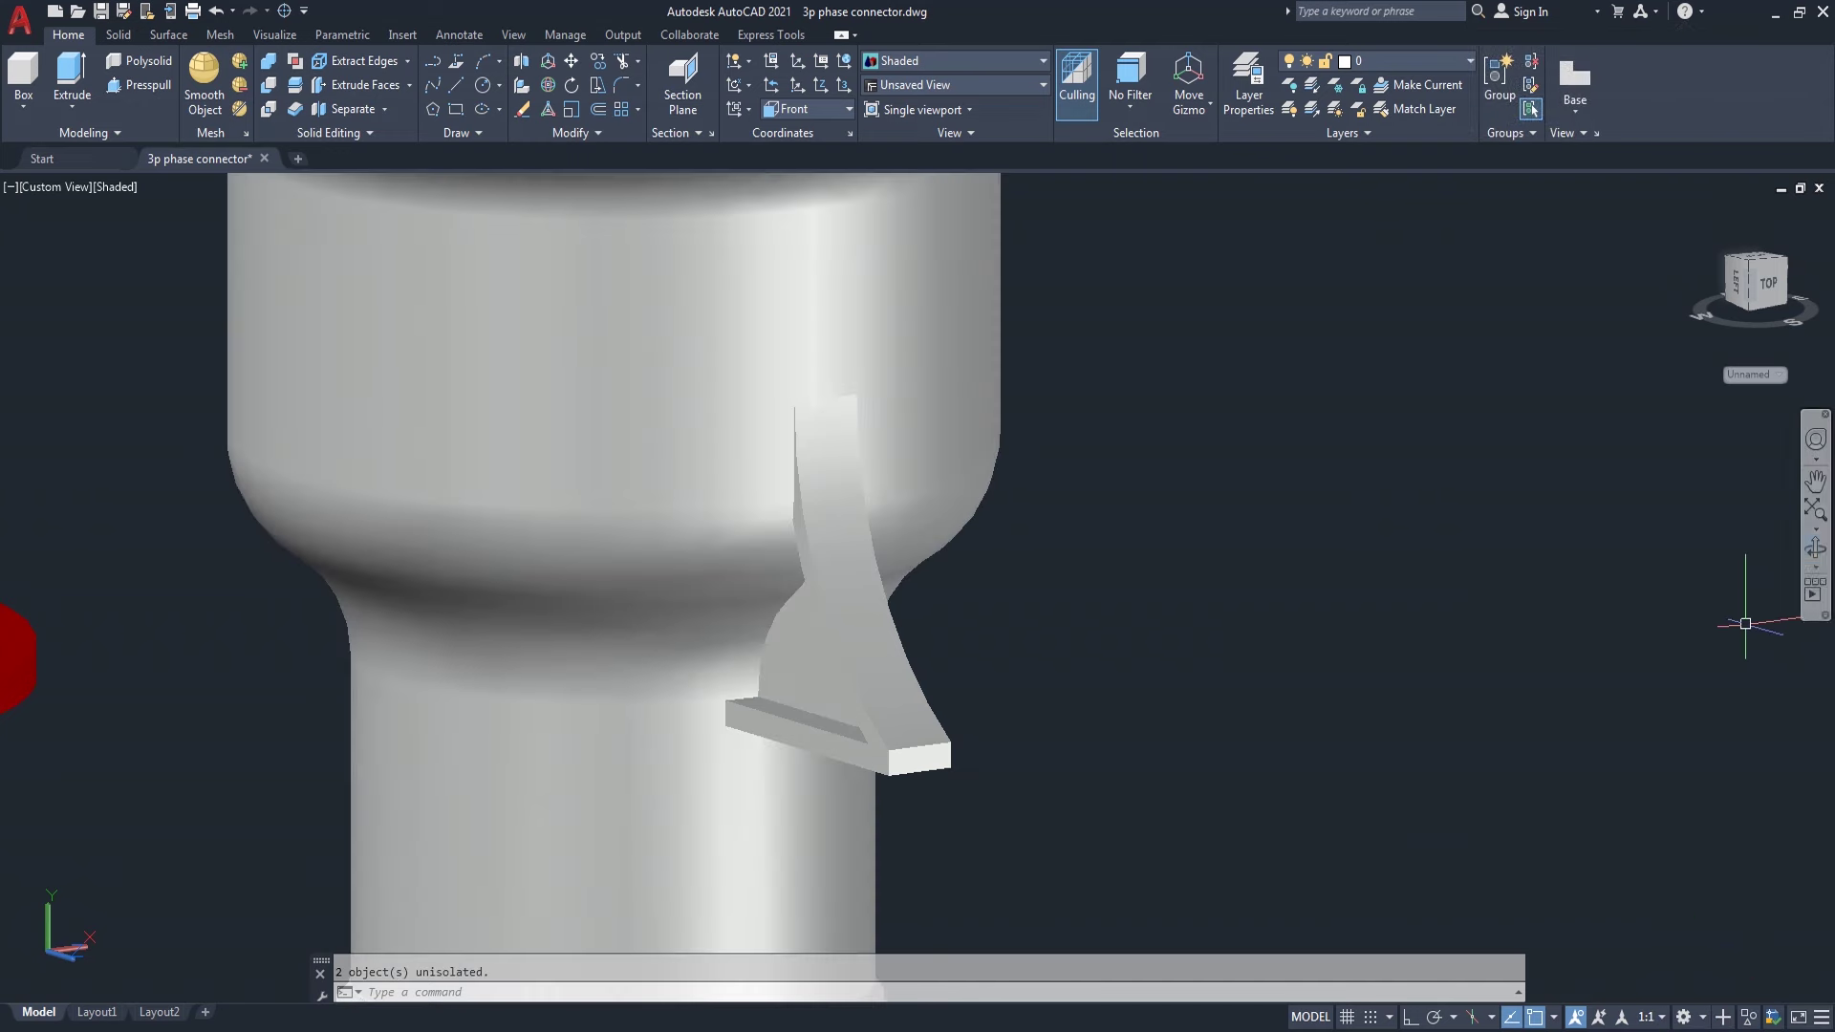
left_click(1813, 561)
mouse_move(1000, 717)
left_mouse_down()
mouse_move(1143, 647)
mouse_move(759, 614)
mouse_move(942, 659)
mouse_move(1028, 656)
mouse_move(1151, 418)
mouse_move(1073, 650)
mouse_move(1213, 634)
left_mouse_up()
right_click(1249, 499)
left_click(1281, 513)
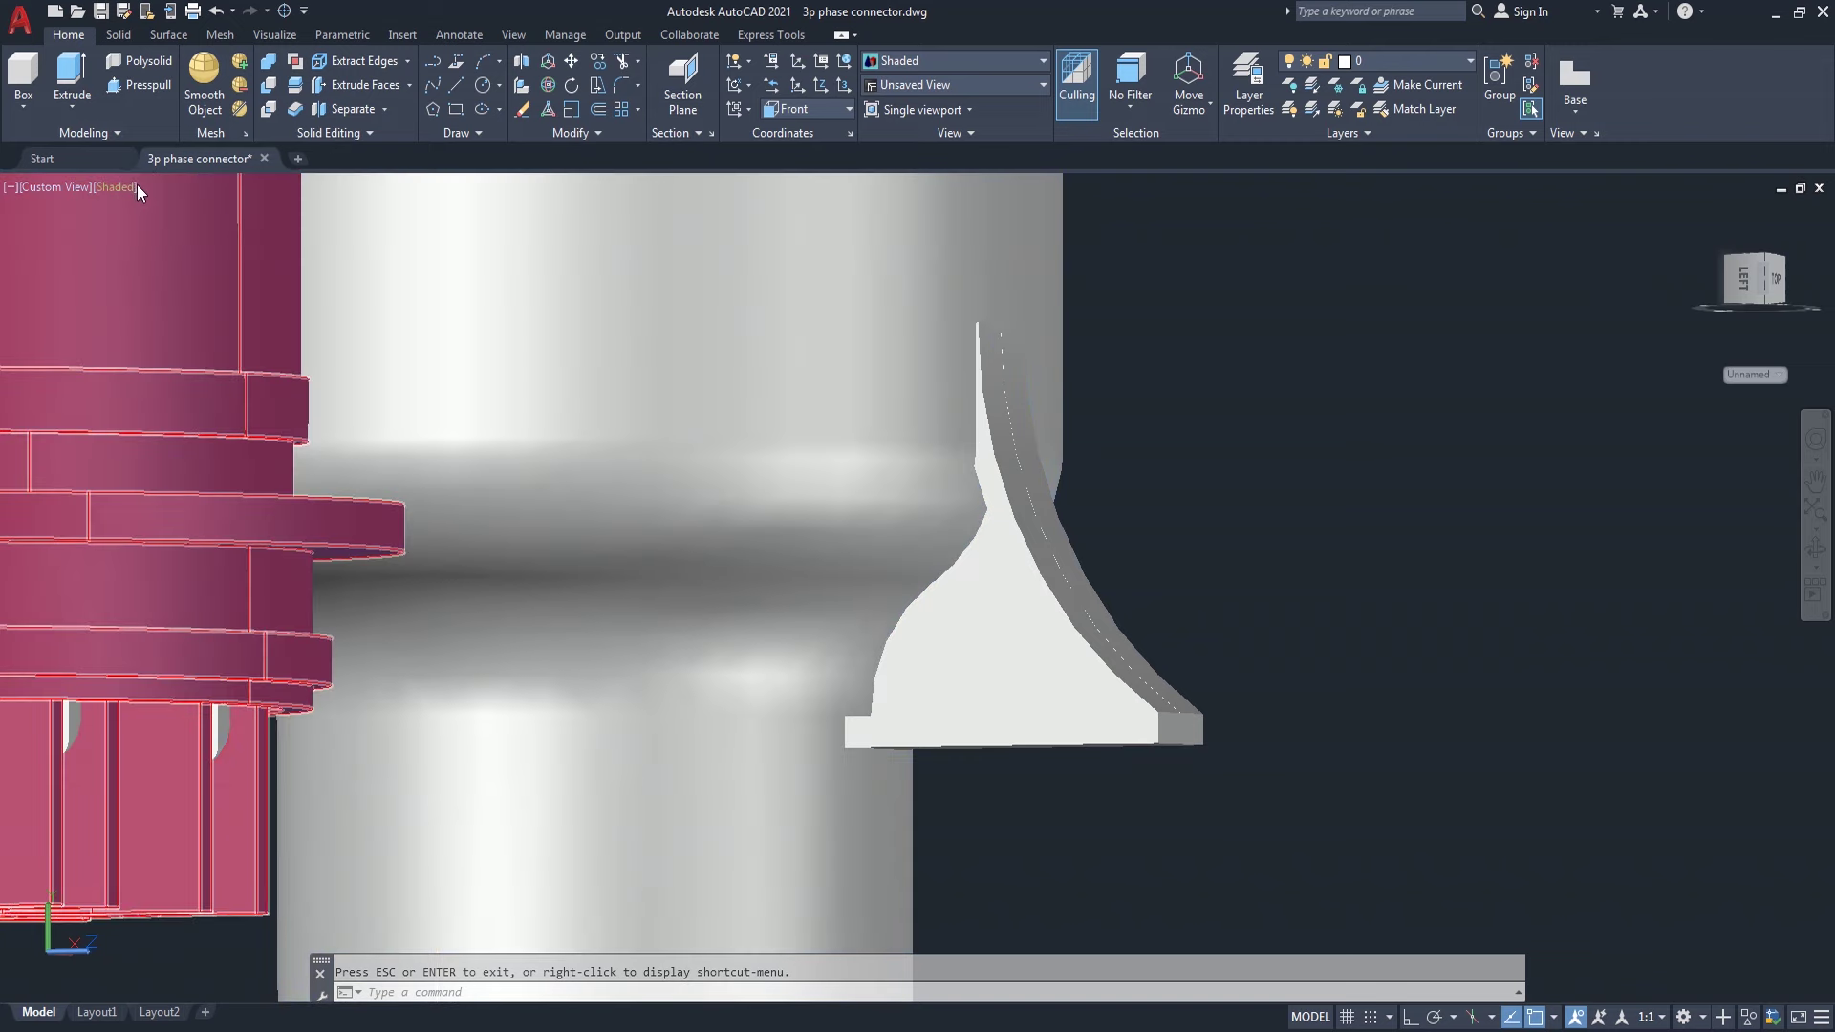
- Switch to 2D Wireframe and orbit into a tilted 3D view
left_click(136, 186)
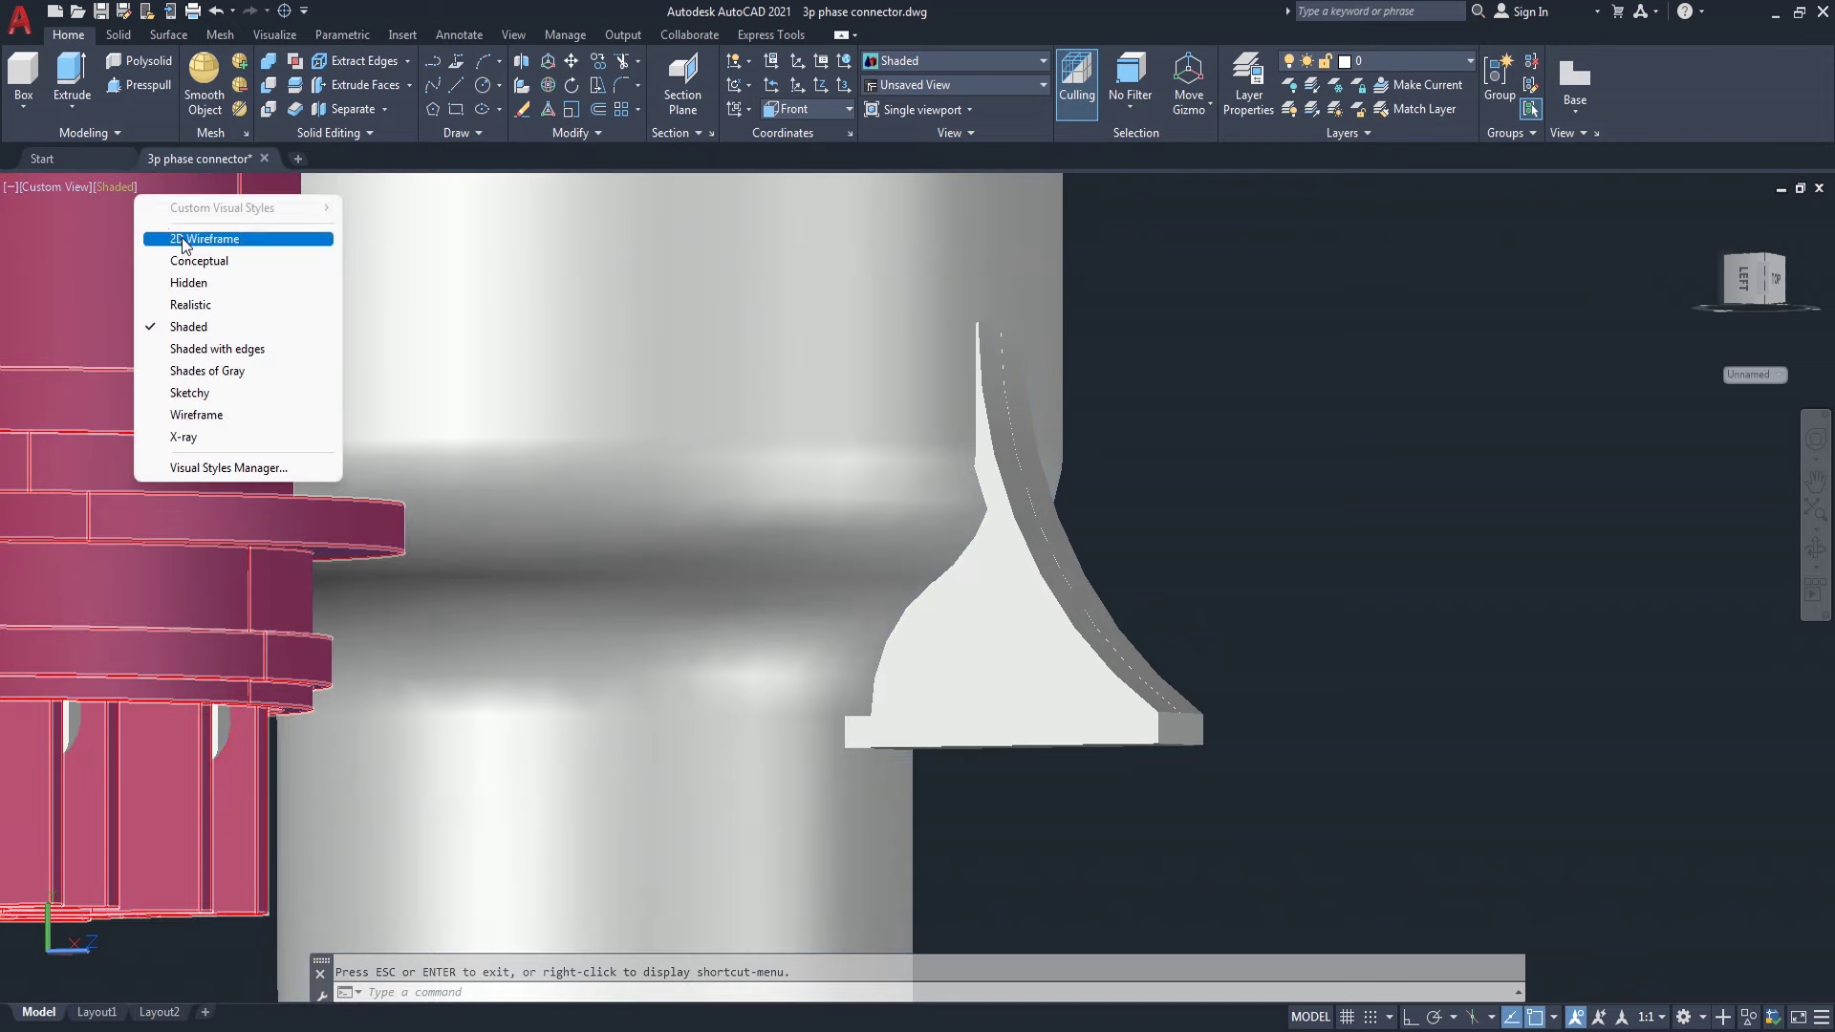
left_click(182, 238)
scroll(1027, 659, "up", 2)
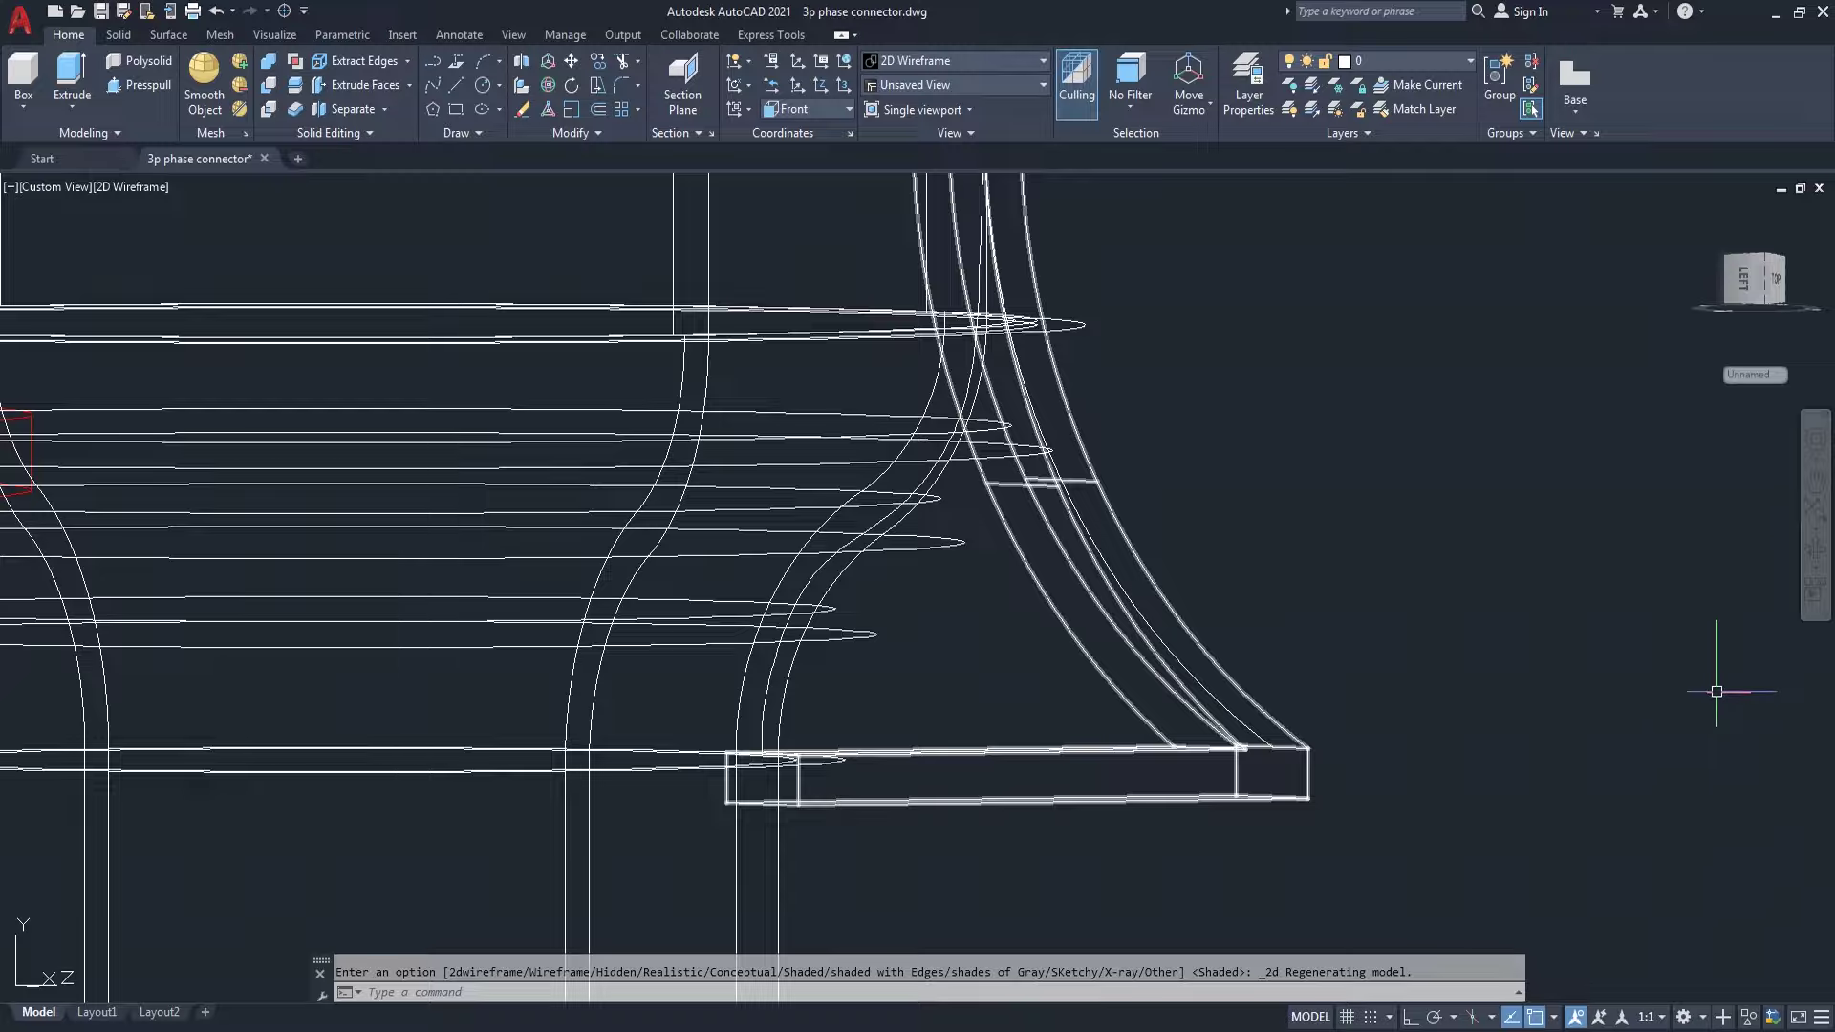
left_click(1815, 547)
mouse_move(1510, 612)
left_mouse_down()
mouse_move(1320, 665)
mouse_move(1259, 712)
mouse_move(1192, 700)
mouse_move(1254, 711)
mouse_move(1335, 606)
left_mouse_up()
right_click(1335, 606)
left_click(1372, 618)
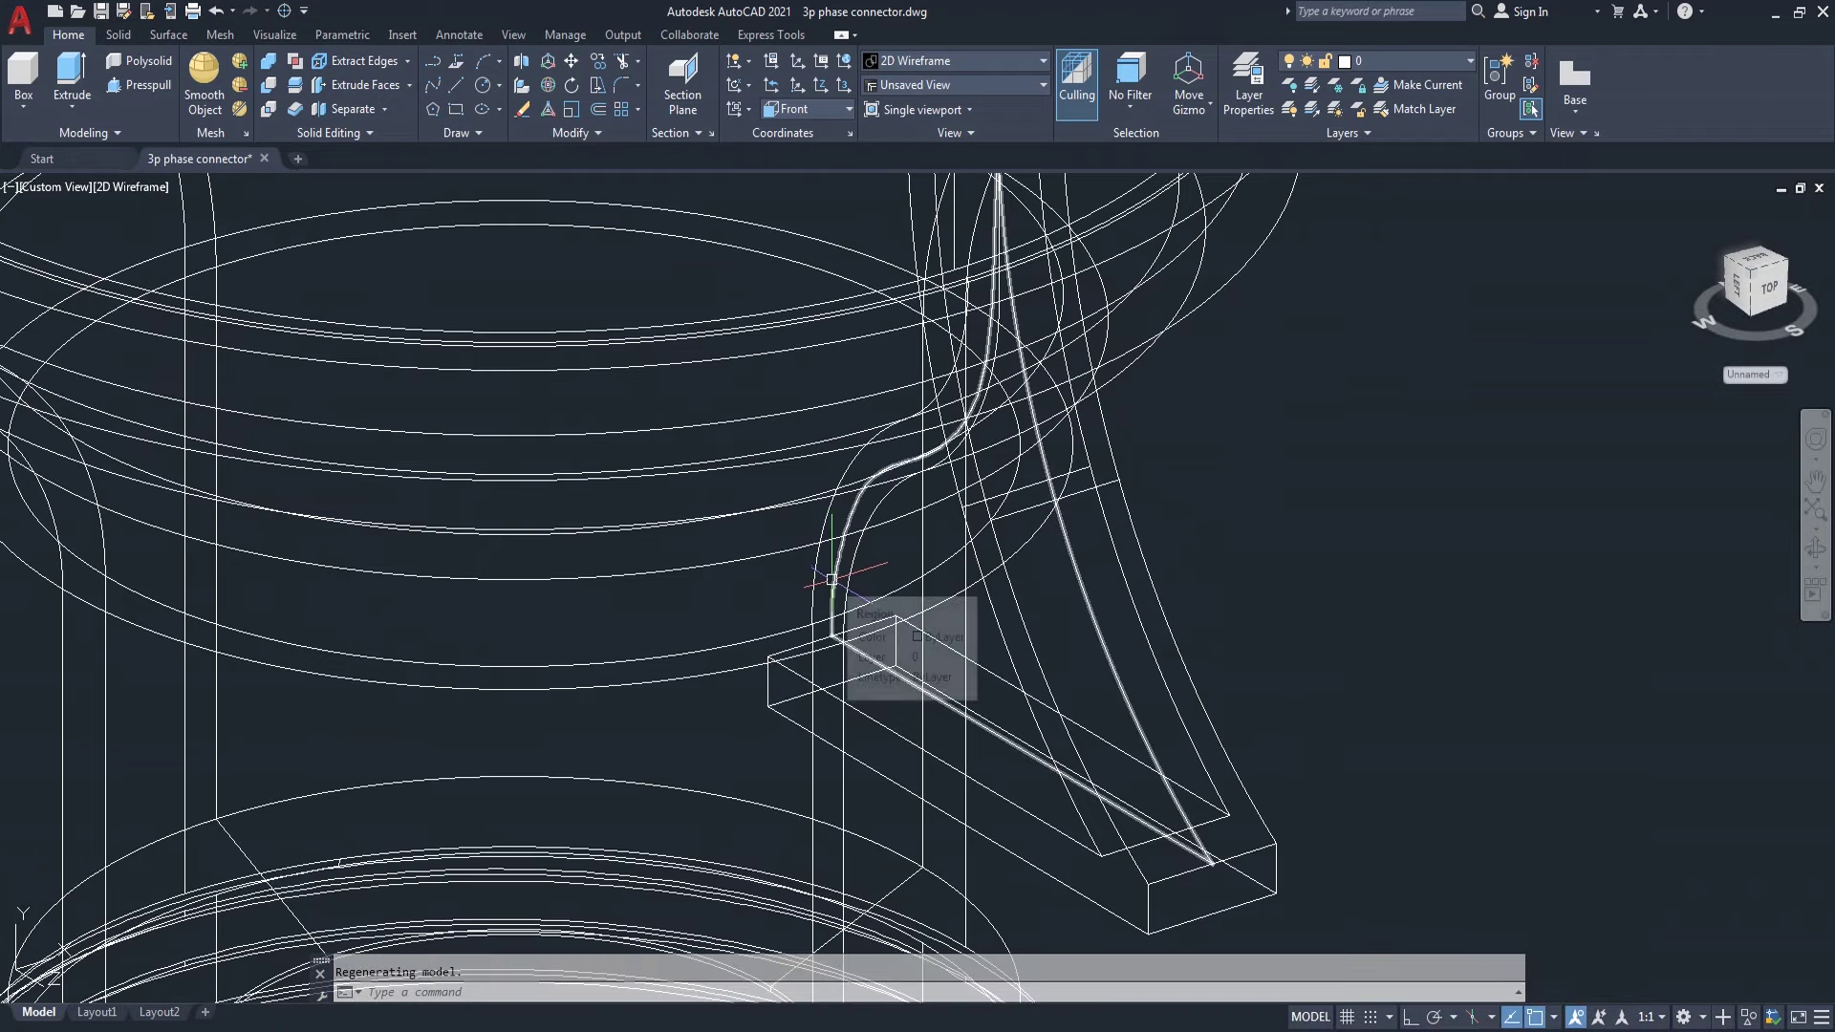
- Extrude the curved profile beside the rib to a height of 1
type("ext")
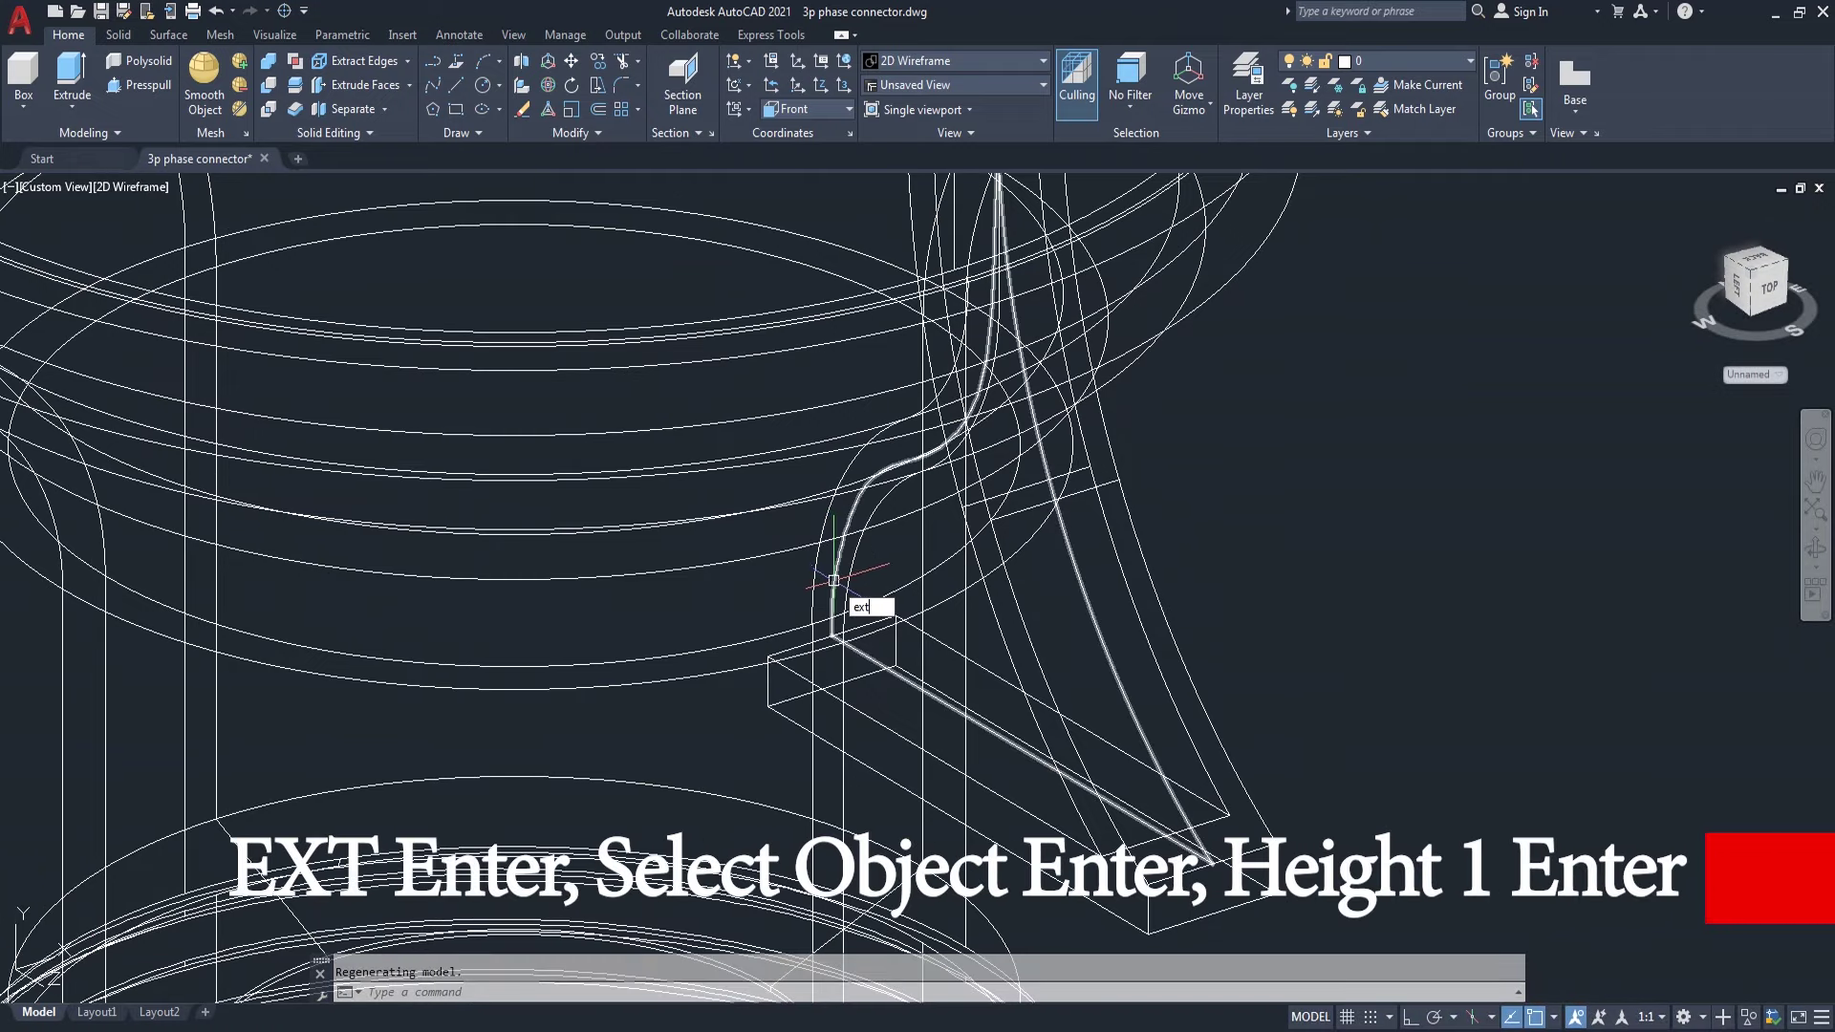
key("Return")
key("Return")
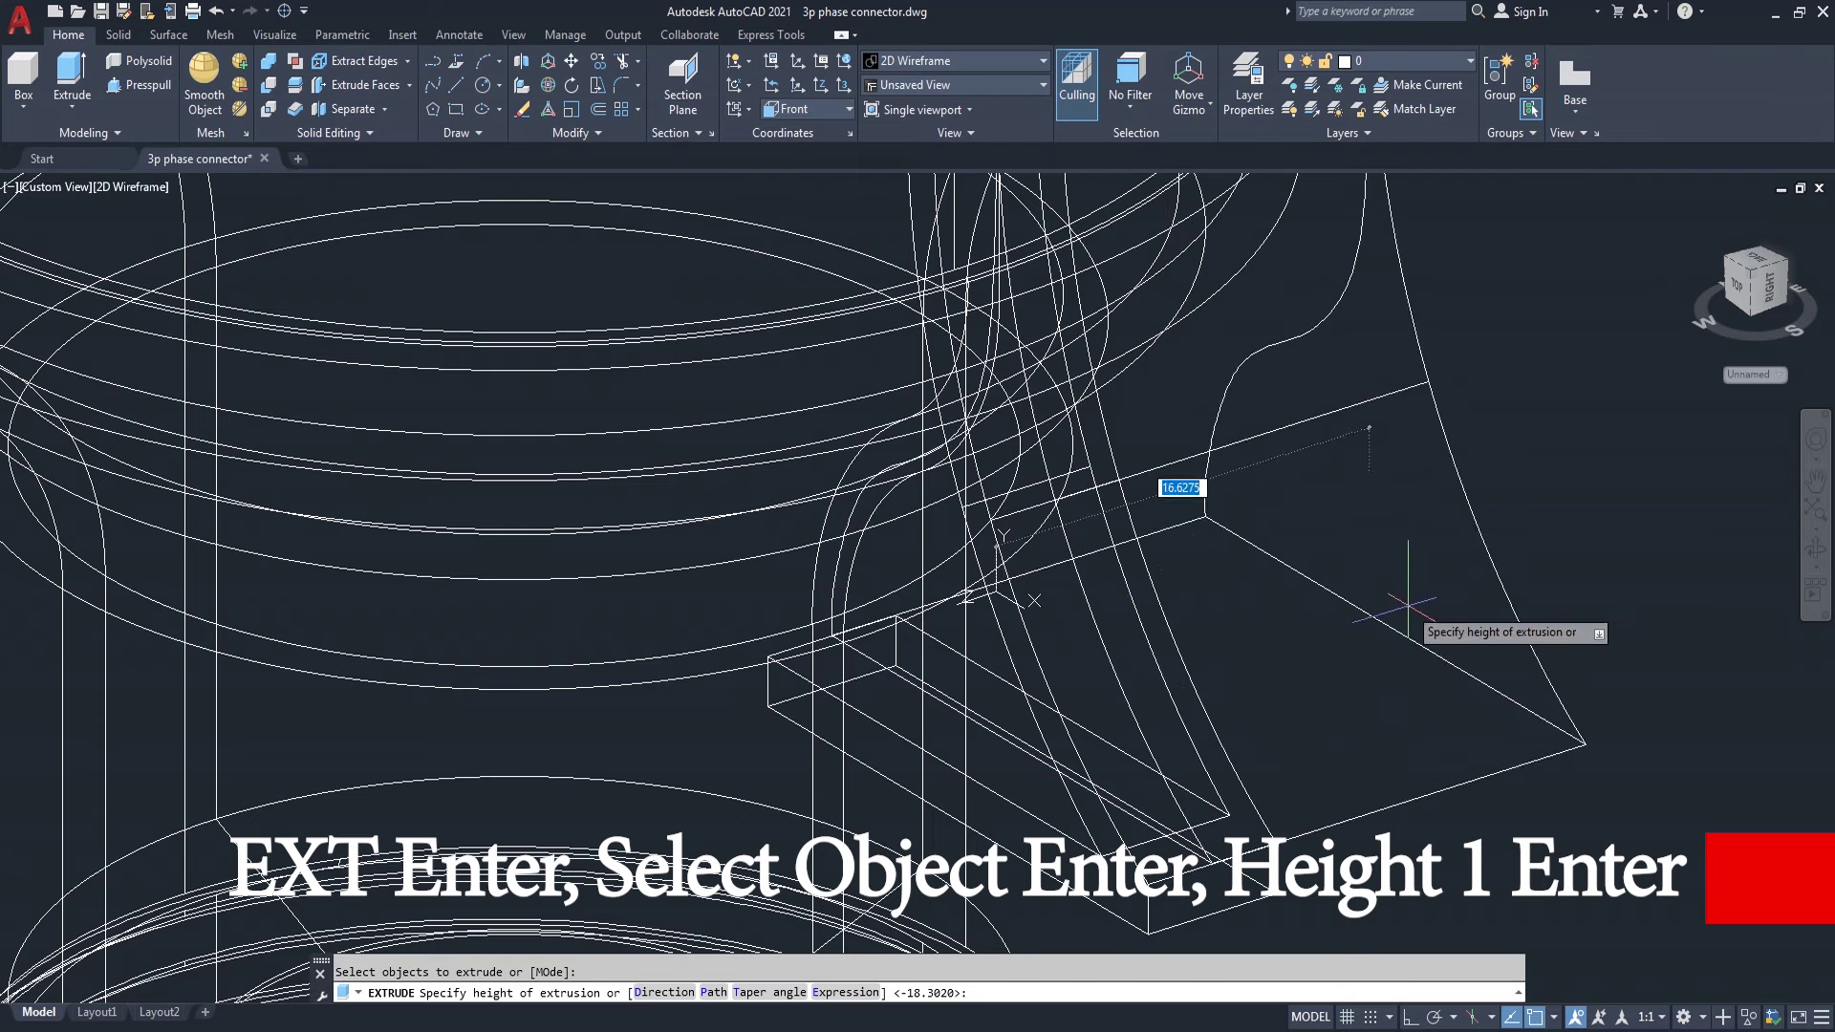
type("1")
key("Return")
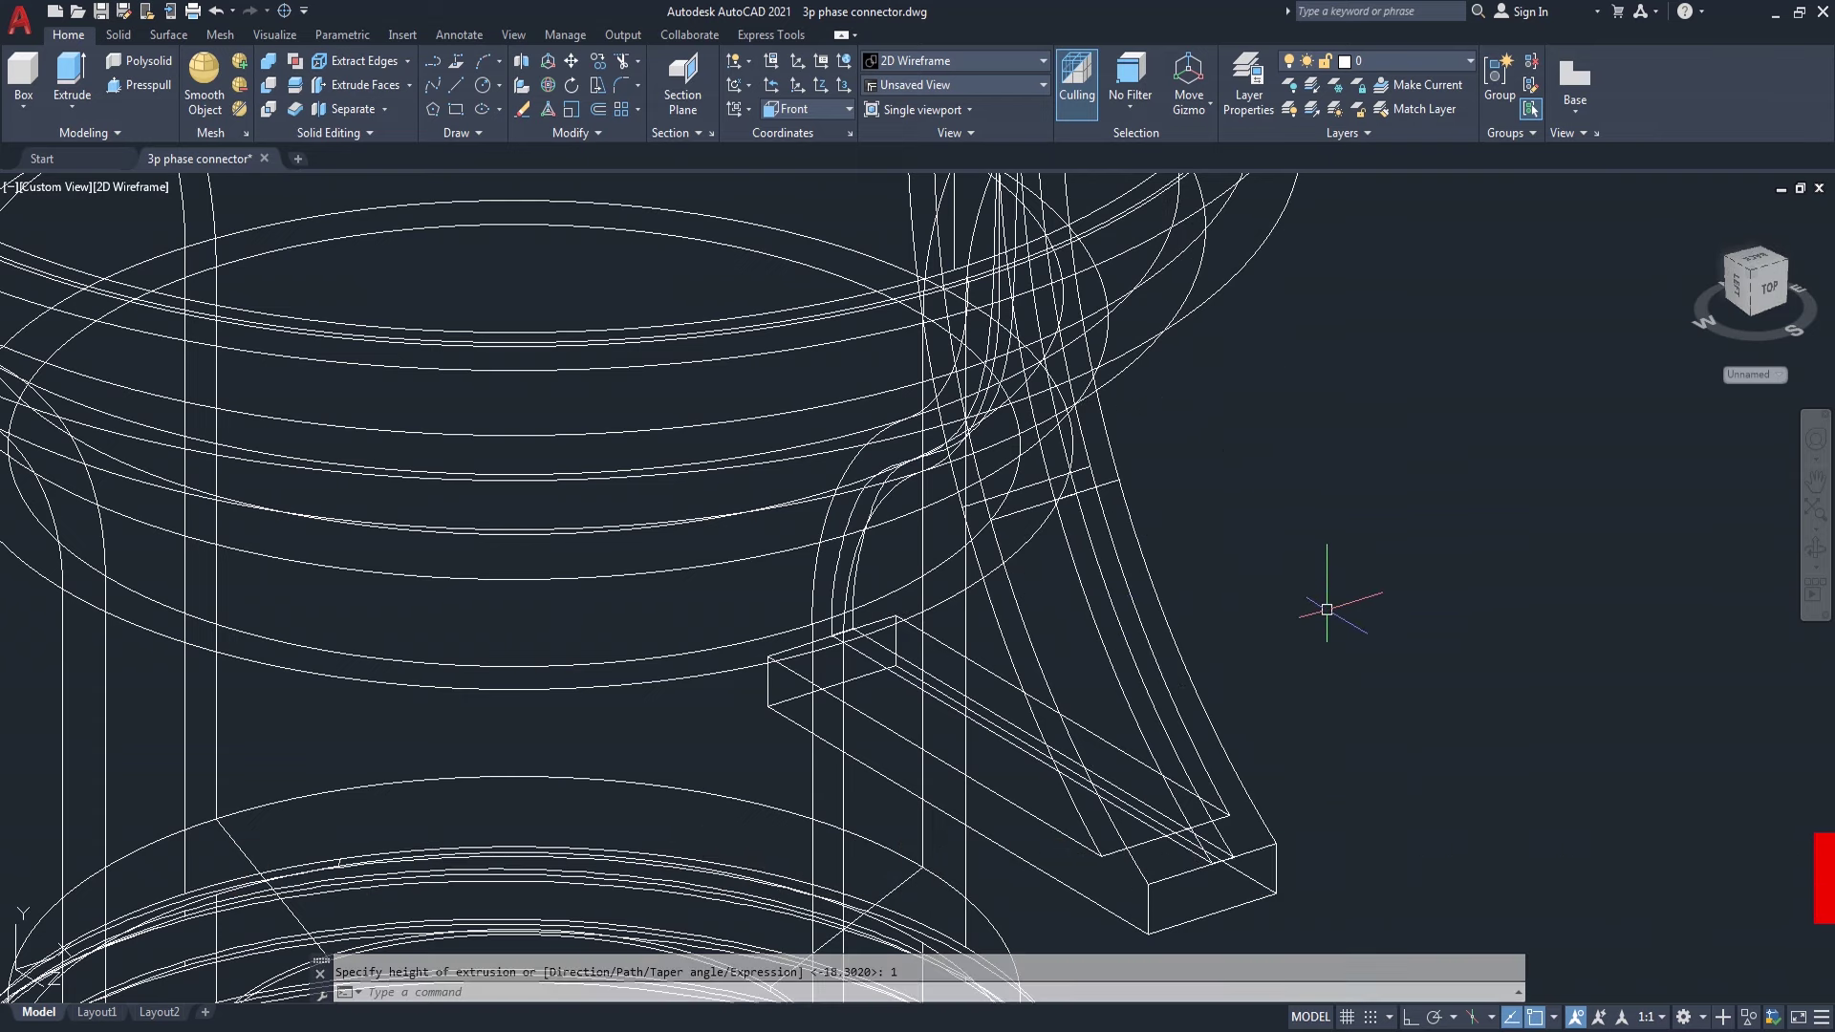
scroll(1276, 879, "up", 4)
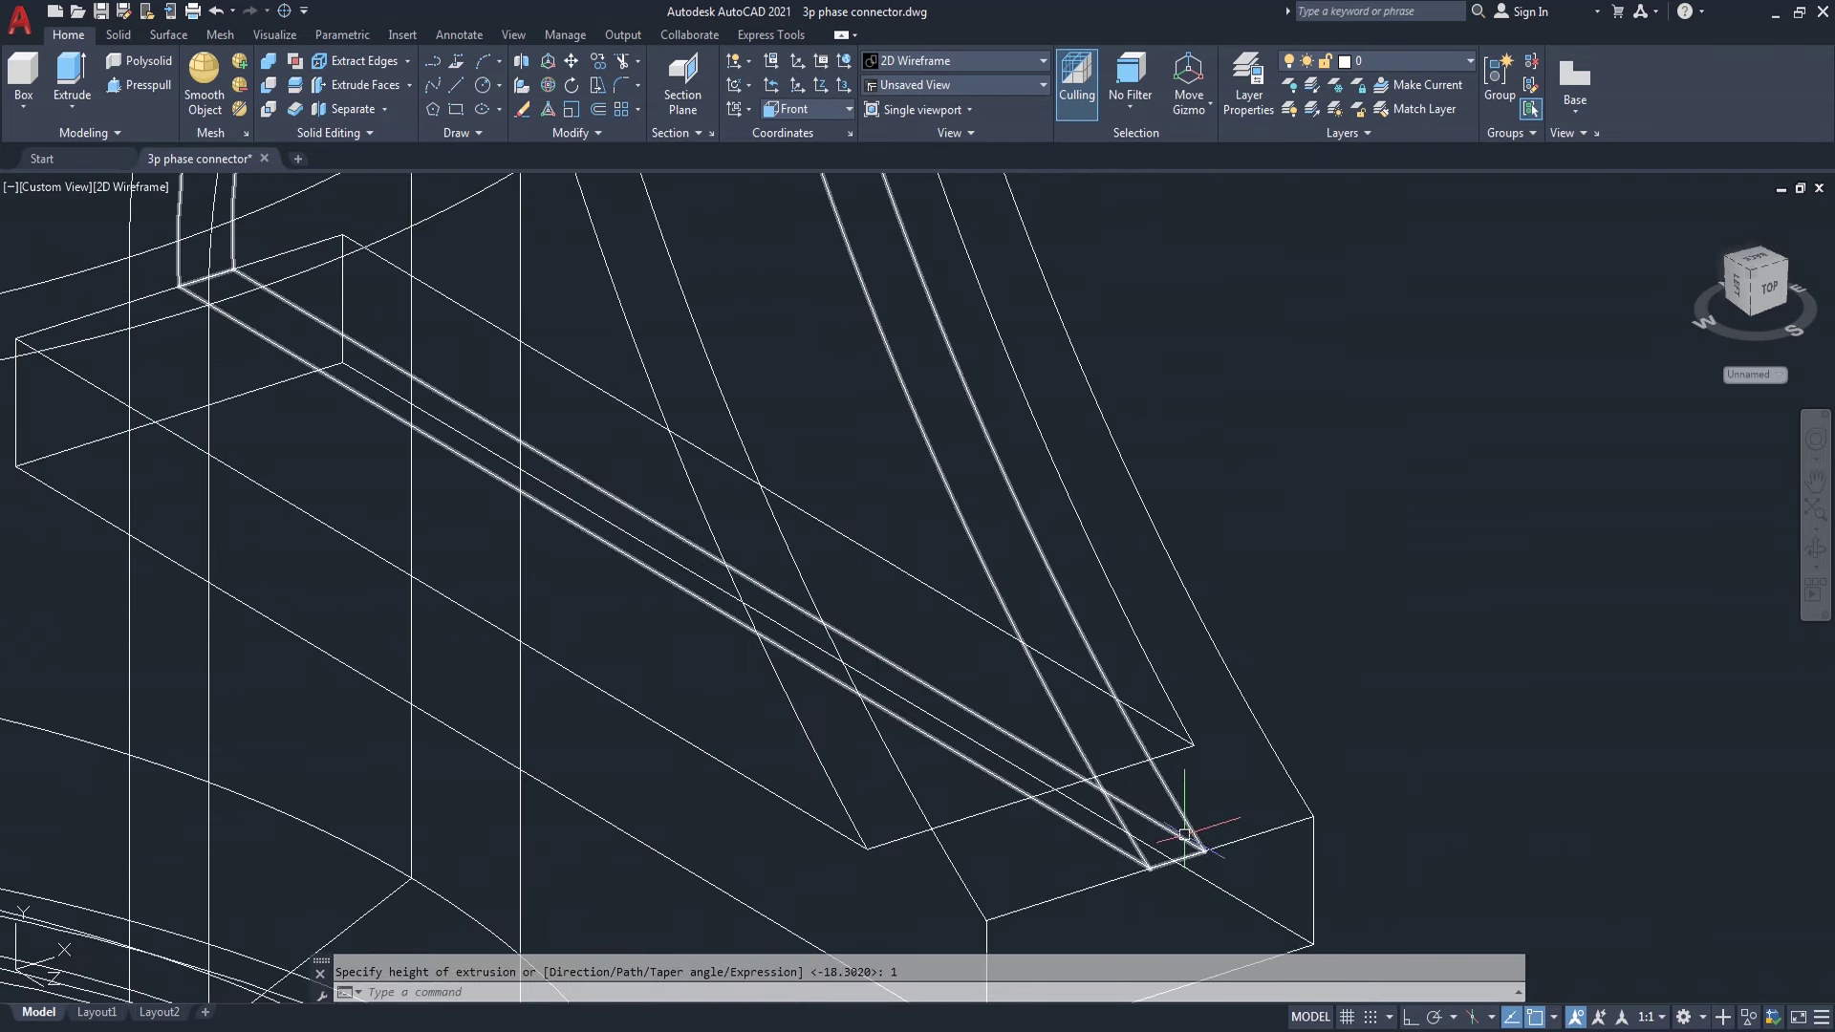
scroll(1175, 831, "down", 2)
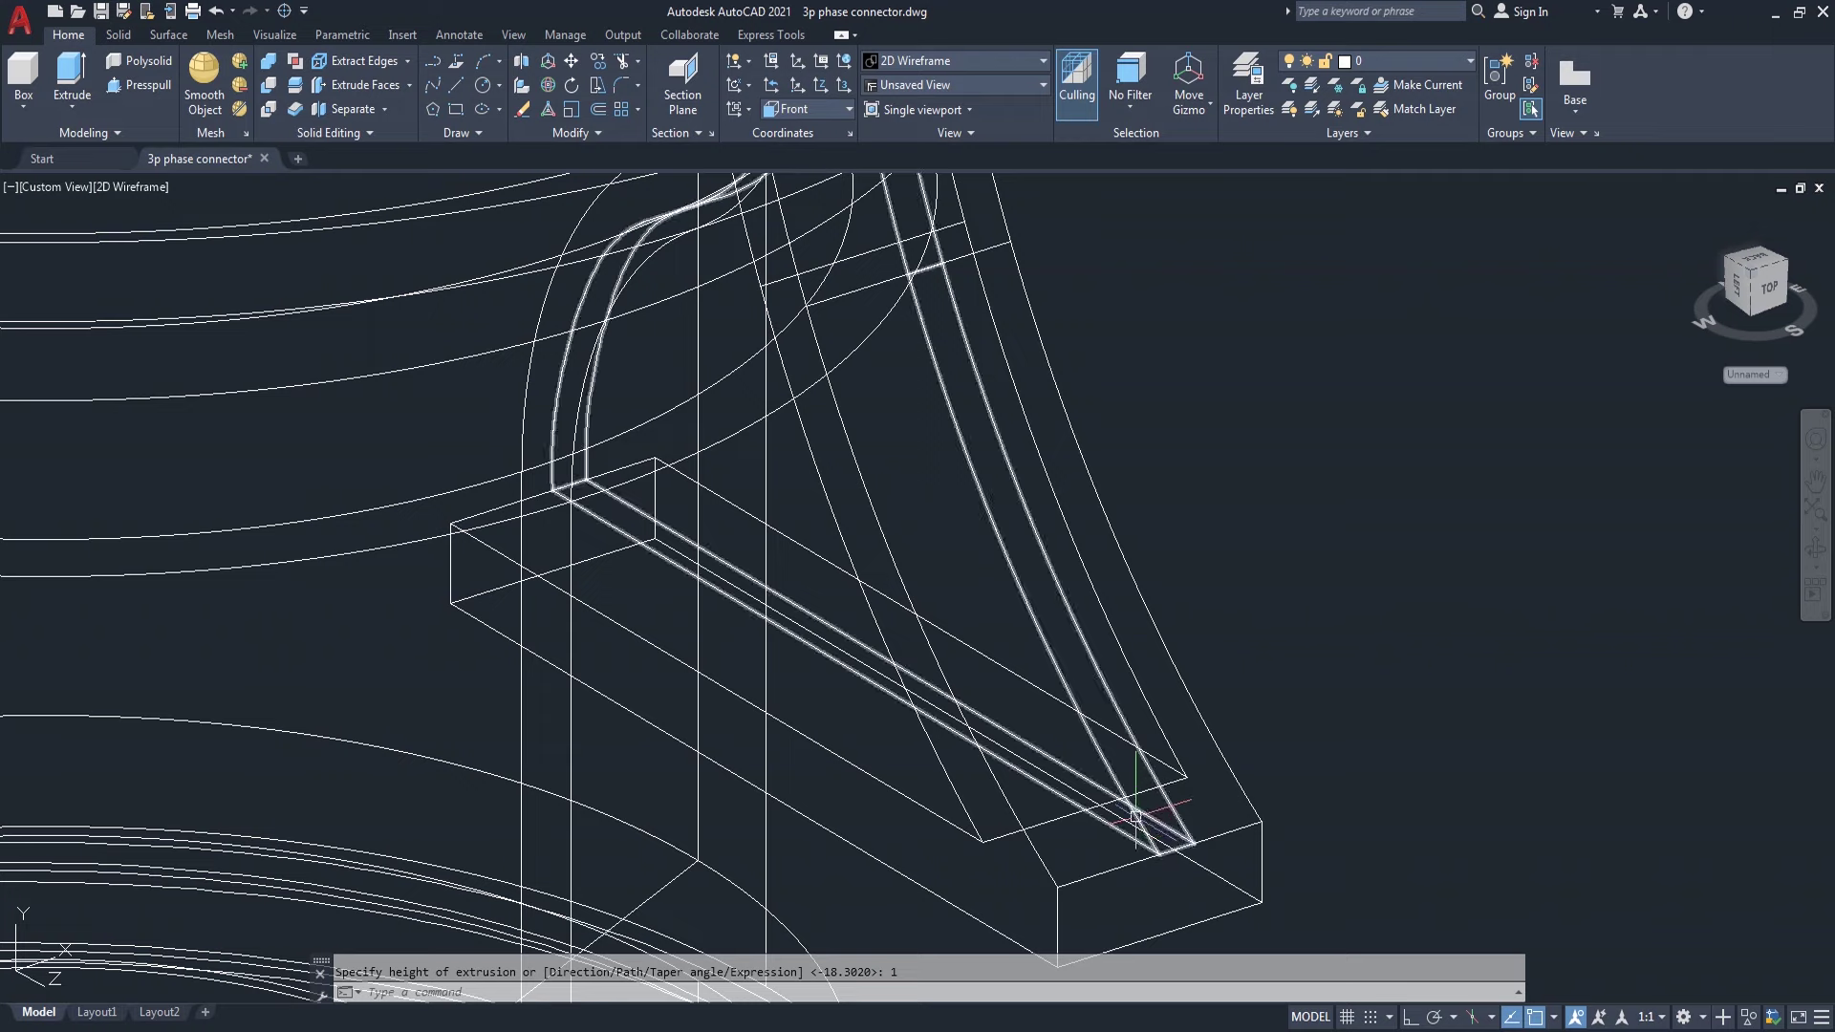
scroll(602, 554, "up", 1)
scroll(593, 555, "up", 1)
scroll(585, 555, "up", 1)
scroll(577, 557, "up", 1)
type("m")
key("Return")
- Move the thin extruded solid from its corner into place against the rib
left_click(649, 464)
left_click(607, 500)
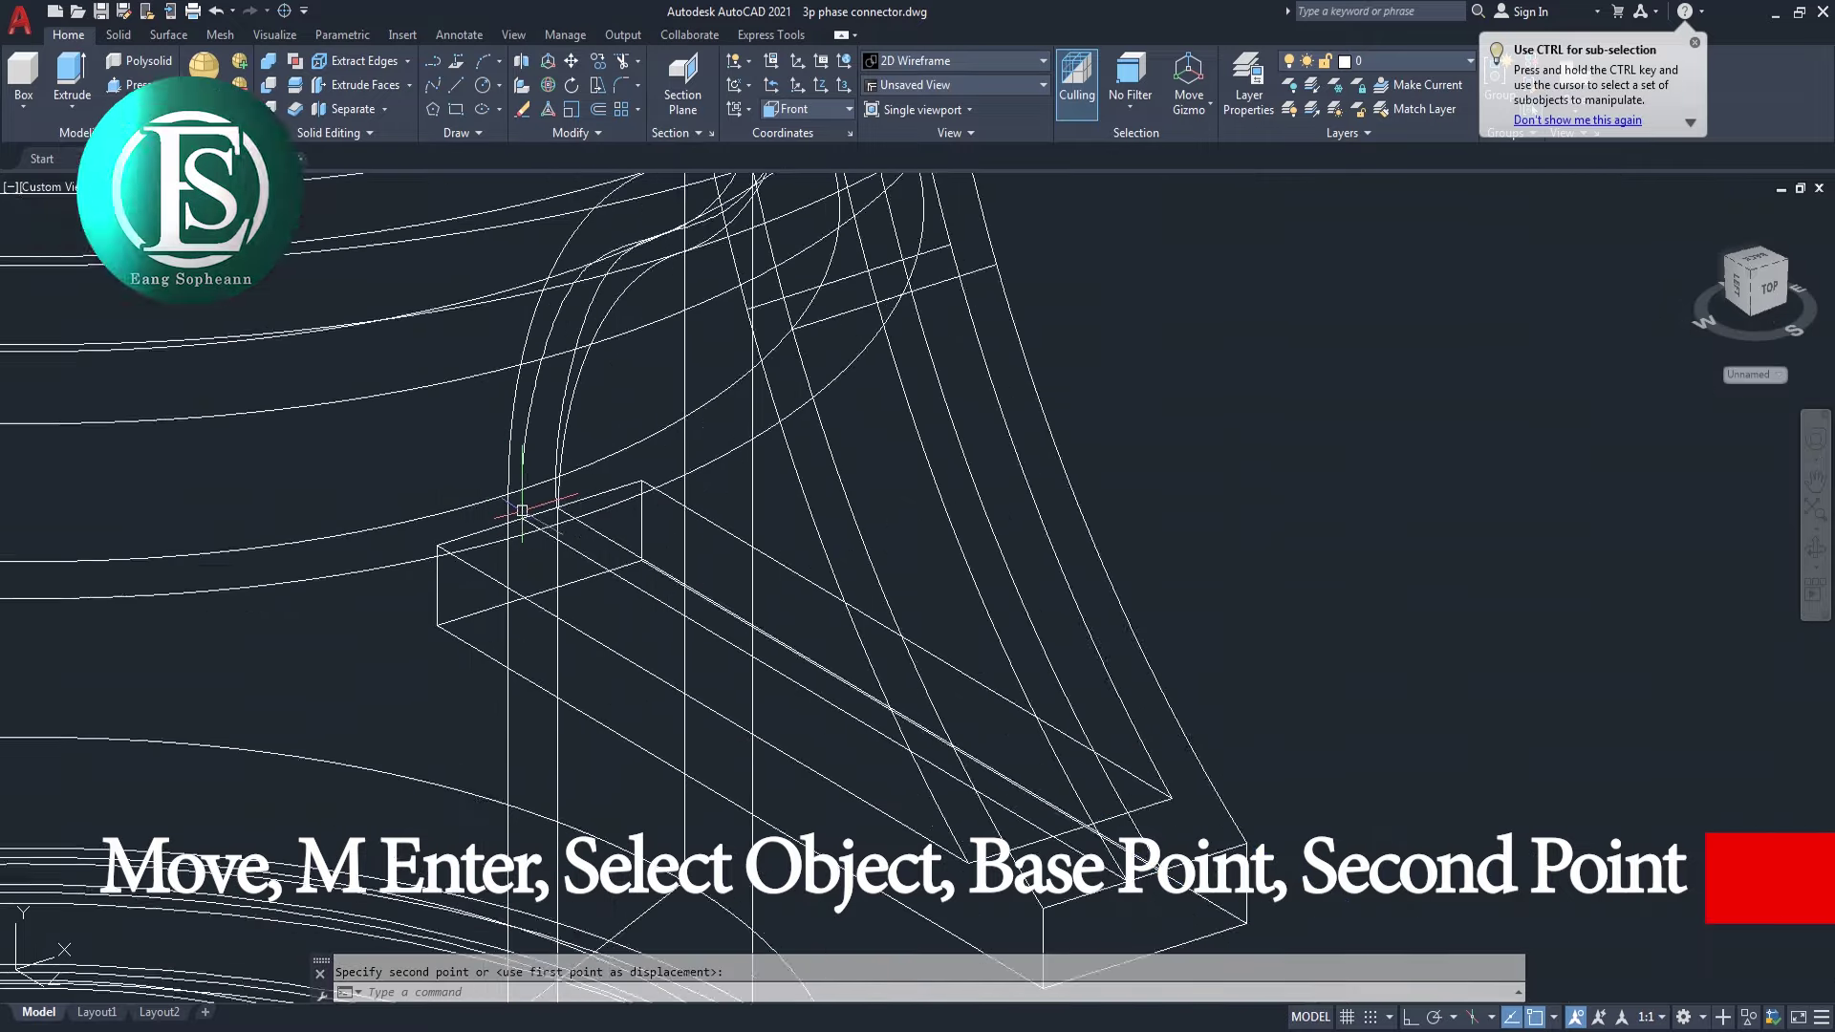
scroll(522, 510, "down", 1)
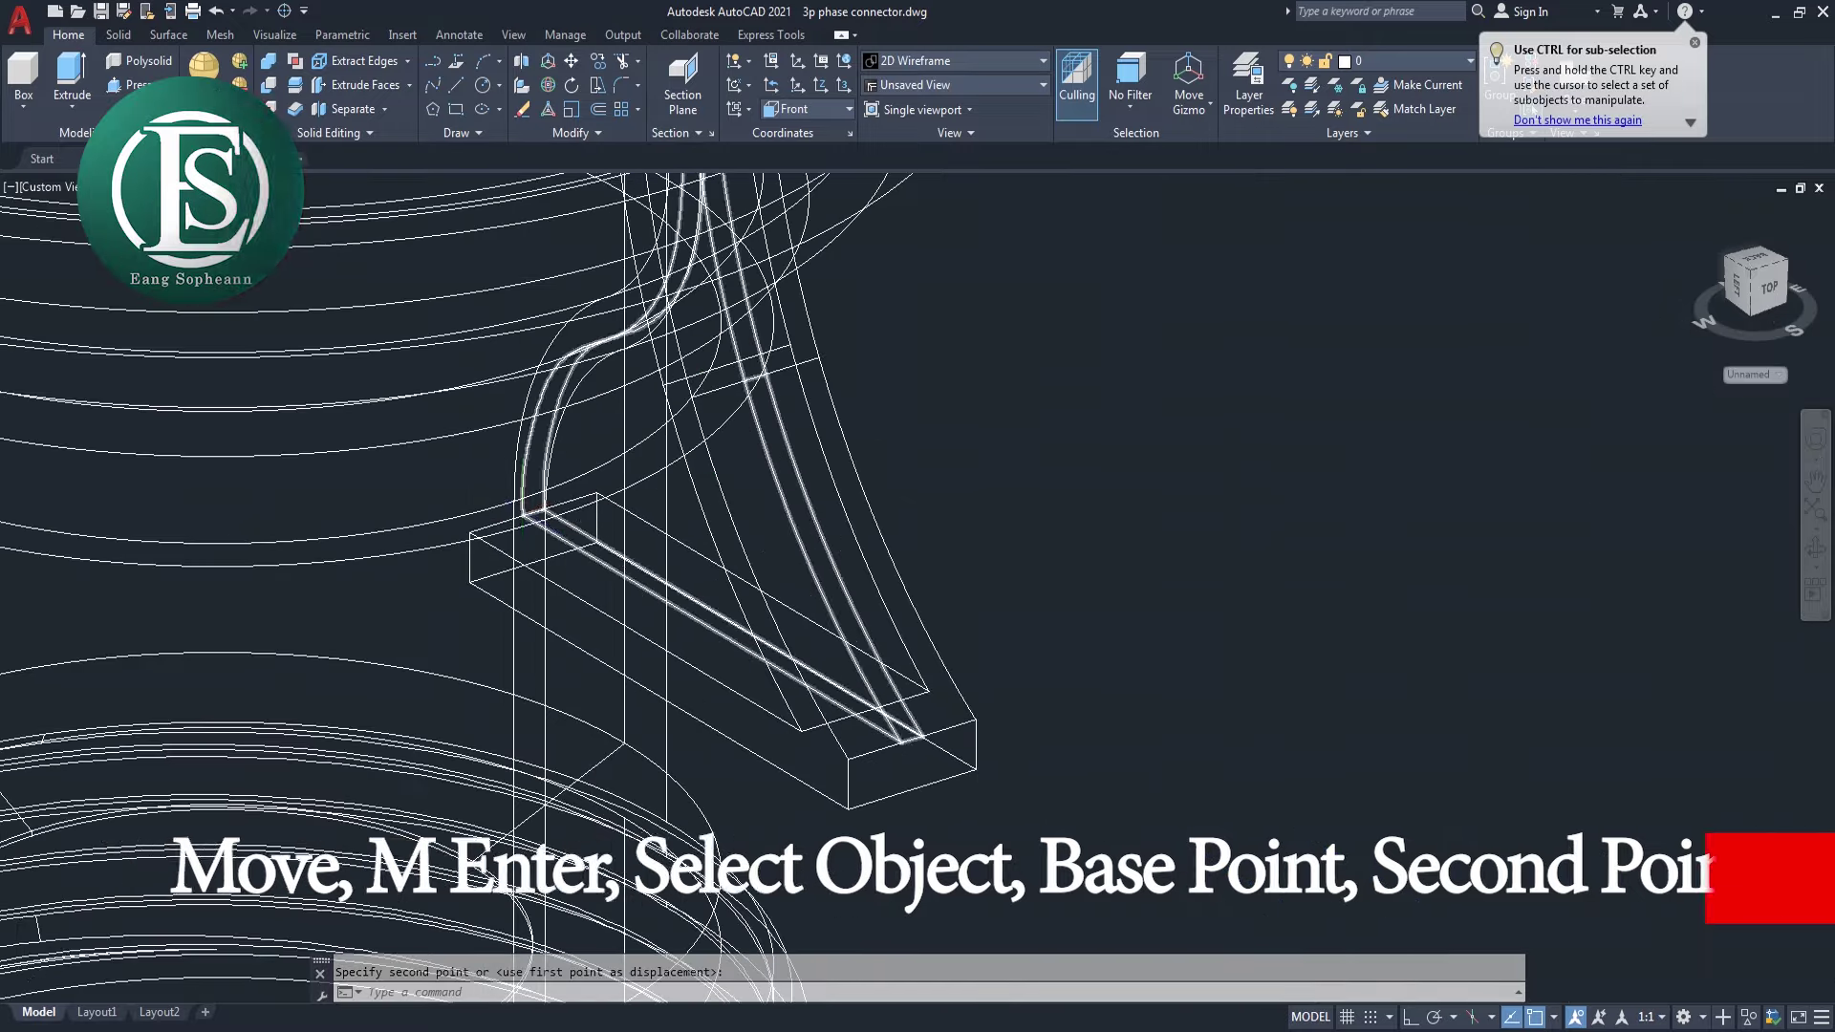
scroll(522, 510, "down", 2)
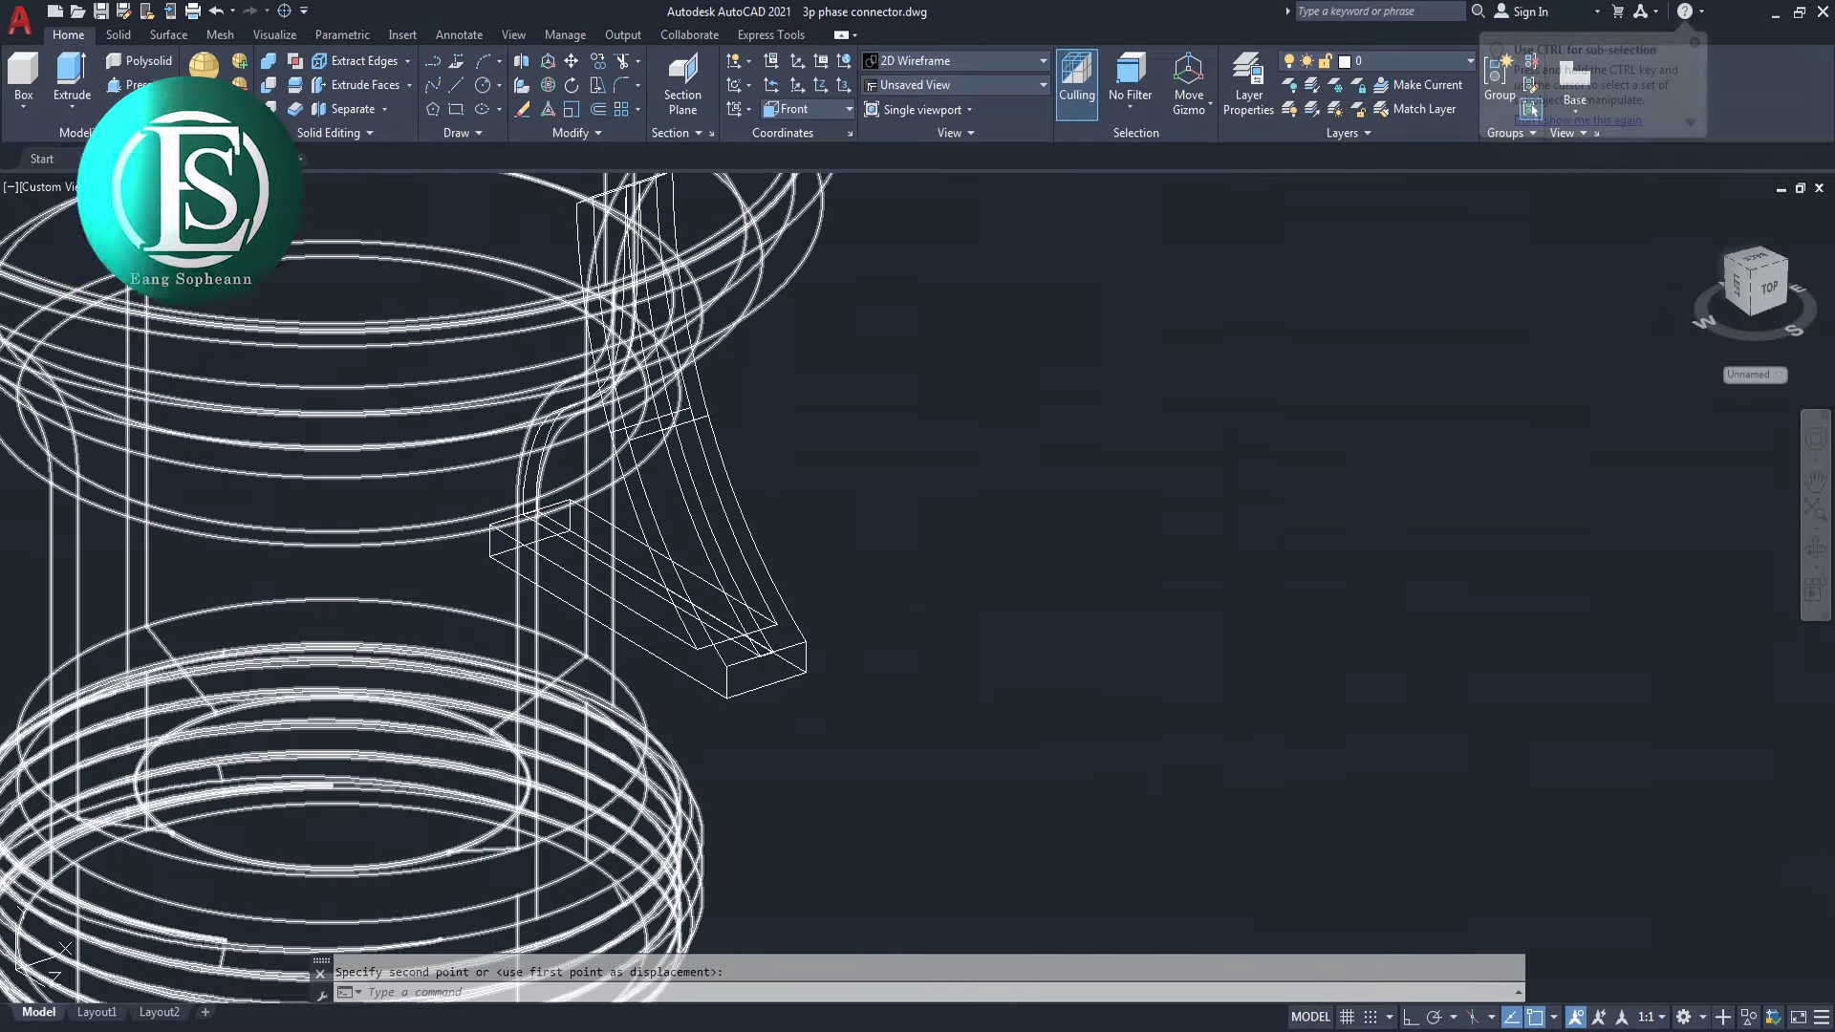
- Return to Shaded display and orbit to look down into both parts
left_click(134, 186)
left_click(211, 326)
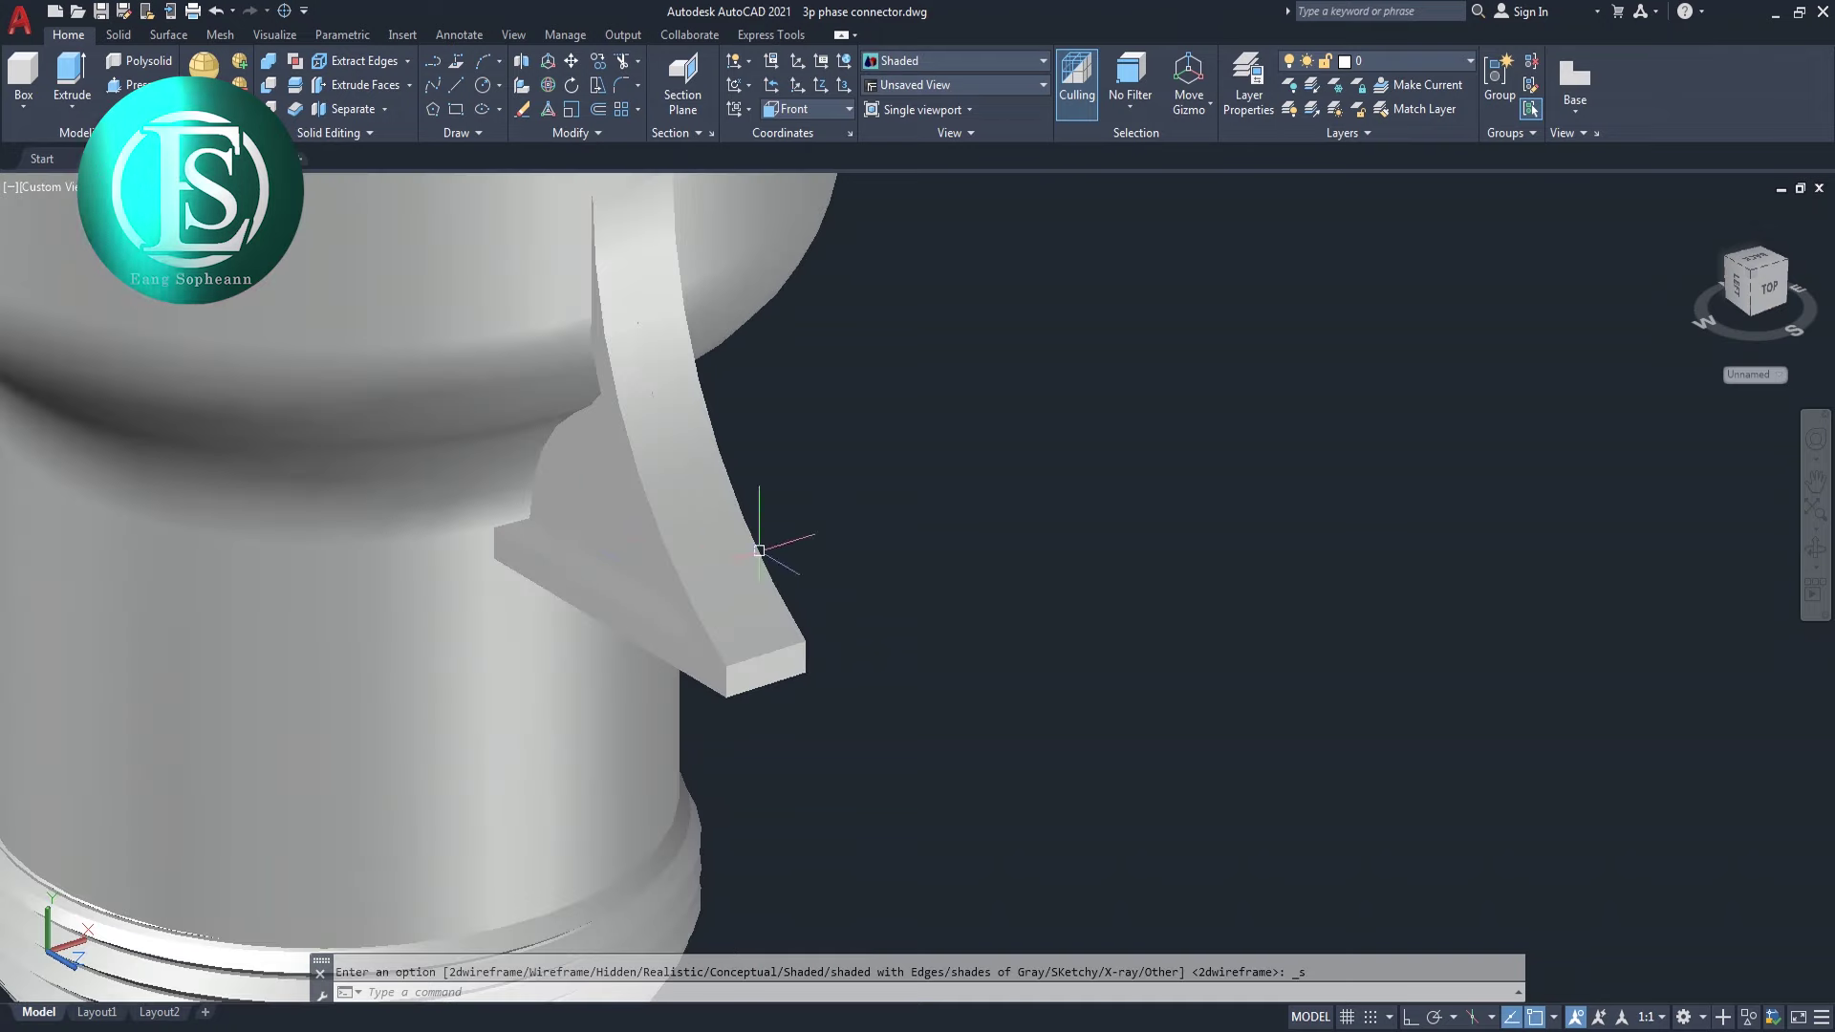
scroll(758, 512, "down", 3)
left_click(1815, 547)
mouse_move(1024, 615)
left_mouse_down()
mouse_move(1004, 520)
mouse_move(1117, 507)
mouse_move(938, 553)
mouse_move(983, 537)
mouse_move(1276, 576)
mouse_move(1339, 689)
mouse_move(1483, 676)
mouse_move(1128, 519)
mouse_move(1118, 540)
left_mouse_up()
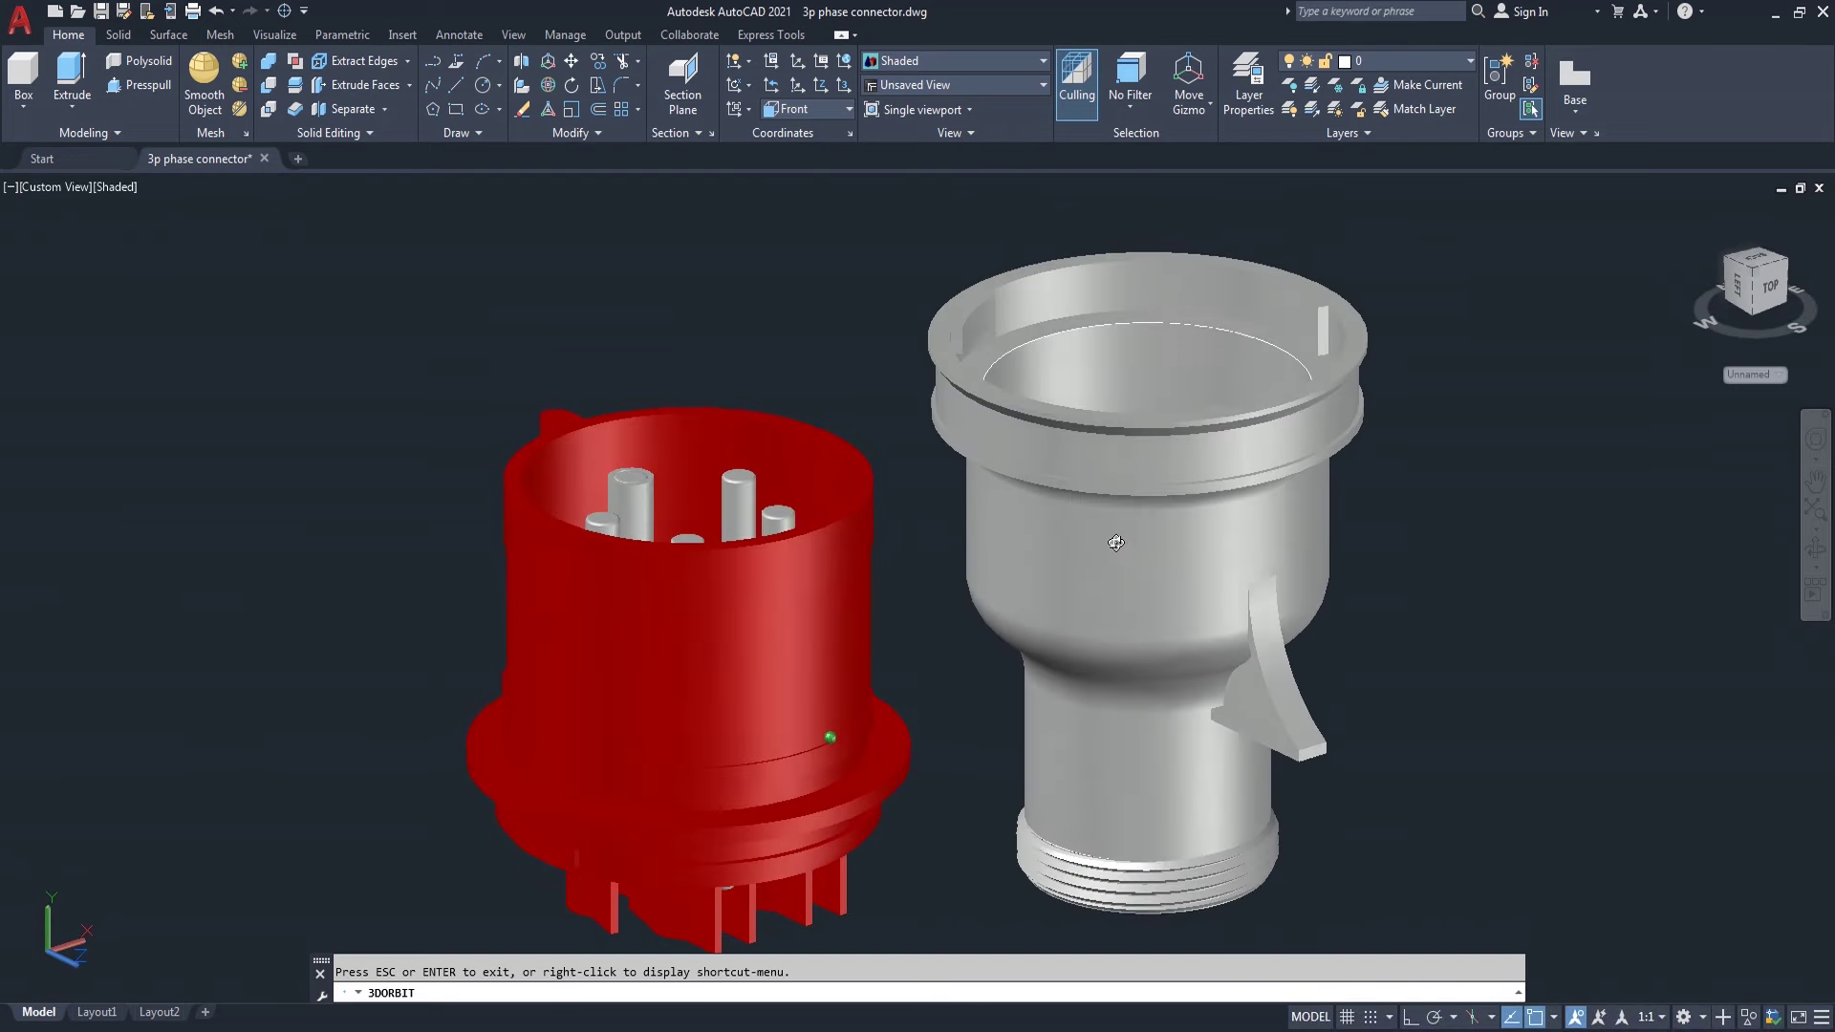
left_click_drag(1325, 601, 1343, 584)
- Union the curved rib with the grey connector body
scroll(1325, 601, "down", 3)
scroll(1325, 601, "up", 2)
right_click(1343, 584)
left_click(1433, 572)
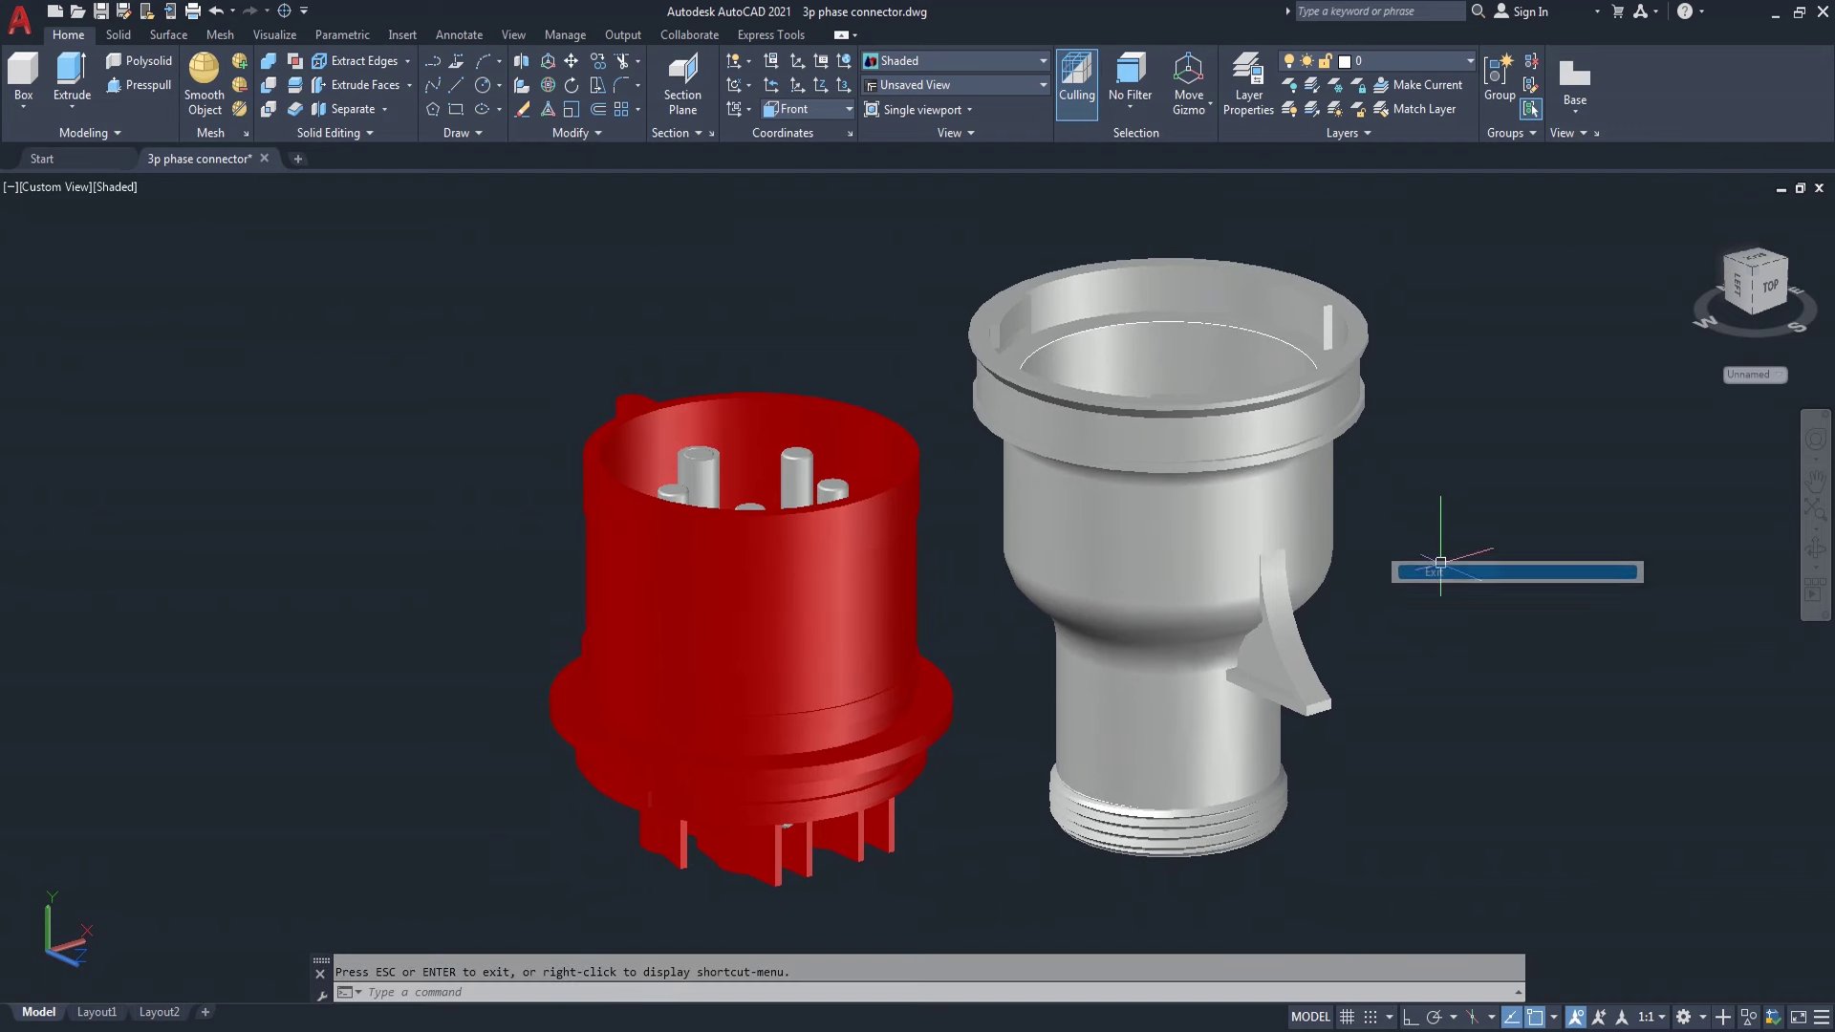
type("un")
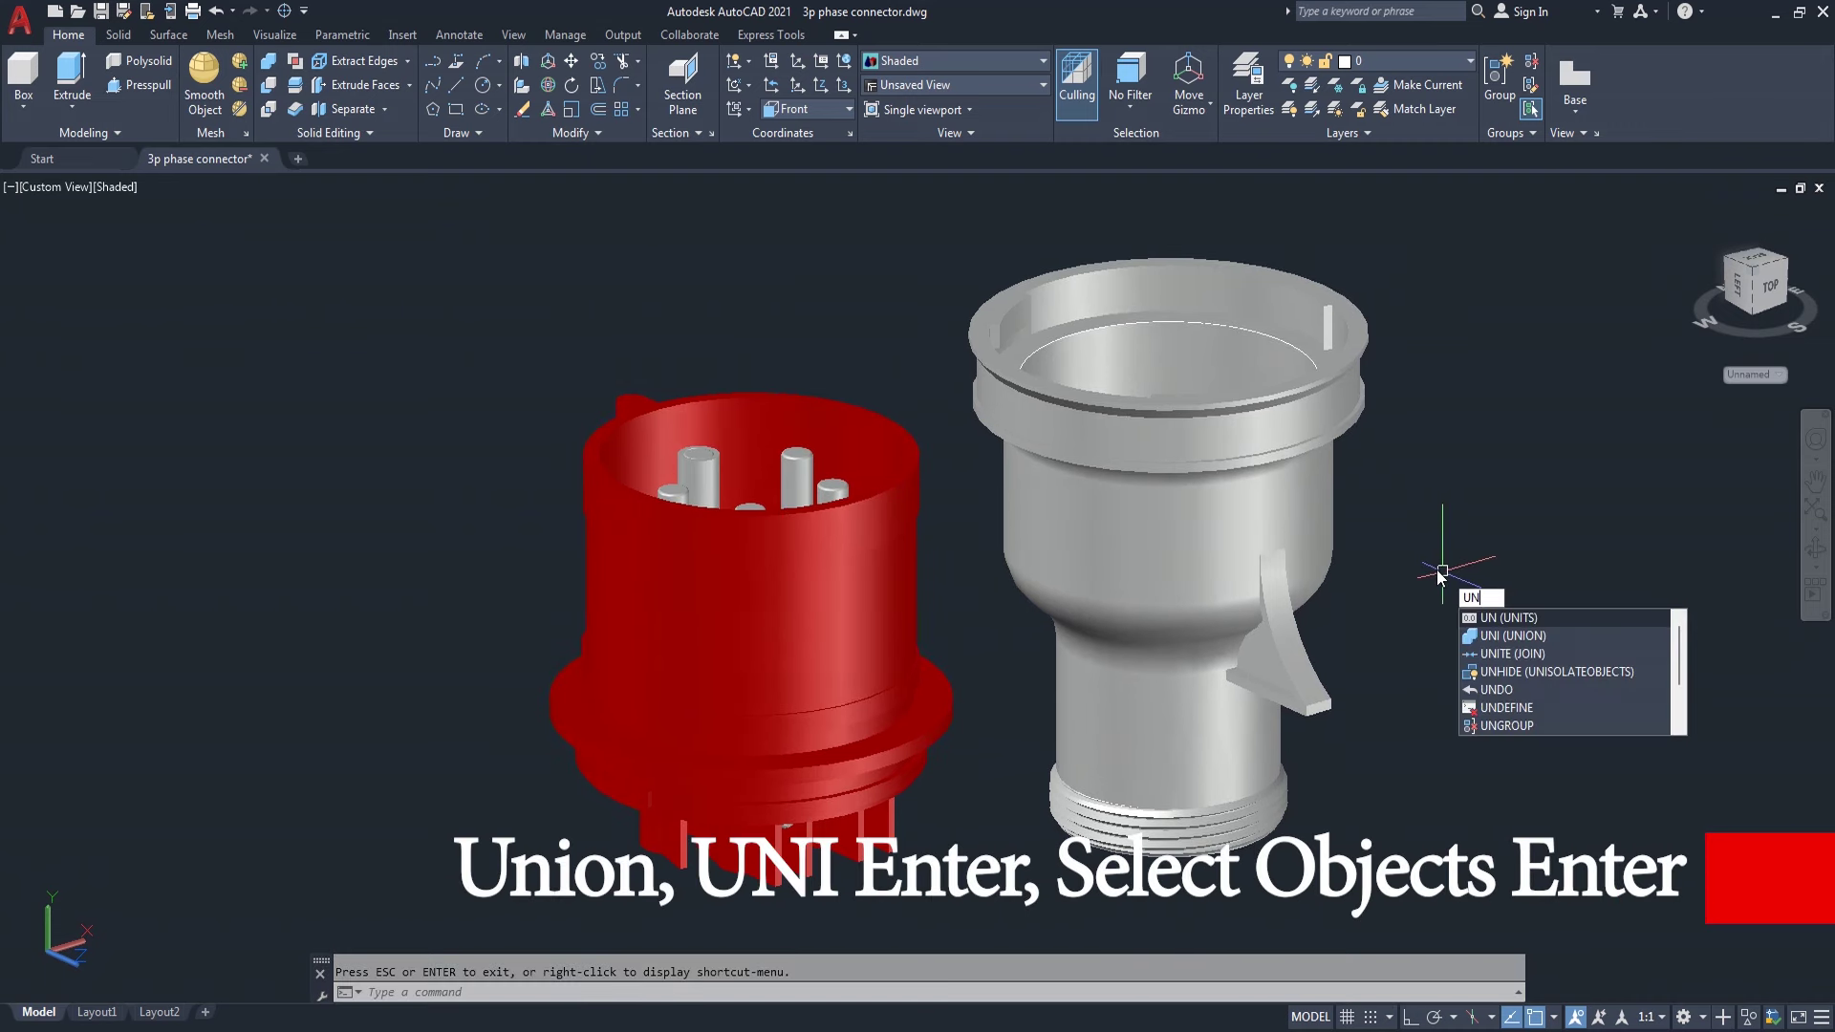
key("Return")
left_click(1261, 632)
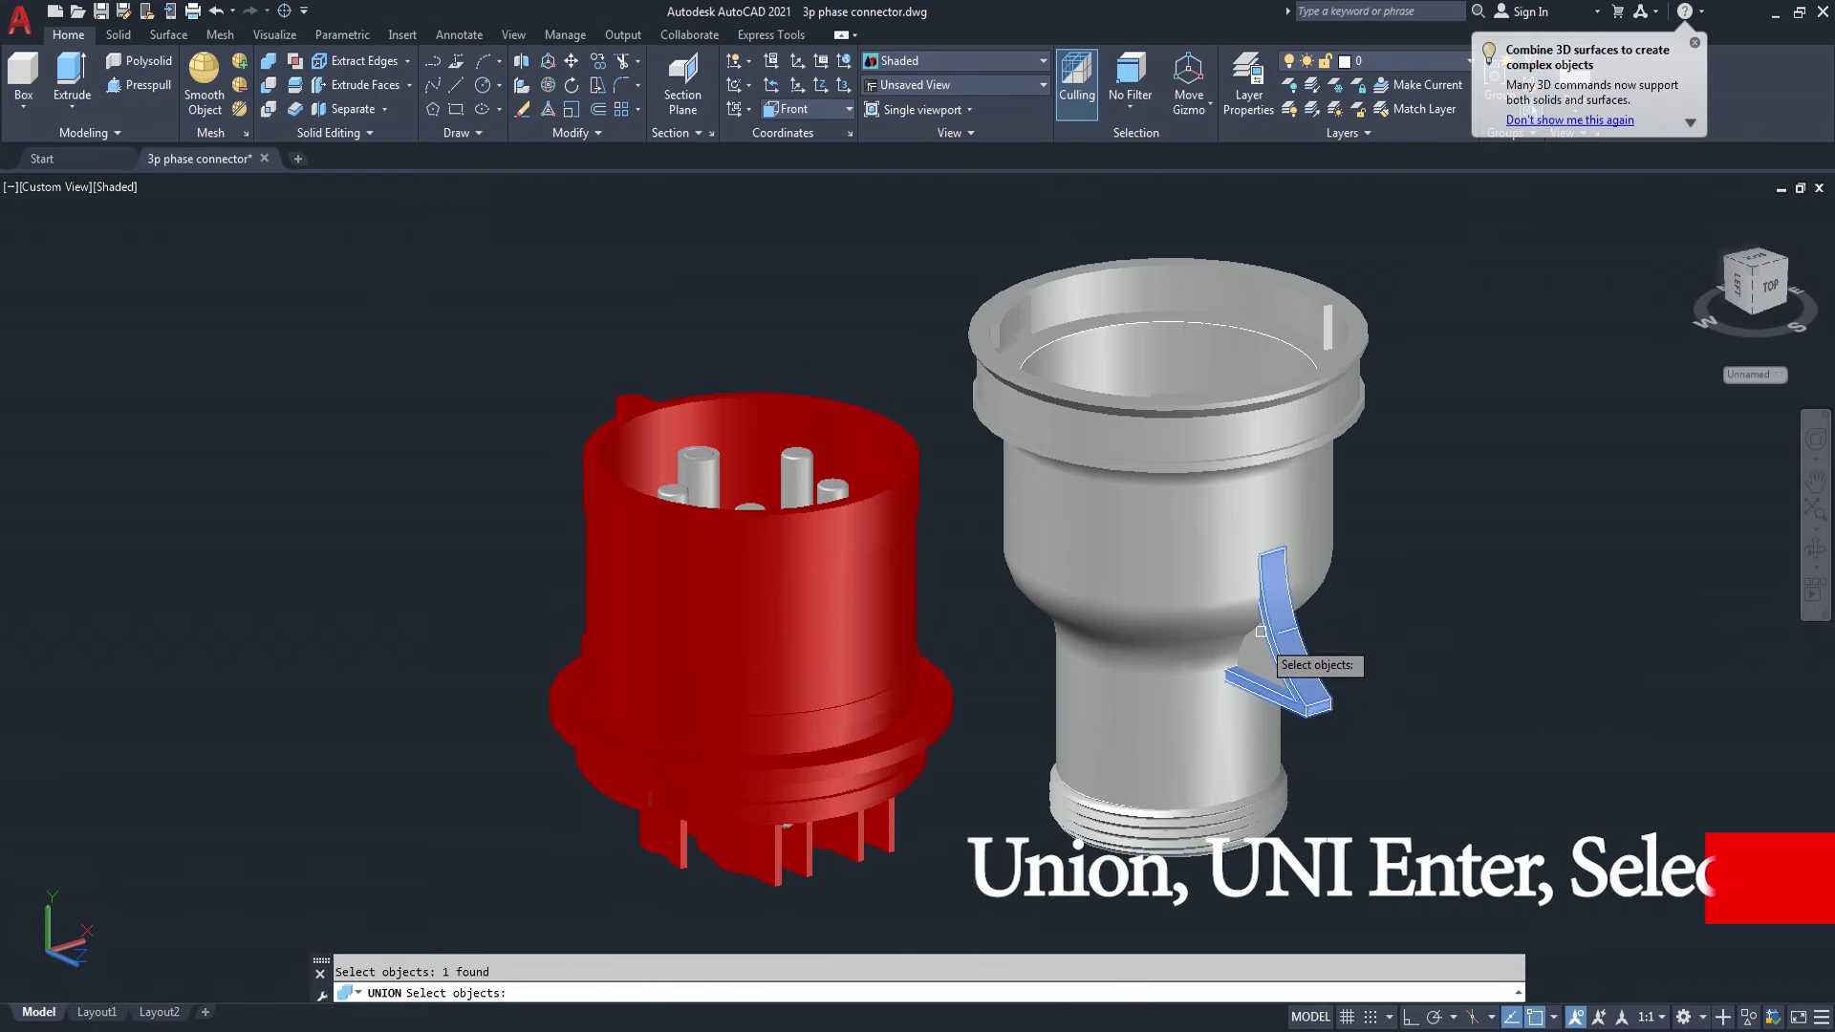
left_click(1210, 617)
key("Return")
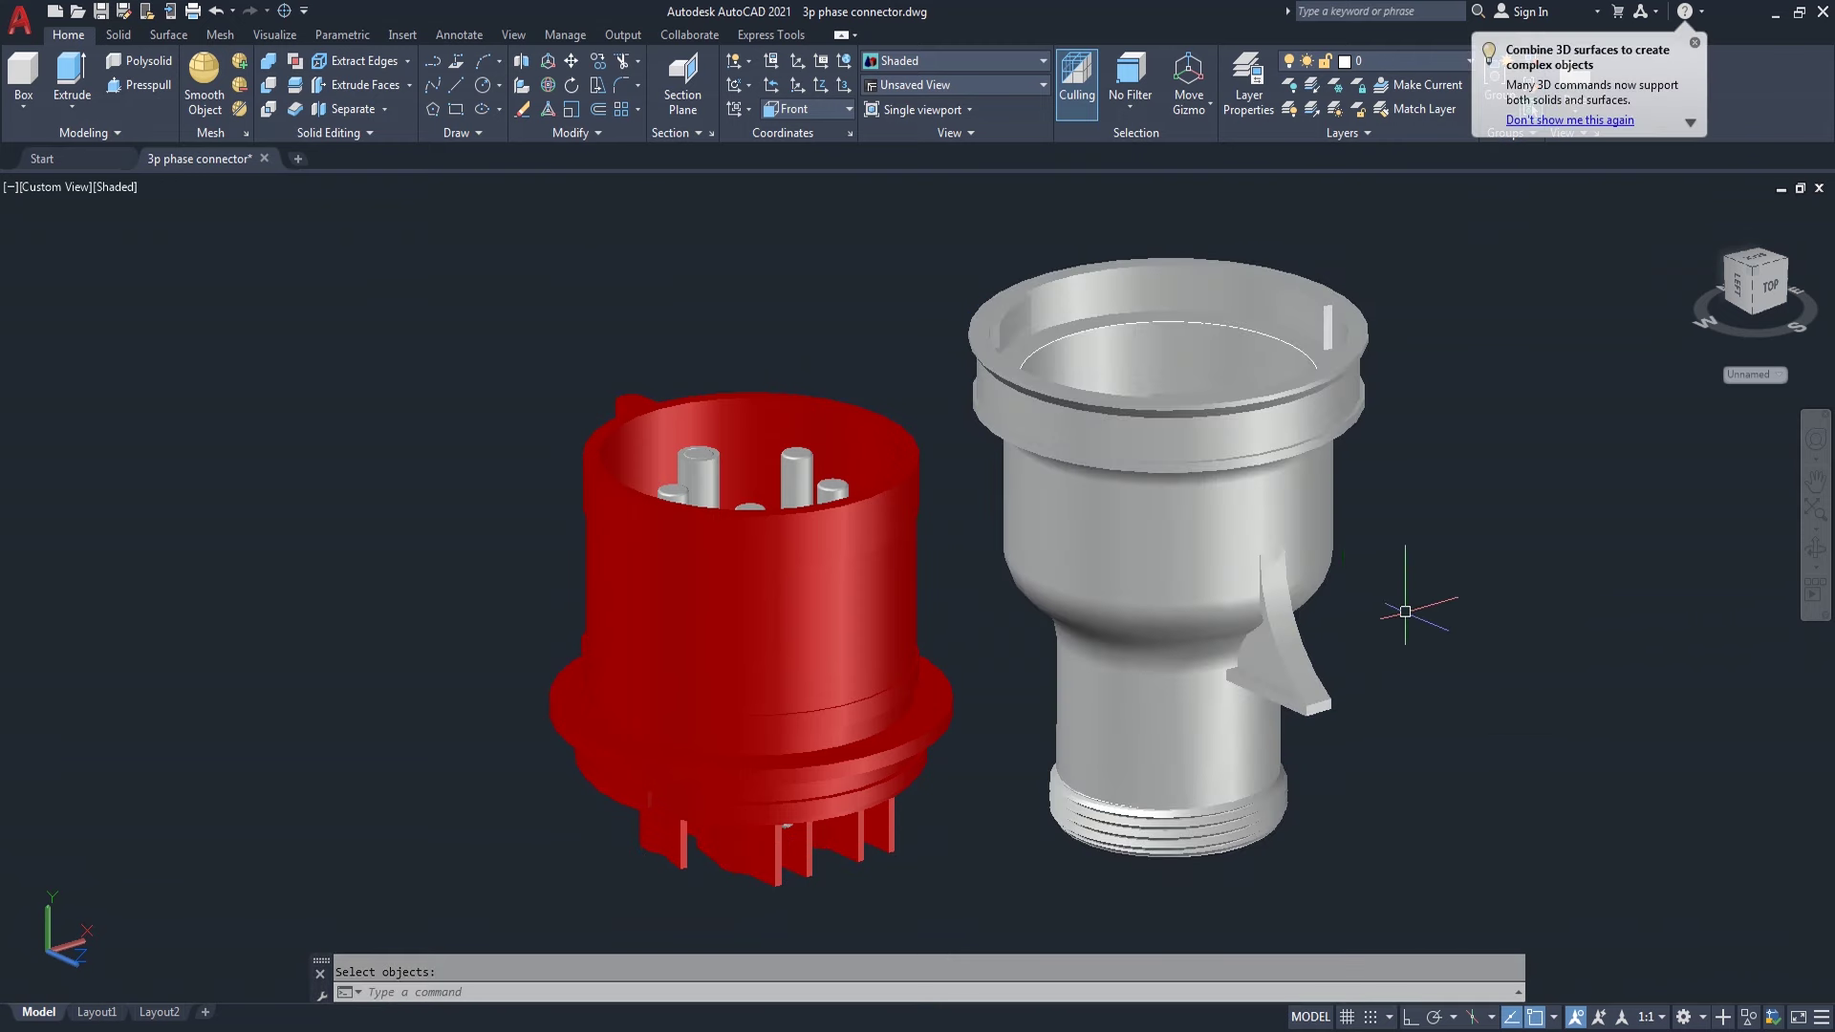
- Pan the view to centre both connectors
scroll(1294, 586, "down", 3)
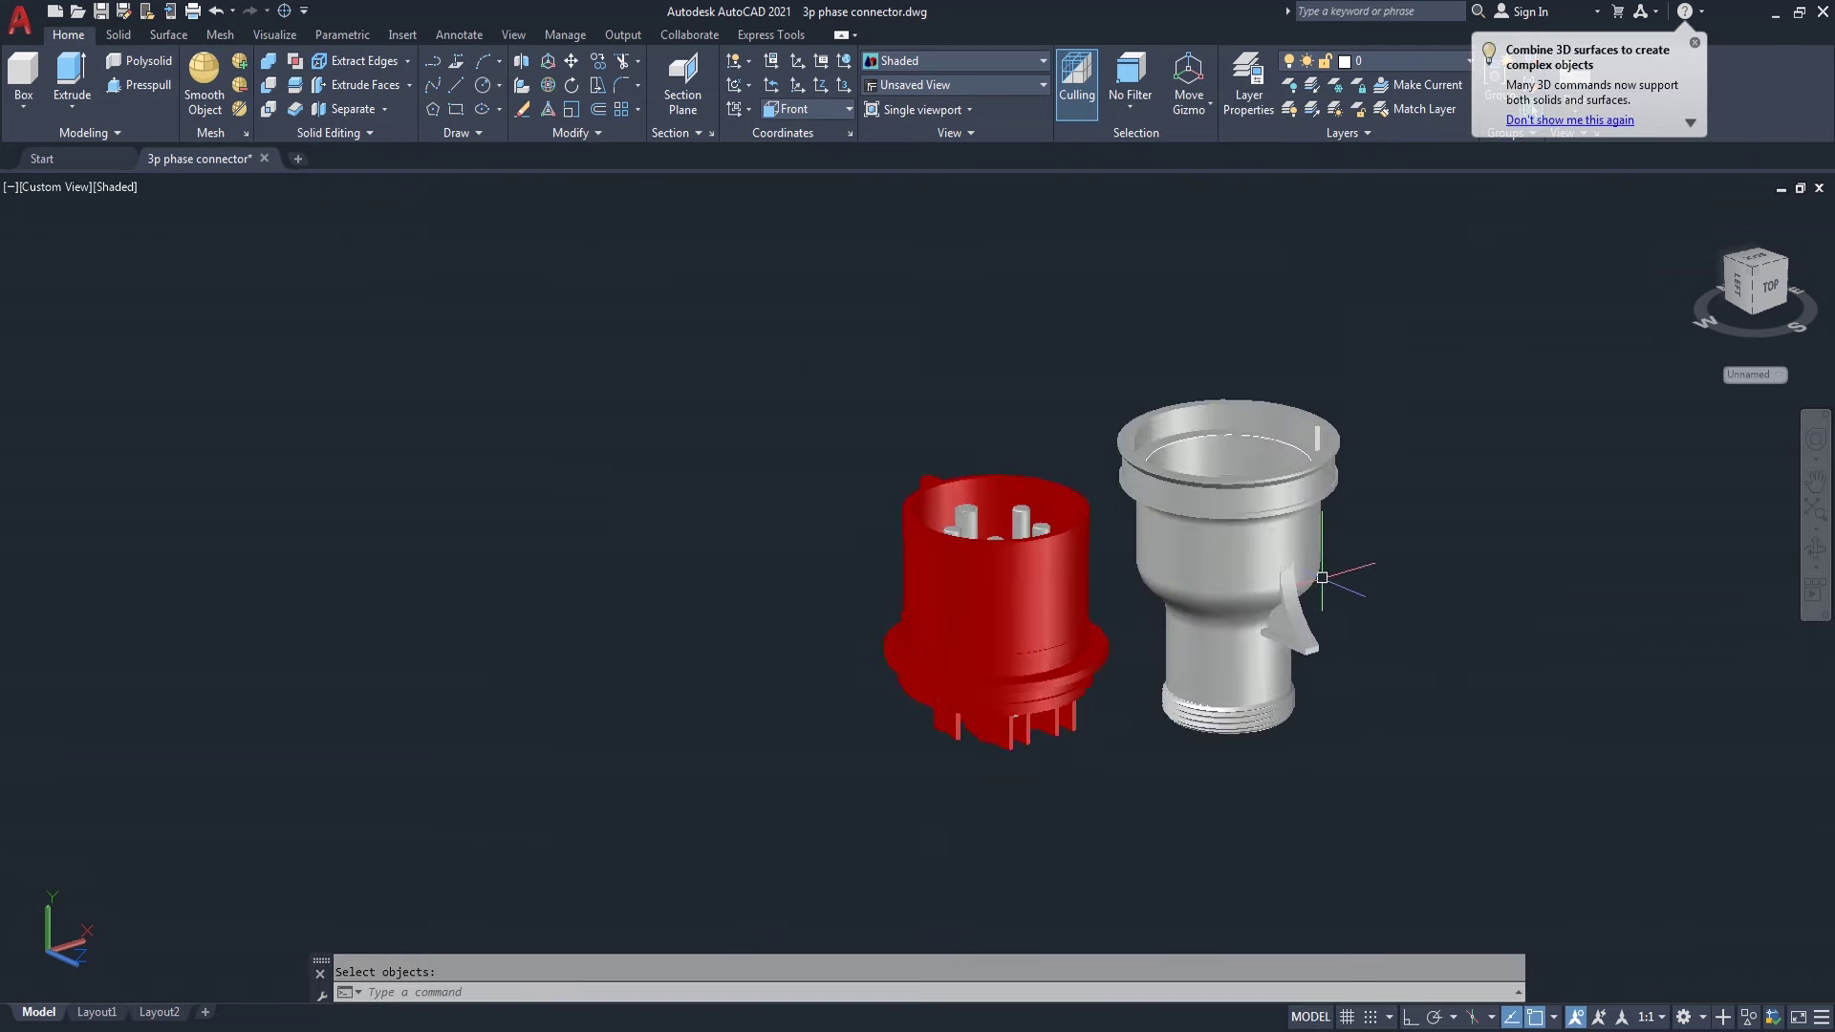
scroll(1618, 534, "up", 3)
mouse_move(1406, 554)
middle_mouse_down()
mouse_move(1606, 556)
mouse_move(967, 683)
mouse_move(971, 799)
mouse_move(1282, 848)
mouse_move(1289, 573)
mouse_move(1316, 697)
mouse_move(1381, 634)
mouse_move(1230, 616)
mouse_move(1164, 750)
mouse_move(1182, 647)
mouse_move(1272, 519)
mouse_move(1247, 545)
mouse_move(1232, 532)
mouse_move(1242, 545)
mouse_move(1200, 580)
middle_mouse_up()
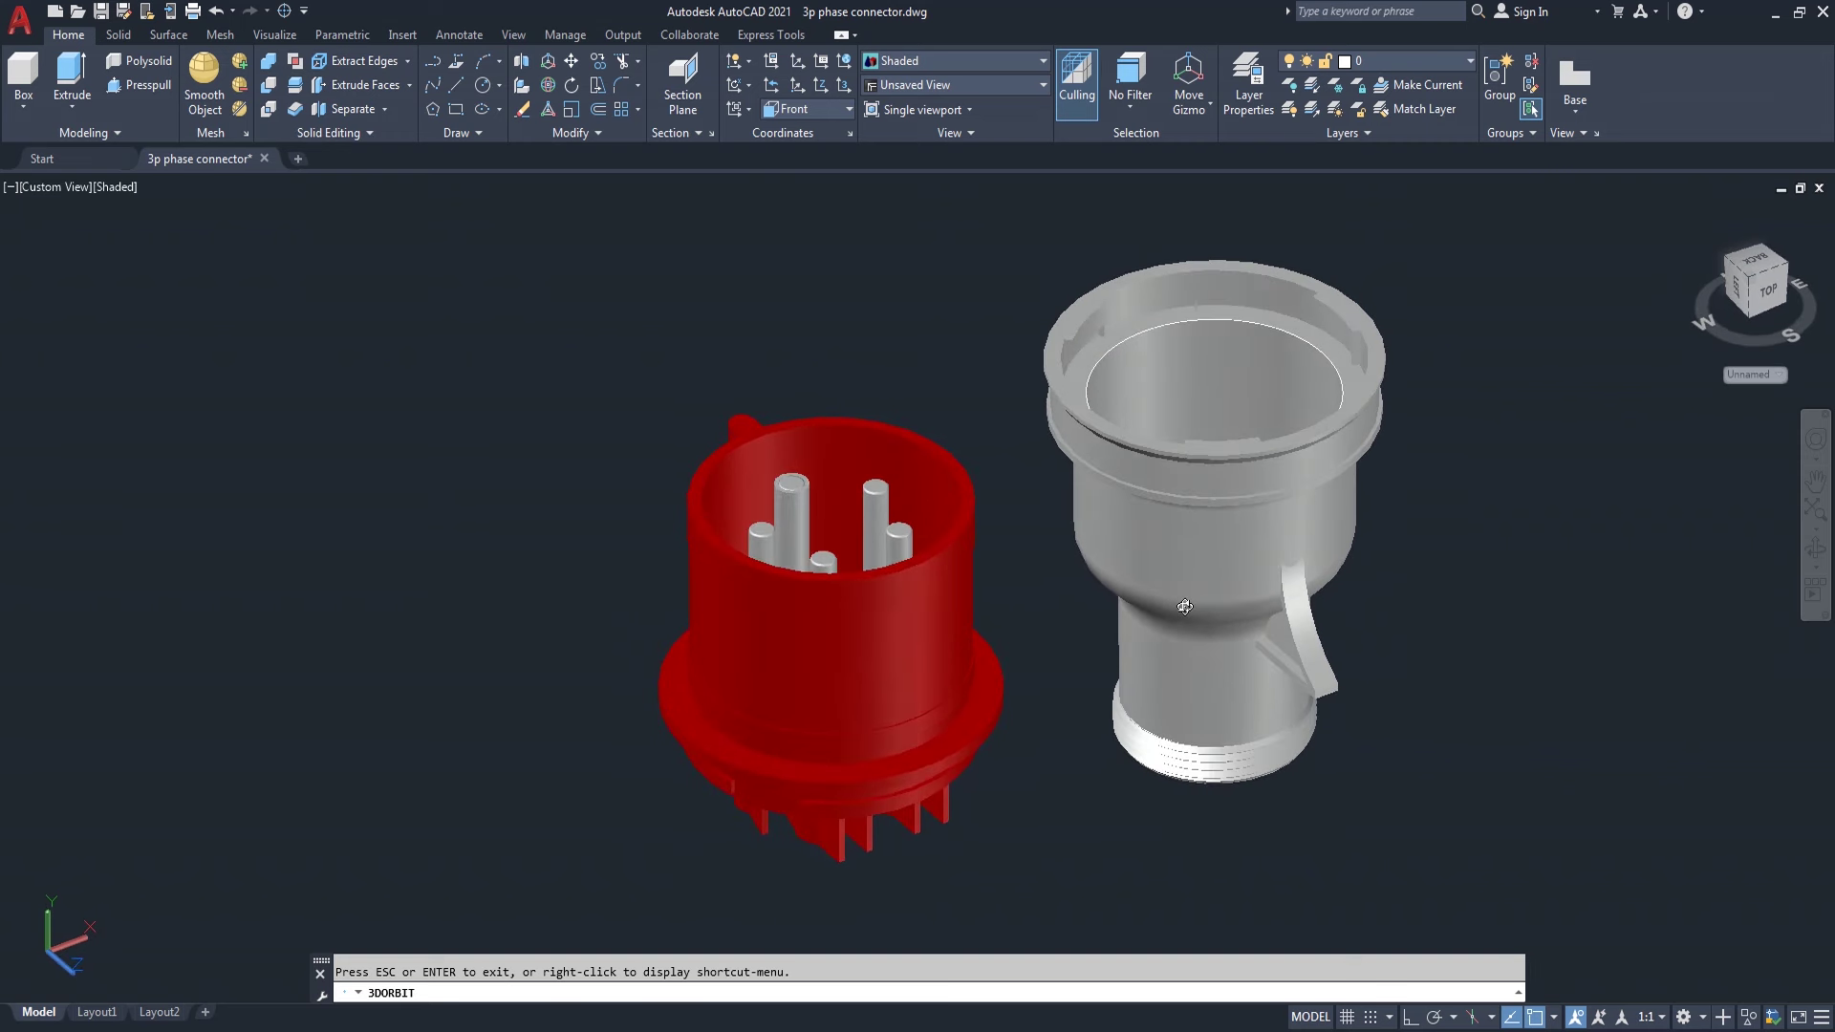
middle_click_drag(1383, 511, 1322, 514)
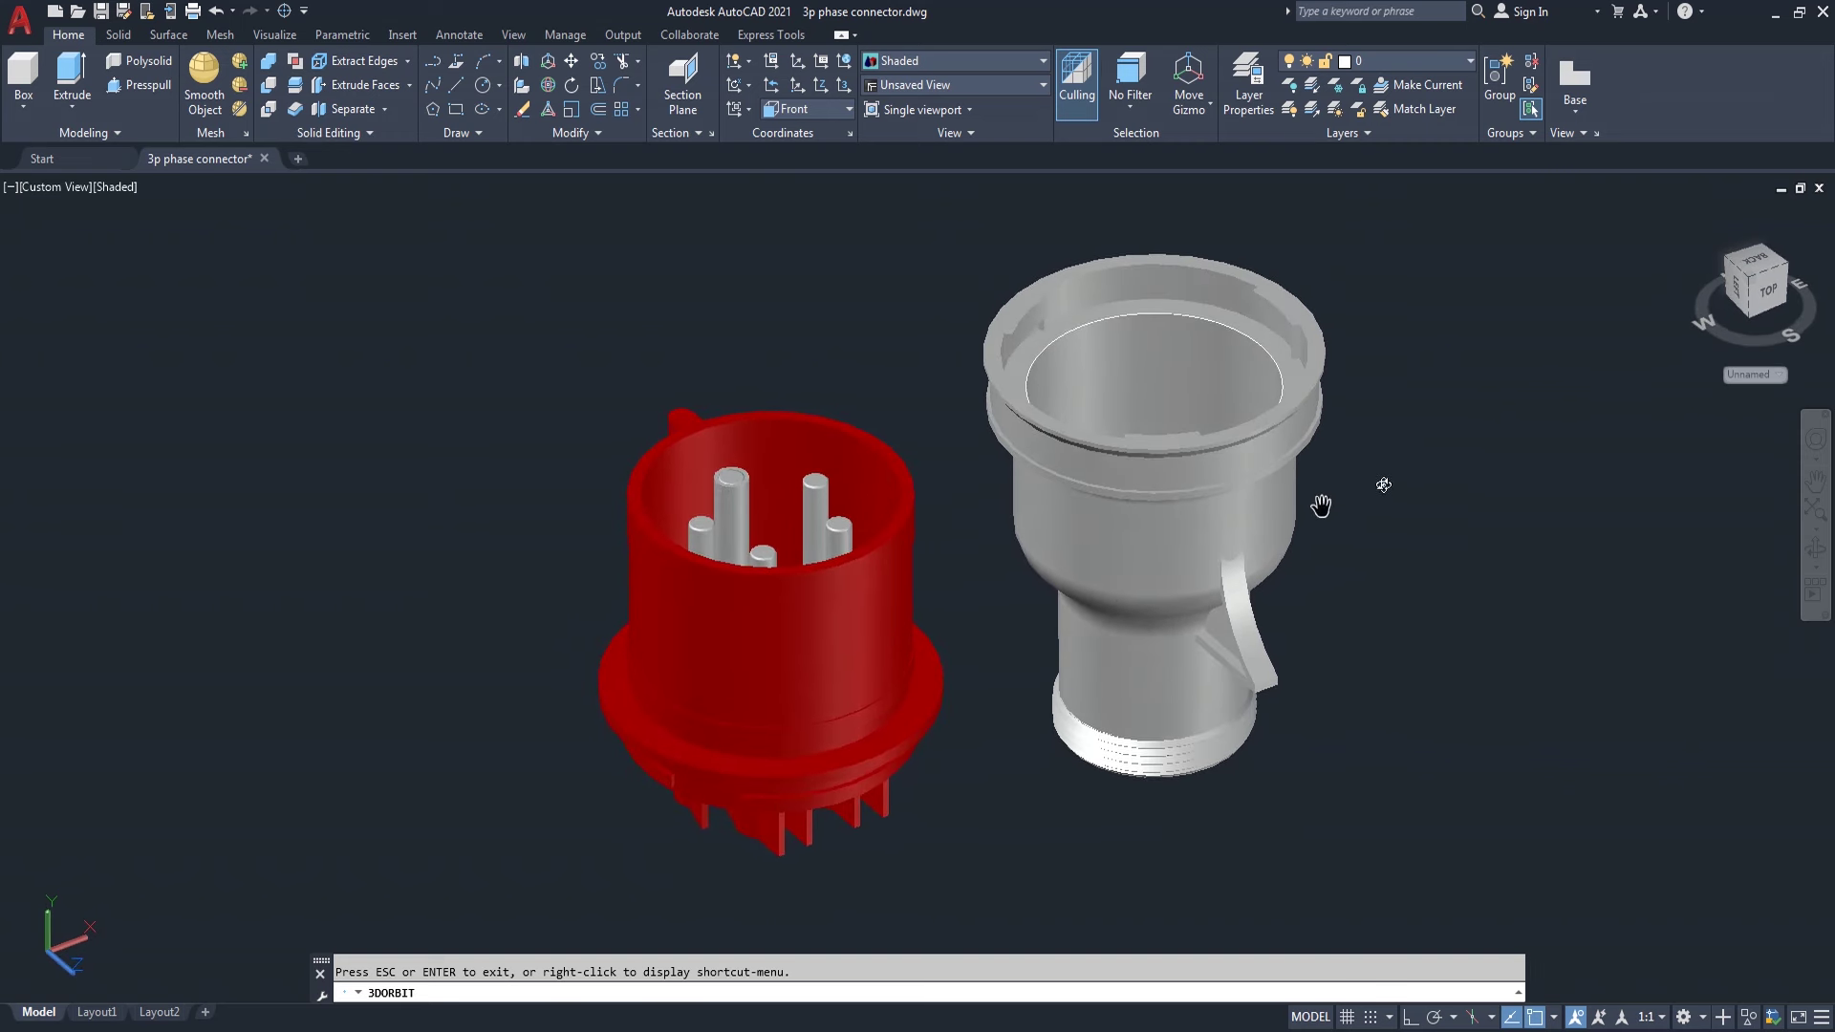